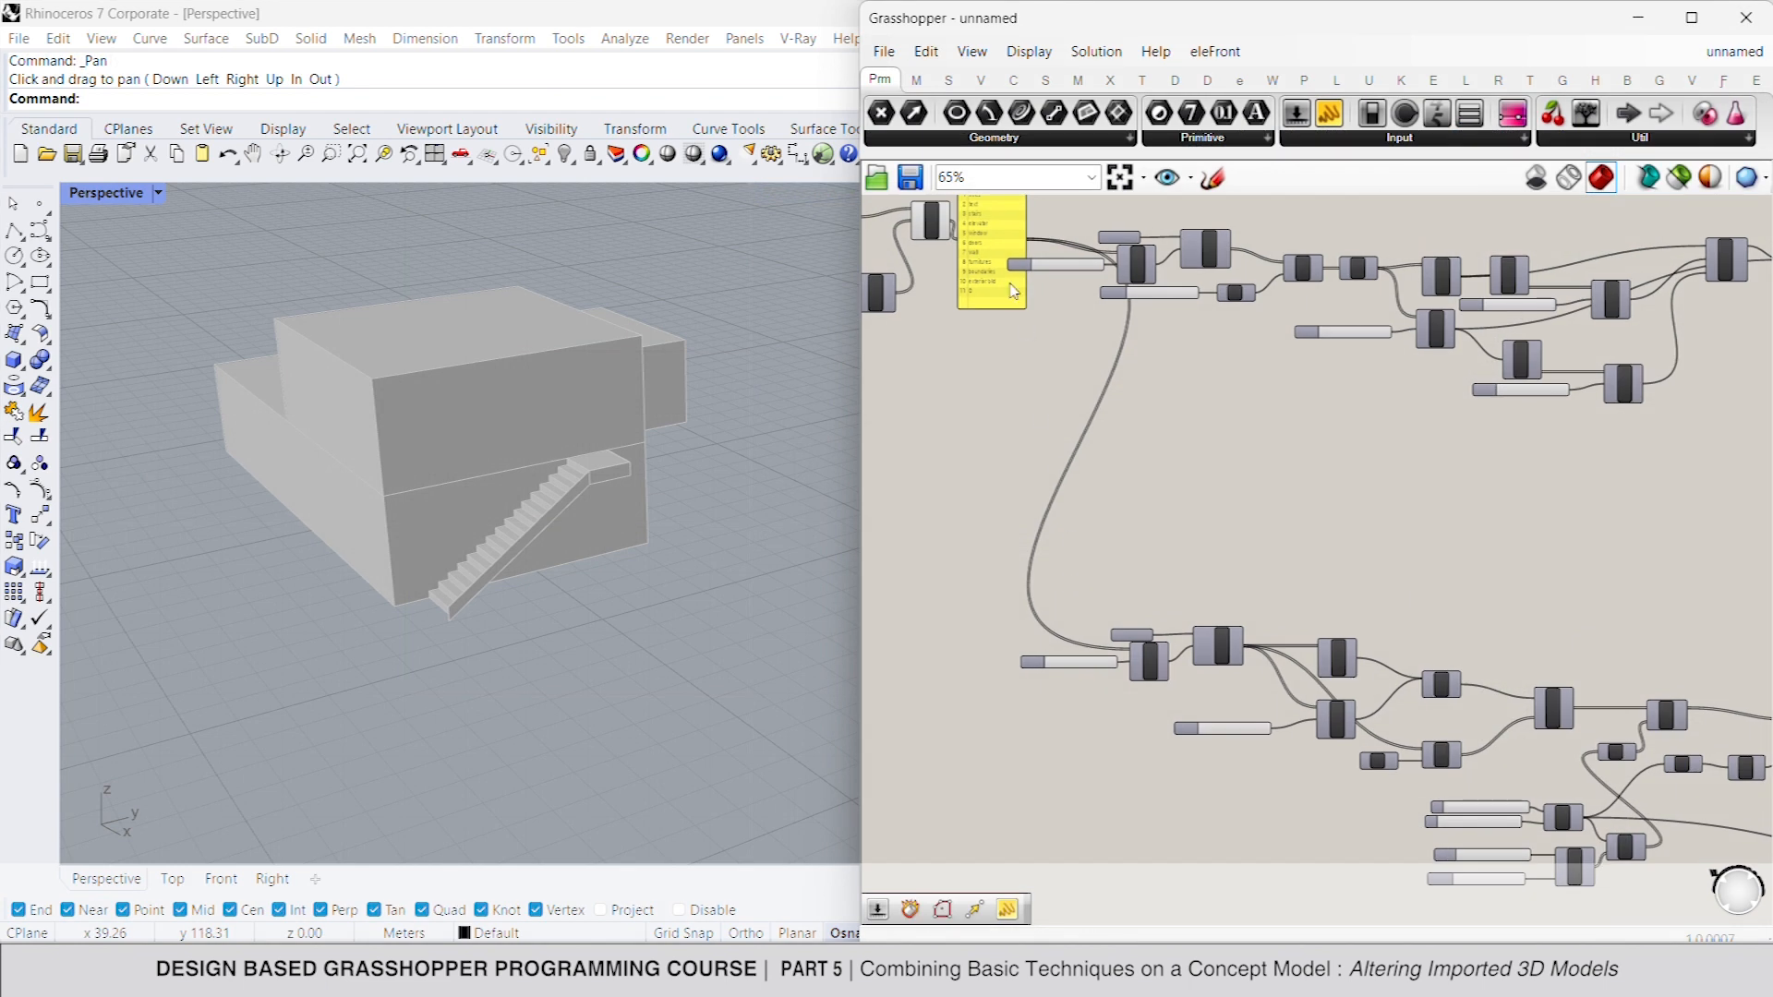
# - Duplicate the stairs layer's import group, including its index slider, List Item, file path and 3DM import component, below the stairs definition
pyautogui.scroll(3, 1010, 368)
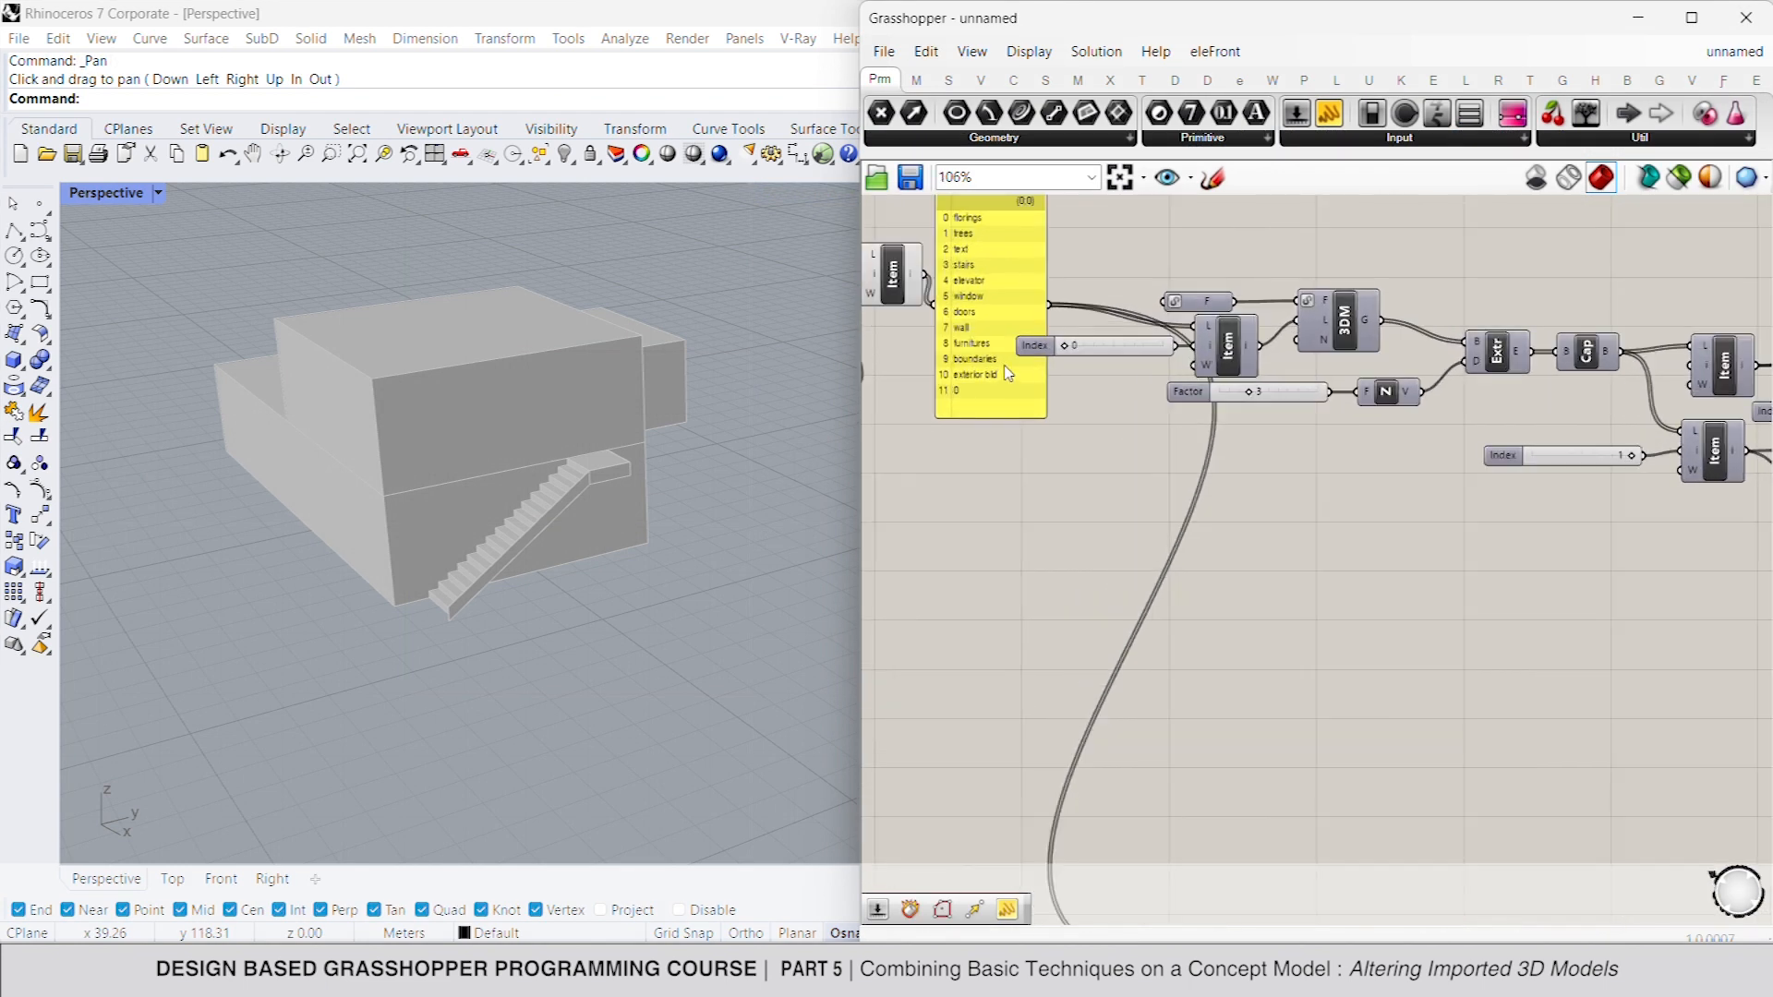
pyautogui.scroll(-5, 1025, 429)
pyautogui.moveTo(1127, 365); pyautogui.dragTo(1101, 212, button='right')
pyautogui.scroll(3, 1158, 594)
pyautogui.moveTo(1265, 580); pyautogui.dragTo(988, 735)
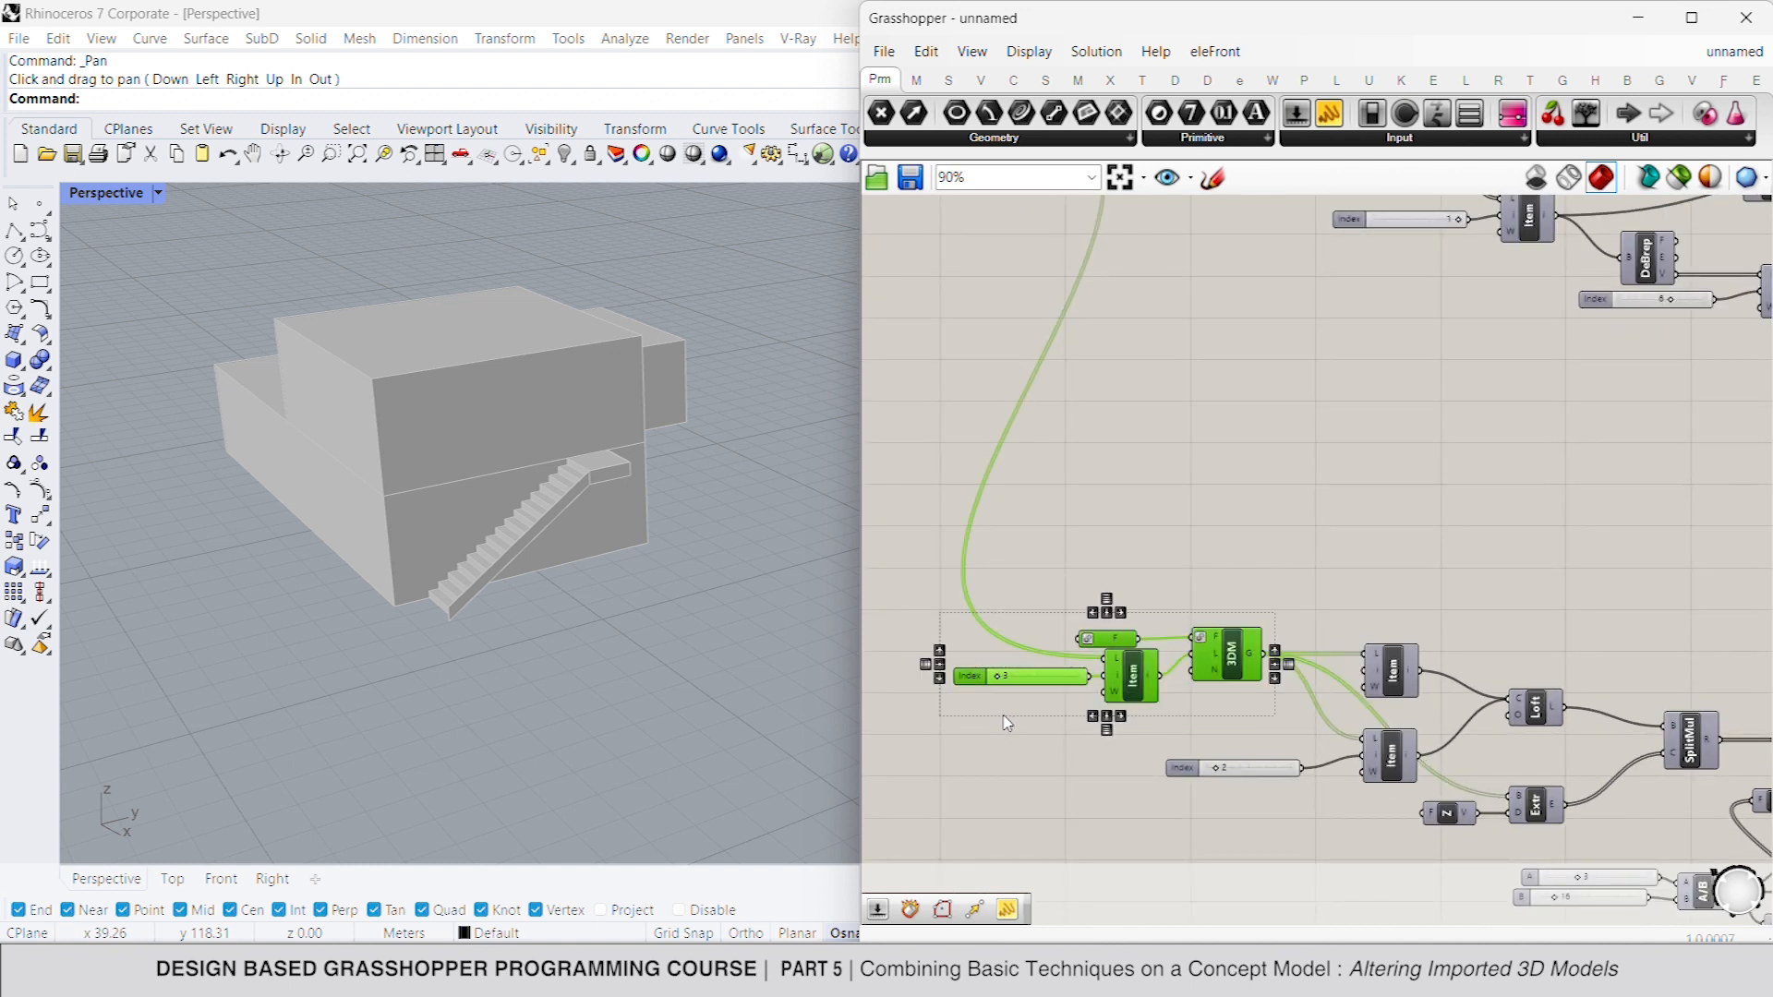
pyautogui.scroll(-6, 1107, 660)
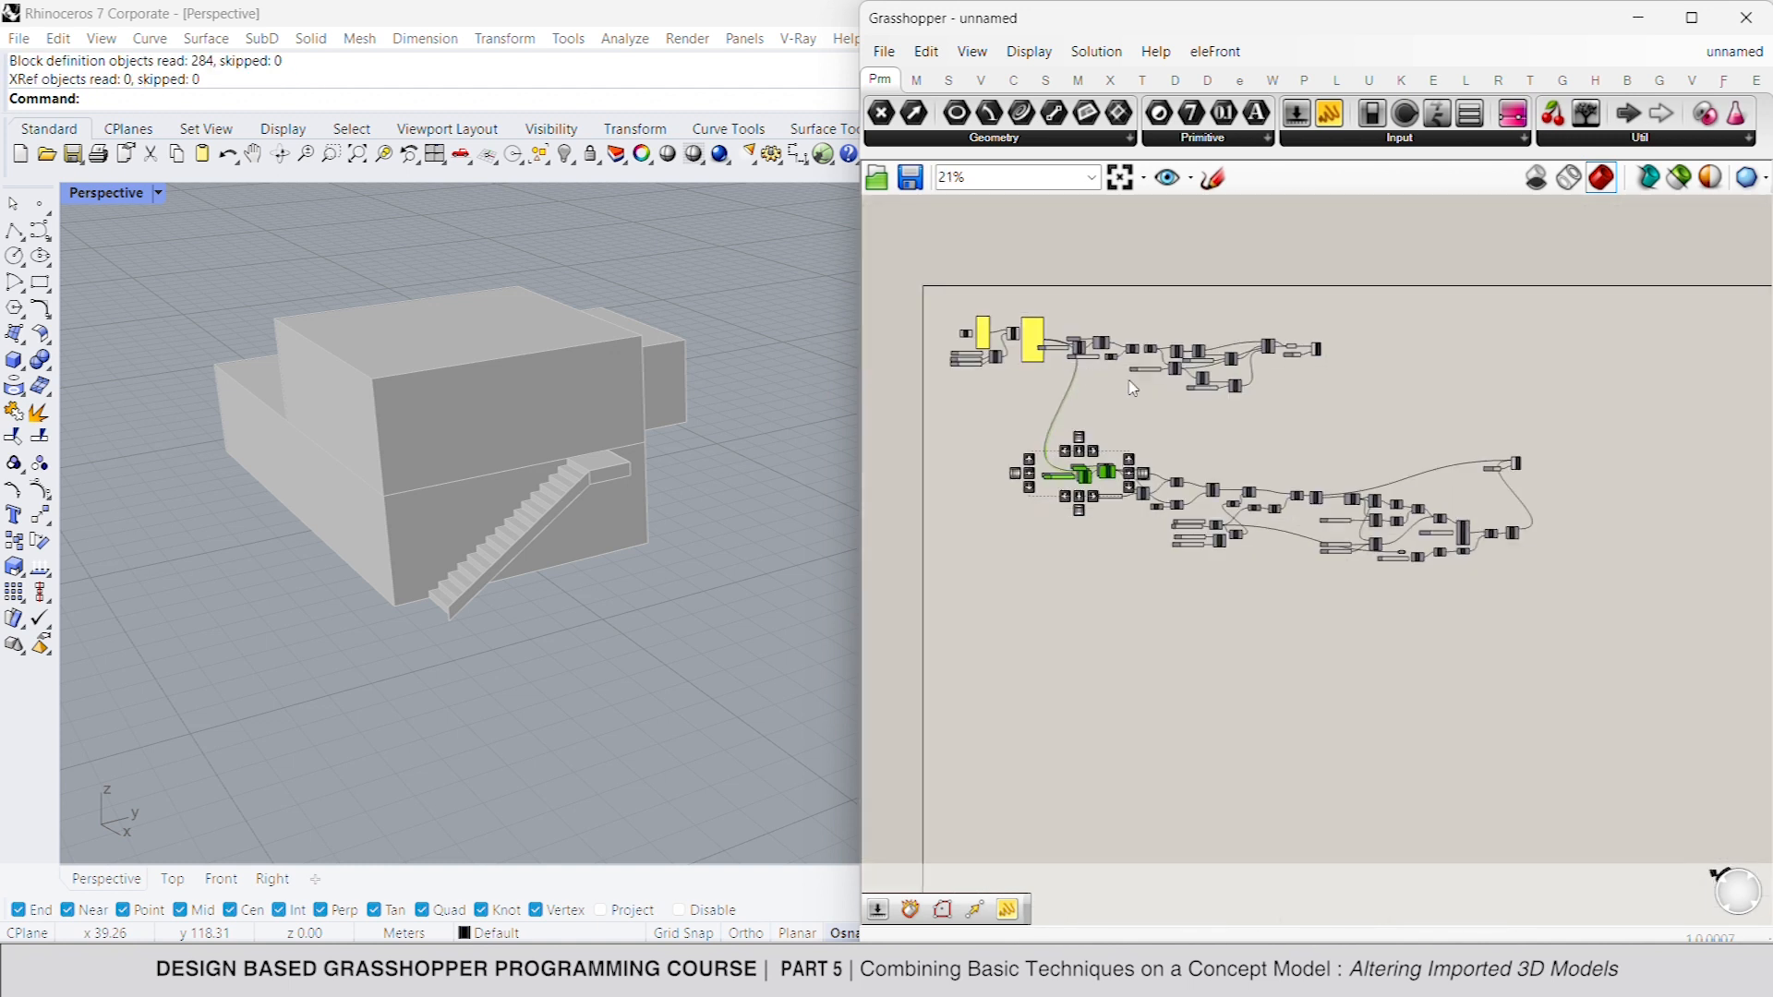
pyautogui.moveTo(1113, 480); pyautogui.dragTo(1094, 638)
pyautogui.scroll(4, 1072, 617)
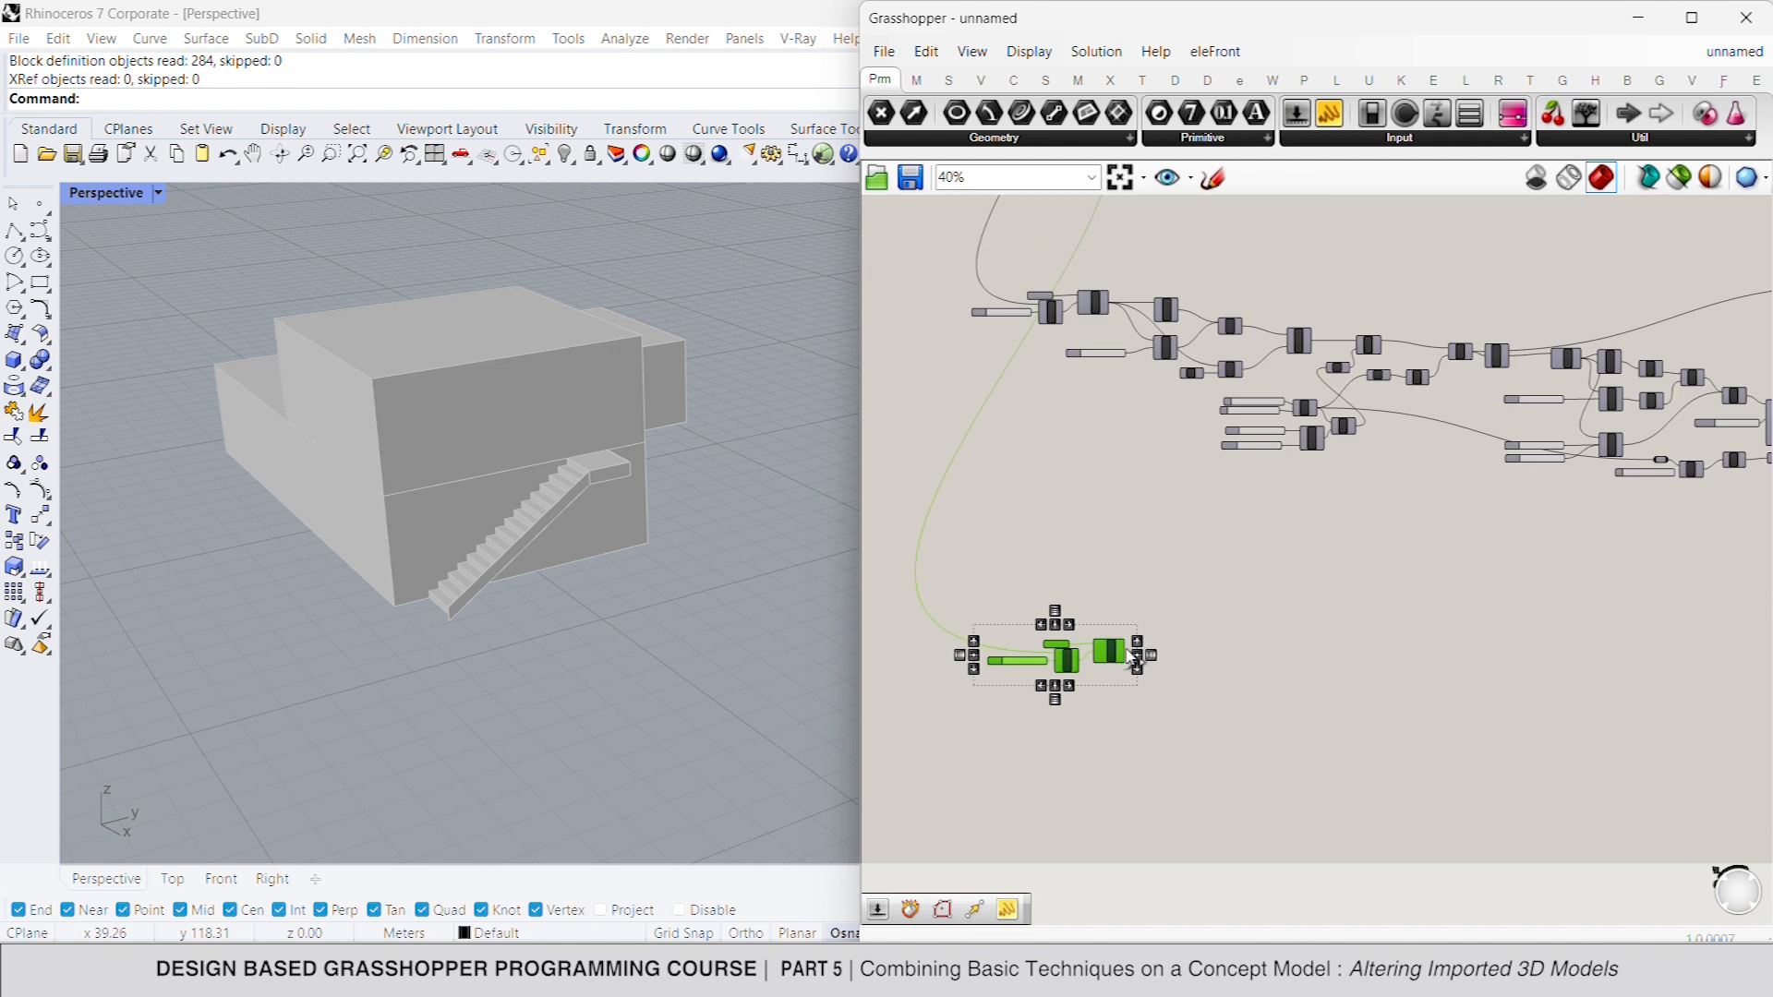
# - Add a Geometry container and connect it to the duplicated 3DM import component's output
pyautogui.doubleClick(1207, 656)
pyautogui.write('ge')
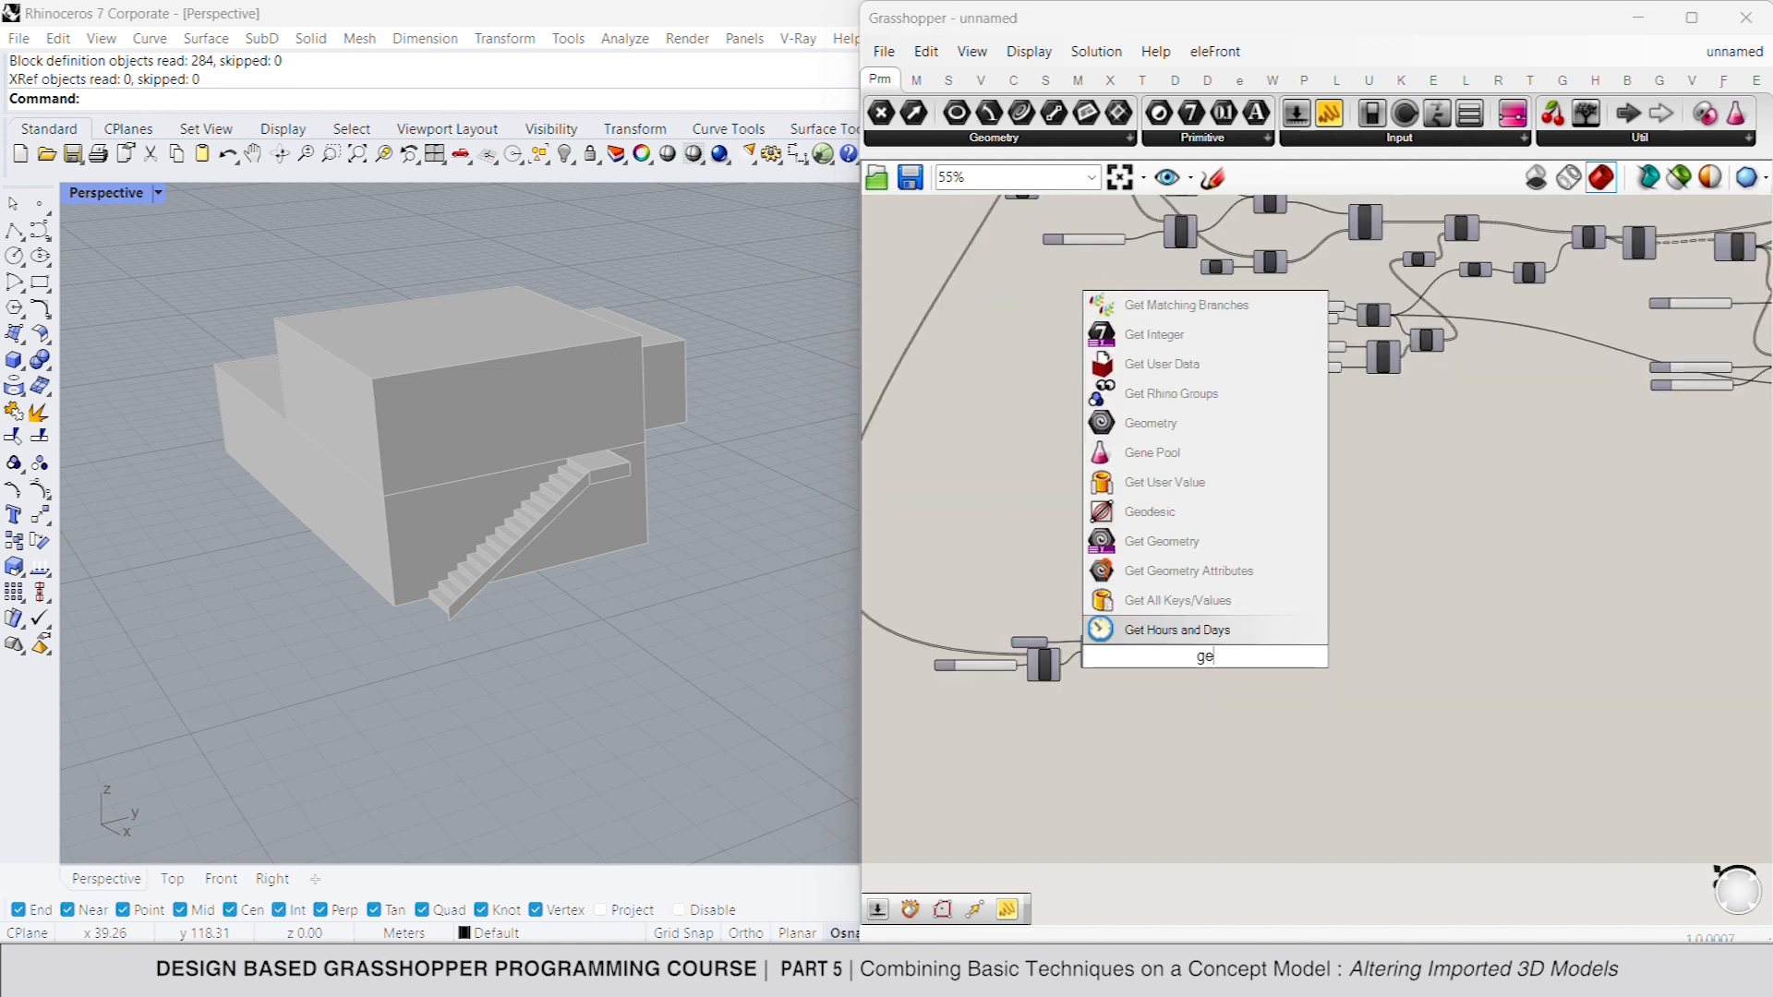
pyautogui.write('o')
pyautogui.press('Return')
pyautogui.moveTo(1192, 656); pyautogui.dragTo(1154, 653)
pyautogui.scroll(3, 978, 664)
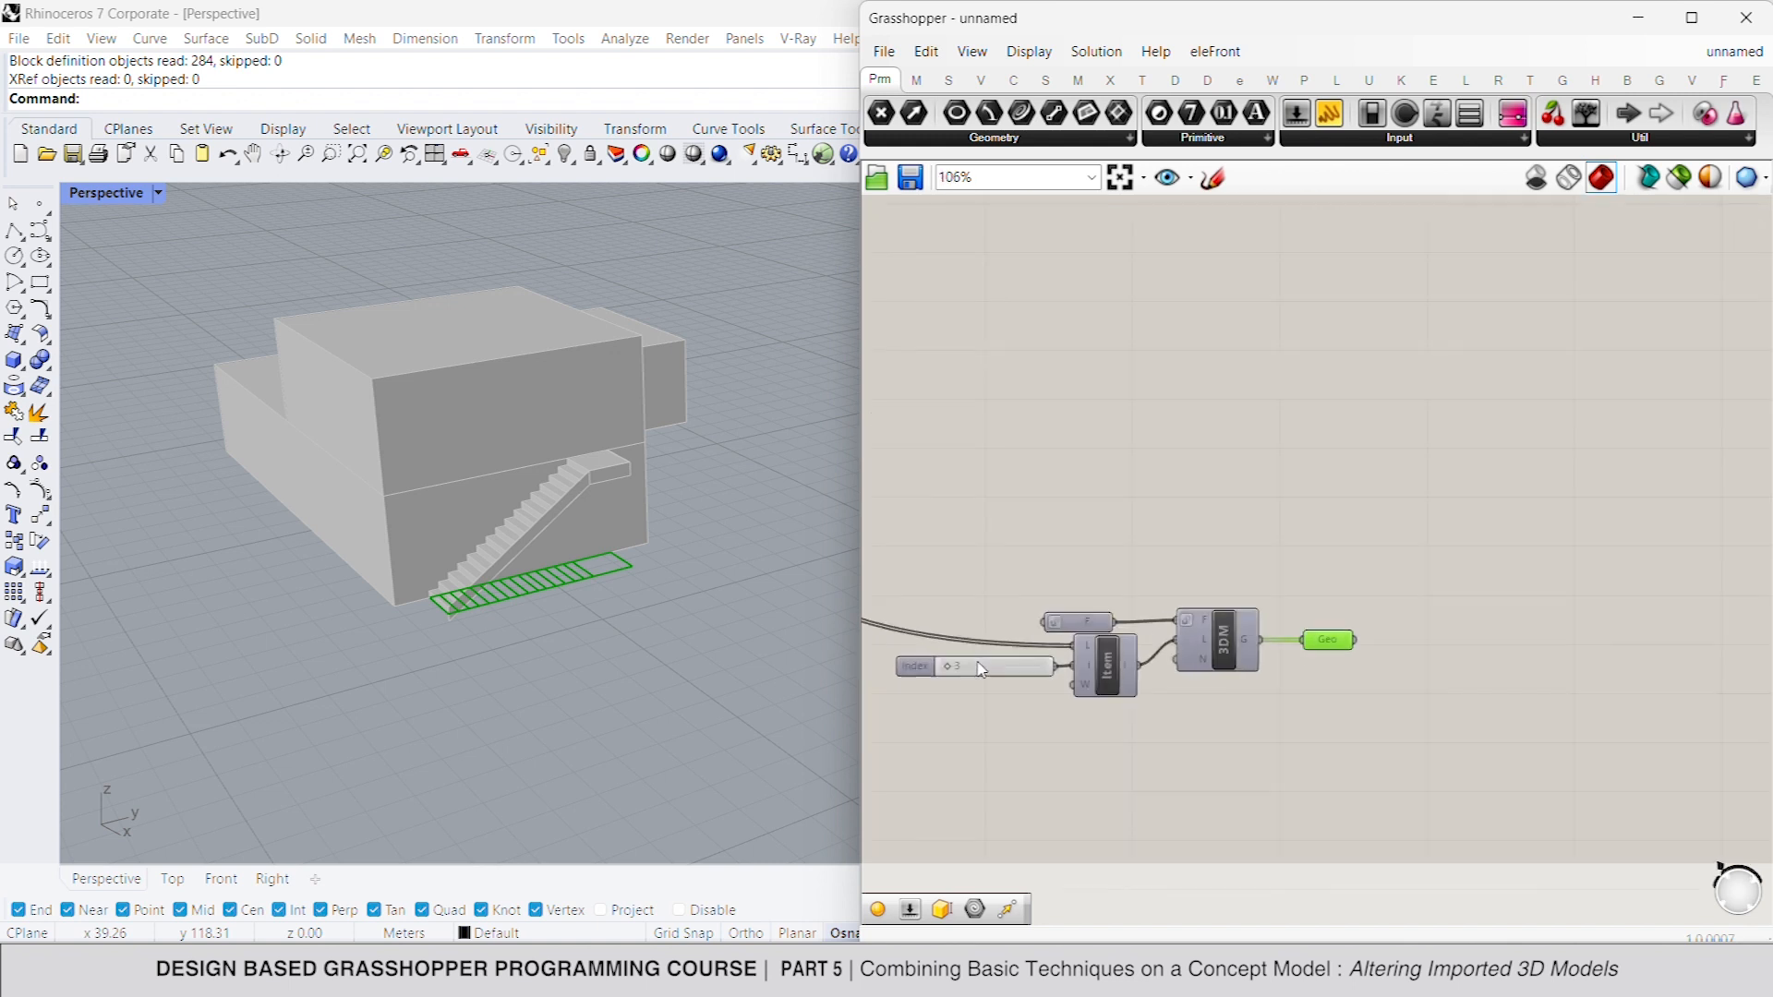
# - Set the duplicated import group's layer index to 10 to load the exterior building outlines
pyautogui.scroll(3, 981, 669)
pyautogui.doubleClick(979, 665)
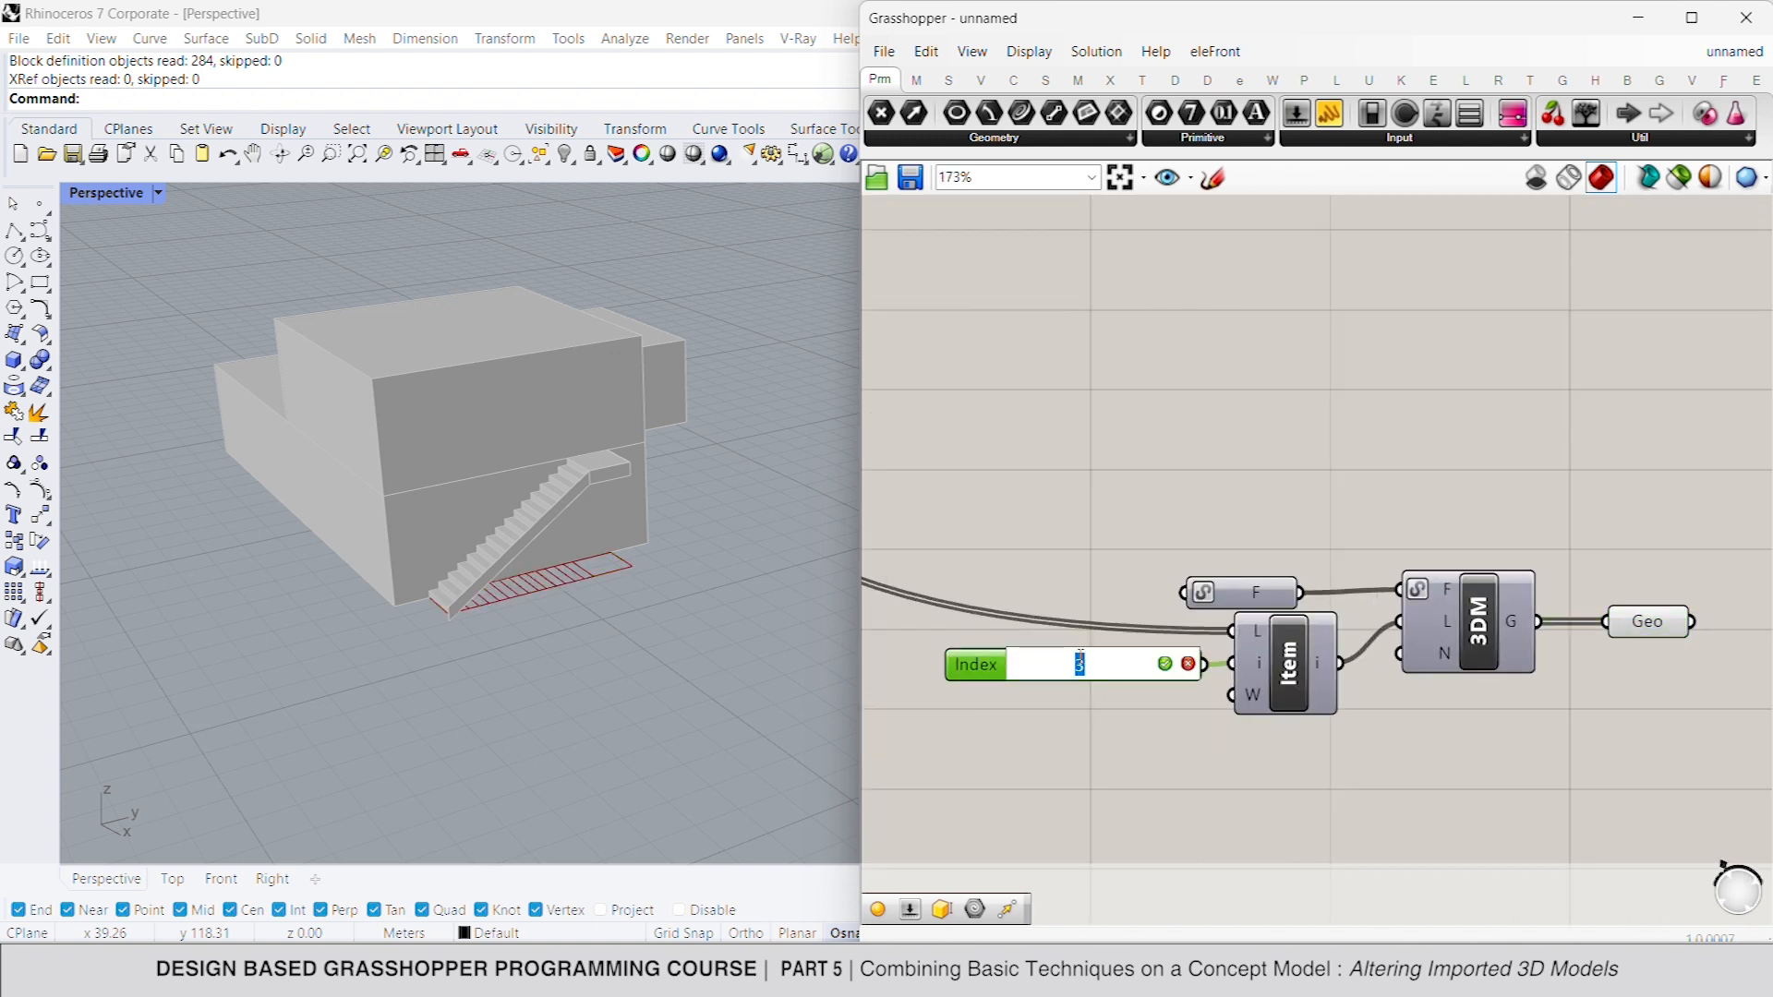
pyautogui.press('Return')
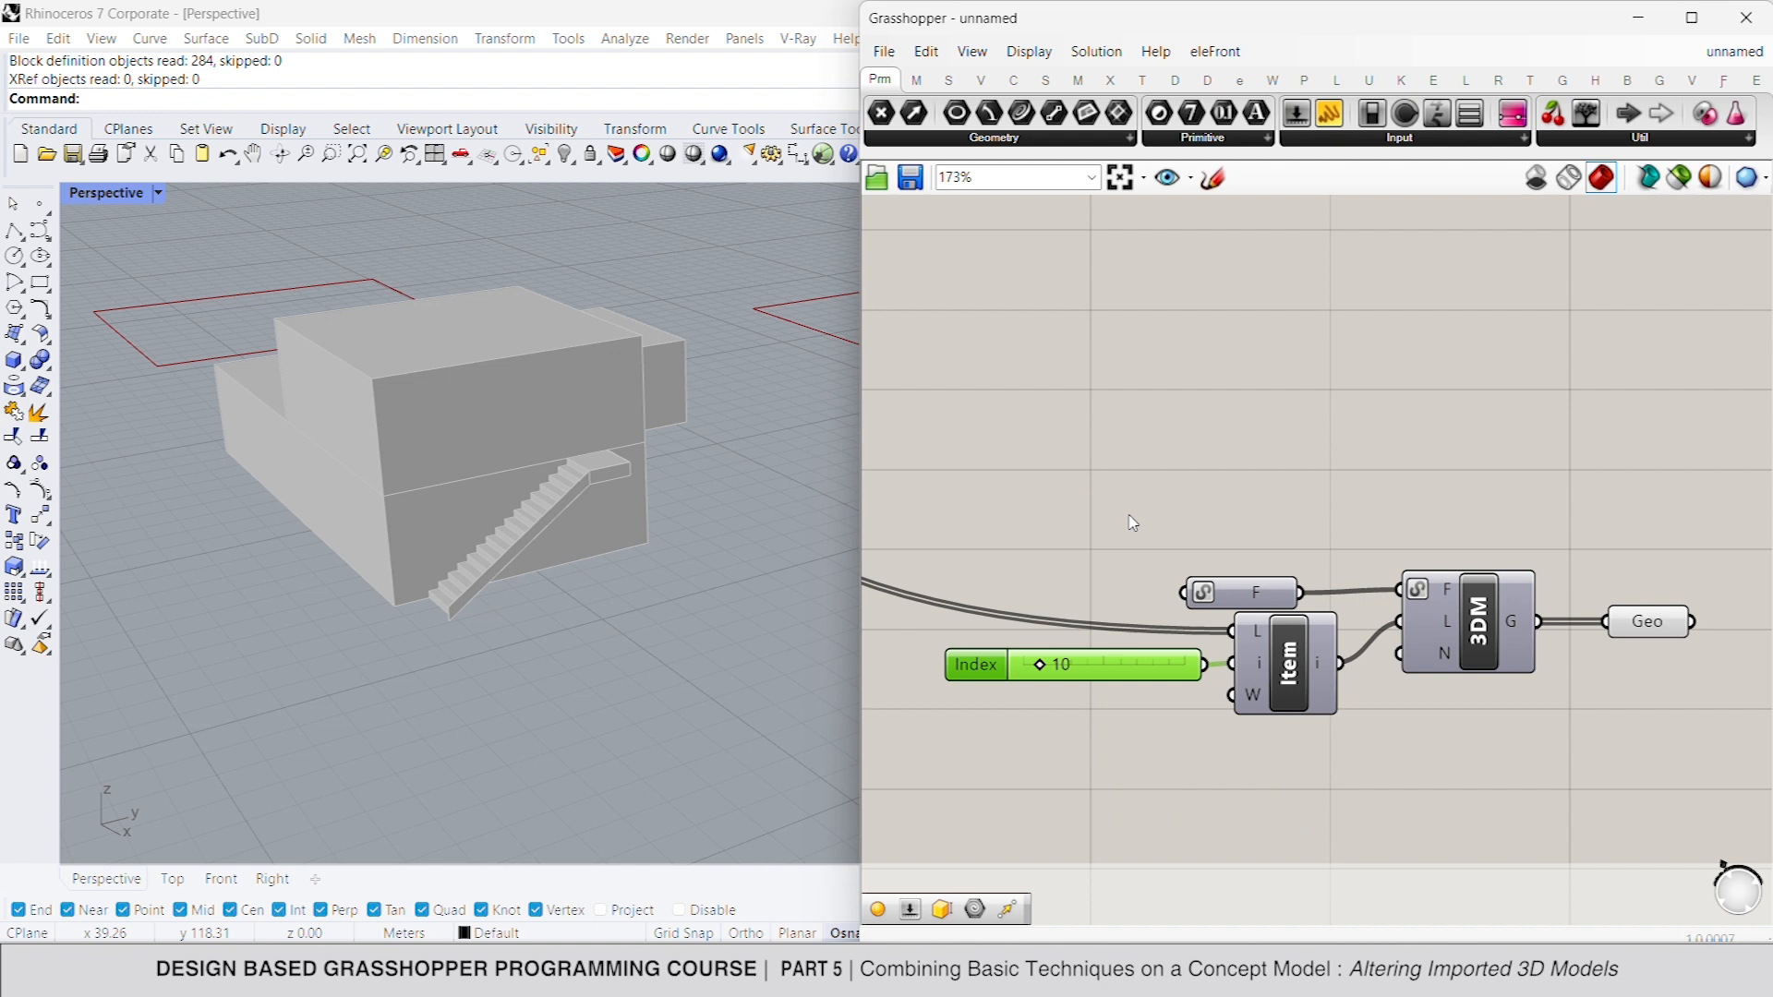
pyautogui.scroll(-5, 440, 513)
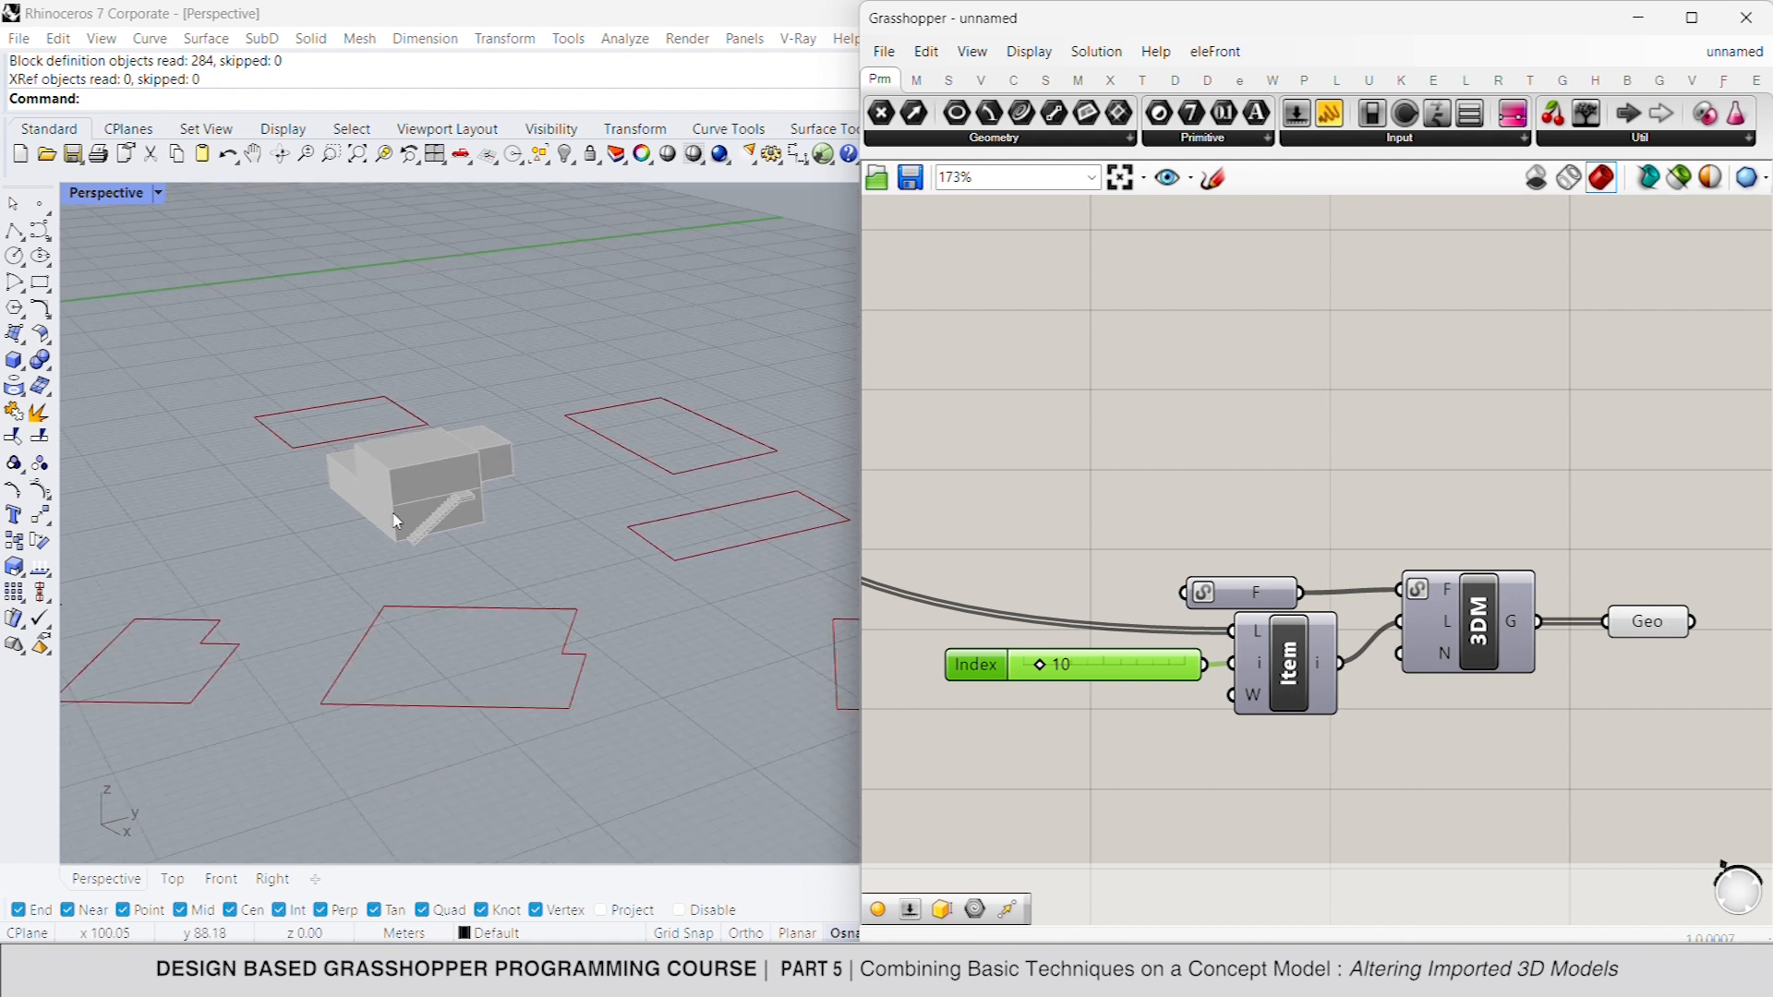
pyautogui.scroll(-3, 499, 508)
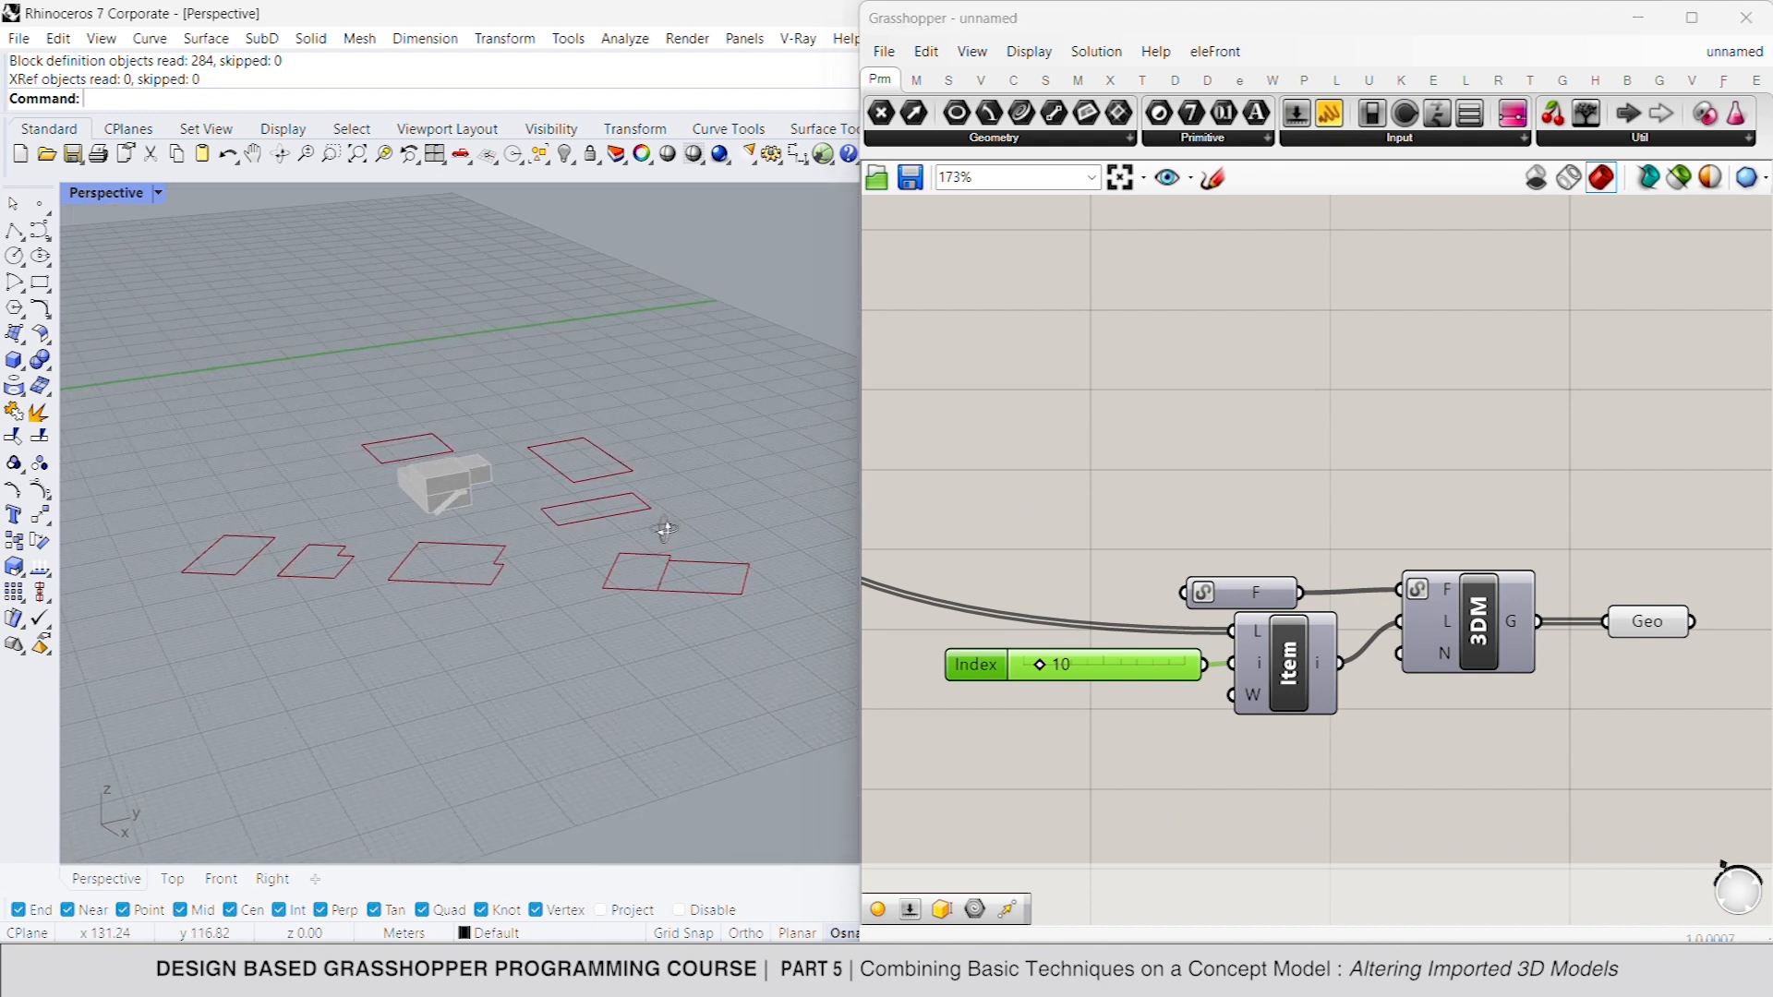
# - Add a Brep container after the Geometry container to convert the building outlines into surfaces
pyautogui.moveTo(1465, 689); pyautogui.dragTo(1437, 672, button='right')
pyautogui.scroll(-3, 1437, 672)
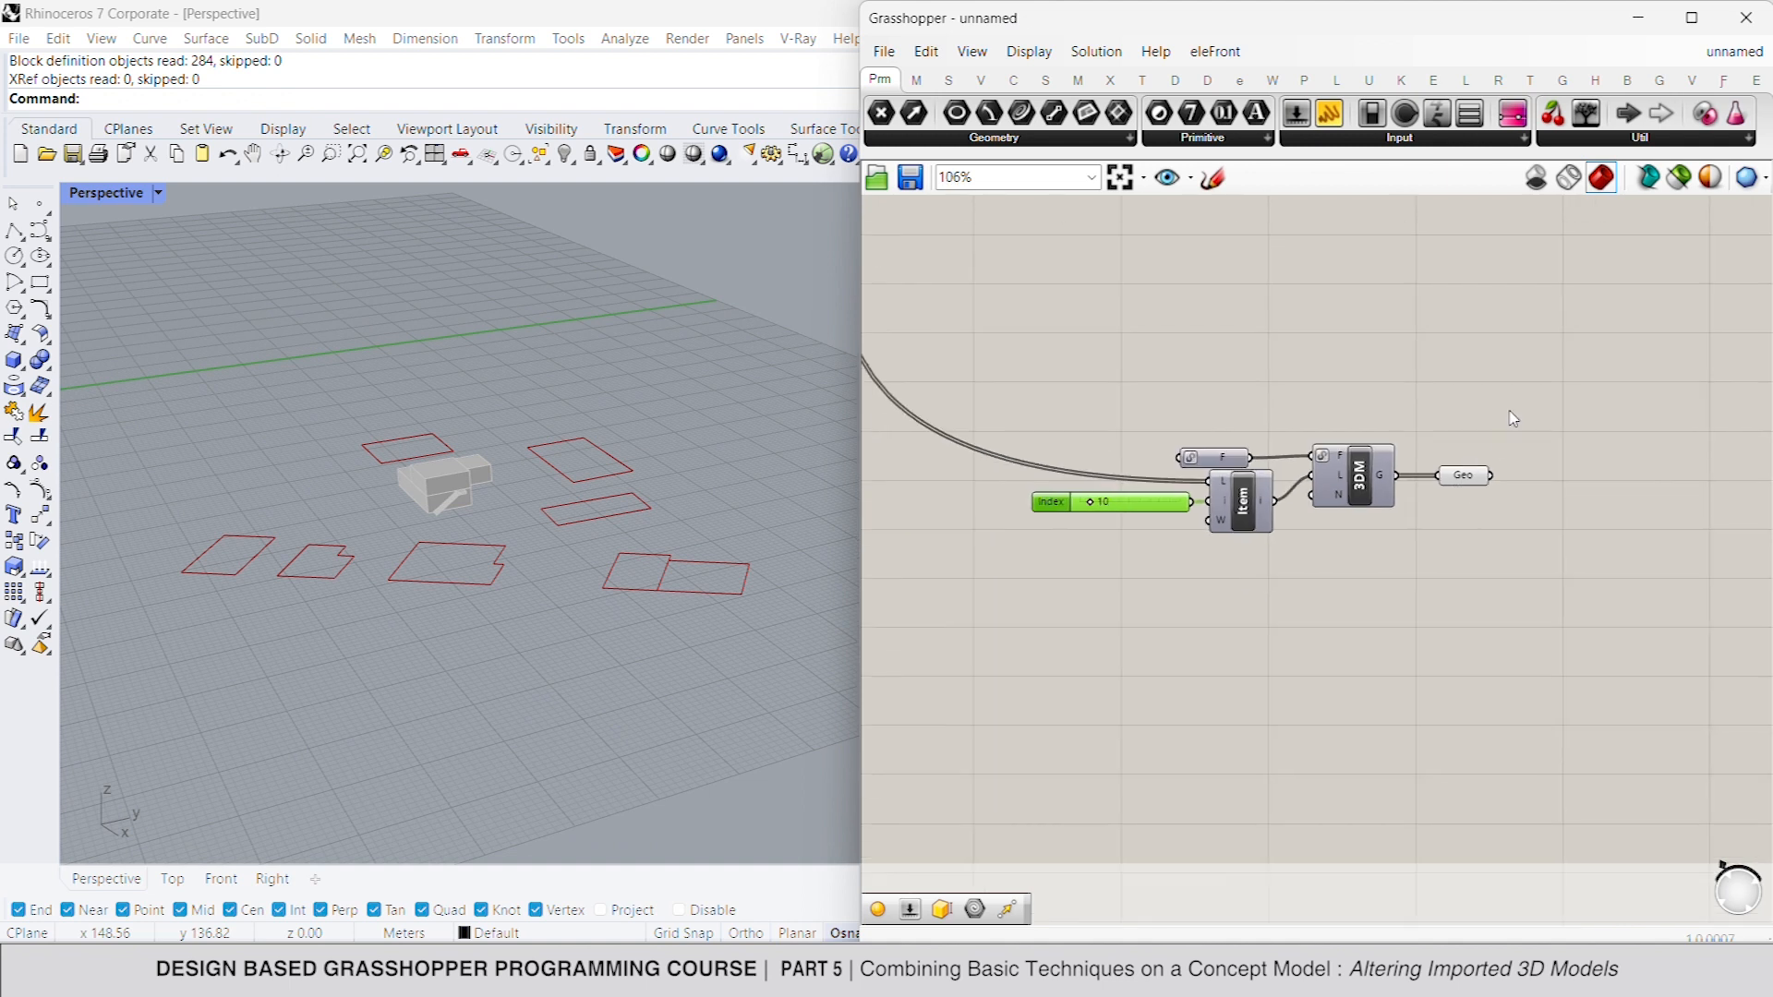
pyautogui.doubleClick(1564, 475)
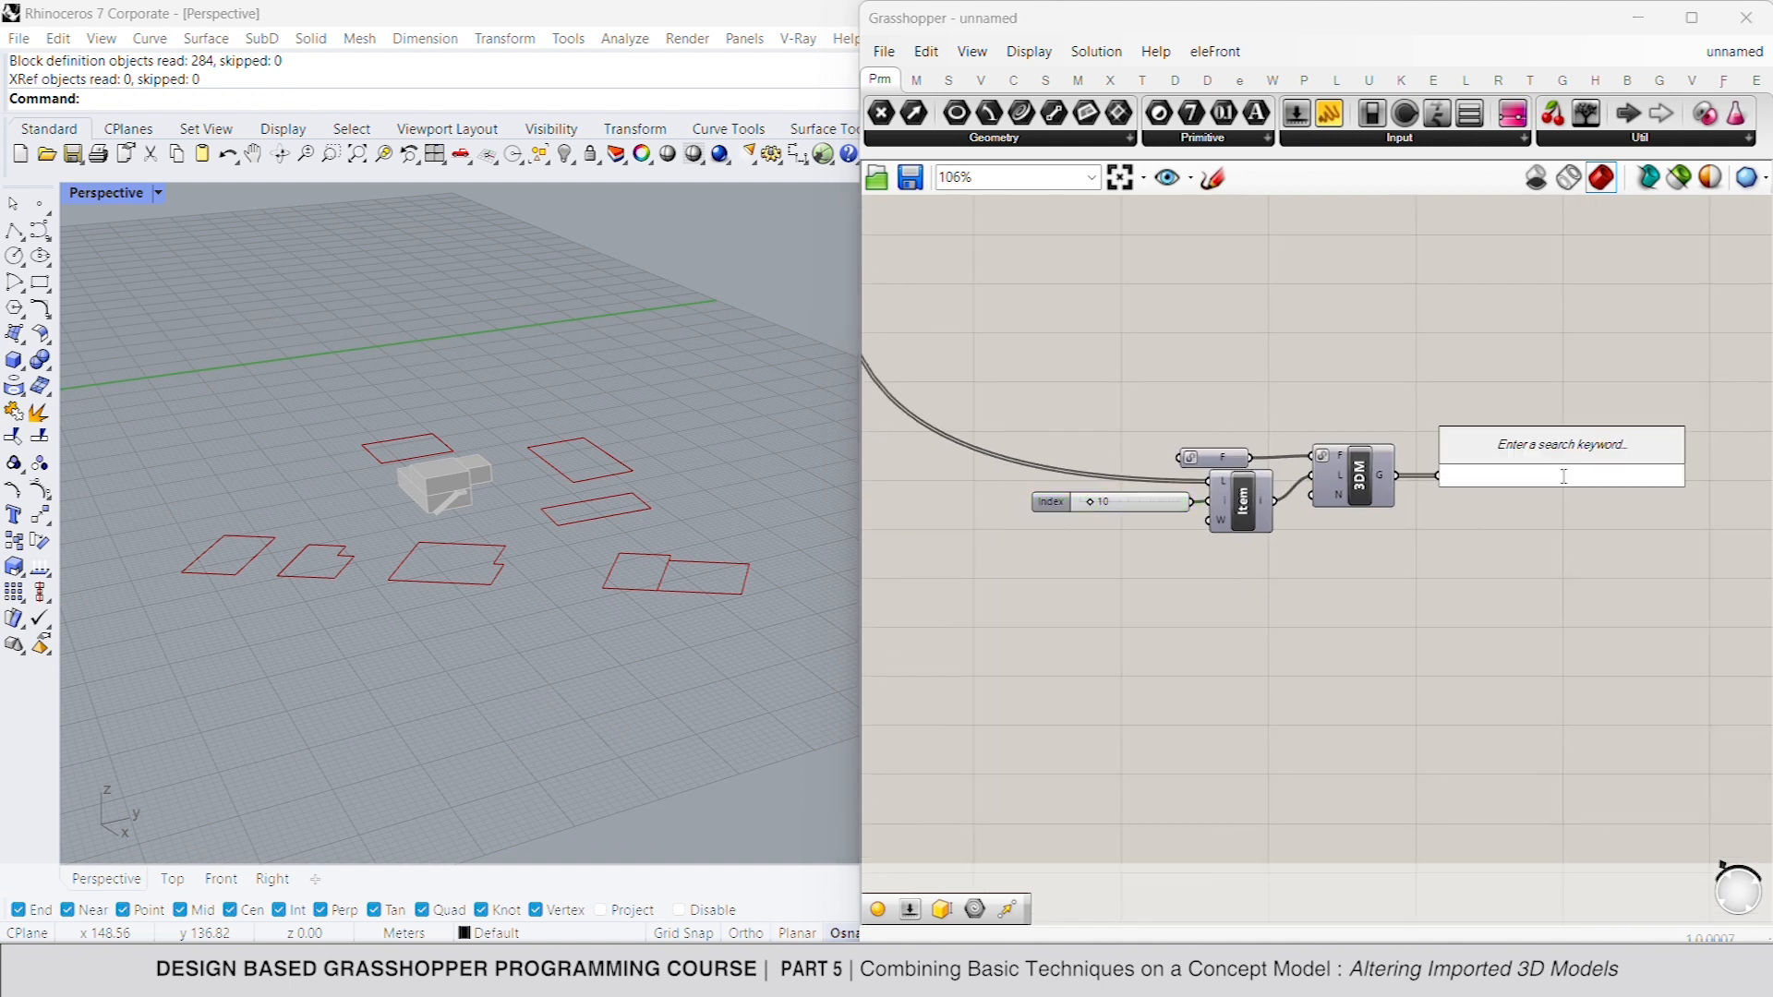
pyautogui.write('bre')
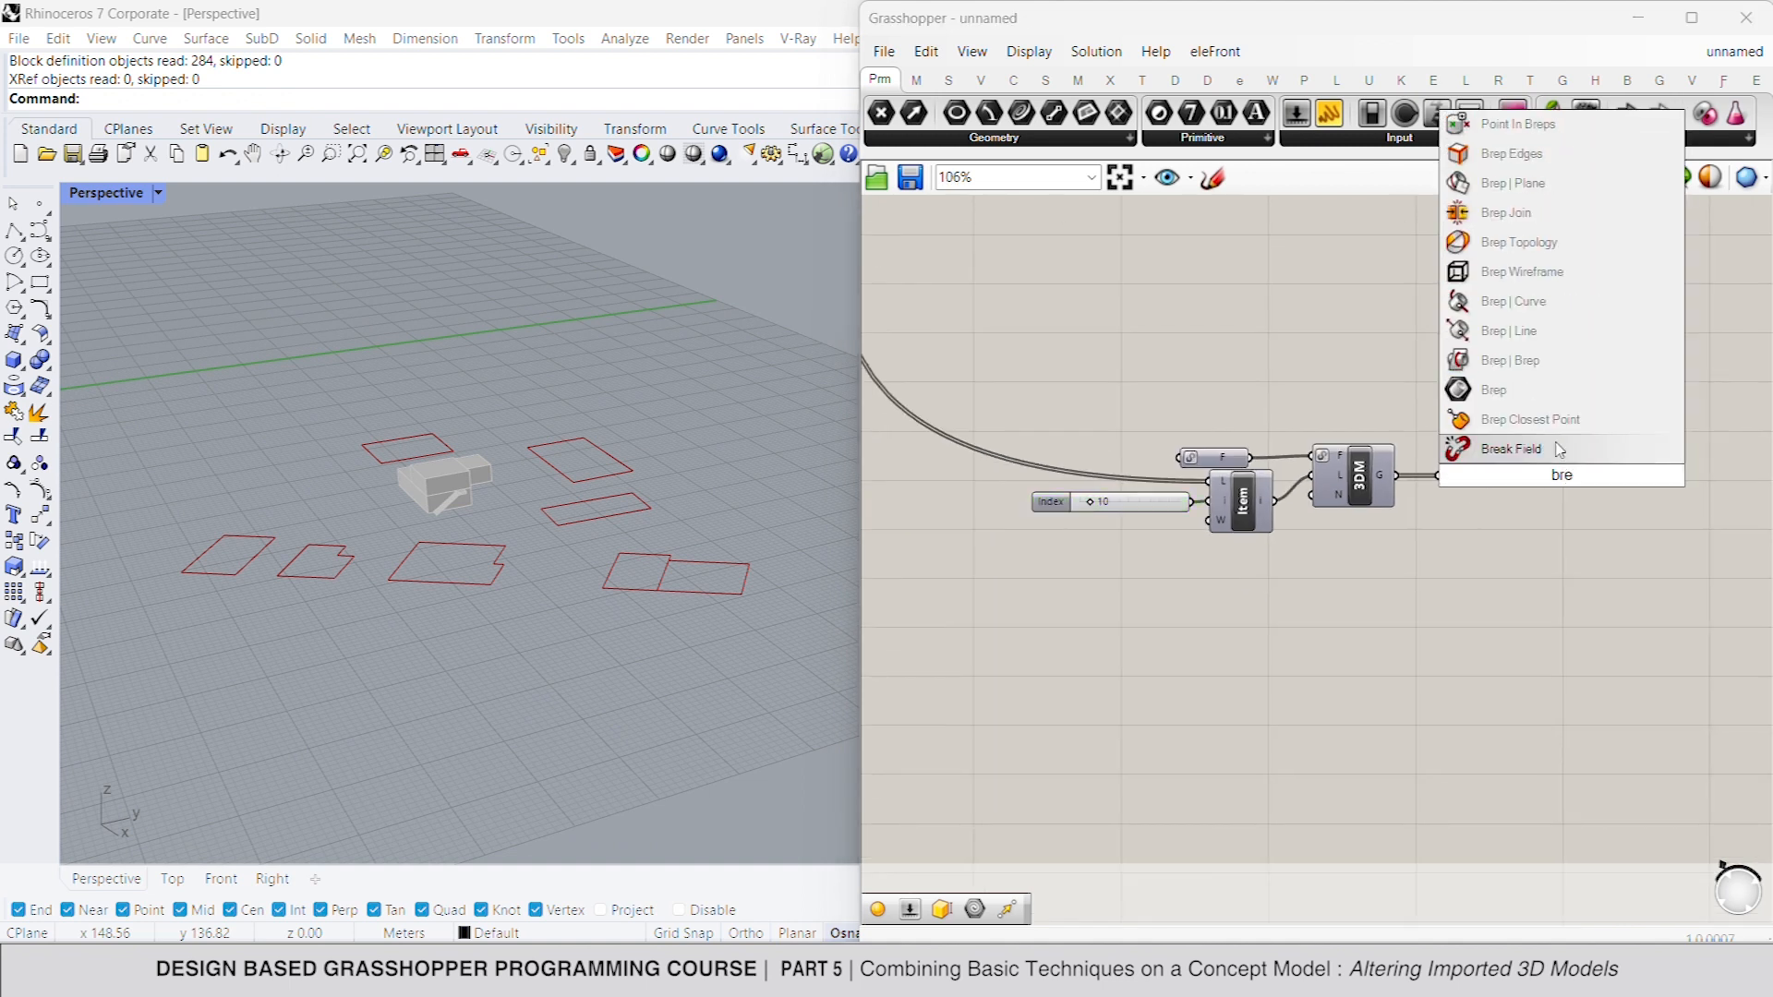
pyautogui.click(1543, 391)
pyautogui.moveTo(1543, 478)
pyautogui.mouseDown()
pyautogui.moveTo(1490, 476)
pyautogui.moveTo(1547, 476)
pyautogui.mouseUp()
pyautogui.click(1614, 484)
# - Add an Extrude component for the building Breps and feed its direction with a Unit Z vector
pyautogui.doubleClick(1613, 484)
pyautogui.write('extru')
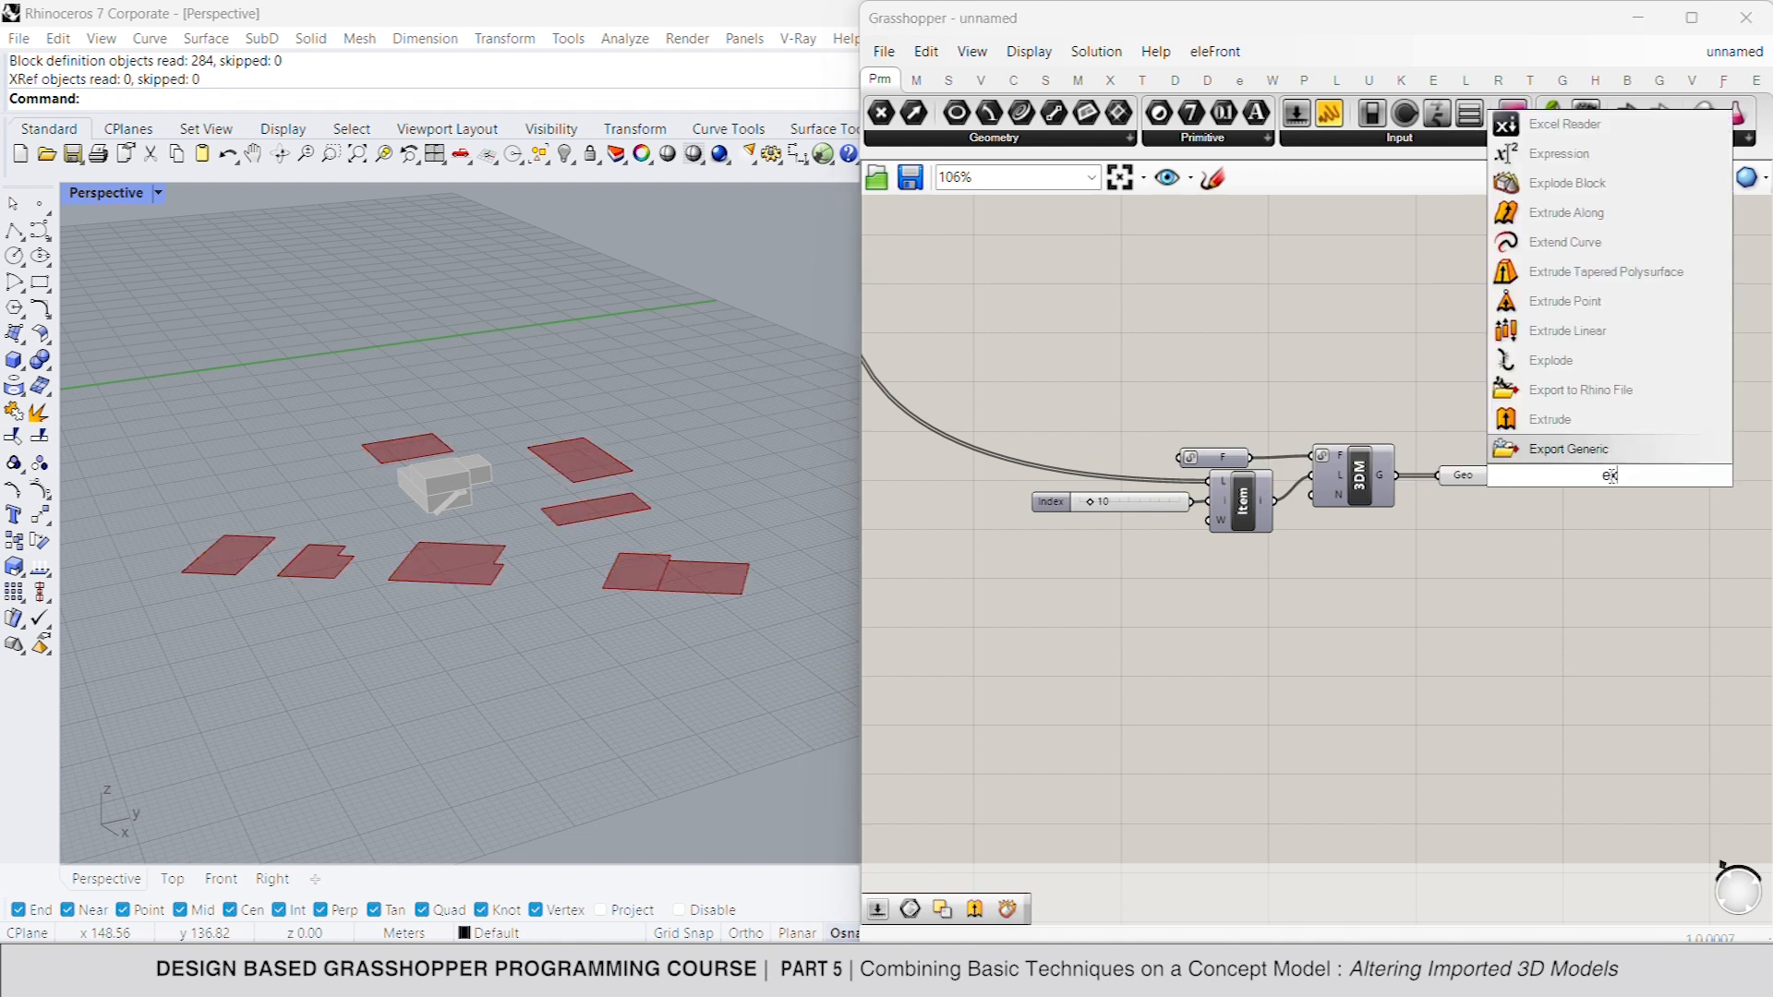
pyautogui.press('Up')
pyautogui.press('Return')
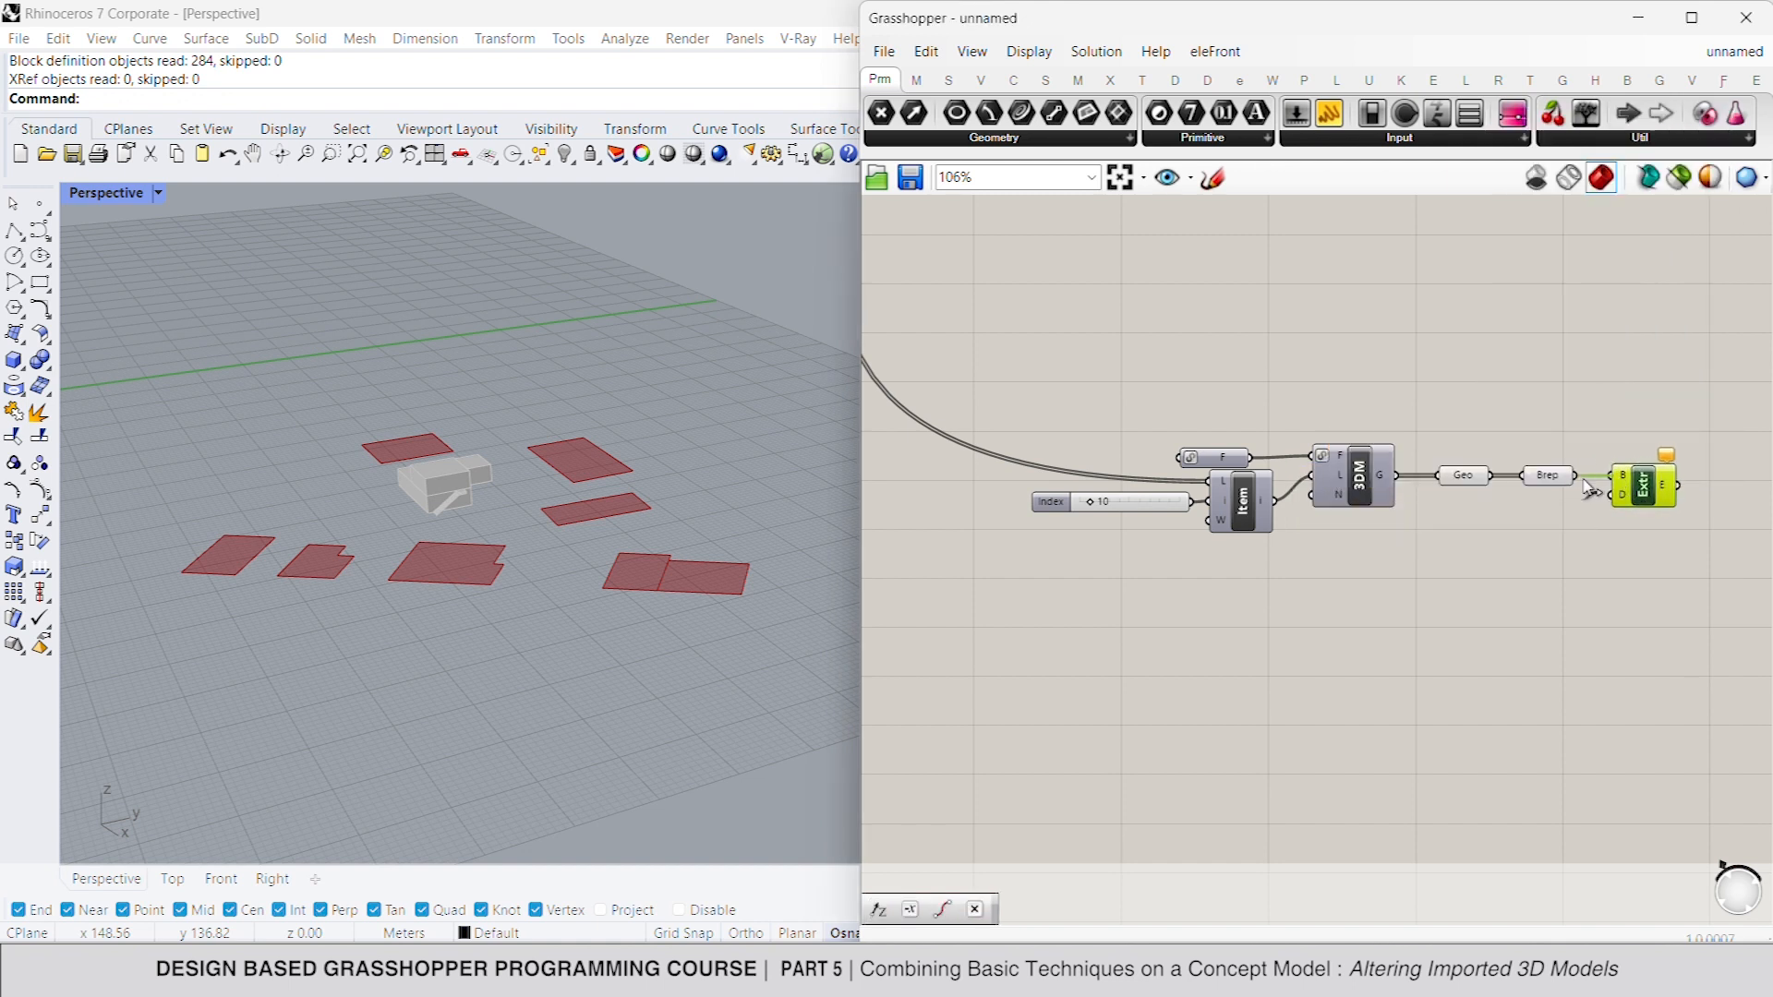
pyautogui.scroll(-1, 1609, 496)
pyautogui.doubleClick(1527, 514)
pyautogui.write('z')
pyautogui.press('Return')
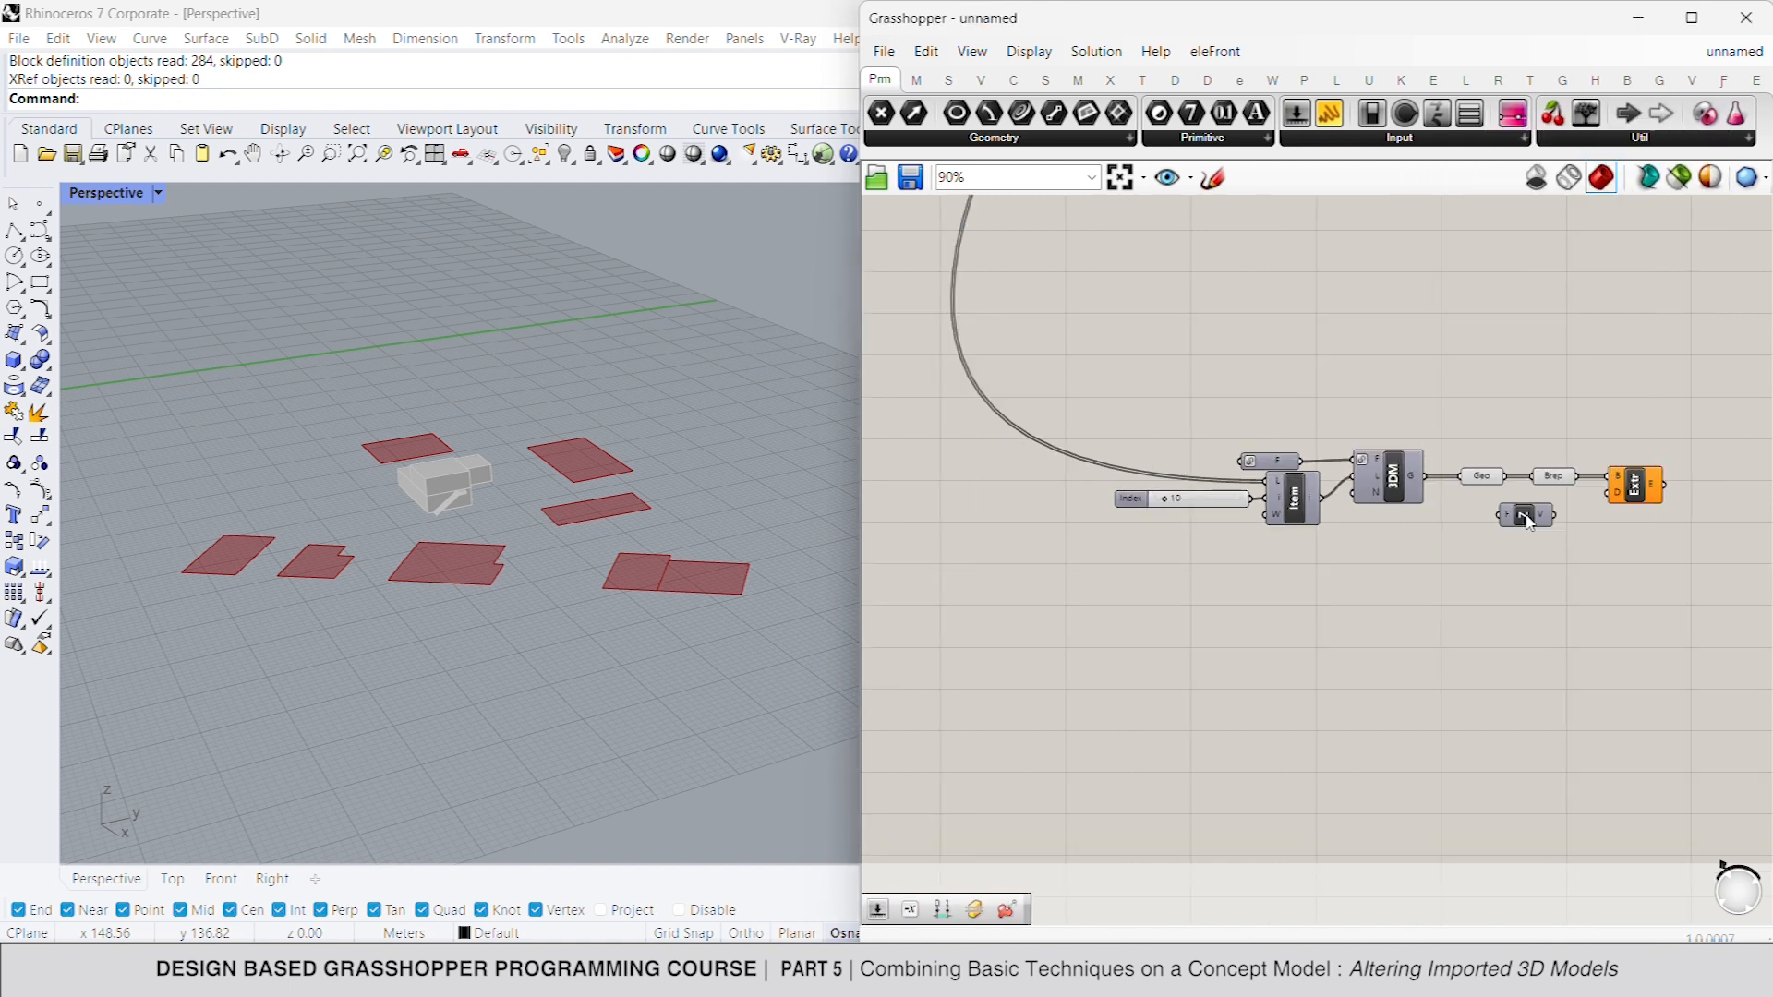
pyautogui.moveTo(1608, 492); pyautogui.dragTo(1552, 505)
# - Add a number slider of 6 and connect it to the Unit Z factor as the extrusion height
pyautogui.doubleClick(1484, 546)
pyautogui.write('6')
pyautogui.press('Return')
pyautogui.moveTo(1550, 538); pyautogui.dragTo(1503, 532)
pyautogui.moveTo(1559, 552); pyautogui.dragTo(1449, 530, button='right')
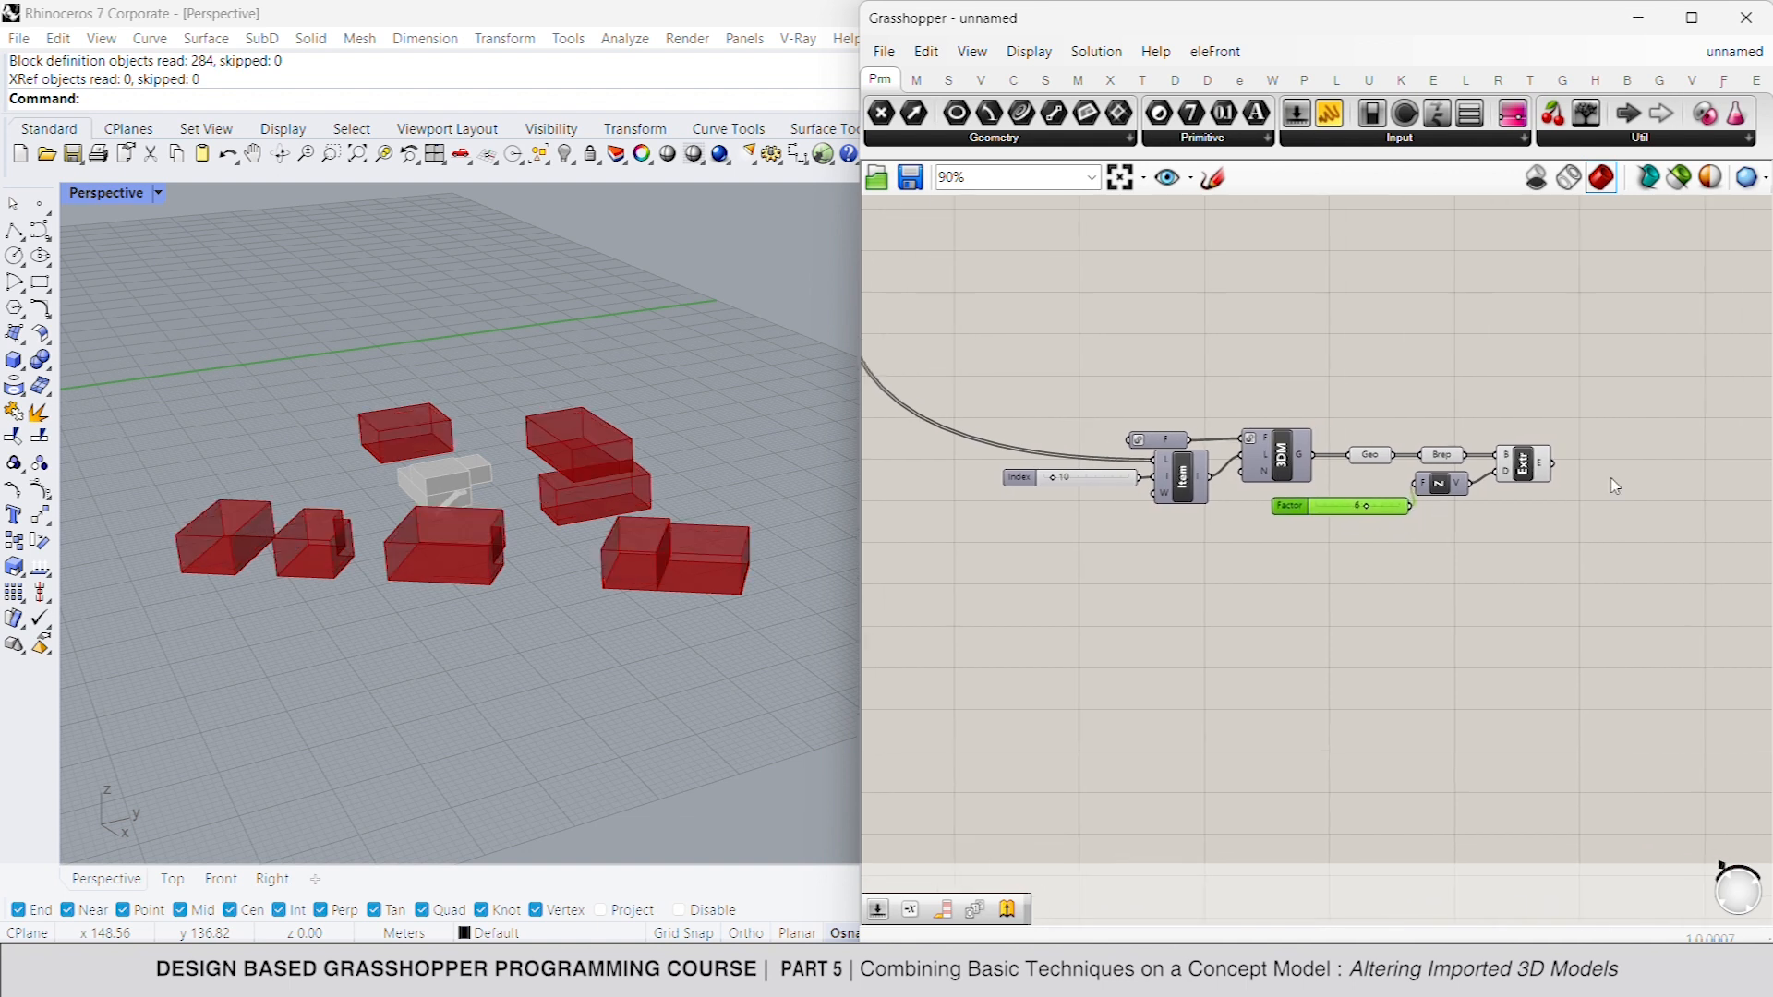
# - Add a Custom Preview for the extruded buildings and connect a Colour Swatch to its material input
pyautogui.doubleClick(1660, 470)
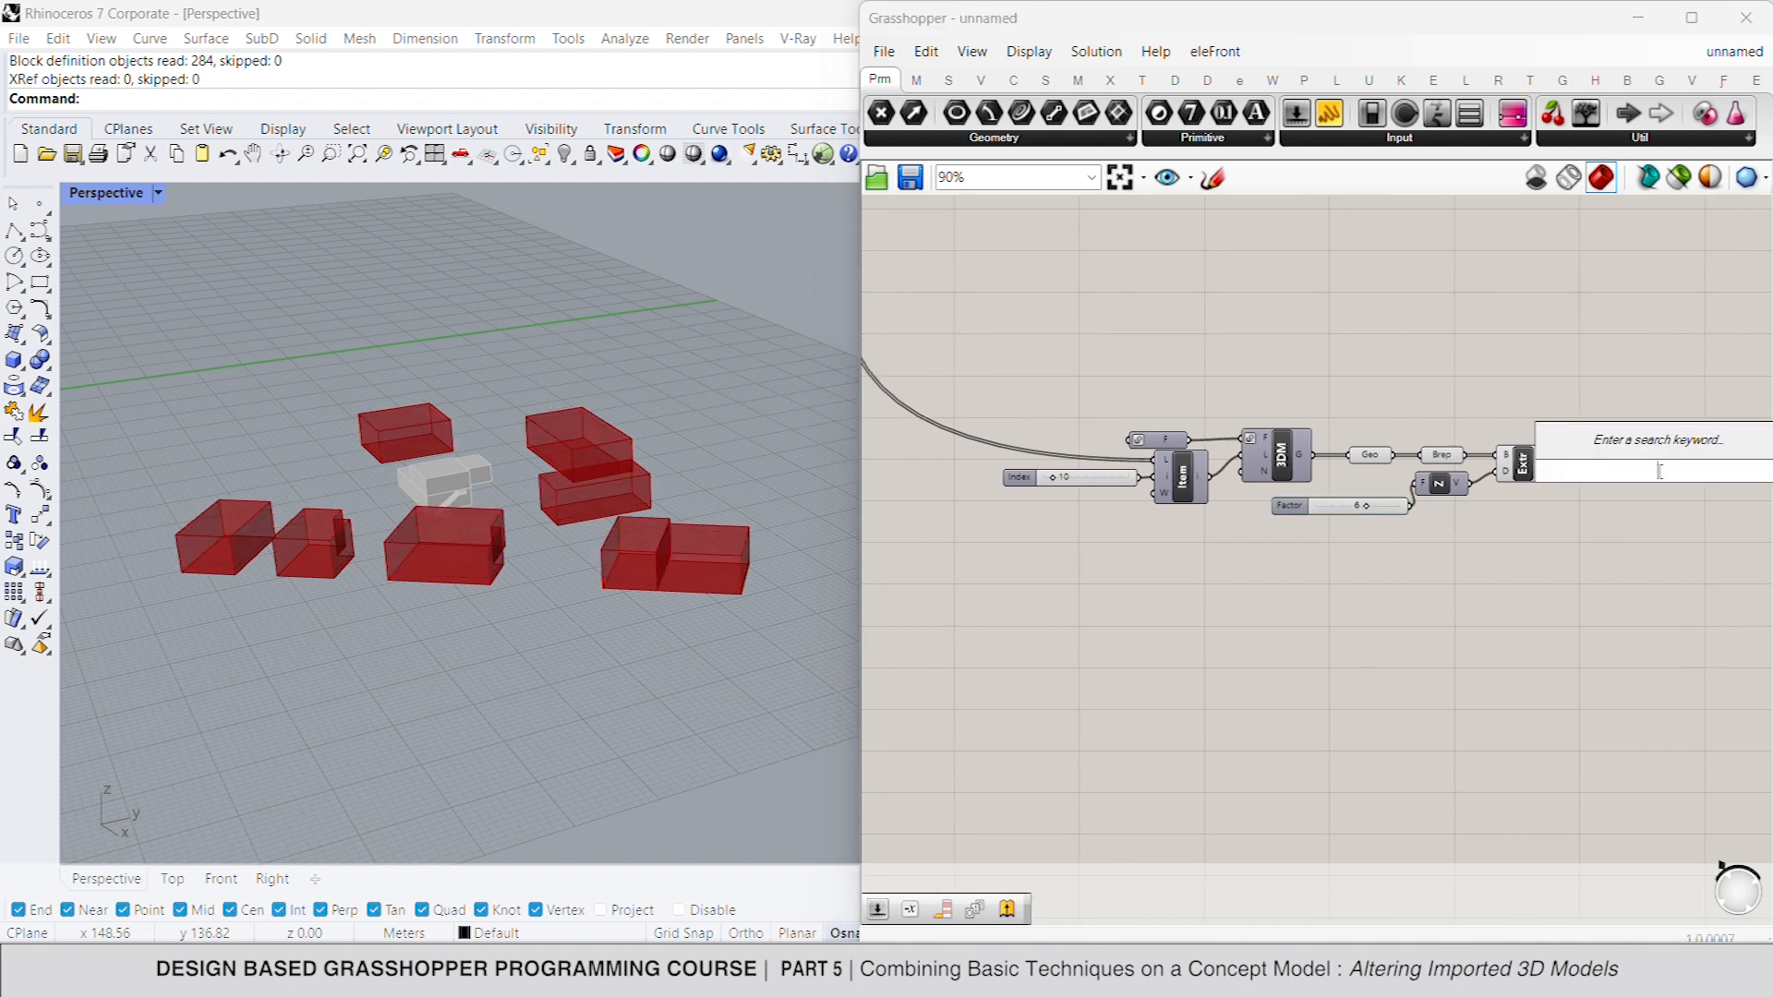
pyautogui.write('custom')
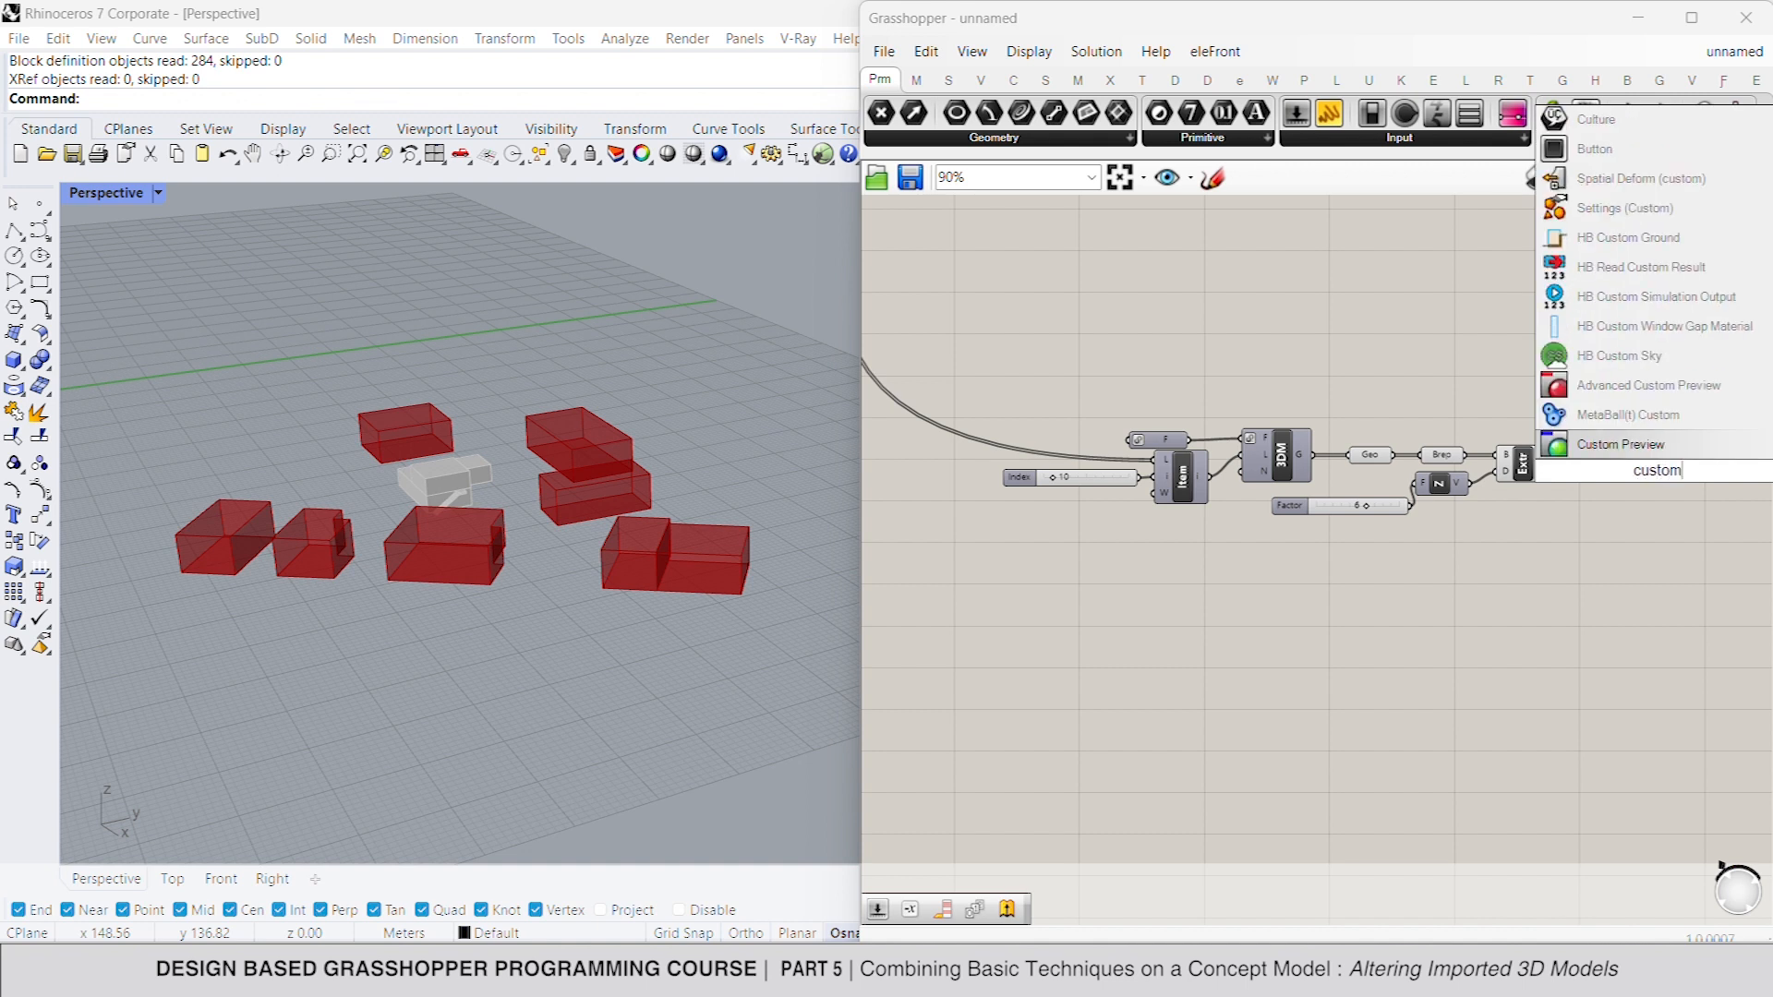
pyautogui.click(1653, 446)
pyautogui.doubleClick(1572, 520)
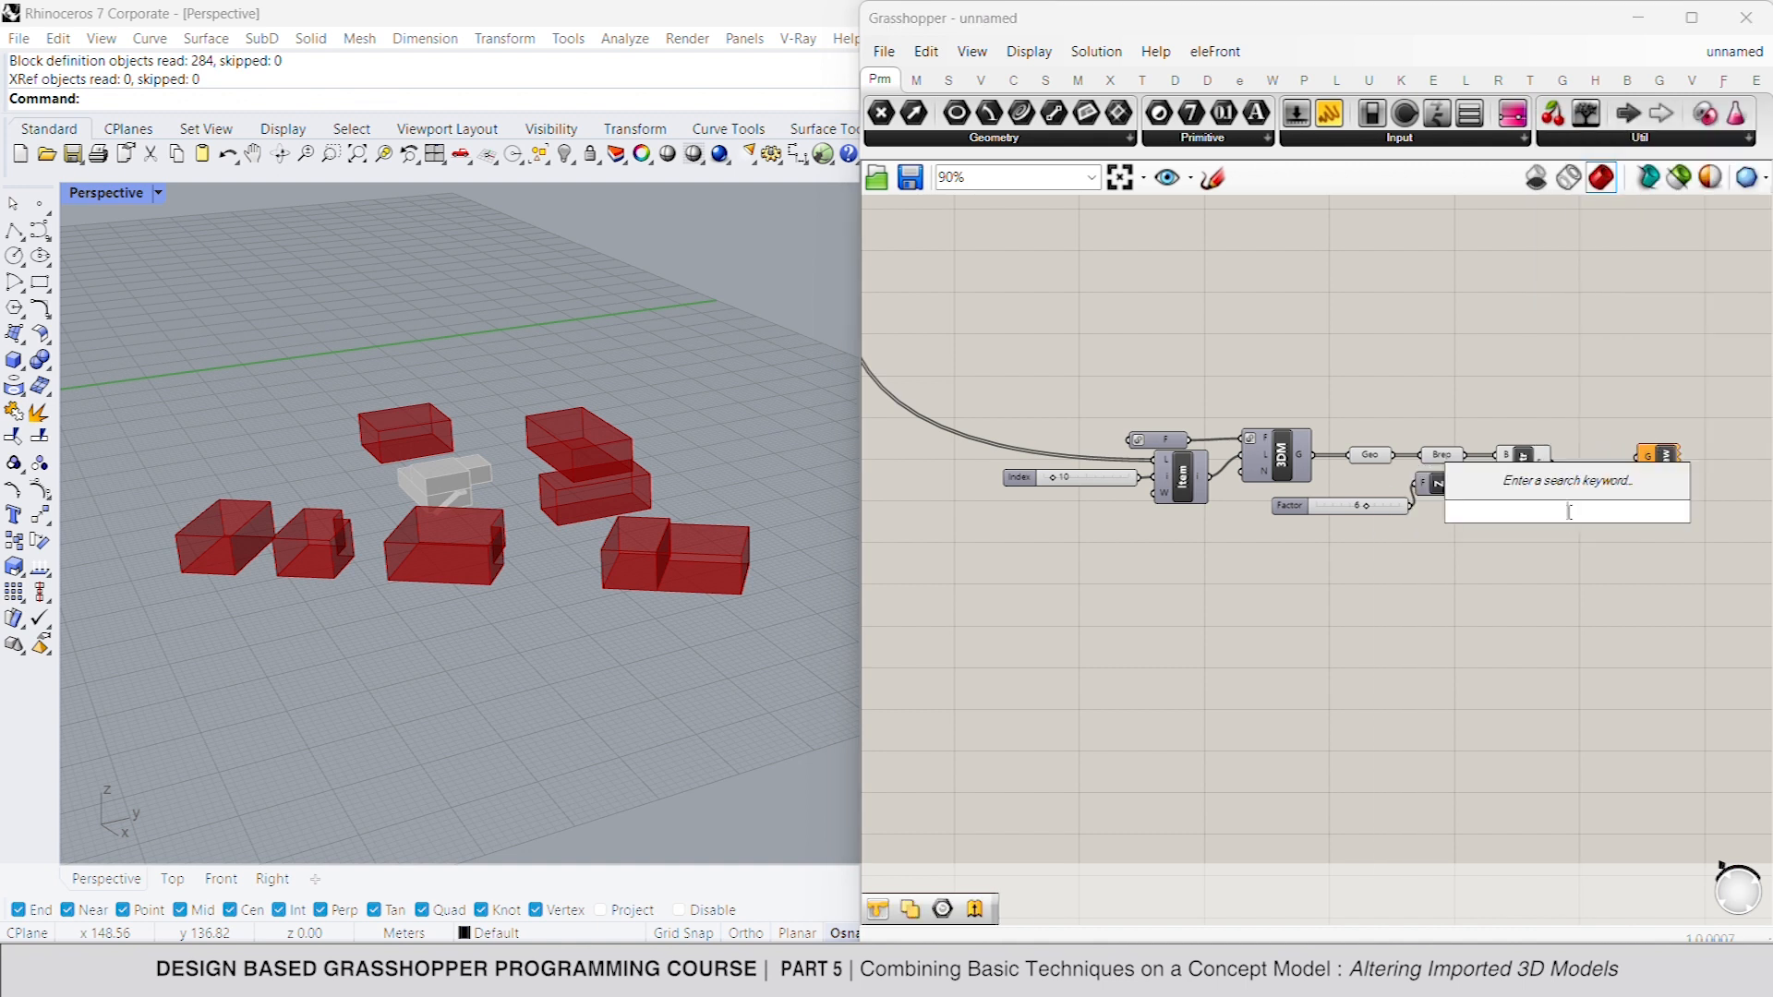
pyautogui.write('color swatch')
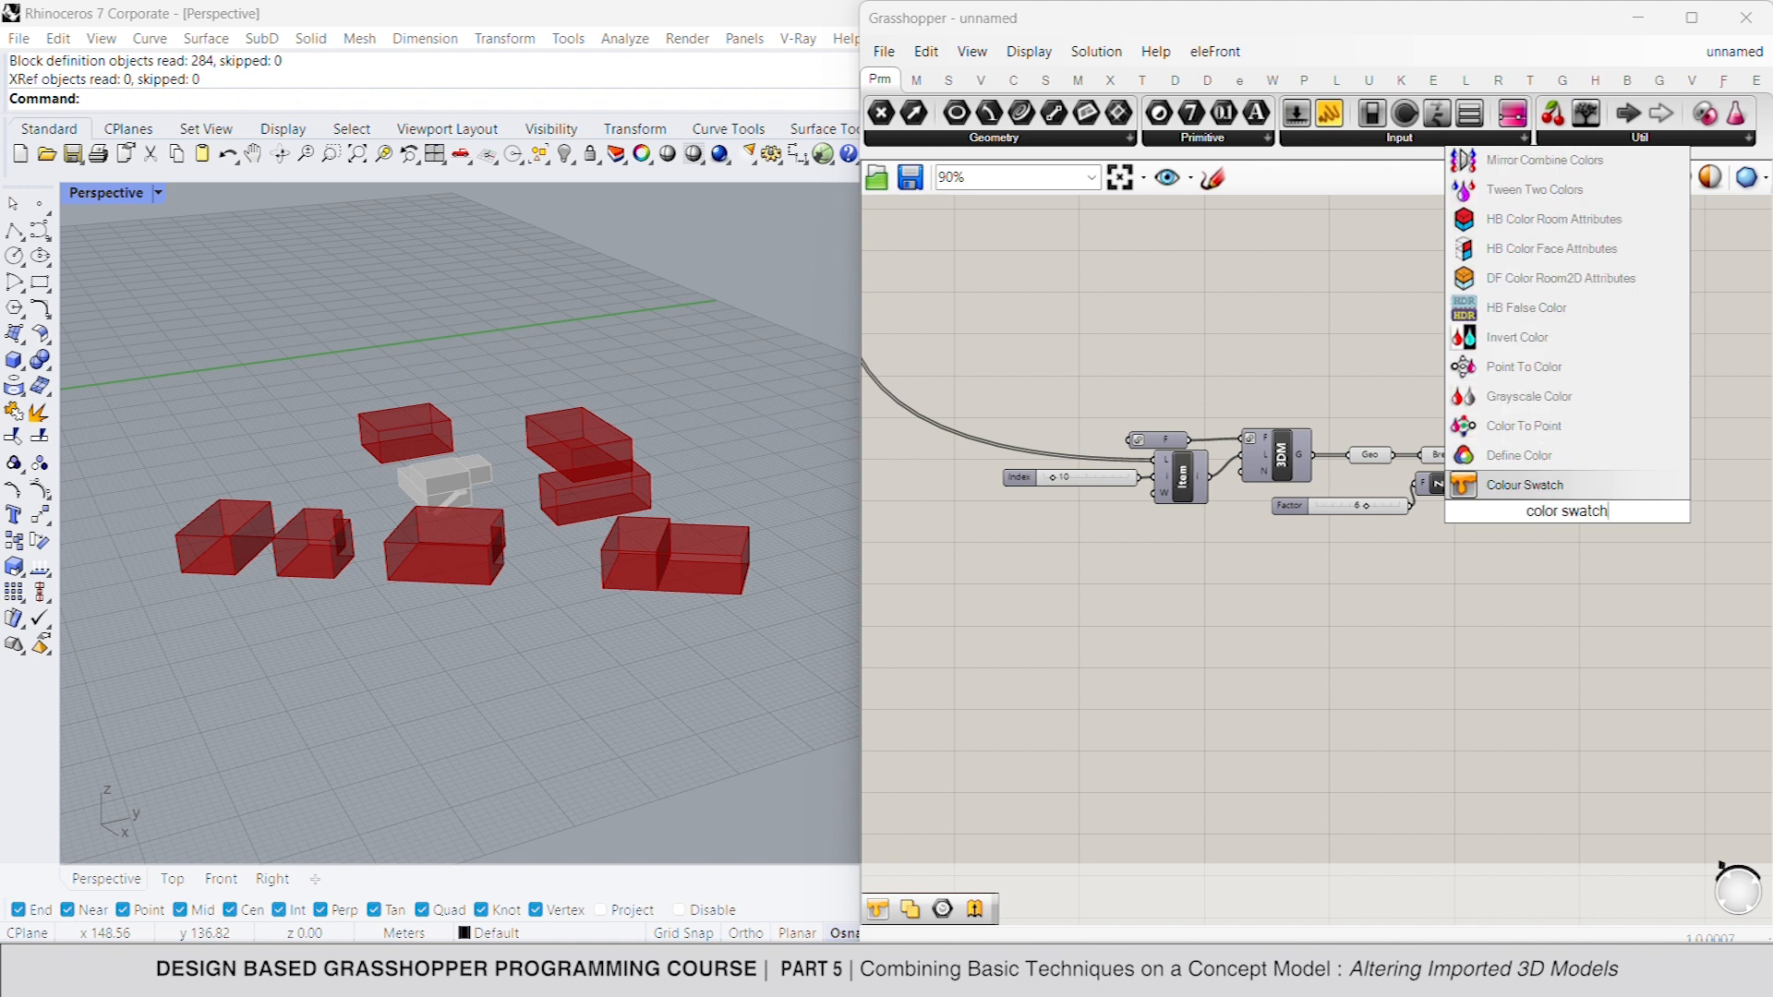
pyautogui.click(1557, 485)
pyautogui.moveTo(1607, 513); pyautogui.dragTo(1644, 482)
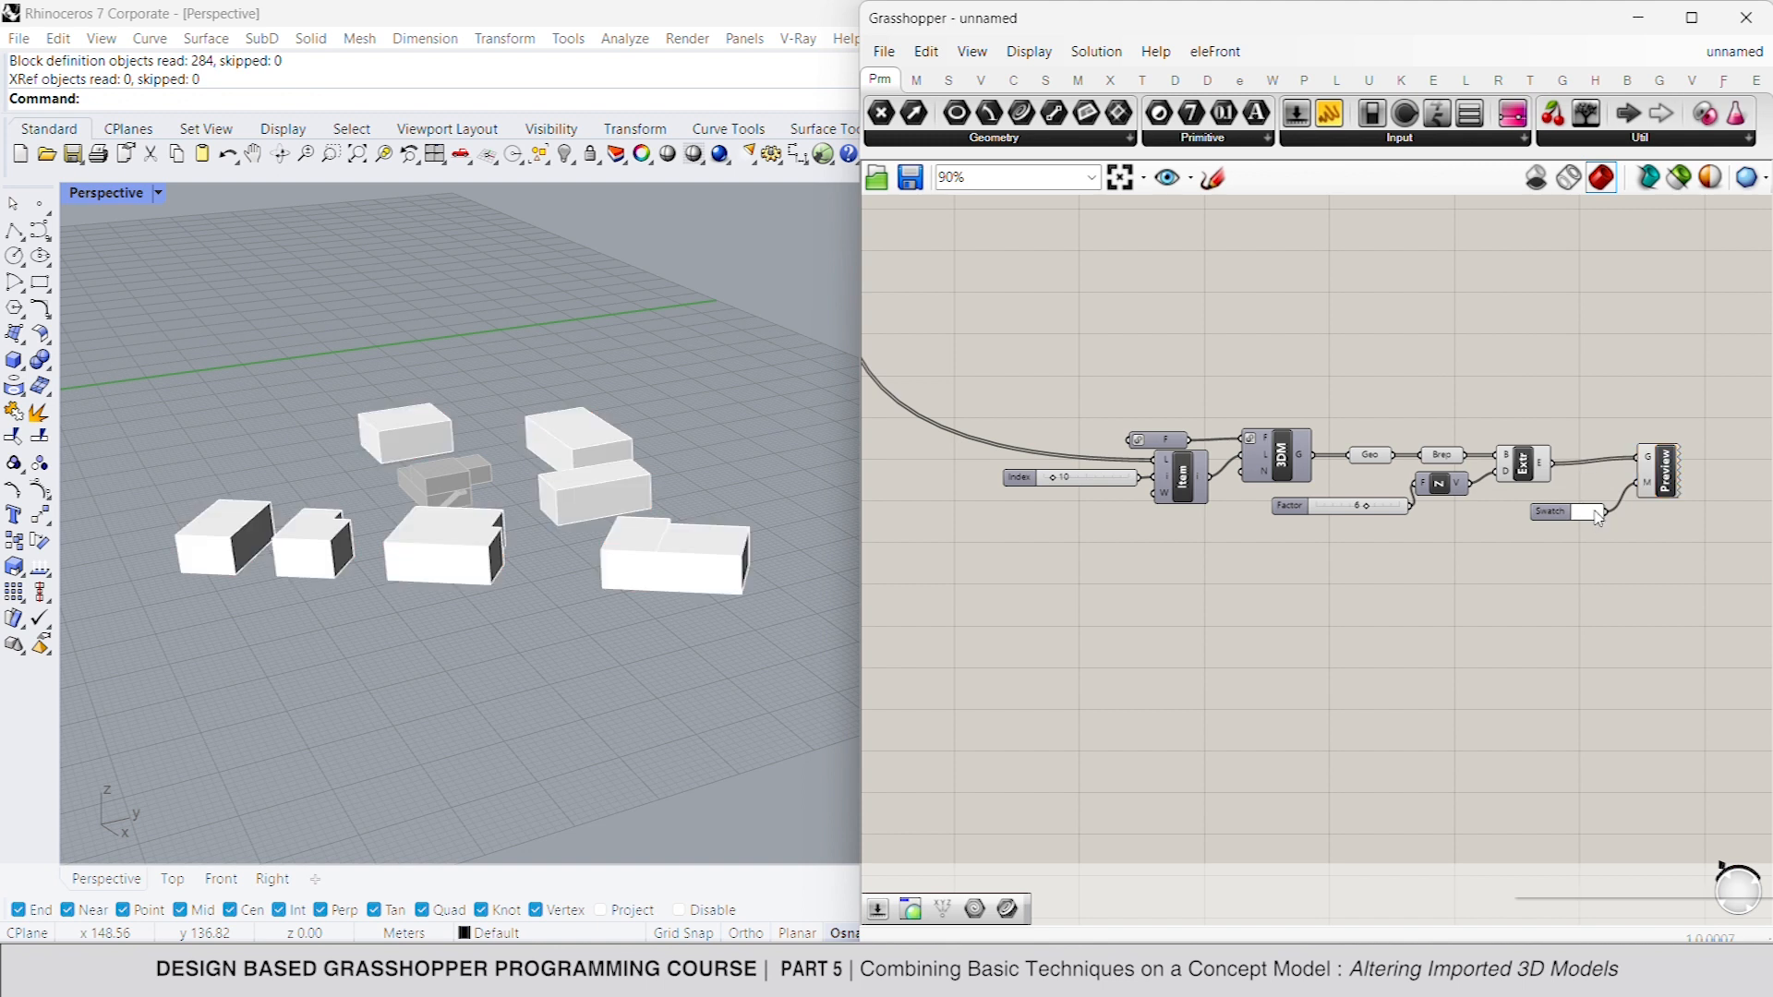
# - Set the swatch colour to a neutral grey with saturation 0 and value 56
pyautogui.click(1596, 513)
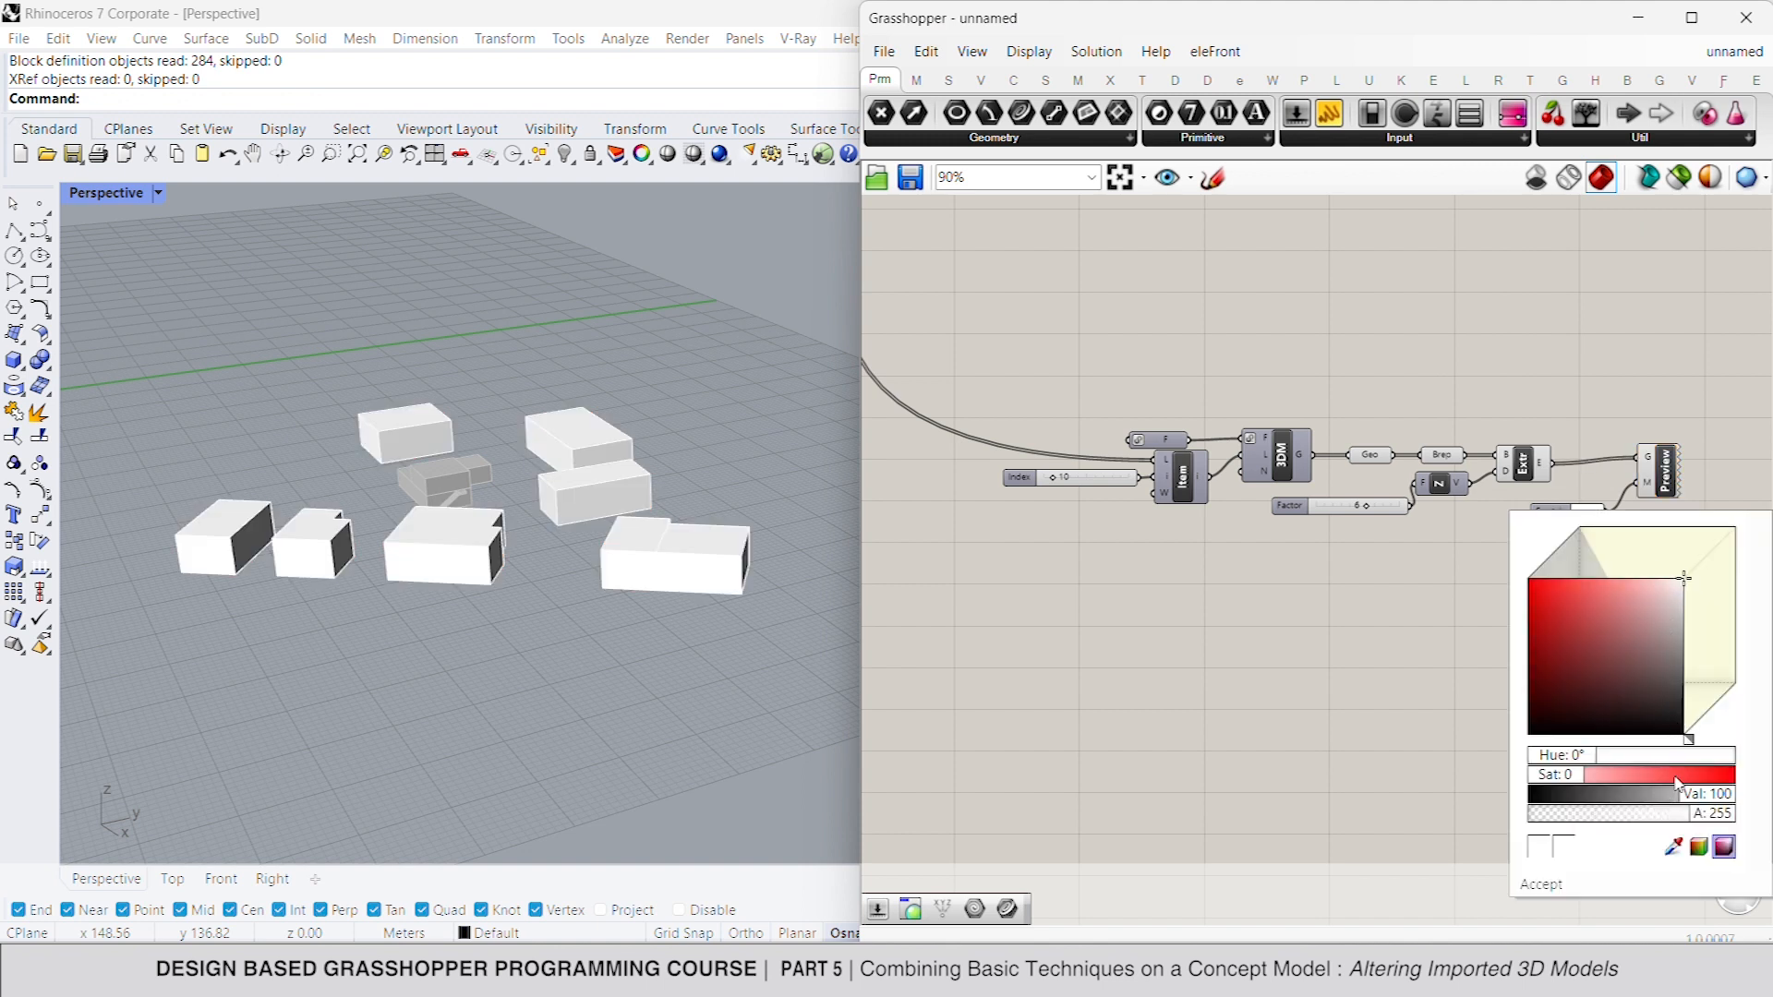
pyautogui.moveTo(1660, 725); pyautogui.dragTo(1667, 681)
pyautogui.moveTo(1589, 778); pyautogui.dragTo(1513, 785)
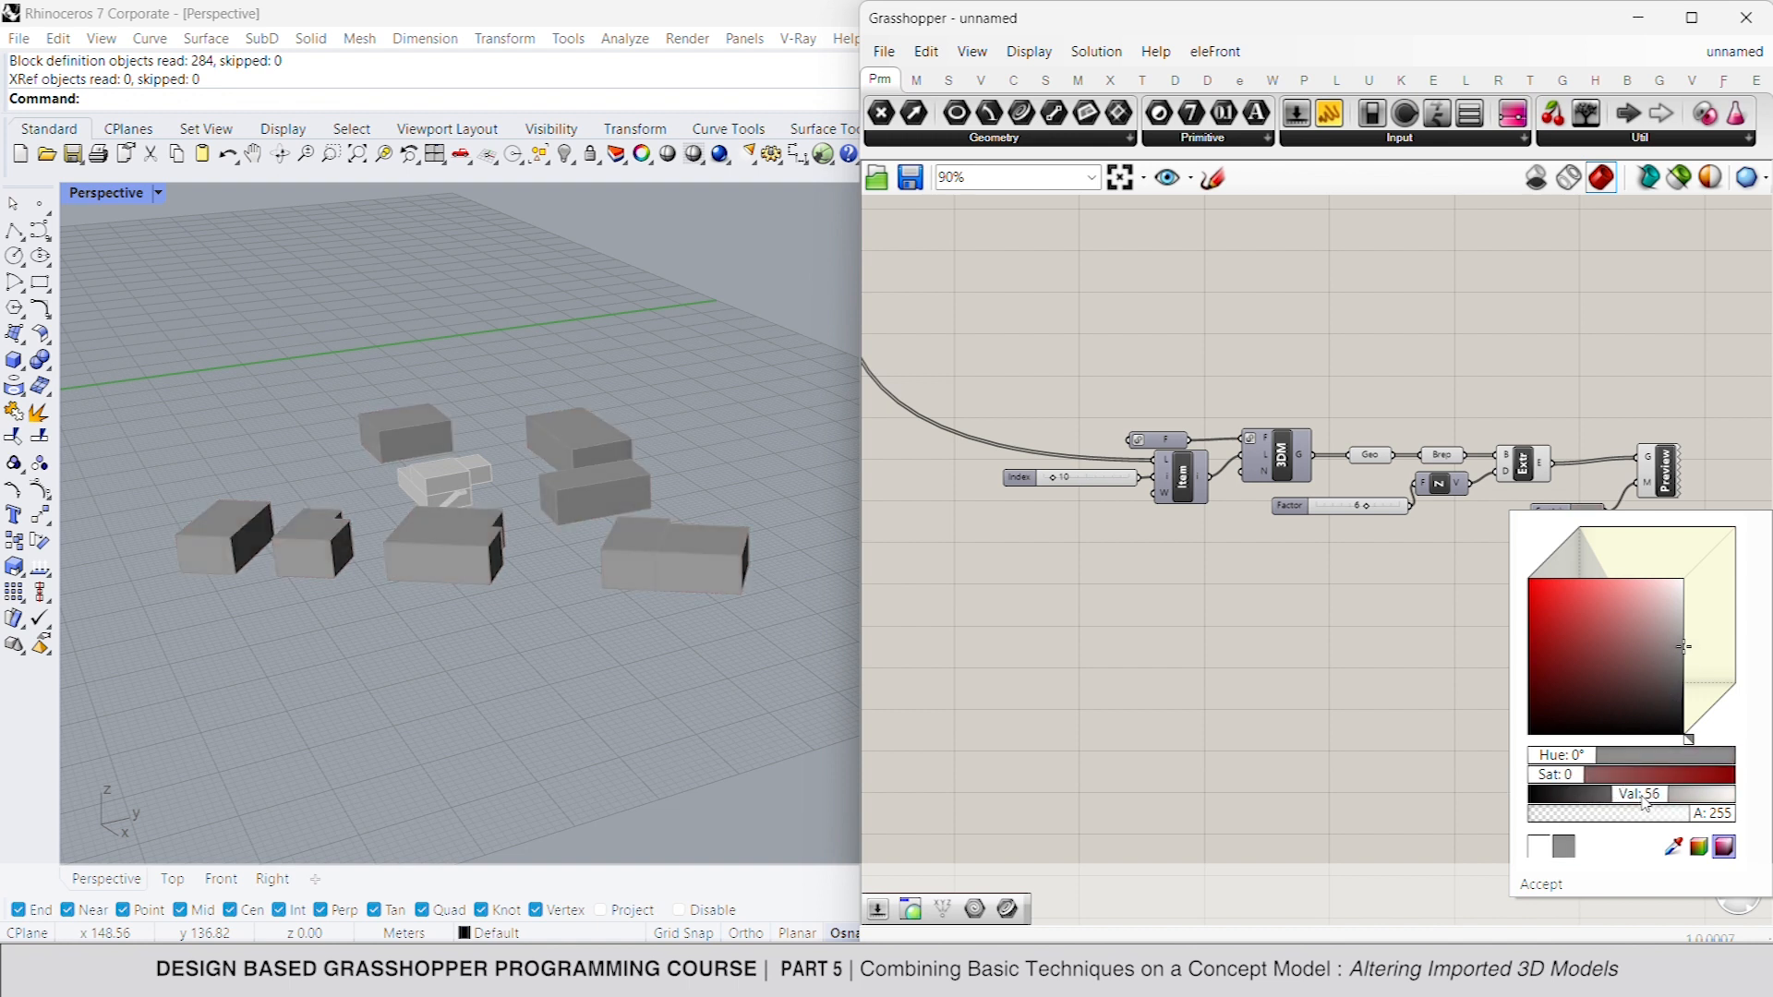
pyautogui.click(1359, 707)
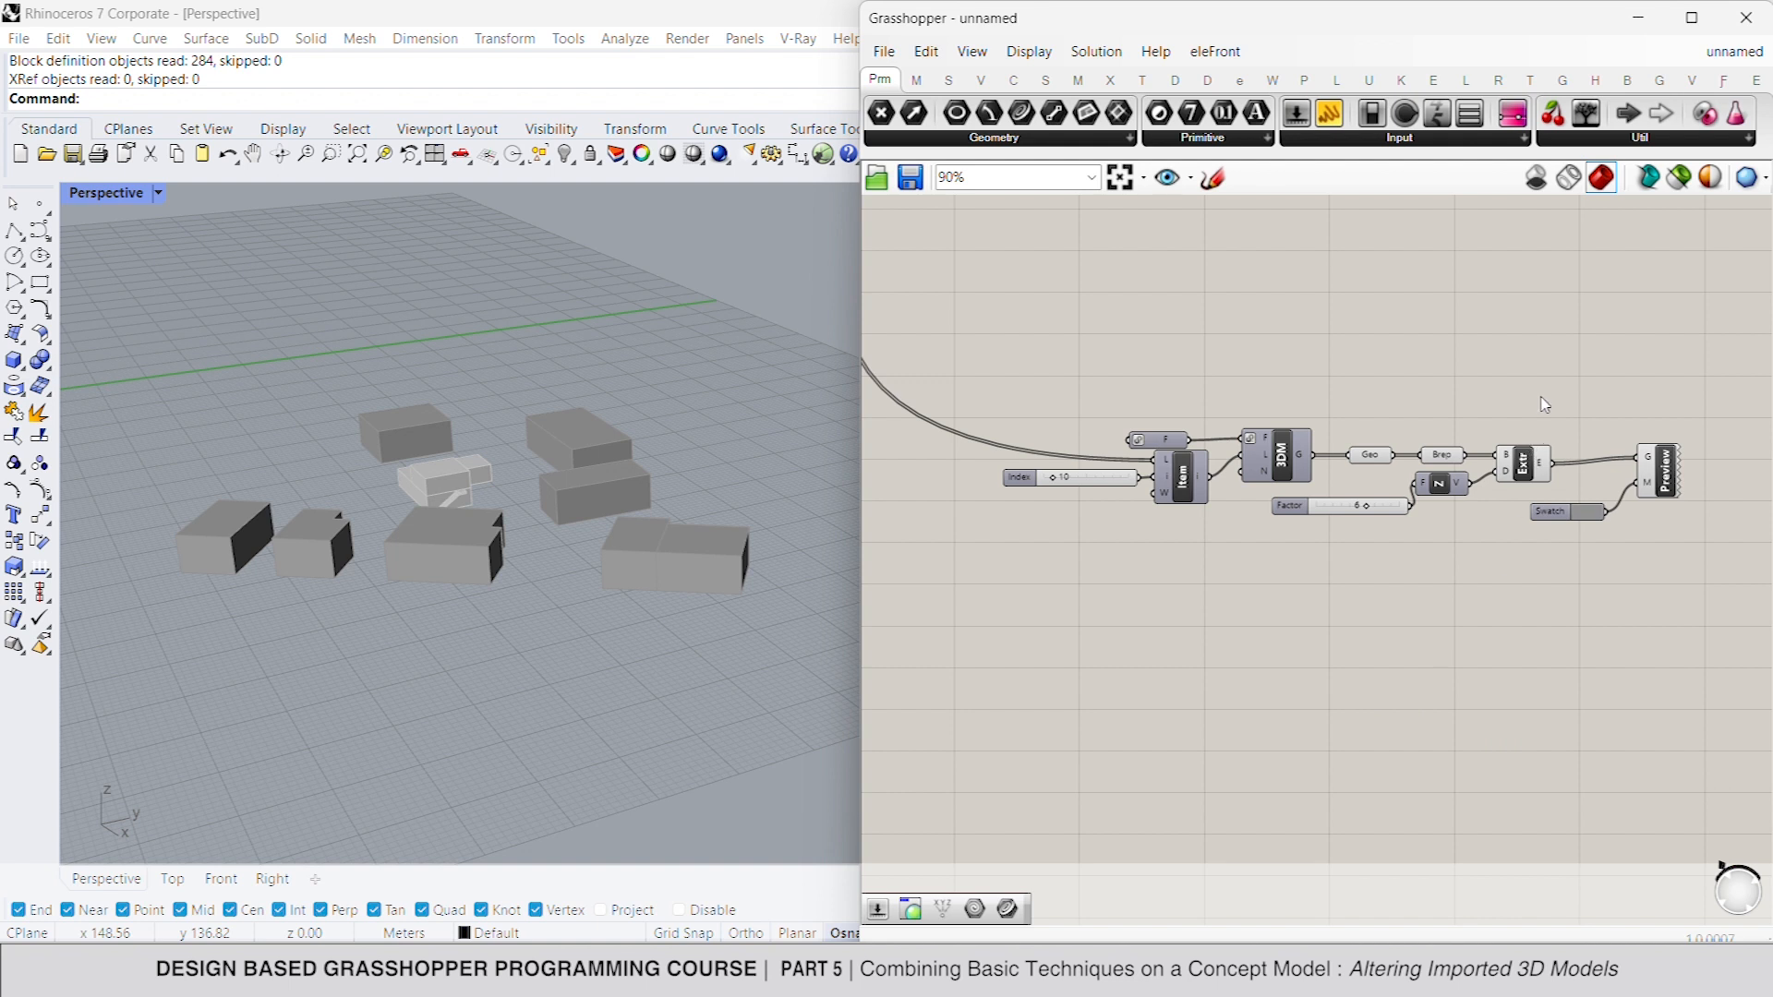
# - Duplicate the building import group with its Geometry container below, and turn off the preview of the original extrusion components
pyautogui.moveTo(1386, 409); pyautogui.dragTo(1231, 690)
pyautogui.click(1496, 416)
pyautogui.moveTo(1557, 372); pyautogui.dragTo(1294, 546)
pyautogui.rightClick(1415, 287)
pyautogui.click(1455, 325)
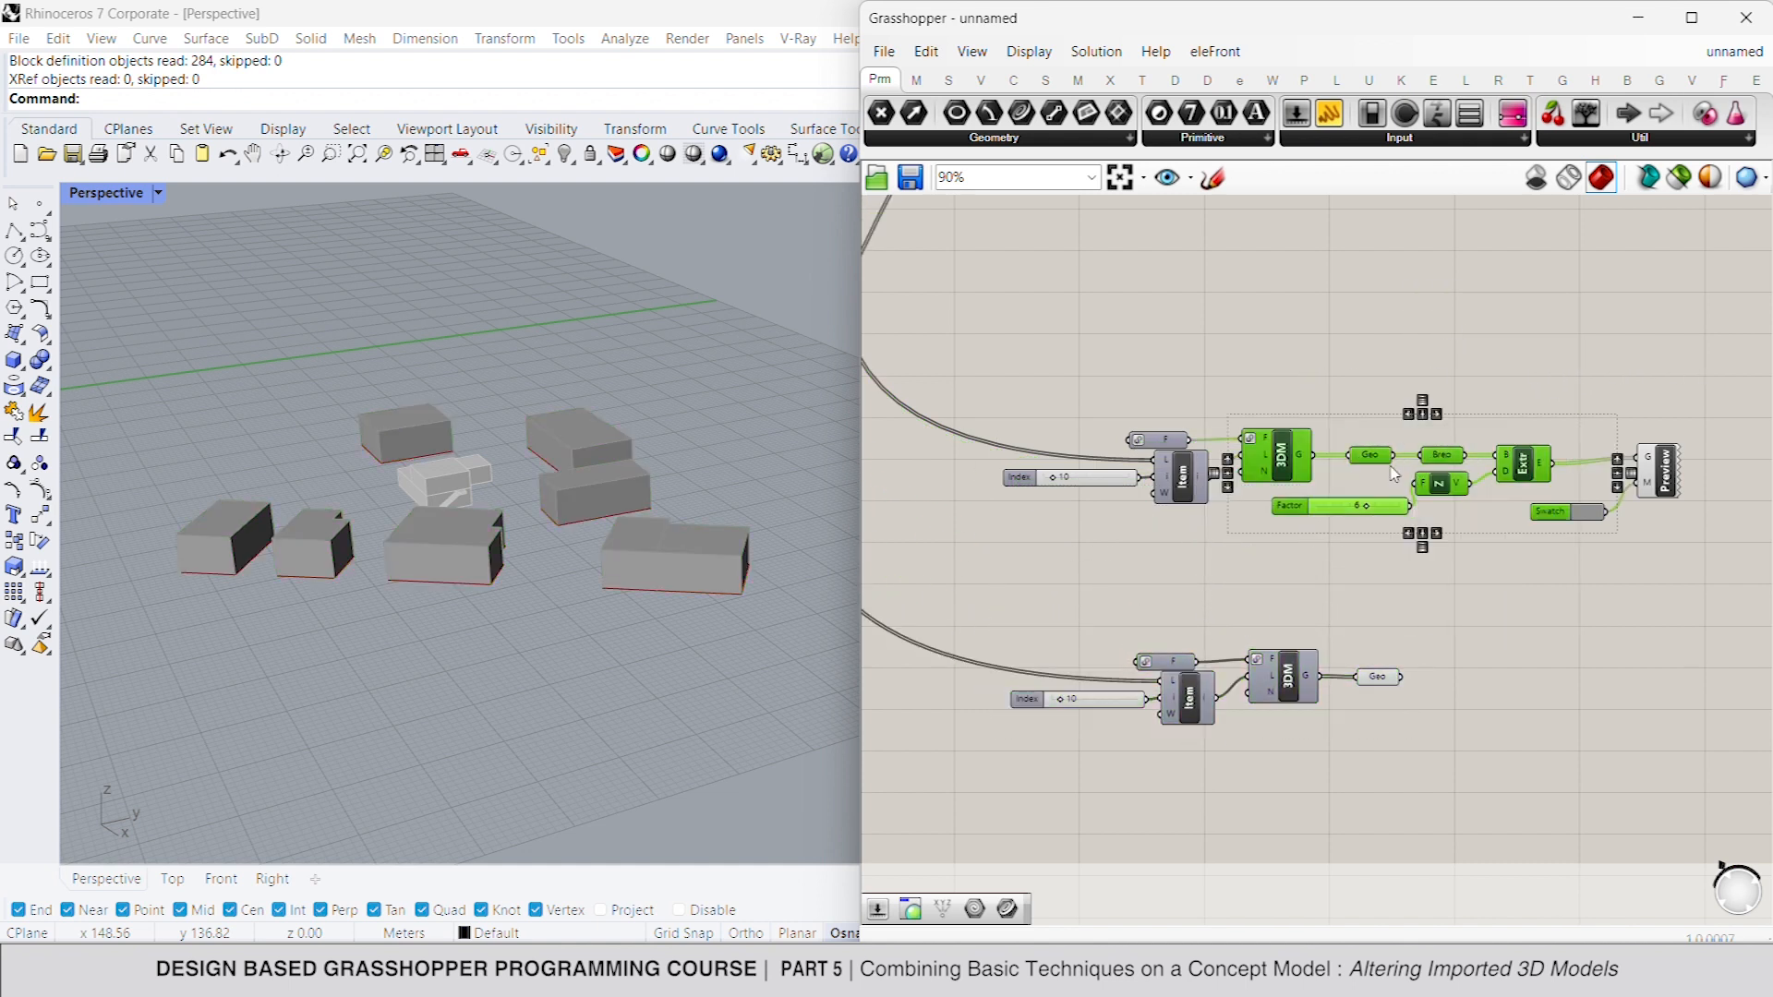
# - Set the new import group's layer index to 9 to load the boundaries layer
pyautogui.moveTo(1394, 474); pyautogui.dragTo(1400, 383, button='right')
pyautogui.doubleClick(1095, 610)
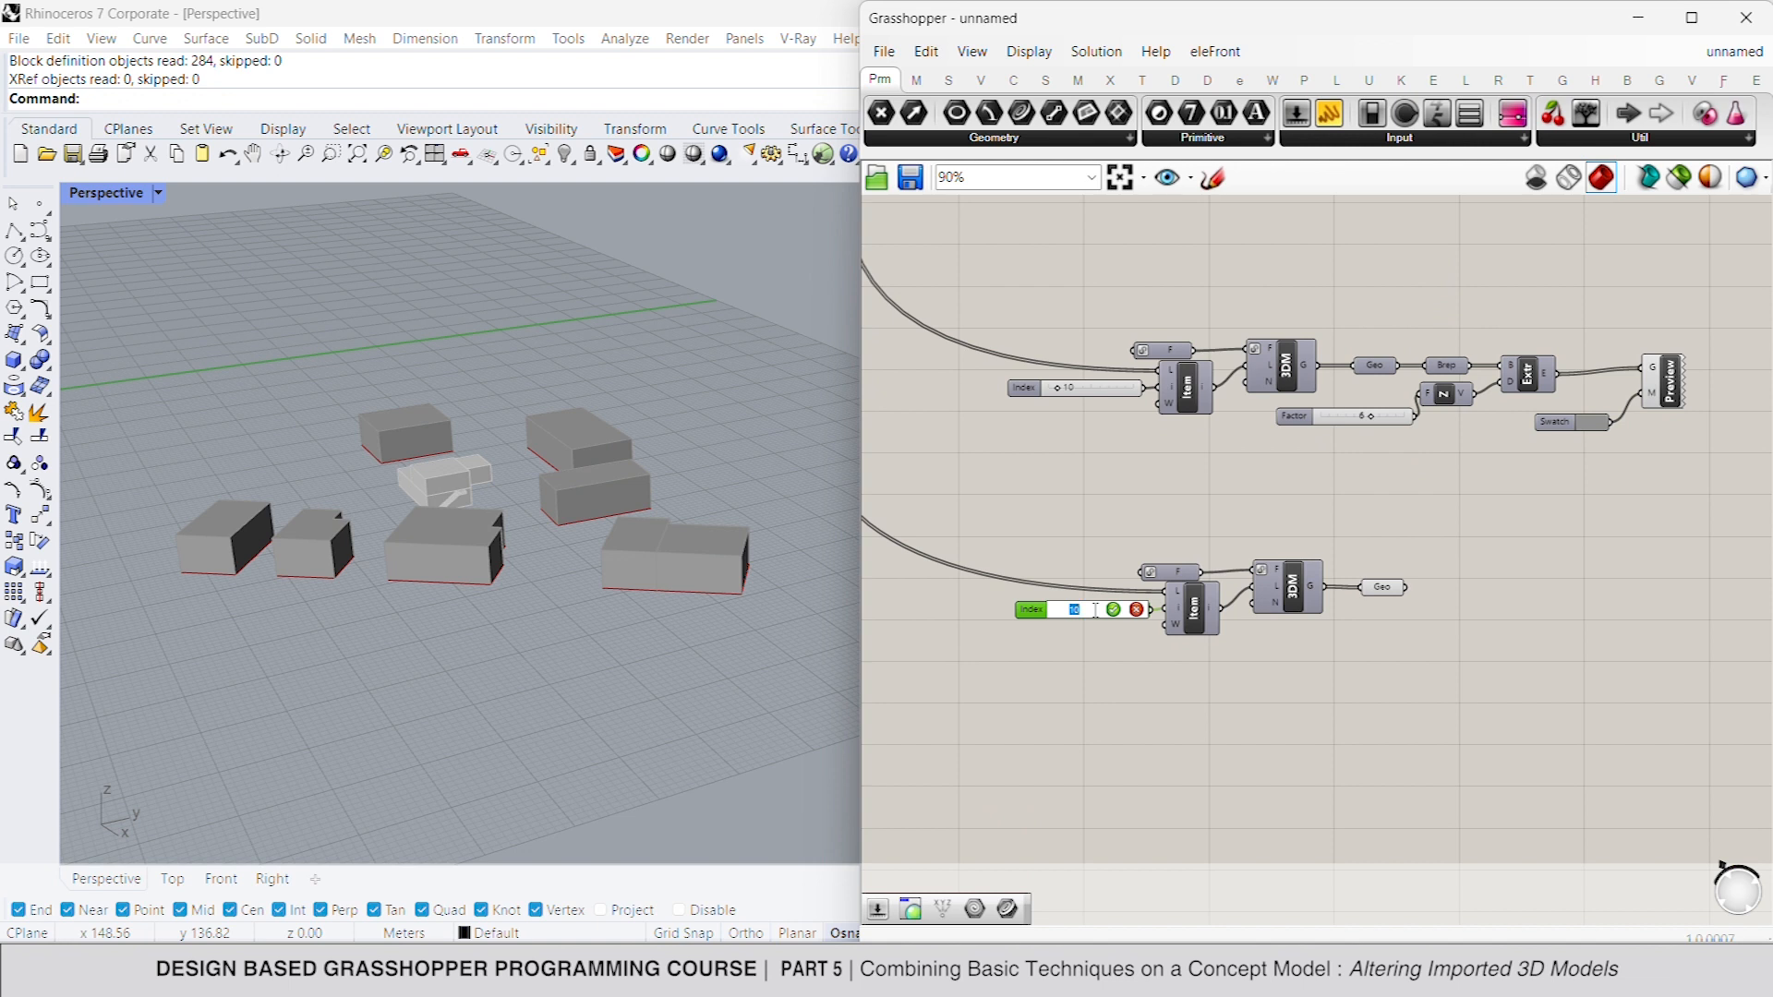
pyautogui.write('9')
pyautogui.press('Return')
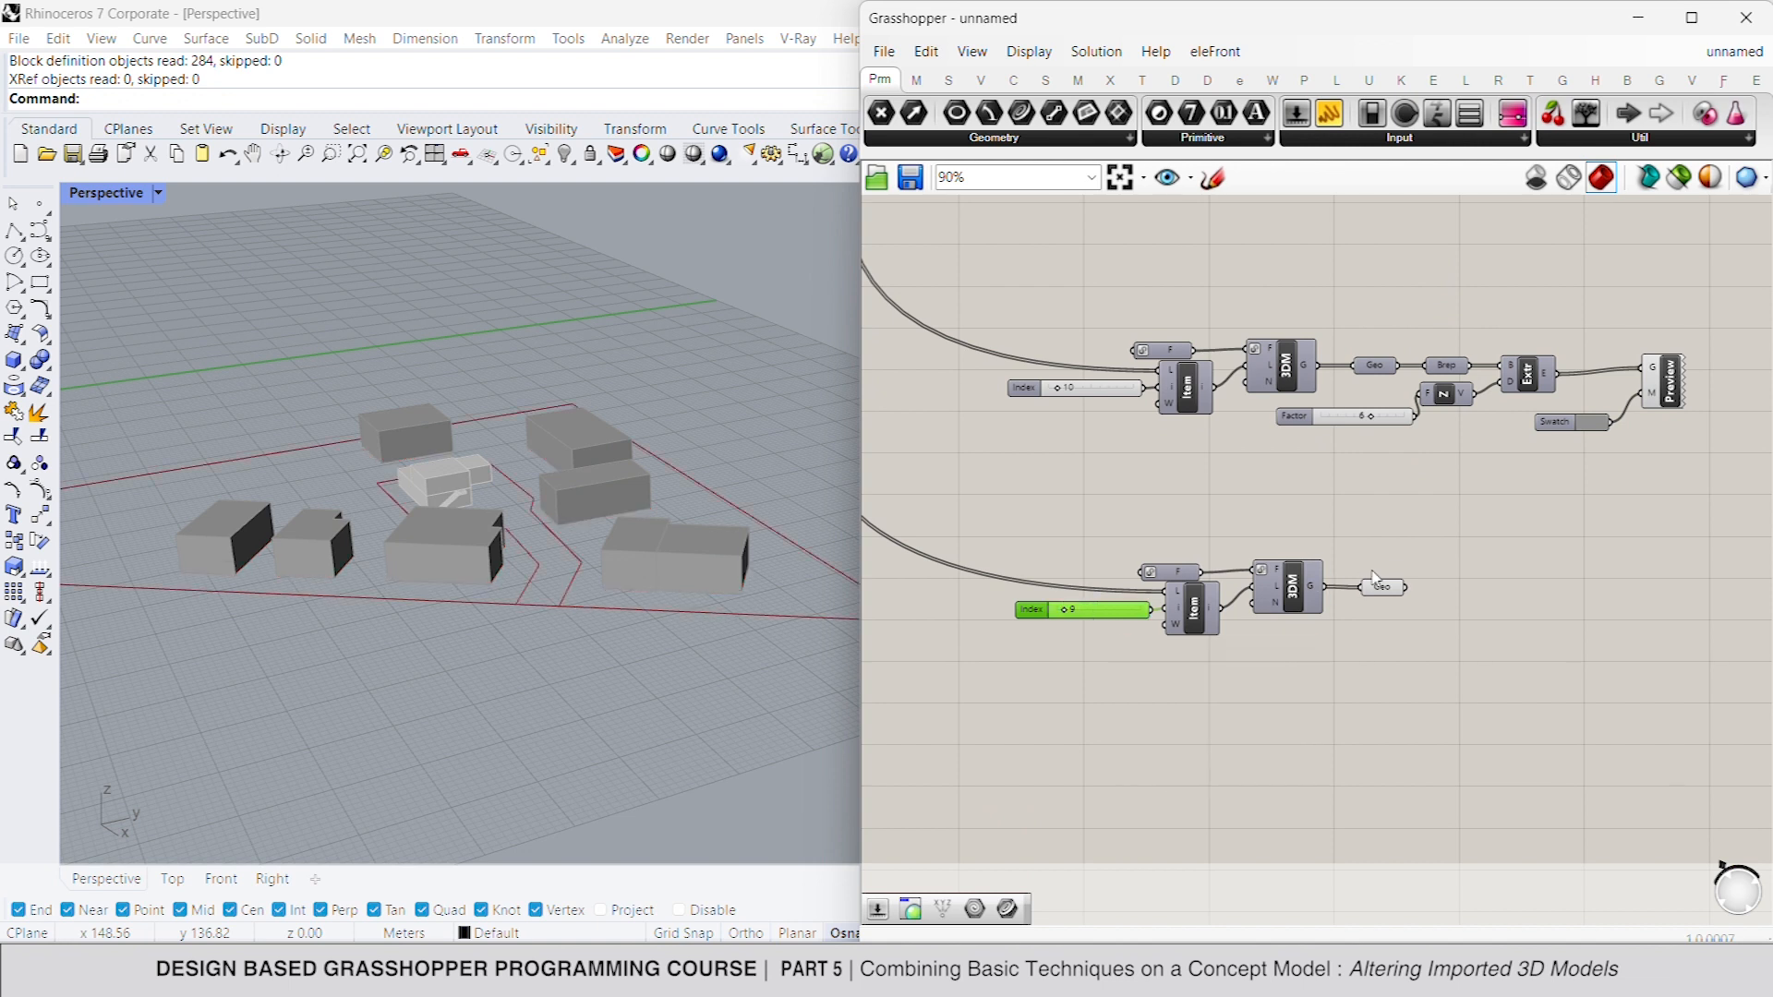
# - Add a List Item component fed by the boundaries geometry and duplicate it directly below
pyautogui.doubleClick(1486, 586)
pyautogui.write('list item')
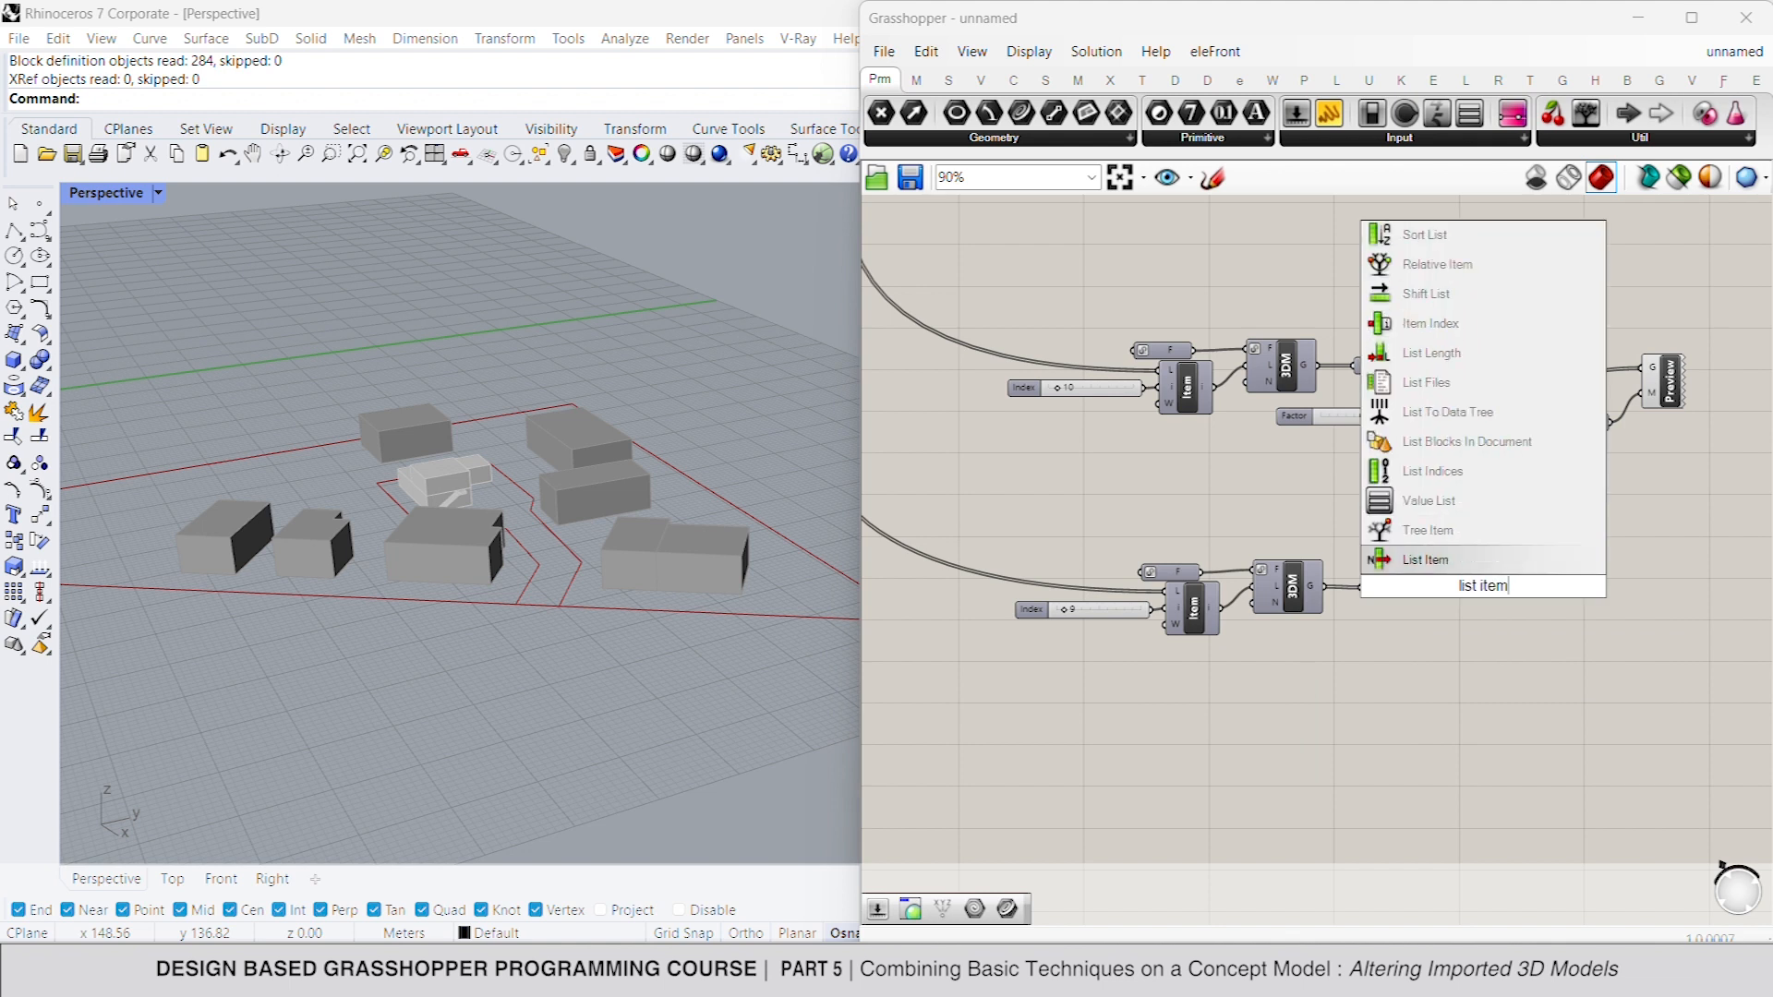
pyautogui.press('Return')
pyautogui.moveTo(1461, 570); pyautogui.dragTo(1466, 660)
pyautogui.click(1487, 594)
# - Add a number slider of 1 and connect it to the lower List Item's index
pyautogui.doubleClick(1353, 657)
pyautogui.write('1')
pyautogui.press('Return')
pyautogui.click(1489, 676)
pyautogui.moveTo(1514, 631); pyautogui.dragTo(1456, 622, button='right')
# - Add a Brep container to each of the two boundary List Items
pyautogui.doubleClick(1542, 643)
pyautogui.write('bre')
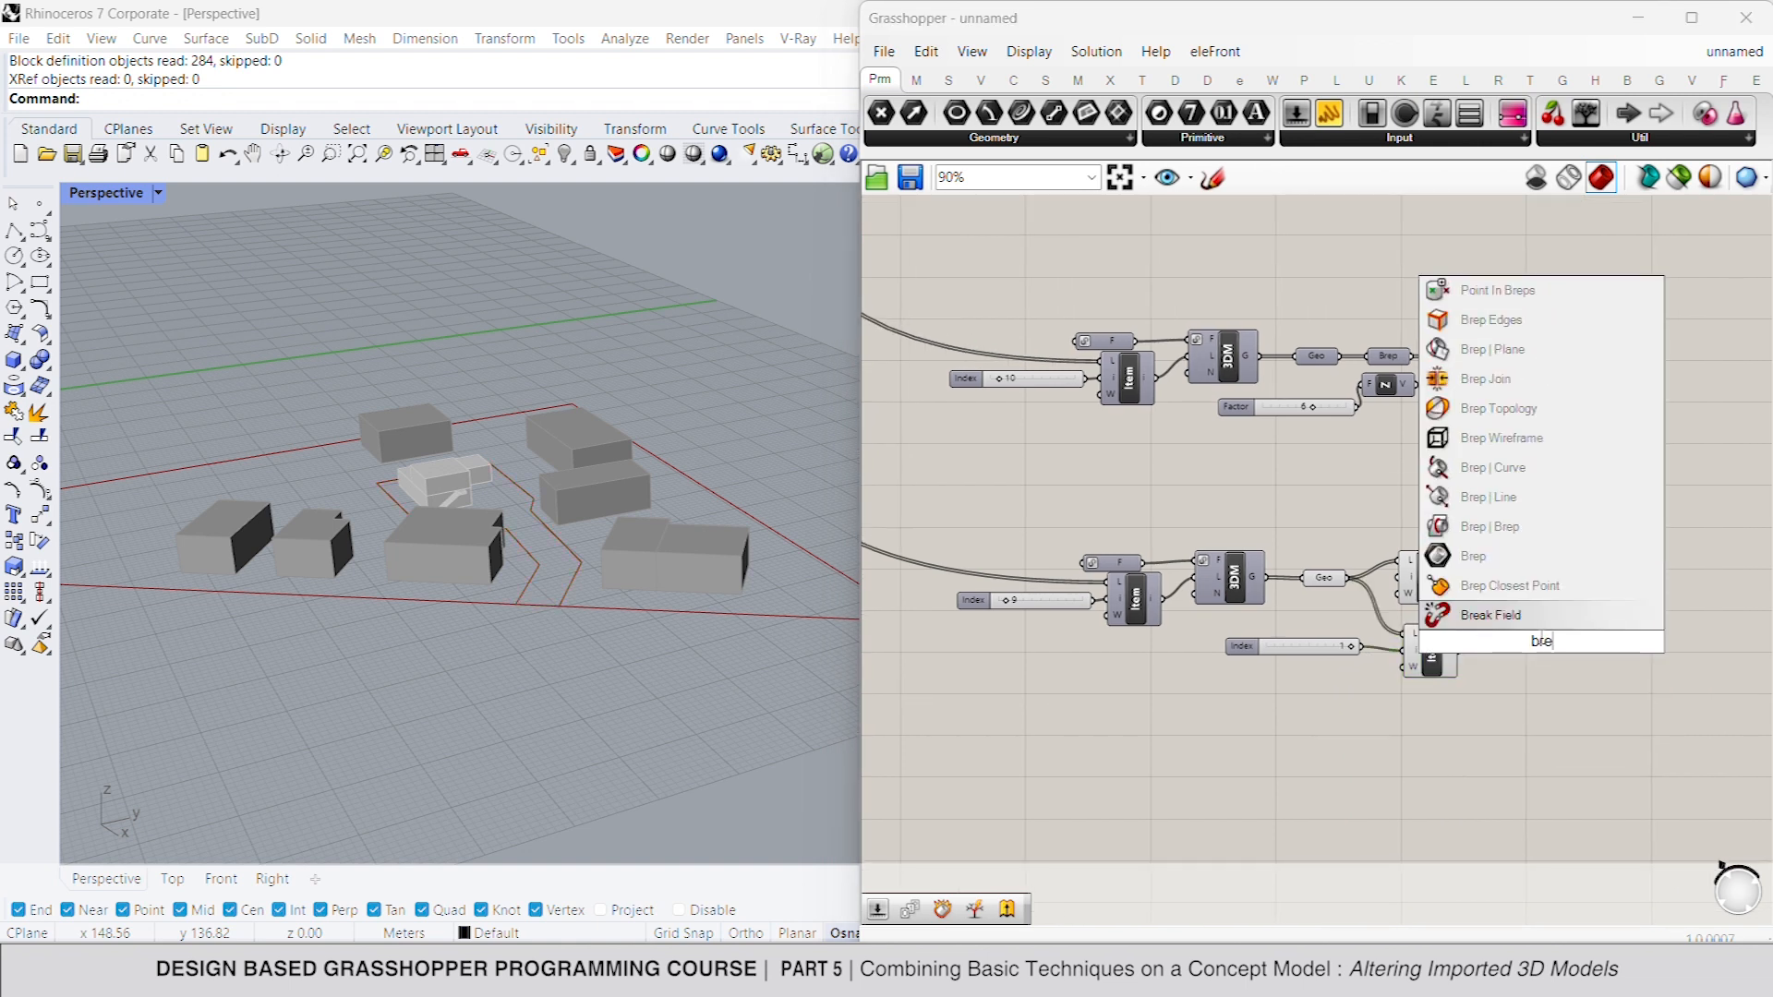
pyautogui.click(1524, 556)
pyautogui.moveTo(1458, 578); pyautogui.dragTo(1528, 657)
pyautogui.hotkey('ctrl', 'c')
pyautogui.hotkey('ctrl', 'v')
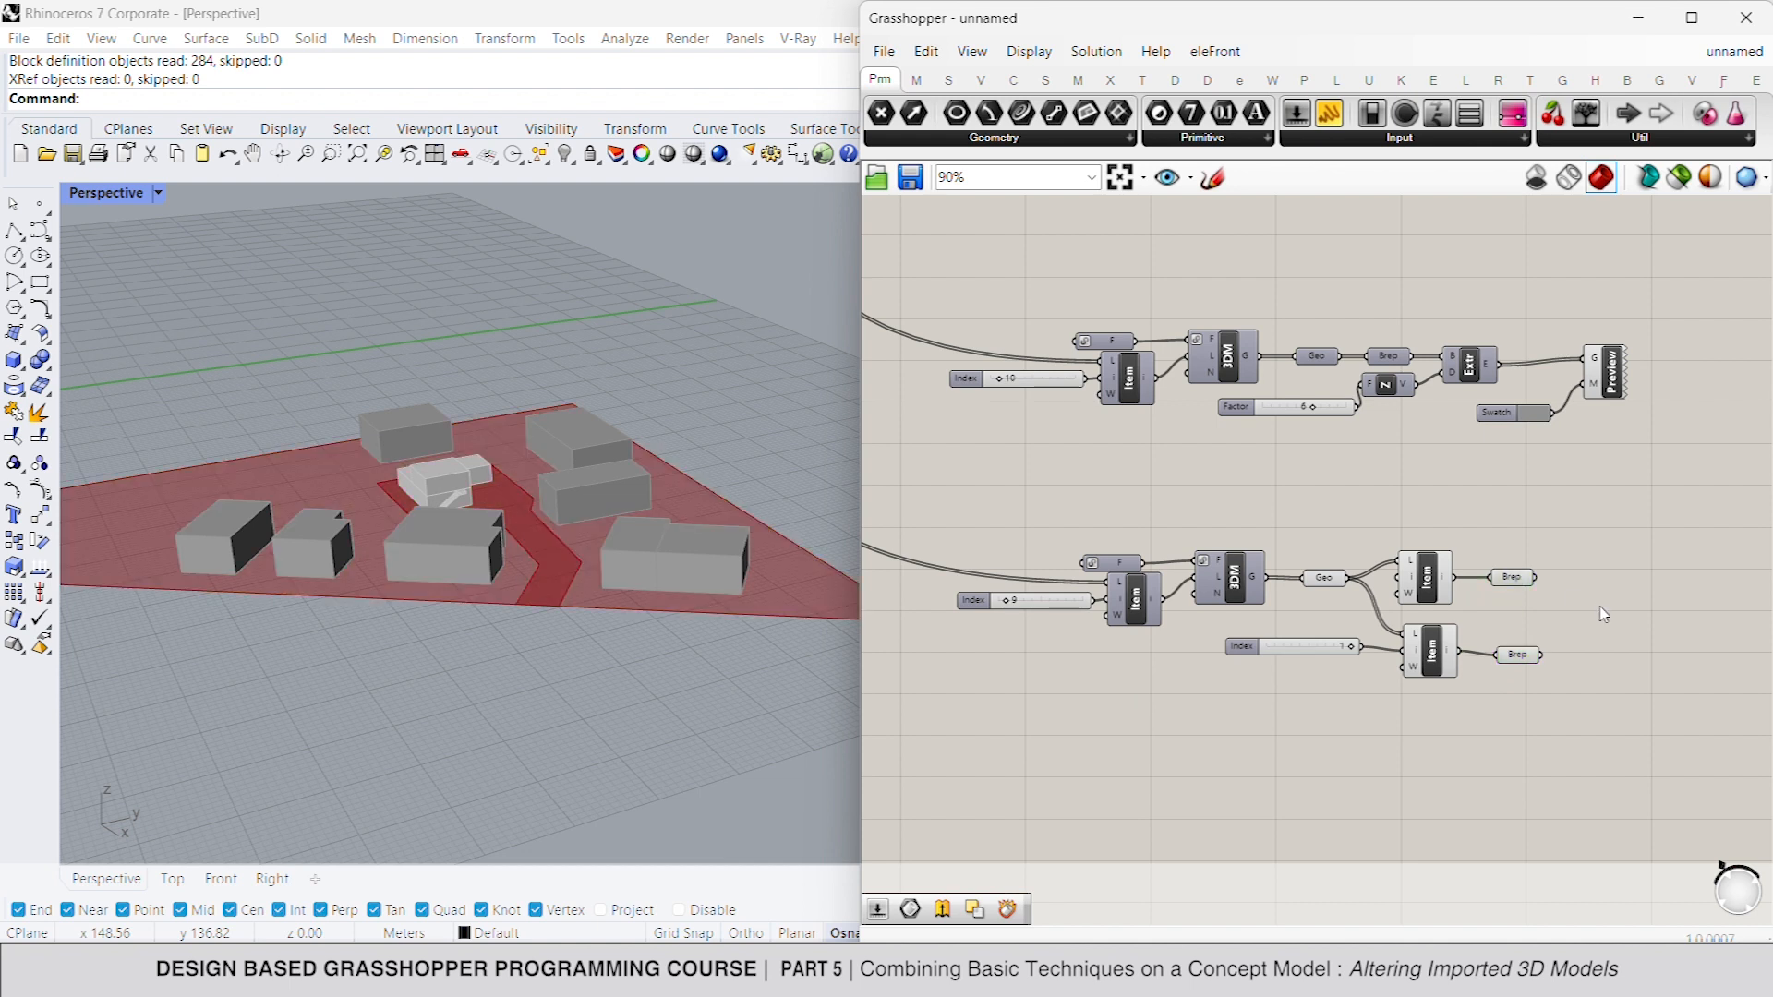
# - Add a Solid Difference that subtracts the lower boundary Brep from the upper one, and select it to check the result
pyautogui.doubleClick(1602, 607)
pyautogui.write('solid dif')
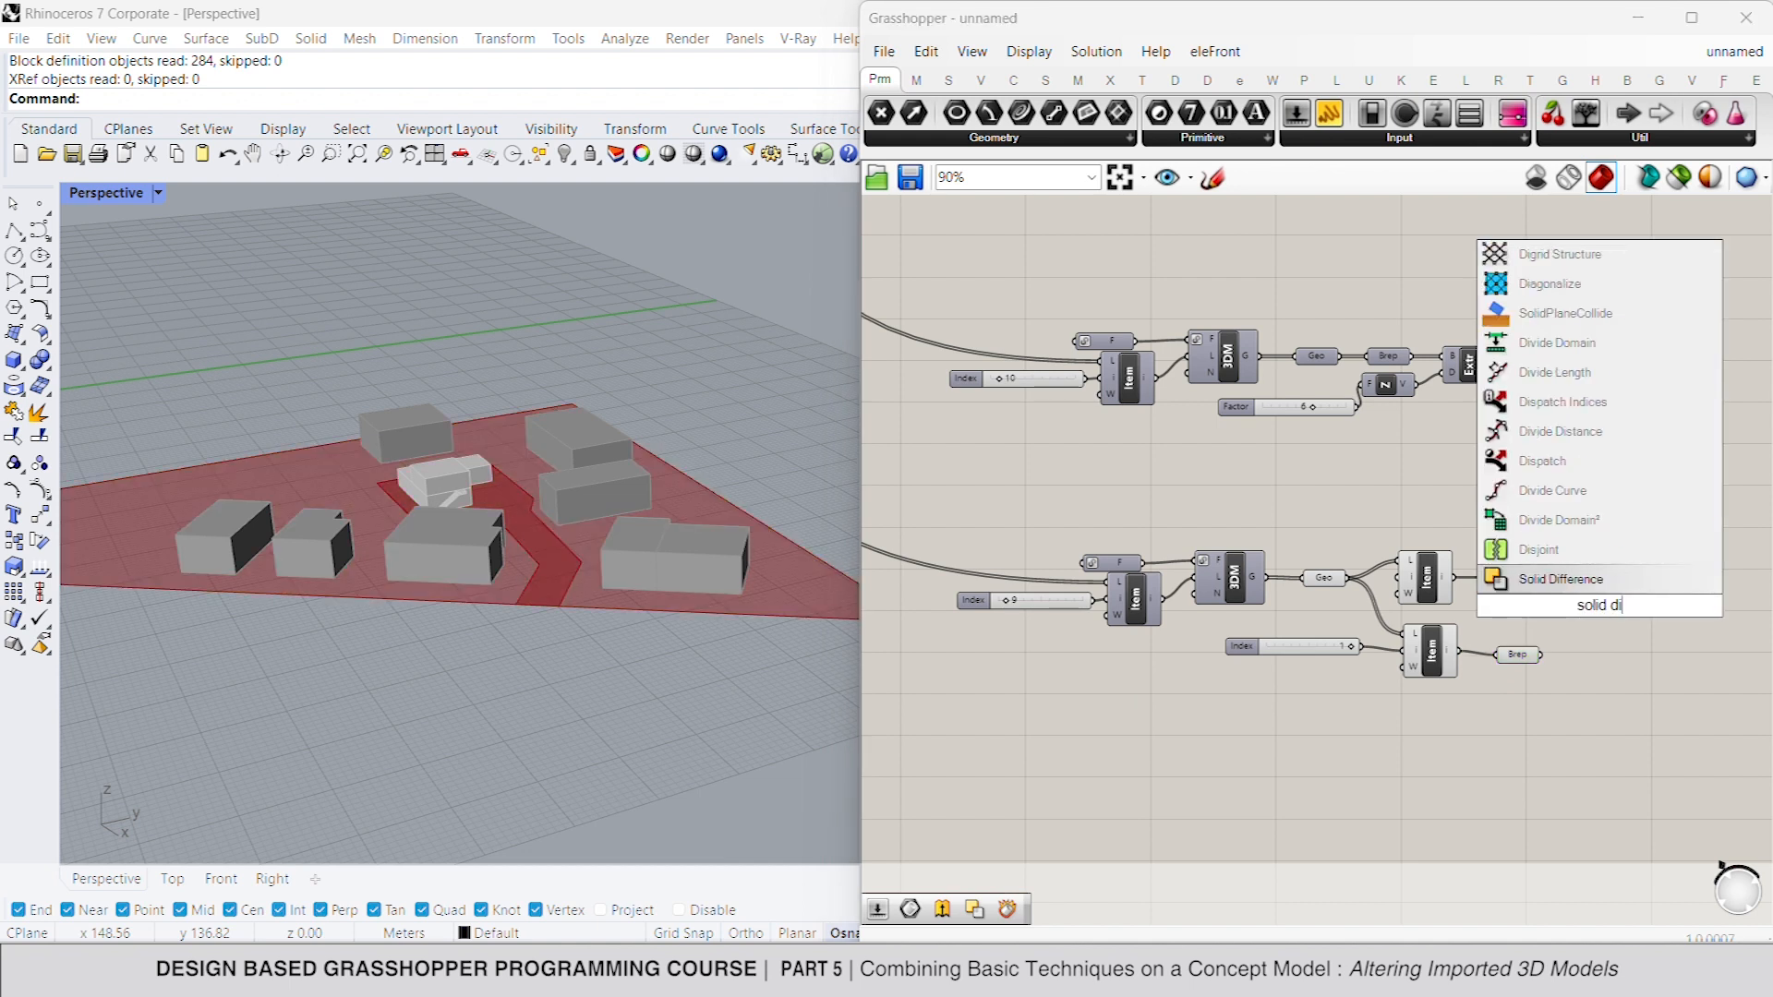
pyautogui.click(1600, 580)
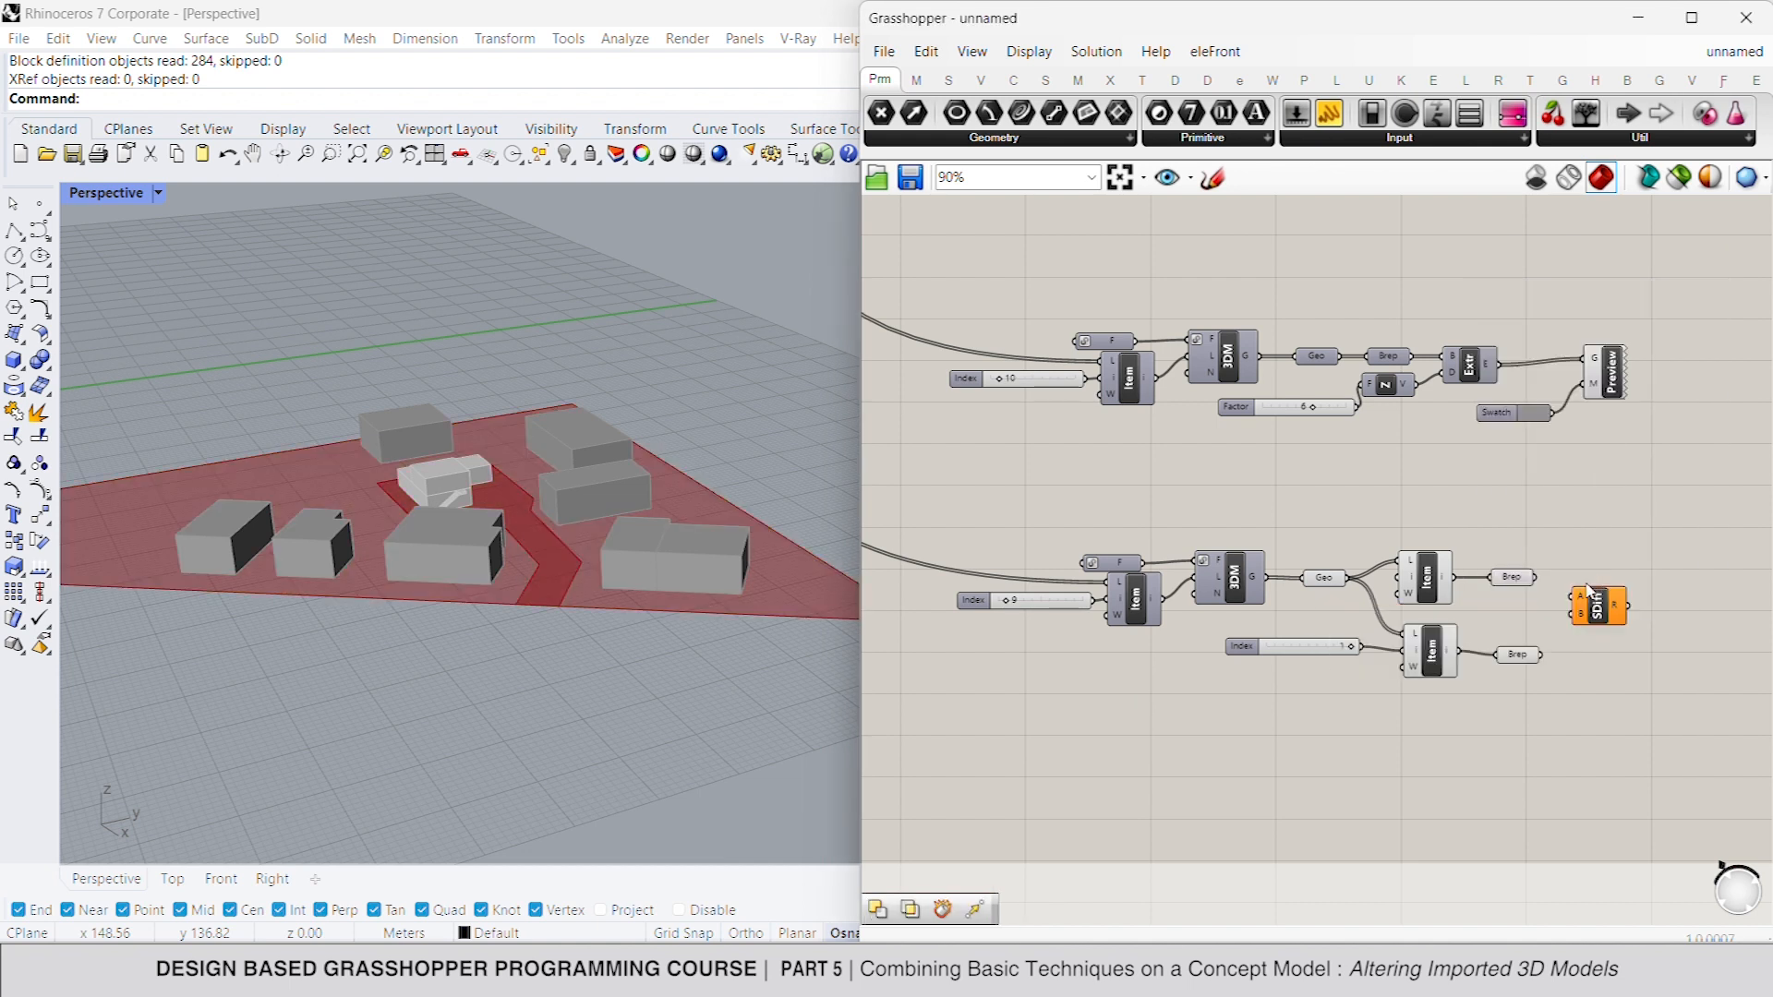
pyautogui.moveTo(1571, 614); pyautogui.dragTo(1549, 659)
pyautogui.moveTo(1575, 600); pyautogui.dragTo(1534, 578)
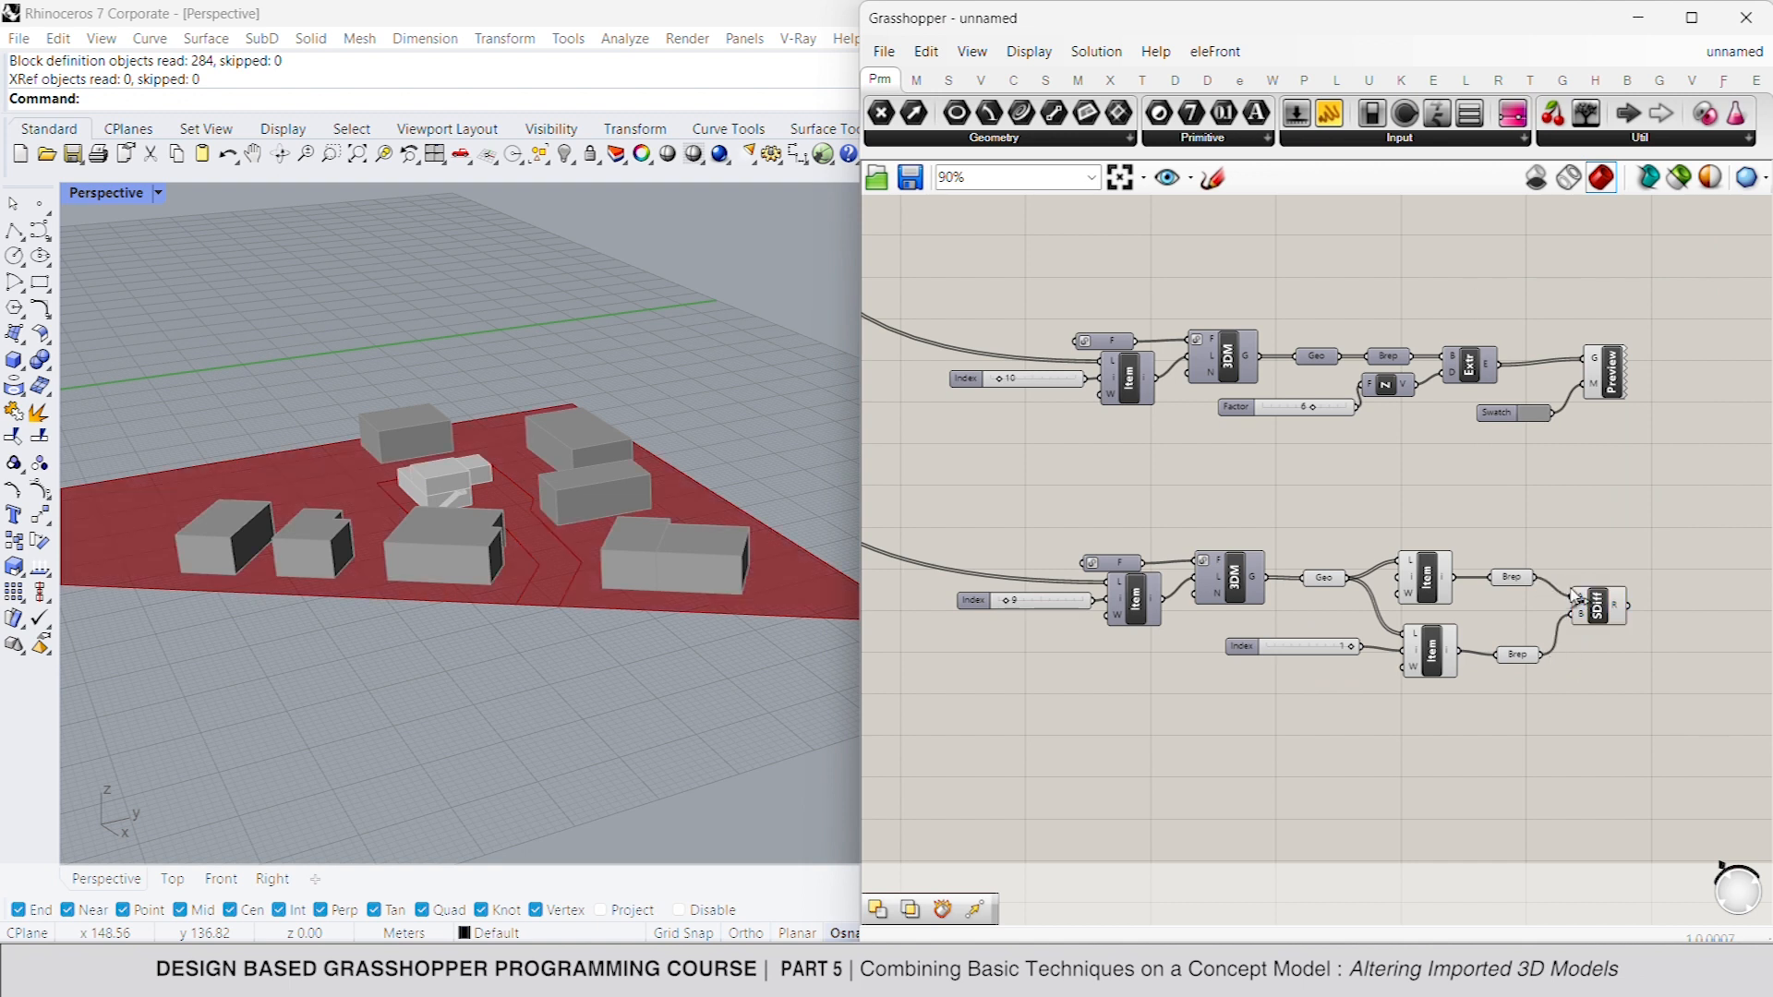
pyautogui.click(1616, 607)
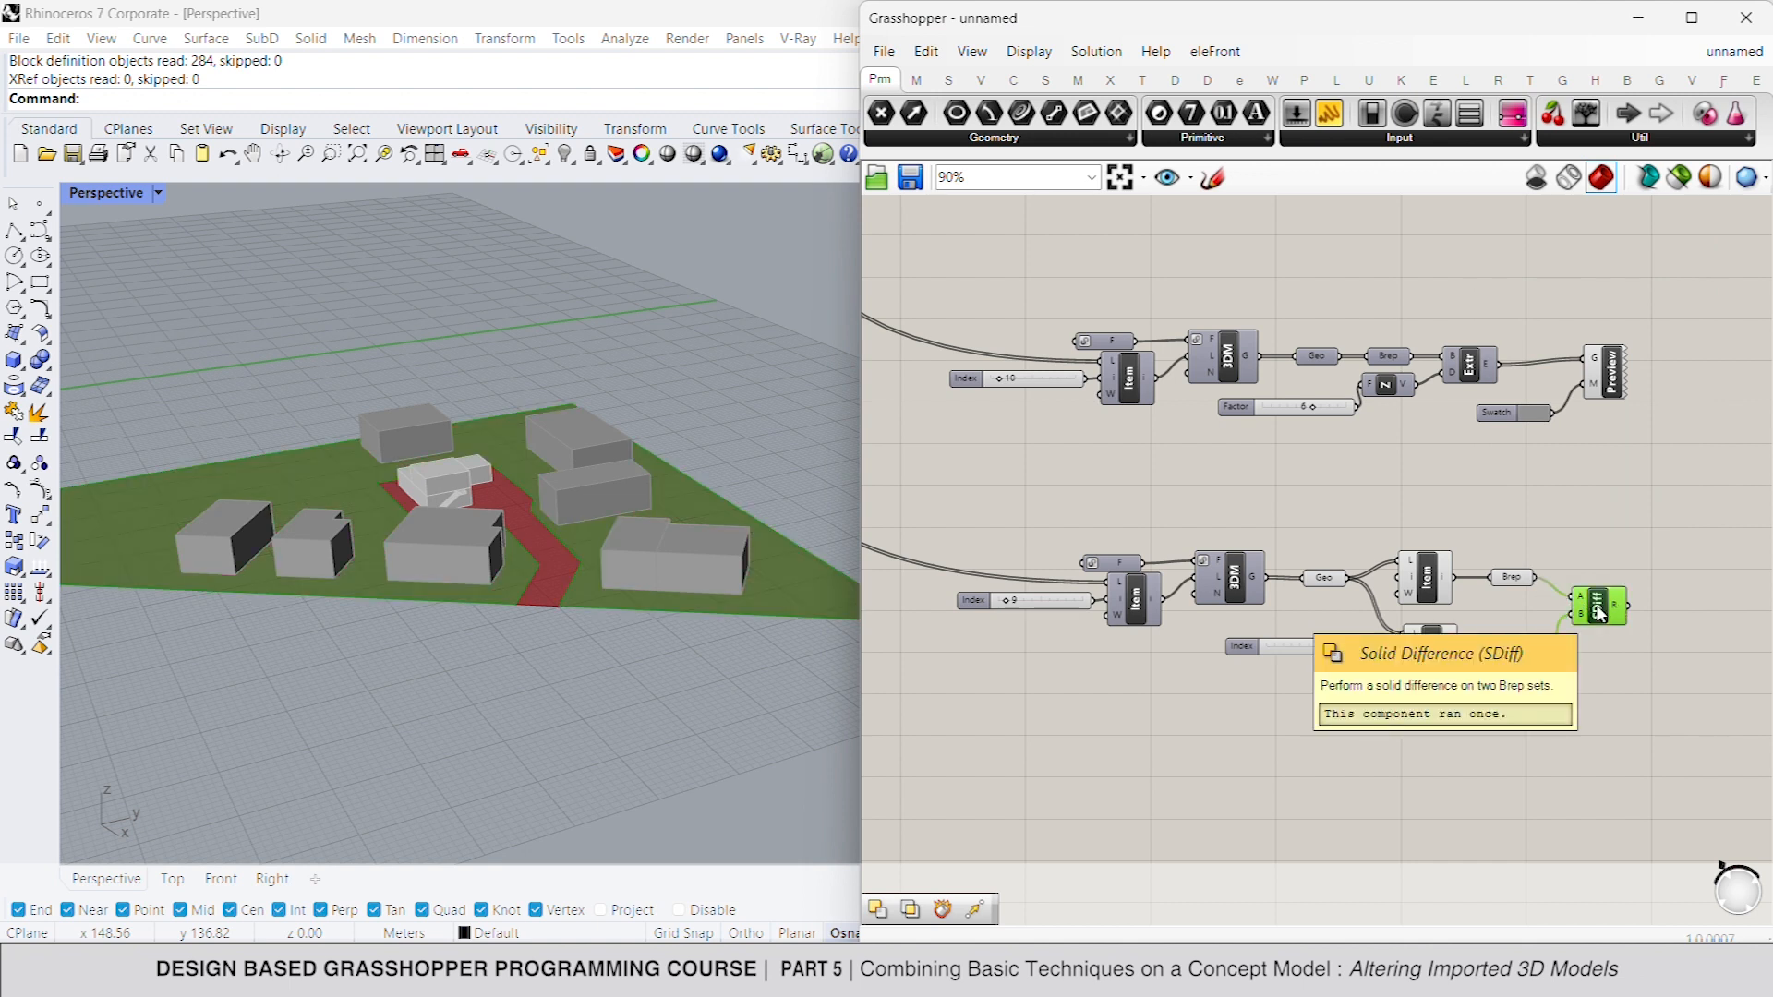
# - Turn off the preview of the boundaries geometry, upper List Item and upper Brep, and select the lower Brep to check it
pyautogui.moveTo(1611, 609); pyautogui.dragTo(1510, 556, button='right')
pyautogui.moveTo(1457, 490); pyautogui.dragTo(1229, 554)
pyautogui.rightClick(1246, 441)
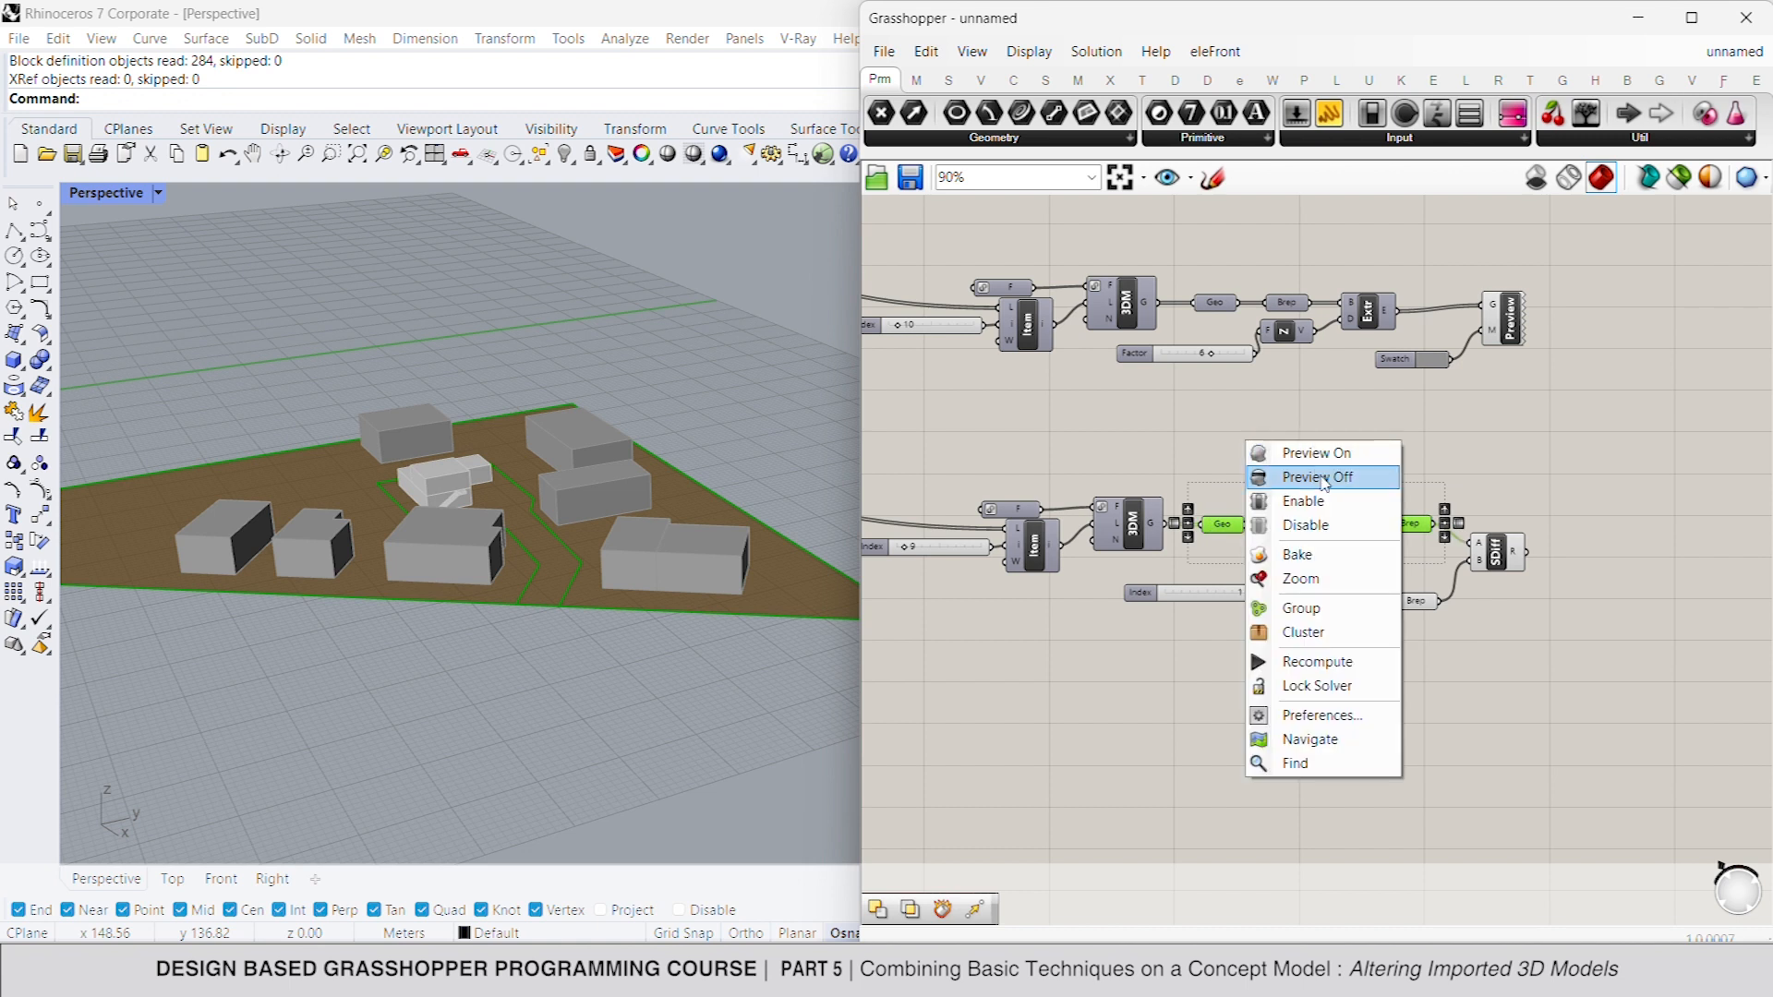
pyautogui.click(1310, 476)
pyautogui.click(1489, 510)
pyautogui.click(1522, 565)
pyautogui.moveTo(1477, 605); pyautogui.dragTo(1349, 567, button='right')
pyautogui.click(1297, 569)
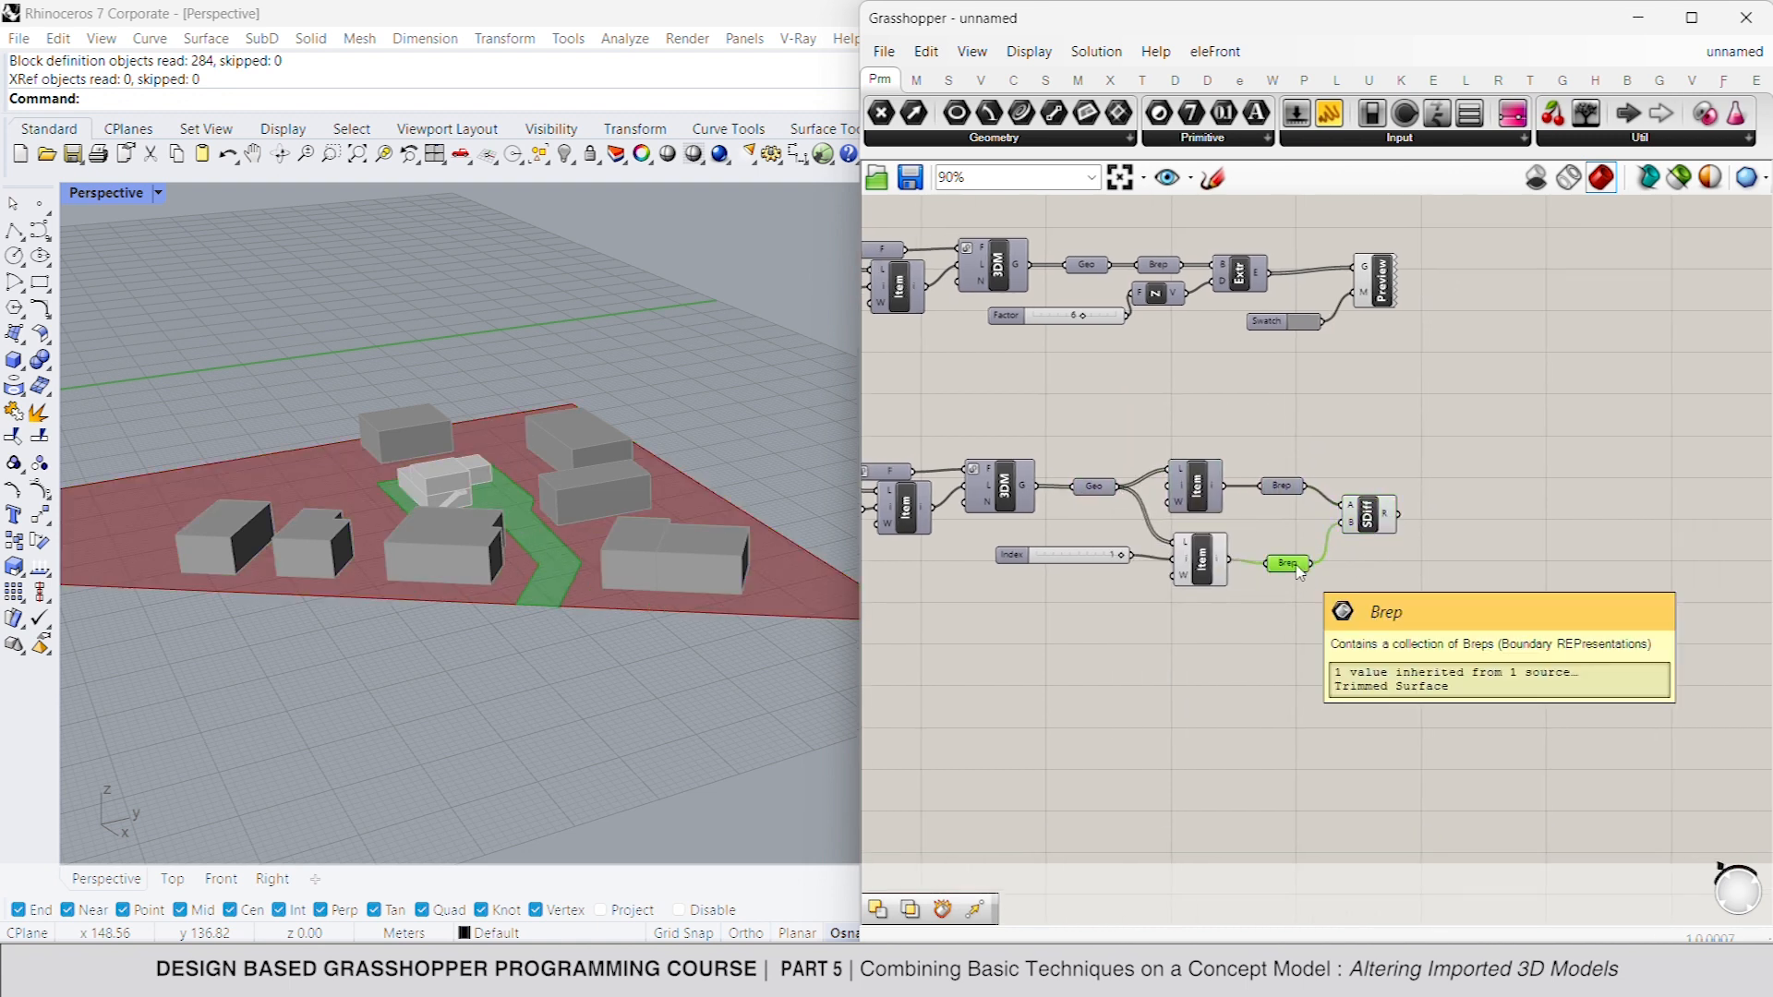
pyautogui.click(1418, 571)
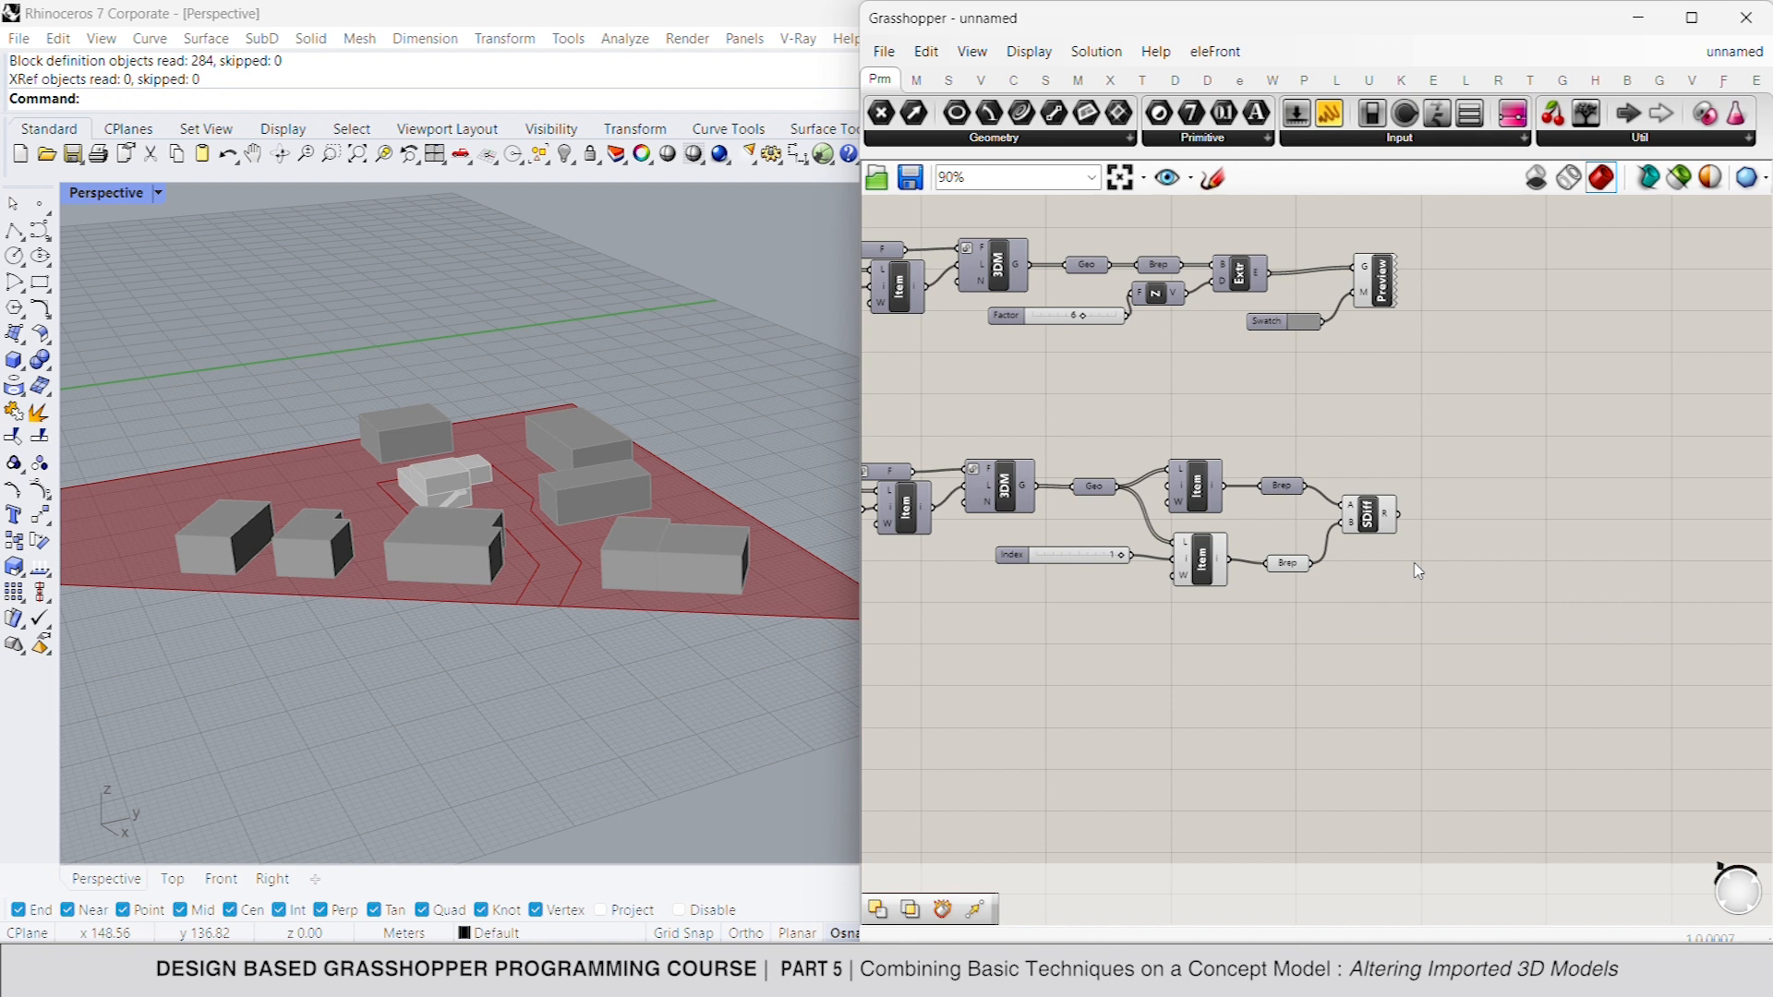
# - Add a Deconstruct Brep component and connect the Solid Difference result to it
pyautogui.doubleClick(1467, 526)
pyautogui.write('dwe')
pyautogui.press('BackSpace')
pyautogui.press('BackSpace')
pyautogui.write('ebrep')
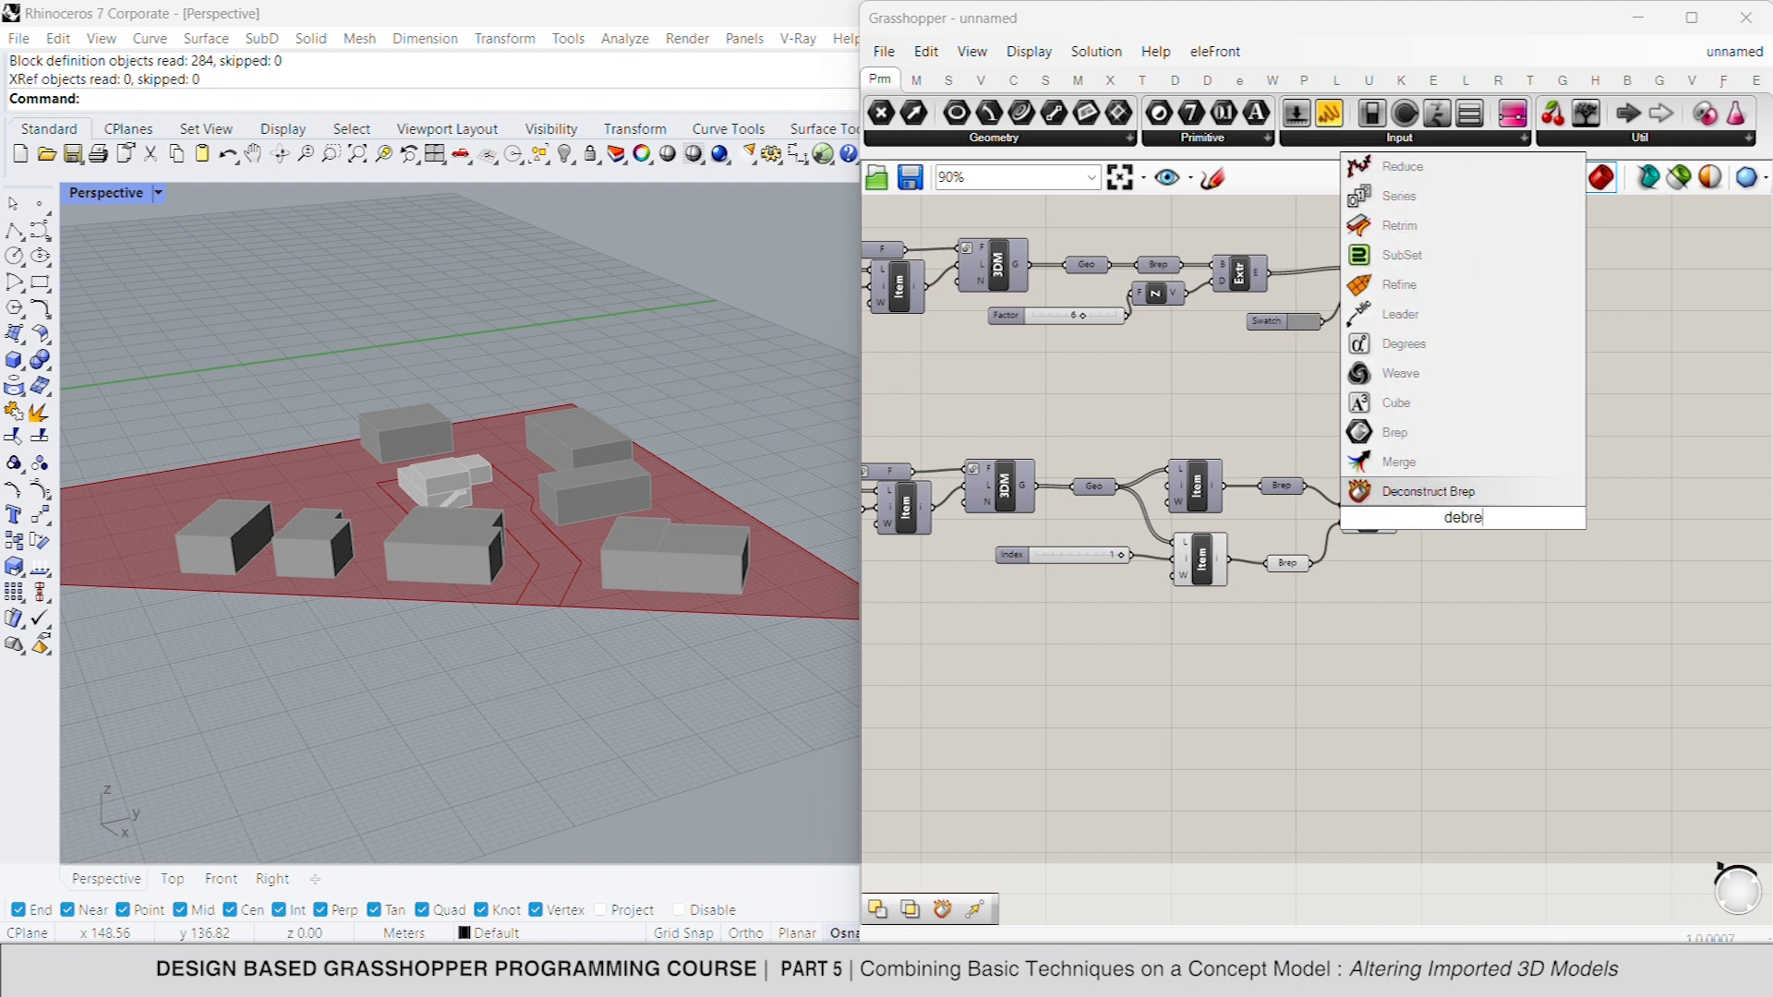
pyautogui.press('Return')
pyautogui.moveTo(1441, 517); pyautogui.dragTo(1398, 515)
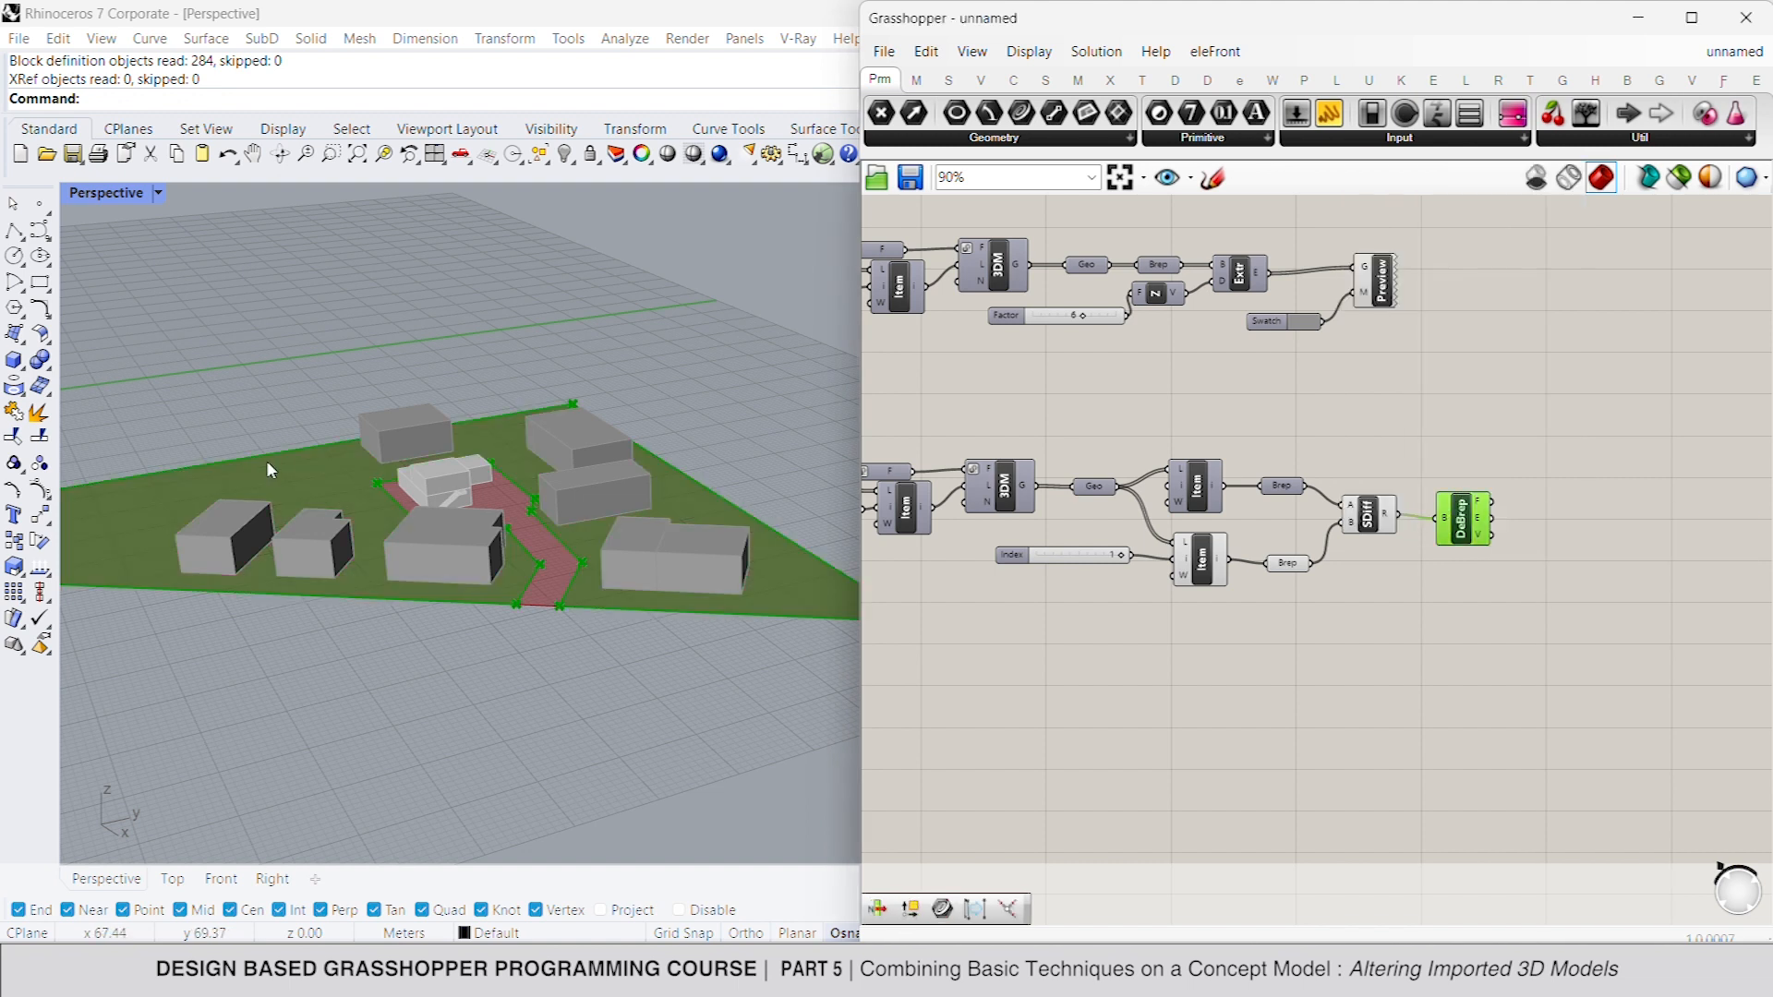
# - Add a Point List fed by the Deconstruct Brep's vertices, with a number slider of 5 for its text size
pyautogui.scroll(-2, 374, 481)
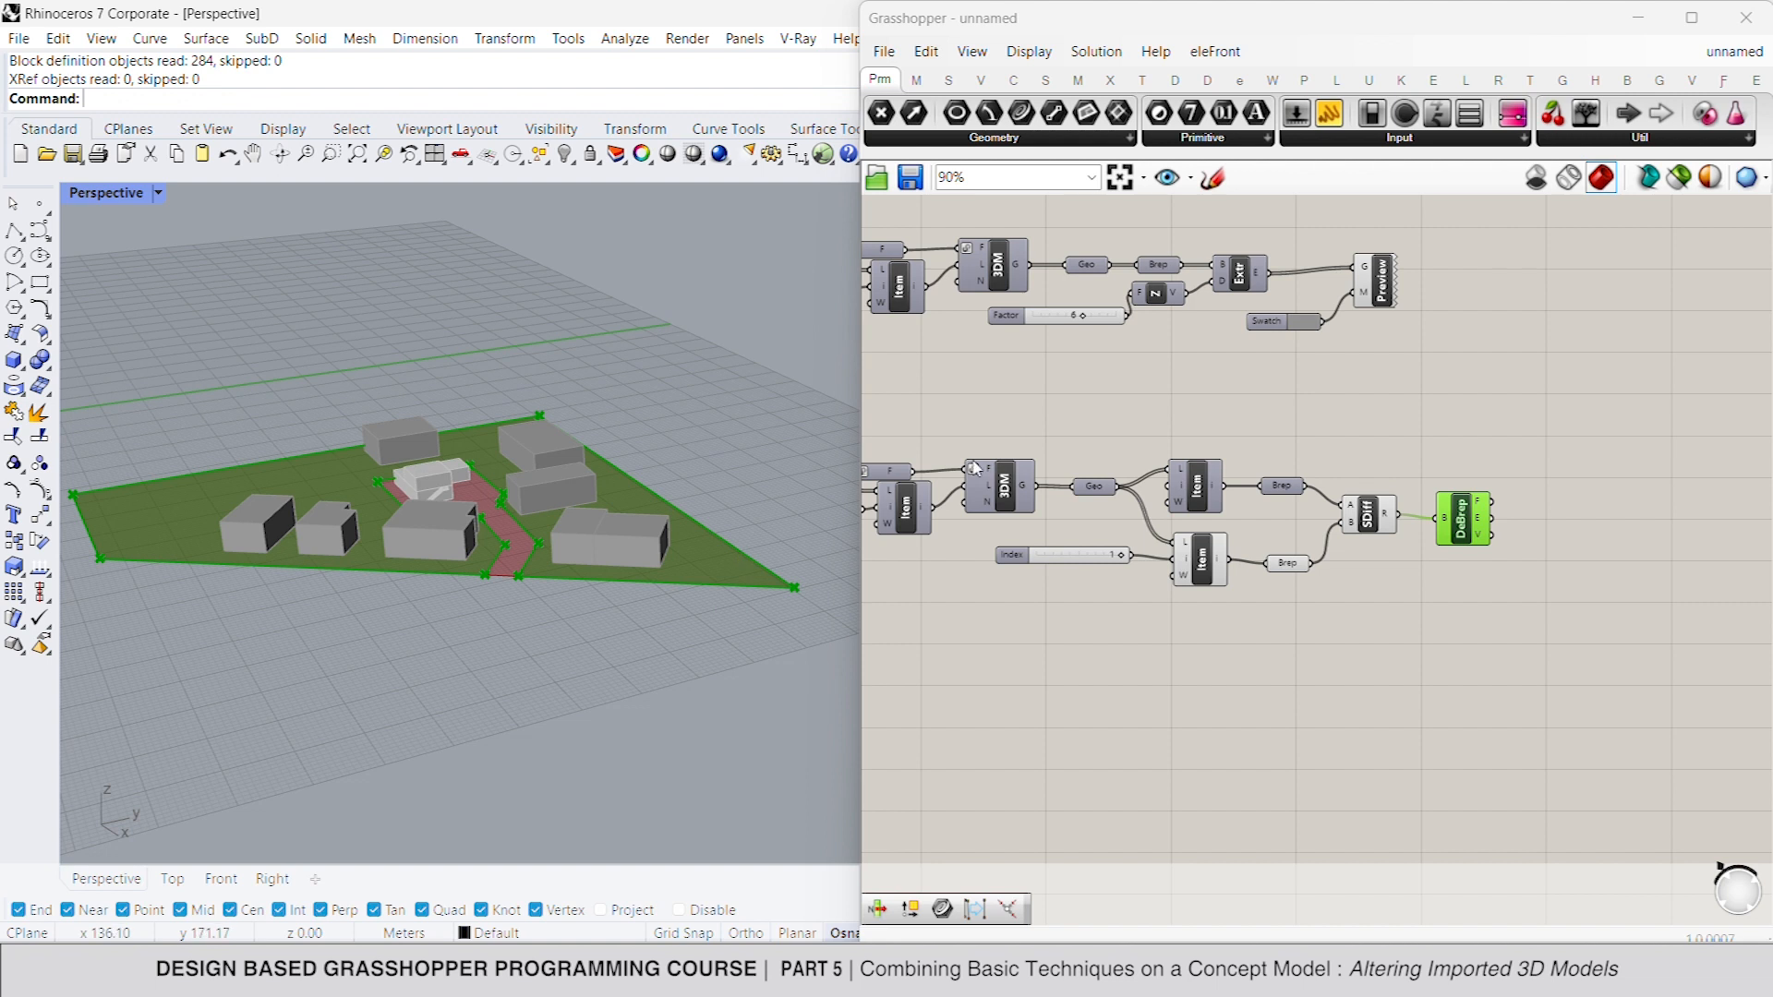
pyautogui.doubleClick(1595, 578)
pyautogui.write('point lis')
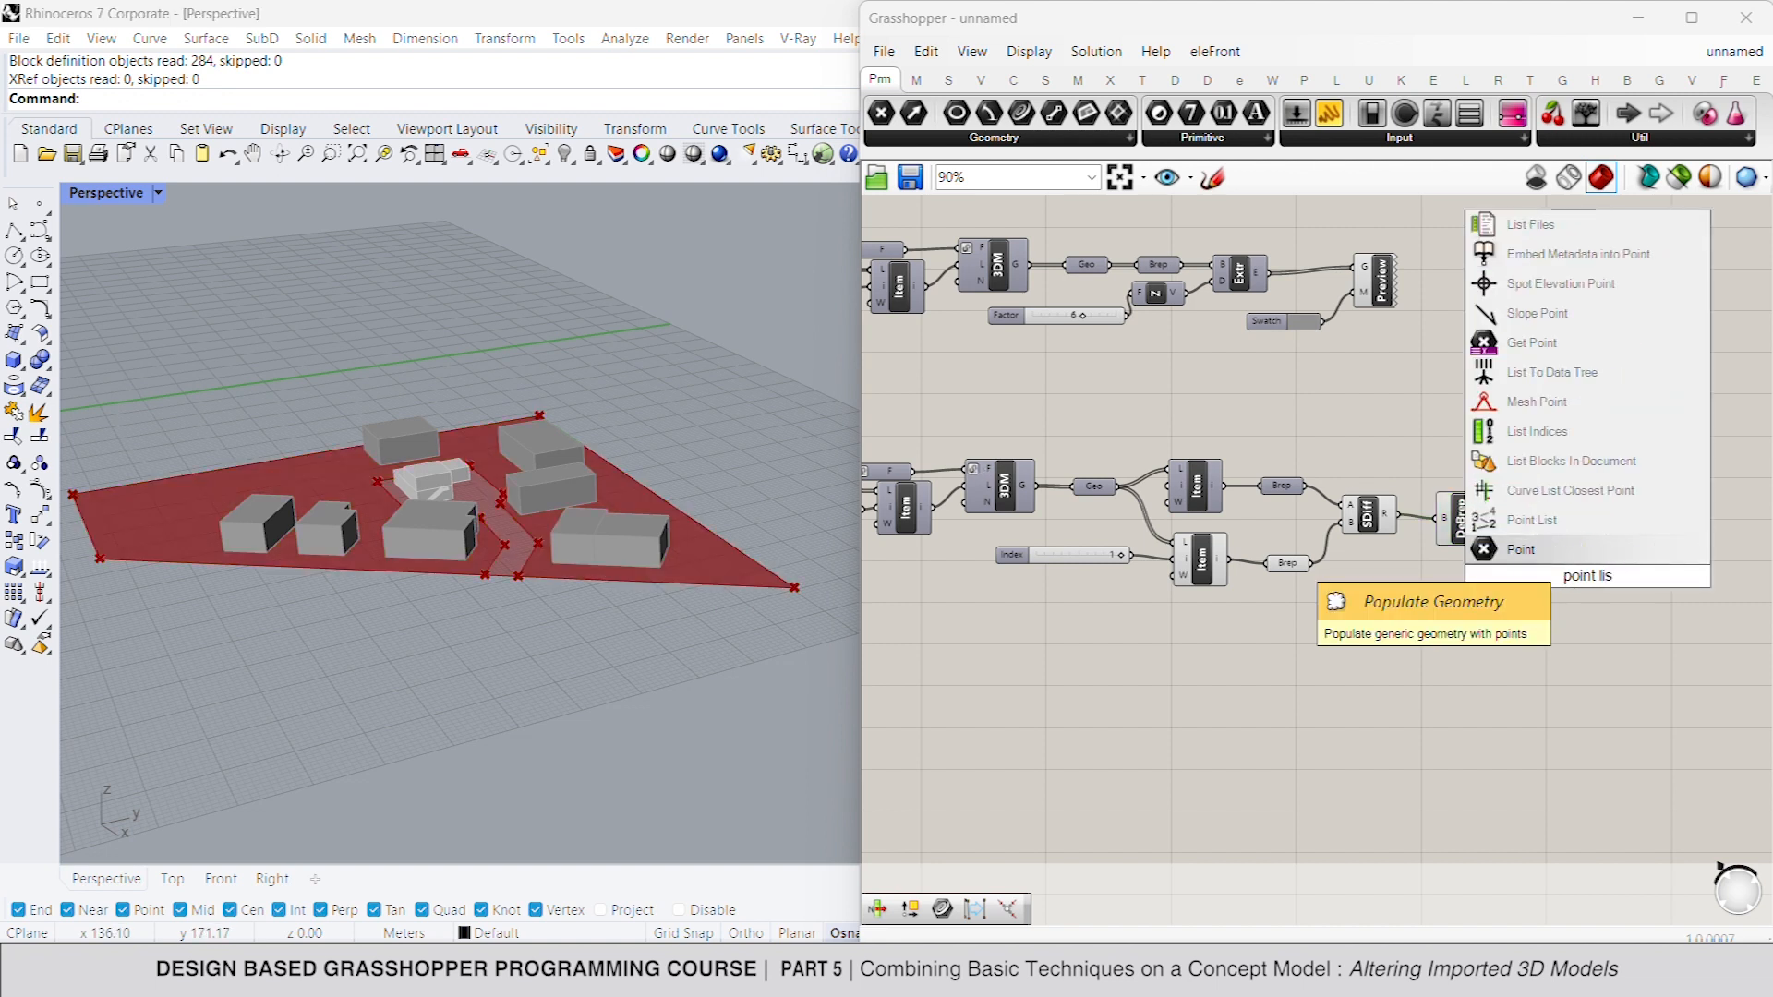
pyautogui.click(1568, 519)
pyautogui.moveTo(1569, 566)
pyautogui.mouseDown()
pyautogui.moveTo(1492, 535)
pyautogui.moveTo(1559, 560)
pyautogui.mouseUp()
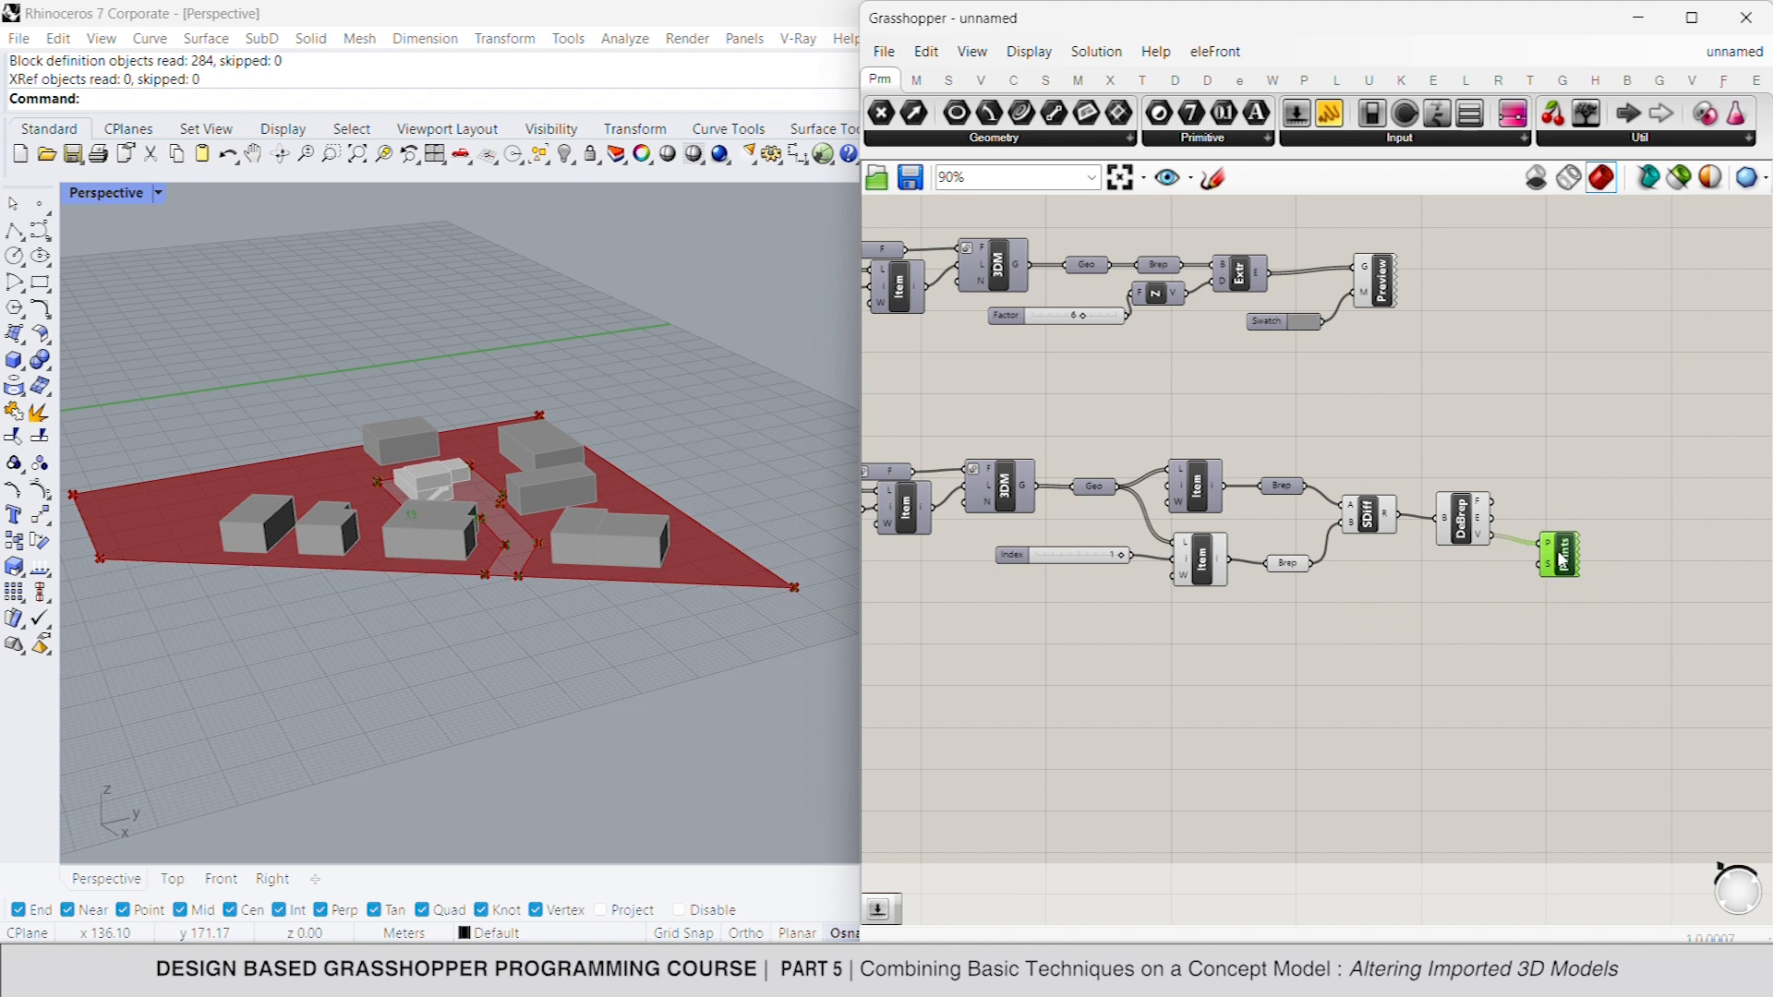
pyautogui.doubleClick(1455, 574)
pyautogui.write('5')
pyautogui.press('Return')
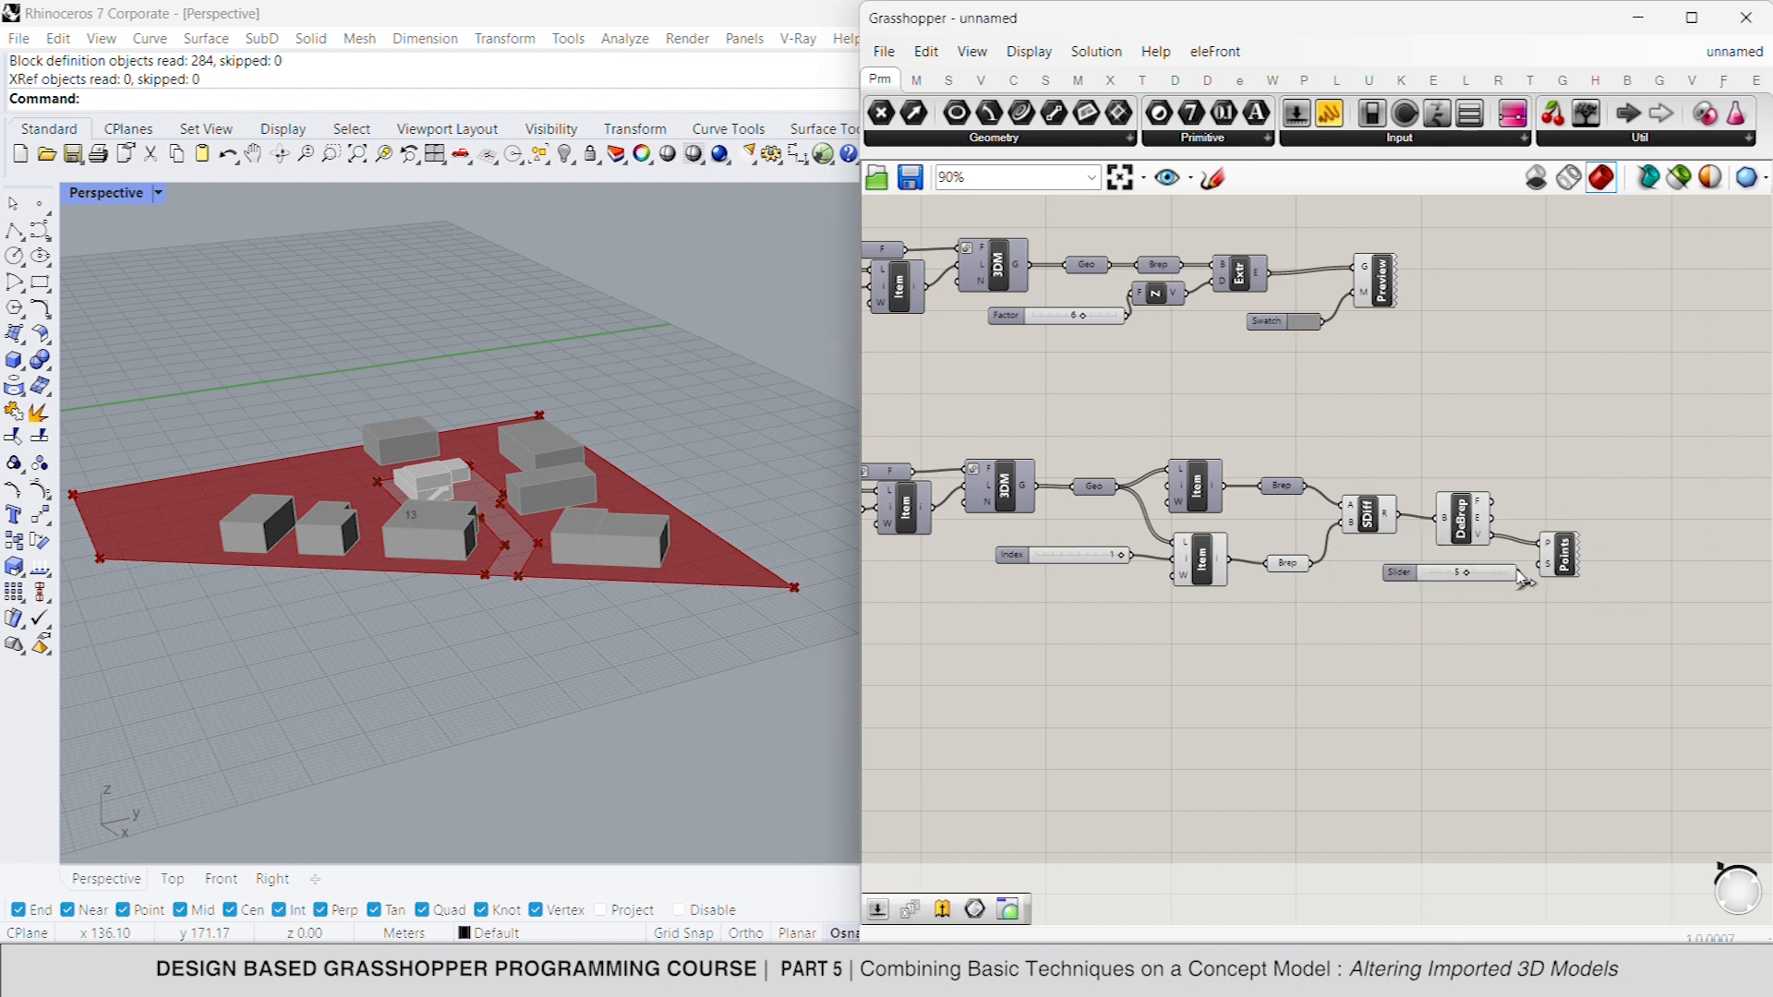
pyautogui.moveTo(1519, 573); pyautogui.dragTo(1546, 567)
# - Add a List Item component below the Point List and feed it the Deconstruct Brep's vertices
pyautogui.doubleClick(1552, 615)
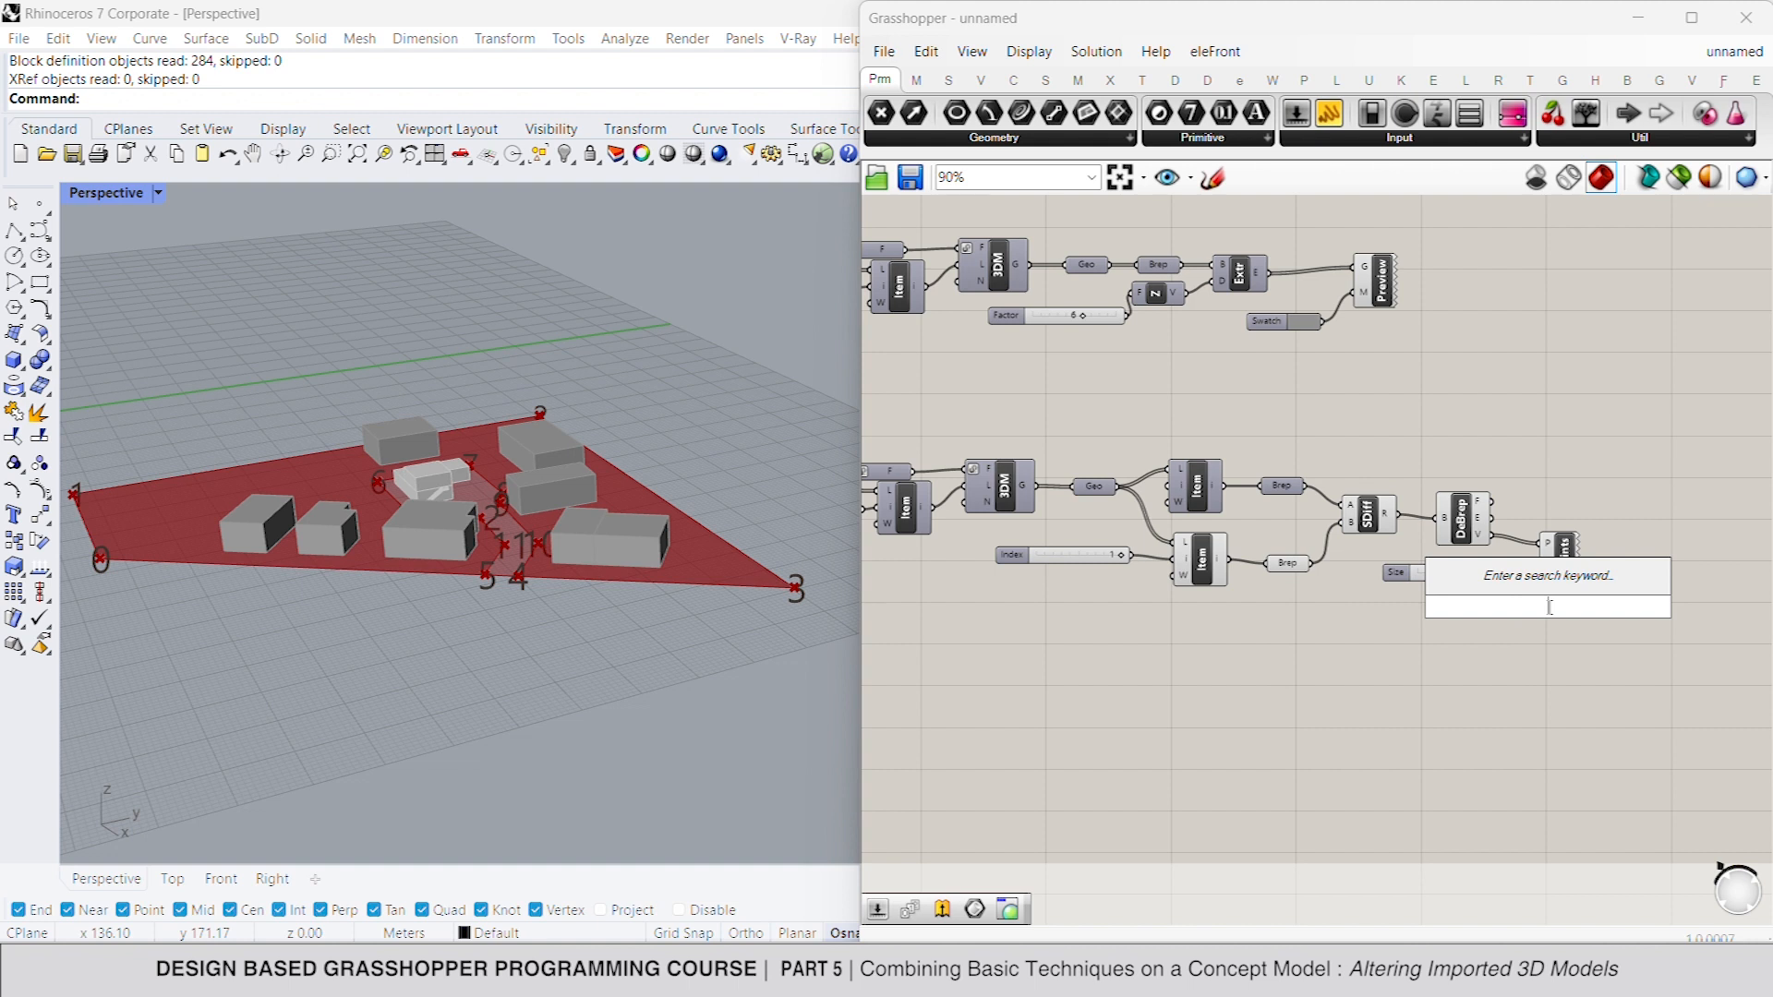
pyautogui.write('list item')
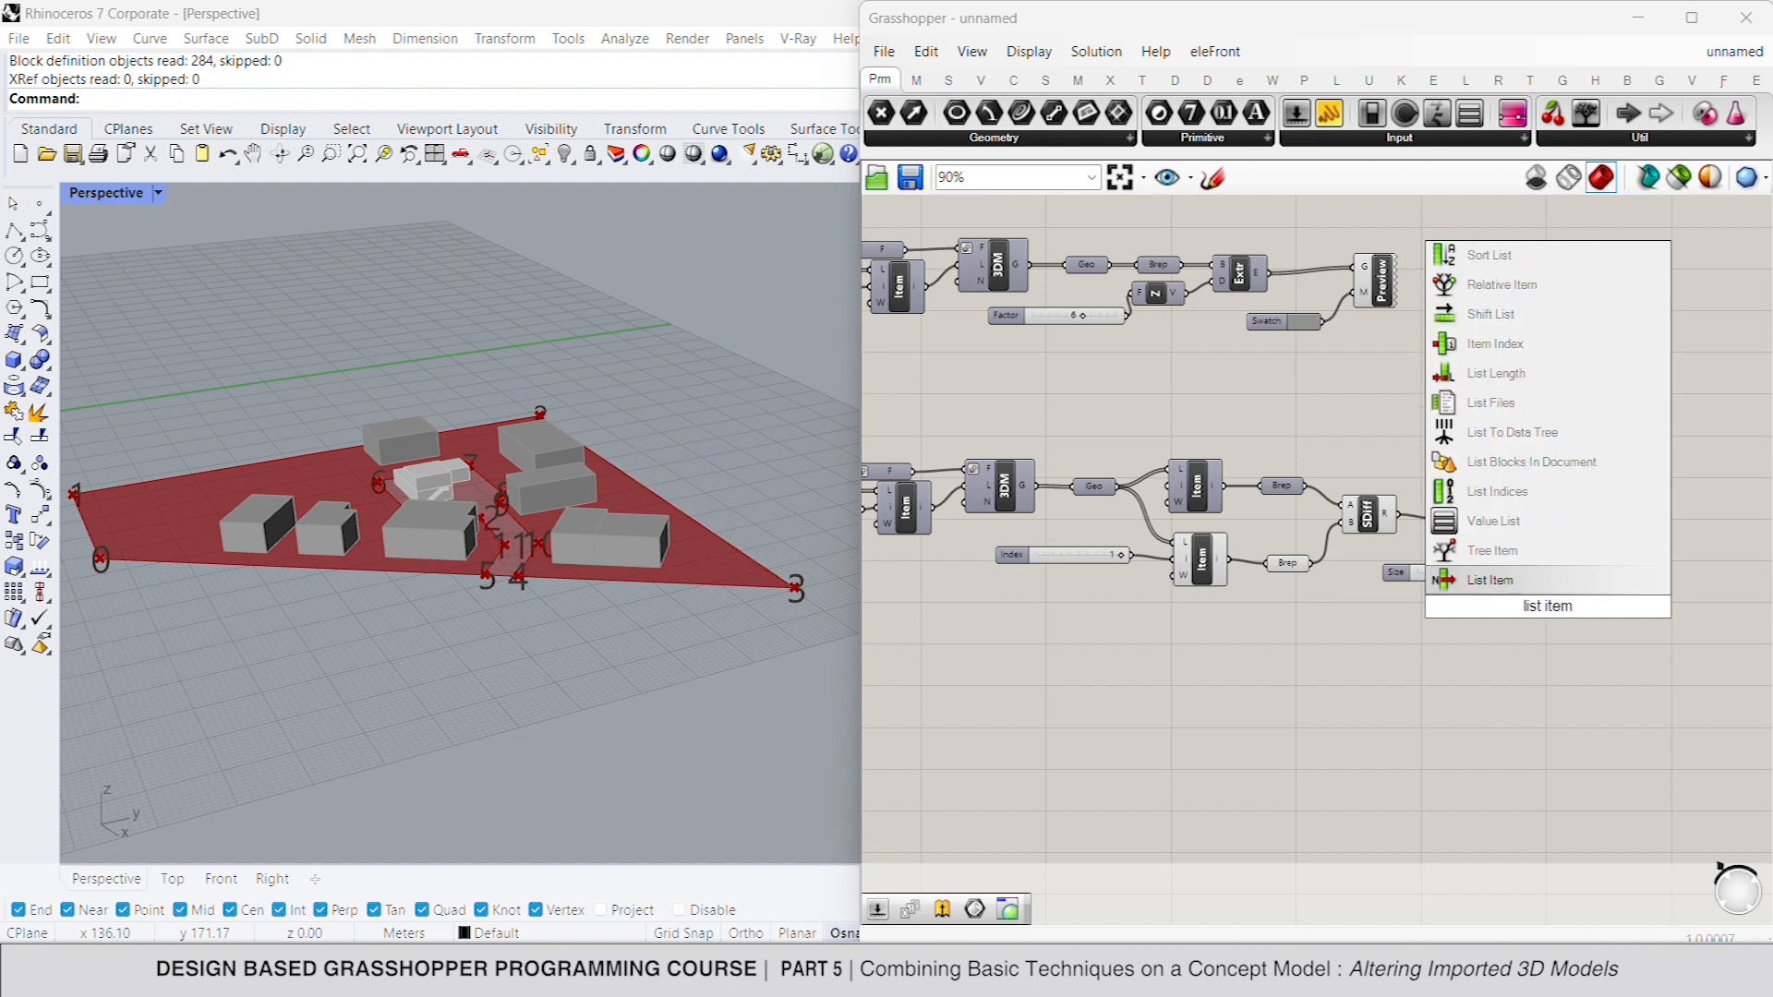
pyautogui.press('Return')
pyautogui.moveTo(1526, 610); pyautogui.dragTo(1504, 541)
# - Add a Series component and connect it to the index of the vertices' List Item
pyautogui.doubleClick(1401, 630)
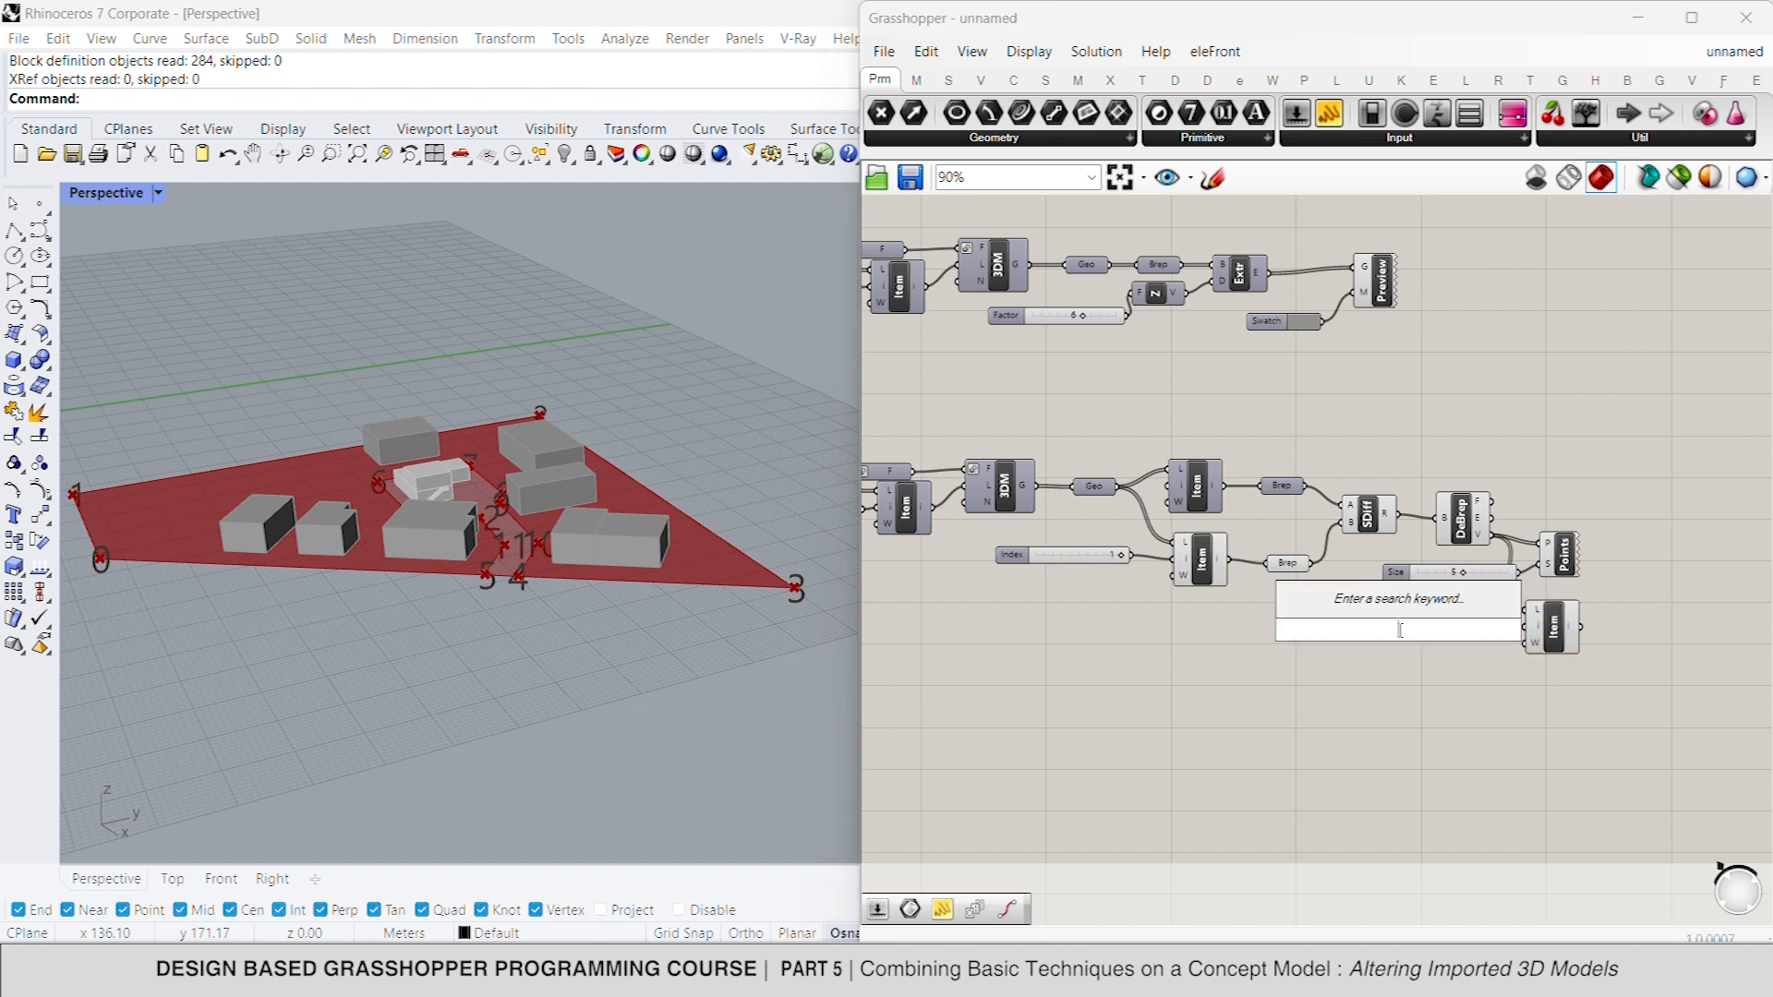
pyautogui.write('series')
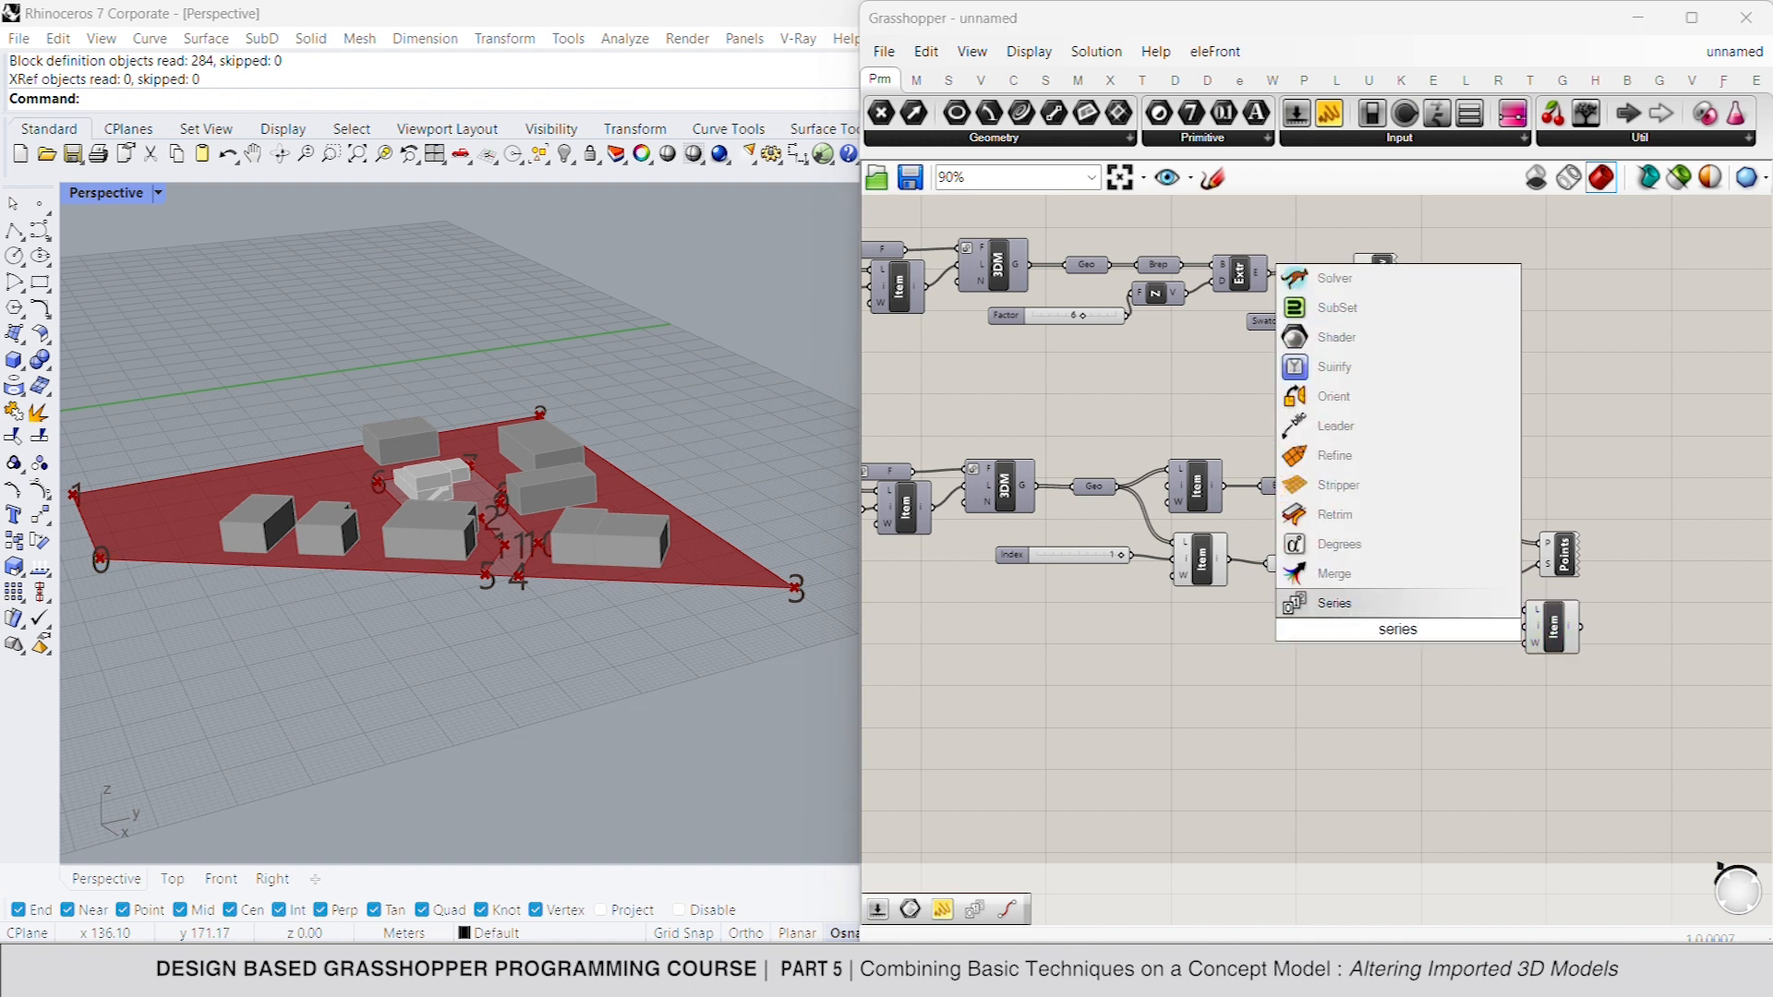
pyautogui.press('Return')
pyautogui.moveTo(1431, 636); pyautogui.dragTo(1469, 647)
# - Add number sliders of 0 and 4 and connect them to the start and step of the Series
pyautogui.doubleClick(1312, 622)
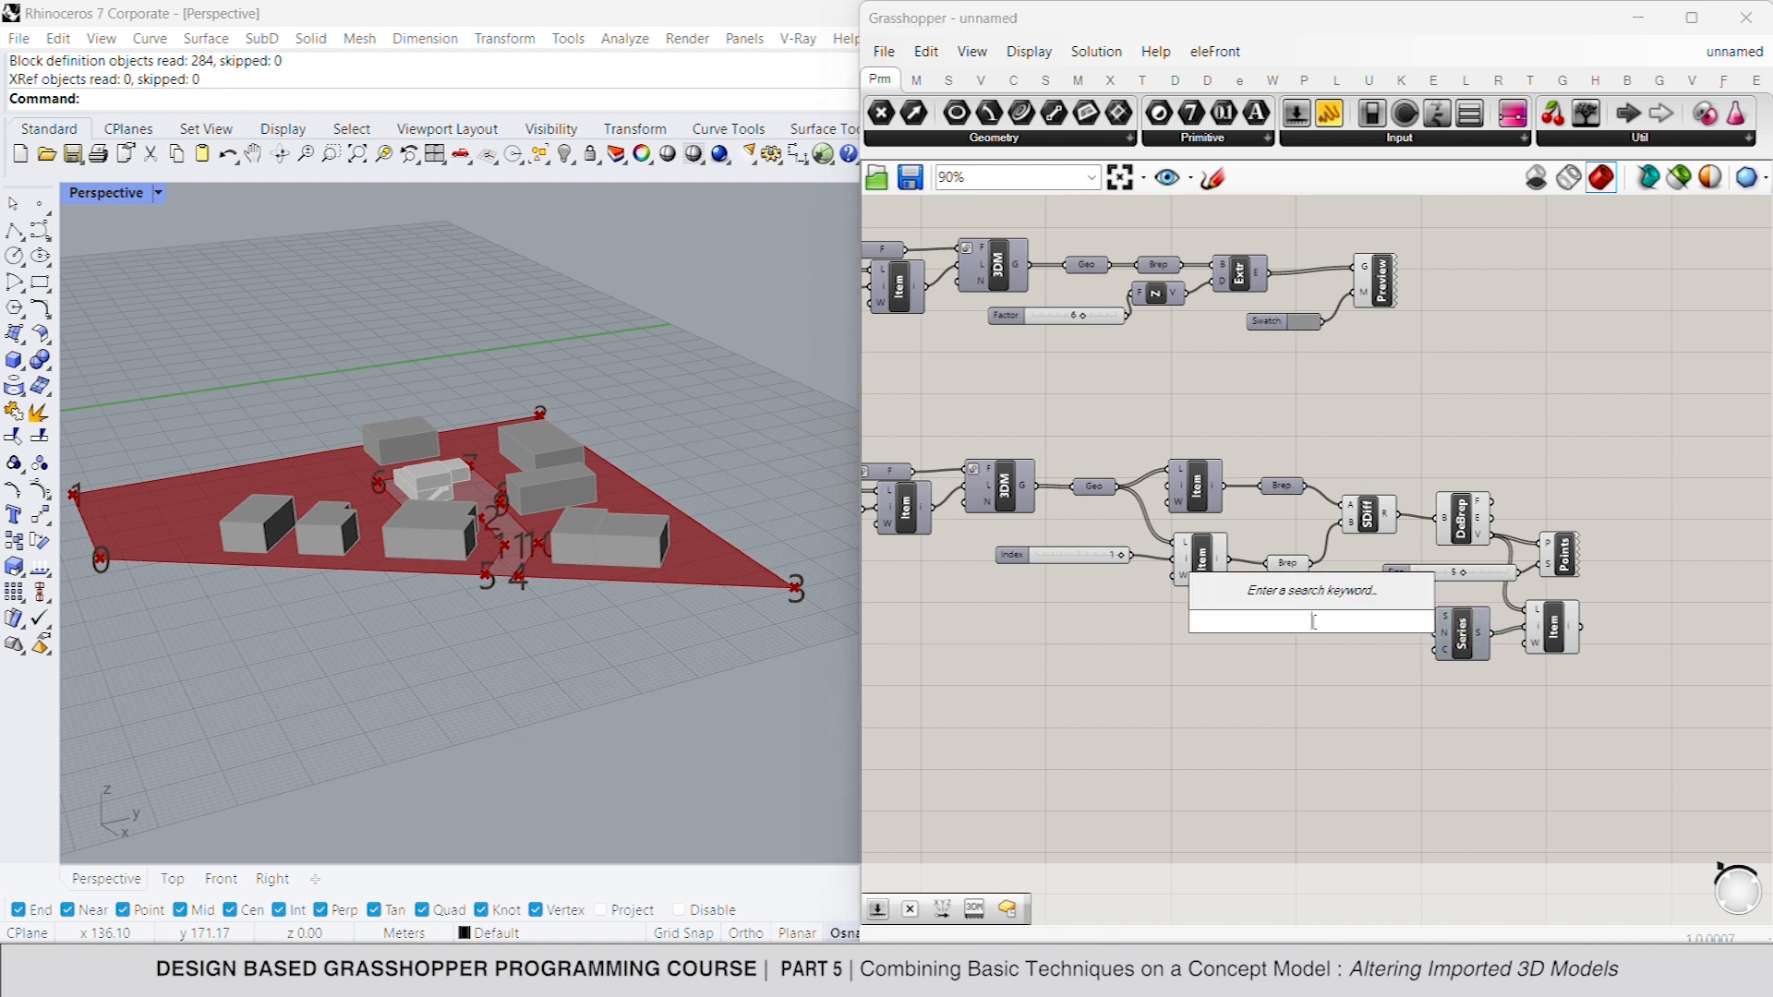
pyautogui.write('0')
pyautogui.press('Return')
pyautogui.doubleClick(1303, 648)
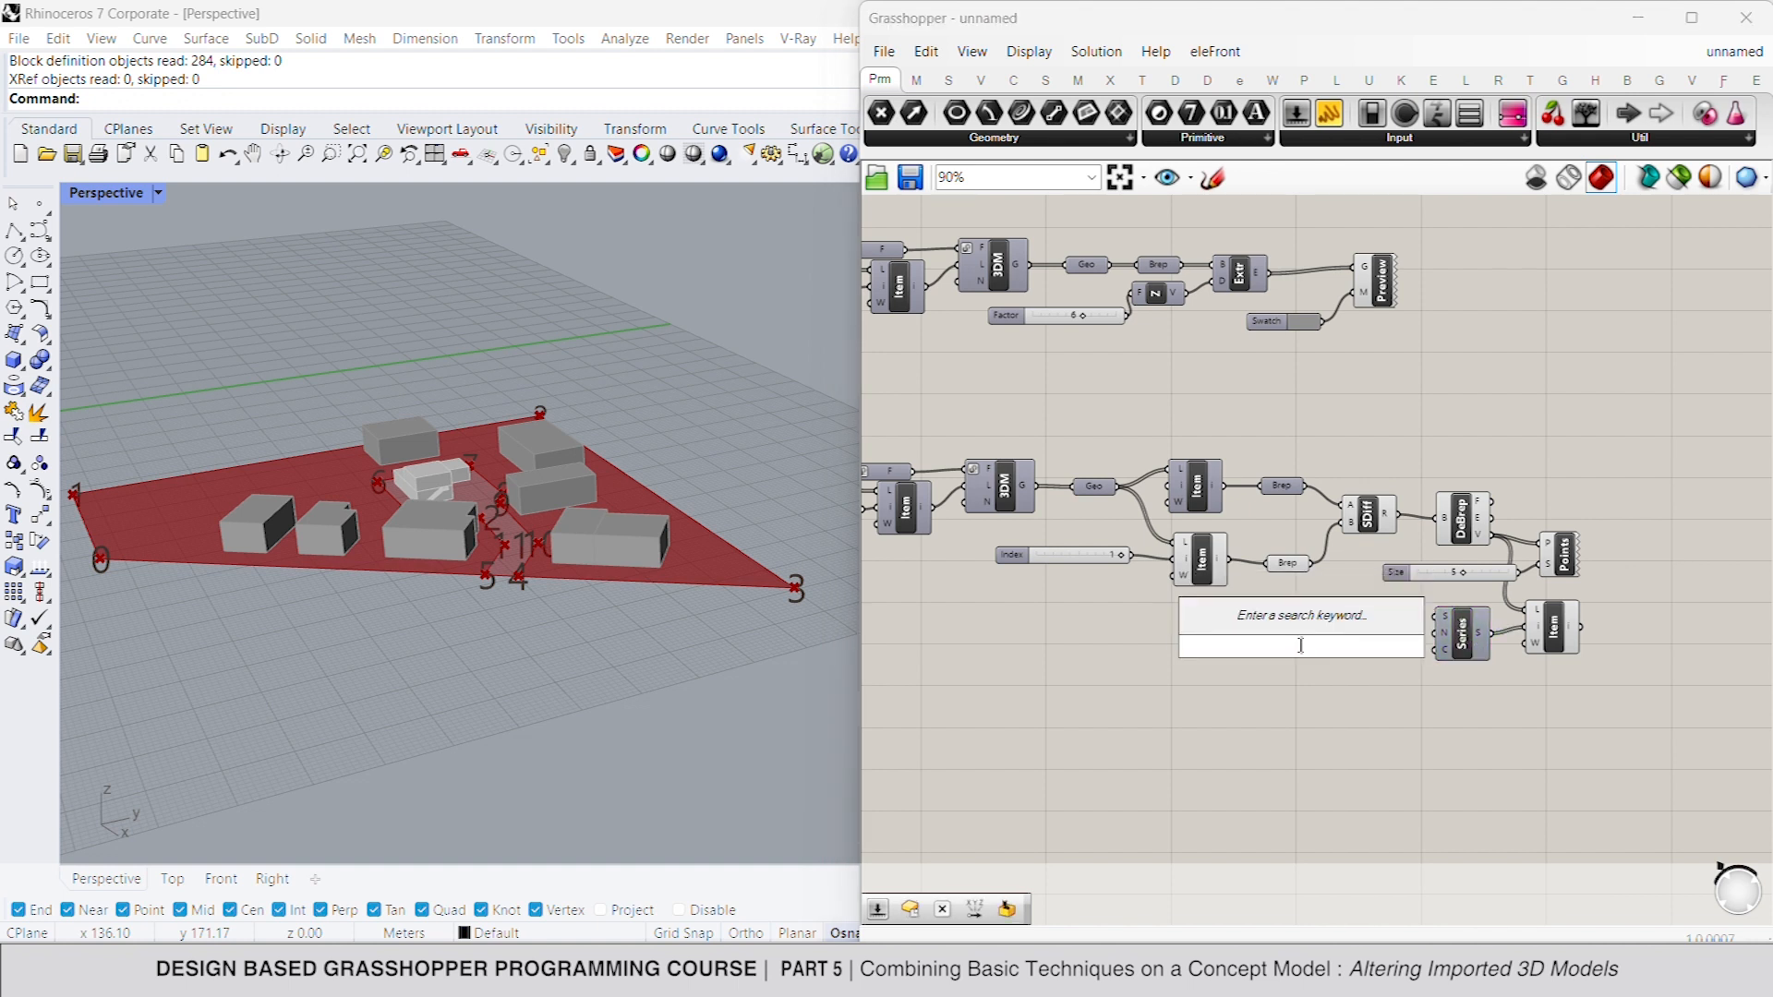
pyautogui.write('4')
pyautogui.press('Return')
pyautogui.moveTo(1430, 636); pyautogui.dragTo(1380, 621)
# - Flatten the list input of the vertices' List Item and select the component to check the picked points
pyautogui.rightClick(1526, 611)
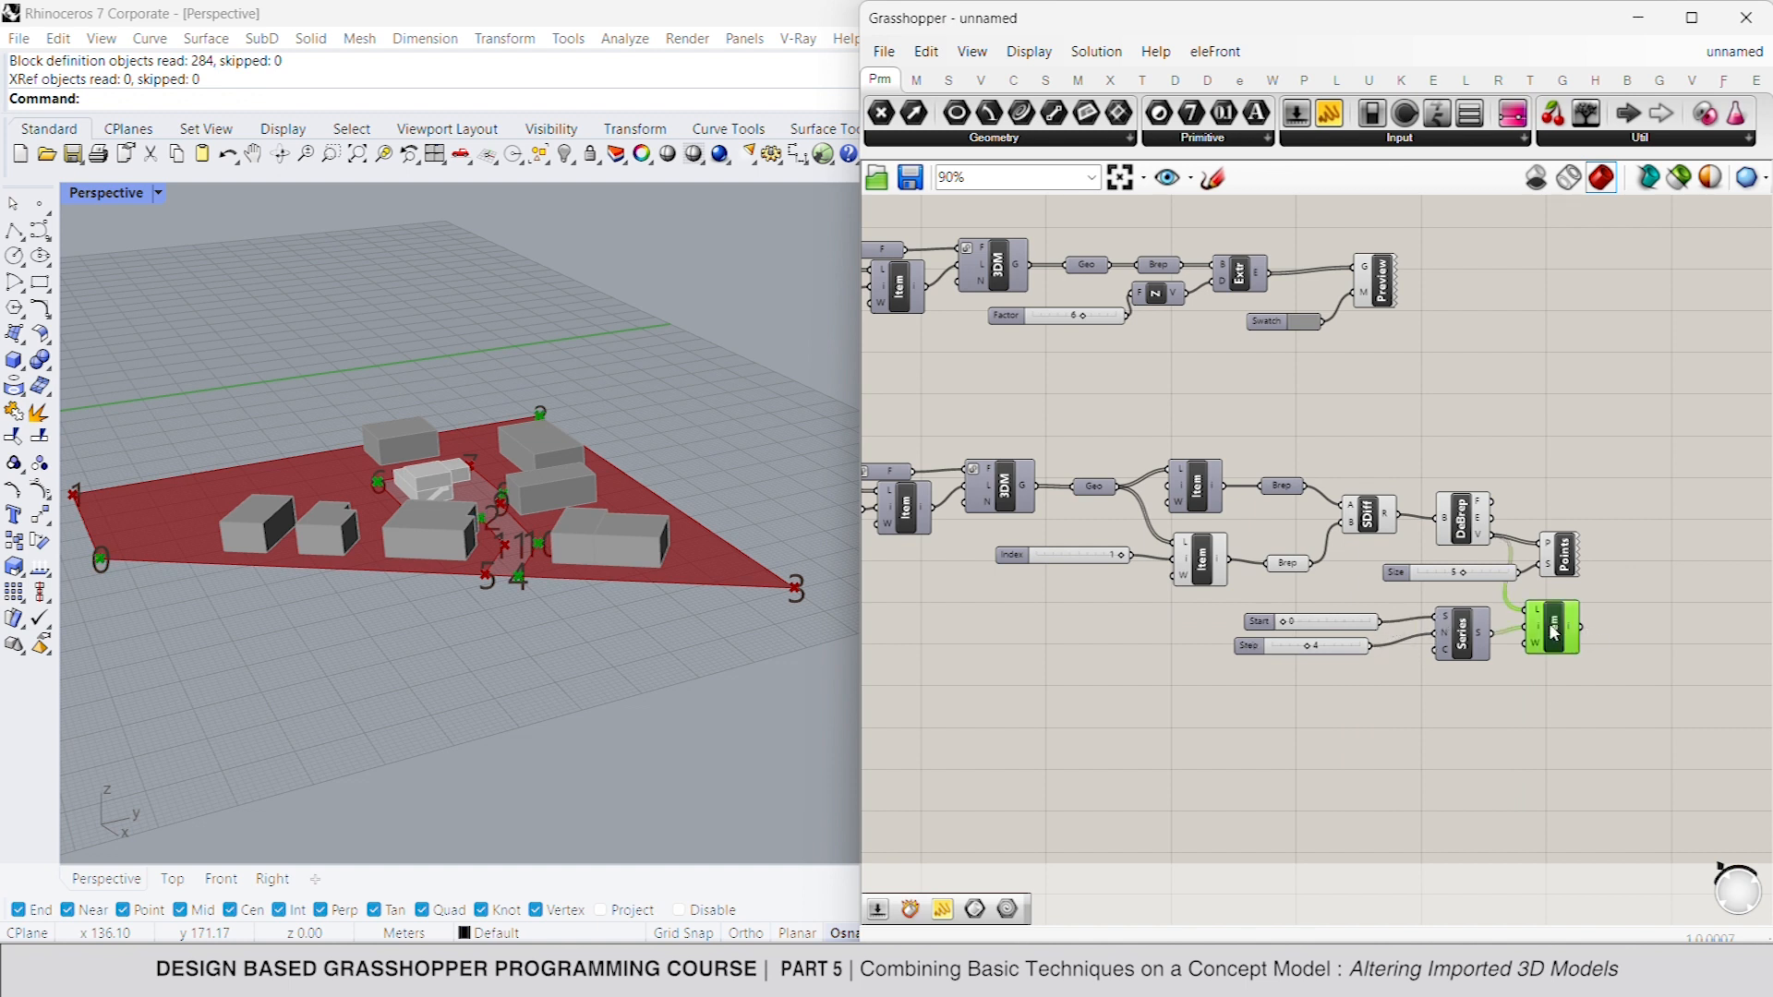
pyautogui.click(1570, 739)
pyautogui.click(1529, 699)
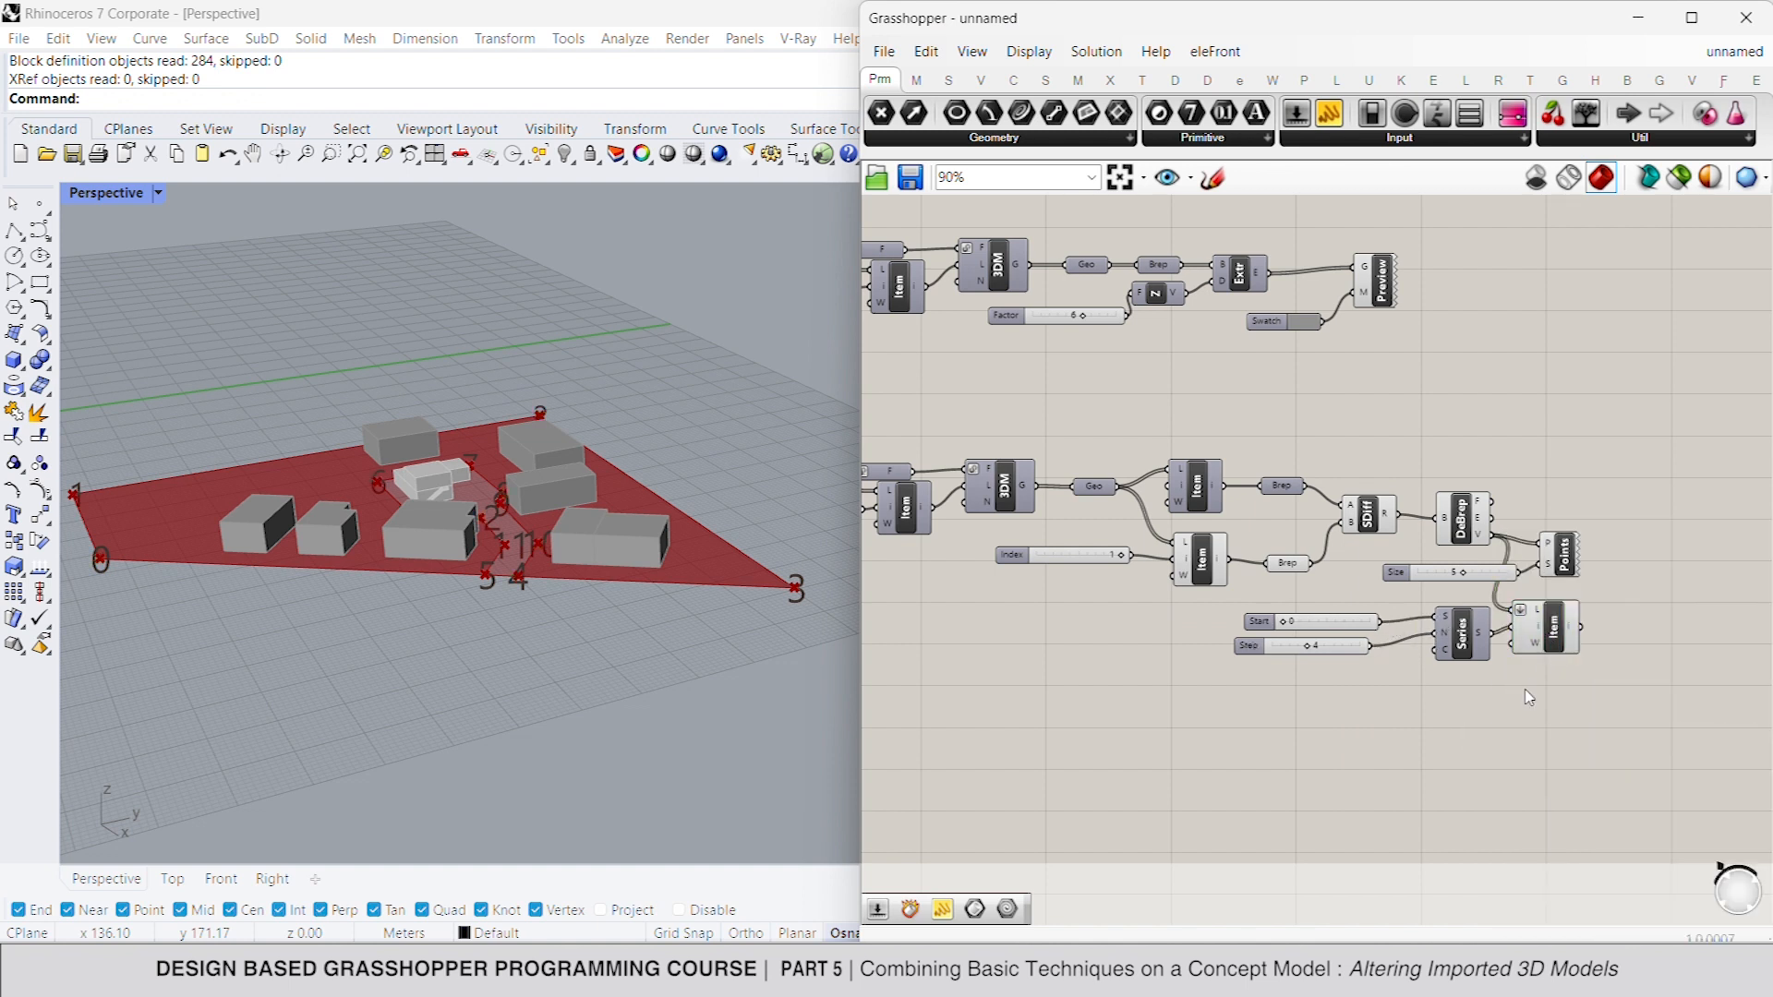
pyautogui.click(1544, 644)
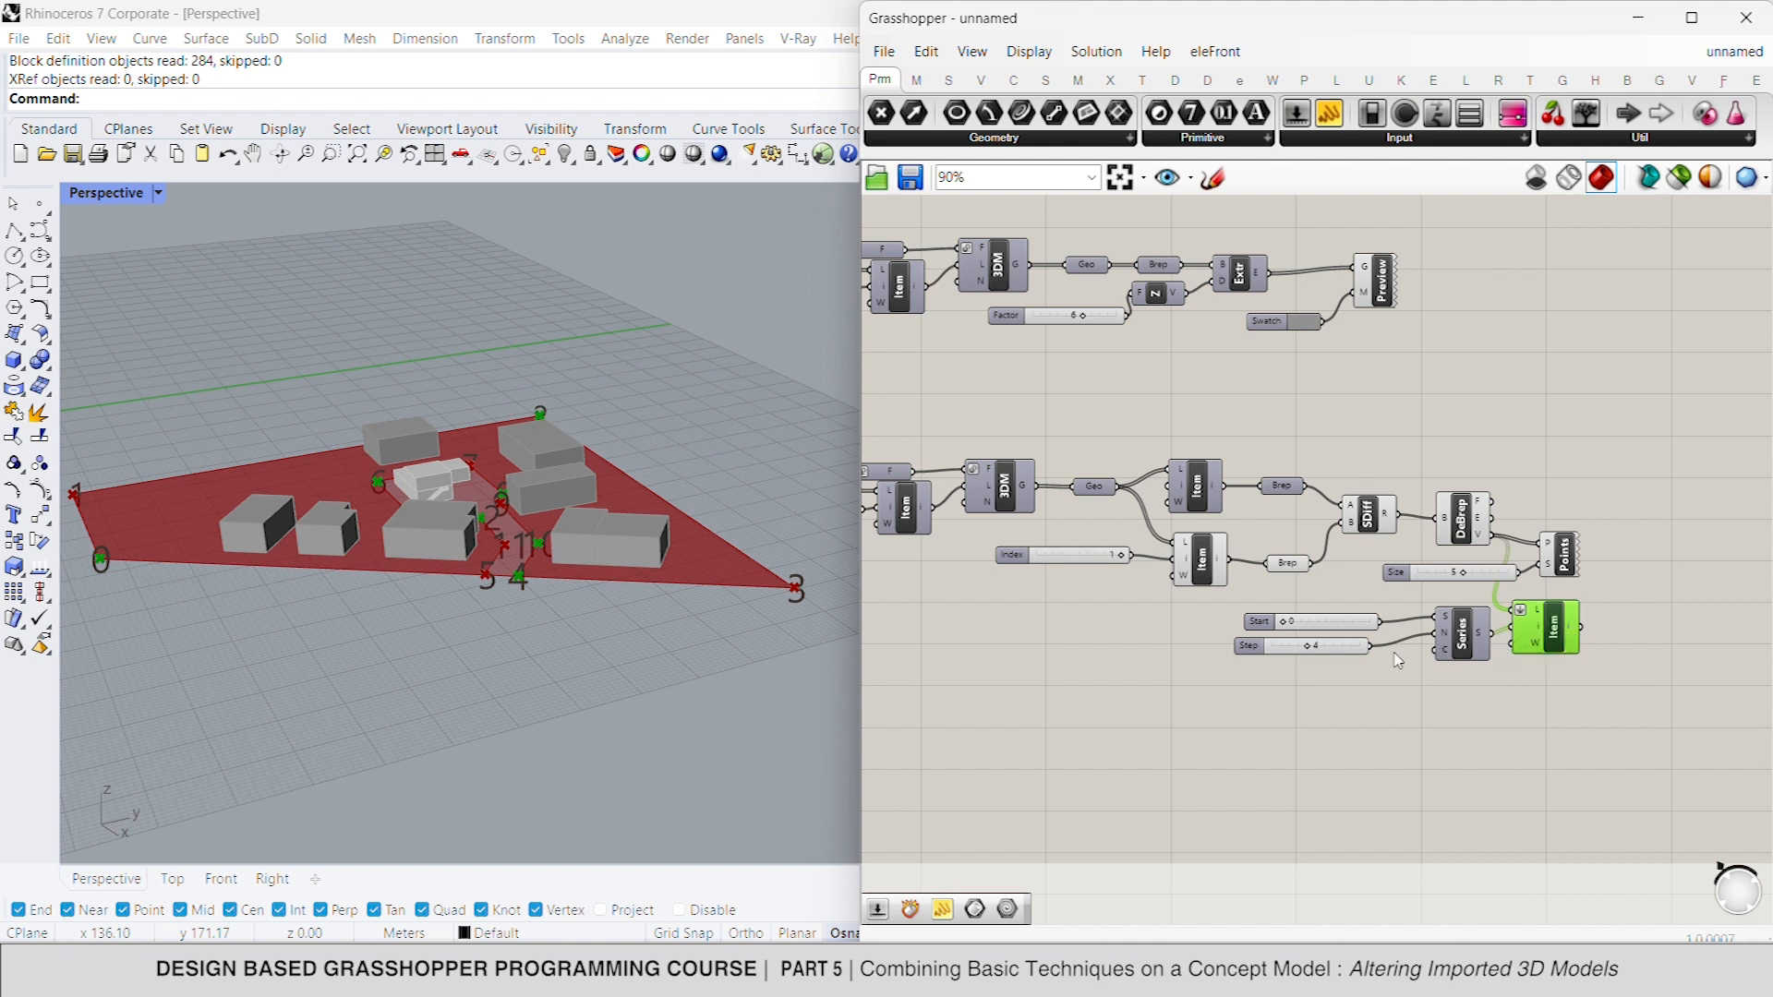
# - Reconnect the slider of 4 from the step to the count of the Series and align it under the start slider
pyautogui.moveTo(1376, 649)
pyautogui.mouseDown()
pyautogui.moveTo(1435, 652)
pyautogui.moveTo(1374, 648)
pyautogui.mouseUp()
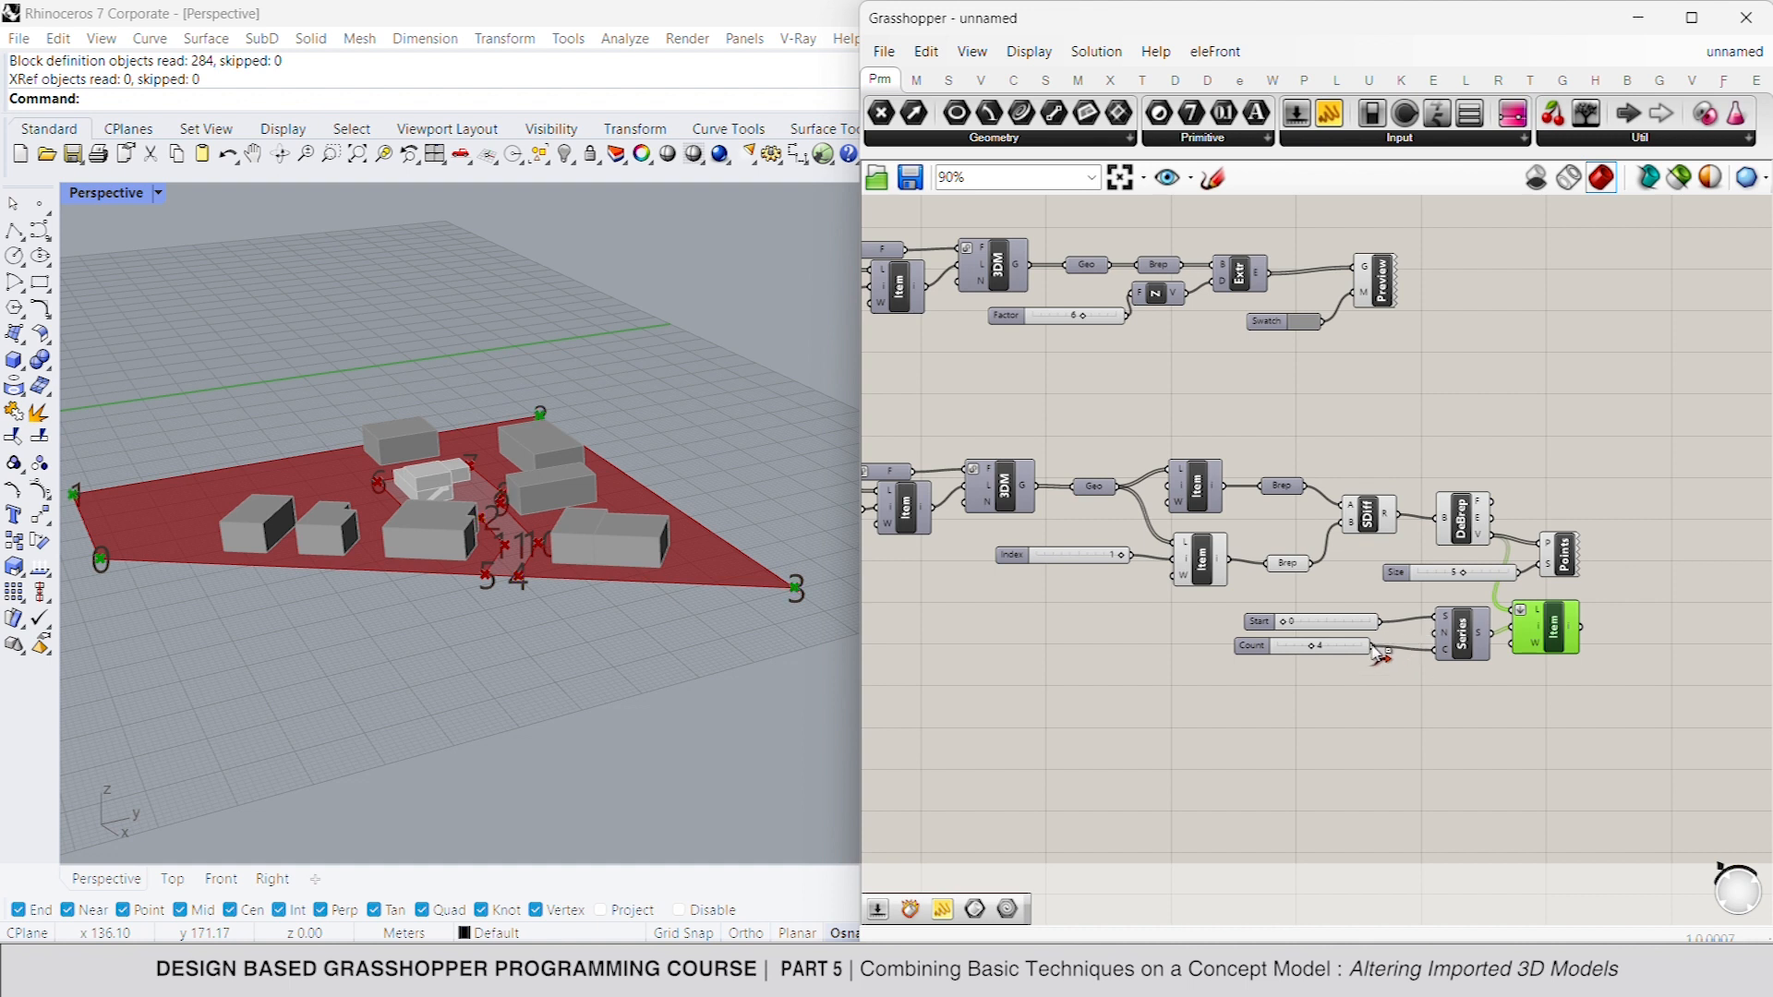
pyautogui.moveTo(1252, 644); pyautogui.dragTo(1261, 655)
pyautogui.click(1554, 629)
pyautogui.moveTo(1578, 620); pyautogui.dragTo(1539, 612, button='right')
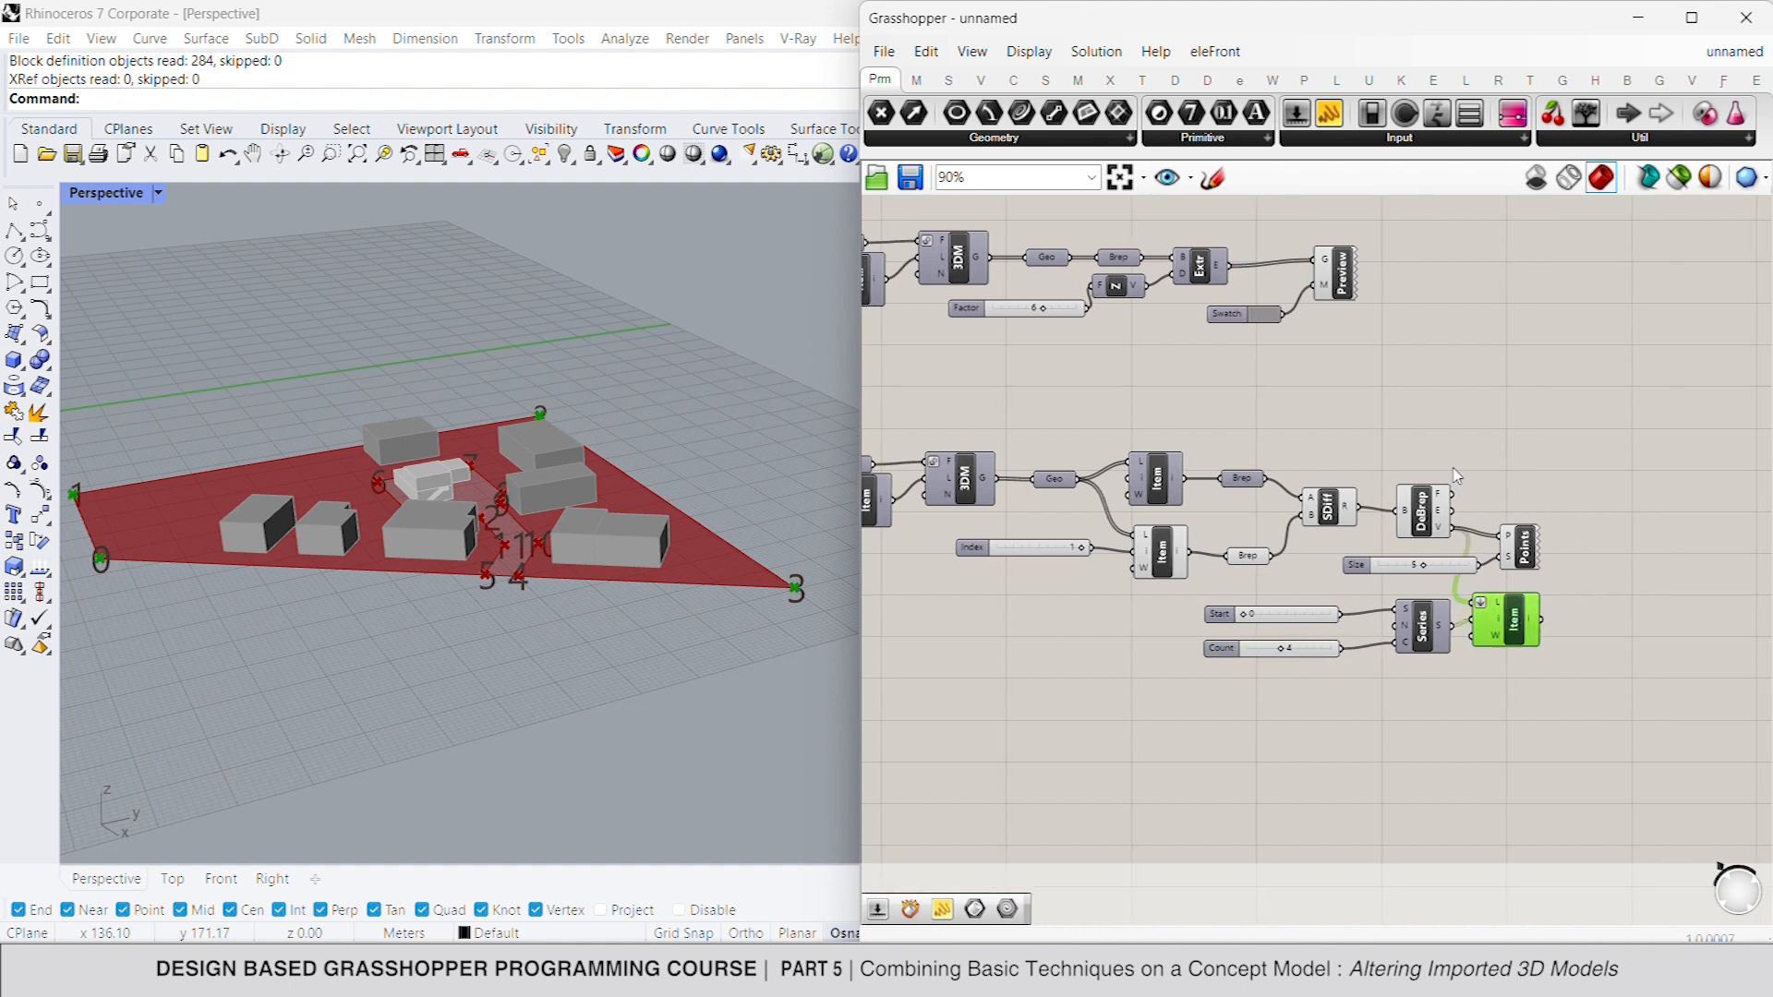
# - Turn off the Deconstruct Brep's preview and delete the Point List together with its size slider
pyautogui.moveTo(1457, 469); pyautogui.dragTo(1341, 534)
pyautogui.rightClick(1475, 448)
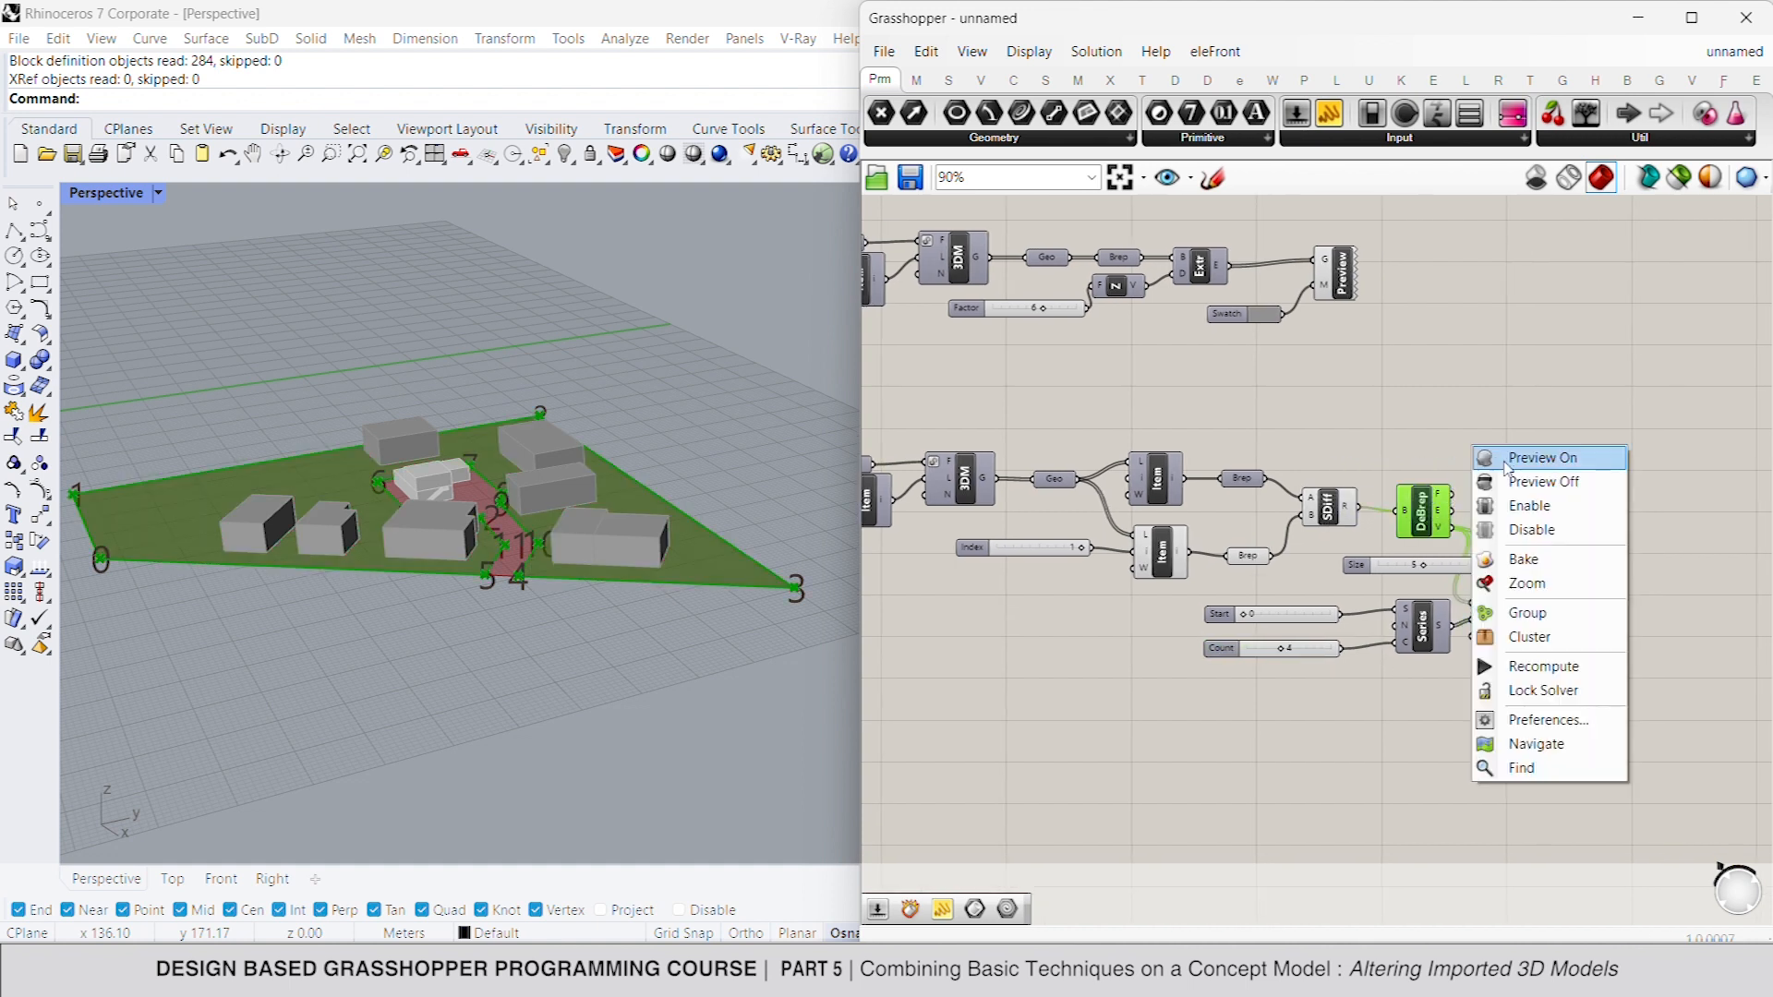
pyautogui.click(1513, 481)
pyautogui.moveTo(1565, 499); pyautogui.dragTo(1485, 571)
pyautogui.press('Delete')
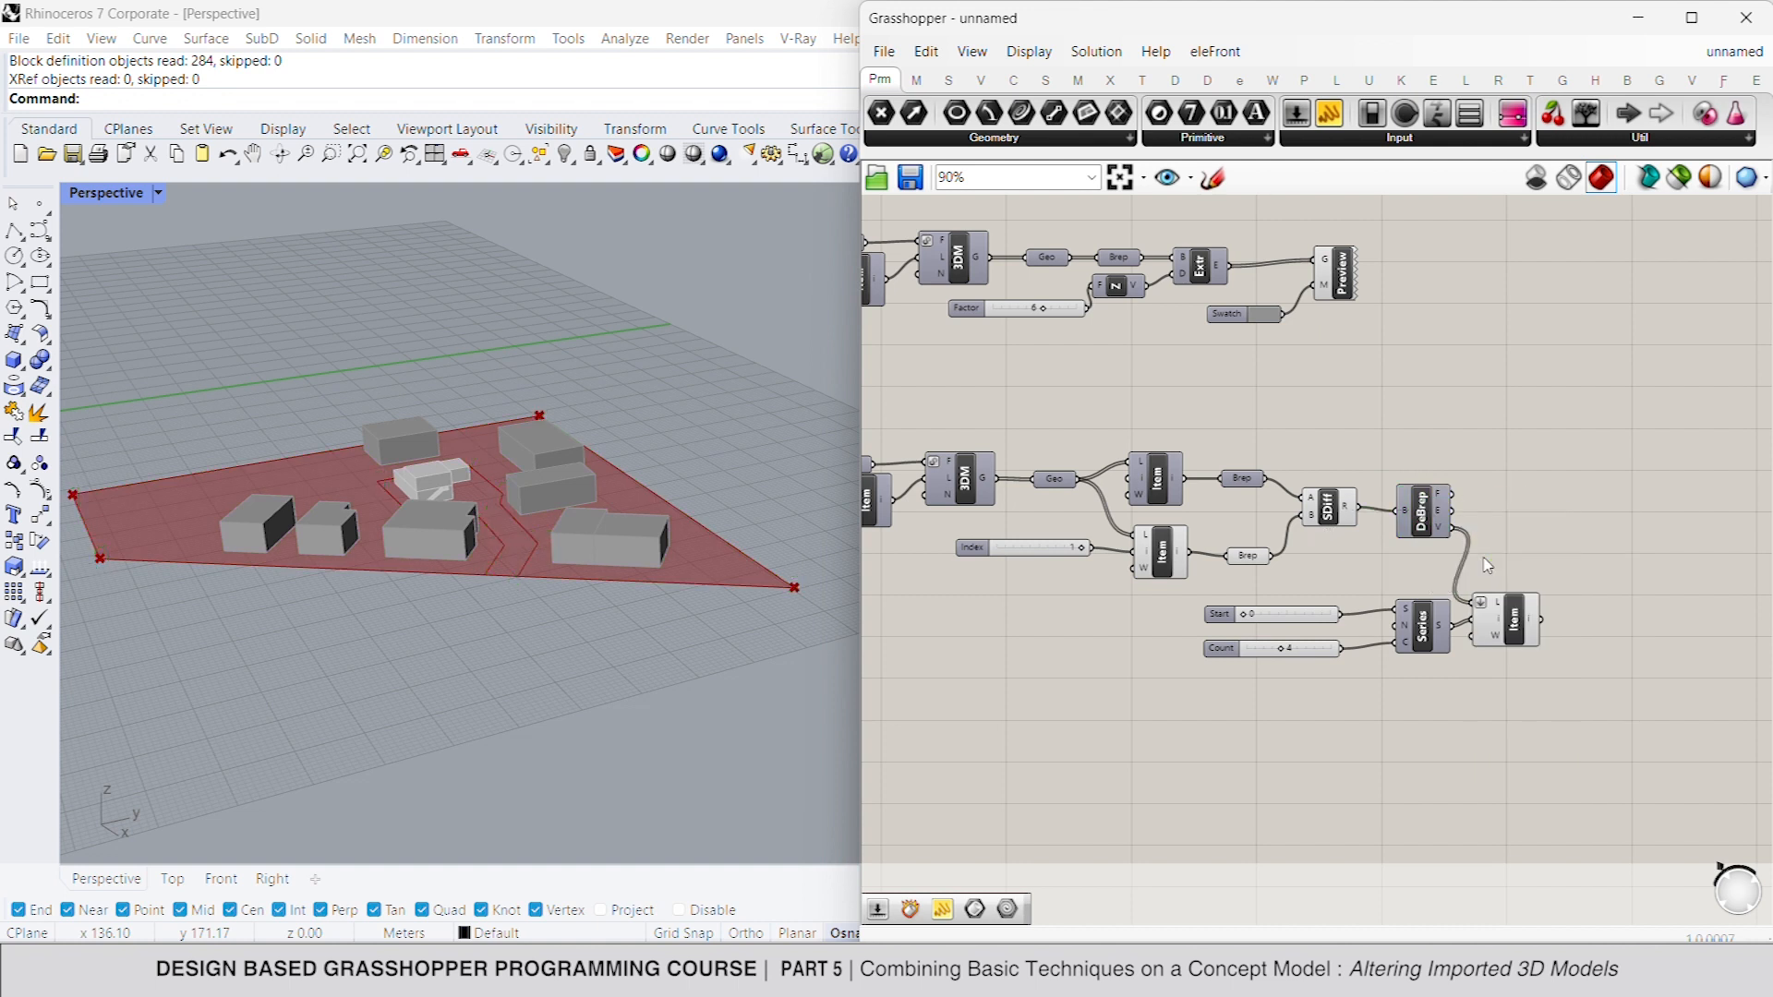
# - Add a Move component and feed the selected vertices from the List Item into its geometry input
pyautogui.click(1505, 621)
pyautogui.moveTo(1506, 620); pyautogui.dragTo(1422, 583, button='right')
pyautogui.doubleClick(1520, 595)
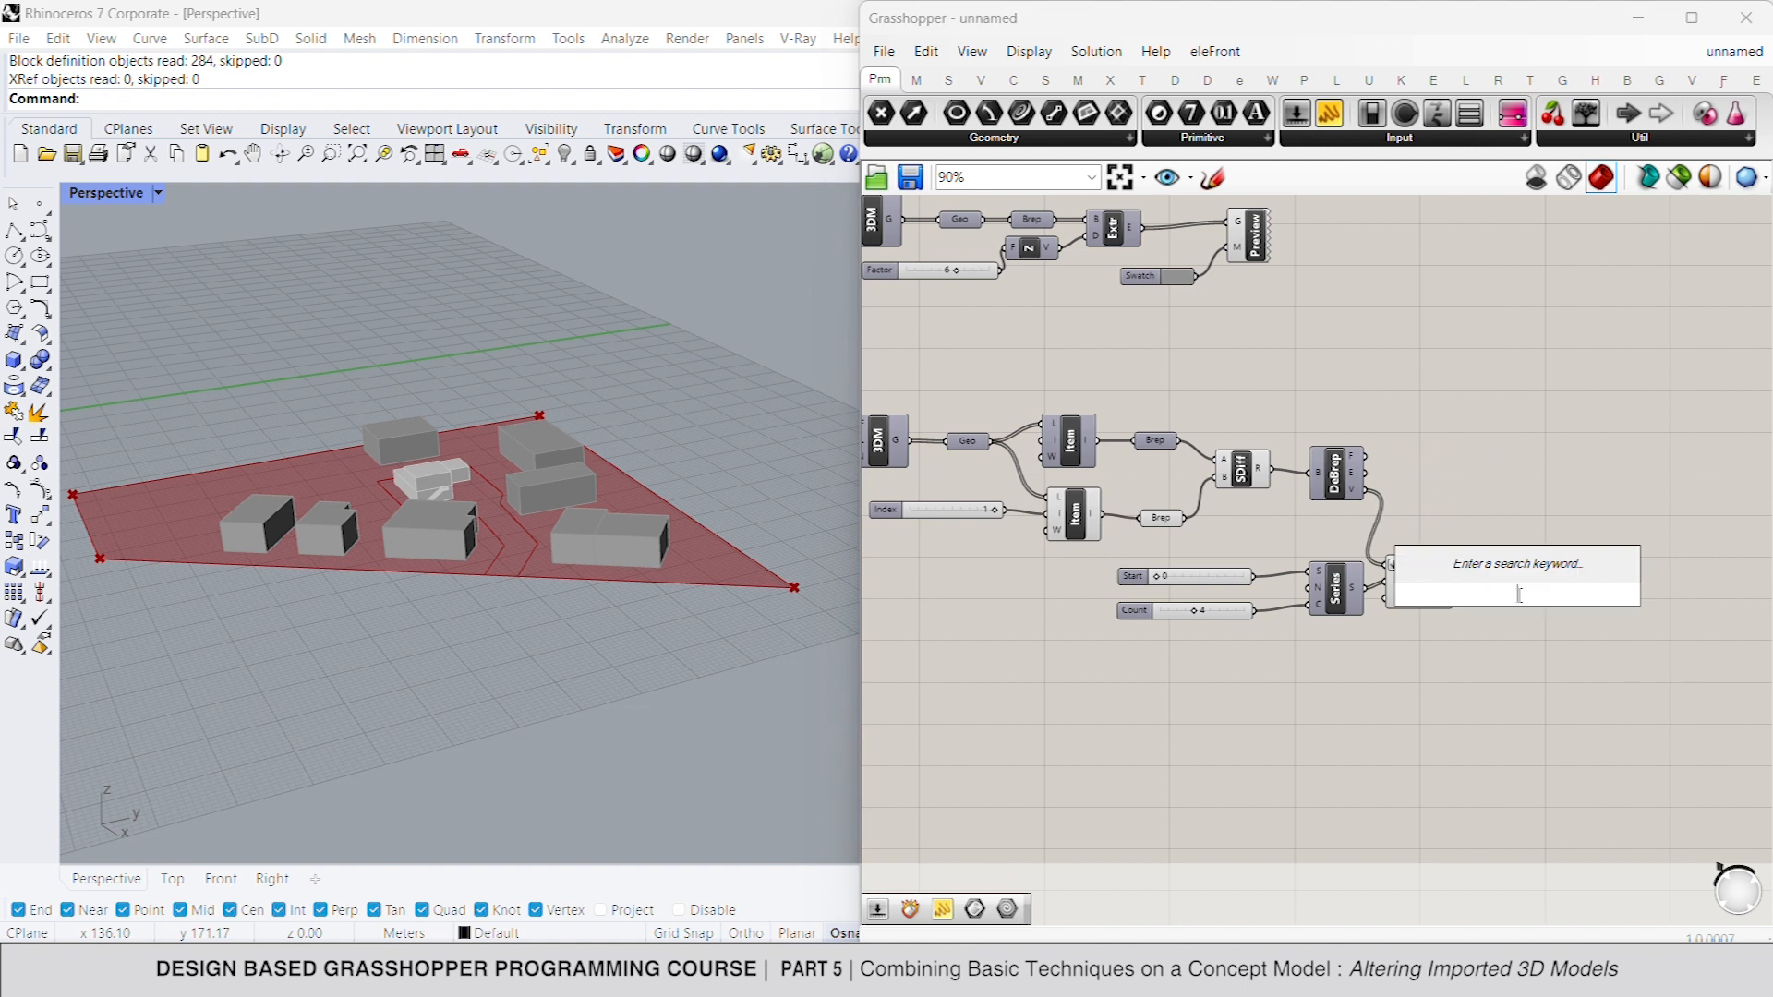
pyautogui.write('miove')
pyautogui.press('Return')
pyautogui.moveTo(1497, 584); pyautogui.dragTo(1581, 605)
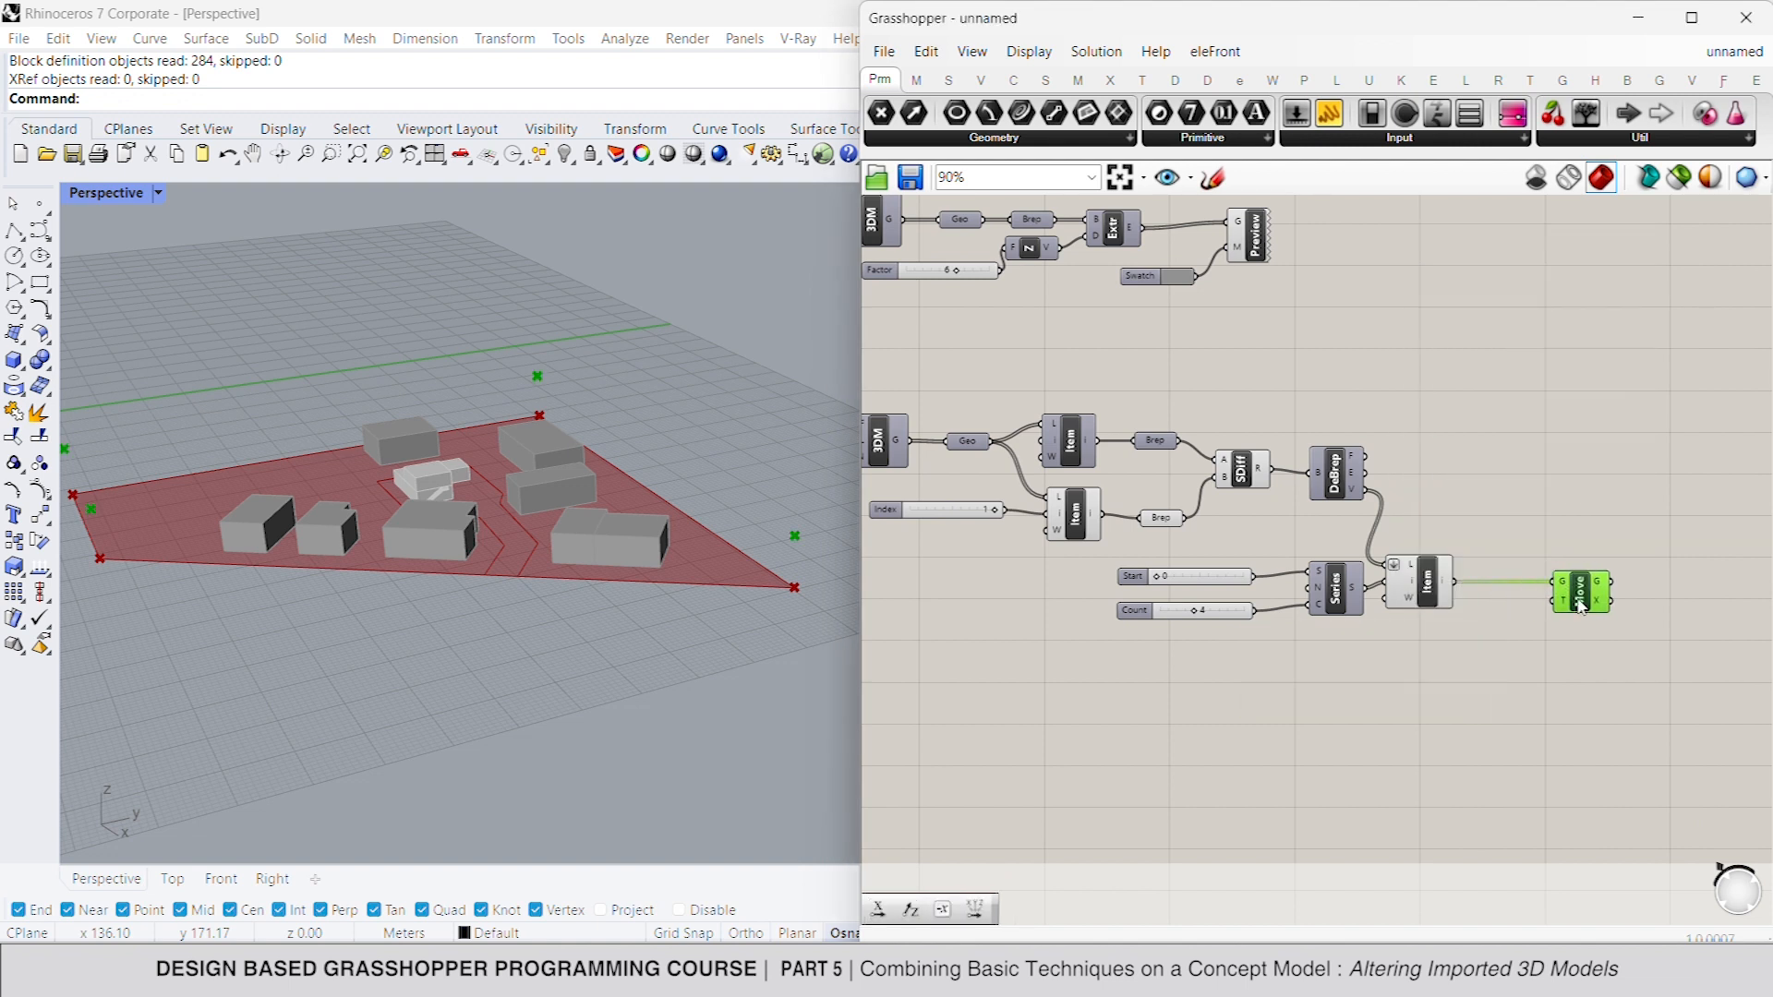
# - Add a Construct Domain component below the vertices' List Item
pyautogui.doubleClick(1380, 688)
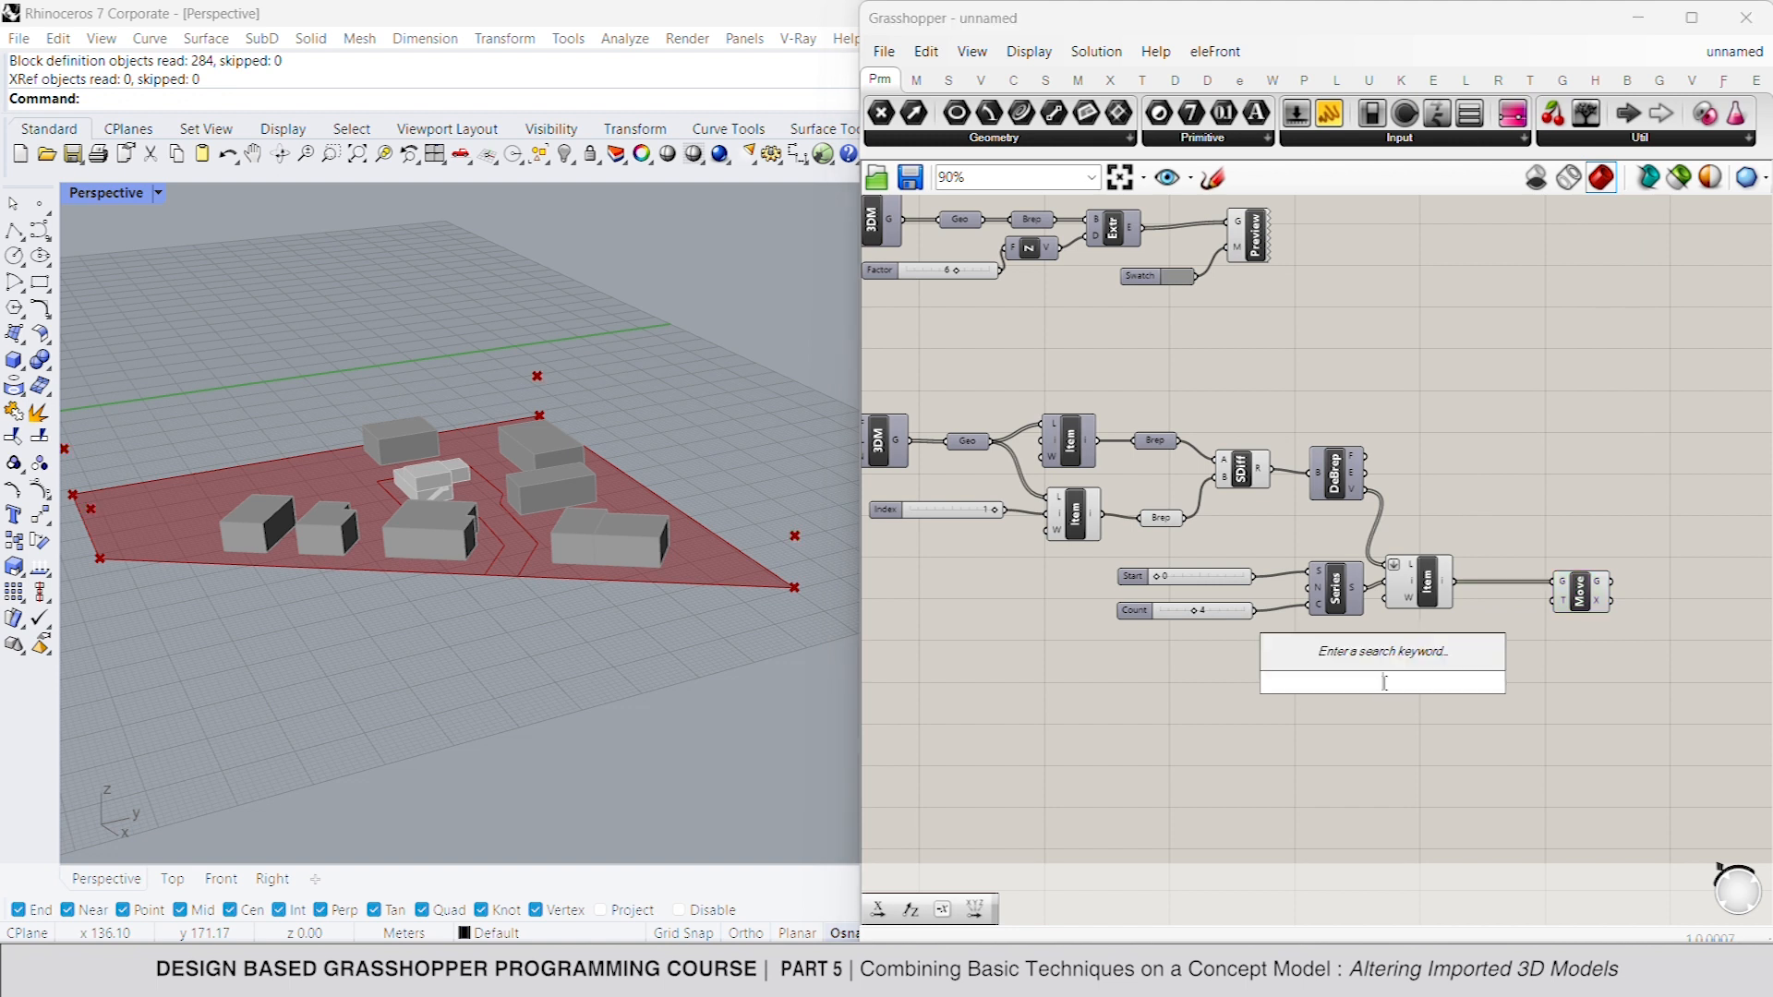
pyautogui.write('construct doma')
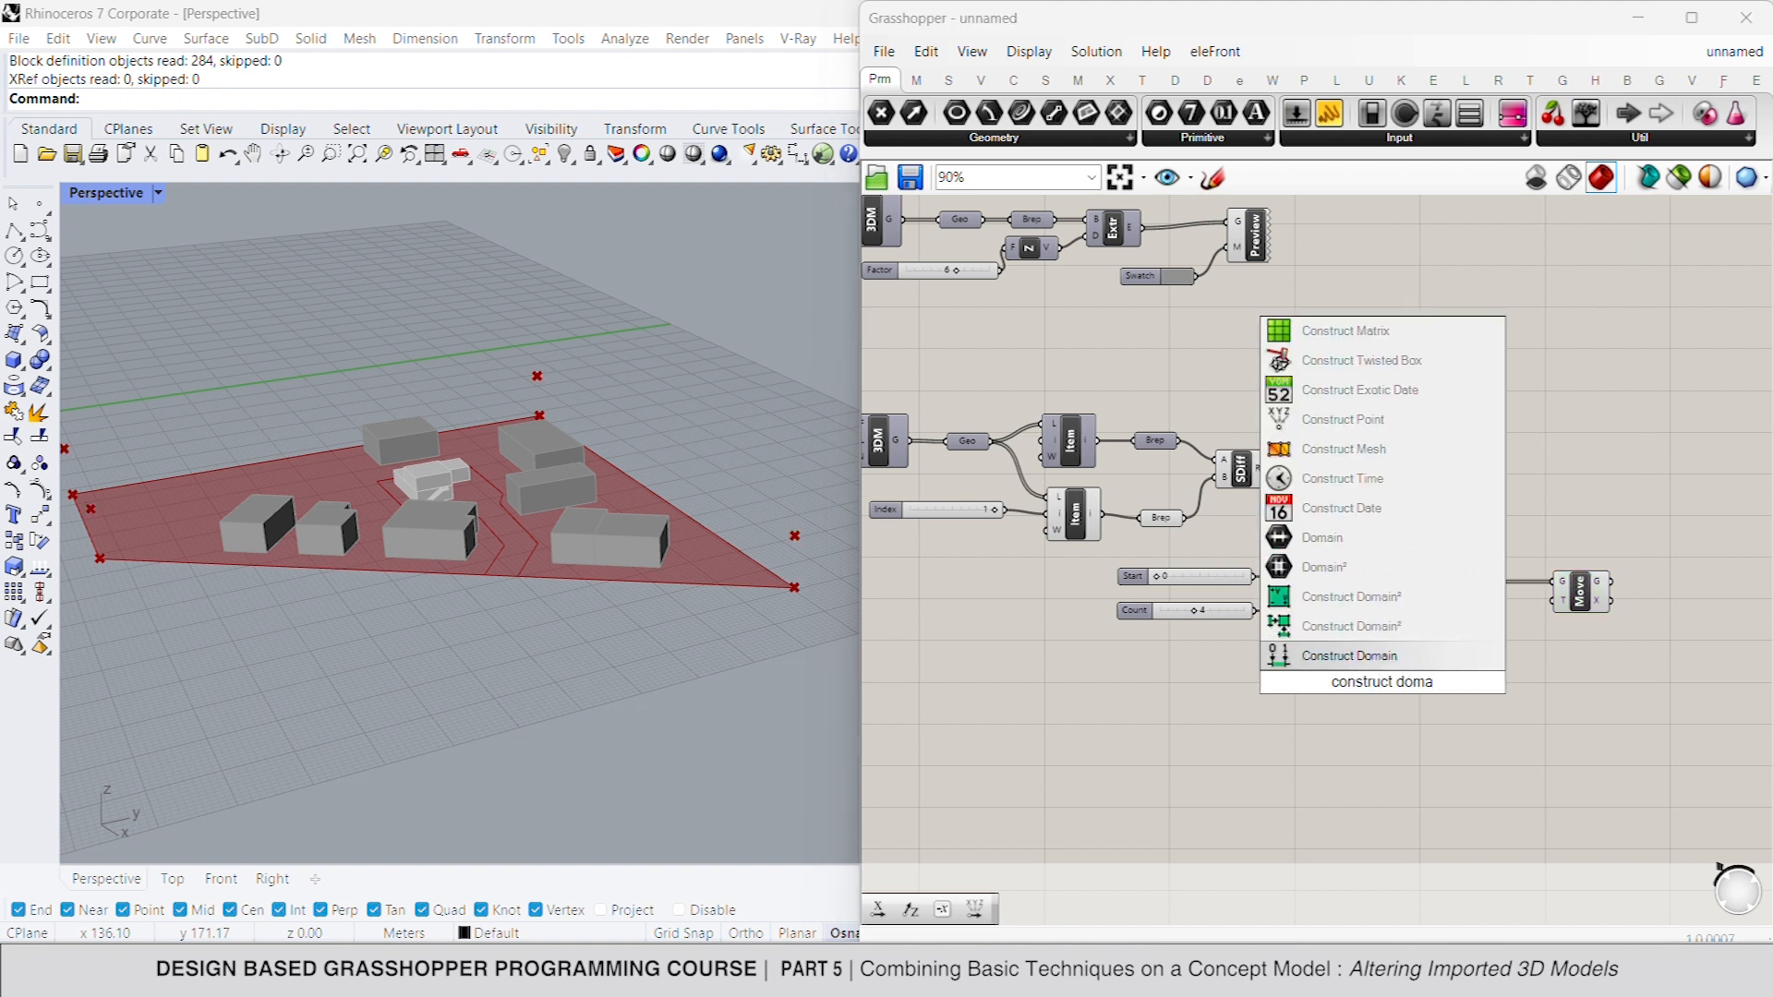
pyautogui.press('Return')
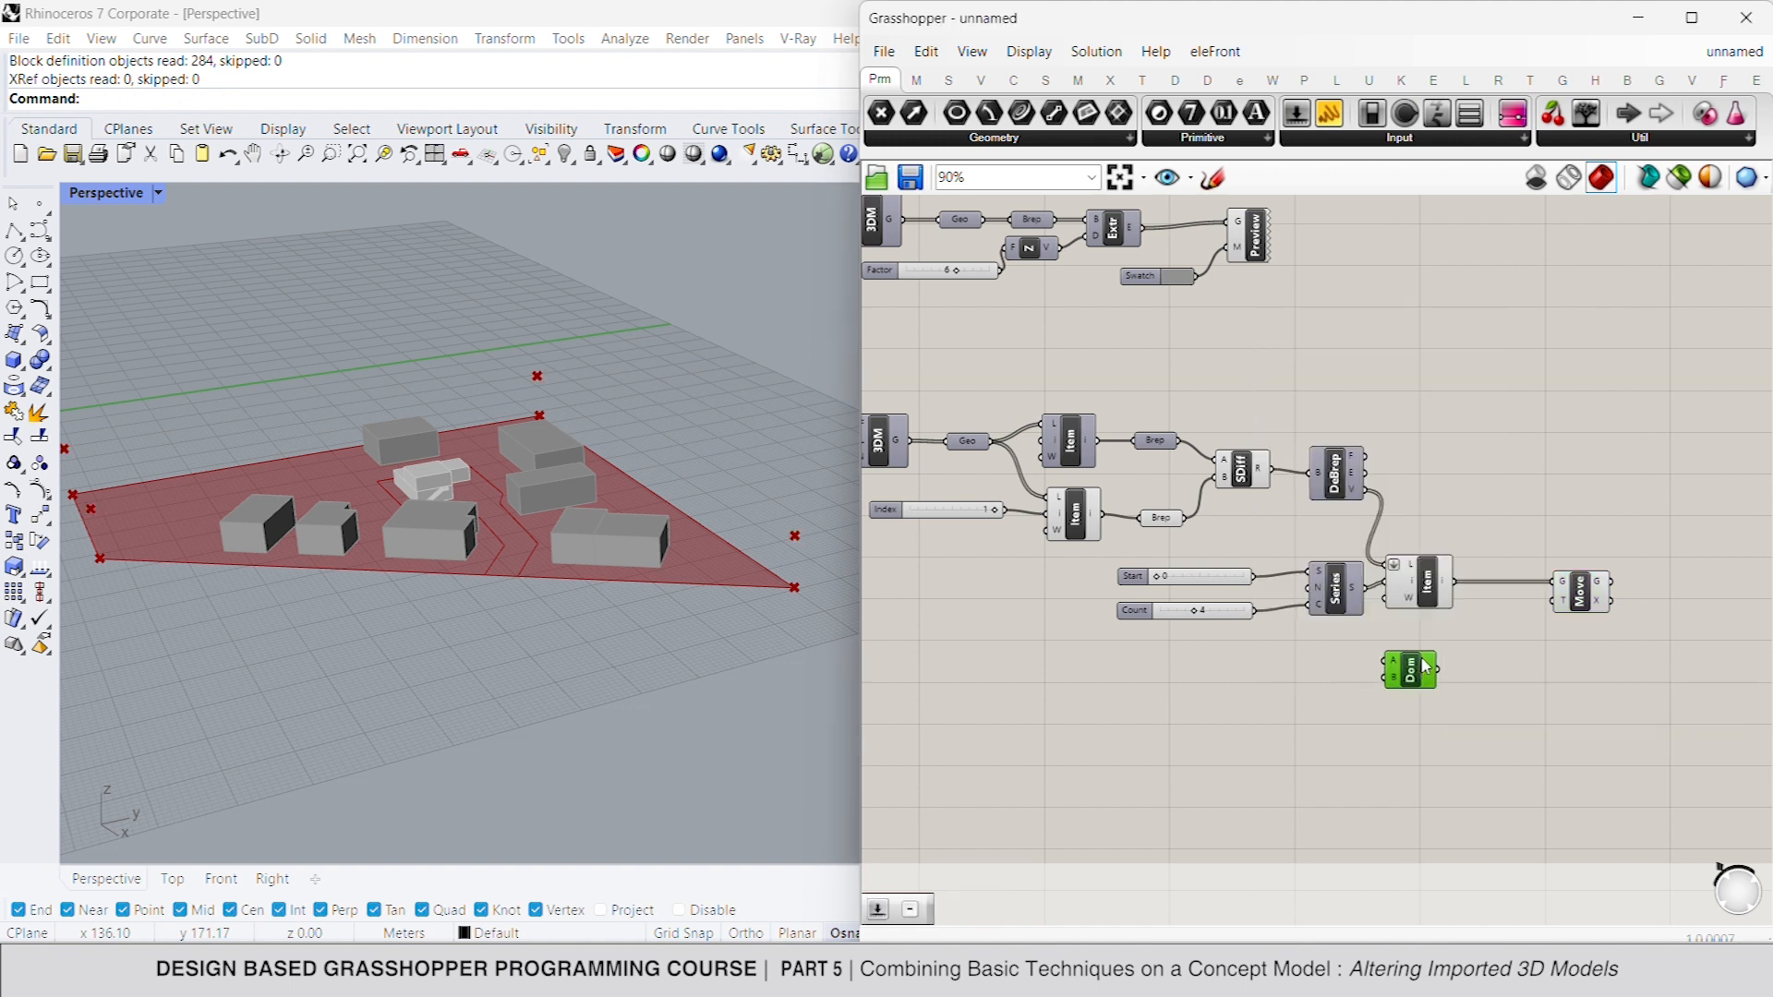
# - Add a number slider with its minimum set to -2, set it to -2 and connect it as the domain start
pyautogui.doubleClick(1279, 664)
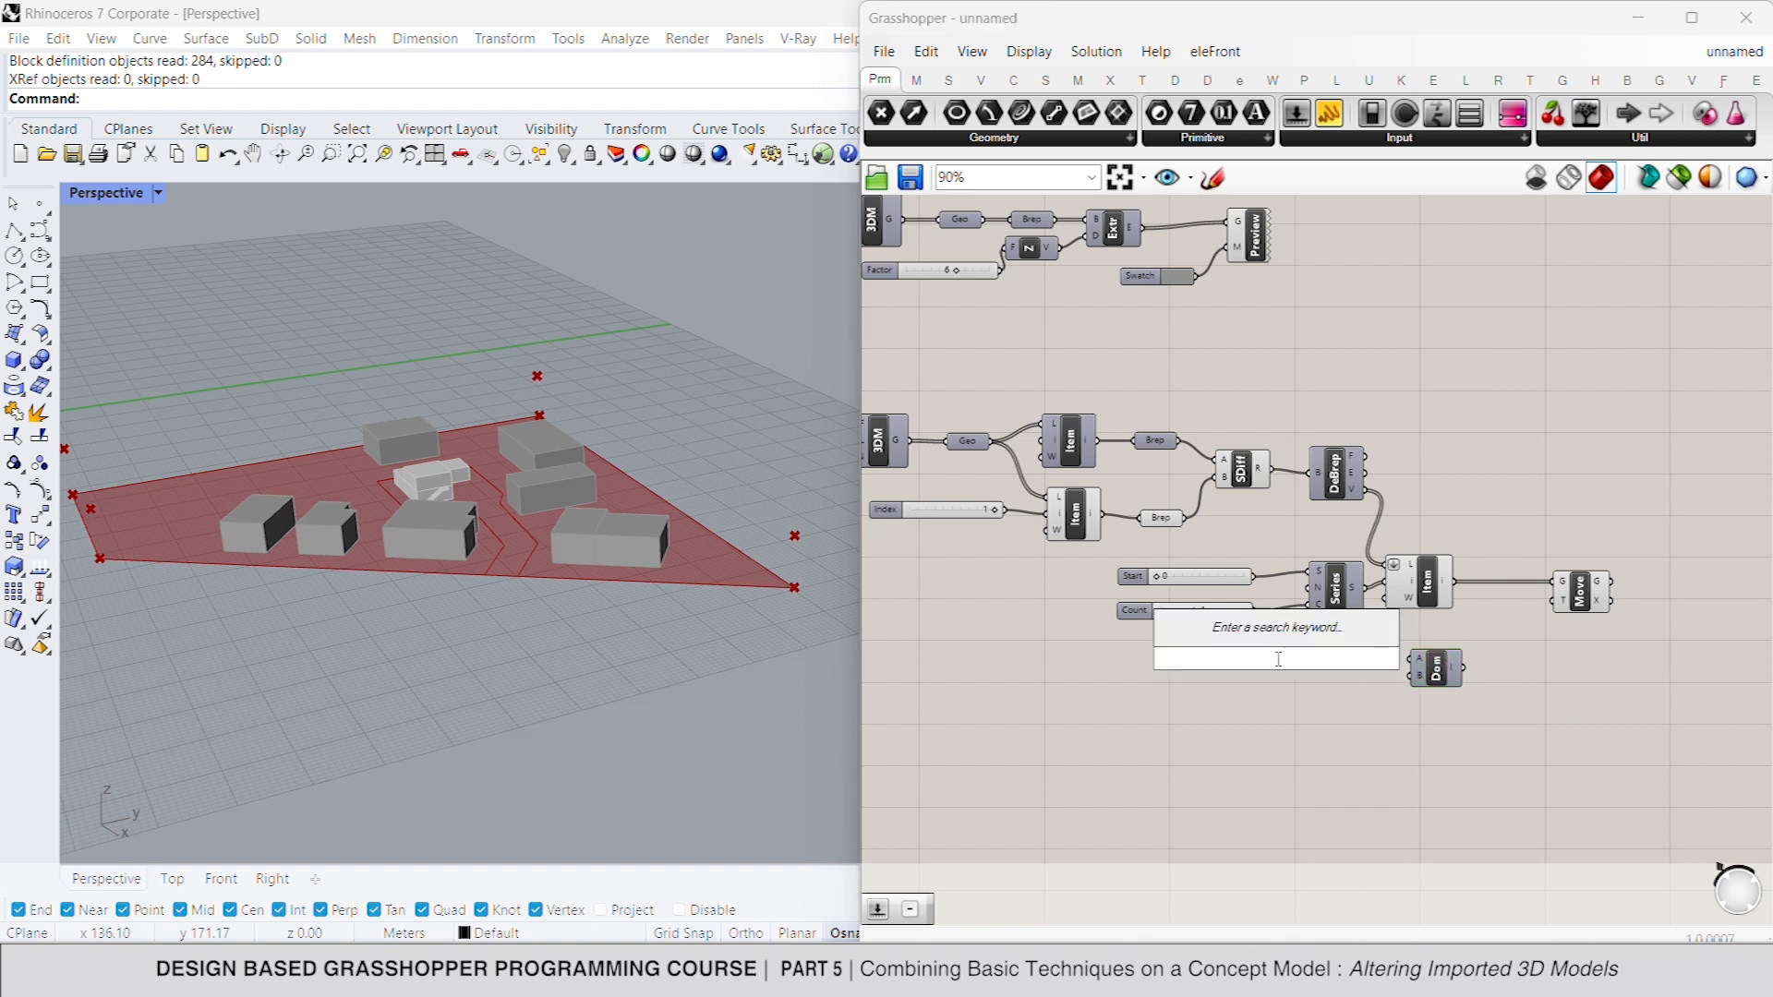
pyautogui.write('4')
pyautogui.press('Return')
pyautogui.rightClick(1279, 659)
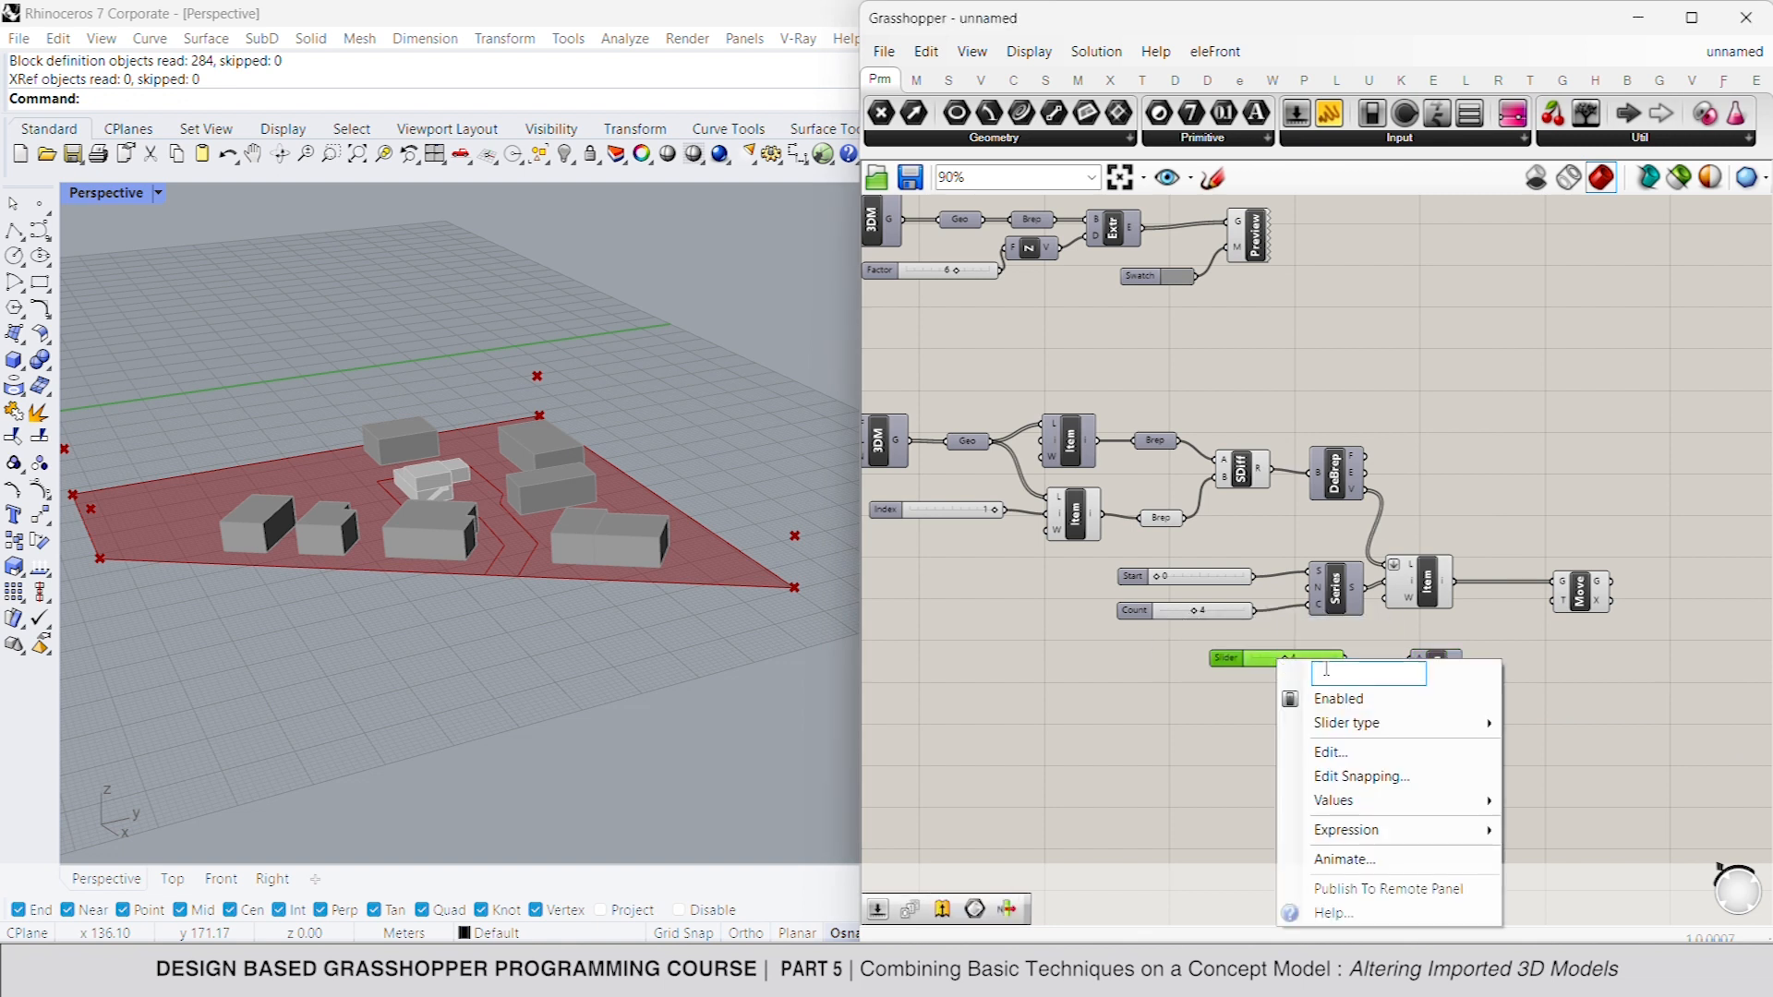
pyautogui.click(1351, 752)
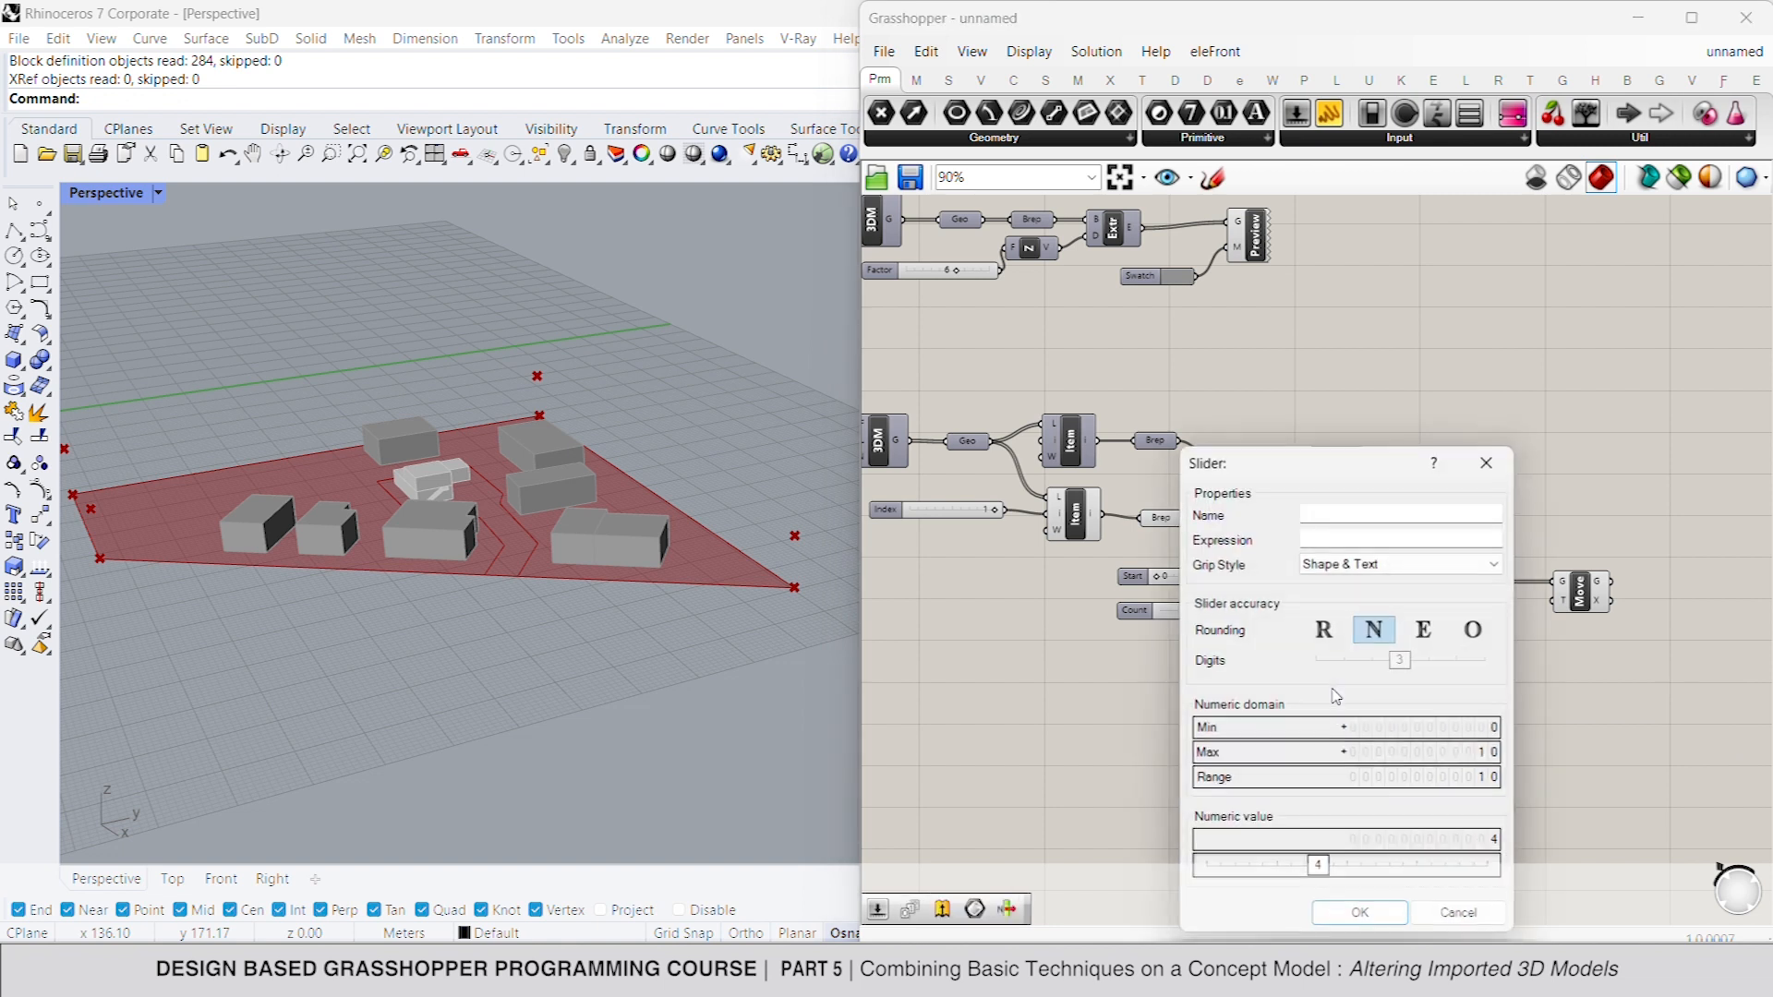
pyautogui.doubleClick(1399, 733)
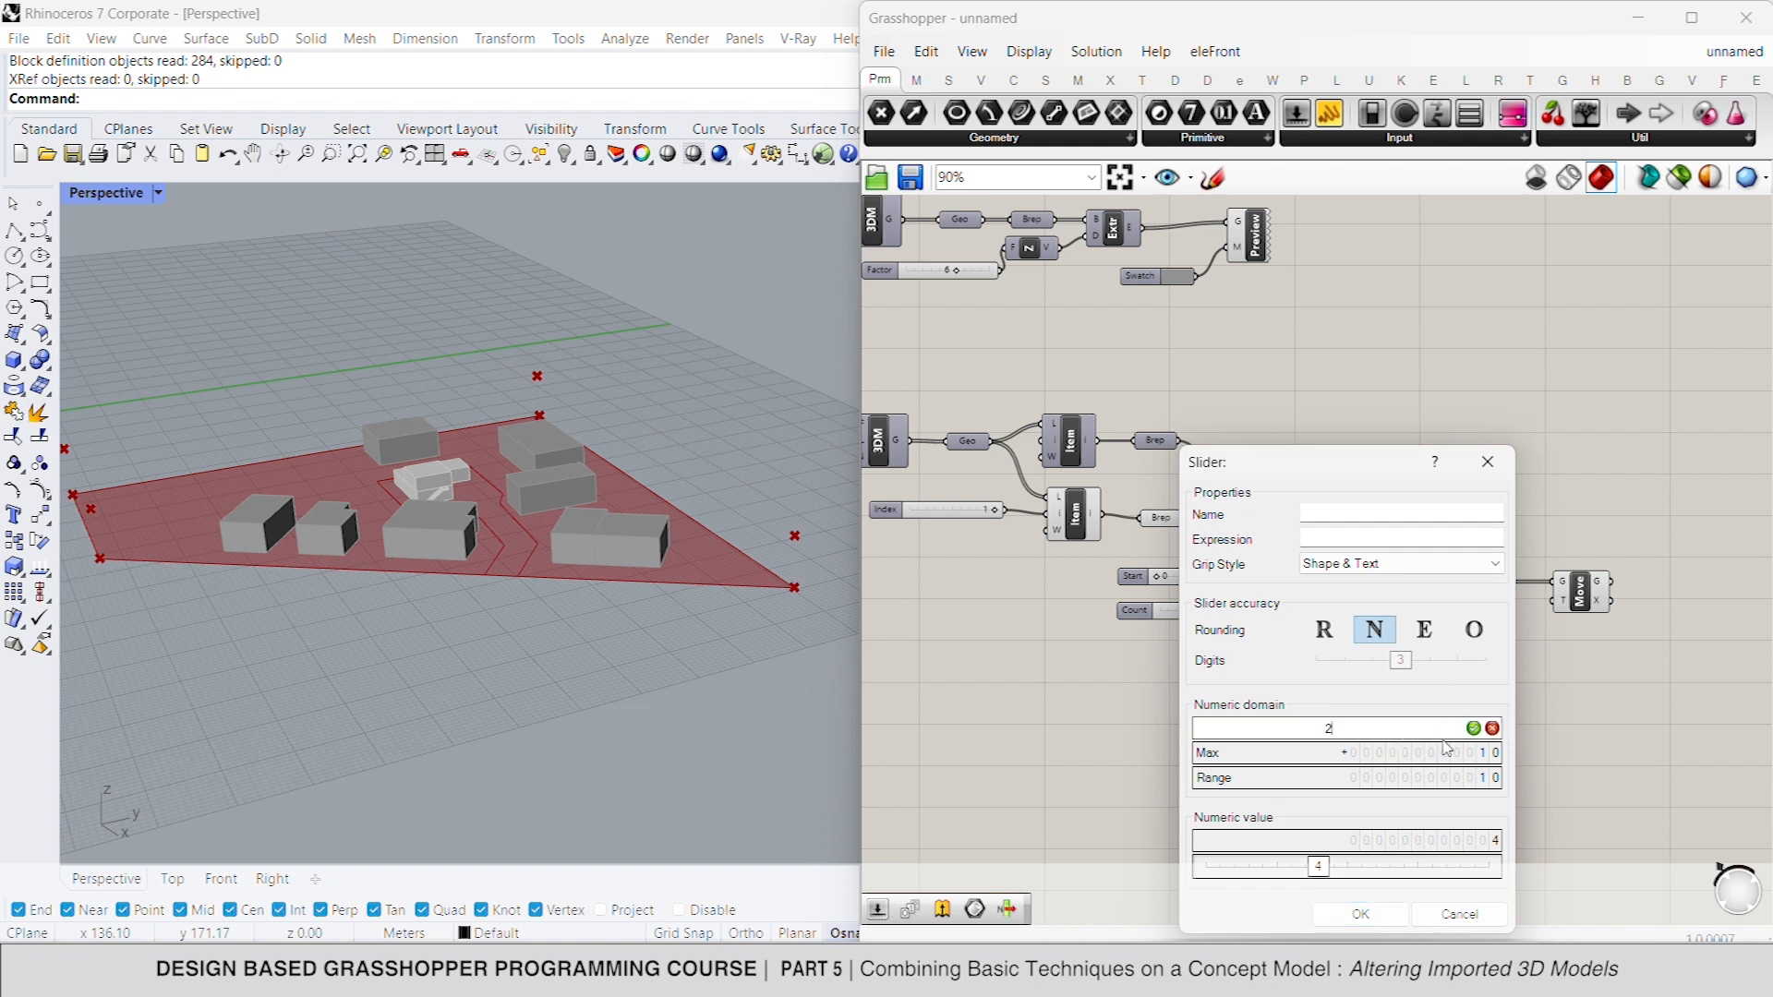
pyautogui.click(1474, 729)
pyautogui.click(1345, 730)
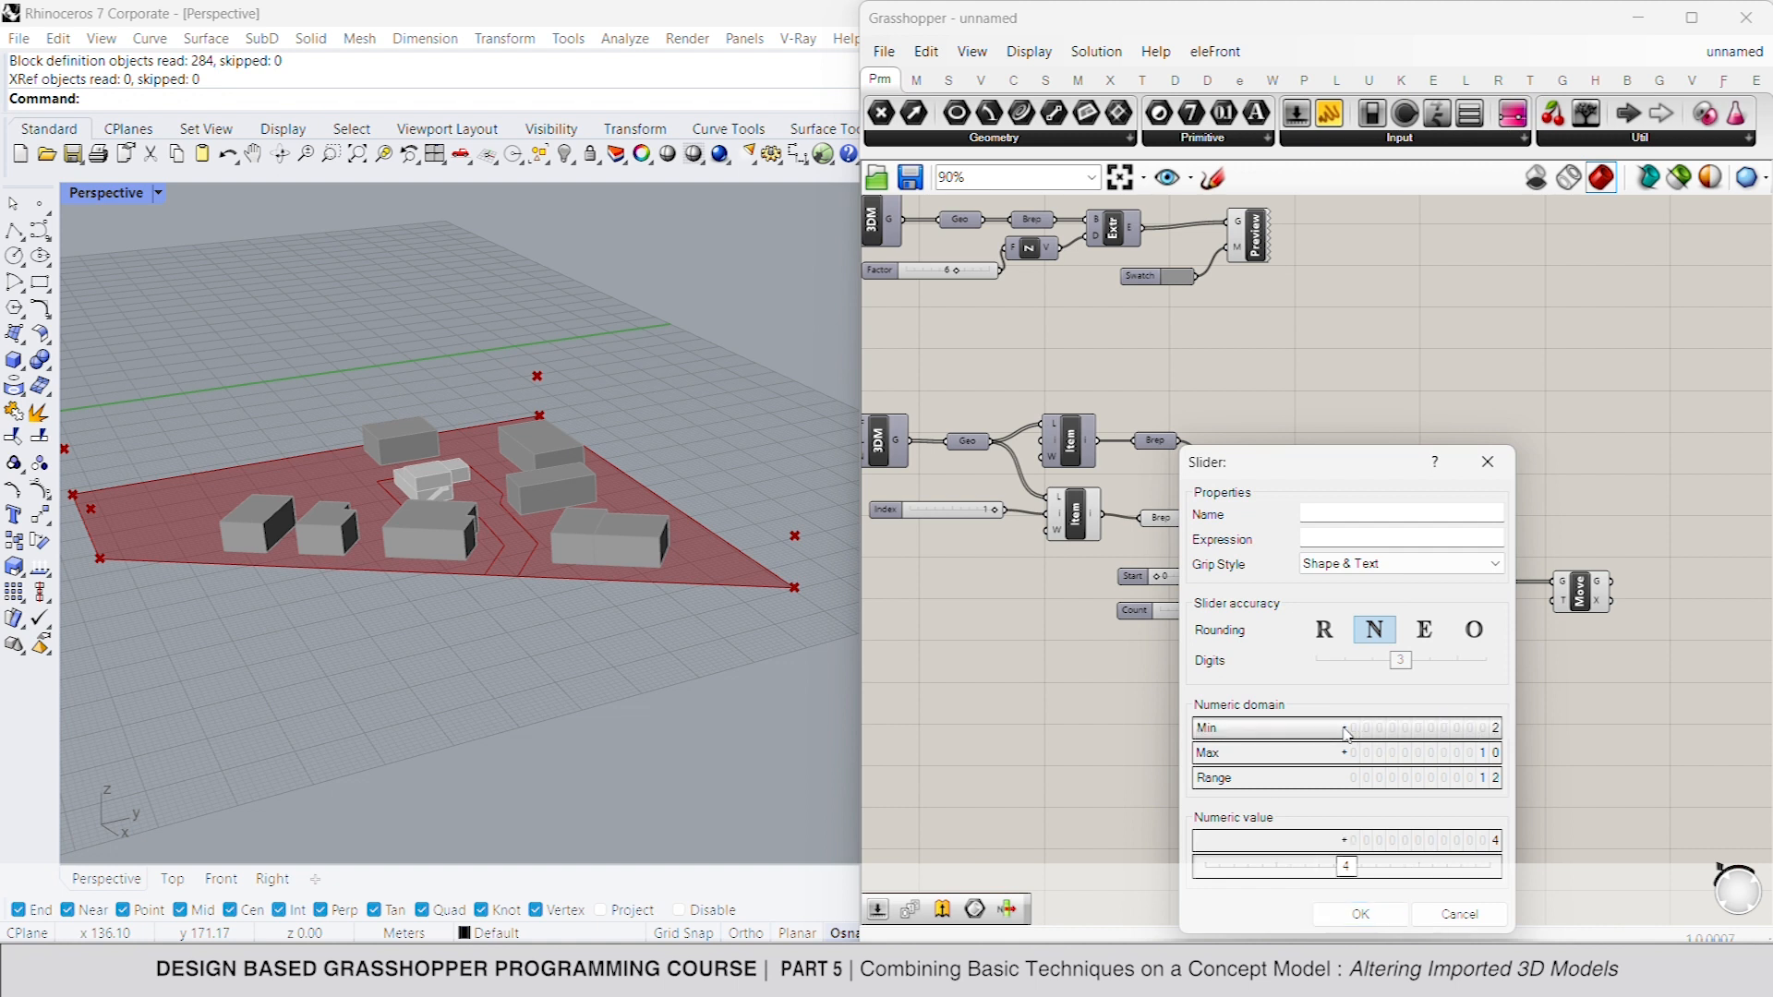
pyautogui.click(1372, 915)
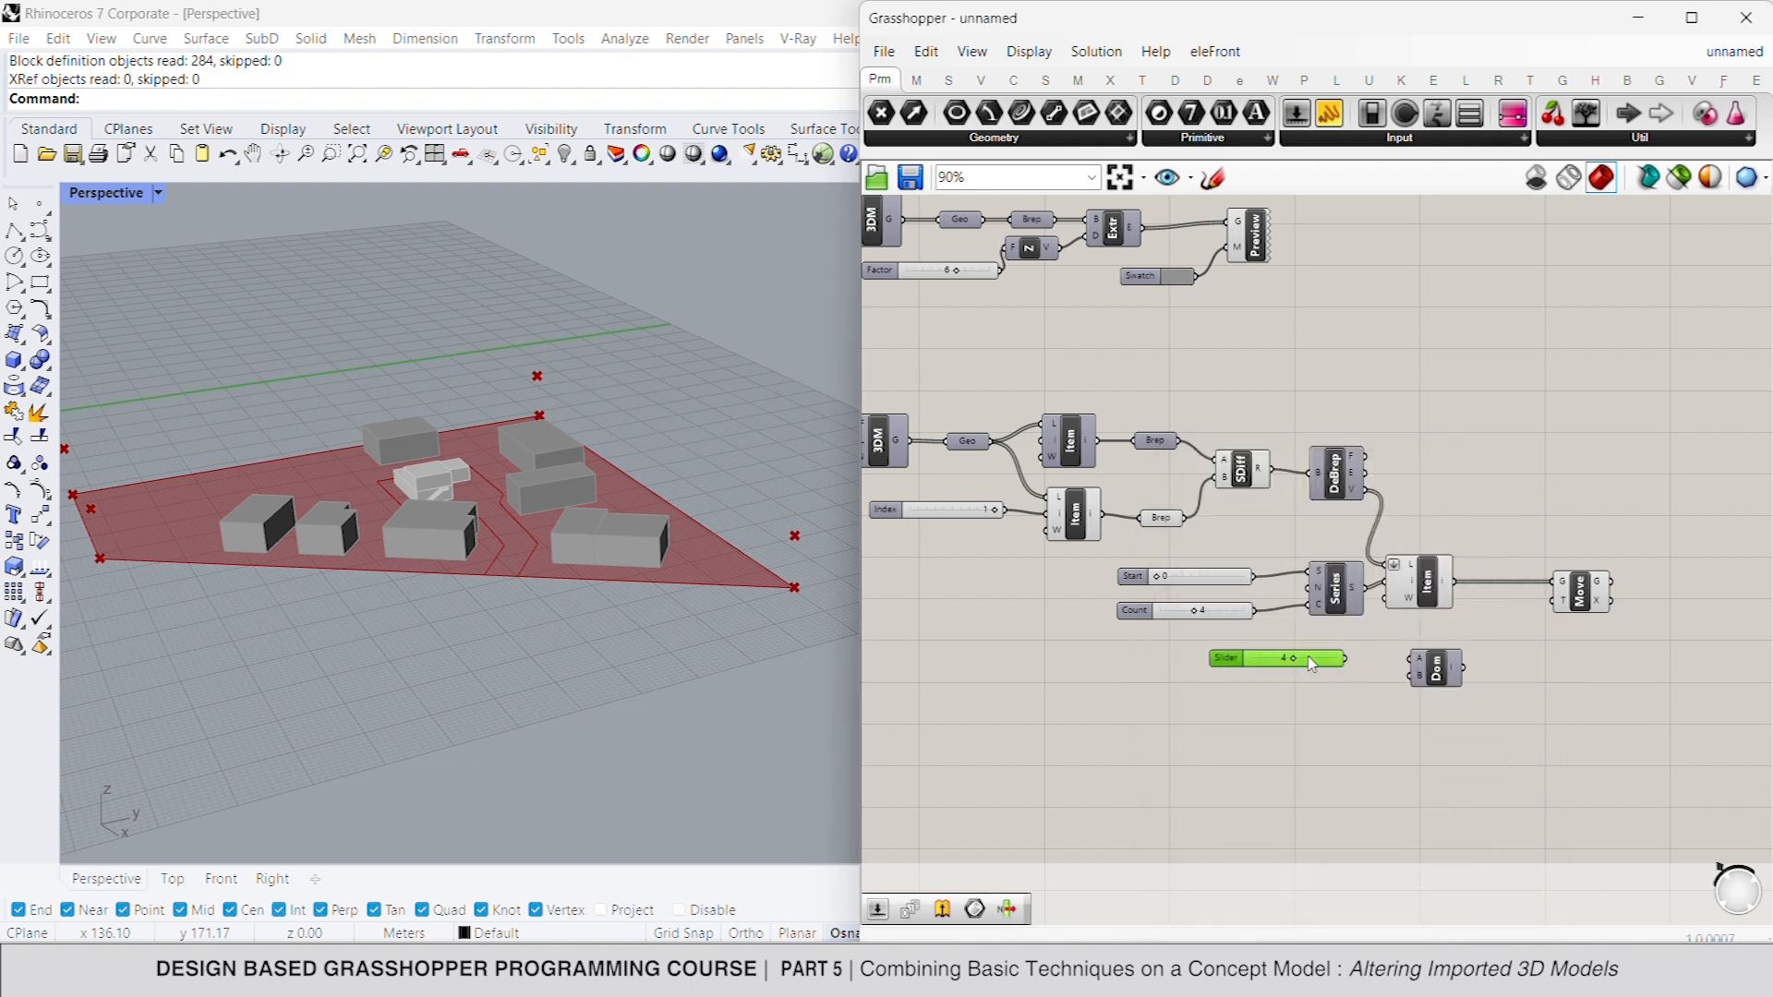
pyautogui.moveTo(1294, 660); pyautogui.dragTo(1337, 683)
# - Add a number slider of 3 and connect it as the domain end
pyautogui.doubleClick(1336, 682)
pyautogui.write('3')
pyautogui.click(1337, 681)
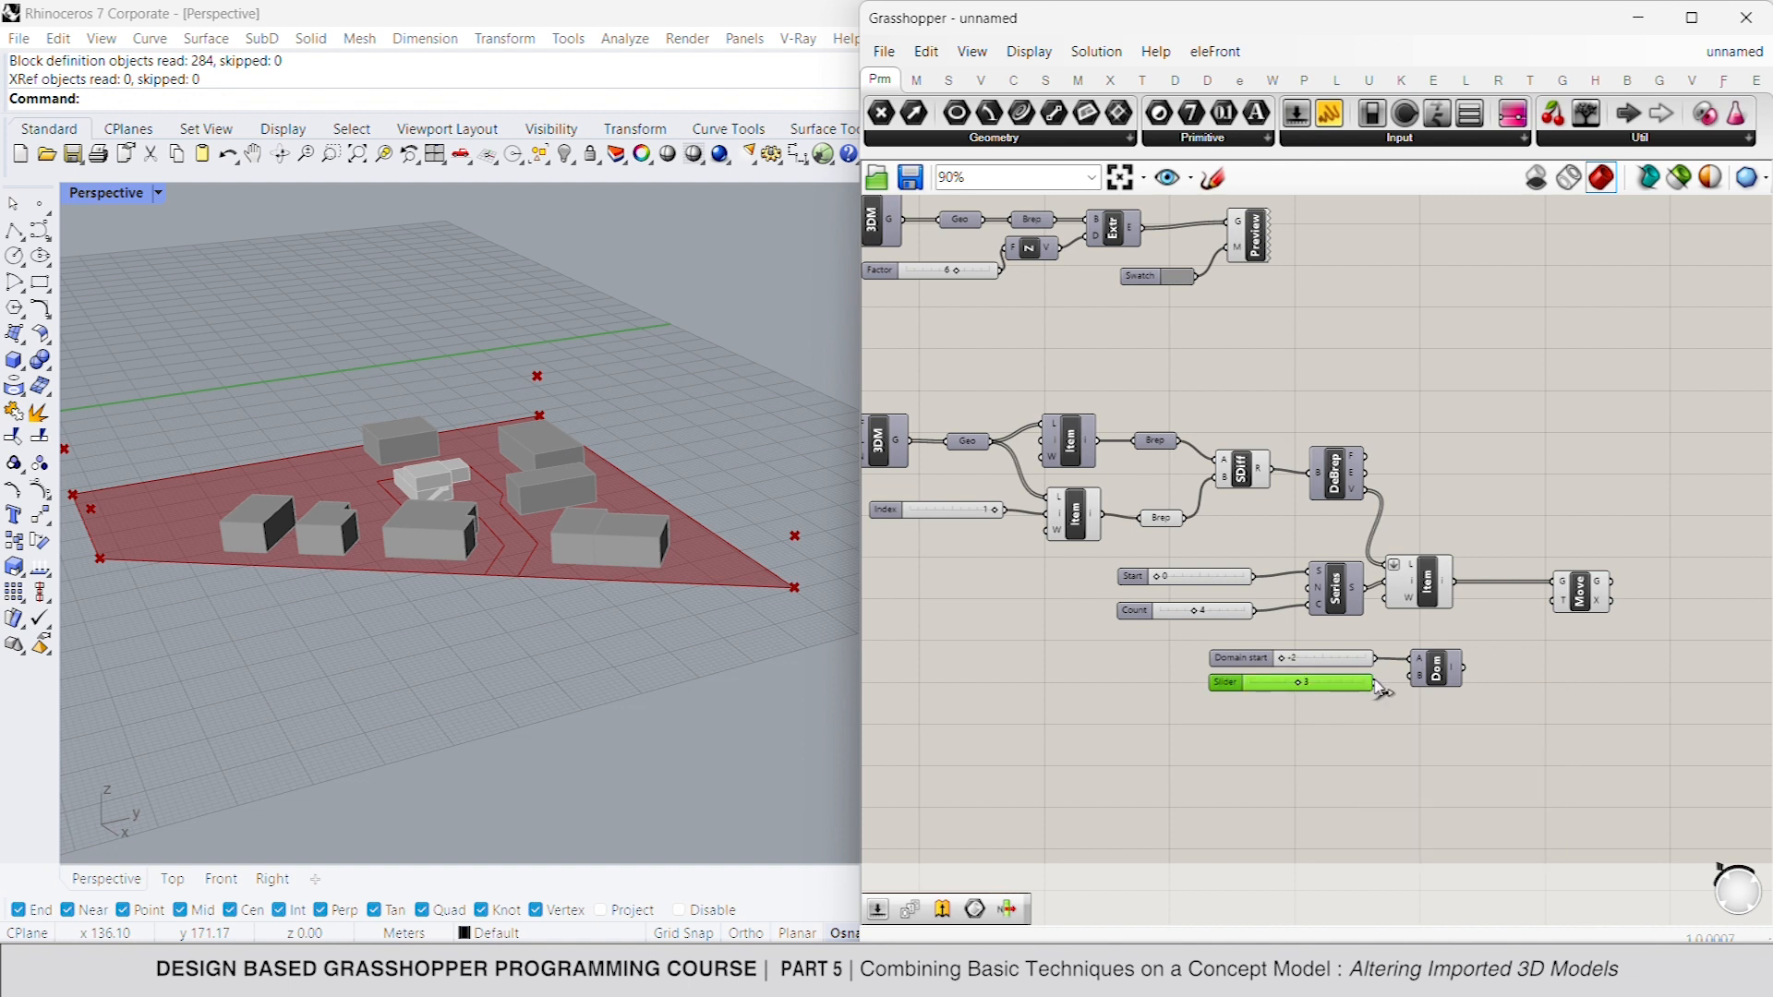
pyautogui.moveTo(1414, 686); pyautogui.dragTo(1379, 692)
# - Add a Random component and feed the constructed domain into its range input
pyautogui.doubleClick(1516, 670)
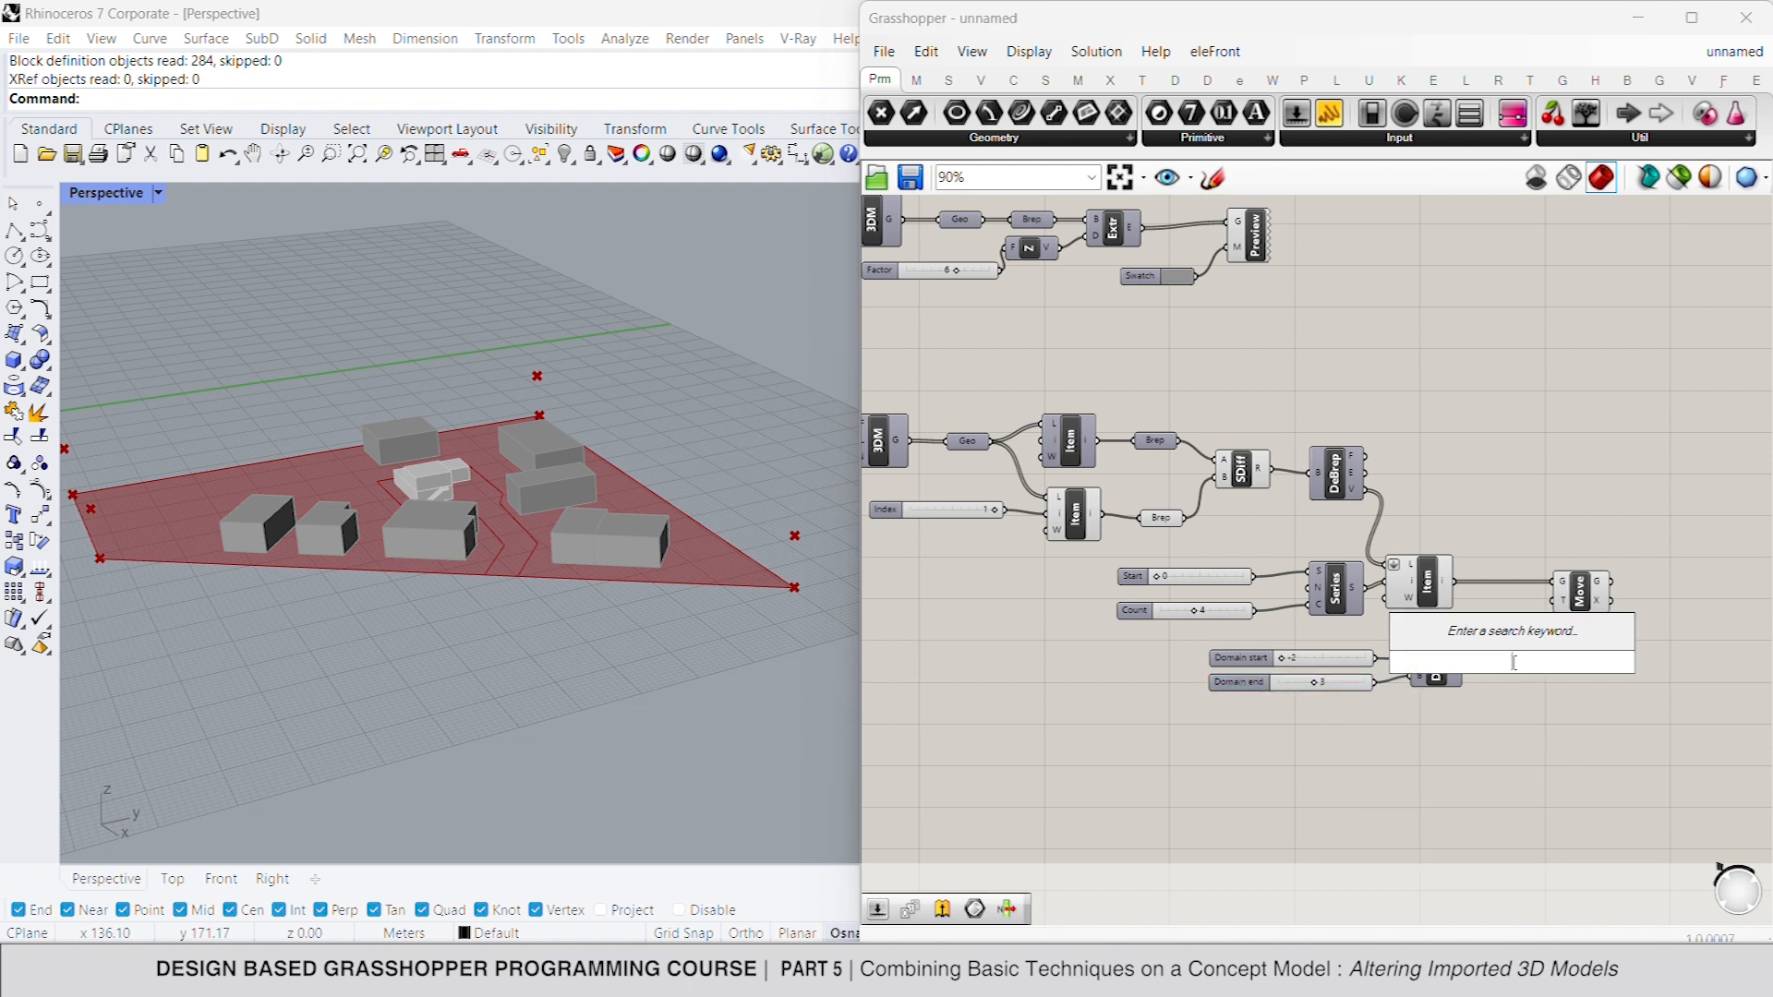
pyautogui.write('random')
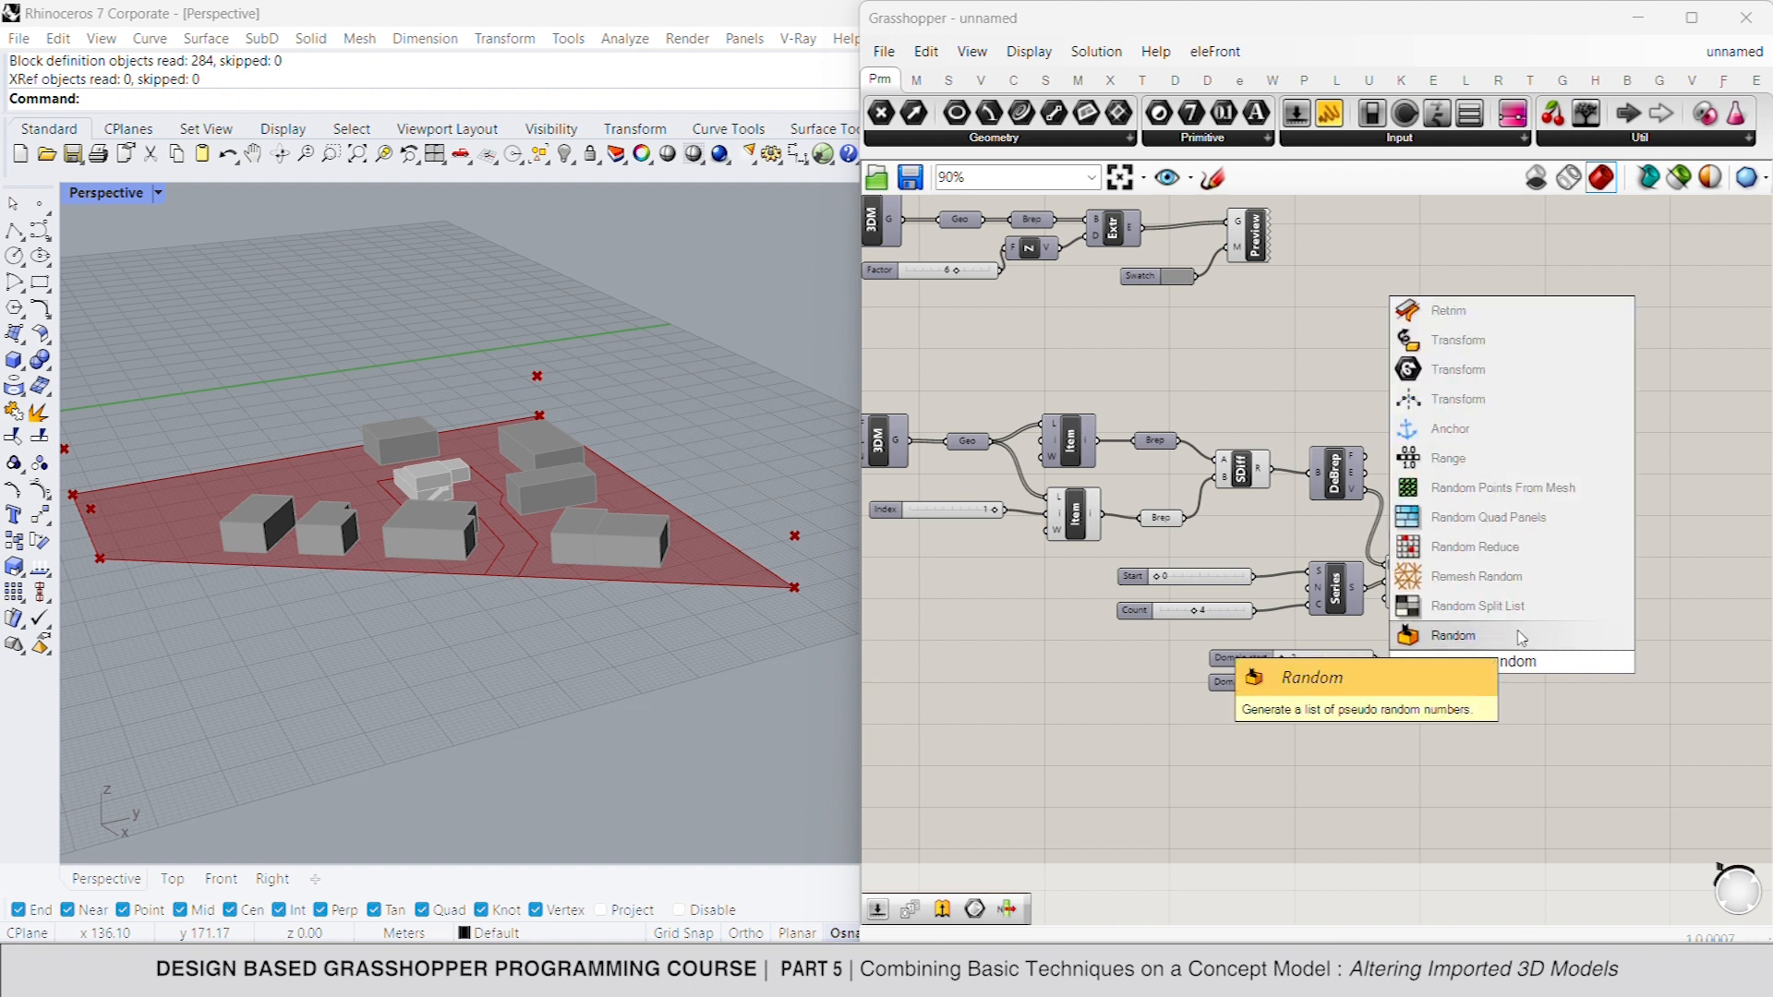
pyautogui.click(1521, 637)
pyautogui.moveTo(1528, 658); pyautogui.dragTo(1469, 679)
# - Add a number slider of 4 and connect it as the number of random values
pyautogui.doubleClick(1405, 706)
pyautogui.write('4')
pyautogui.press('Return')
pyautogui.moveTo(1534, 685); pyautogui.dragTo(1470, 716)
pyautogui.moveTo(1353, 717); pyautogui.dragTo(1338, 710)
# - Add a number slider of 50 and connect it as the seed of the Random component
pyautogui.click(1401, 751)
pyautogui.doubleClick(1400, 748)
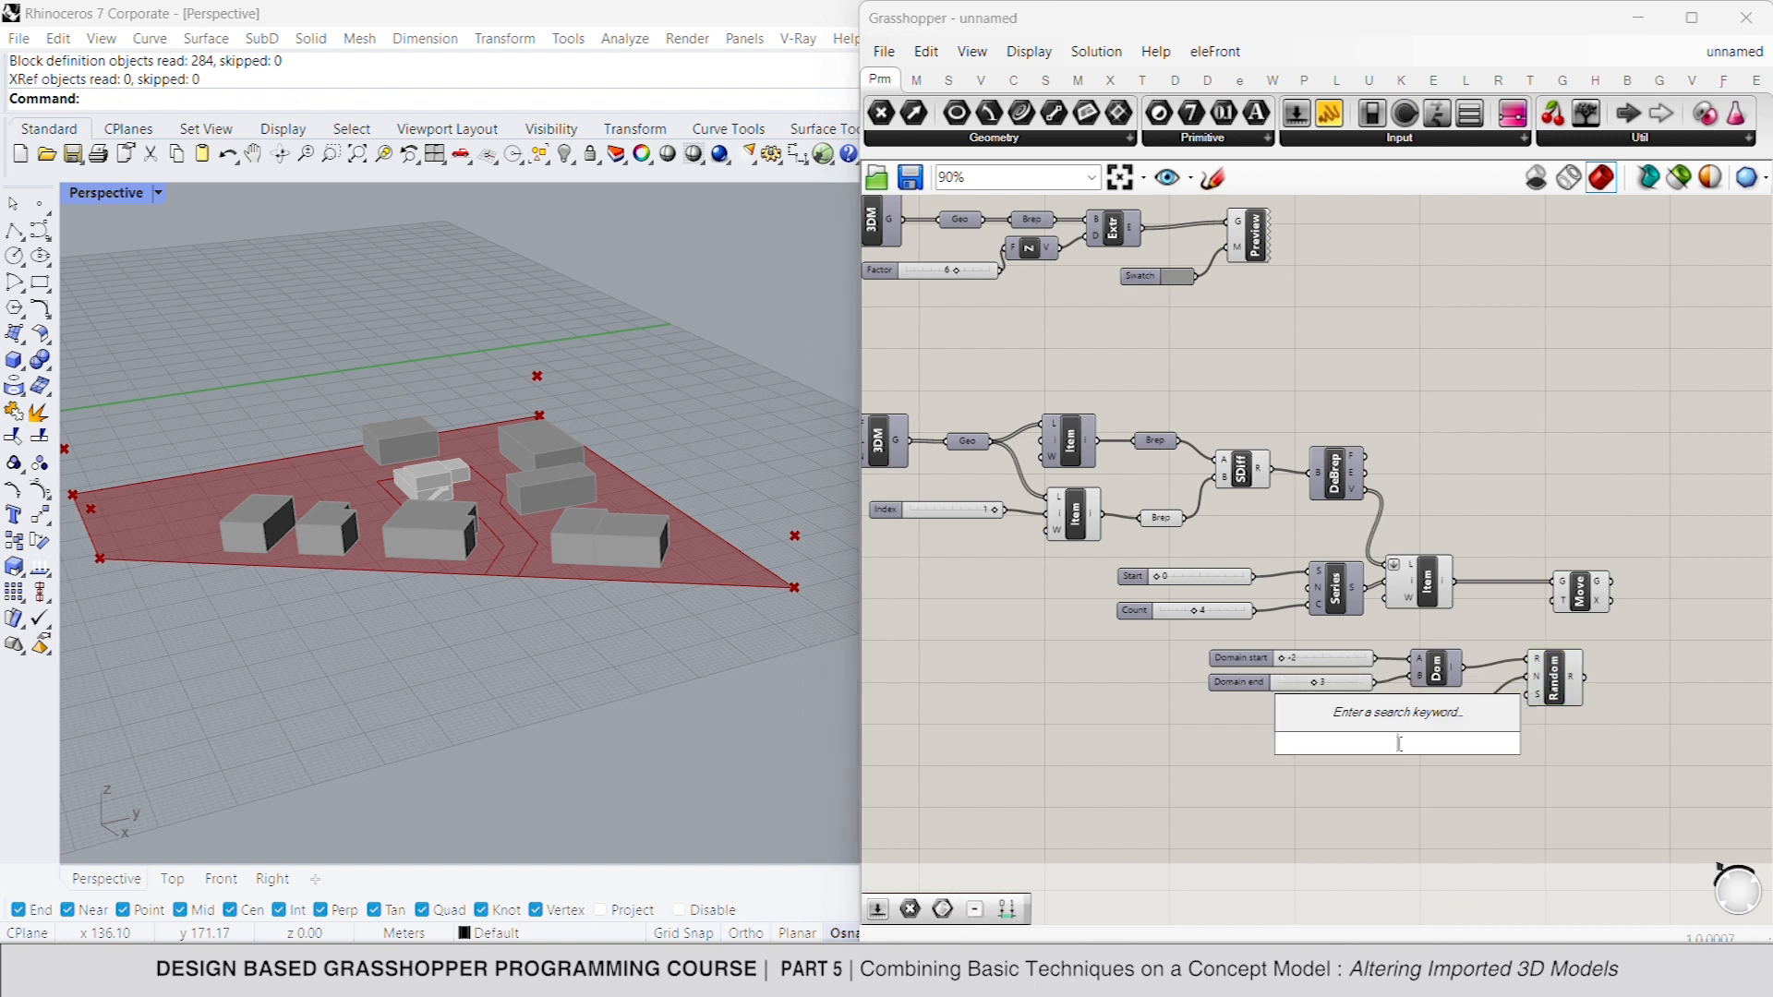
pyautogui.write('50')
pyautogui.press('Return')
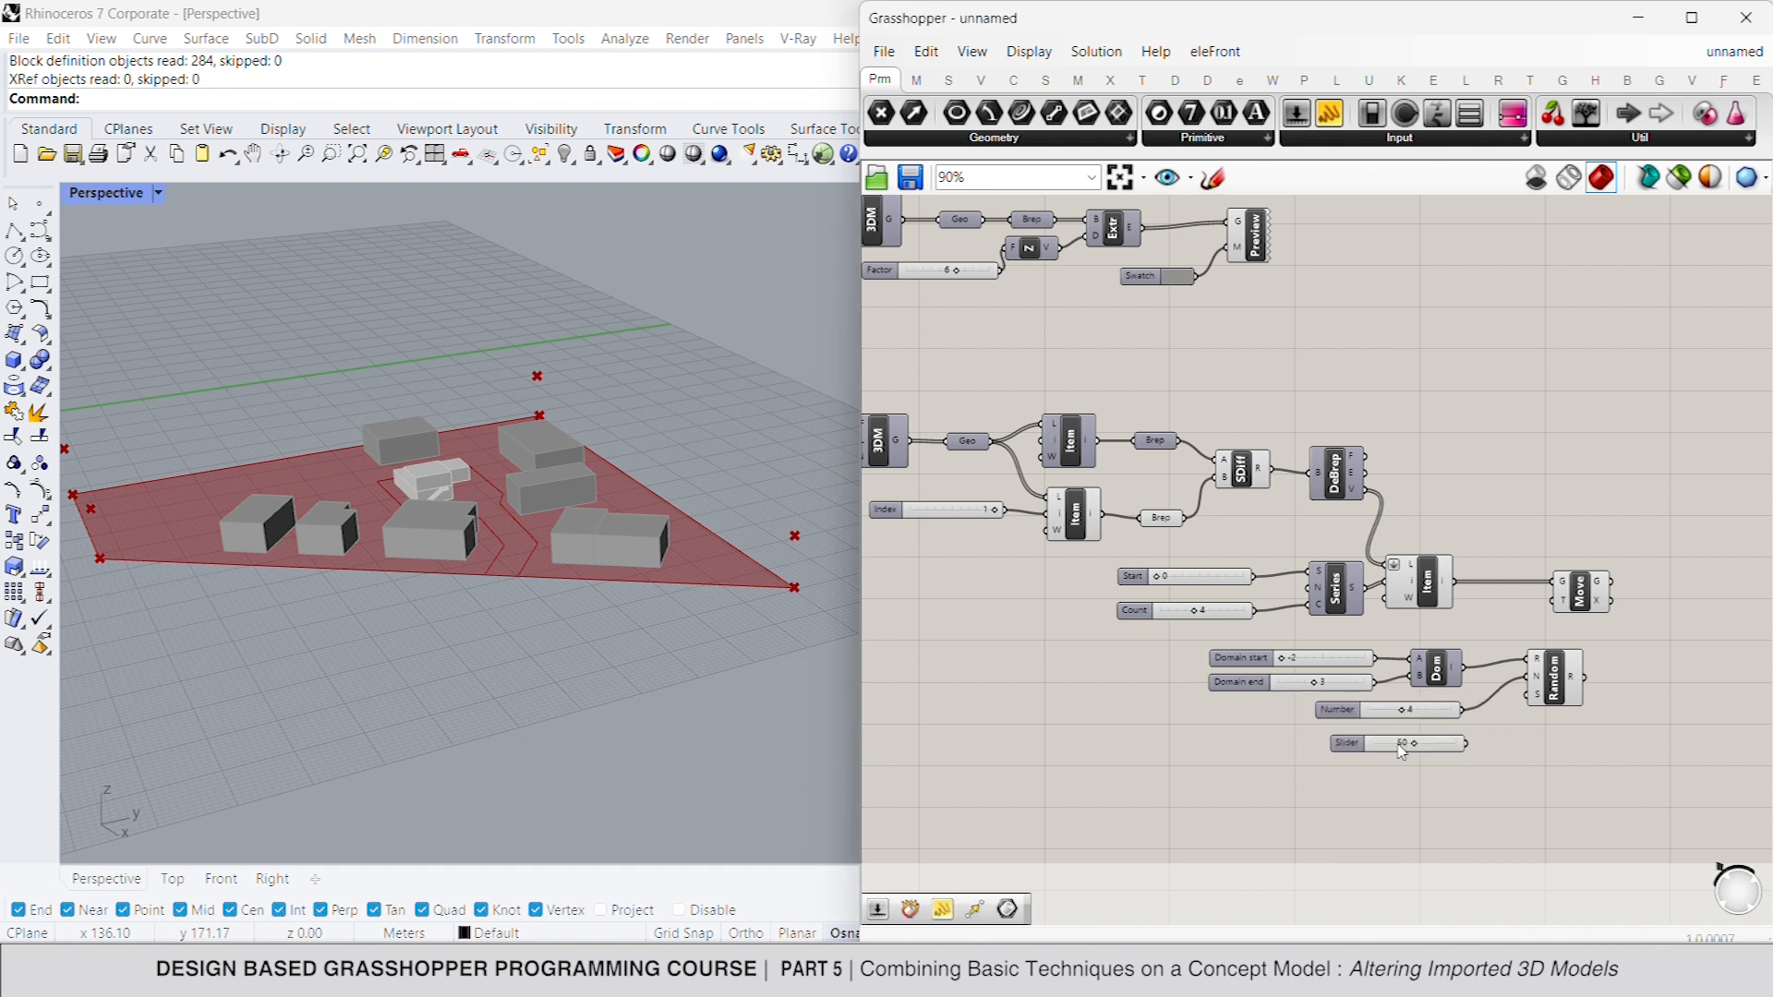
pyautogui.moveTo(1531, 701); pyautogui.dragTo(1468, 744)
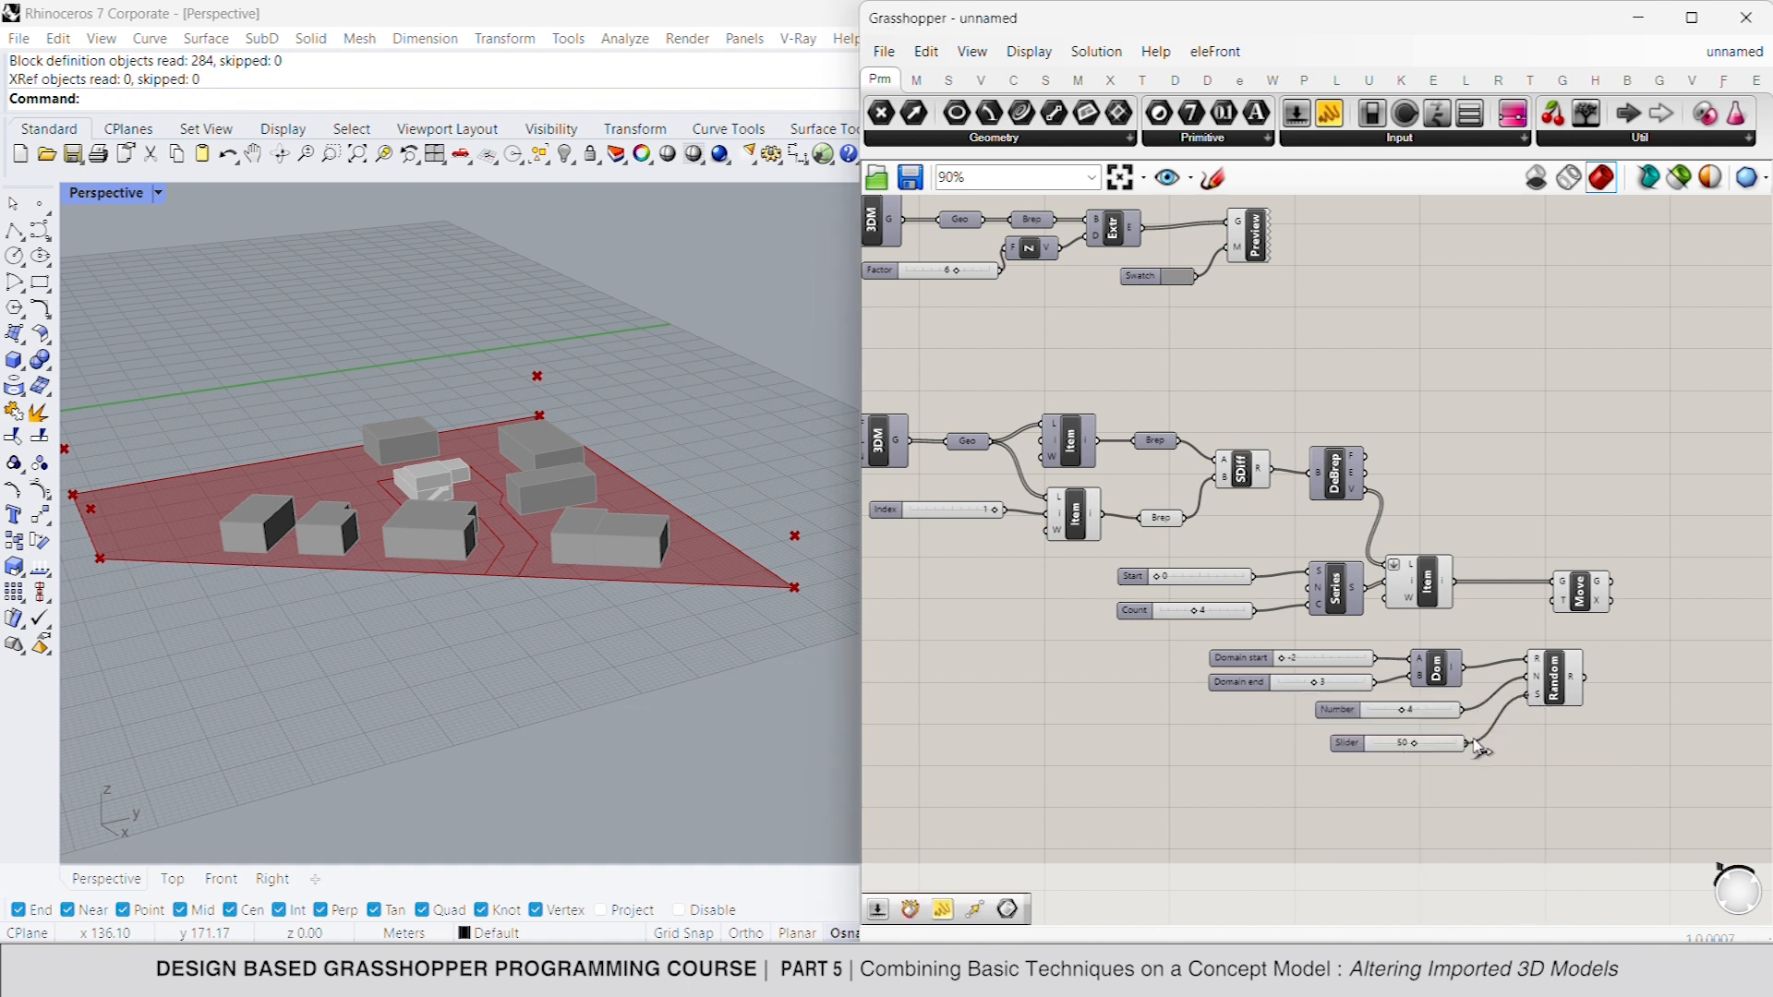
# - Attach a Panel to the Random output and read the generated values
pyautogui.doubleClick(1640, 680)
pyautogui.write('panel')
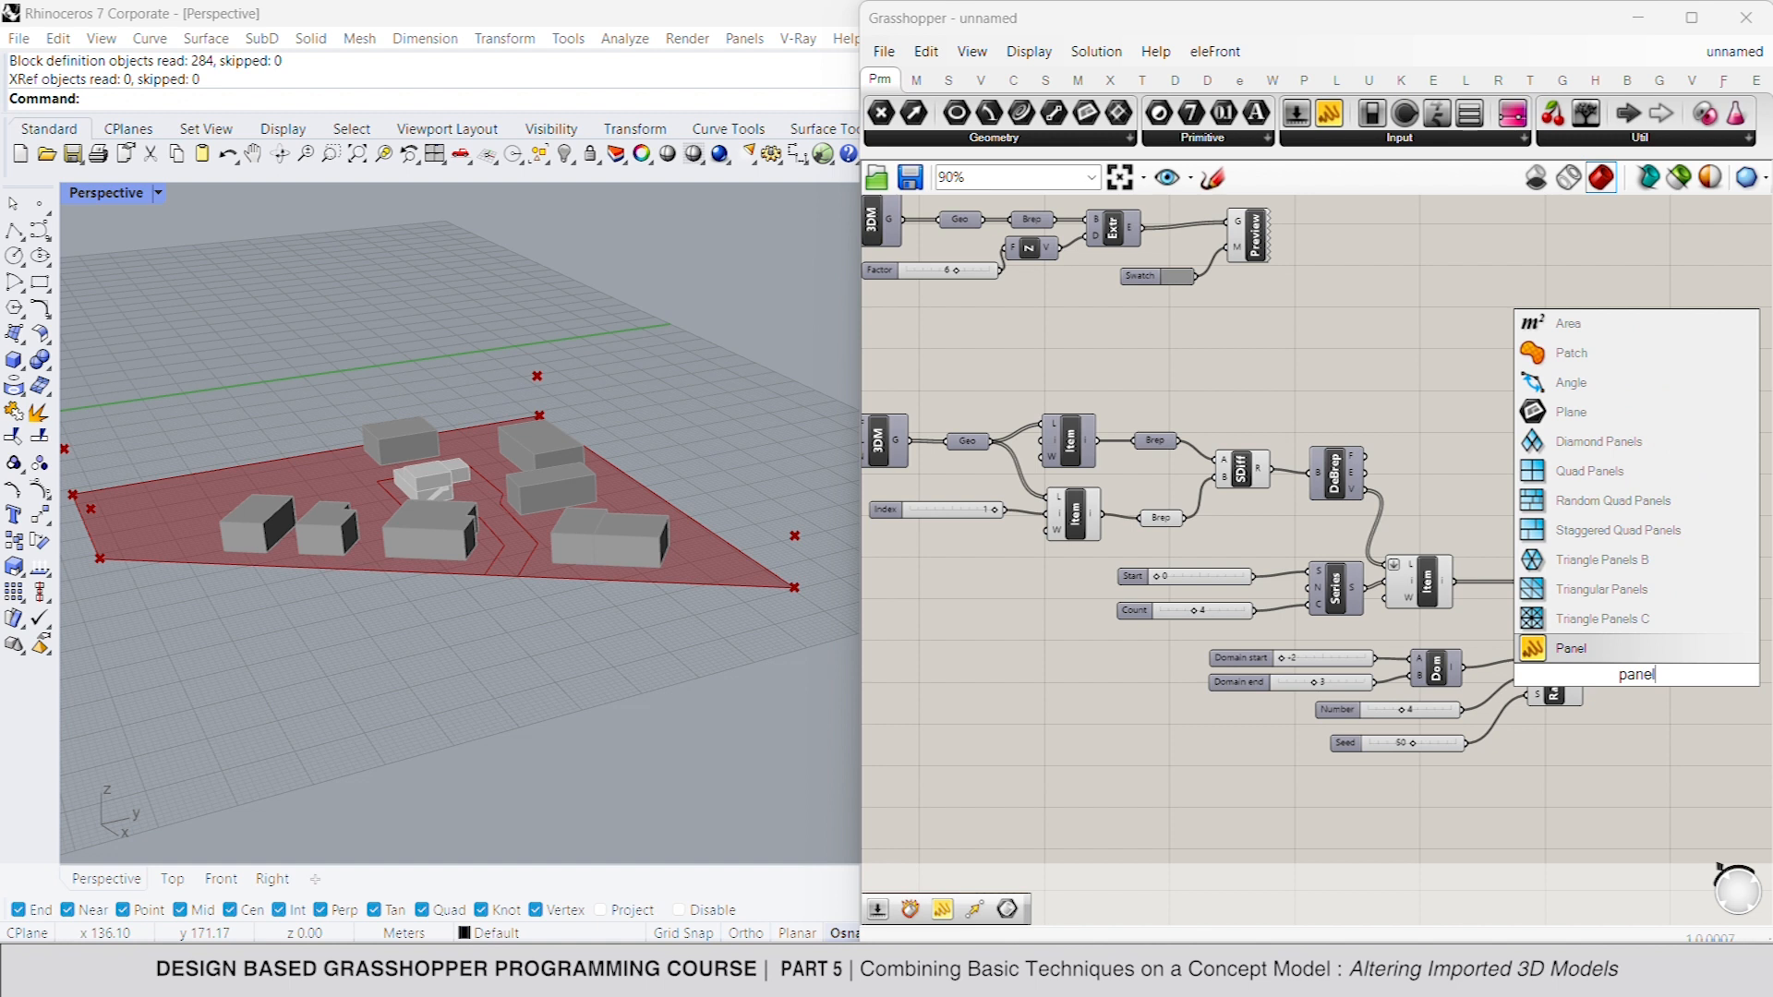
pyautogui.press('Return')
pyautogui.moveTo(1643, 676); pyautogui.dragTo(1609, 672)
pyautogui.scroll(3, 1649, 688)
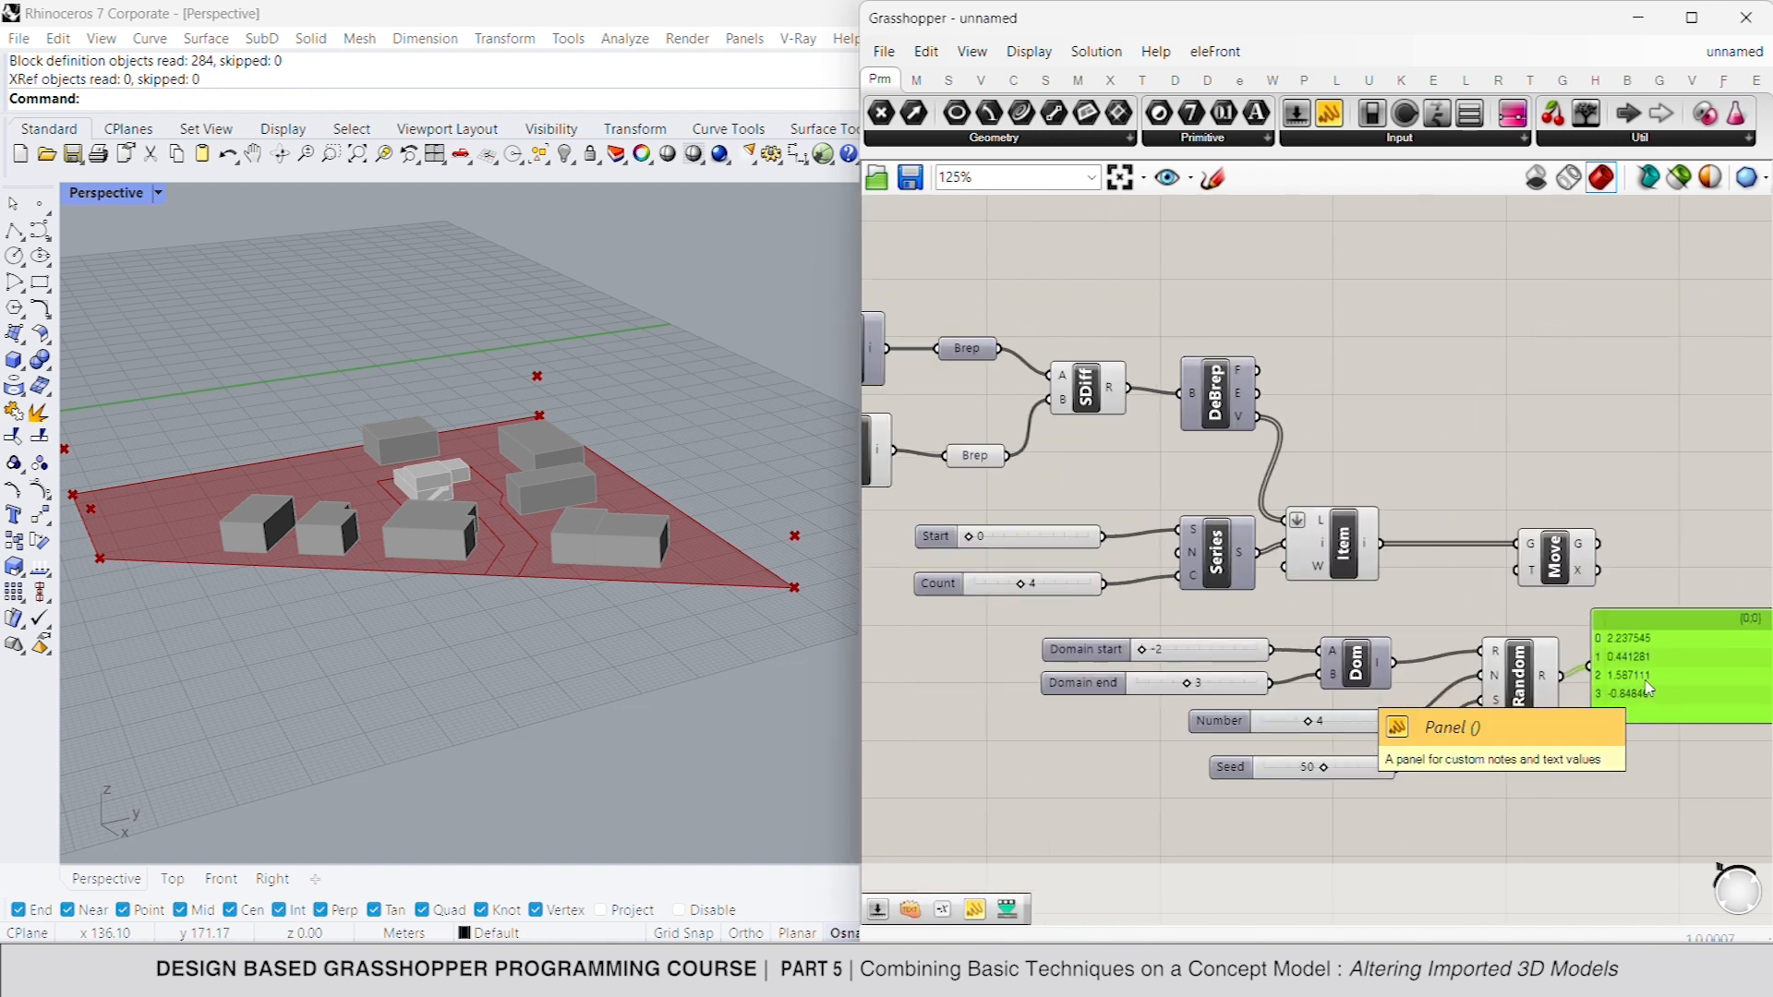
pyautogui.scroll(2, 1648, 688)
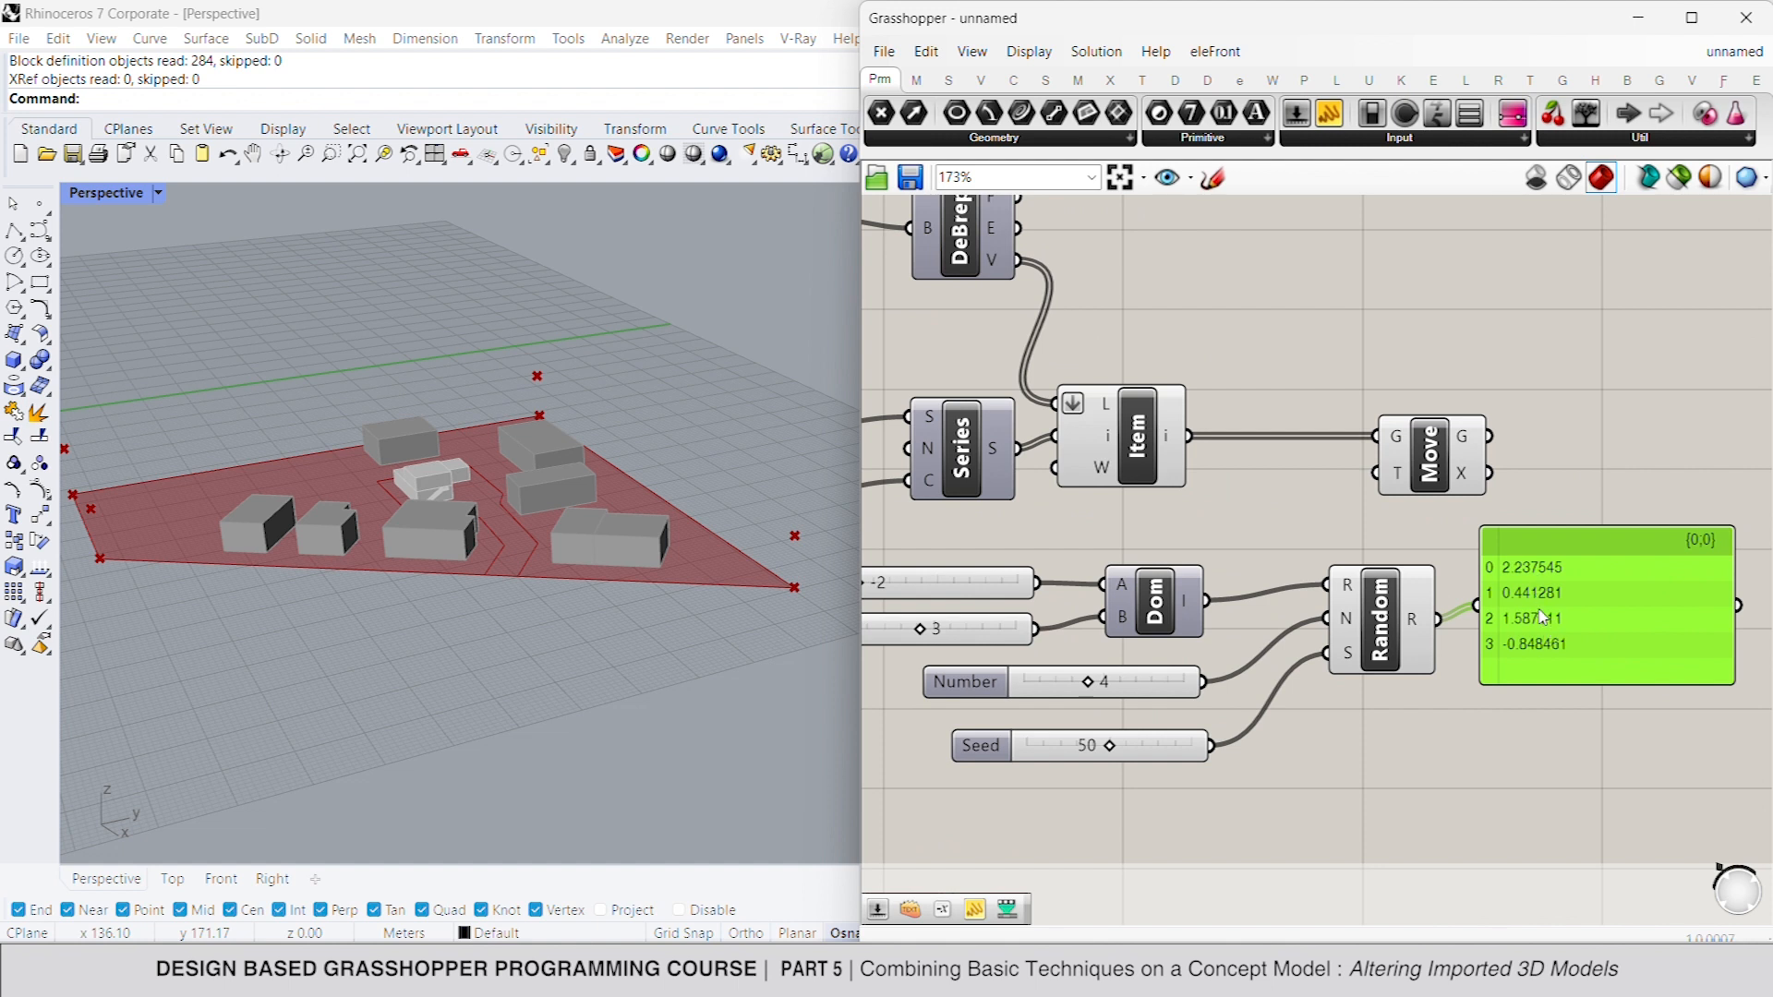
# - Set the random seed to 41 and move the panel below the Random component
pyautogui.moveTo(1108, 748); pyautogui.dragTo(1093, 755)
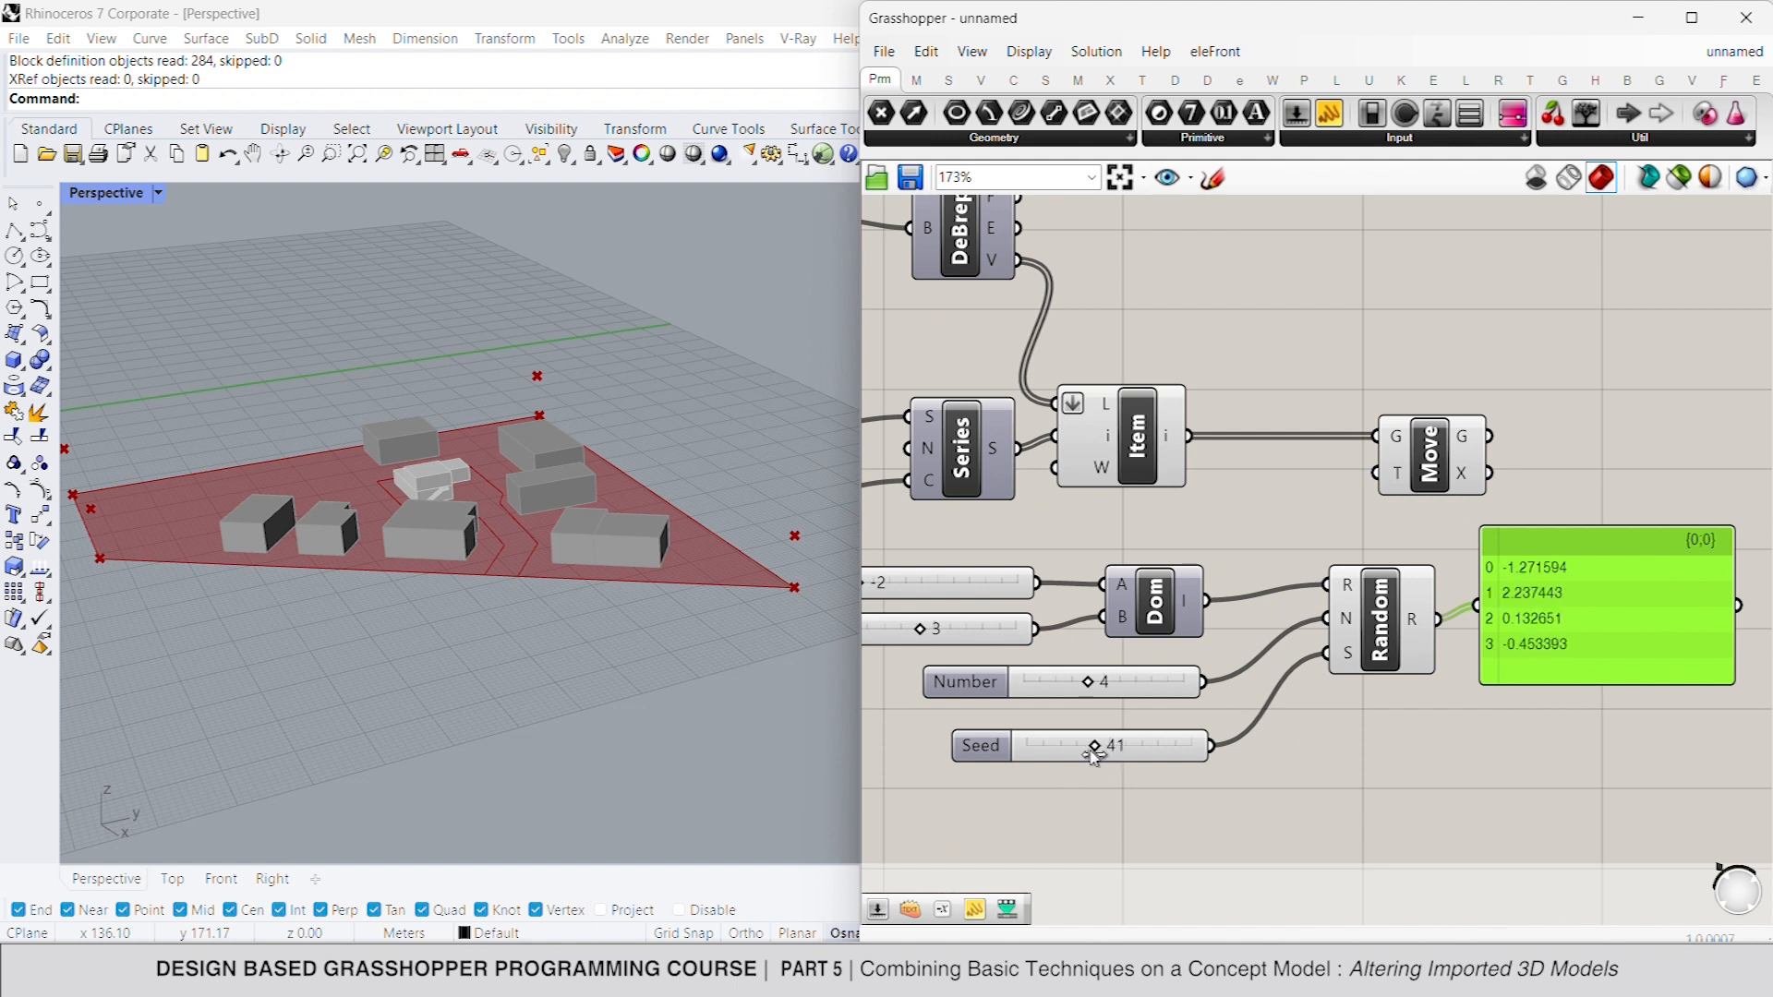
pyautogui.moveTo(1519, 631); pyautogui.dragTo(1567, 657)
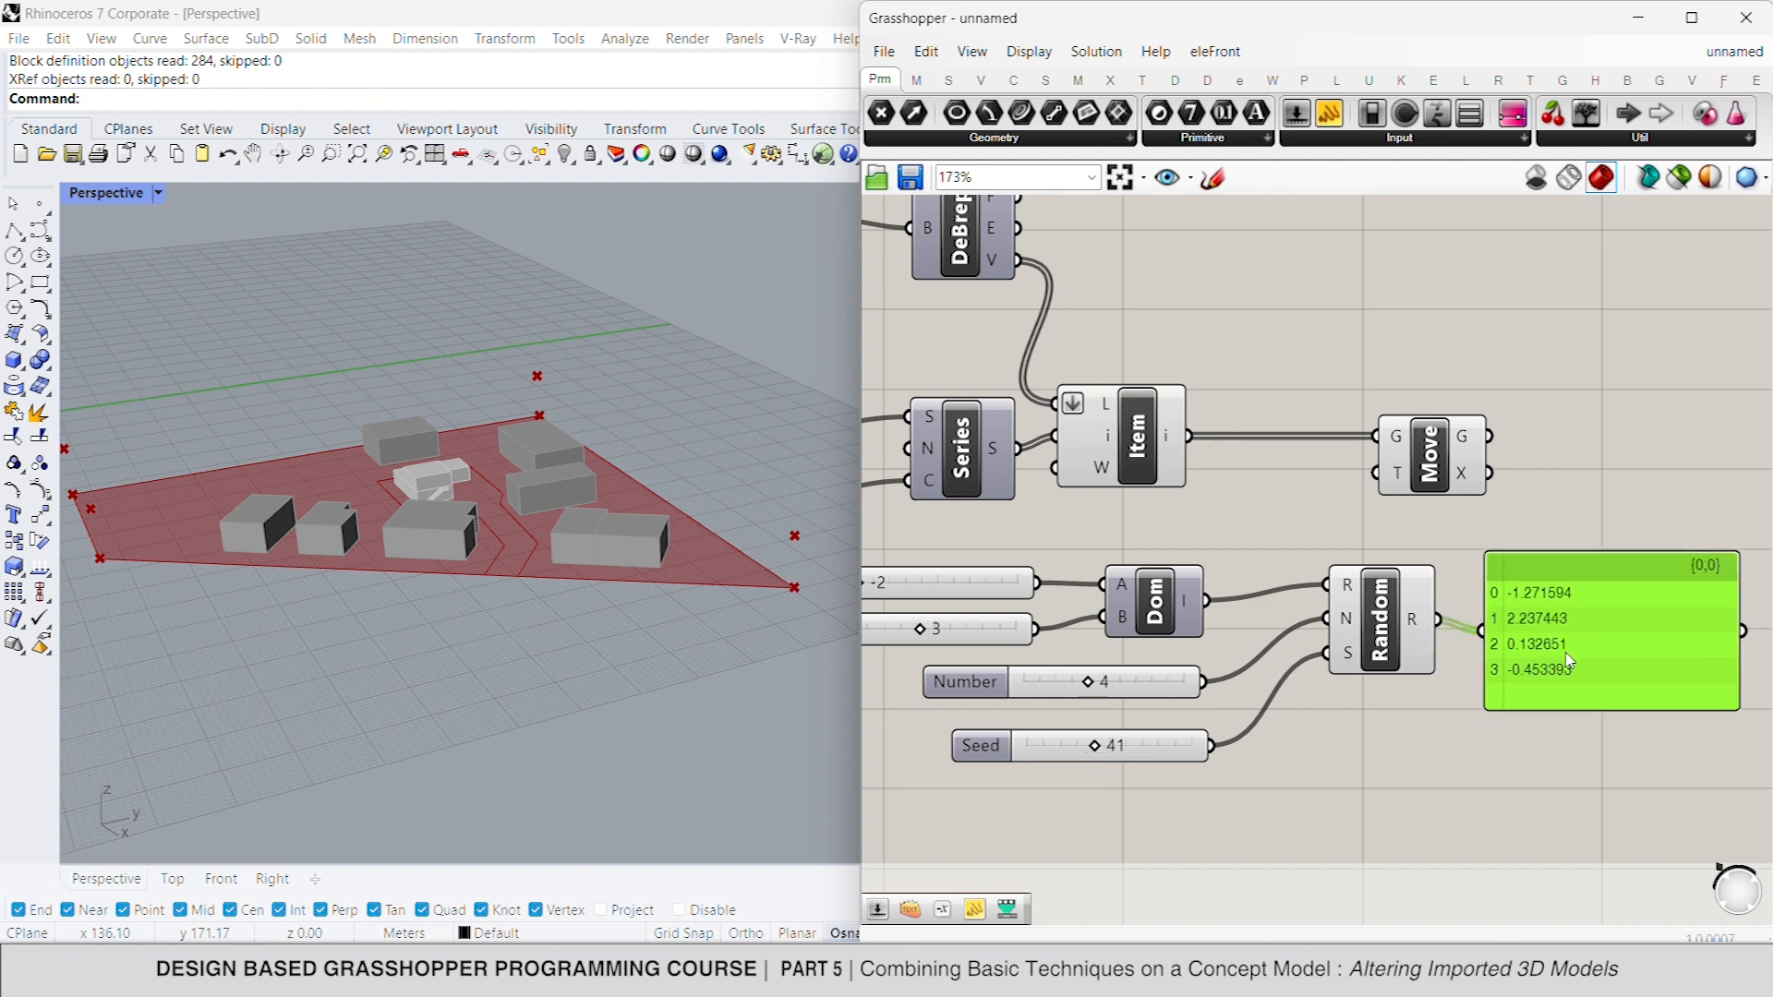
pyautogui.moveTo(1533, 591); pyautogui.dragTo(1473, 810)
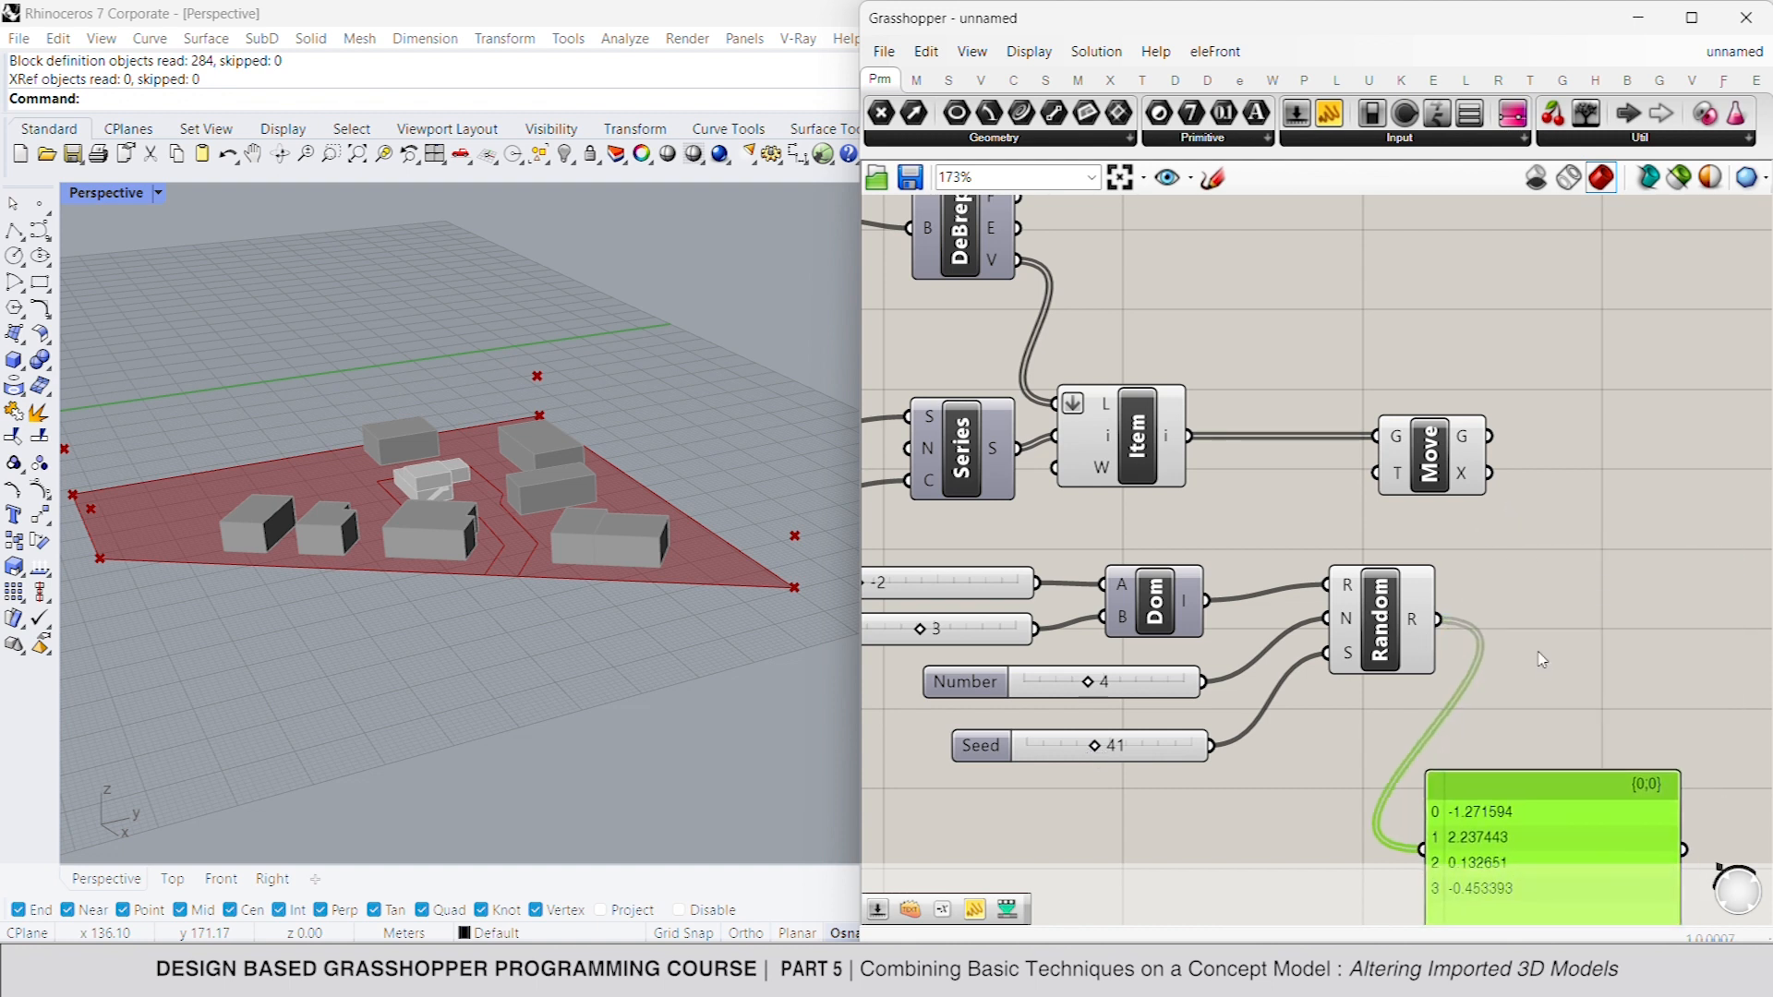
# - Add a Unit Z vector fed by the random values and connect it to the Move component's translation input
pyautogui.doubleClick(1538, 647)
pyautogui.write('z')
pyautogui.press('Return')
pyautogui.moveTo(1487, 651); pyautogui.dragTo(1438, 619)
pyautogui.moveTo(1589, 650); pyautogui.dragTo(1612, 496)
pyautogui.click(1432, 473)
# - Delete the panel attached to the Random output
pyautogui.scroll(-2, 1442, 543)
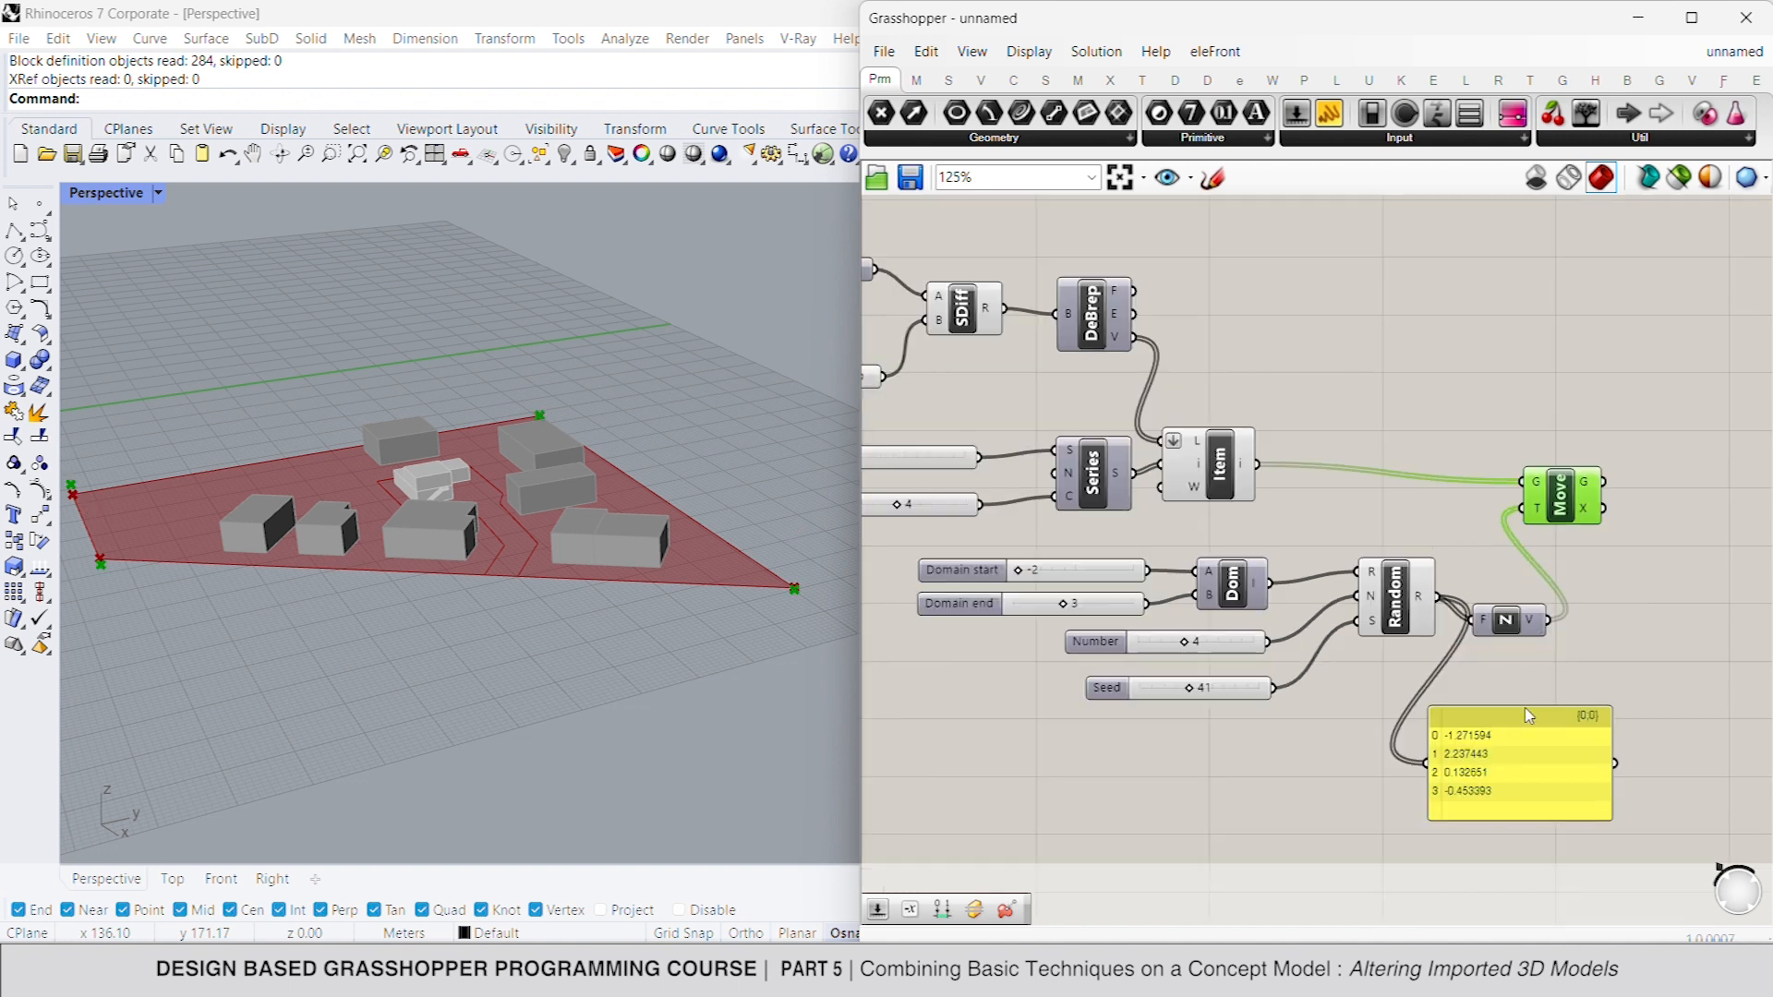
pyautogui.click(1526, 758)
pyautogui.press('Delete')
# - Turn off the preview of the List Item that selects the vertices
pyautogui.click(1224, 475)
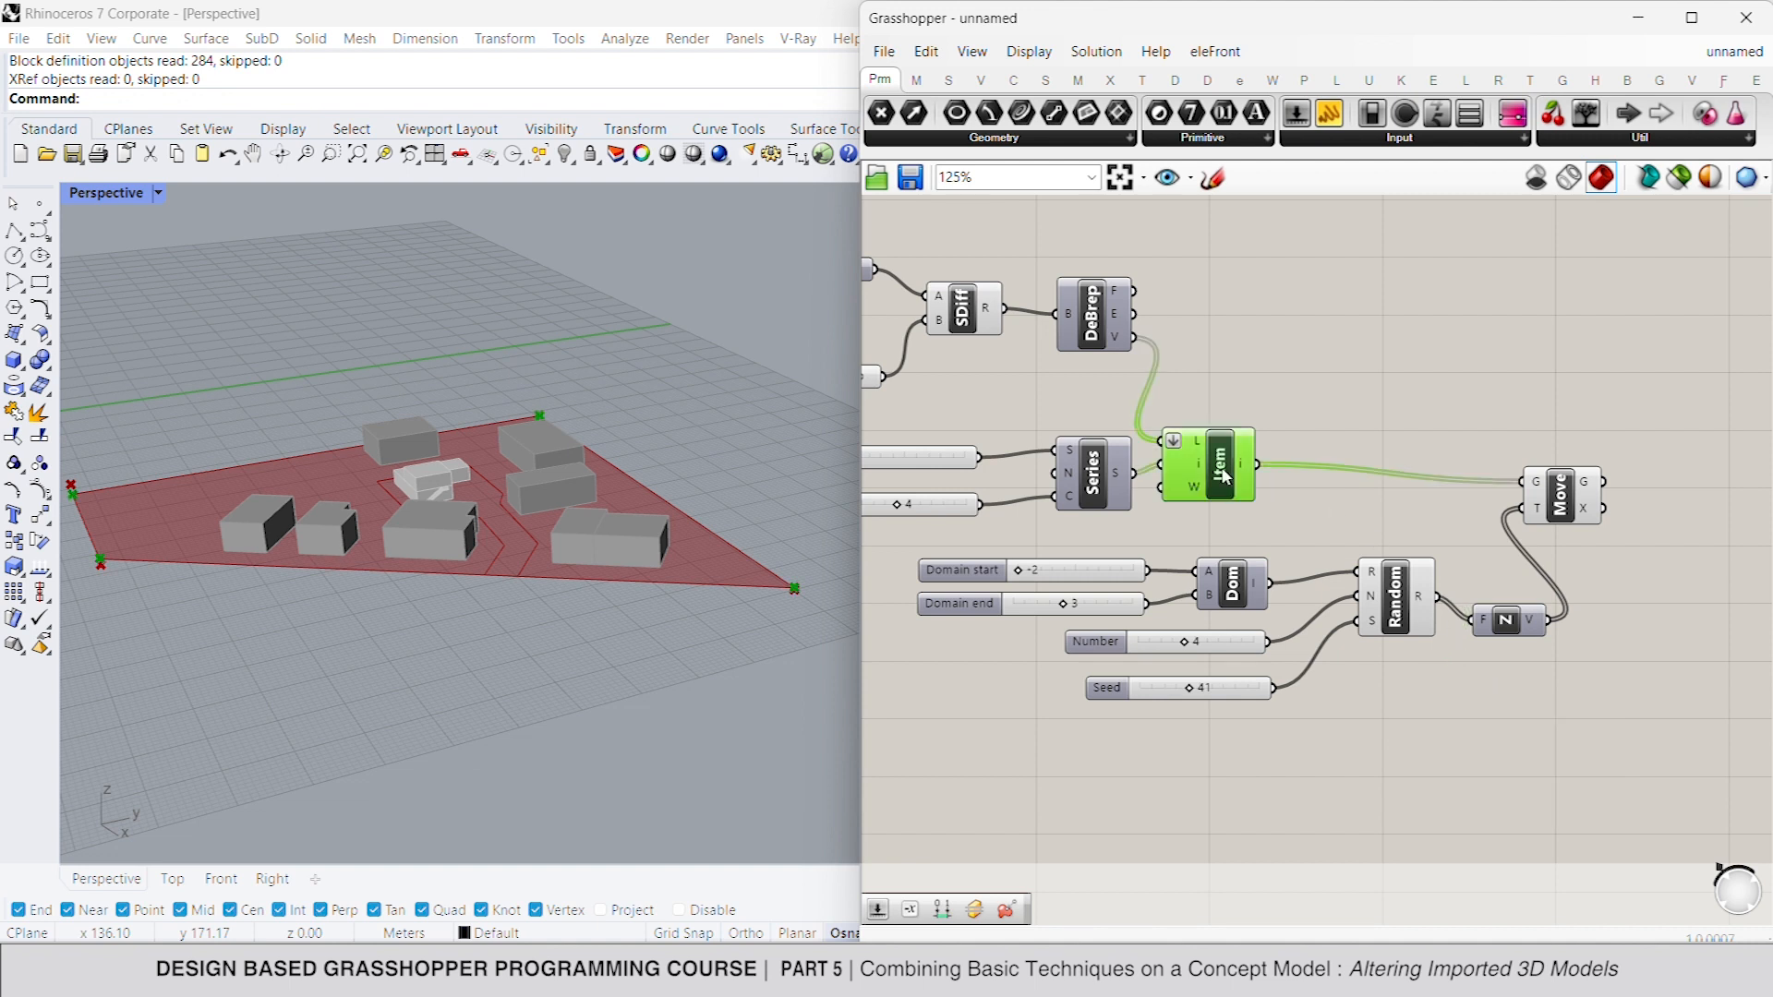
pyautogui.rightClick(1281, 398)
pyautogui.click(1341, 422)
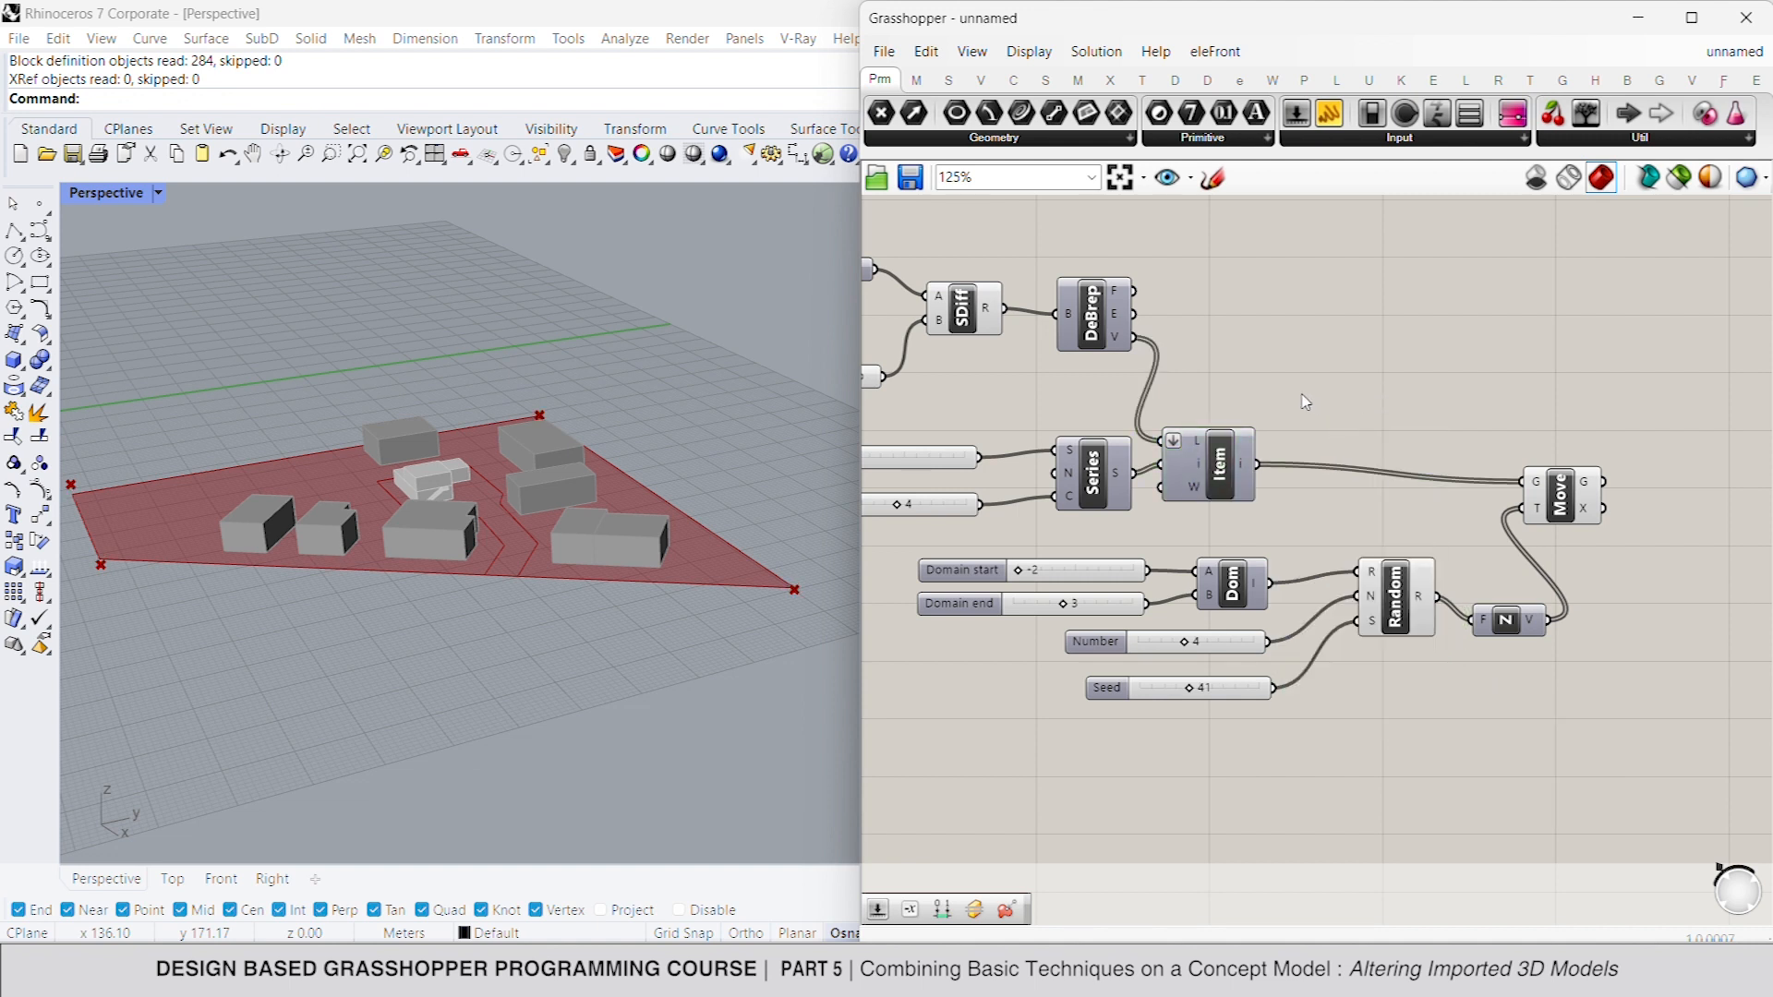
pyautogui.click(1587, 487)
# - Duplicate Deconstruct Brep for the subtracted Brep and collect its vertices with the moved vertices in a Point parameter
pyautogui.scroll(-2, 1459, 491)
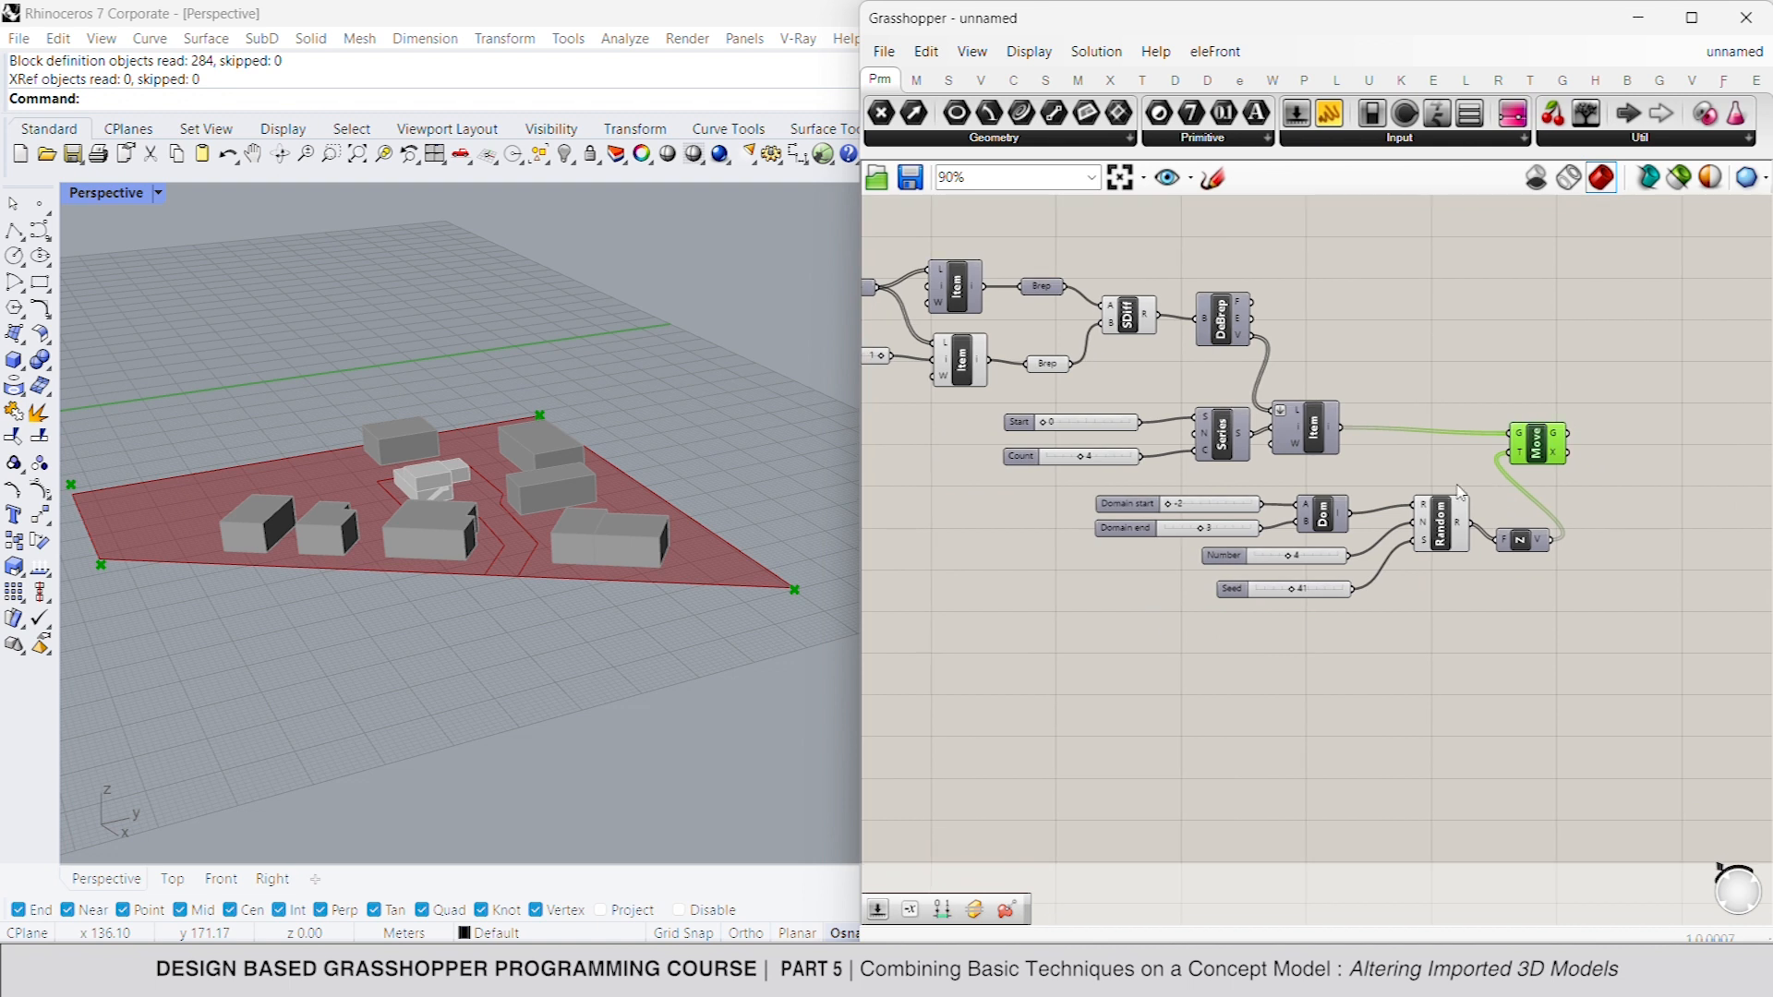
pyautogui.keyDown('alt'); pyautogui.moveTo(1233, 326); pyautogui.dragTo(1283, 691); pyautogui.keyUp('alt')
pyautogui.click(1369, 709)
pyautogui.moveTo(882, 113); pyautogui.dragTo(1615, 668)
pyautogui.click(1616, 455)
pyautogui.moveTo(1577, 445); pyautogui.dragTo(1587, 661)
pyautogui.moveTo(1555, 449); pyautogui.dragTo(1390, 370, button='right')
# - Turn off the preview of the Move component
pyautogui.click(1388, 367)
pyautogui.middleClick(1446, 315)
pyautogui.click(1485, 354)
pyautogui.click(1543, 367)
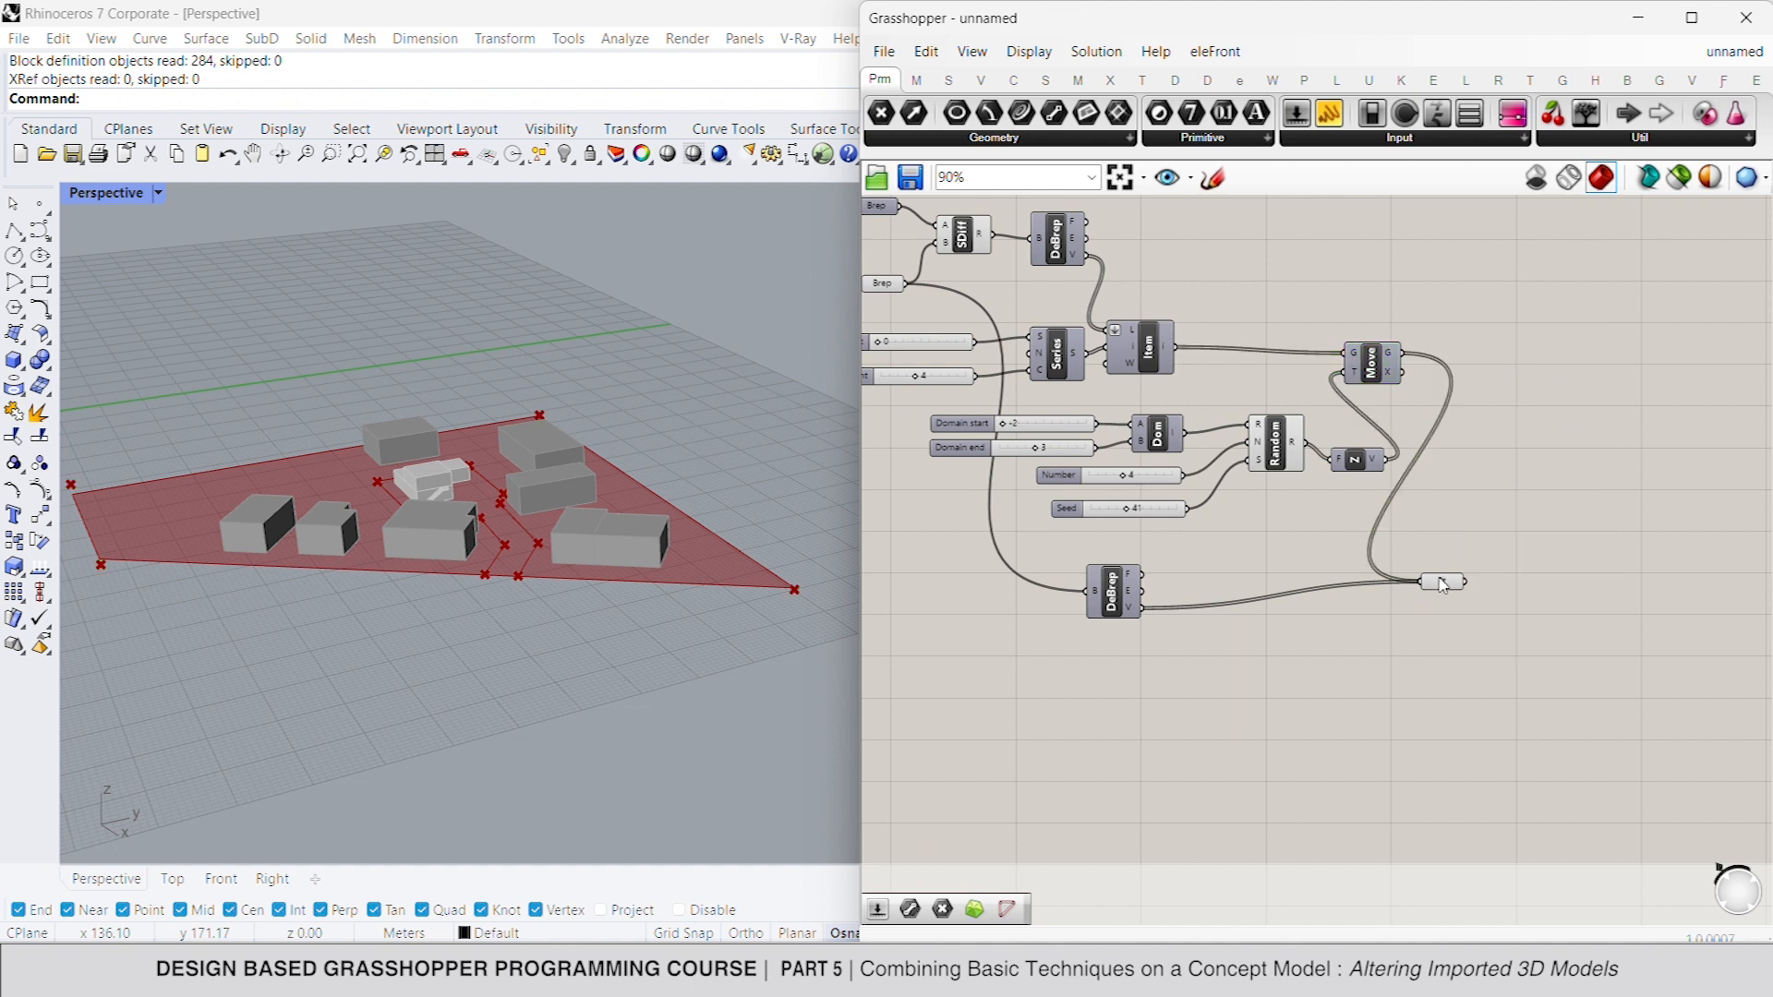
# - Add a Delaunay Mesh component and feed the collected points into its points input
pyautogui.doubleClick(1525, 590)
pyautogui.write('de')
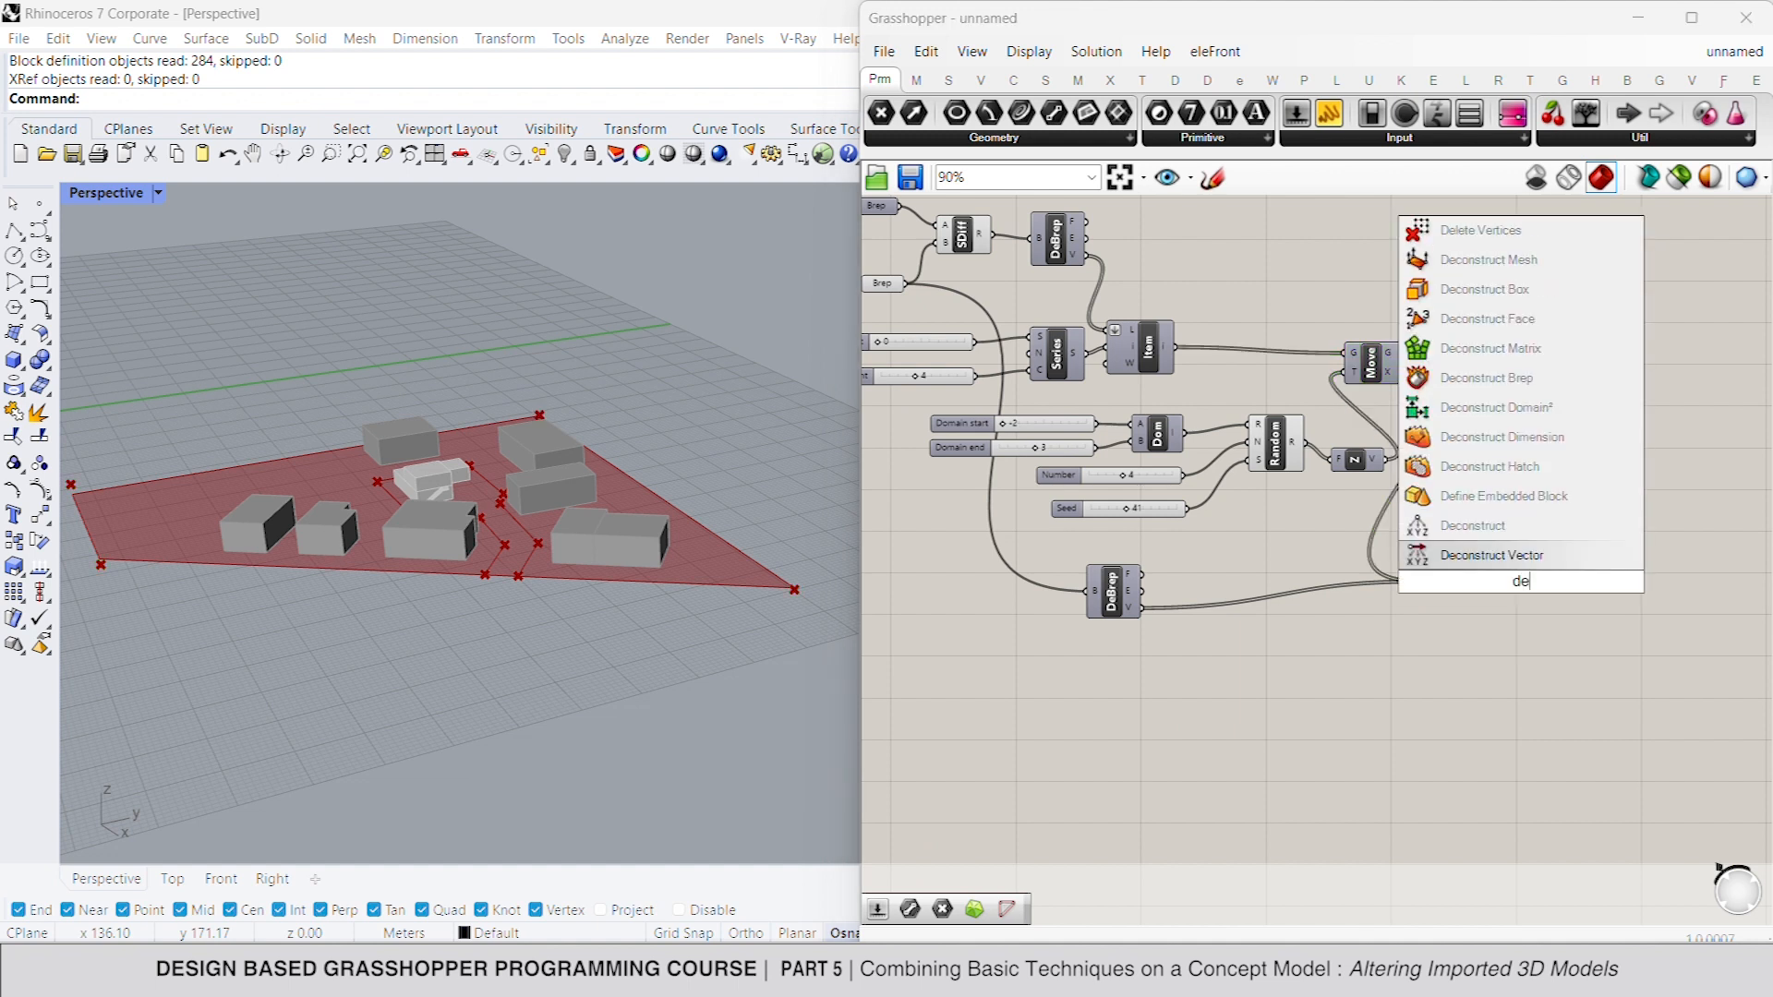
pyautogui.write('l')
pyautogui.click(1515, 563)
pyautogui.moveTo(1521, 578); pyautogui.dragTo(1467, 584)
pyautogui.click(1559, 599)
pyautogui.moveTo(1577, 599)
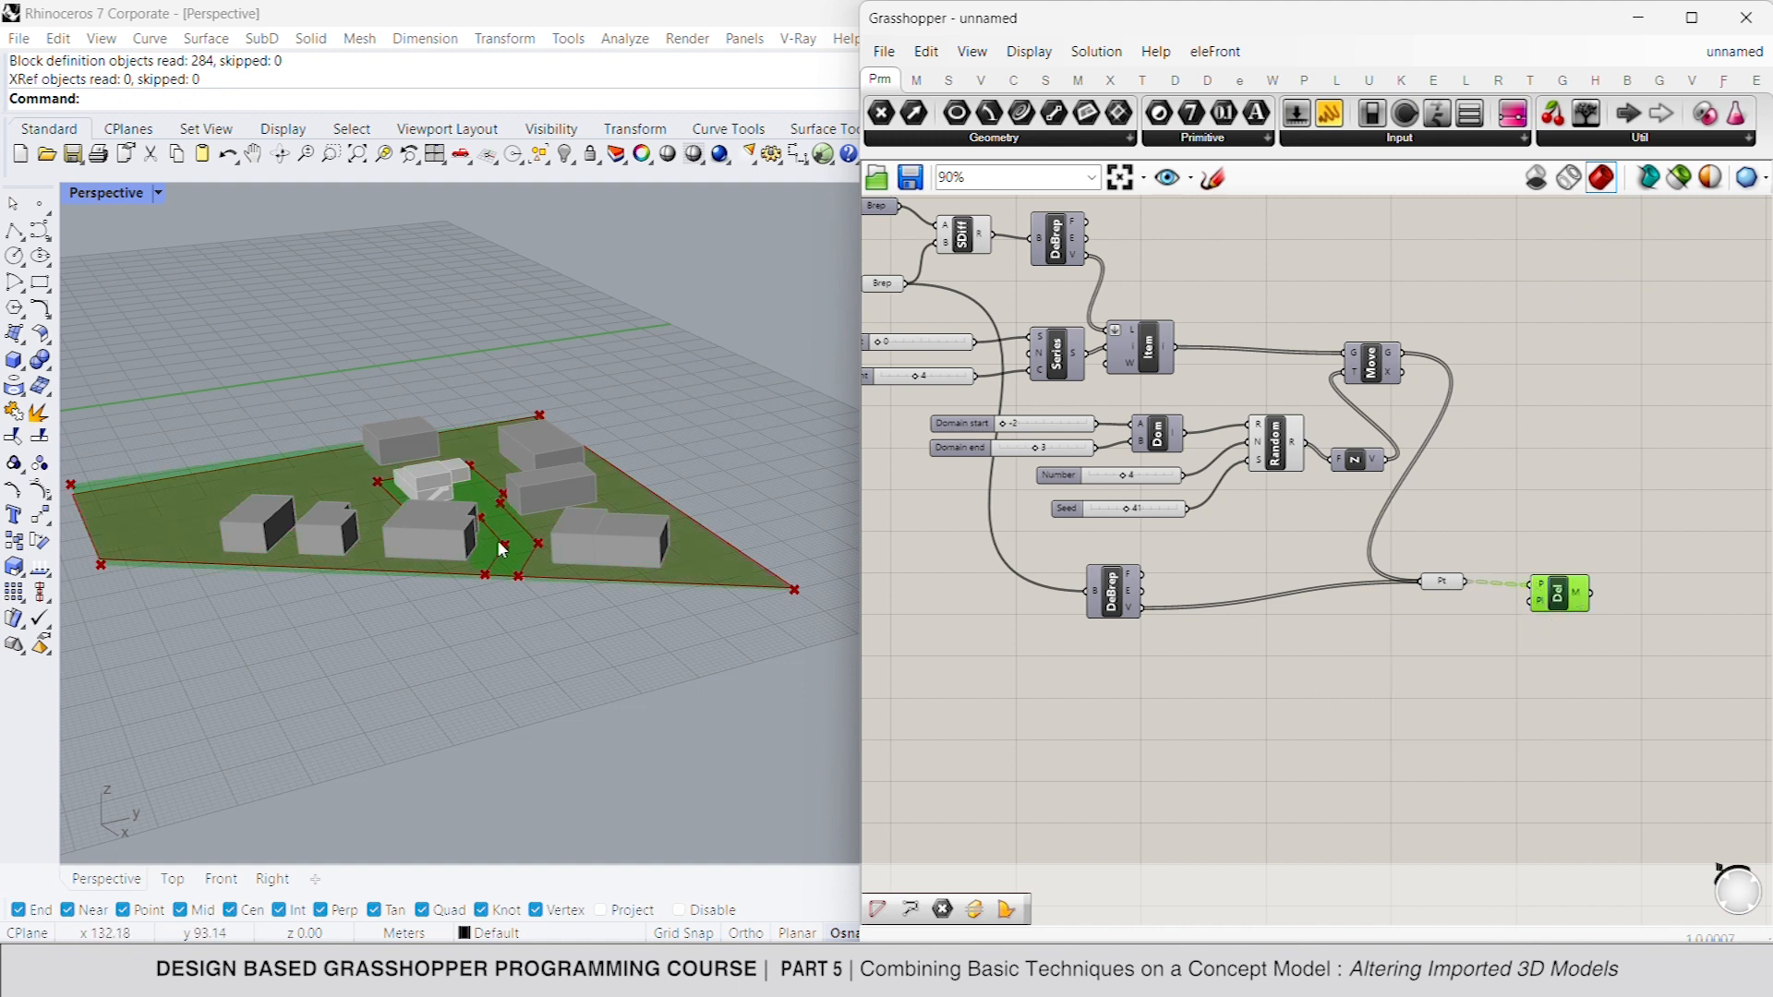
# - Flatten the points input of the Delaunay Mesh component
pyautogui.rightClick(1548, 591)
pyautogui.click(1607, 672)
pyautogui.click(1579, 595)
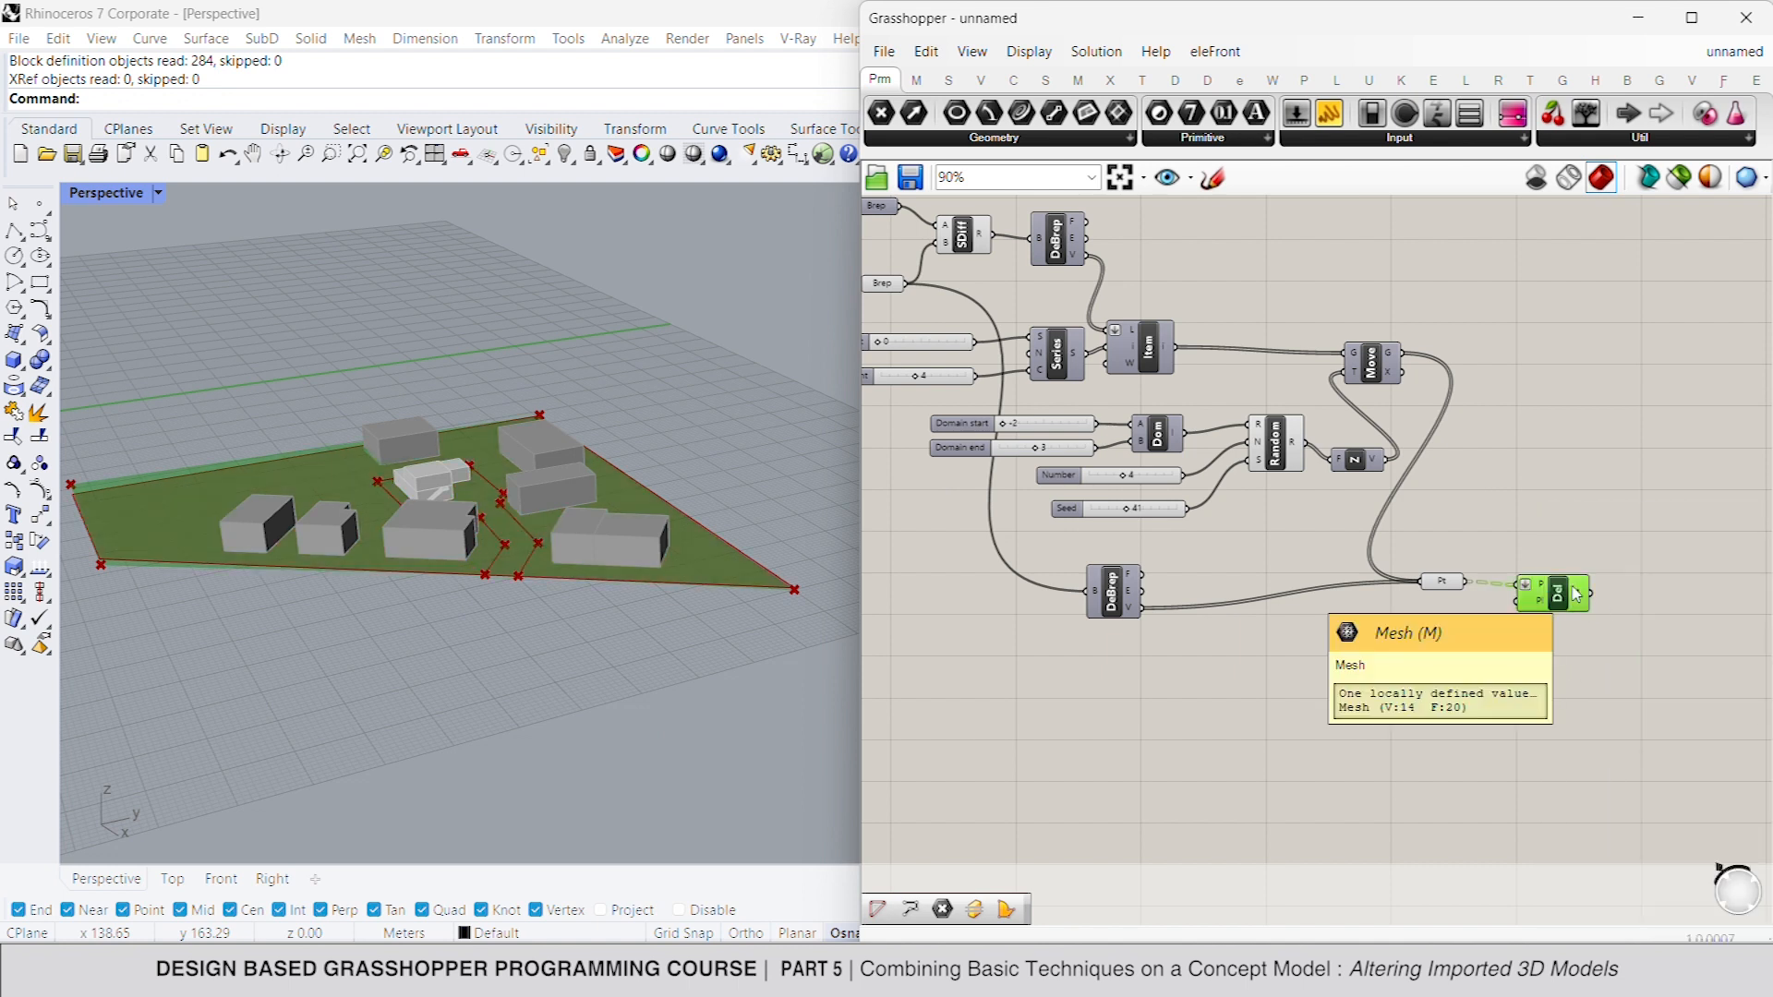
# - Turn off the preview of the Solid Difference and check the Delaunay mesh in the viewport
pyautogui.click(977, 237)
pyautogui.rightClick(1313, 246)
pyautogui.click(1350, 283)
pyautogui.moveTo(1320, 304); pyautogui.dragTo(1478, 366, button='right')
pyautogui.scroll(-1, 1469, 364)
pyautogui.click(1115, 350)
pyautogui.click(1384, 579)
pyautogui.moveTo(1564, 617); pyautogui.dragTo(1385, 529, button='right')
pyautogui.click(1511, 525)
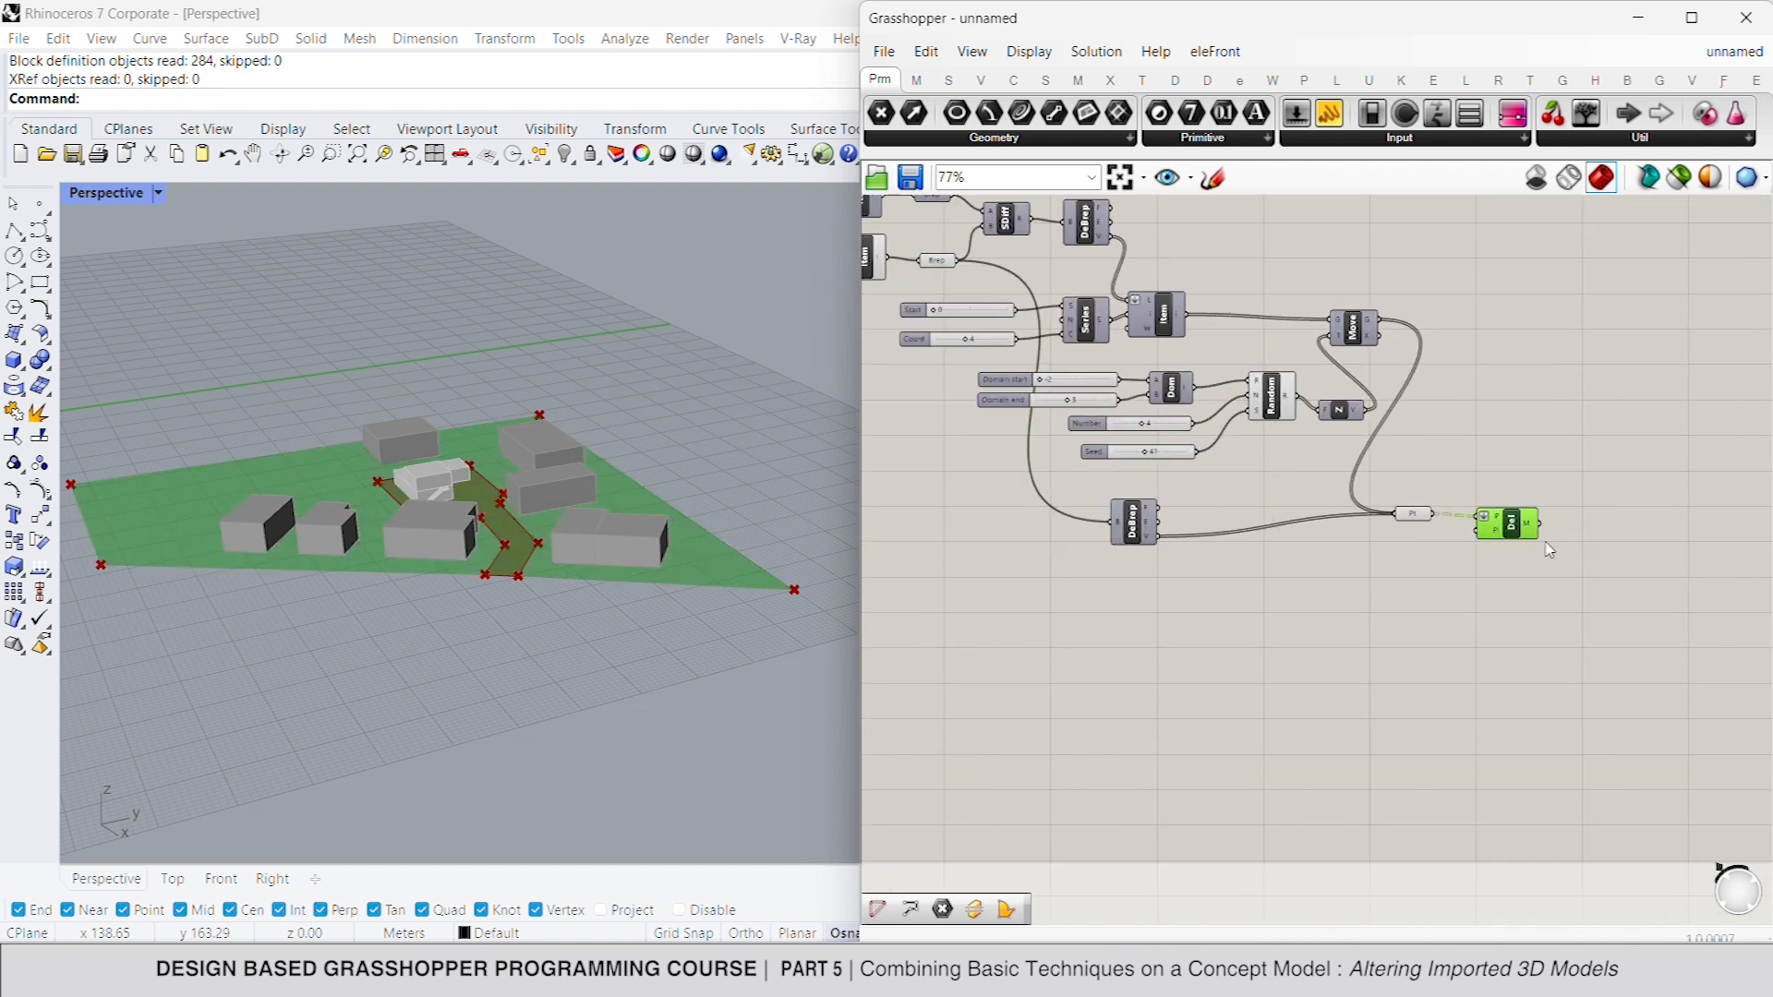
# - Add a Face Boundaries component and feed the Delaunay mesh into it
pyautogui.moveTo(1561, 531); pyautogui.dragTo(1309, 492, button='right')
pyautogui.doubleClick(1331, 479)
pyautogui.write('face b')
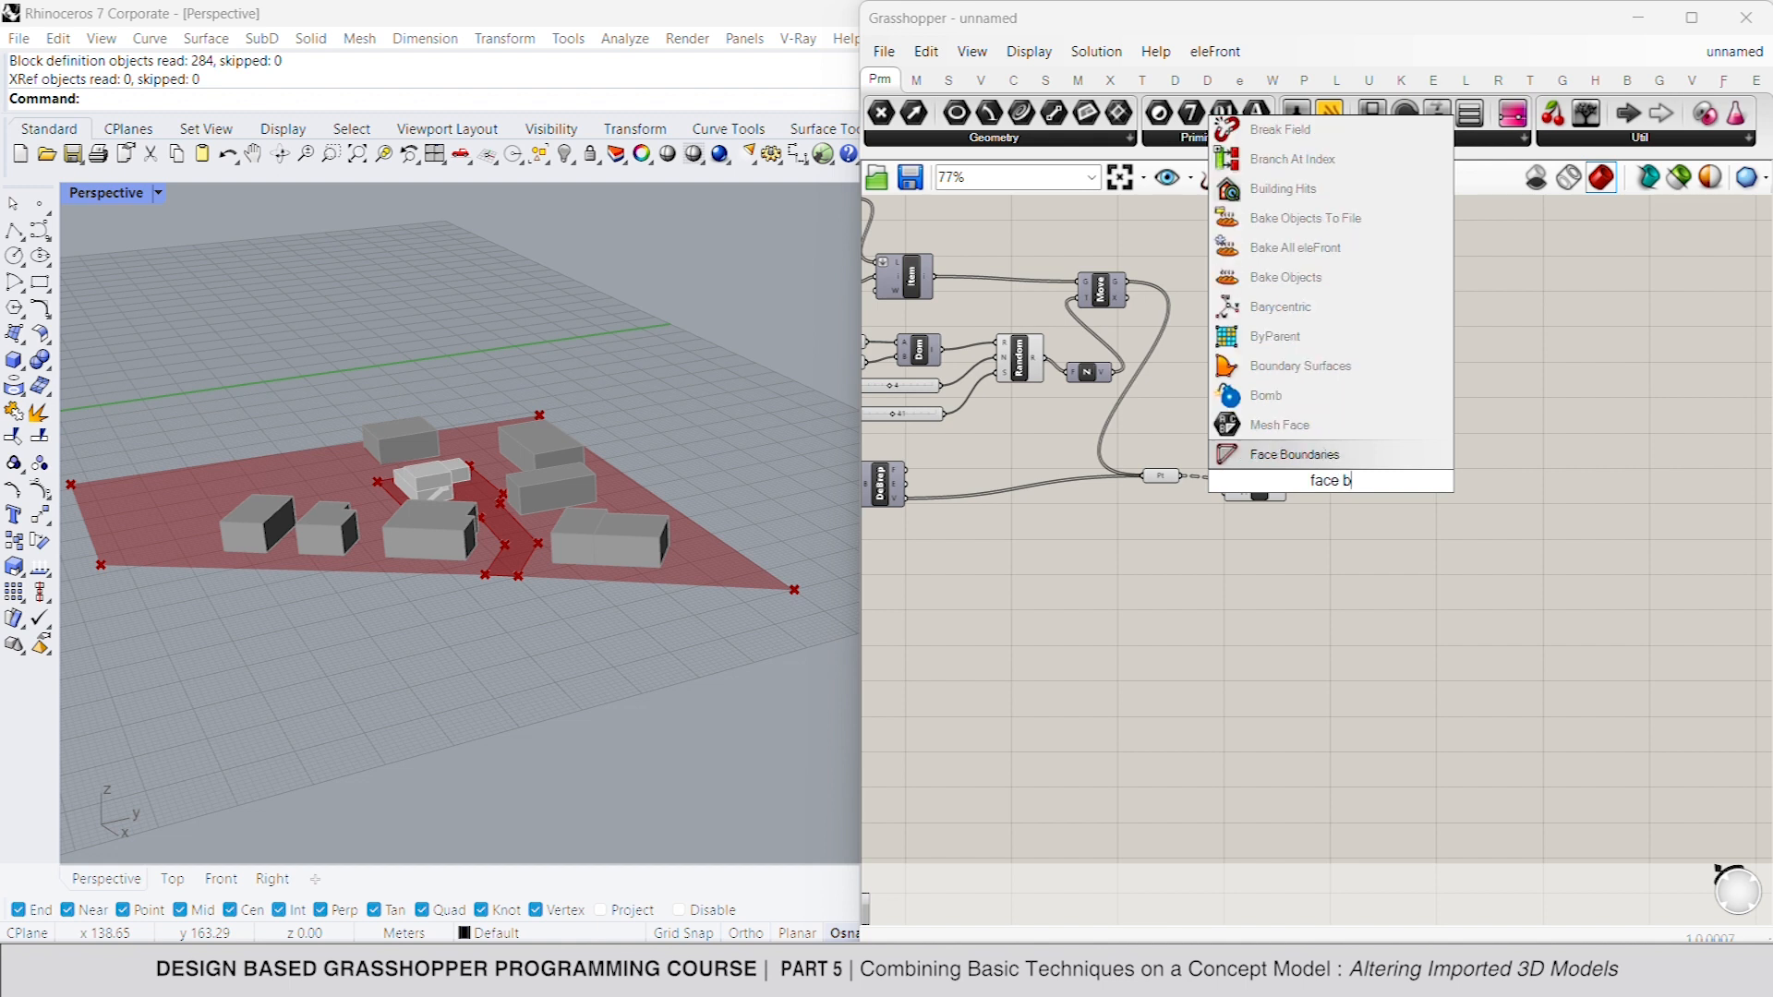
pyautogui.press('Return')
pyautogui.moveTo(1289, 485); pyautogui.dragTo(1311, 484)
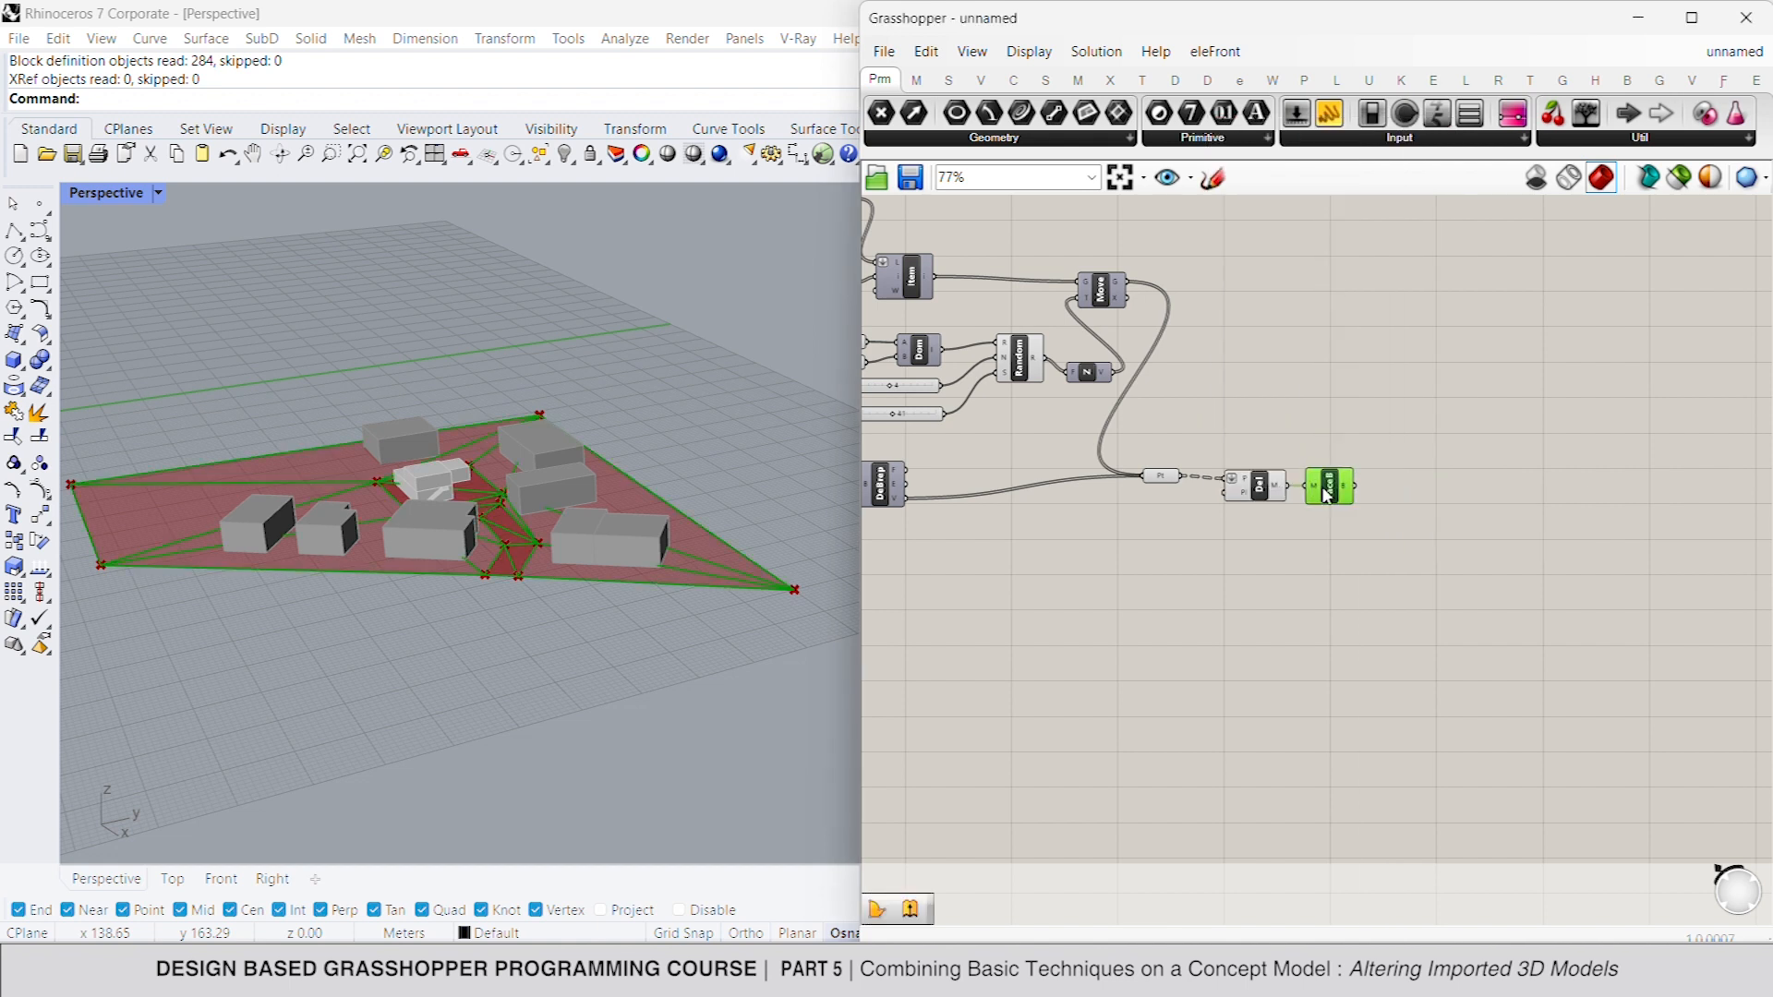
# - Add a Boundary Surfaces component and feed the face boundaries into its edges input
pyautogui.doubleClick(1400, 491)
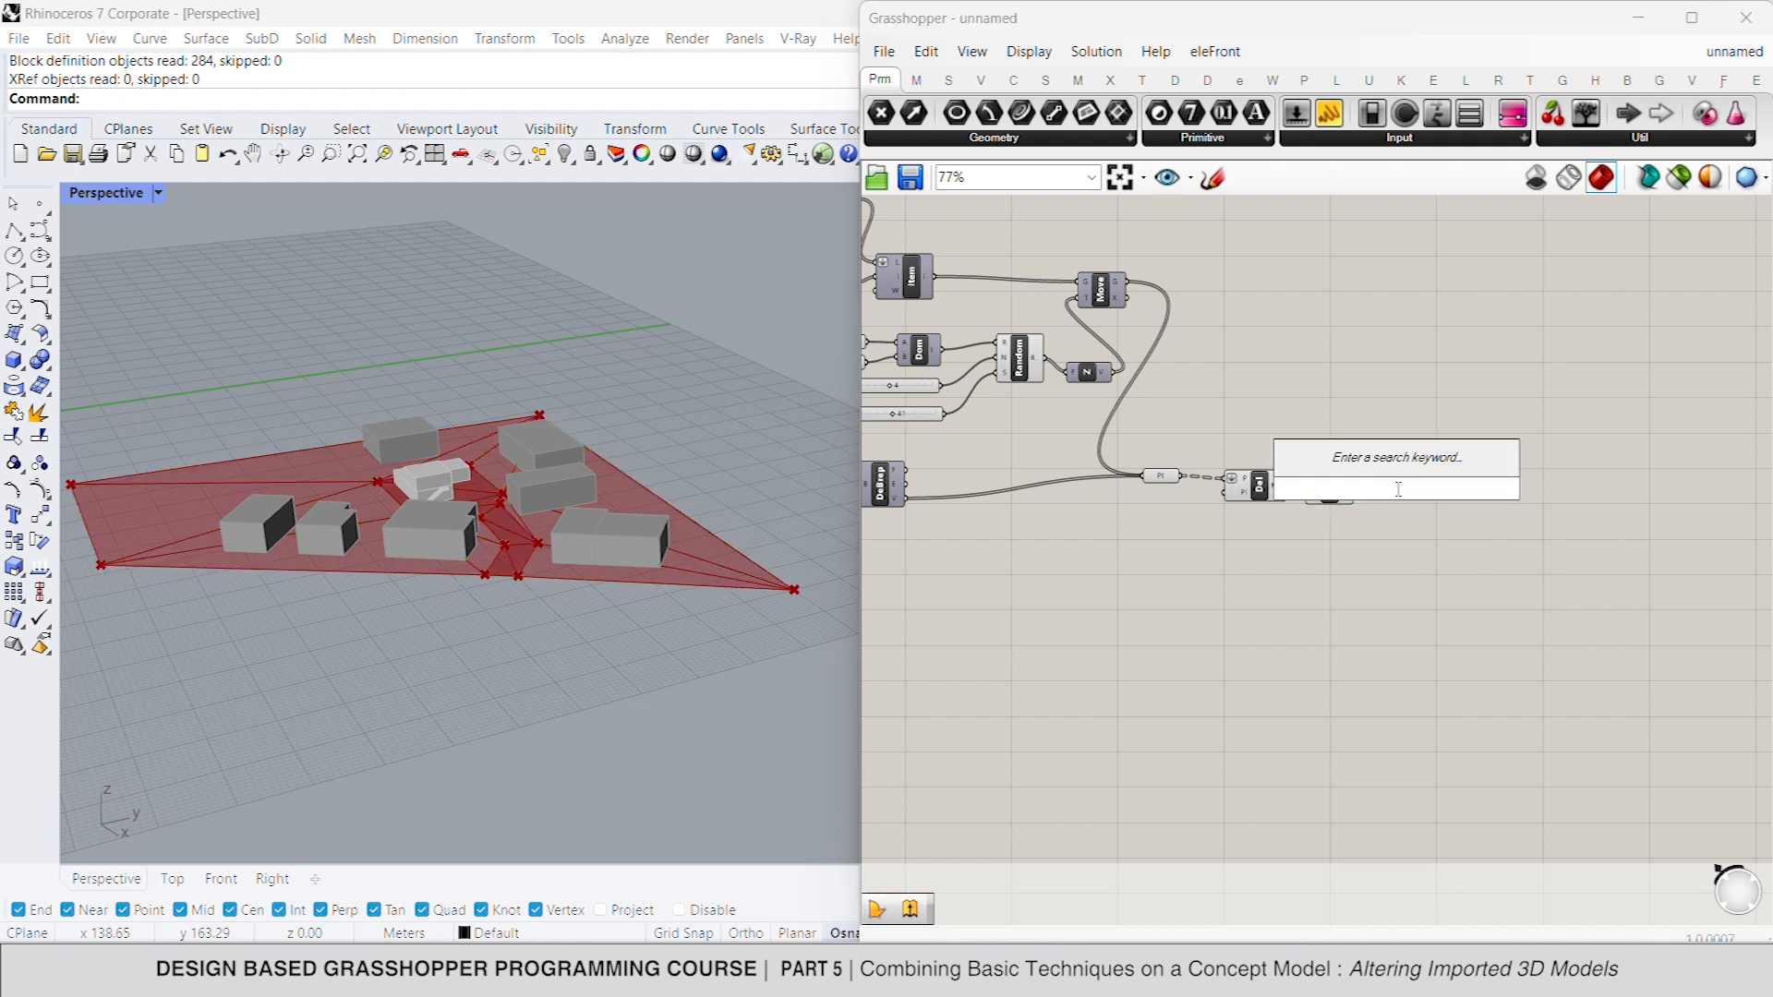
pyautogui.write('bound')
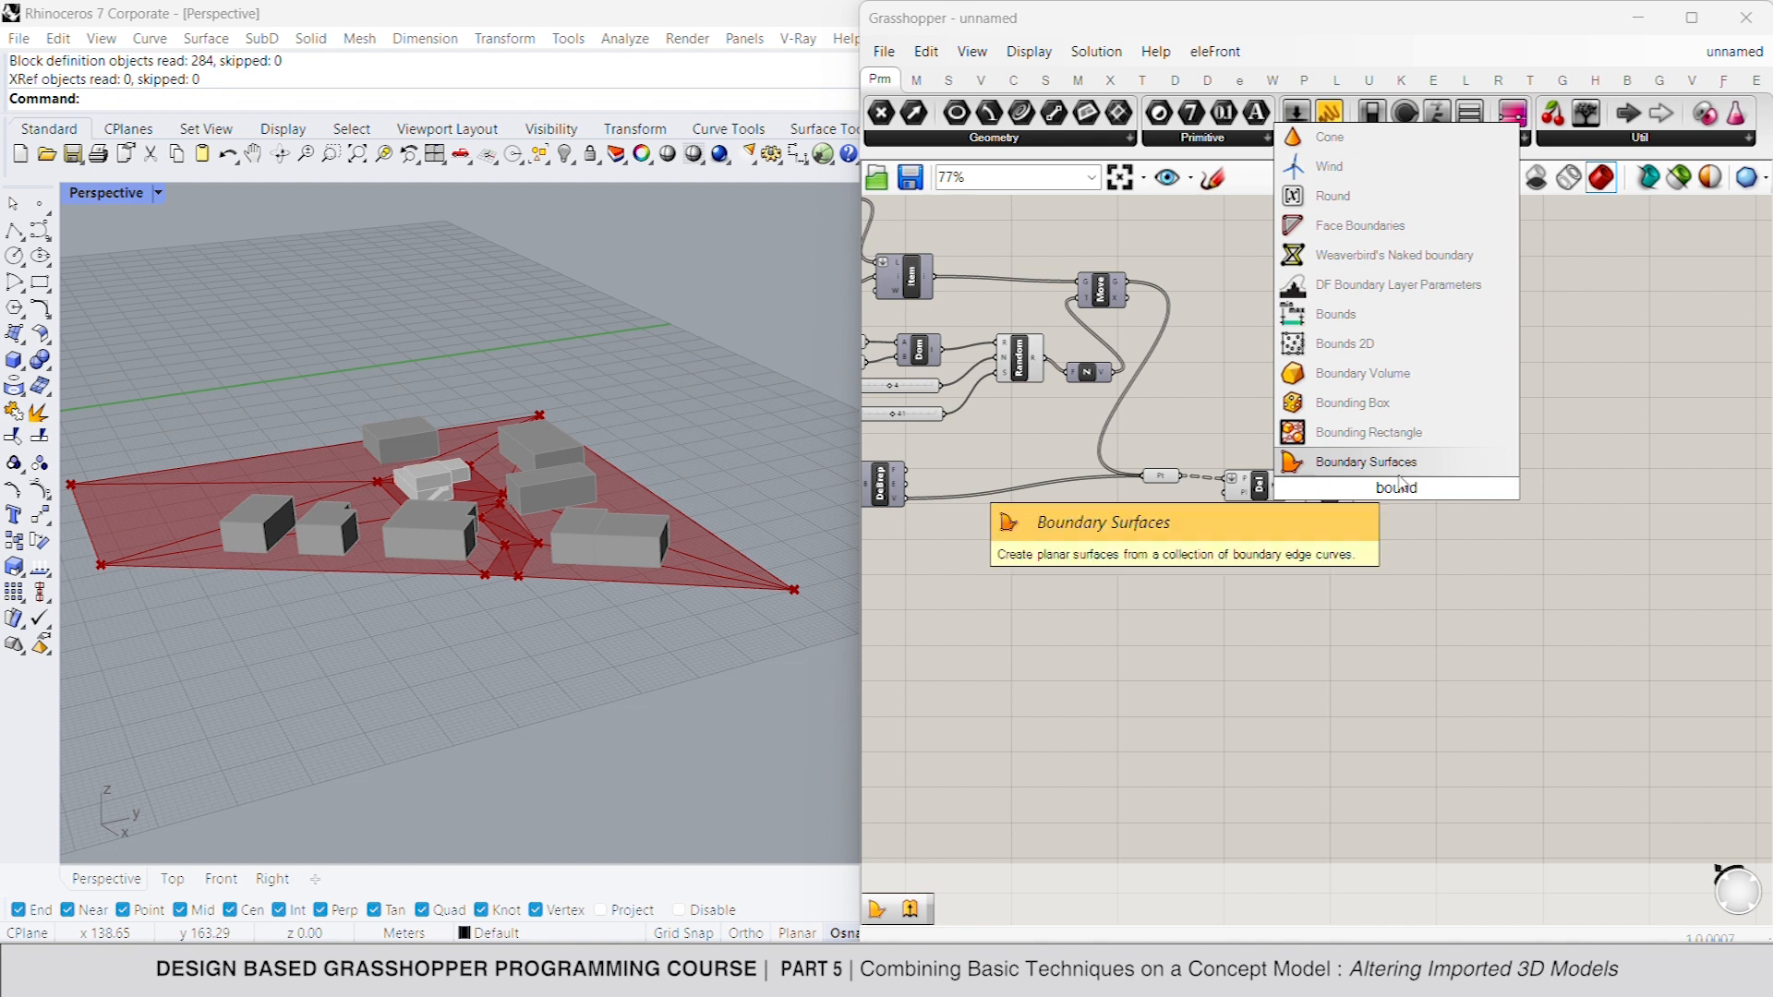
pyautogui.press('Return')
pyautogui.moveTo(1374, 491); pyautogui.dragTo(1355, 487)
# - Turn off the previews of the Delaunay Mesh and Face Boundaries, then check the boundary surfaces
pyautogui.click(1396, 496)
pyautogui.click(1313, 532)
pyautogui.click(1264, 502)
pyautogui.rightClick(1319, 384)
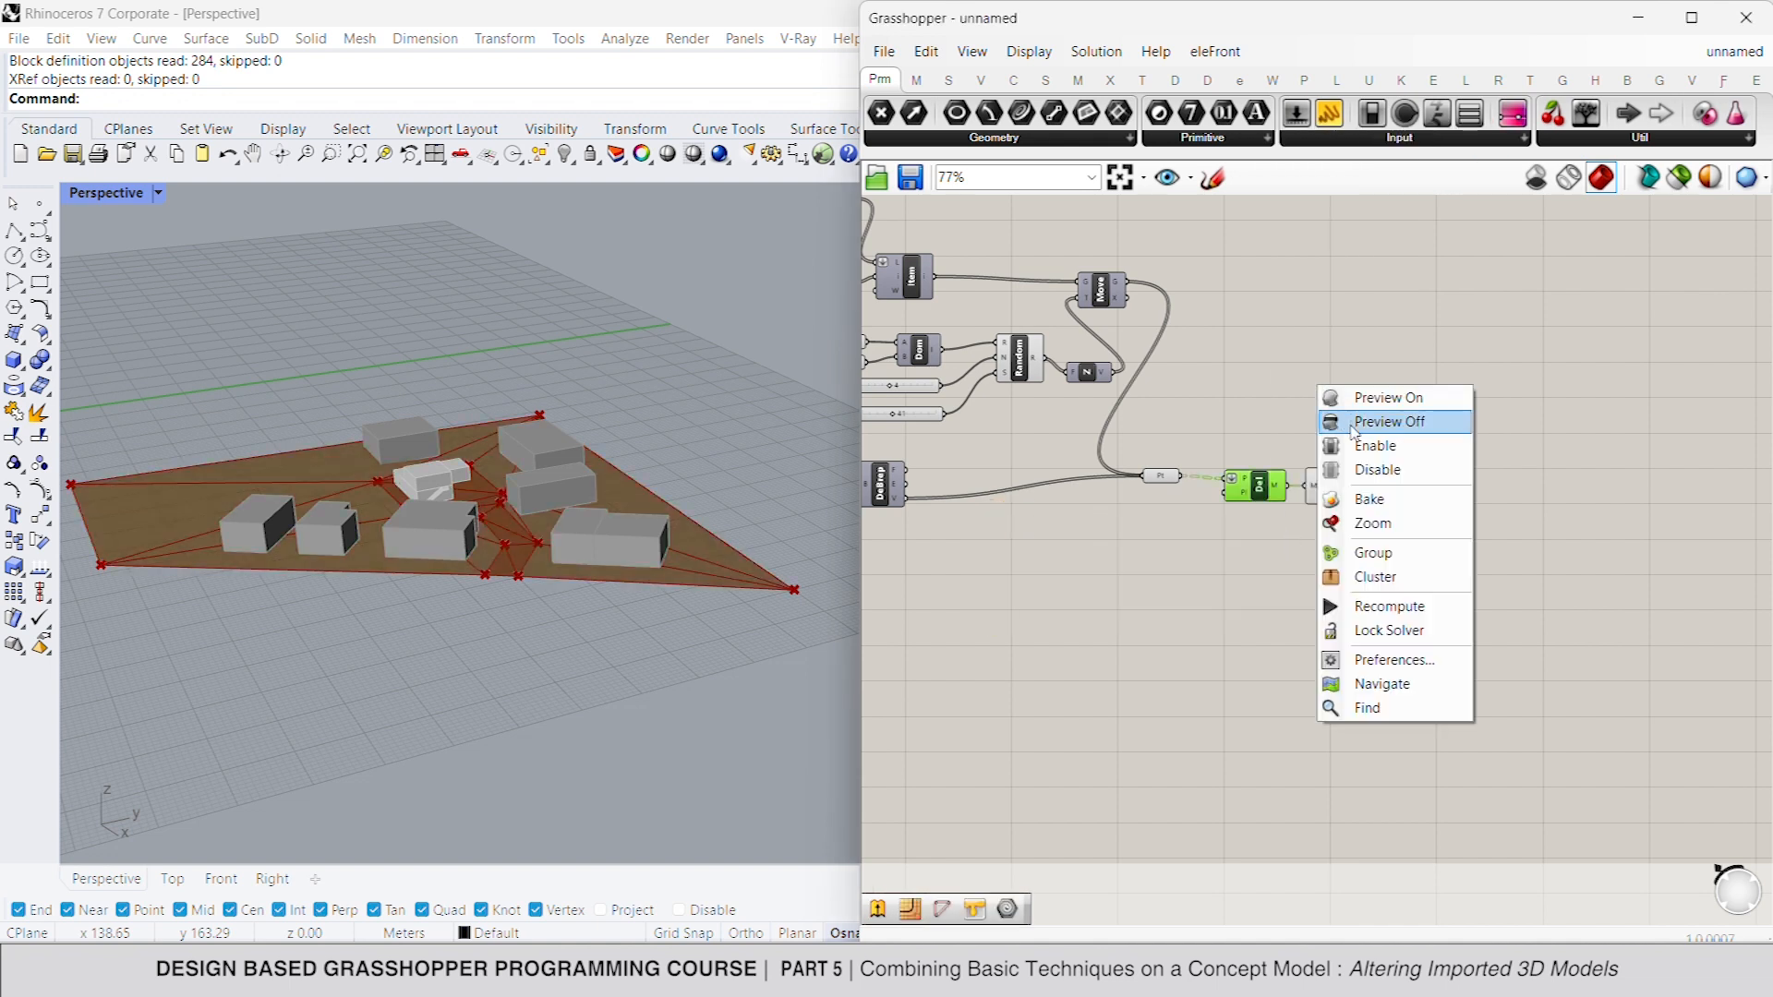
pyautogui.click(1331, 494)
pyautogui.rightClick(1354, 371)
pyautogui.click(1369, 407)
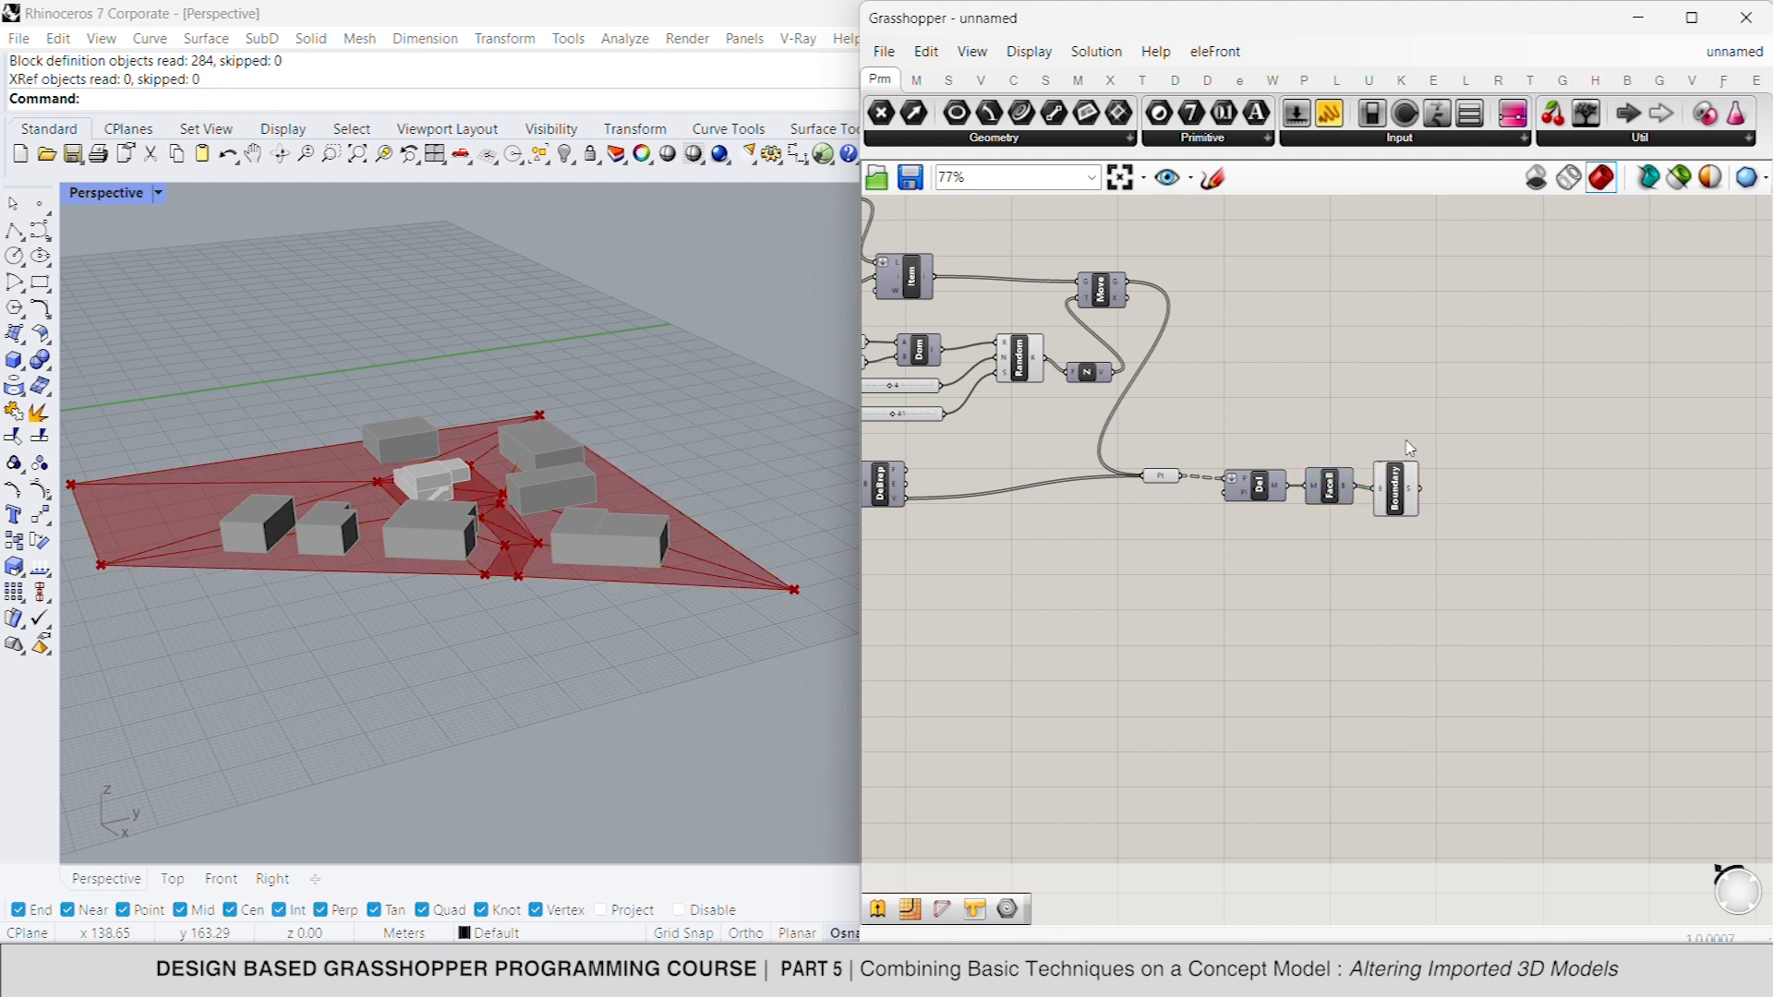
pyautogui.click(1392, 496)
pyautogui.moveTo(1493, 509); pyautogui.dragTo(1378, 467, button='right')
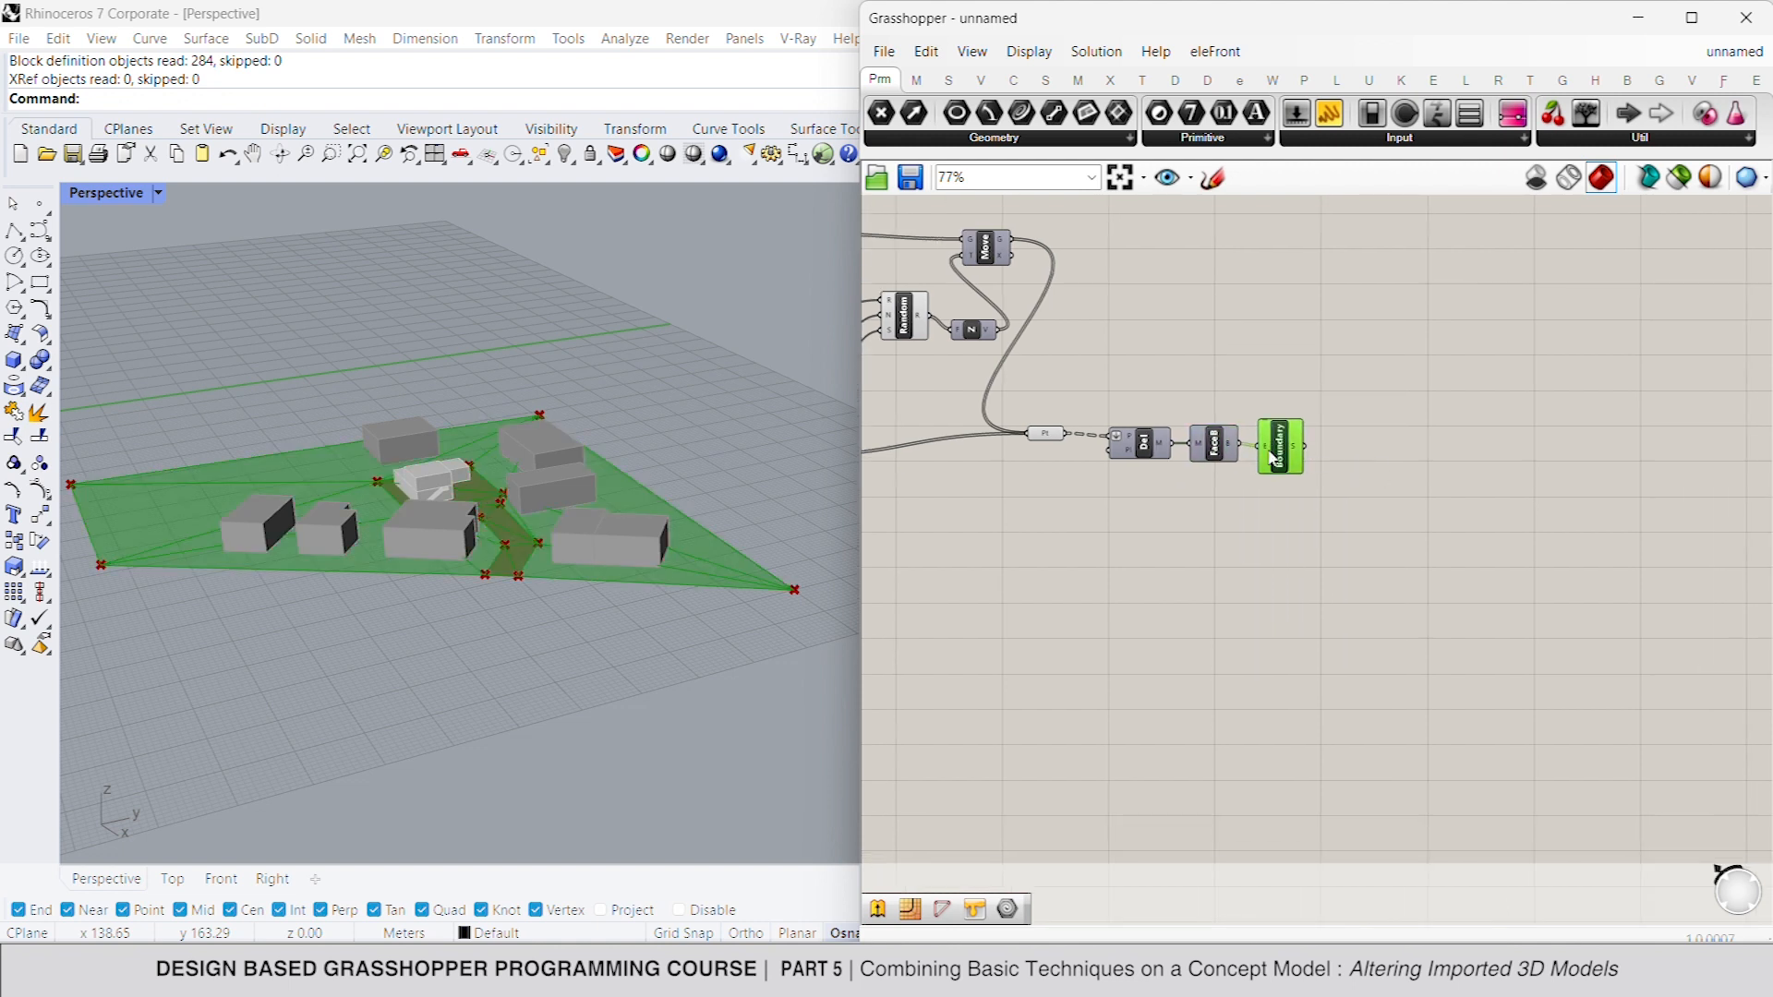
pyautogui.click(1276, 533)
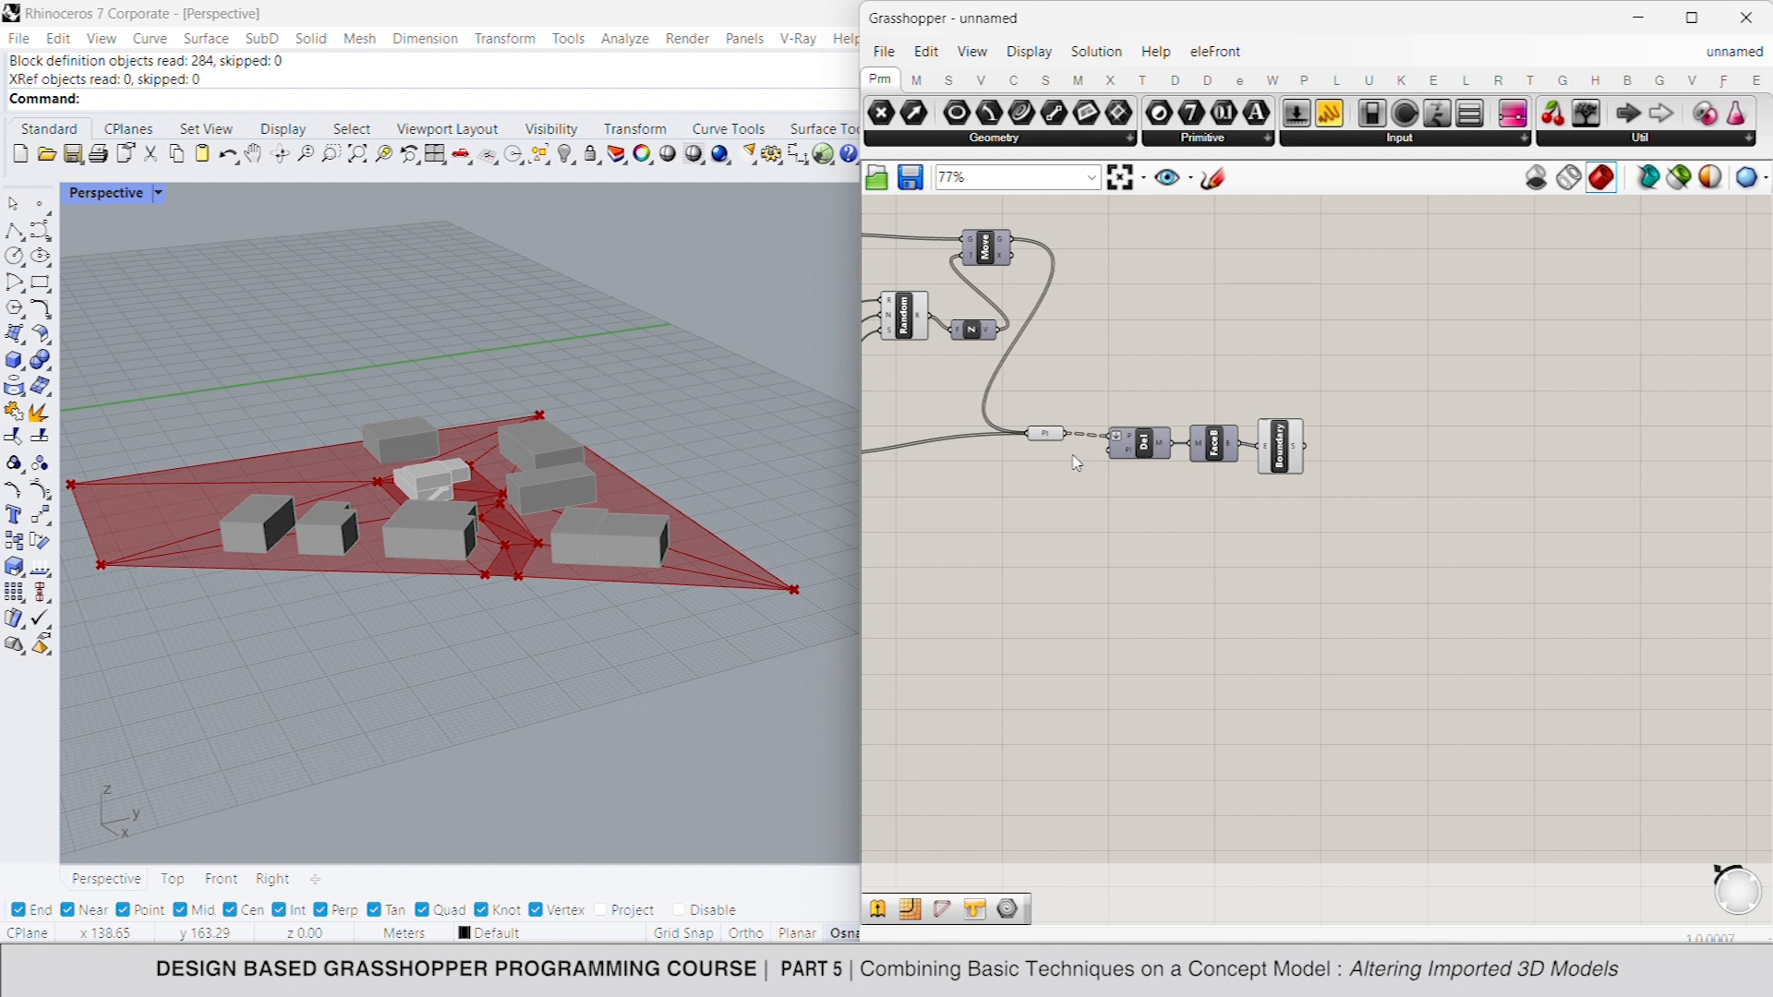
# - Add an Extrude component below the mesh chain and feed the subtracted Brep into its base input
pyautogui.doubleClick(1154, 526)
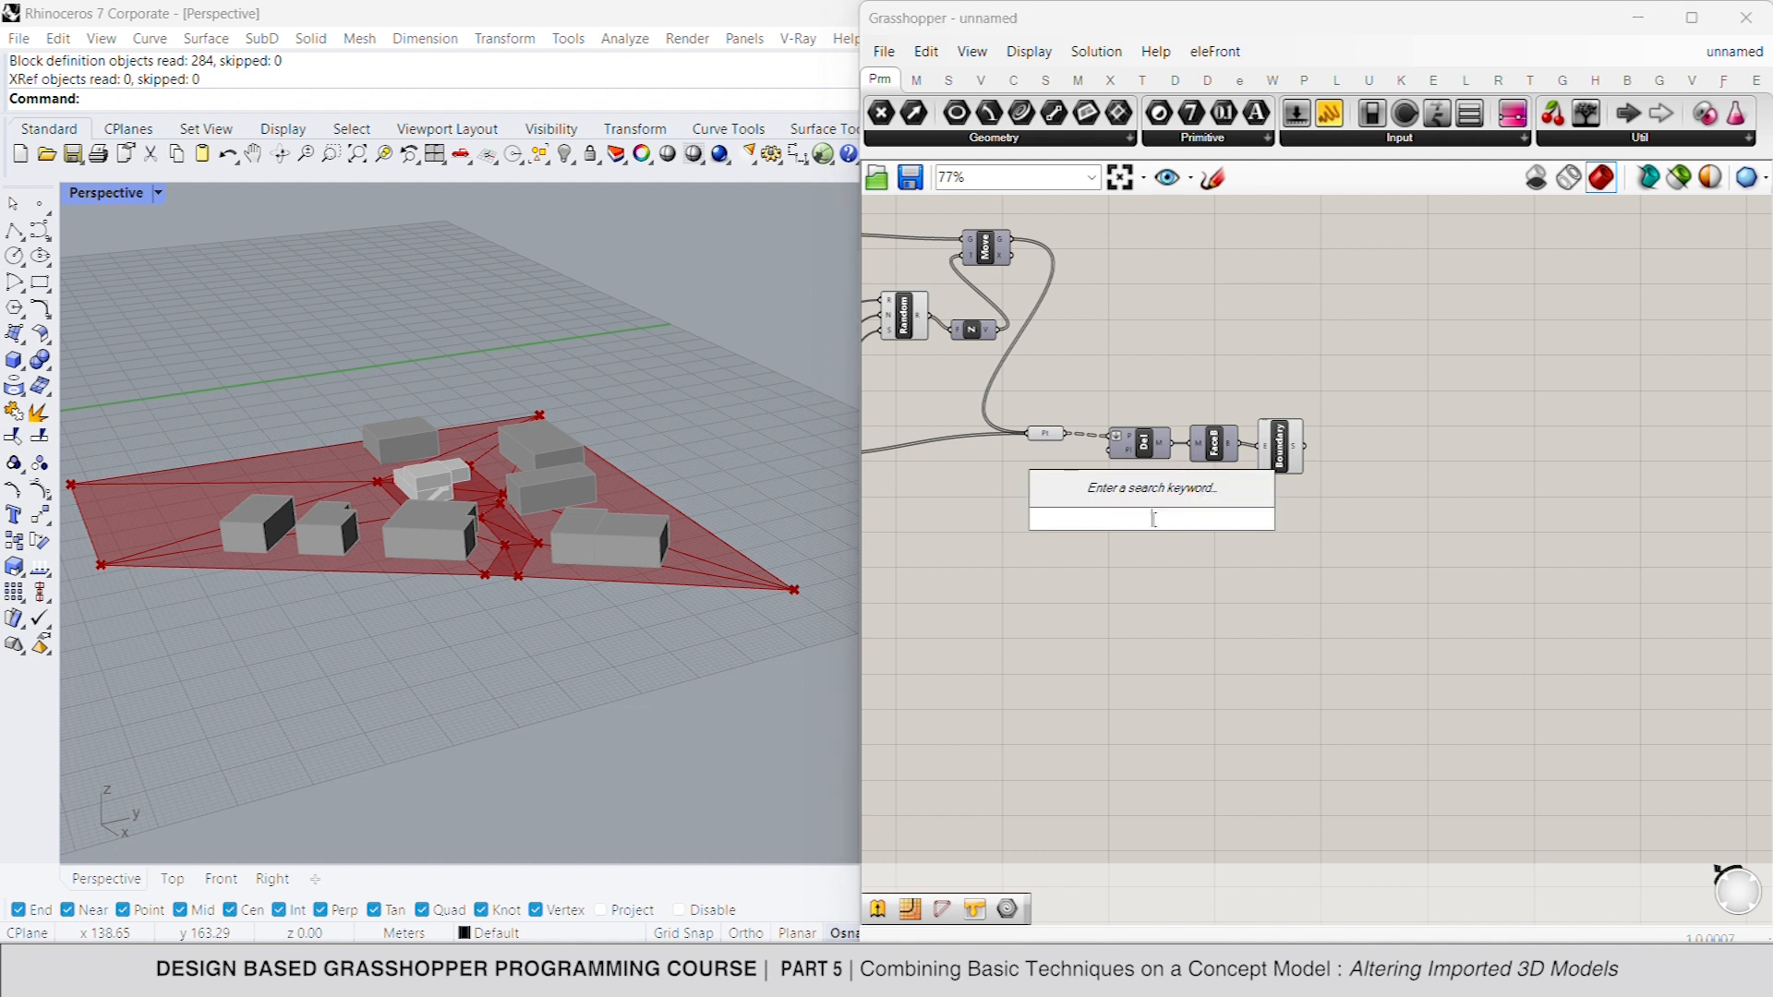
pyautogui.write('extrude')
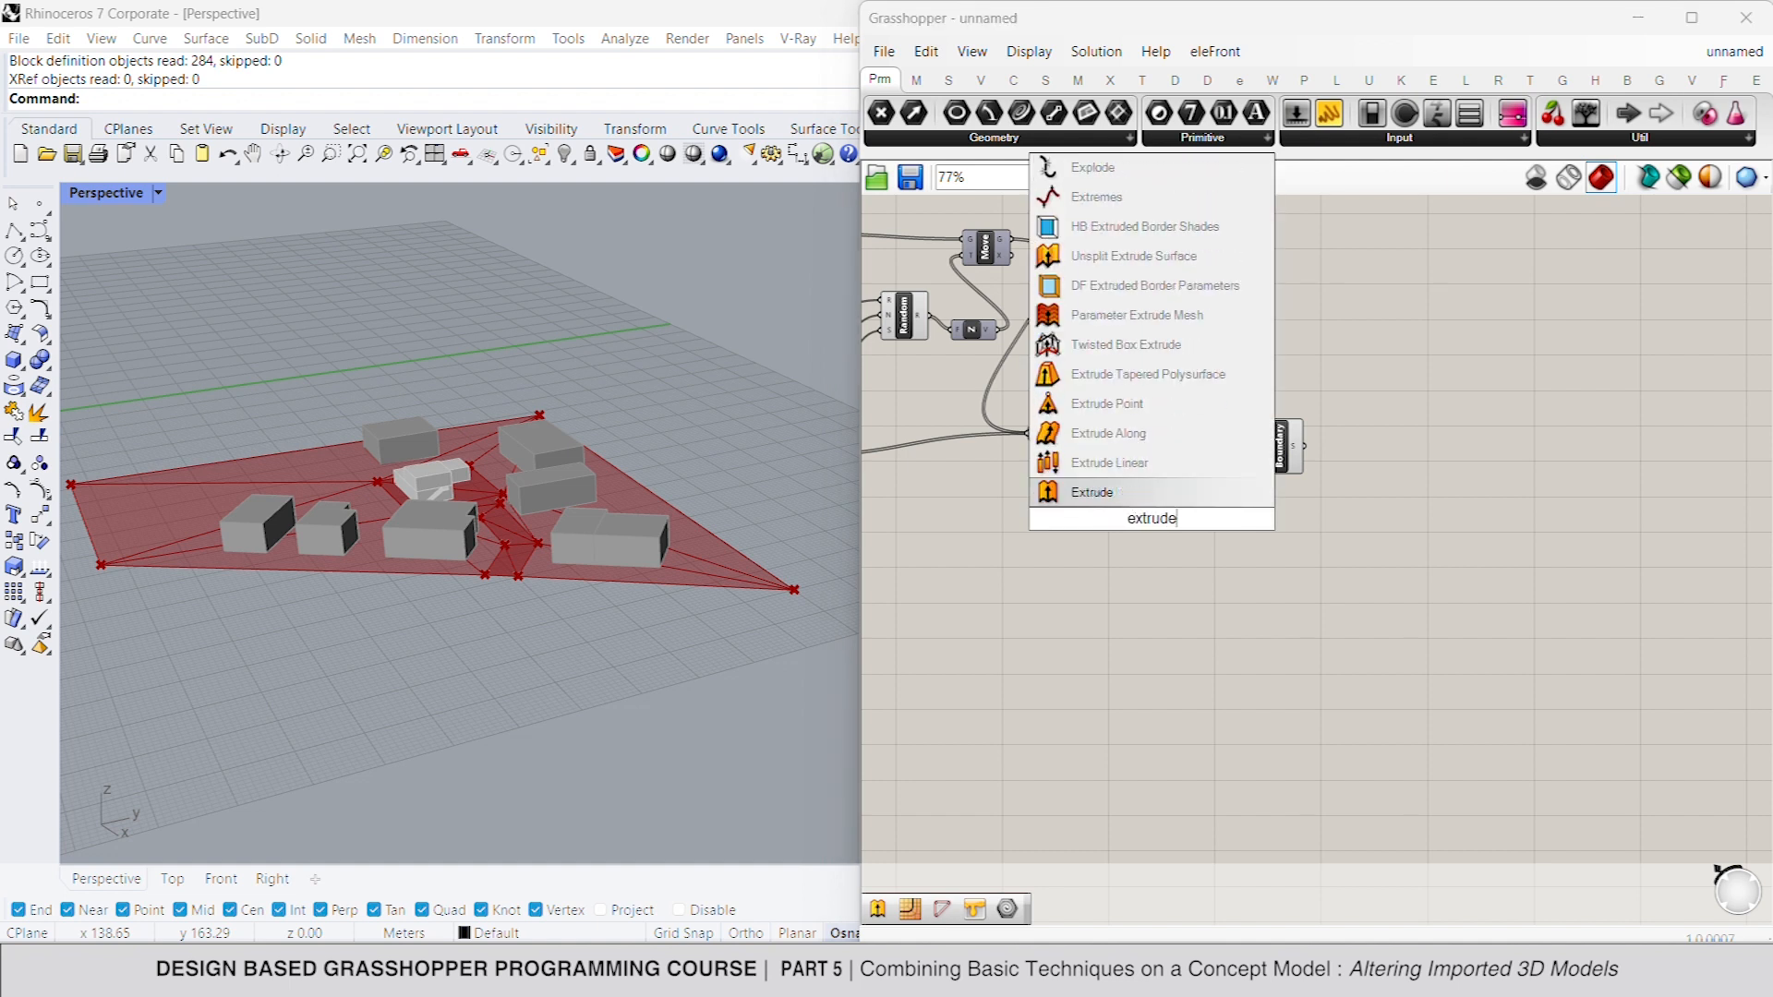
pyautogui.click(1133, 494)
pyautogui.moveTo(1099, 519); pyautogui.dragTo(1284, 512, button='right')
pyautogui.moveTo(1106, 498); pyautogui.dragTo(1276, 528, button='right')
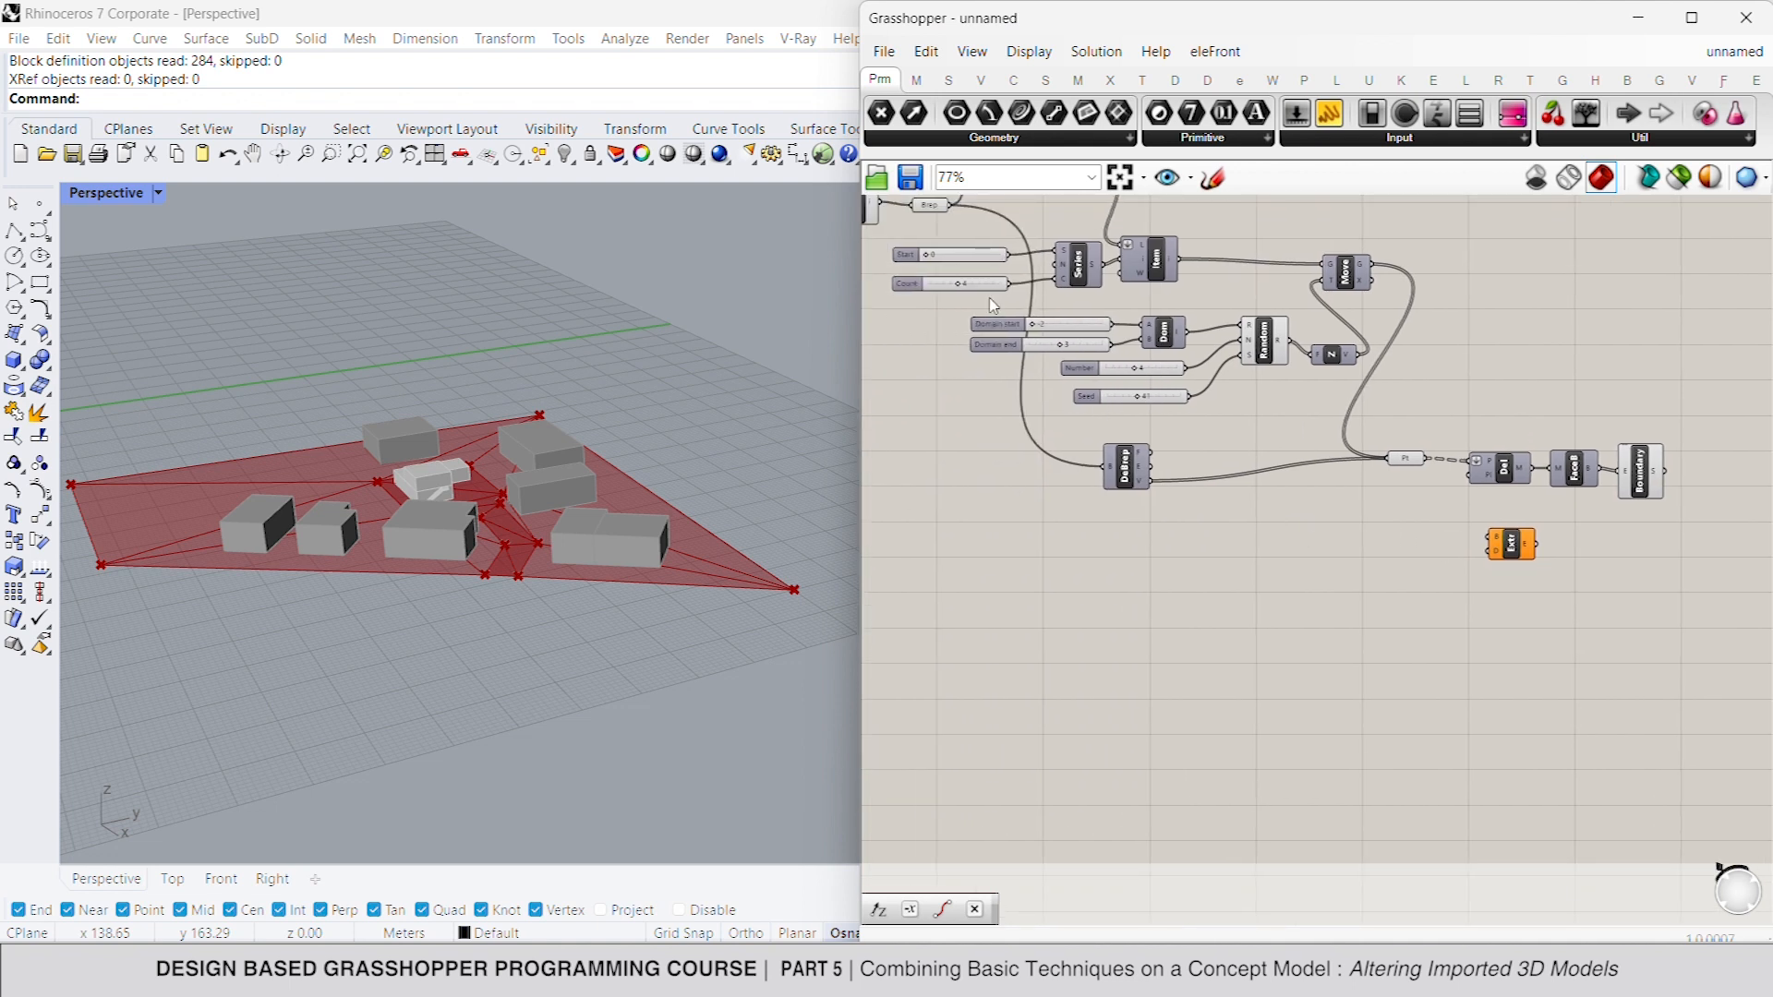
pyautogui.moveTo(940, 288); pyautogui.dragTo(1125, 341, button='right')
pyautogui.moveTo(1130, 258); pyautogui.dragTo(1676, 591)
pyautogui.moveTo(1694, 596); pyautogui.dragTo(1459, 593, button='right')
# - Add a Unit Z vector and connect it as the extrusion direction
pyautogui.doubleClick(1304, 588)
pyautogui.write('z')
pyautogui.press('Return')
pyautogui.moveTo(1432, 579)
pyautogui.mouseDown()
pyautogui.moveTo(1328, 586)
pyautogui.moveTo(1397, 580)
pyautogui.mouseUp()
pyautogui.moveTo(1415, 577); pyautogui.dragTo(1199, 560, button='right')
pyautogui.click(1241, 556)
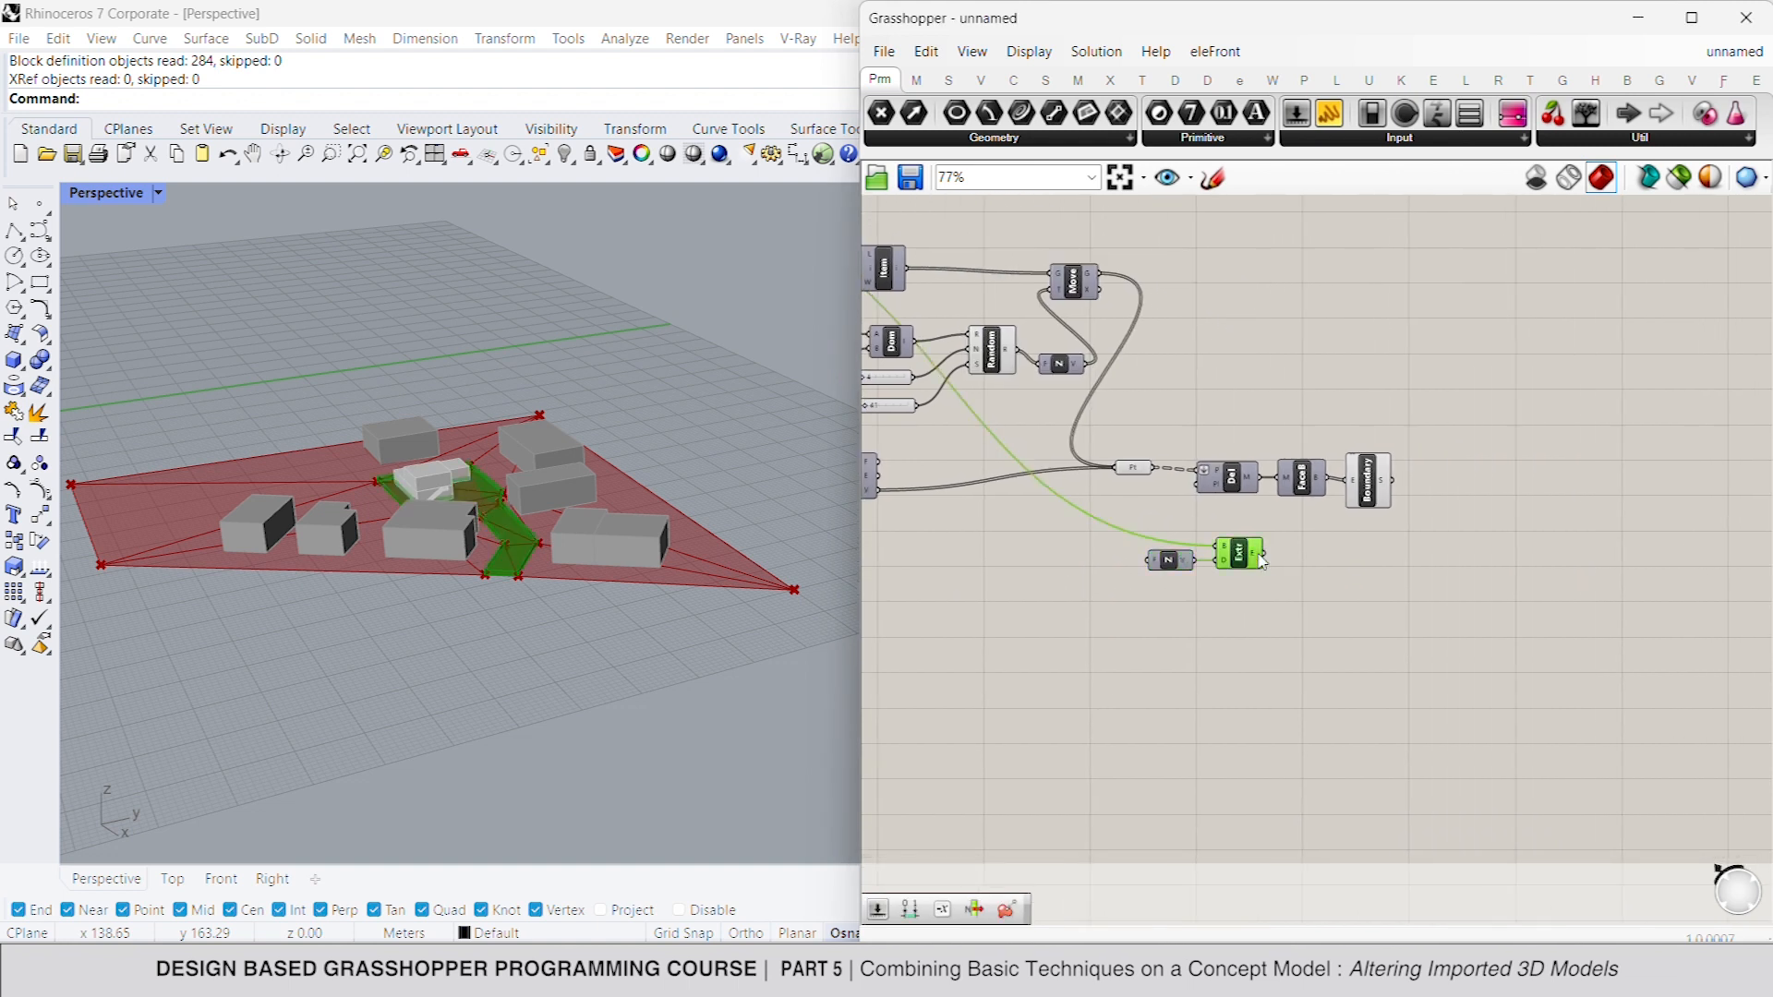
pyautogui.moveTo(1391, 560); pyautogui.dragTo(1322, 552, button='right')
pyautogui.click(1321, 552)
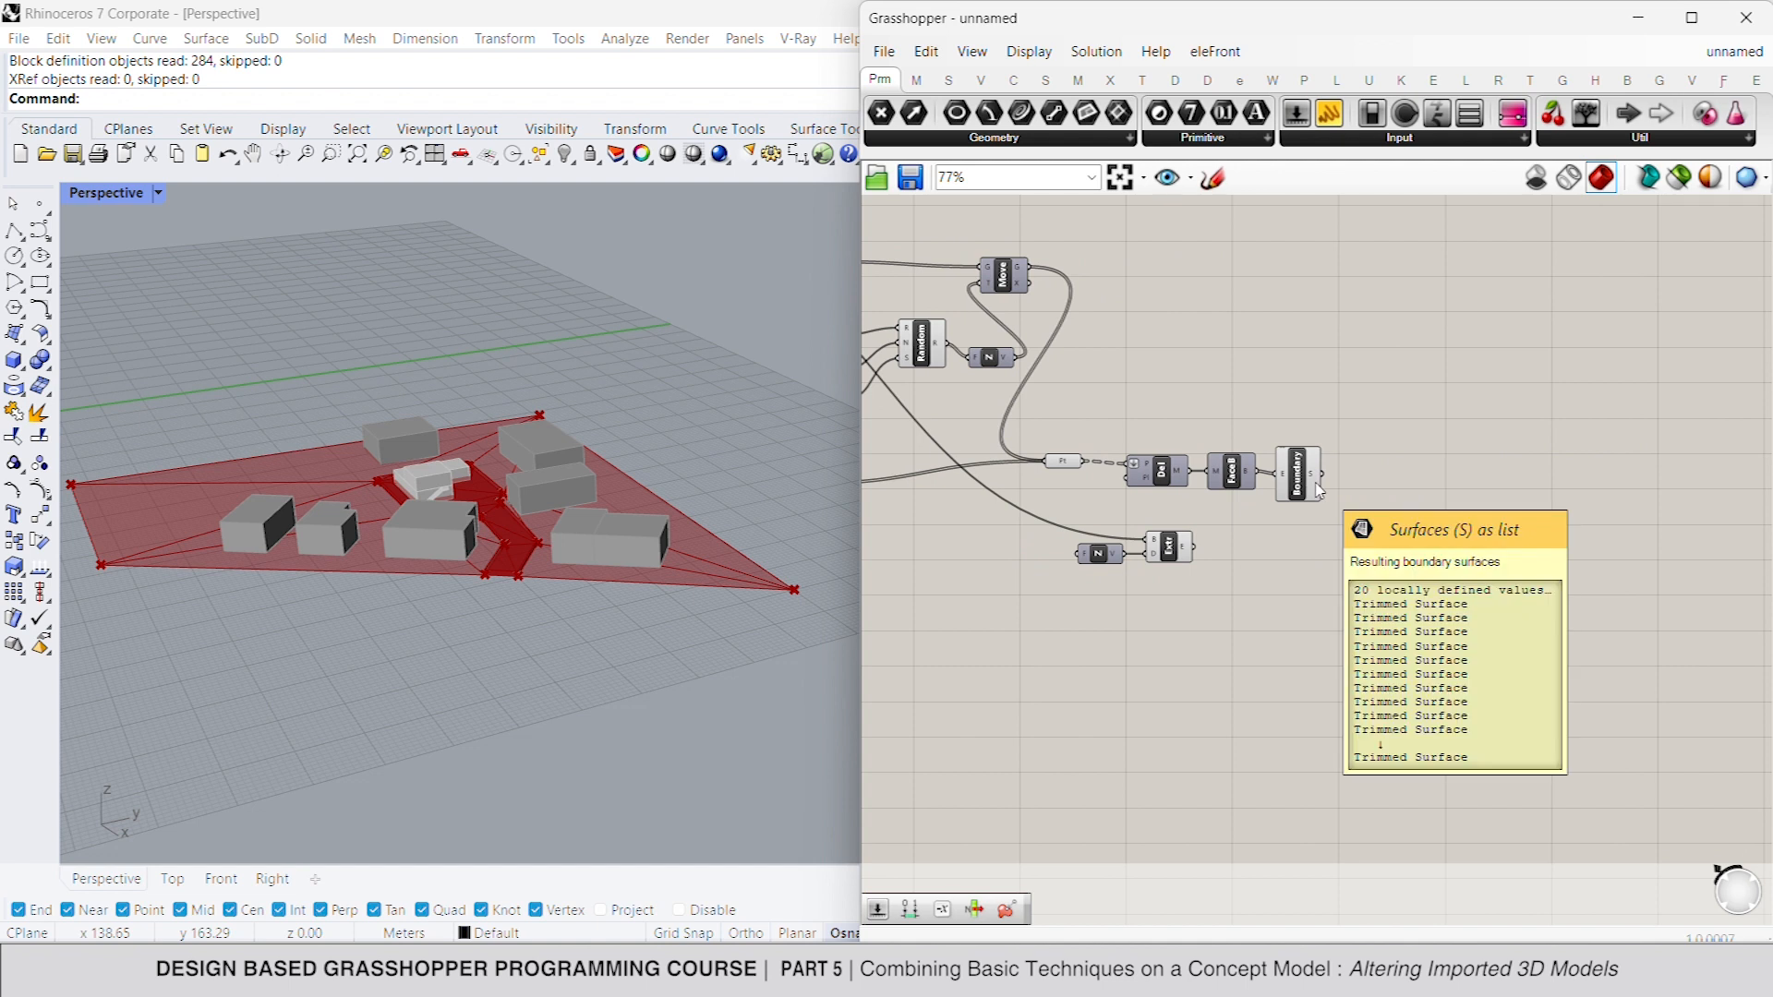
# - Add a Brep Join component and feed the boundary surfaces into it
pyautogui.doubleClick(1367, 489)
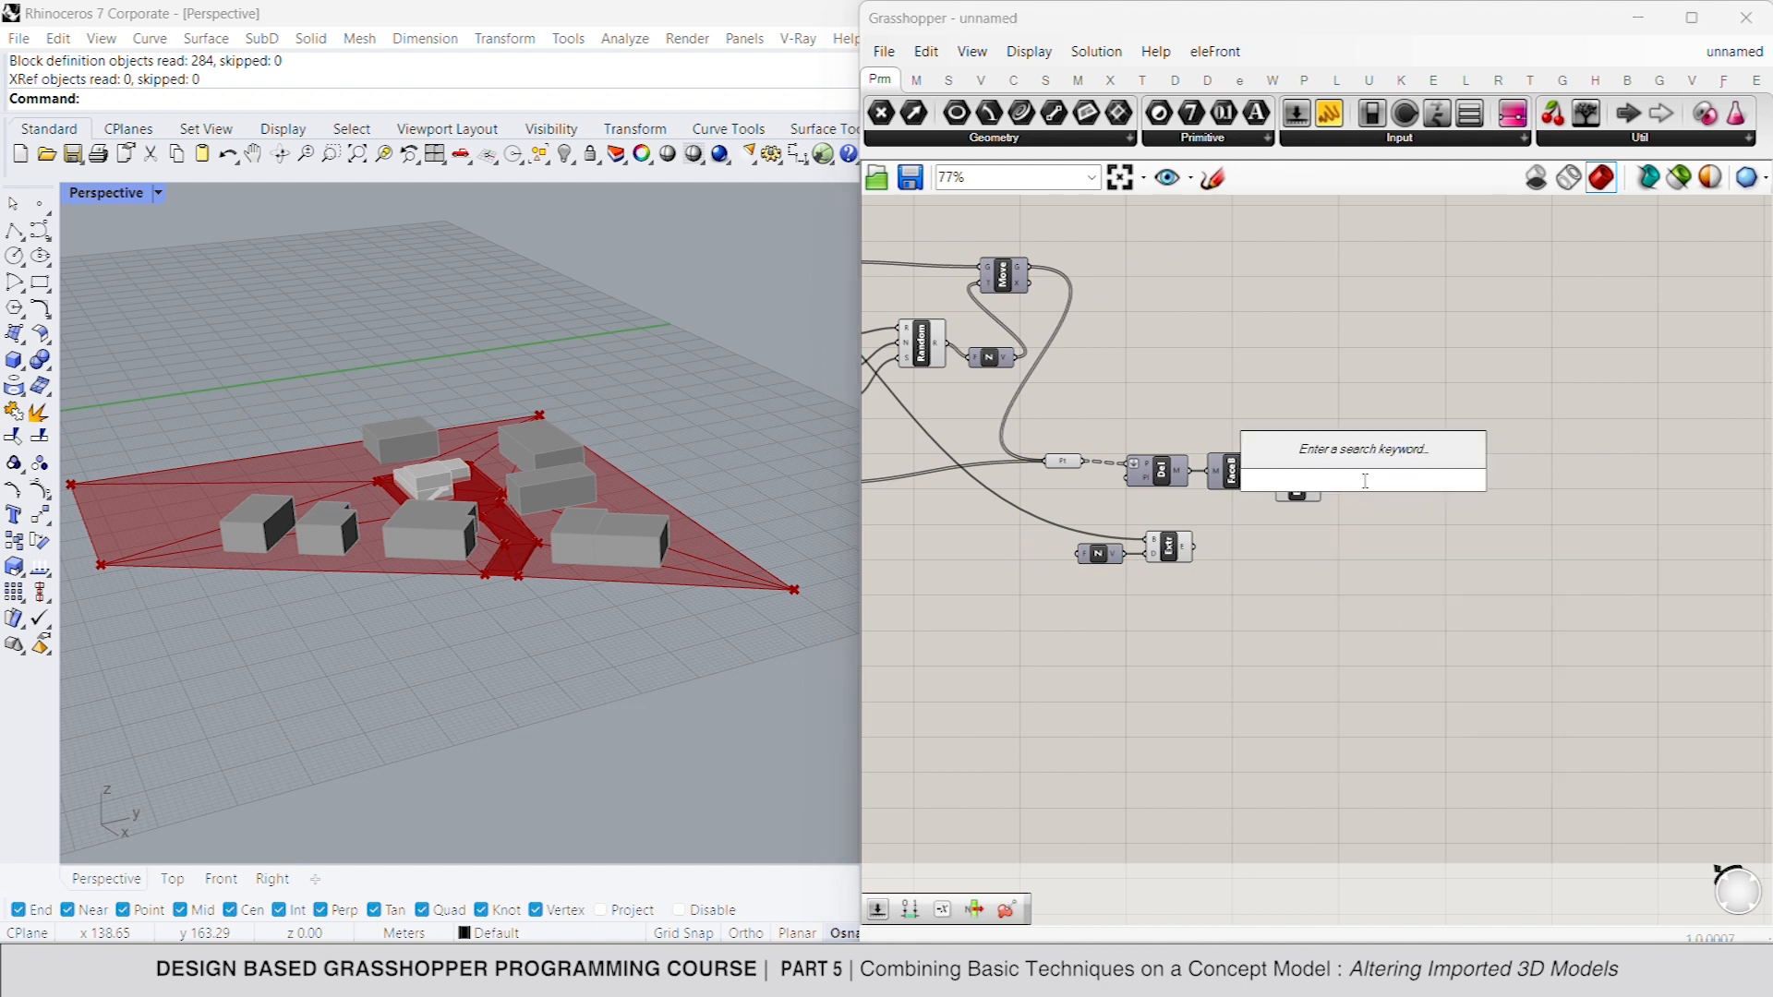
pyautogui.write('join')
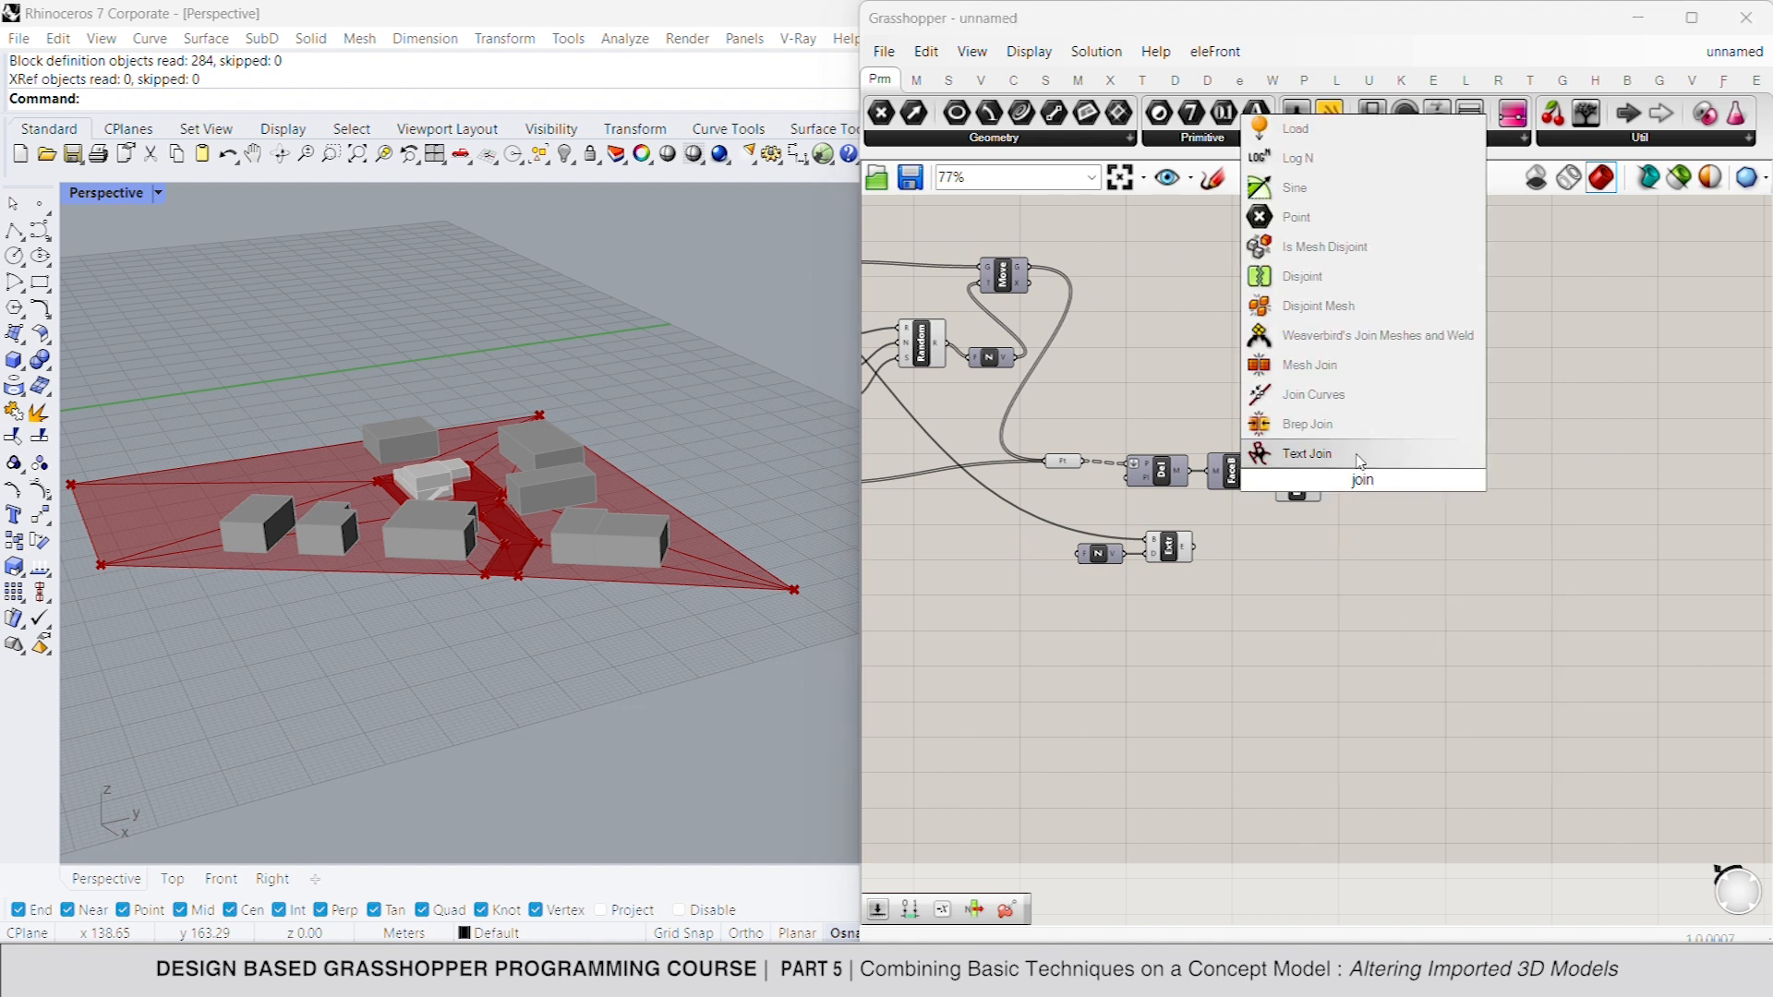
pyautogui.click(1354, 425)
pyautogui.moveTo(1336, 490); pyautogui.dragTo(1345, 480)
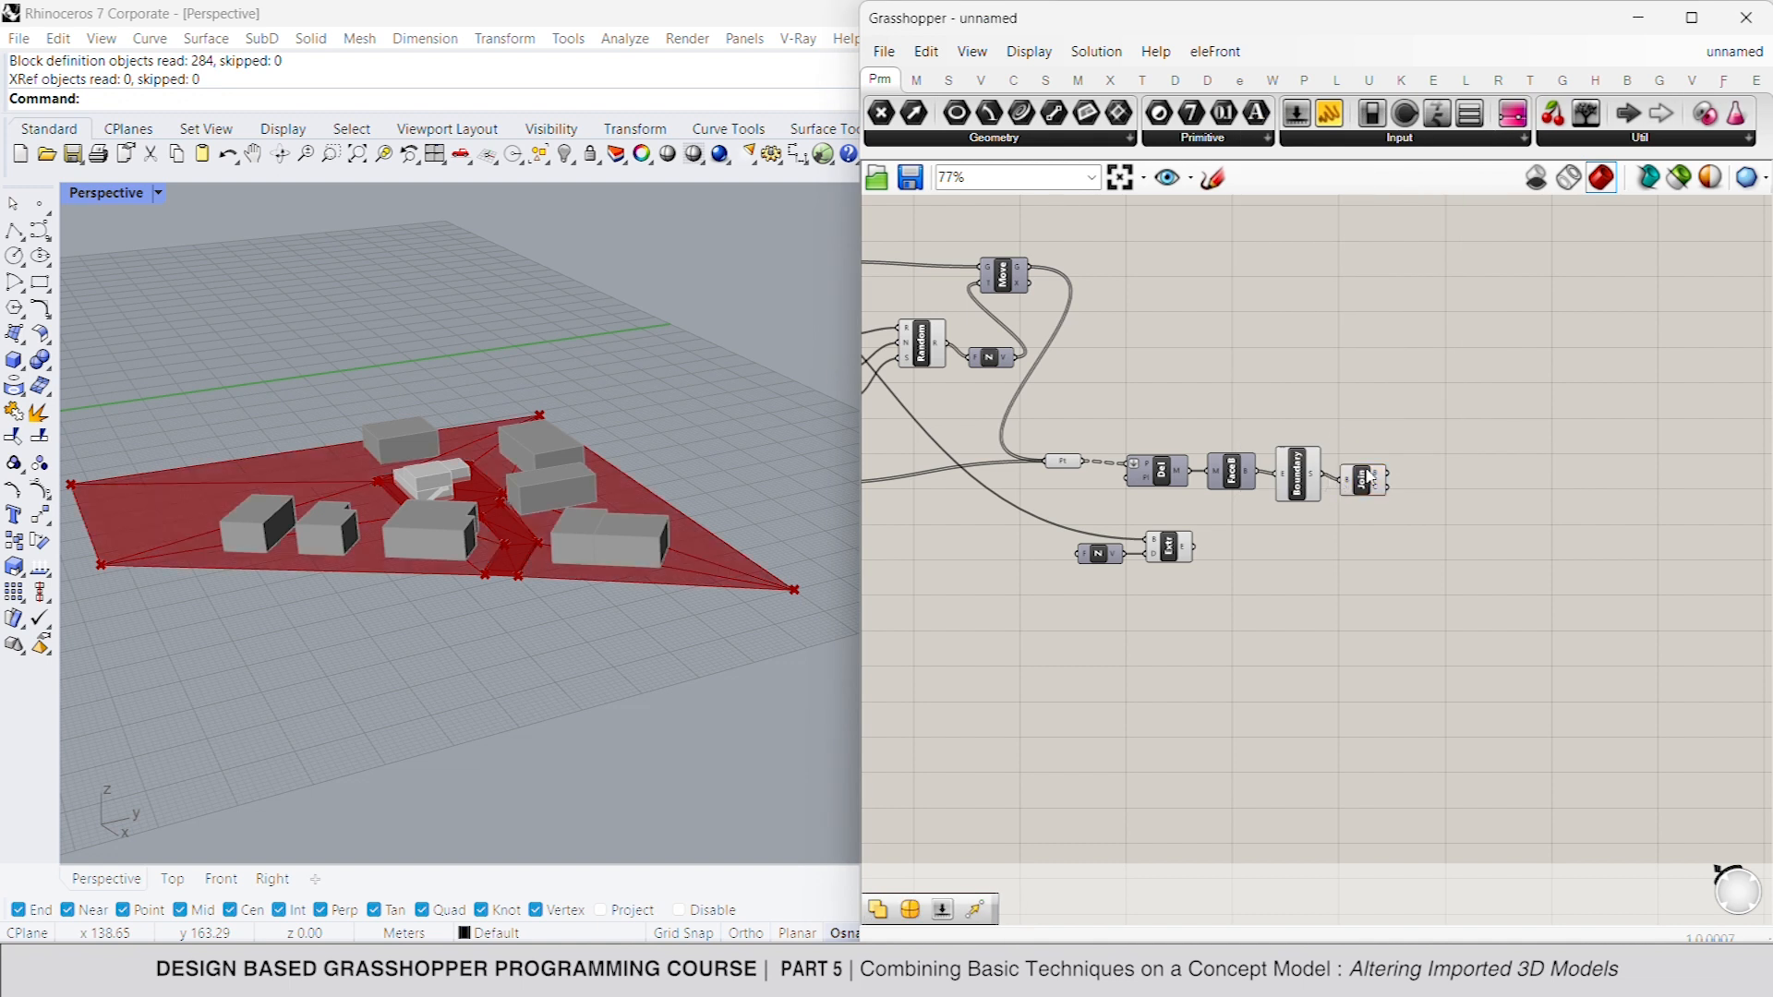
# - Turn off the preview of the Boundary Surfaces component
pyautogui.click(1319, 471)
pyautogui.rightClick(1347, 401)
pyautogui.click(1393, 441)
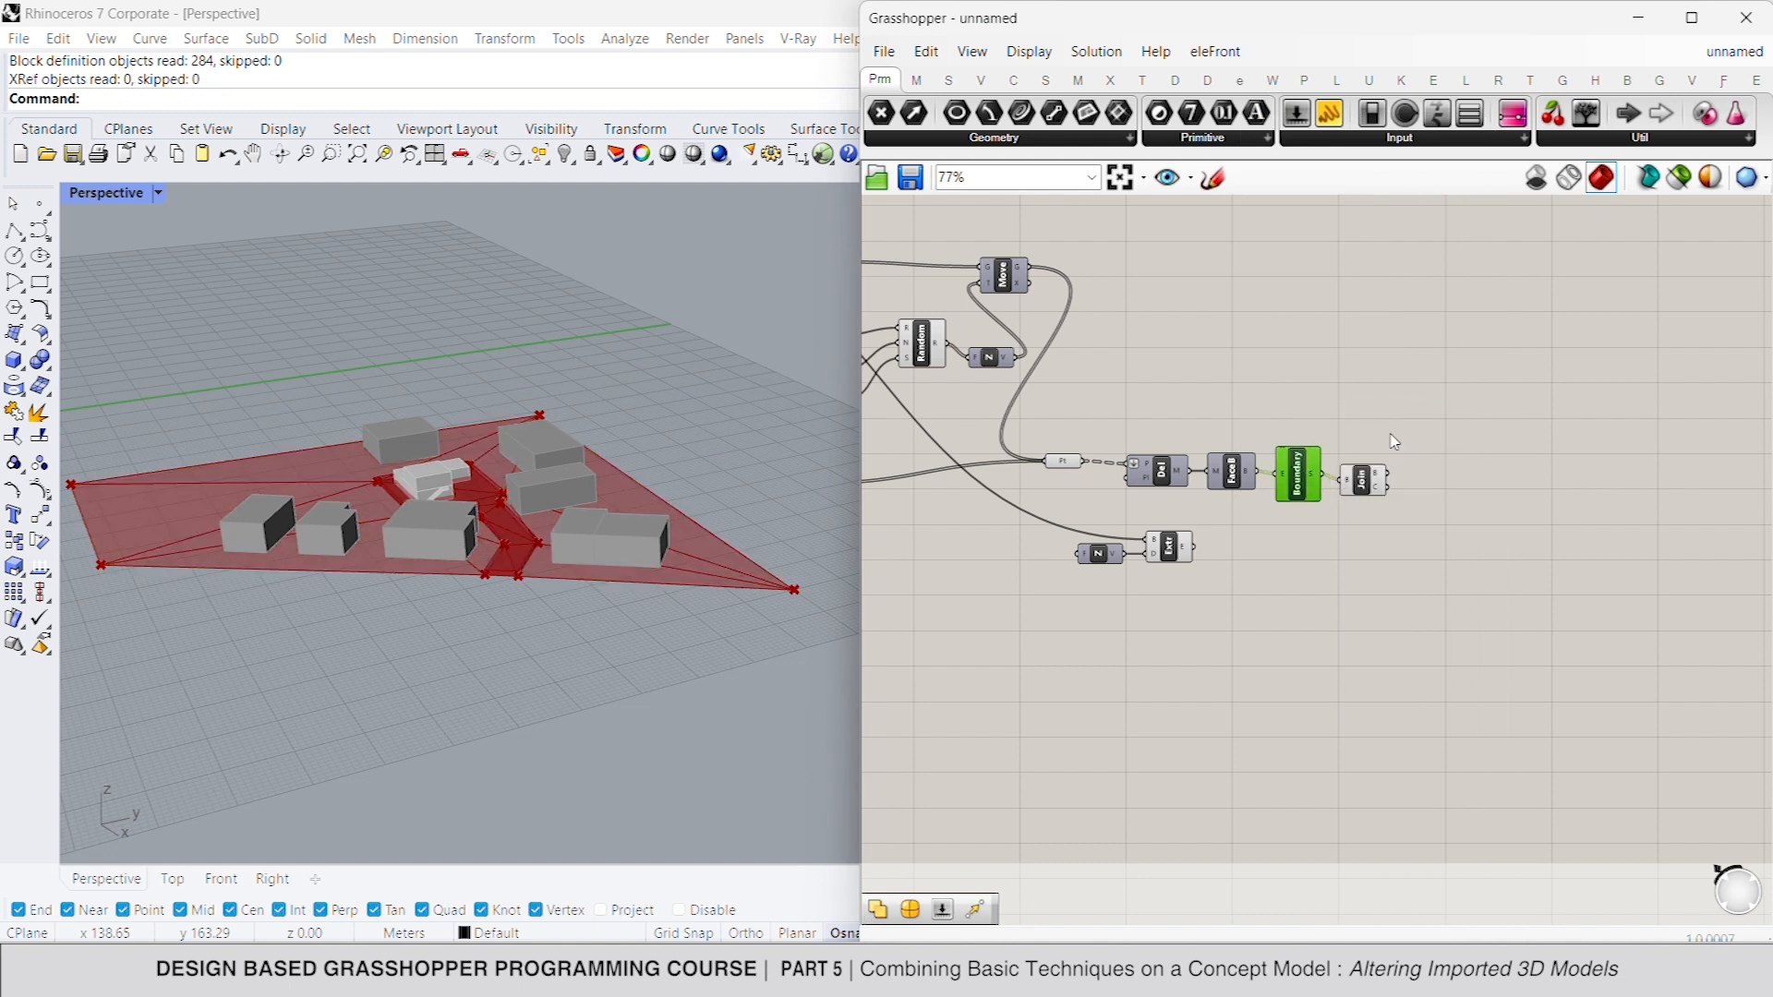
# - Add a Split Brep Multiple component after the Brep Join, splitting the joined terrain with the extruded inner boundary as cutter
pyautogui.doubleClick(1438, 491)
pyautogui.write('split bre')
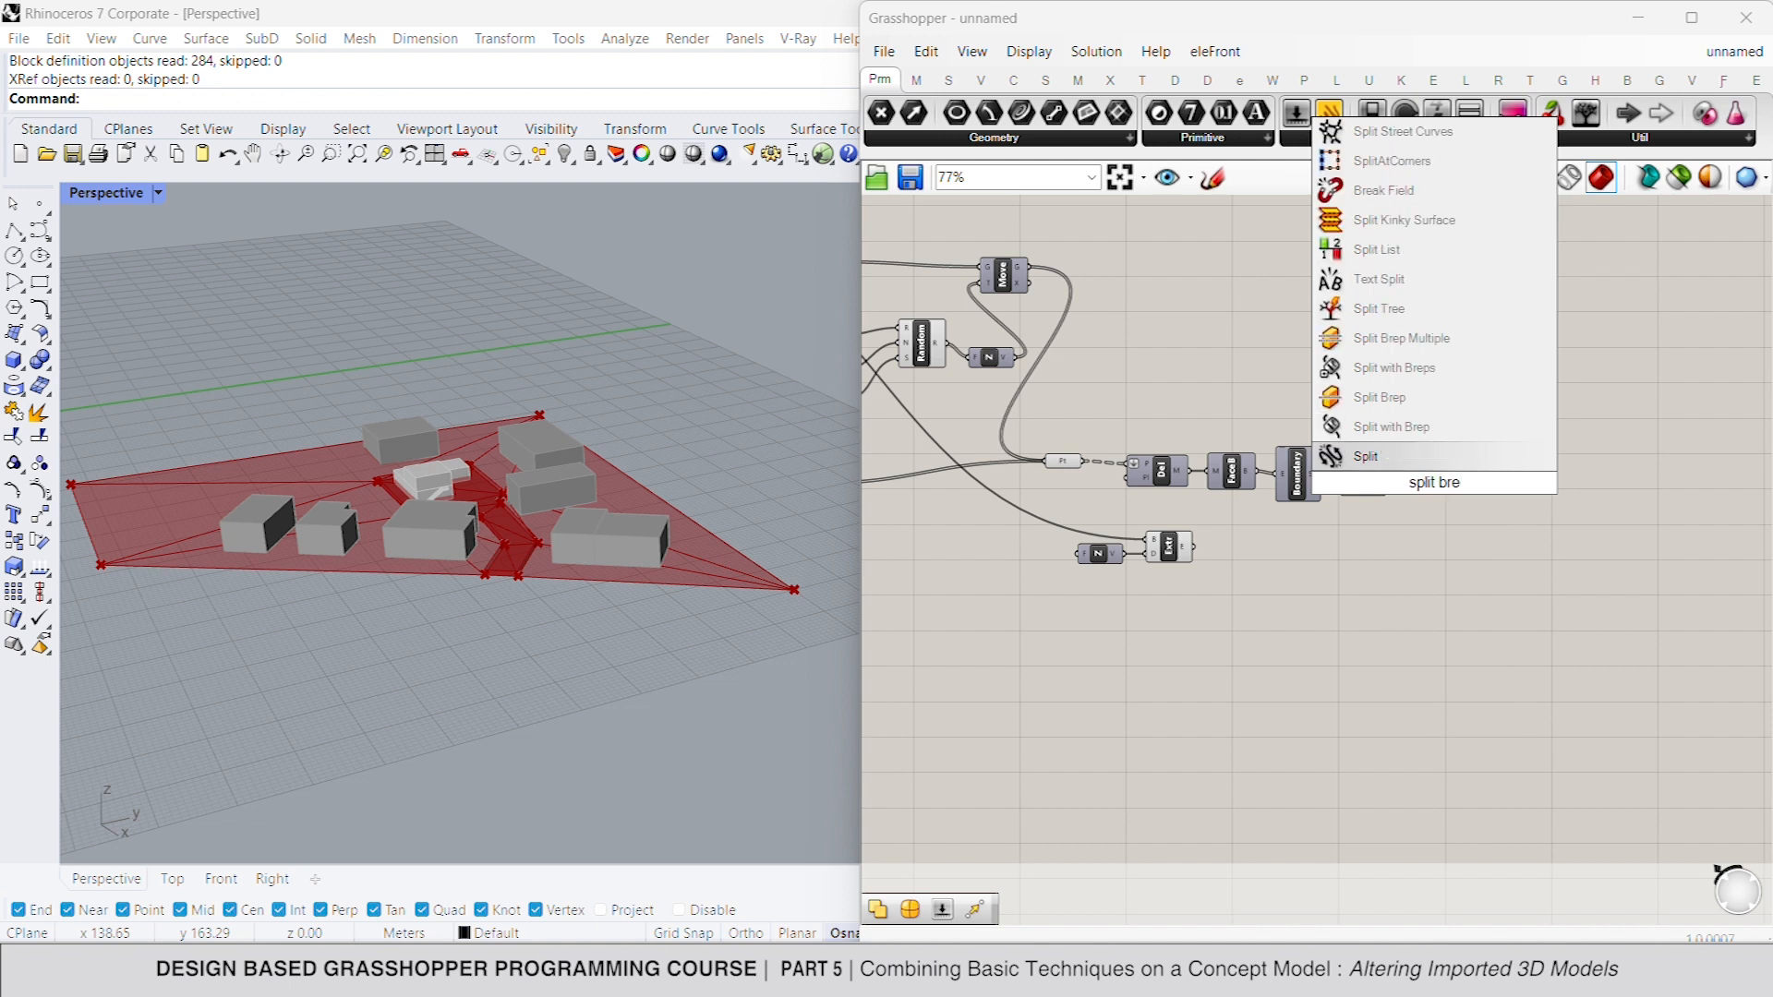
pyautogui.click(1404, 338)
pyautogui.moveTo(1413, 498); pyautogui.dragTo(1193, 546)
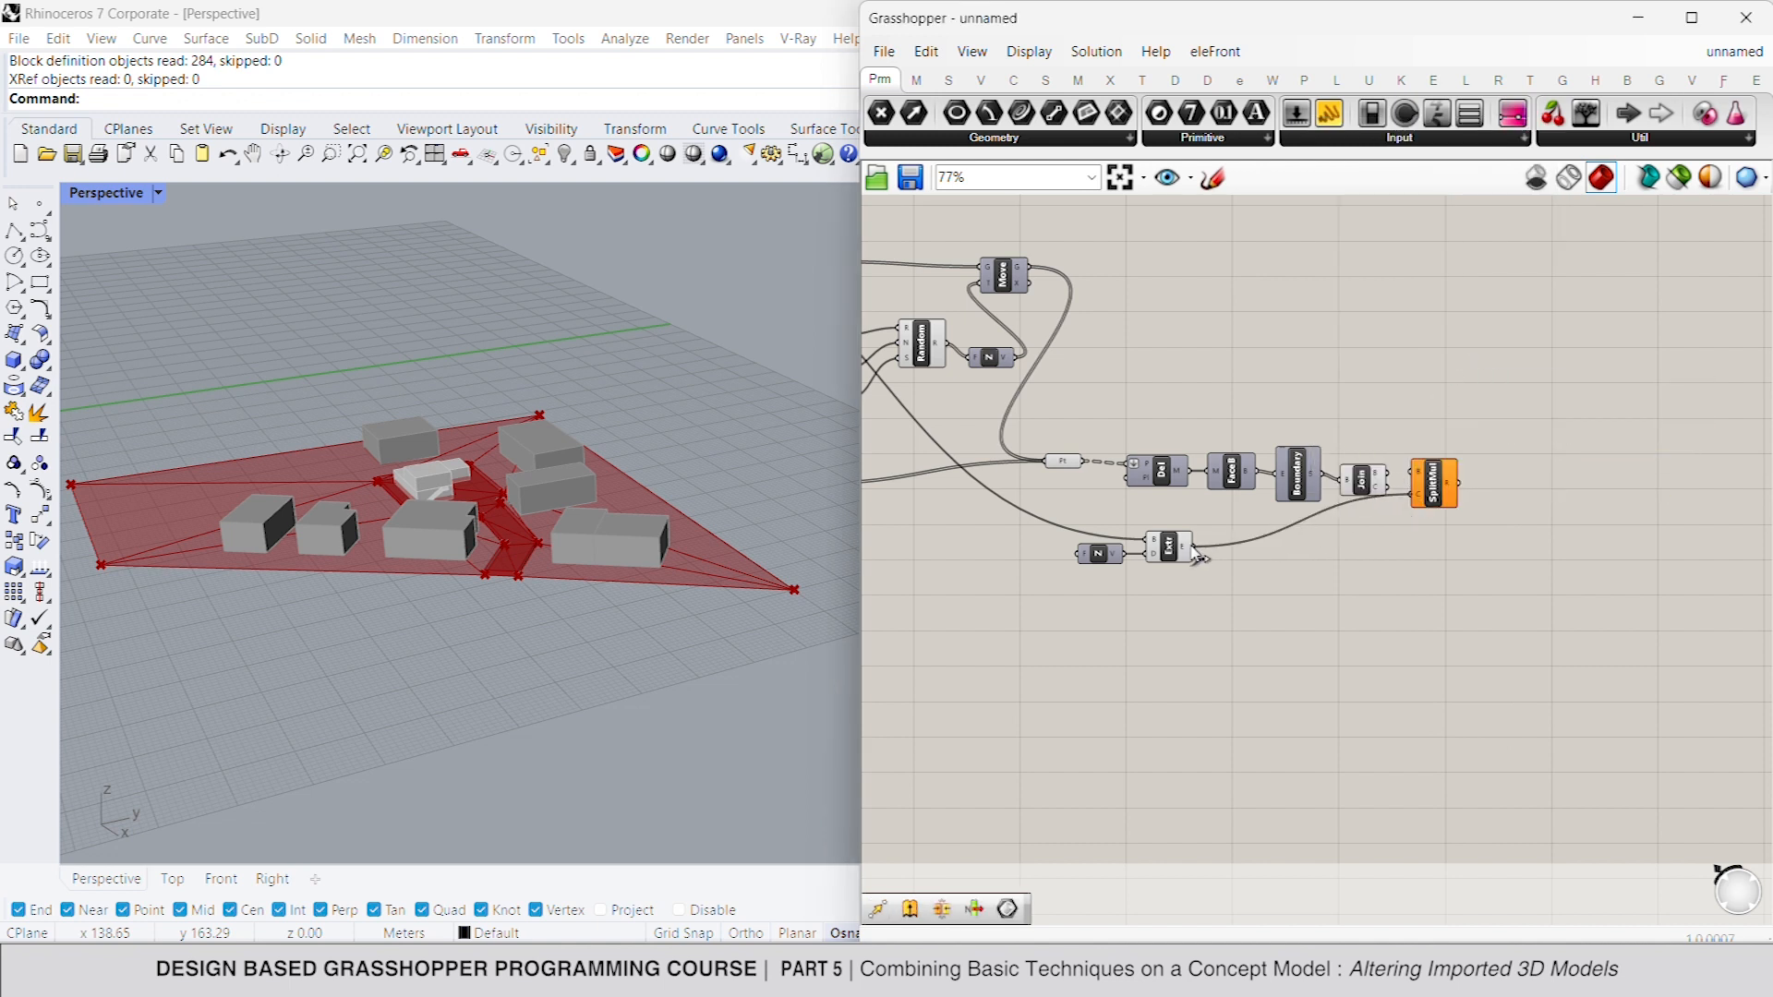
pyautogui.moveTo(1404, 472); pyautogui.dragTo(1446, 499)
# - Turn off the previews of the Brep Join and the Extrude component
pyautogui.click(1351, 481)
pyautogui.middleClick(1395, 409)
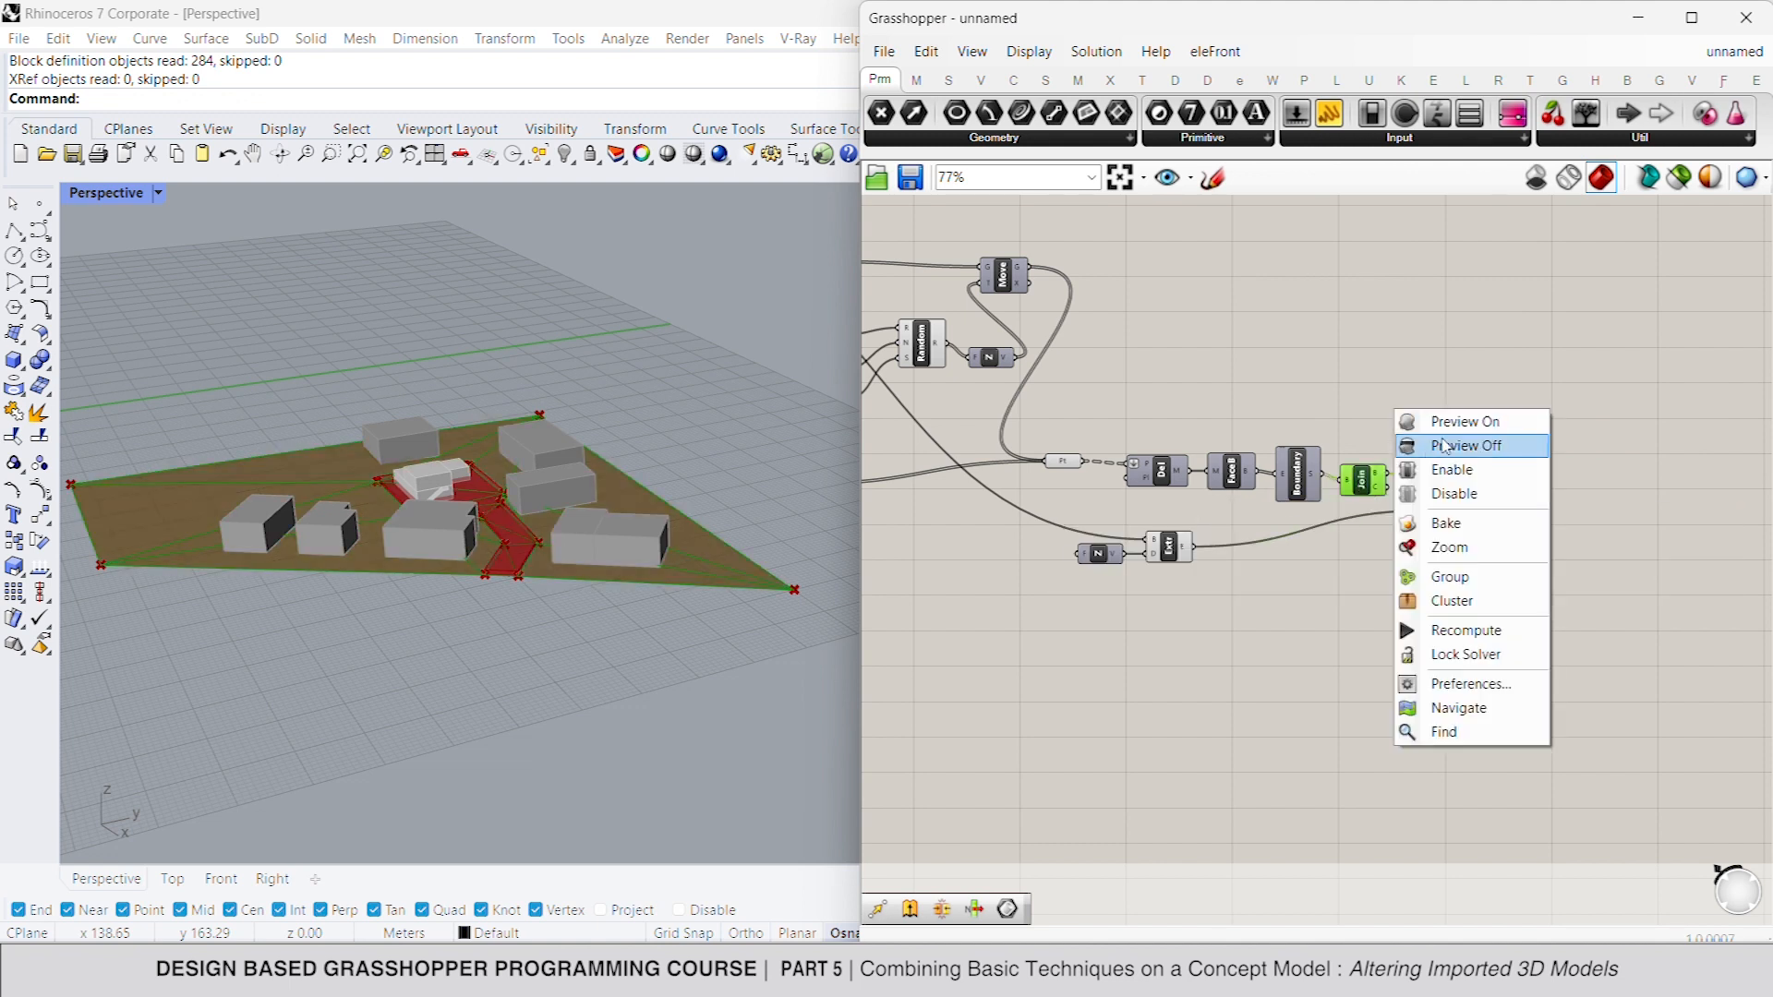
pyautogui.click(1443, 442)
pyautogui.click(1447, 423)
pyautogui.click(1452, 502)
pyautogui.click(1168, 546)
pyautogui.rightClick(1293, 591)
pyautogui.click(1344, 619)
pyautogui.click(1344, 625)
# - Add a List Item component fed by the split fragments, and turn off the preview of Split Brep Multiple
pyautogui.click(1448, 499)
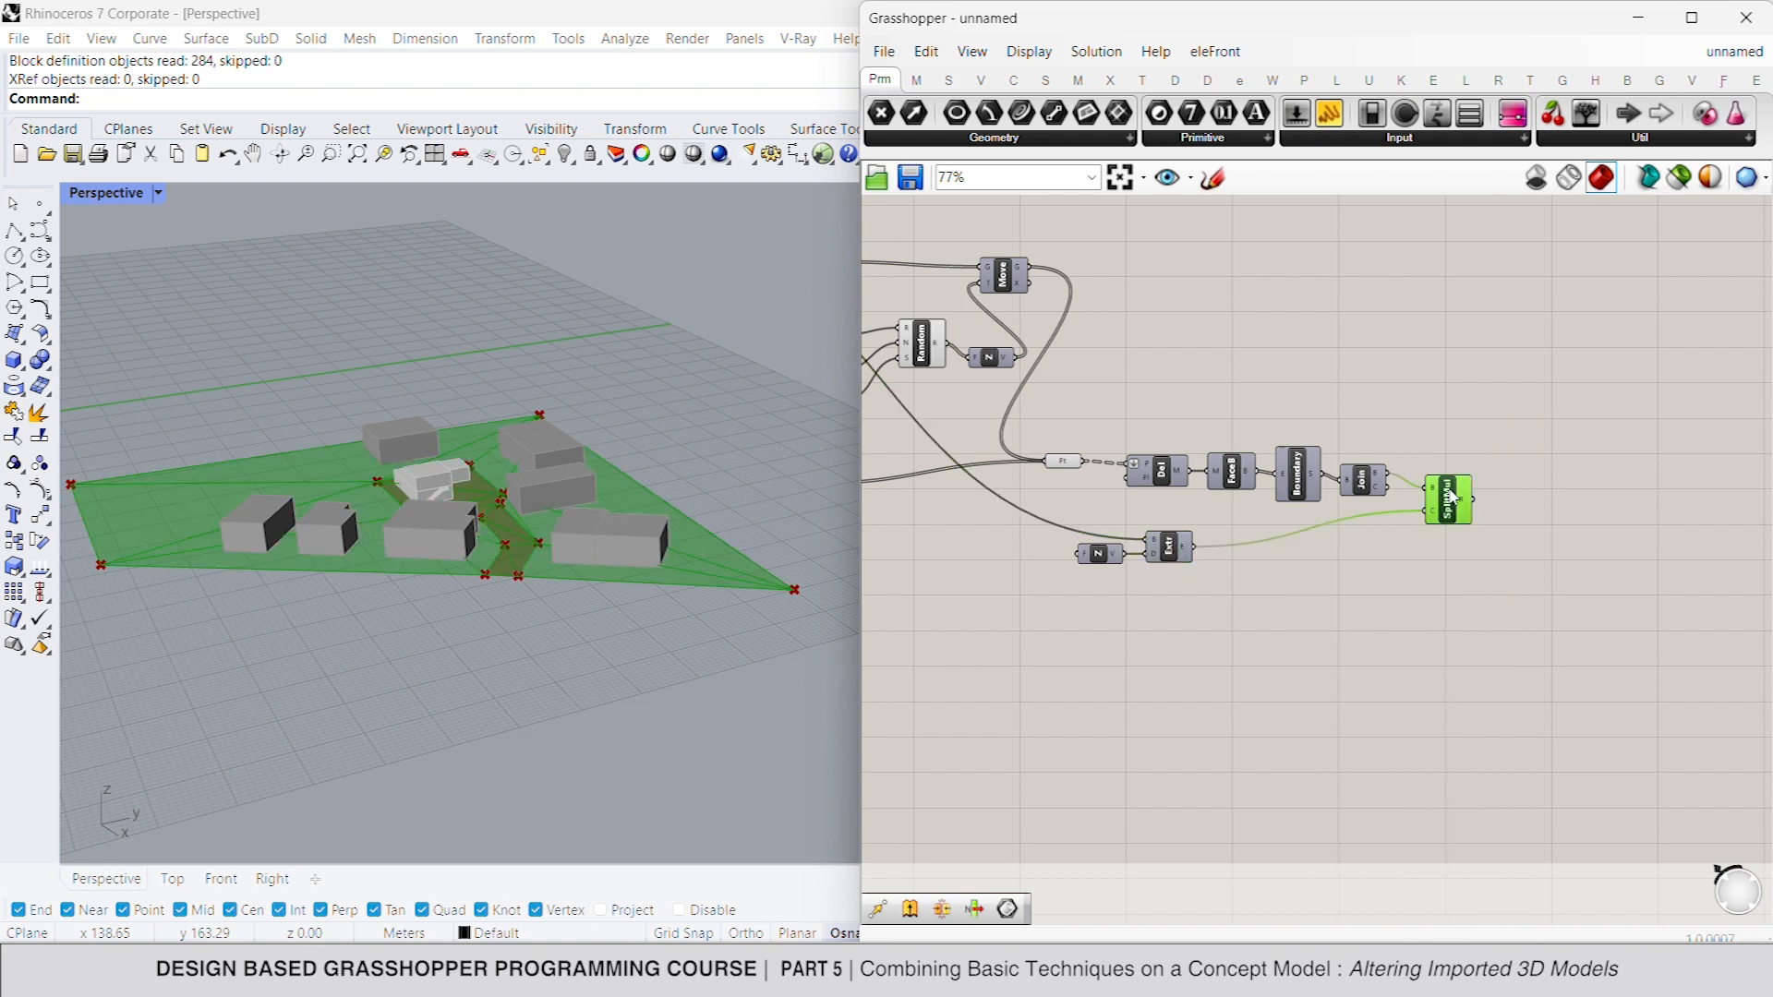
pyautogui.moveTo(1462, 514)
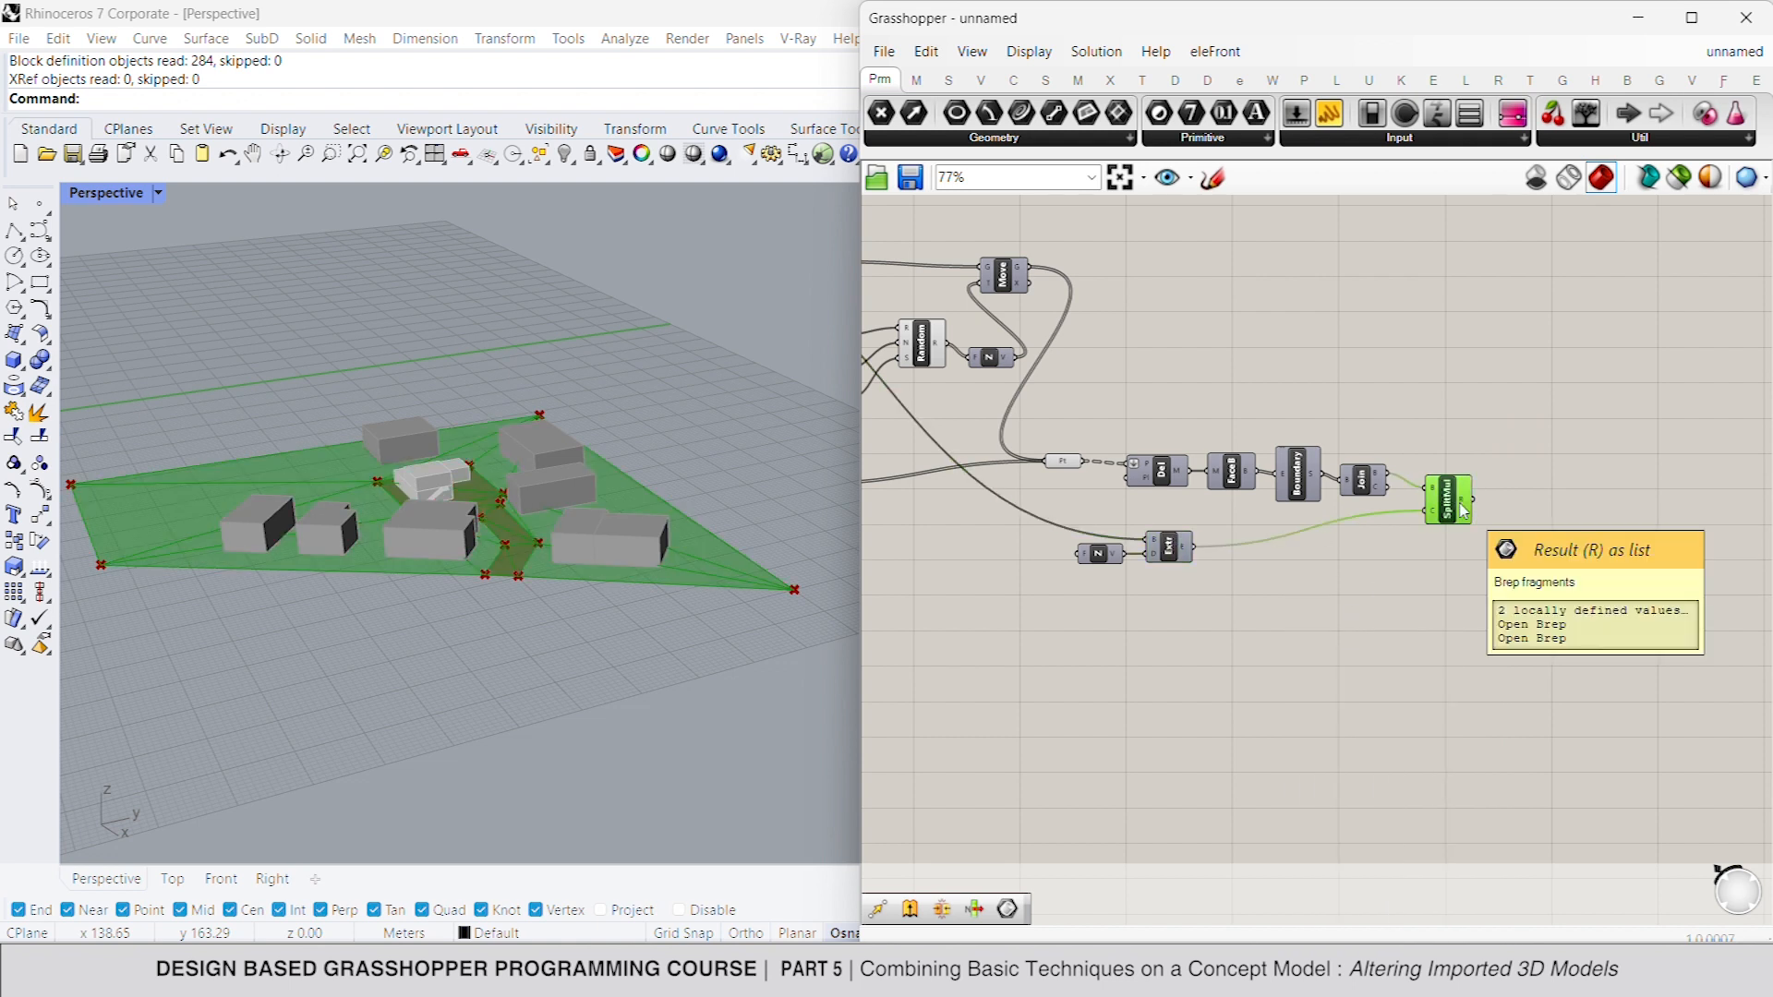
pyautogui.doubleClick(1516, 506)
pyautogui.write('list item')
pyautogui.click(1460, 480)
pyautogui.moveTo(1521, 493); pyautogui.dragTo(1475, 500)
pyautogui.rightClick(1508, 434)
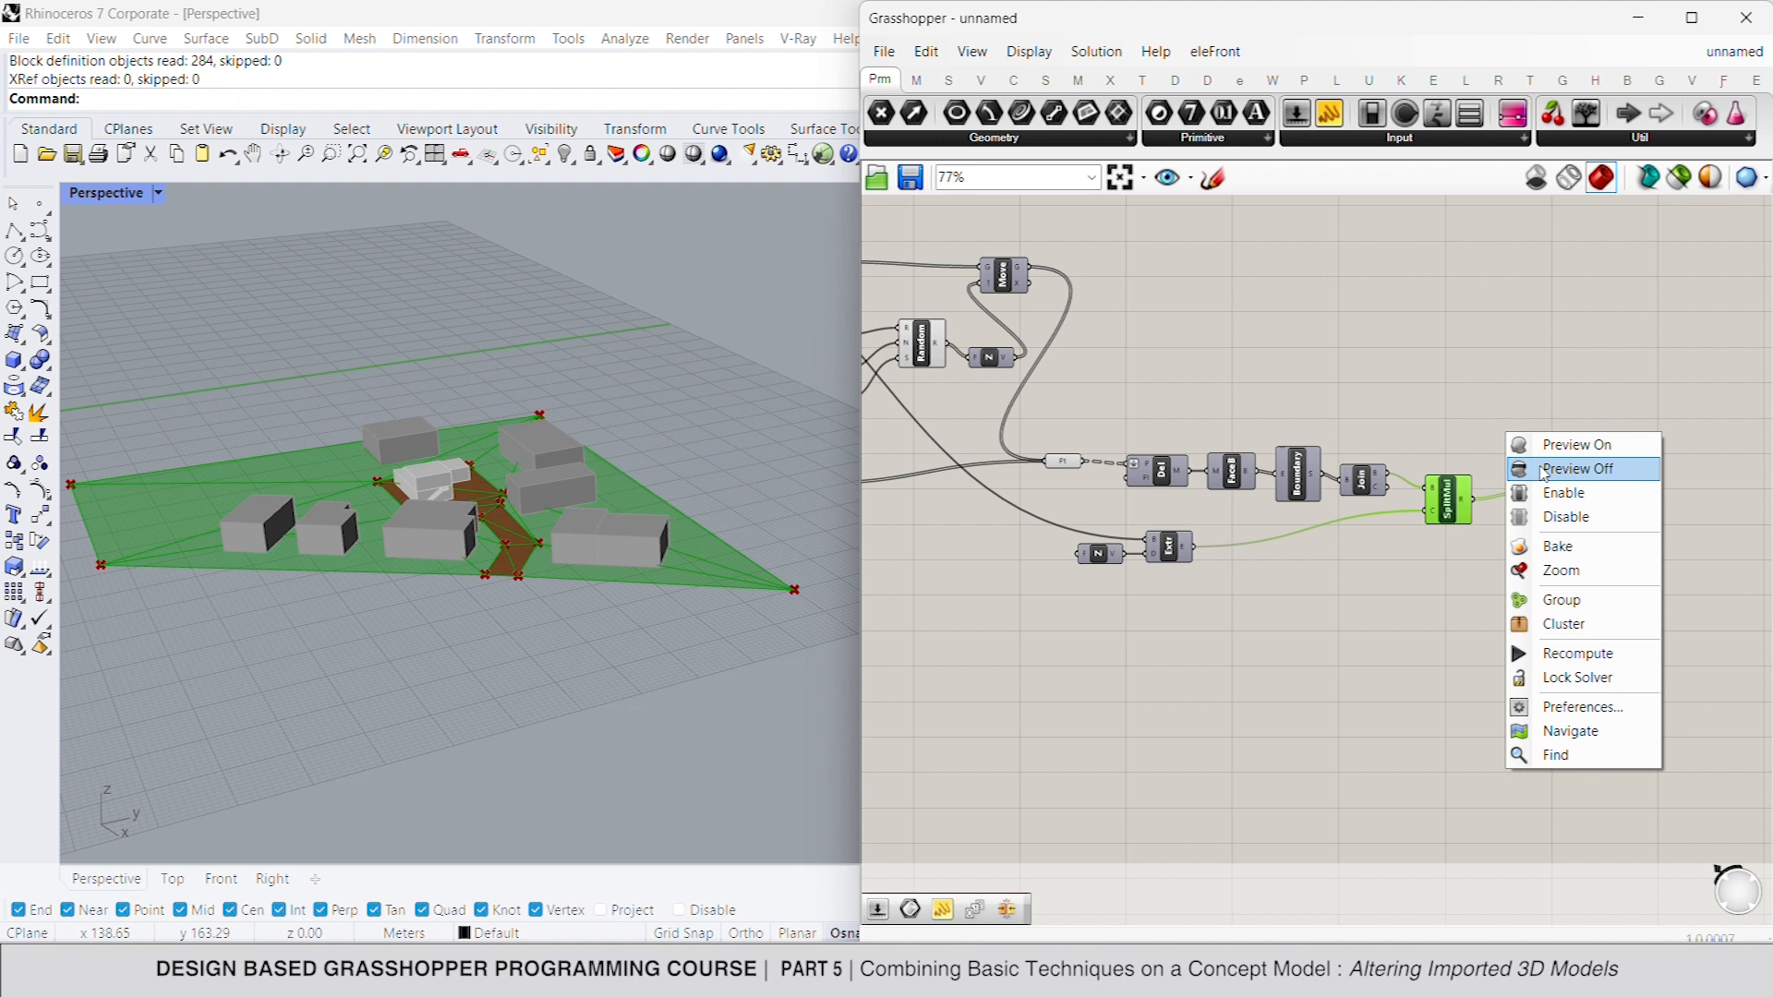
pyautogui.click(1574, 462)
# - Add a number slider set to 1 and connect it to the index of the new List Item
pyautogui.doubleClick(1446, 576)
pyautogui.write('slider')
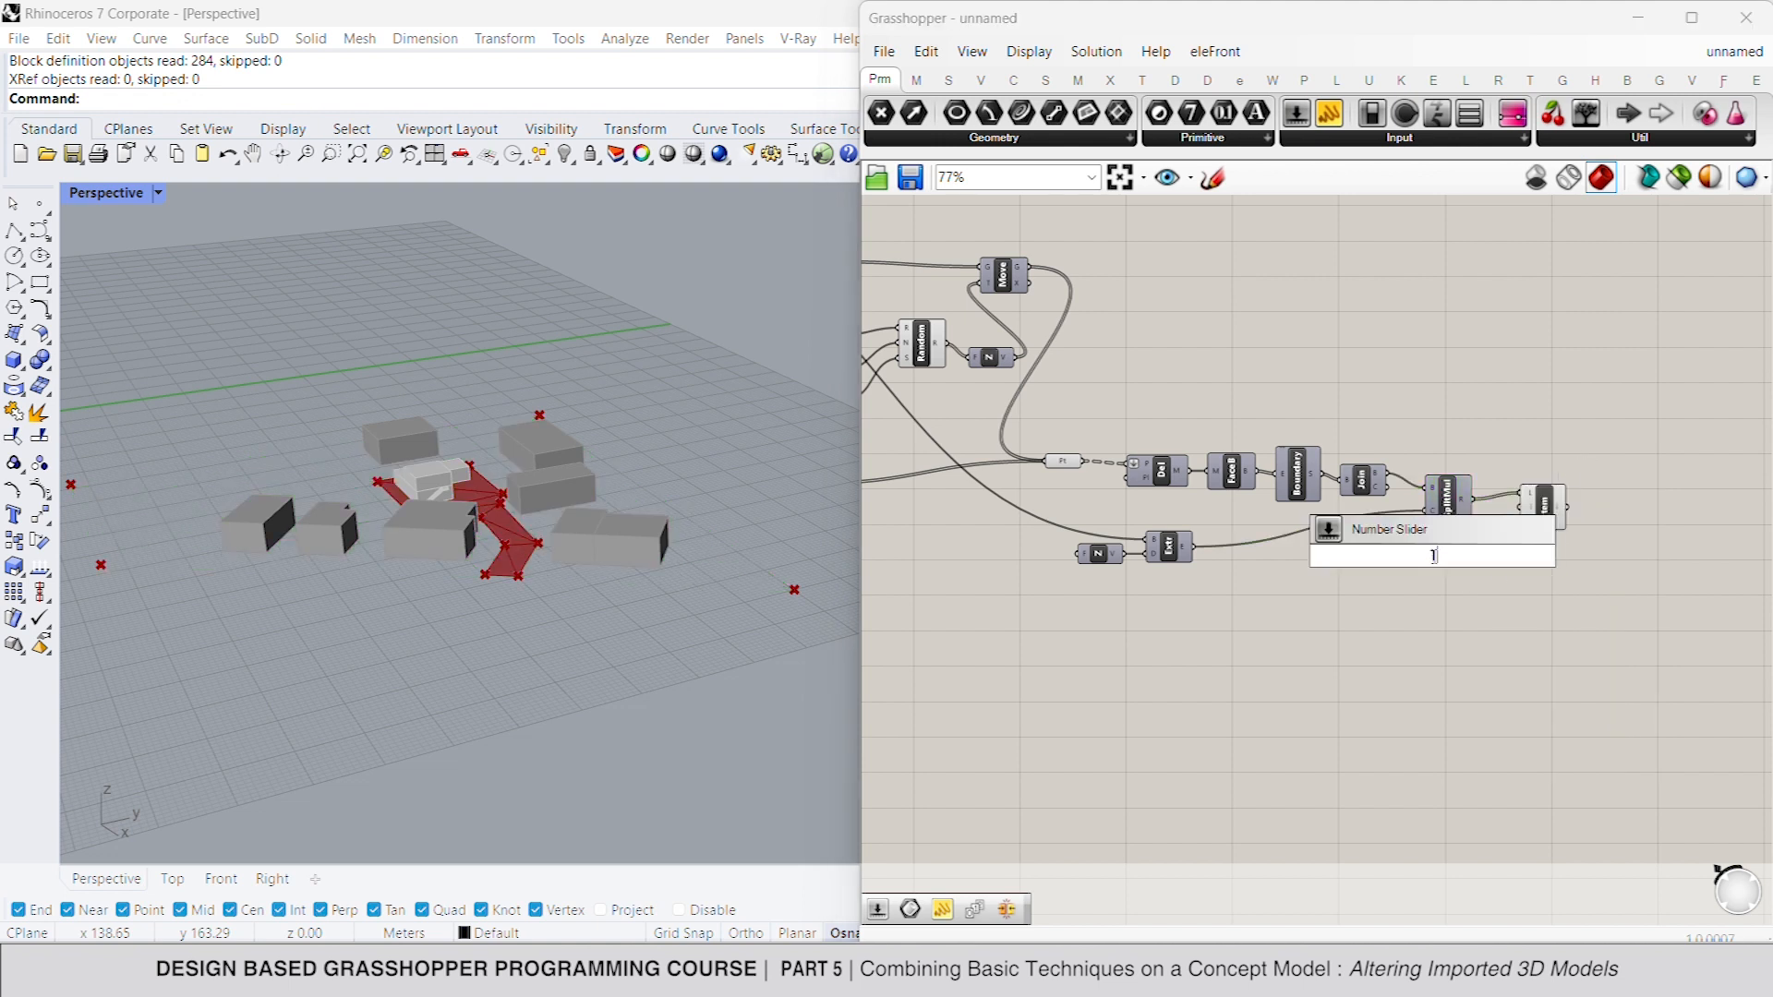
pyautogui.press('Return')
pyautogui.moveTo(1521, 513); pyautogui.dragTo(1463, 548)
pyautogui.click(1544, 513)
pyautogui.click(1587, 483)
# - Turn off the previews of the point parameter feeding the Delaunay Mesh and of the Random component
pyautogui.click(1062, 461)
pyautogui.rightClick(1170, 385)
pyautogui.click(1239, 423)
pyautogui.click(929, 352)
pyautogui.rightClick(1088, 346)
pyautogui.click(1194, 384)
# - Add a Custom Preview component and feed the selected terrain fragment into its geometry input
pyautogui.moveTo(1539, 483); pyautogui.dragTo(1522, 622, button='right')
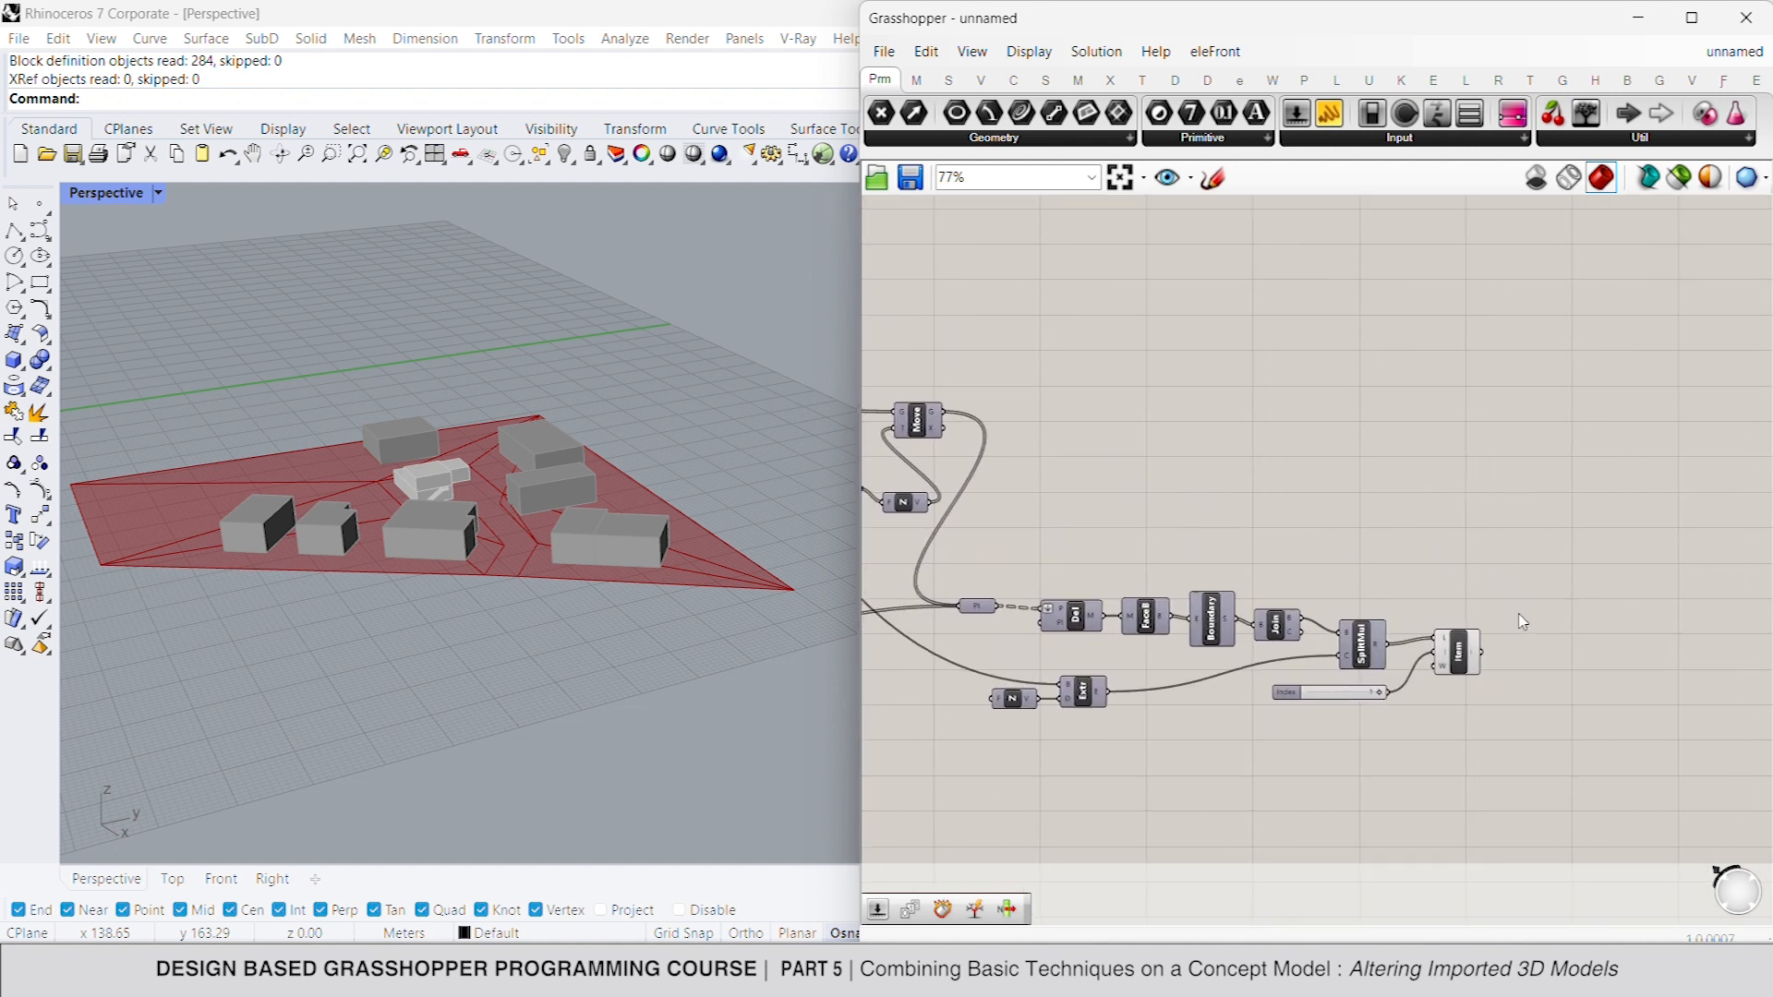
pyautogui.doubleClick(1527, 652)
pyautogui.write('c')
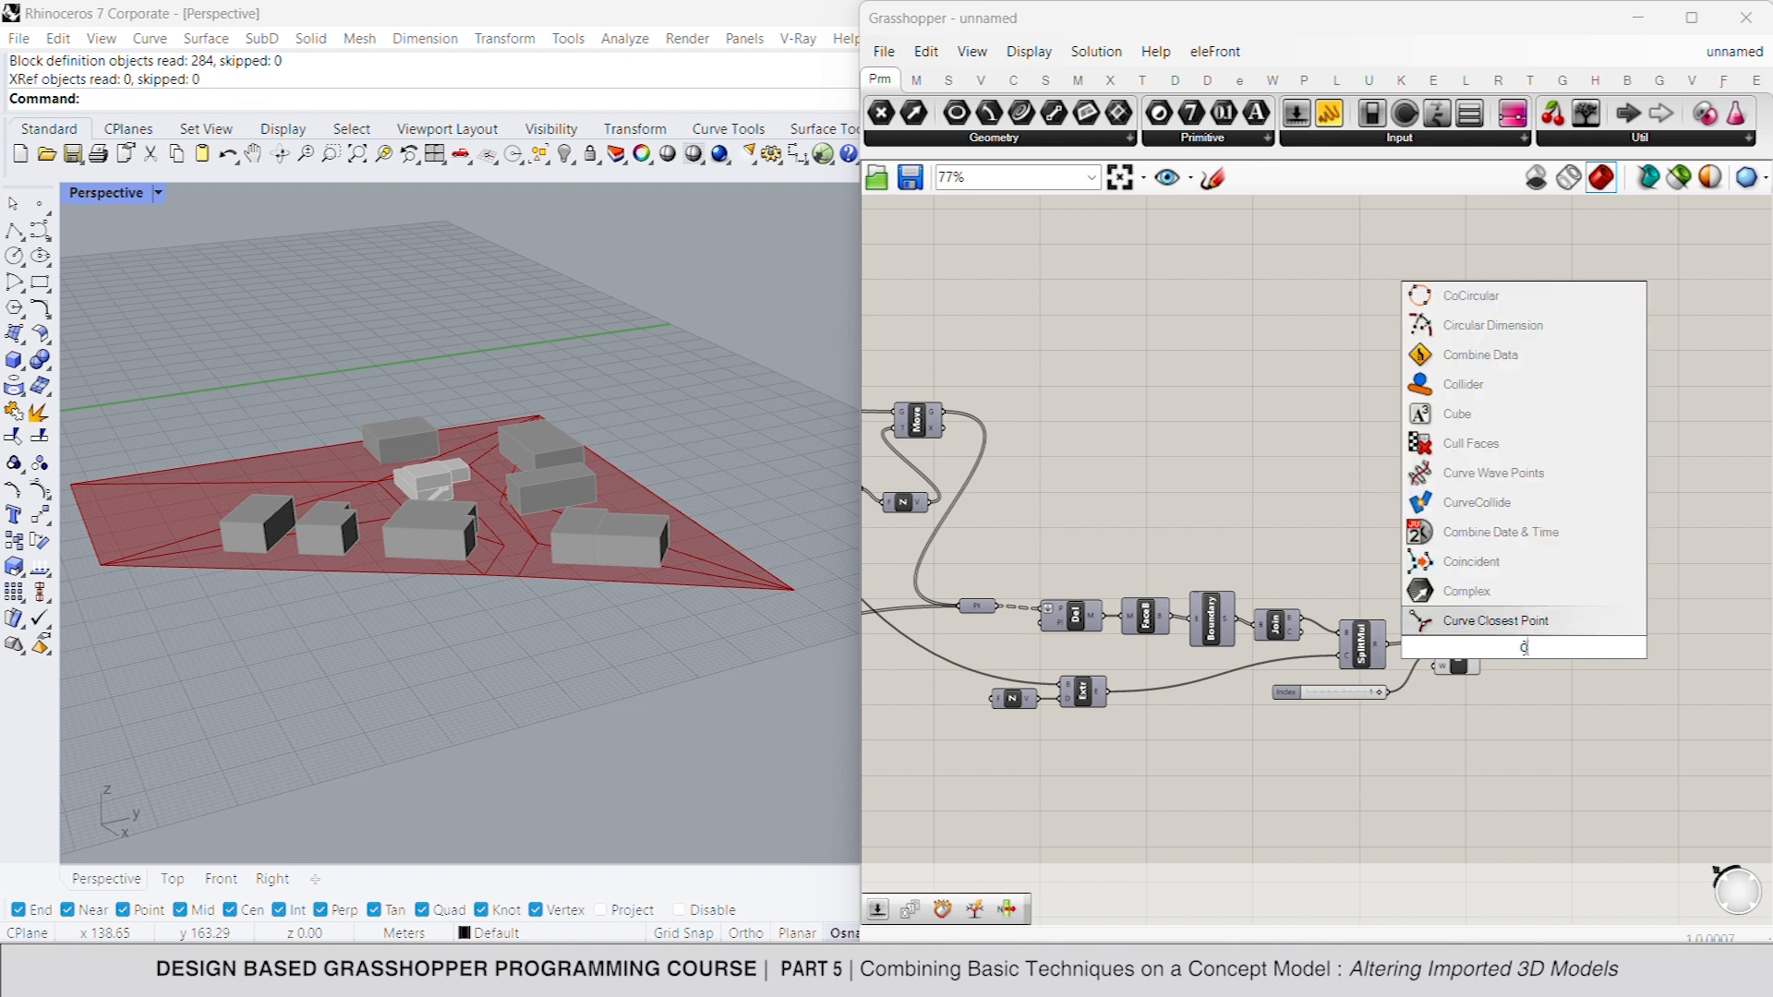
pyautogui.write('ustom prev')
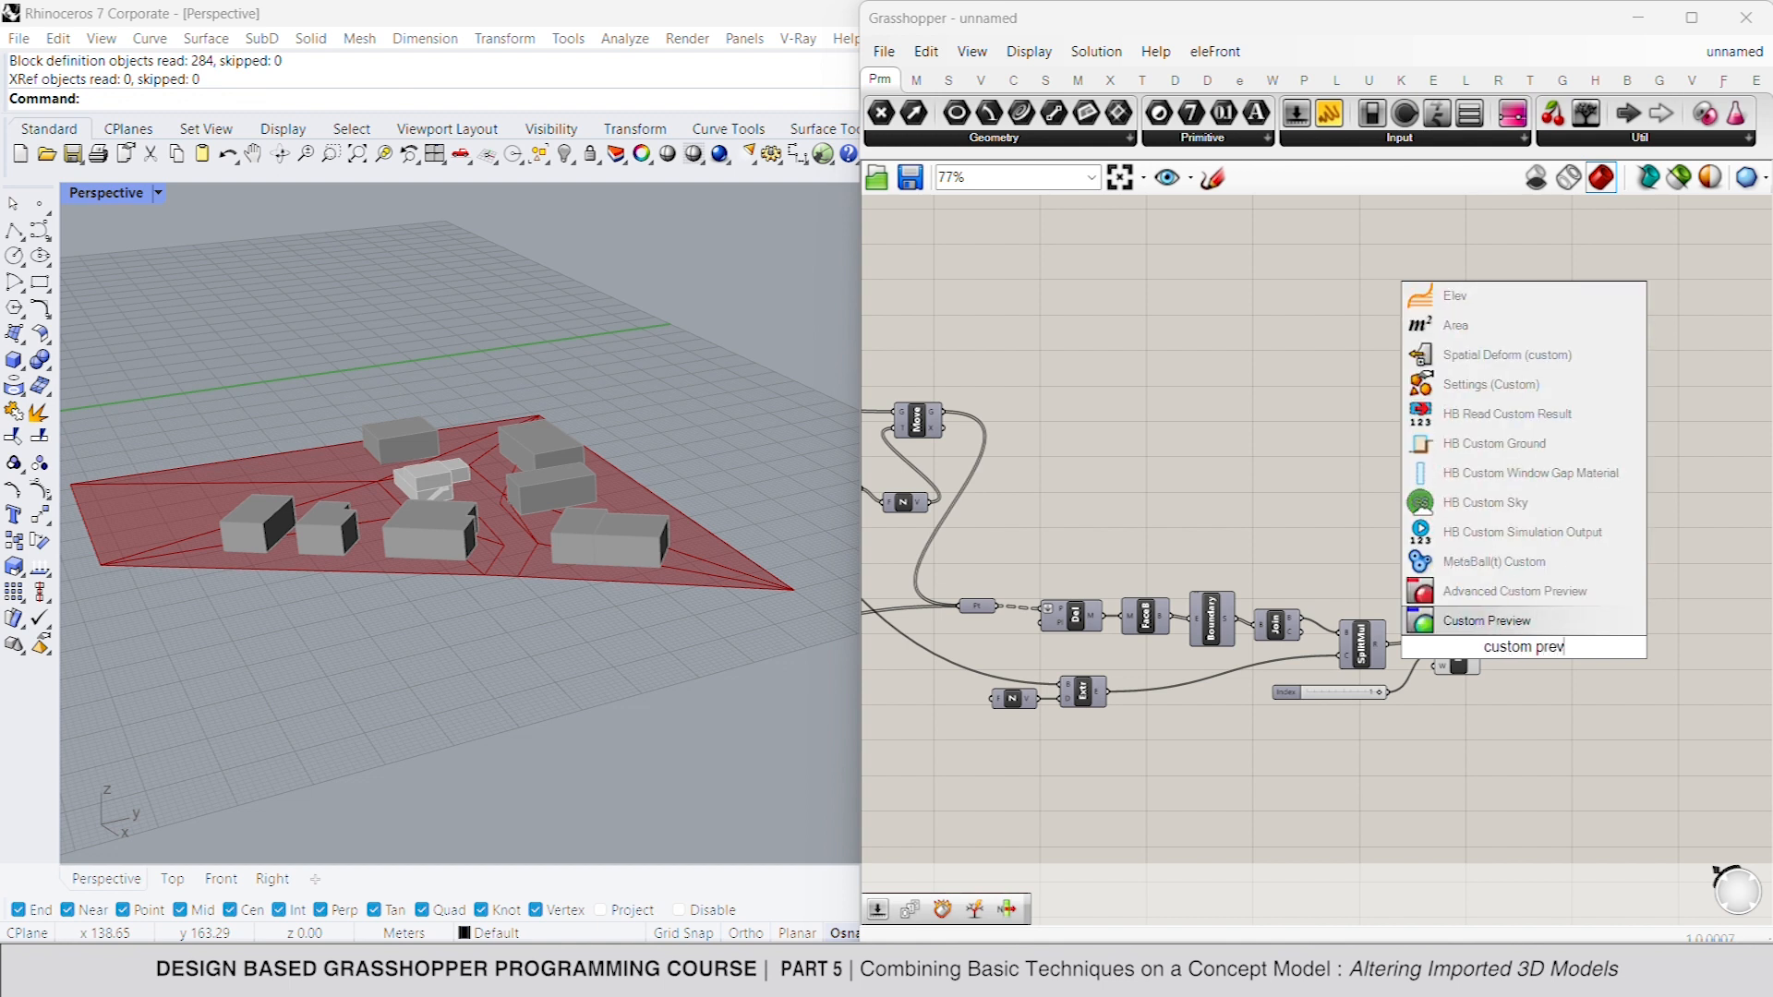
pyautogui.press('Return')
pyautogui.moveTo(1544, 639); pyautogui.dragTo(1596, 667)
# - Connect a Colour Swatch to the Custom Preview's material and set it to green with hue 103°, saturation 36 and value 54
pyautogui.doubleClick(1492, 699)
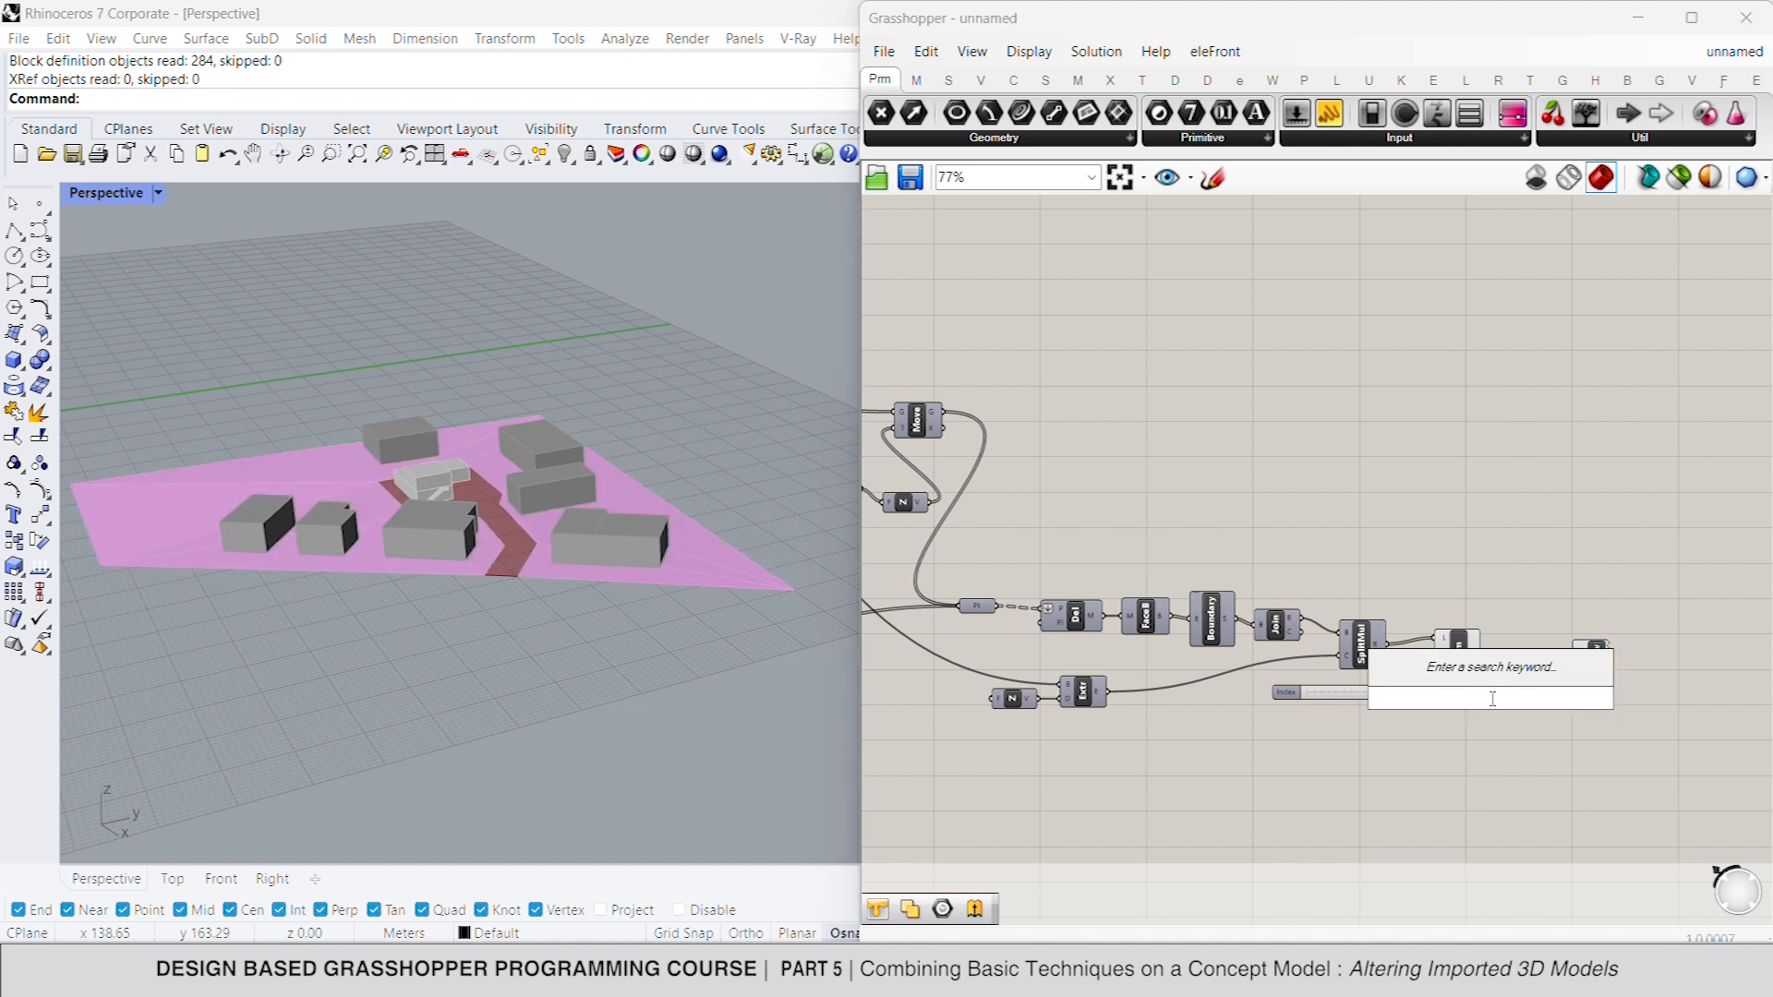
pyautogui.write('colour s')
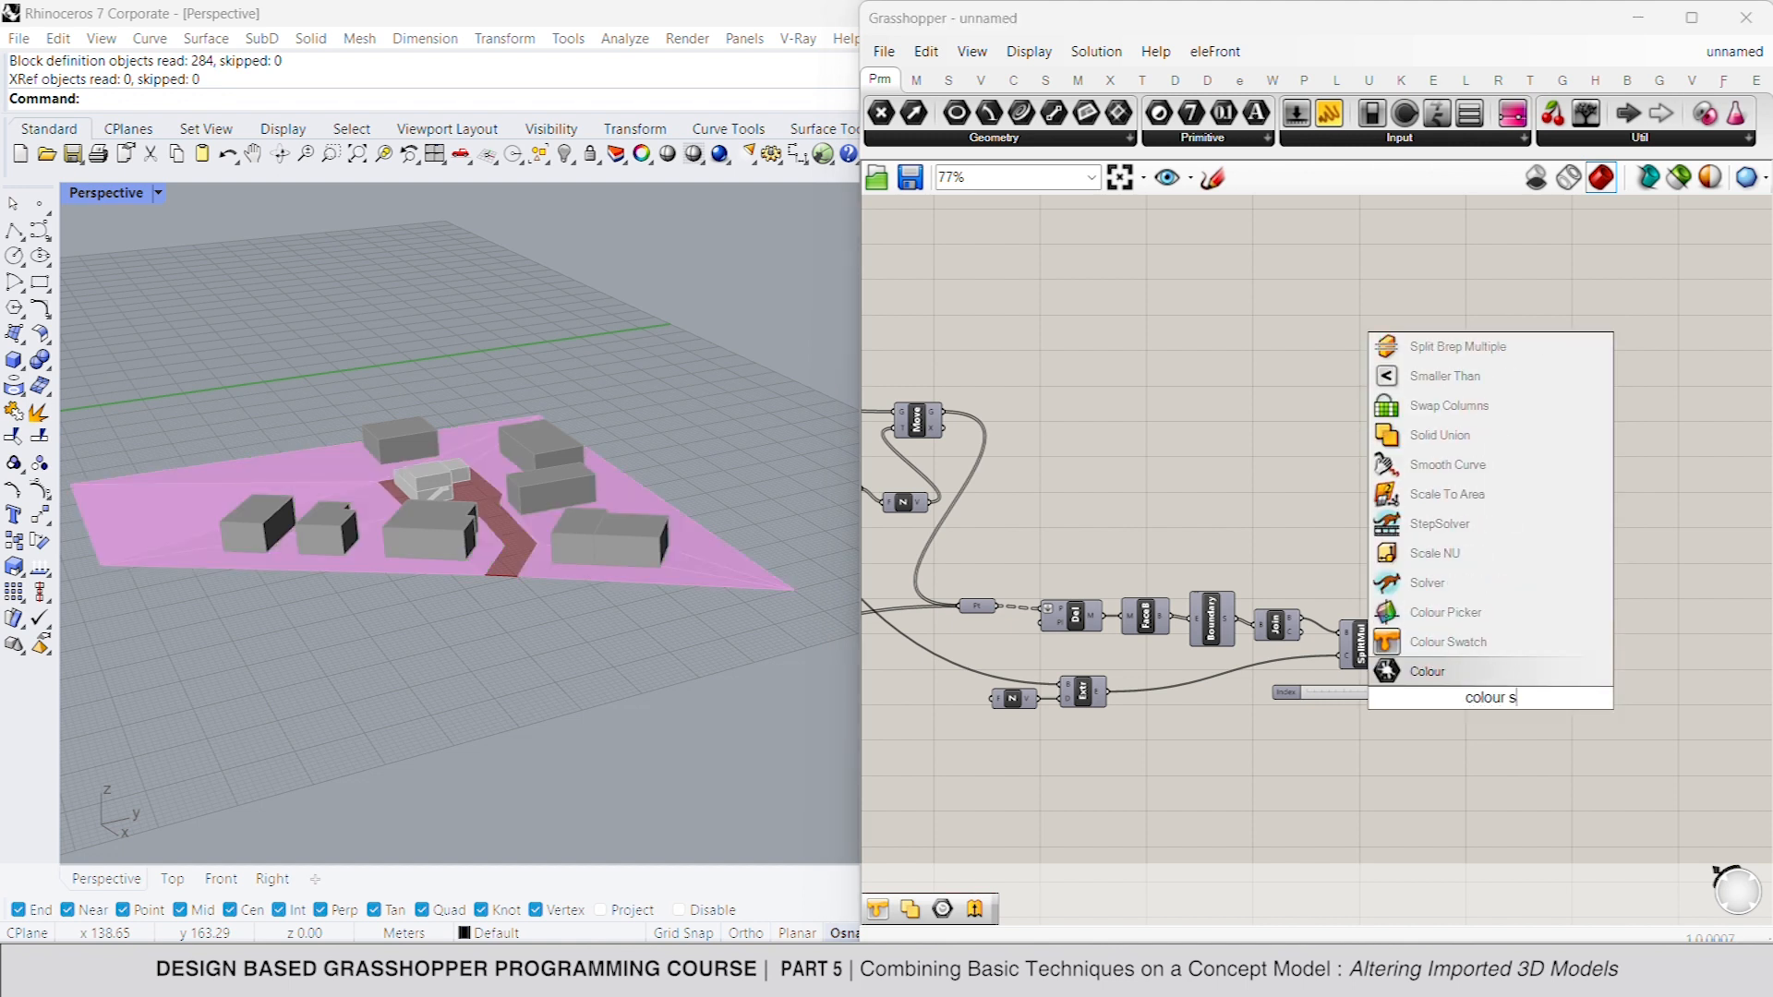
pyautogui.click(1490, 647)
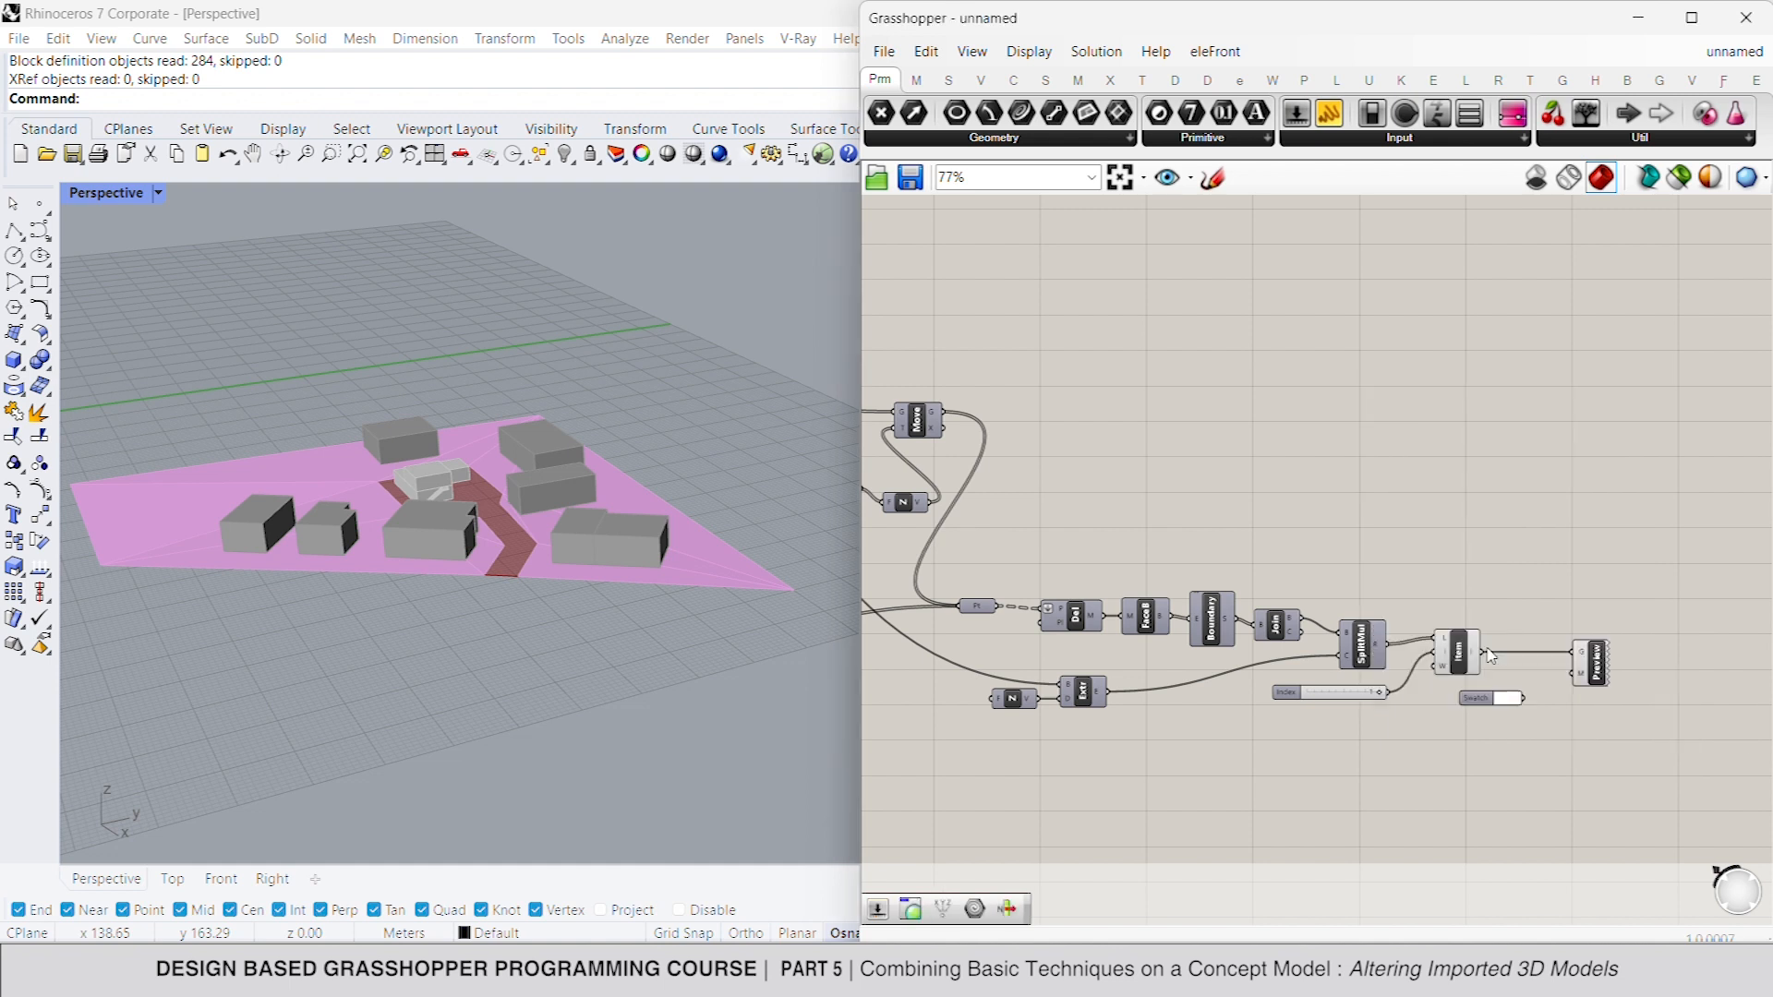
pyautogui.moveTo(1524, 698); pyautogui.dragTo(1575, 675)
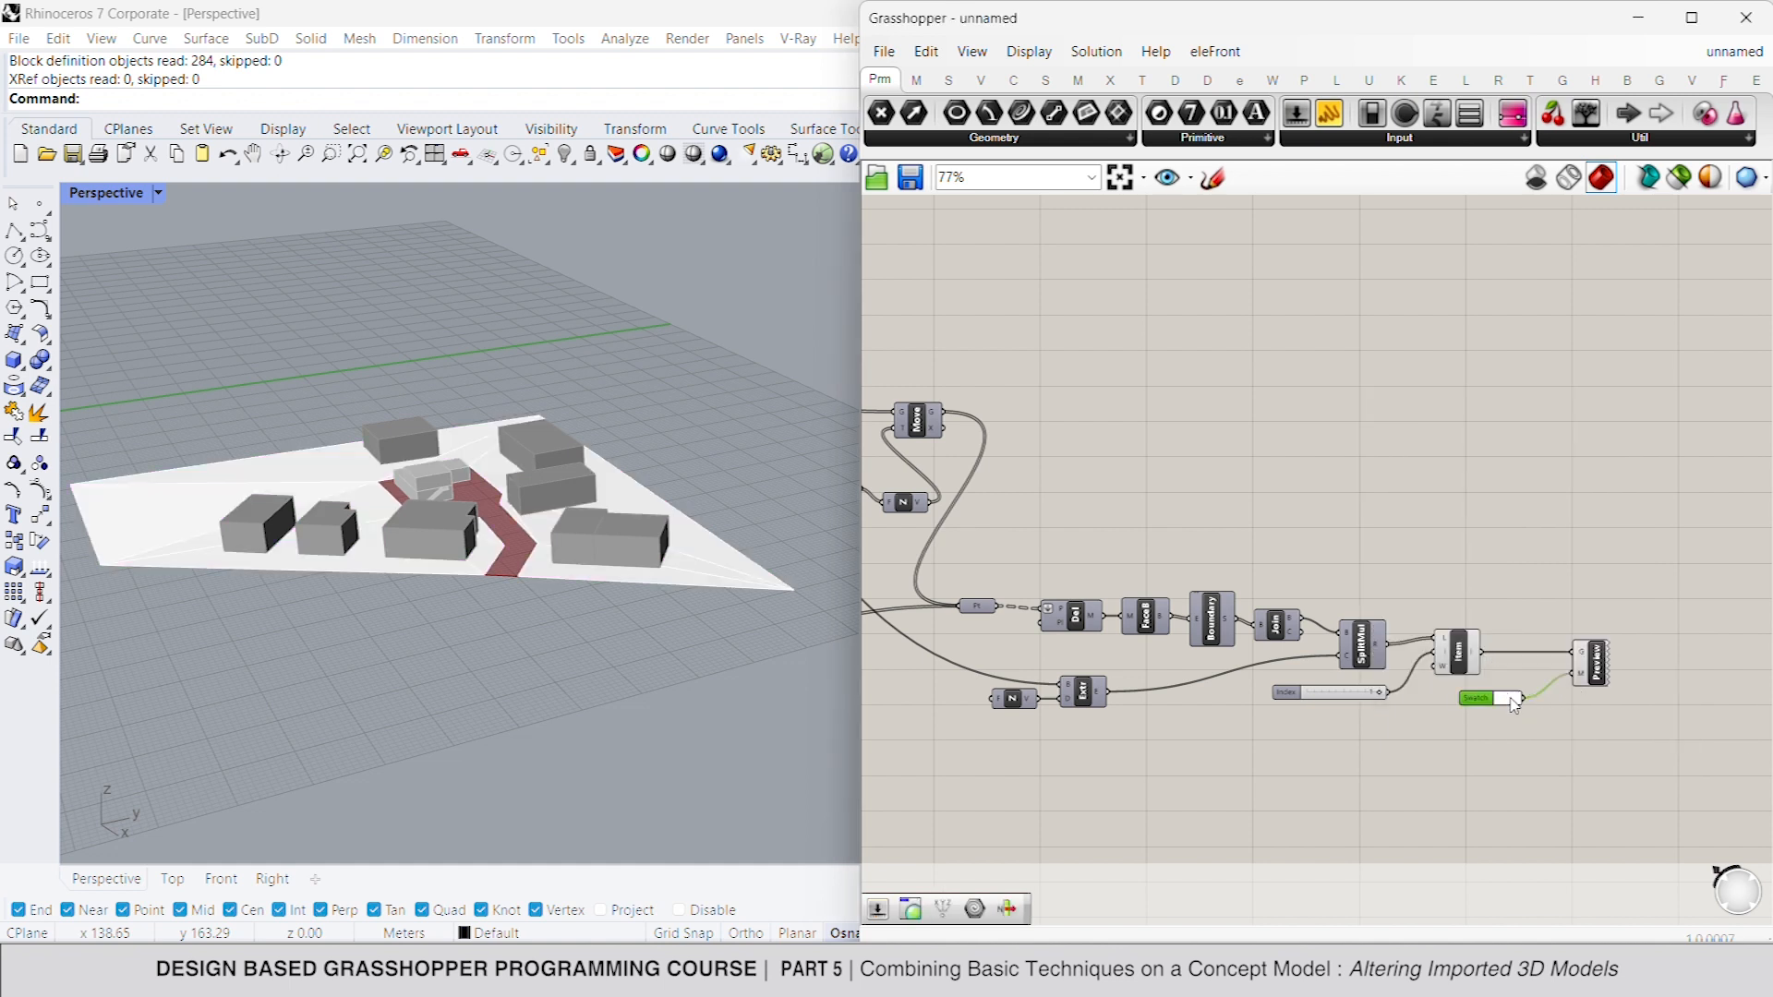
pyautogui.click(1511, 699)
pyautogui.moveTo(1689, 782); pyautogui.dragTo(1703, 767)
pyautogui.click(1643, 680)
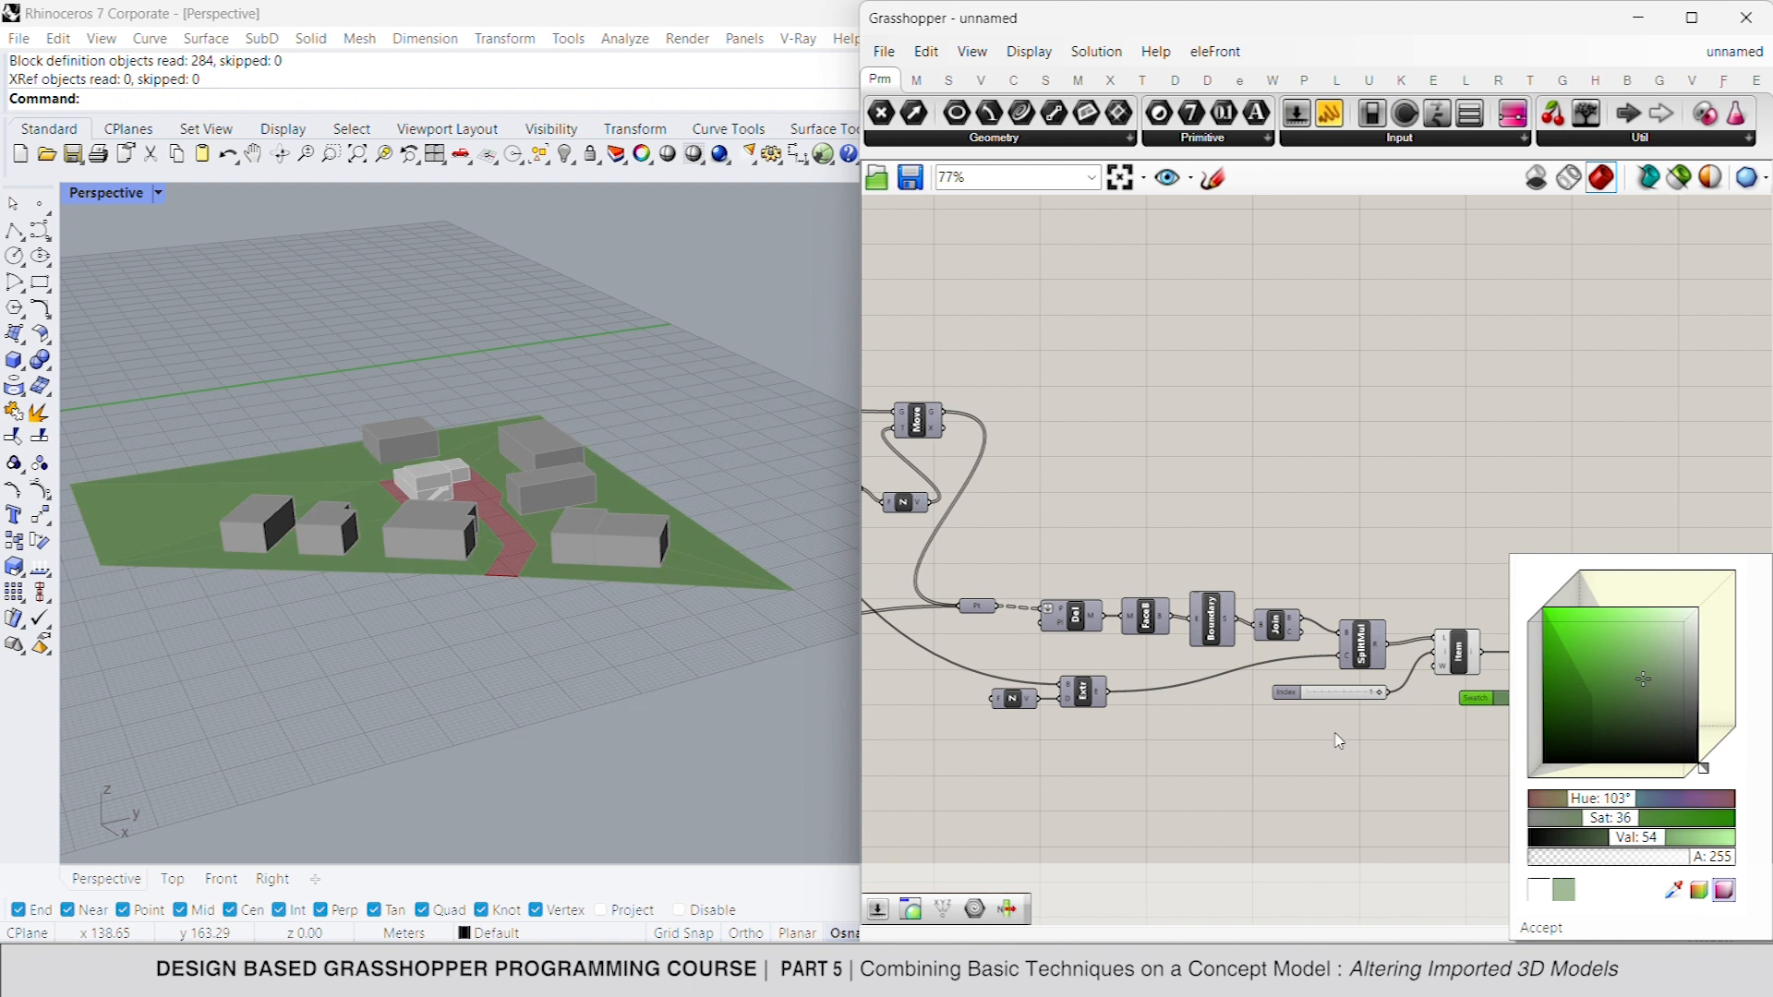
pyautogui.click(1302, 751)
# - Copy the Custom Preview and swatch to the inner boundary Brep, with a lighter green of hue 103°, saturation 33, value 66
pyautogui.moveTo(1613, 735); pyautogui.dragTo(997, 476)
pyautogui.moveTo(1002, 504); pyautogui.dragTo(1166, 481, button='right')
pyautogui.click(1096, 701)
pyautogui.click(1069, 684)
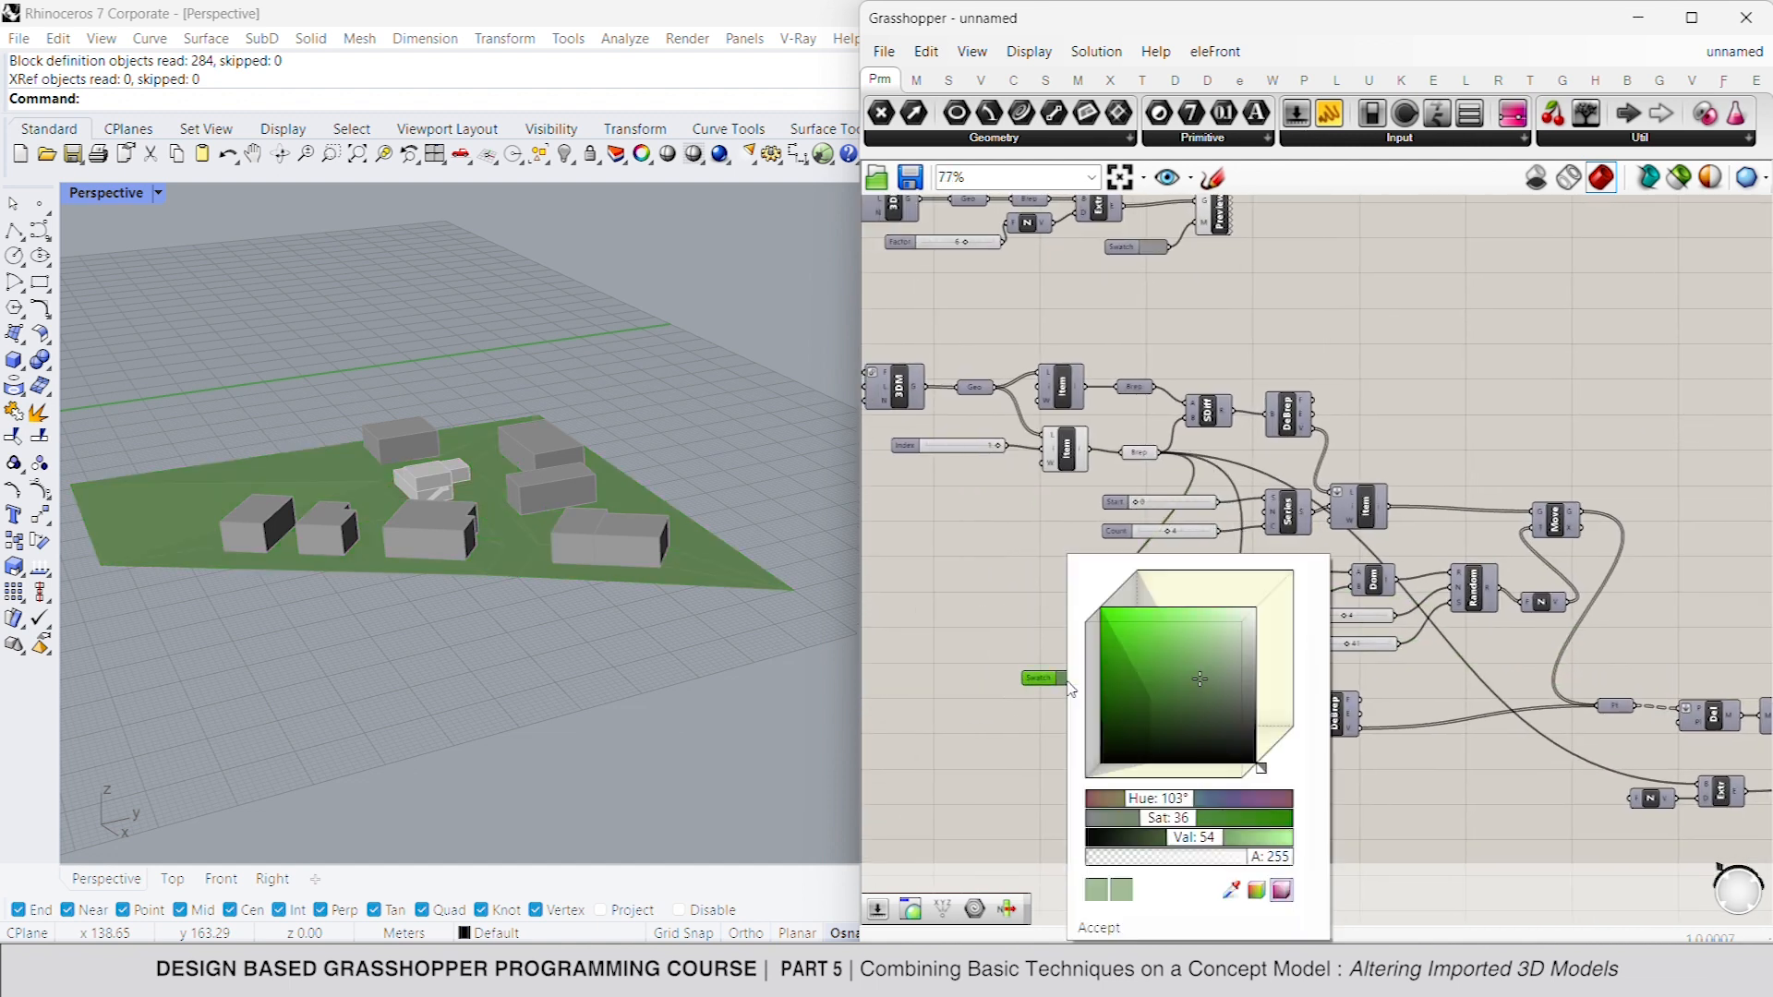
pyautogui.moveTo(1210, 658); pyautogui.dragTo(1210, 663)
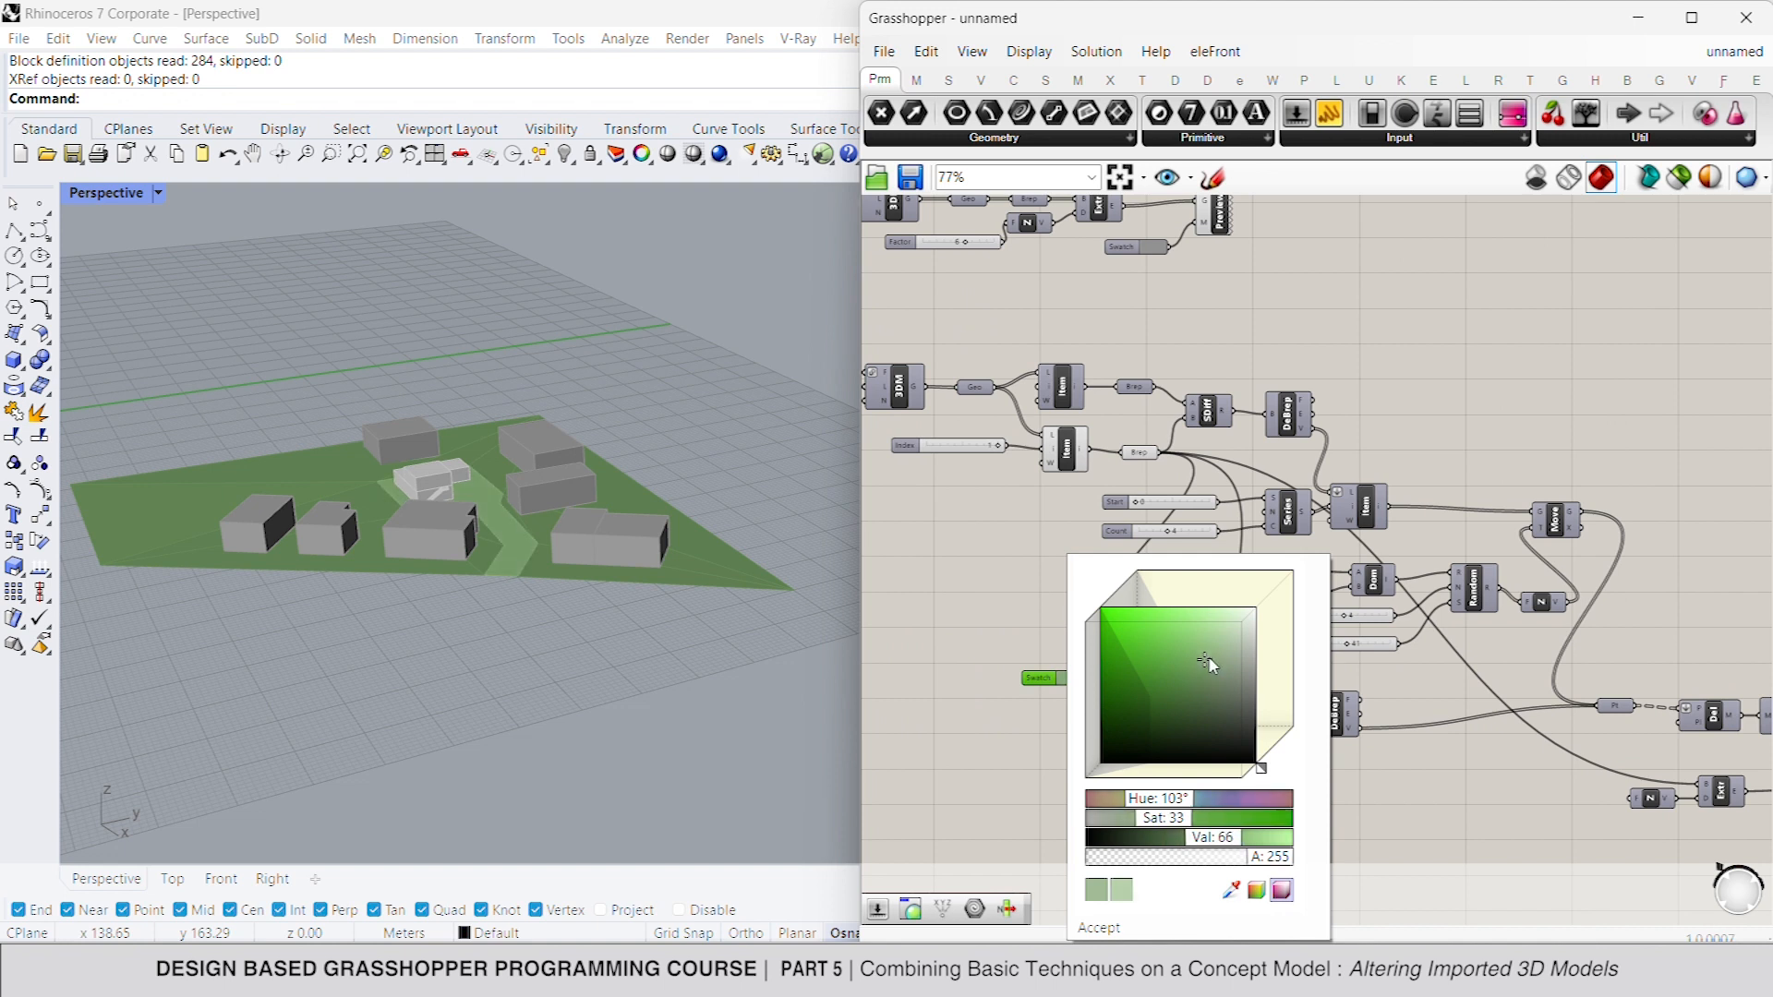
pyautogui.click(963, 739)
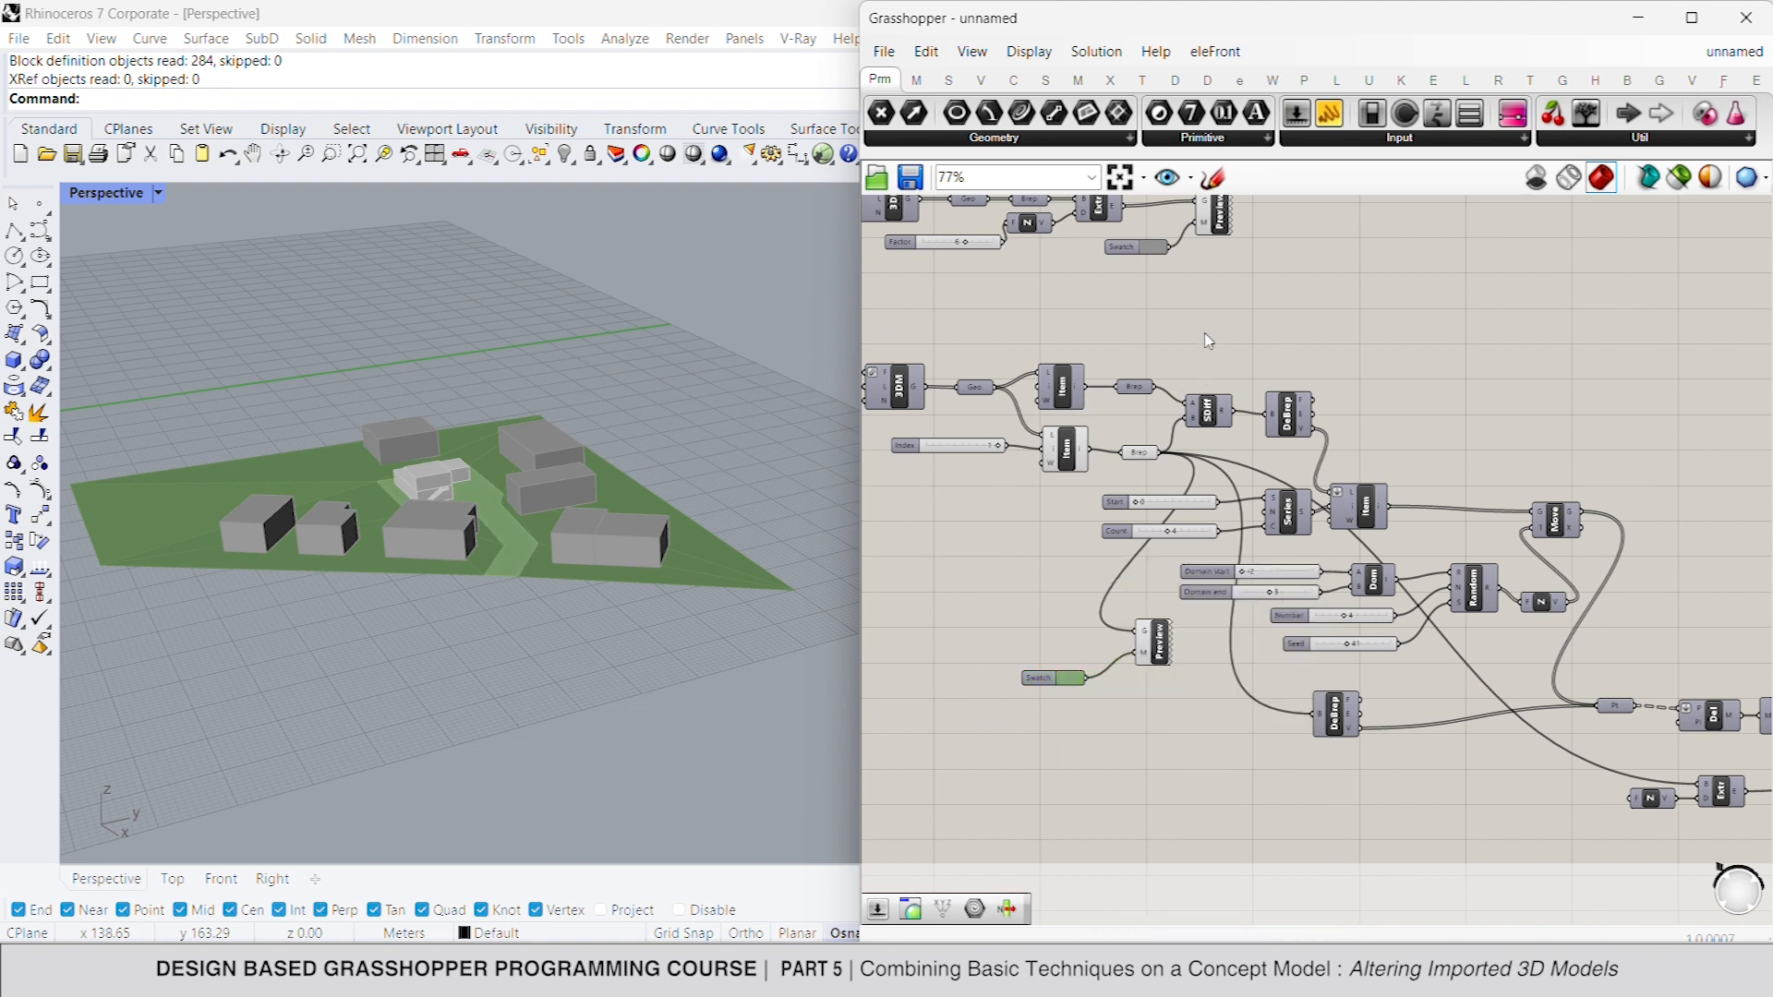
# - Turn off the previews of the site's List Items, Breps and Solid Difference, and of the List Item following the split
pyautogui.moveTo(1205, 333); pyautogui.dragTo(1069, 457)
pyautogui.rightClick(1314, 331)
pyautogui.click(1380, 370)
pyautogui.moveTo(1519, 434); pyautogui.dragTo(1304, 354, button='right')
pyautogui.scroll(-1, 1304, 354)
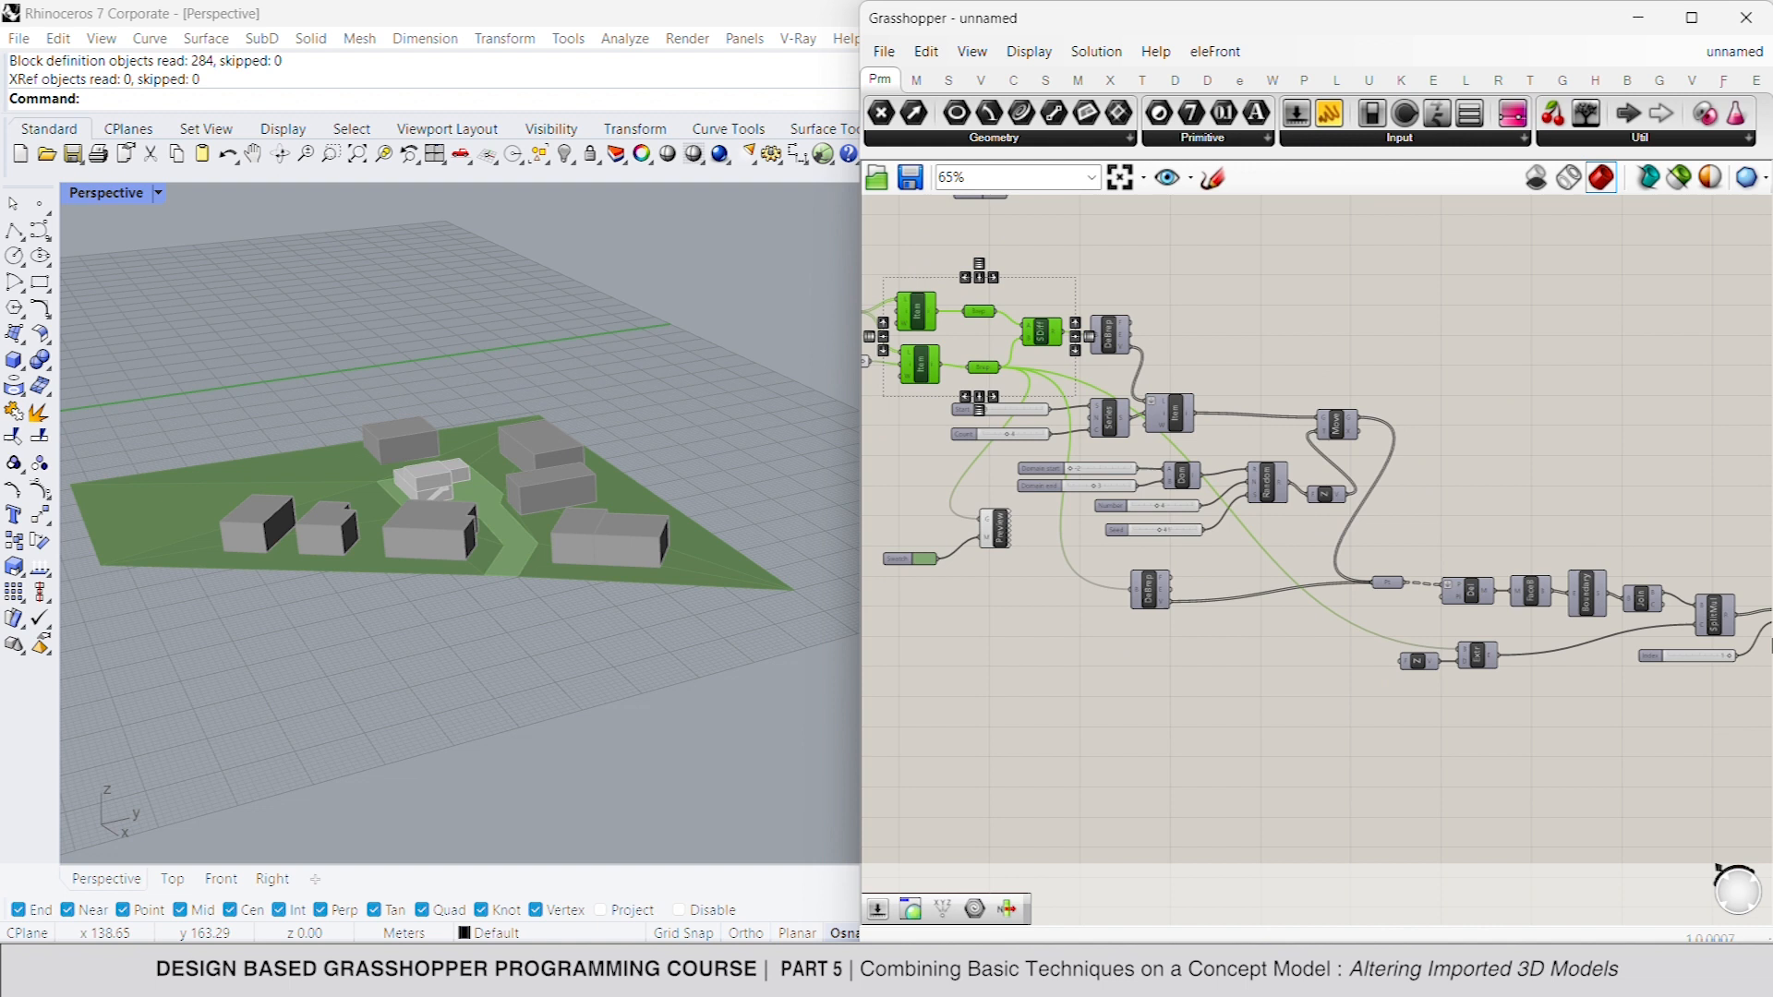
pyautogui.moveTo(1771, 639); pyautogui.dragTo(1378, 523, button='right')
pyautogui.moveTo(1441, 404); pyautogui.dragTo(1362, 518)
pyautogui.rightClick(1427, 416)
pyautogui.click(1481, 452)
pyautogui.click(1323, 454)
# - Add a Geometry parameter and feed it the terrain fragment from the List Item after the split
pyautogui.scroll(-2, 1330, 517)
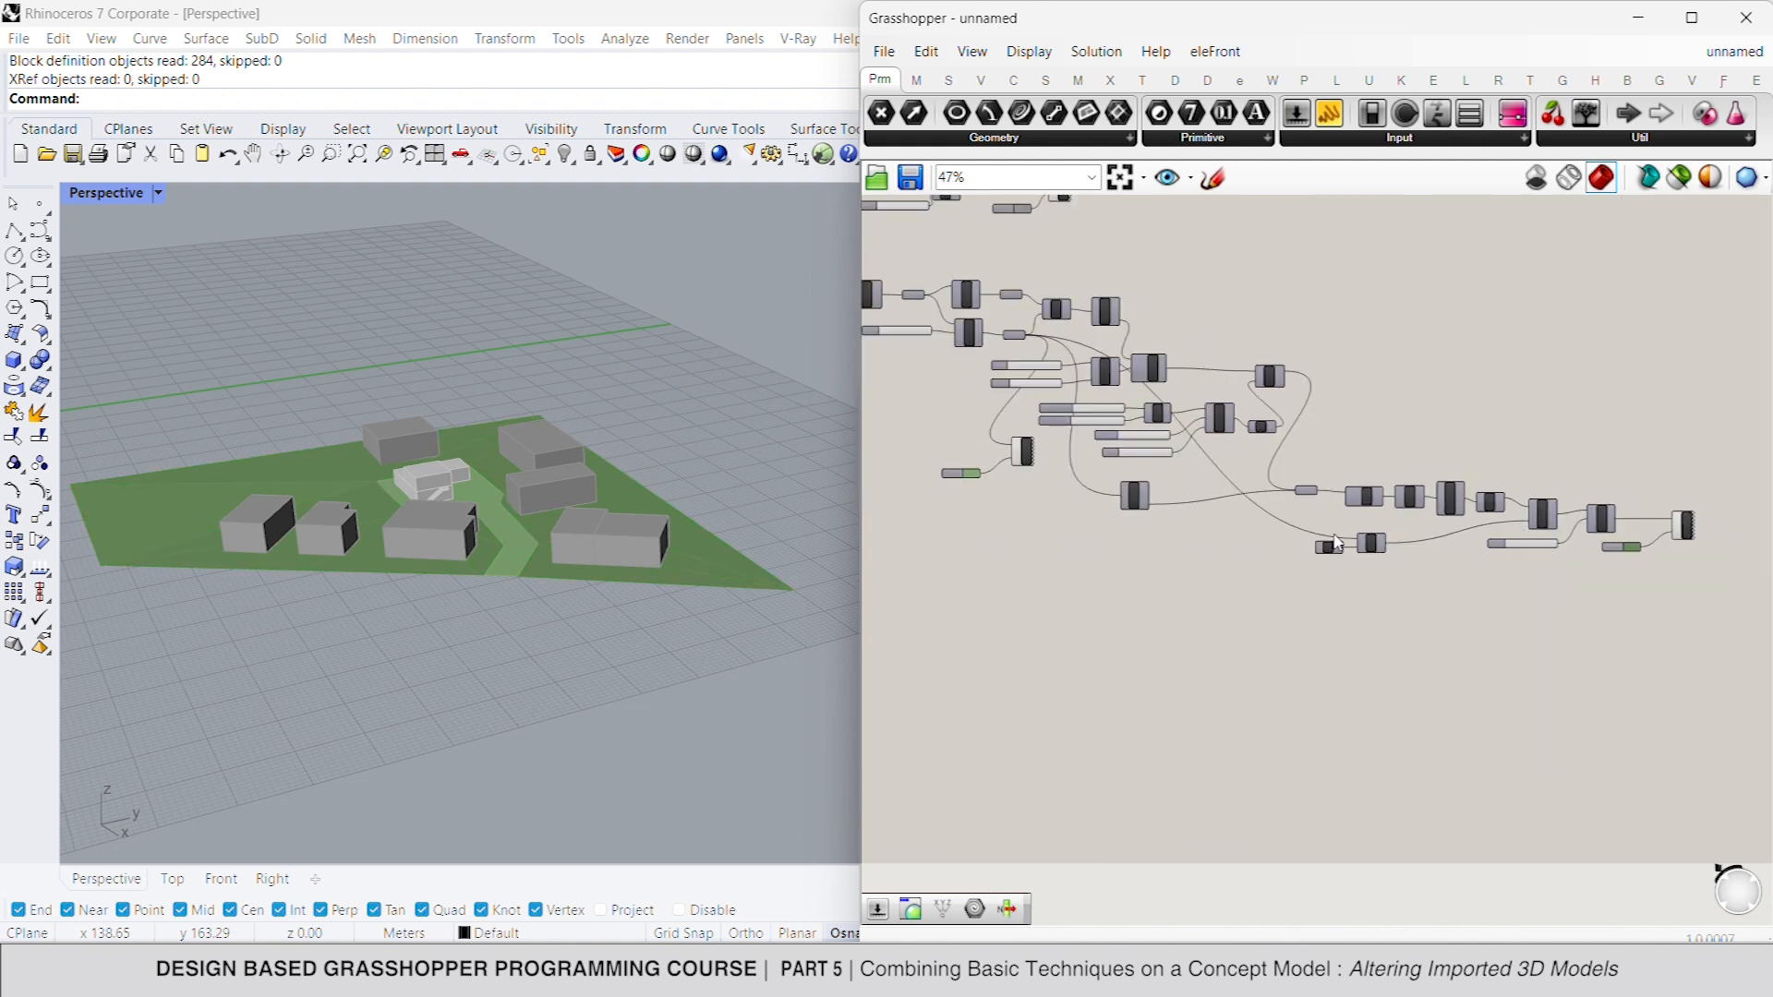
pyautogui.moveTo(1335, 543); pyautogui.dragTo(1554, 591, button='right')
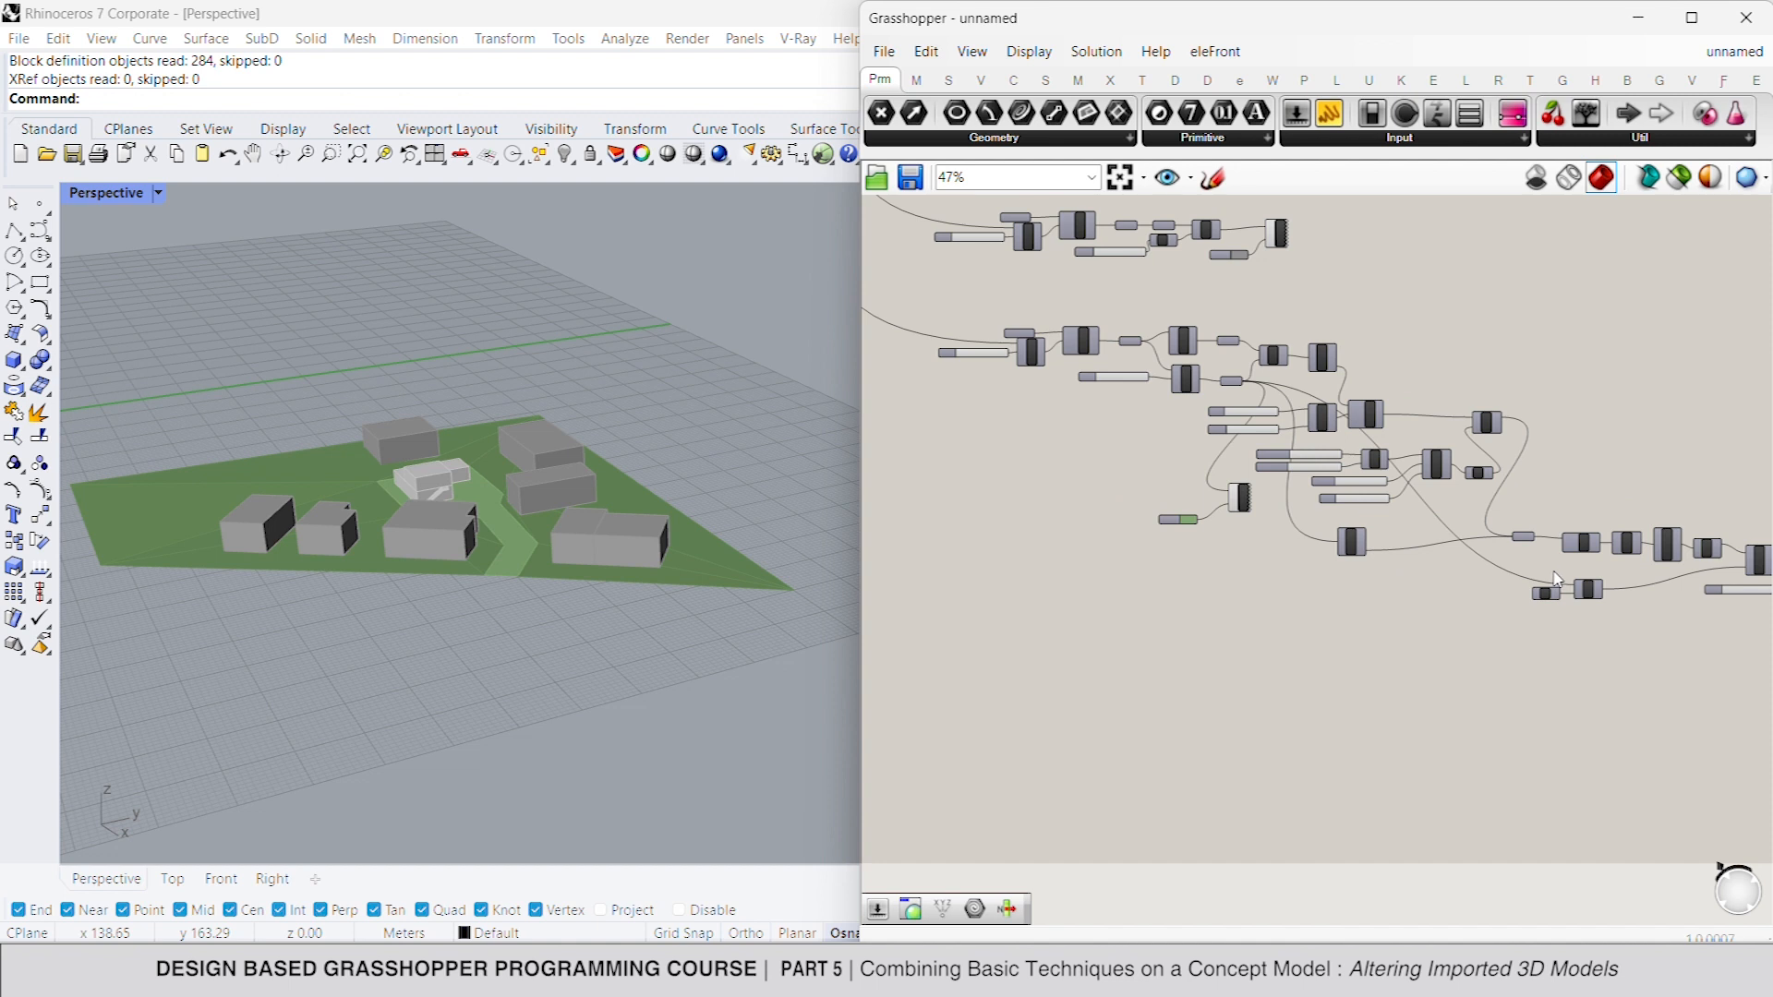
pyautogui.moveTo(1558, 579); pyautogui.dragTo(1092, 522, button='right')
pyautogui.scroll(4, 1378, 507)
pyautogui.click(1266, 497)
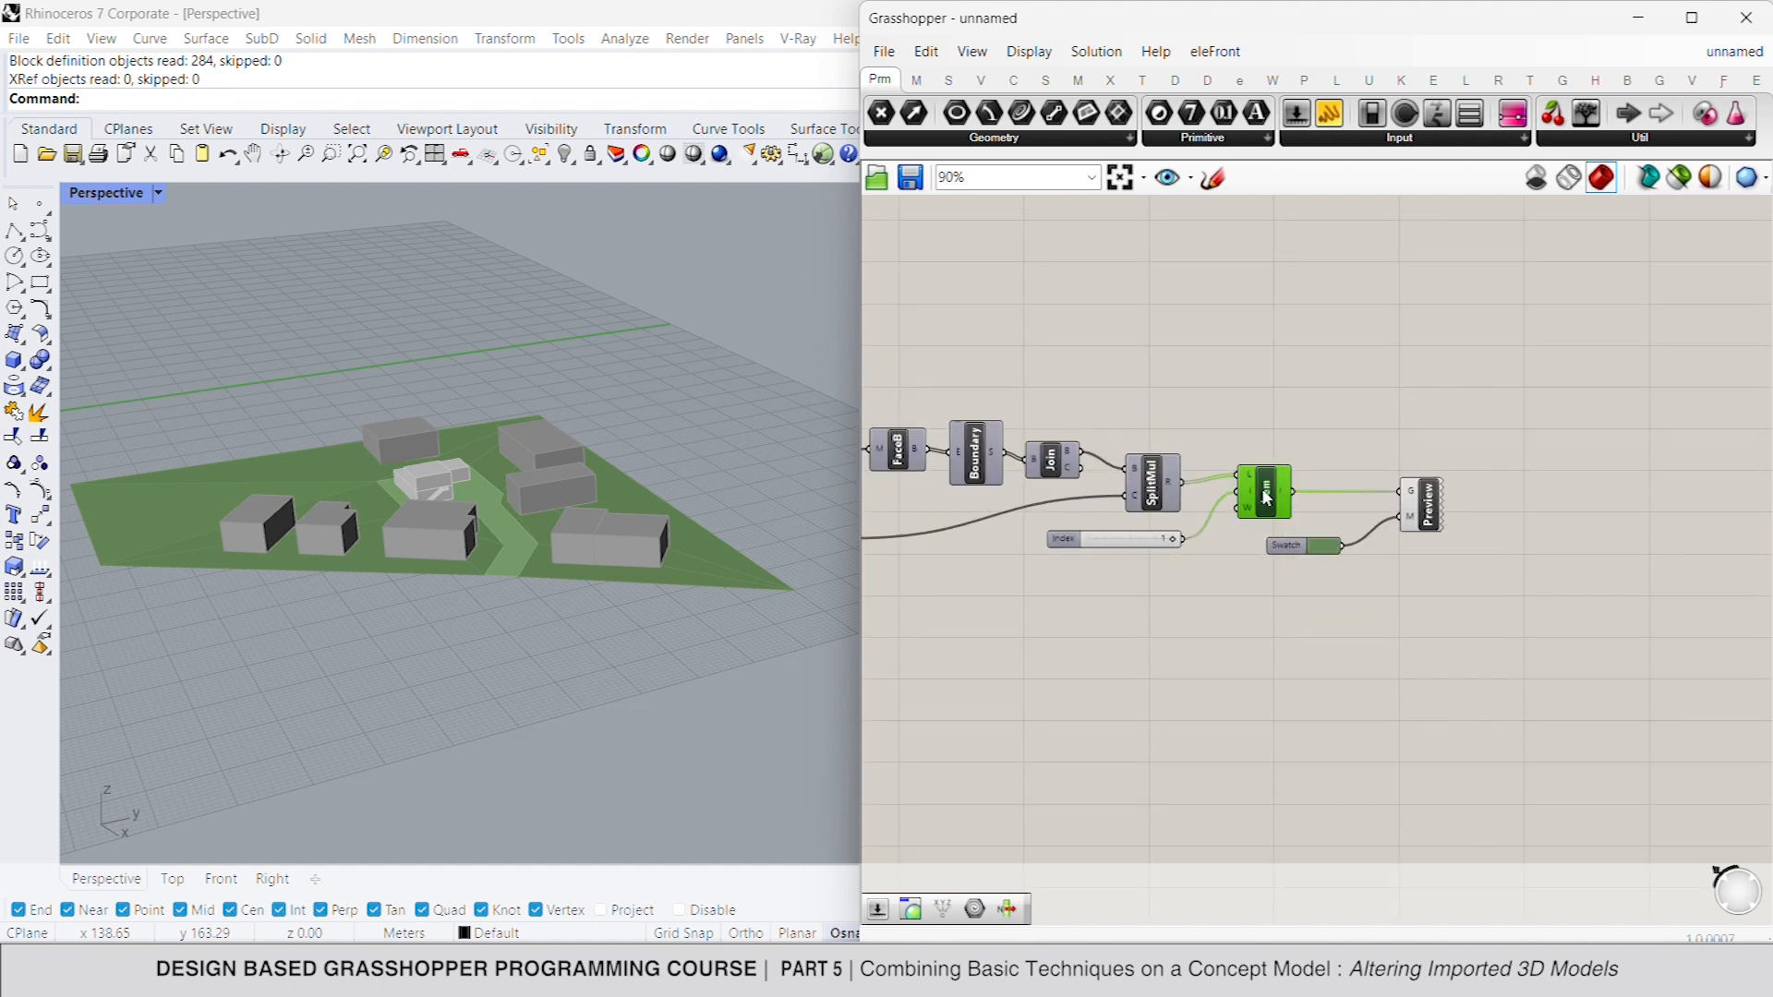
pyautogui.doubleClick(1300, 617)
pyautogui.write('ge')
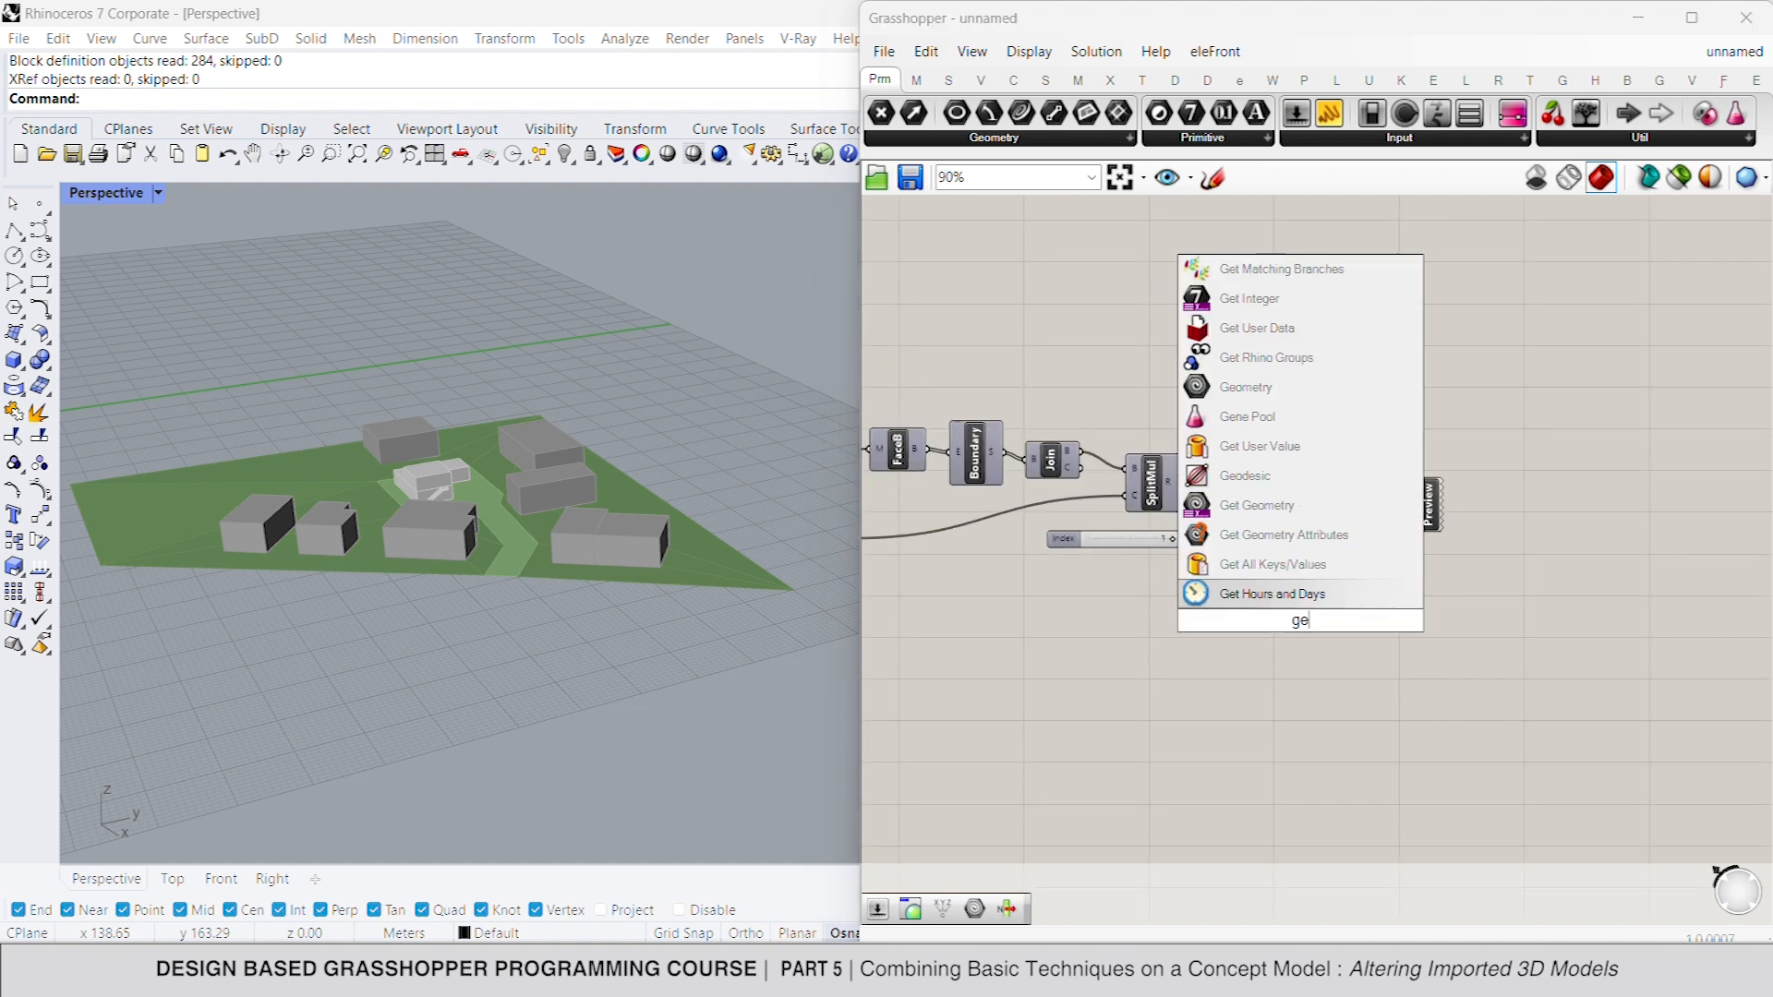
pyautogui.write('o')
pyautogui.press('Return')
pyautogui.moveTo(1278, 621); pyautogui.dragTo(1294, 494)
# - Internalise the terrain data in the Geometry parameter and move it to free space below the definition
pyautogui.rightClick(1302, 618)
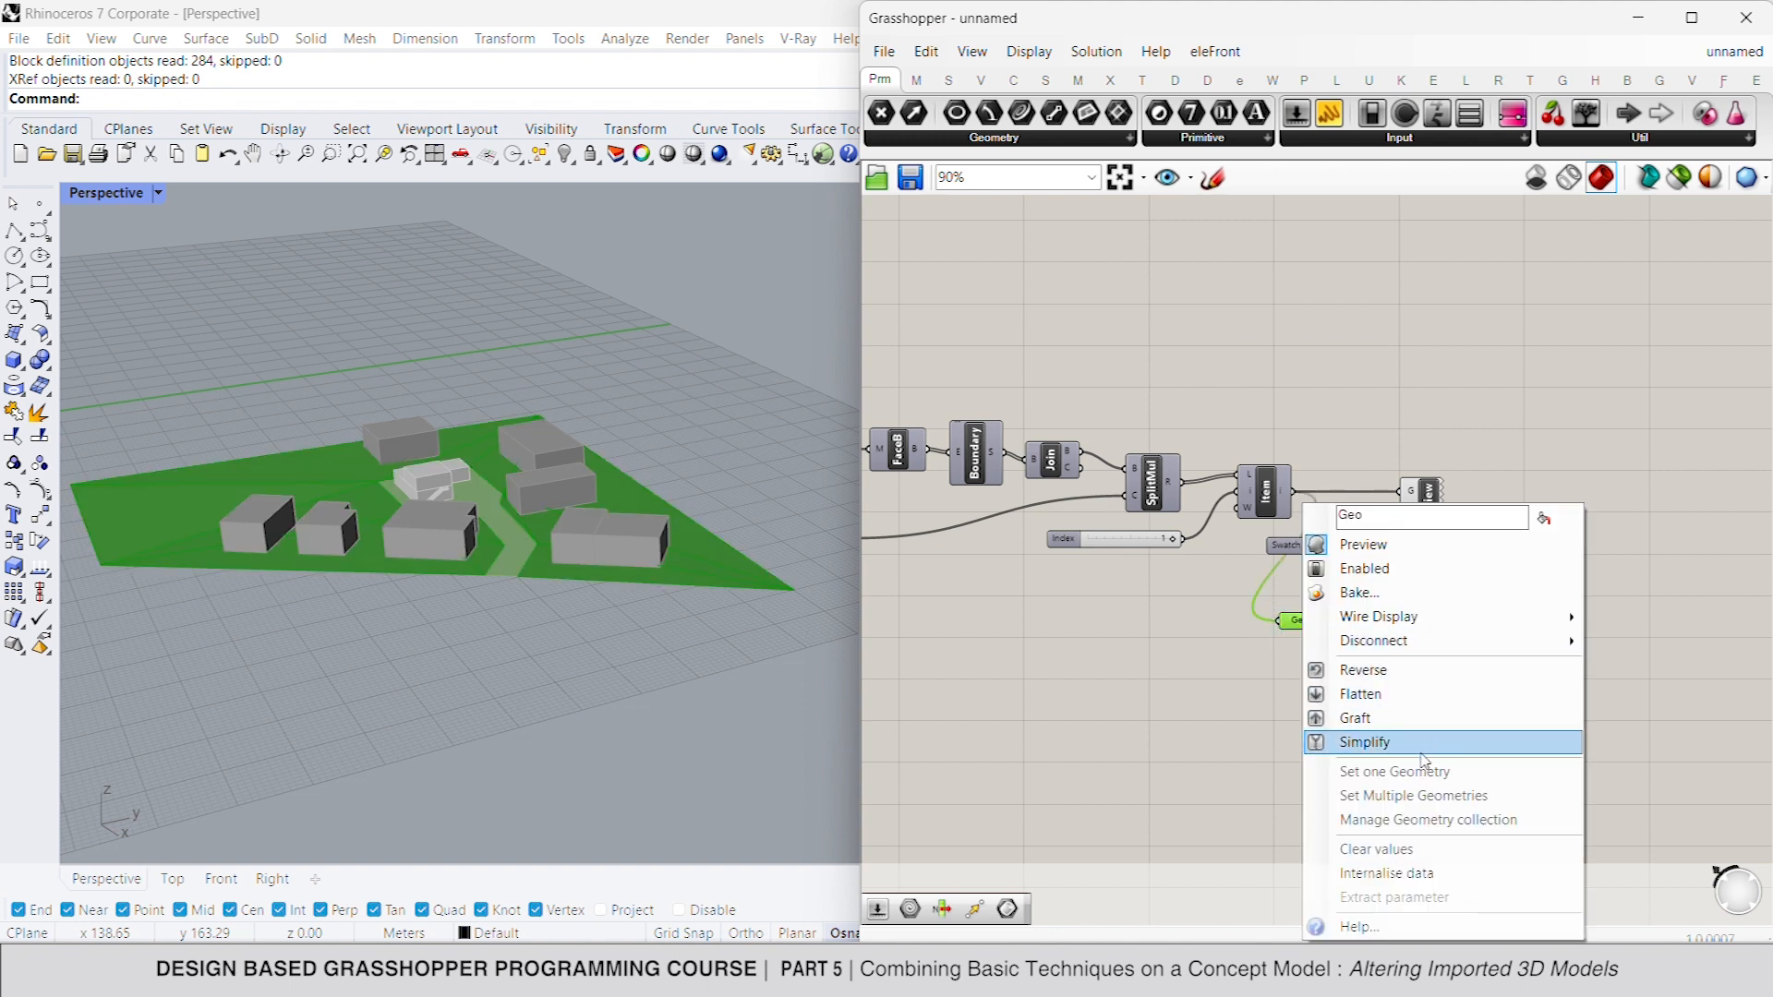
pyautogui.click(1407, 874)
pyautogui.moveTo(1288, 621); pyautogui.dragTo(1217, 689)
pyautogui.scroll(-5, 1448, 645)
pyautogui.scroll(-3, 1488, 666)
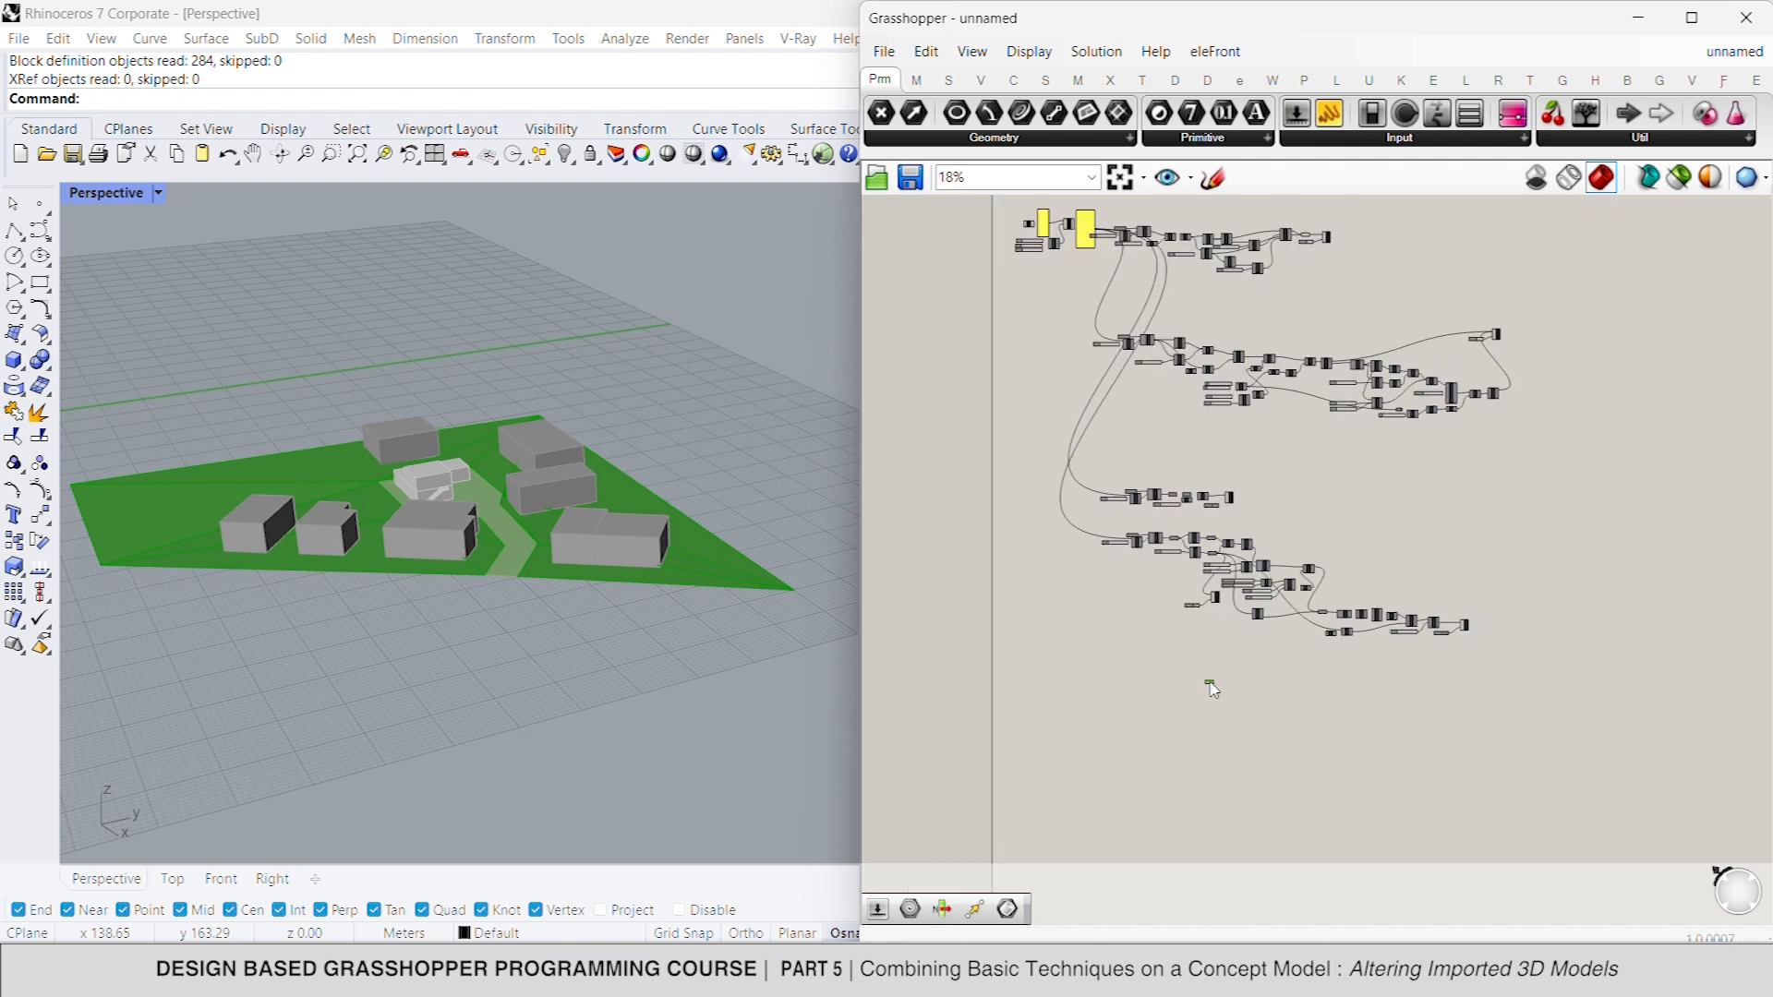
pyautogui.click(1177, 685)
# - Copy the site layer's index slider, List Item, file path, Import 3DM and Geometry components to the empty area below
pyautogui.scroll(5, 1196, 680)
pyautogui.moveTo(1223, 697); pyautogui.dragTo(1298, 643, button='right')
pyautogui.scroll(2, 1207, 280)
pyautogui.scroll(2, 1244, 358)
pyautogui.moveTo(1280, 346); pyautogui.dragTo(955, 484)
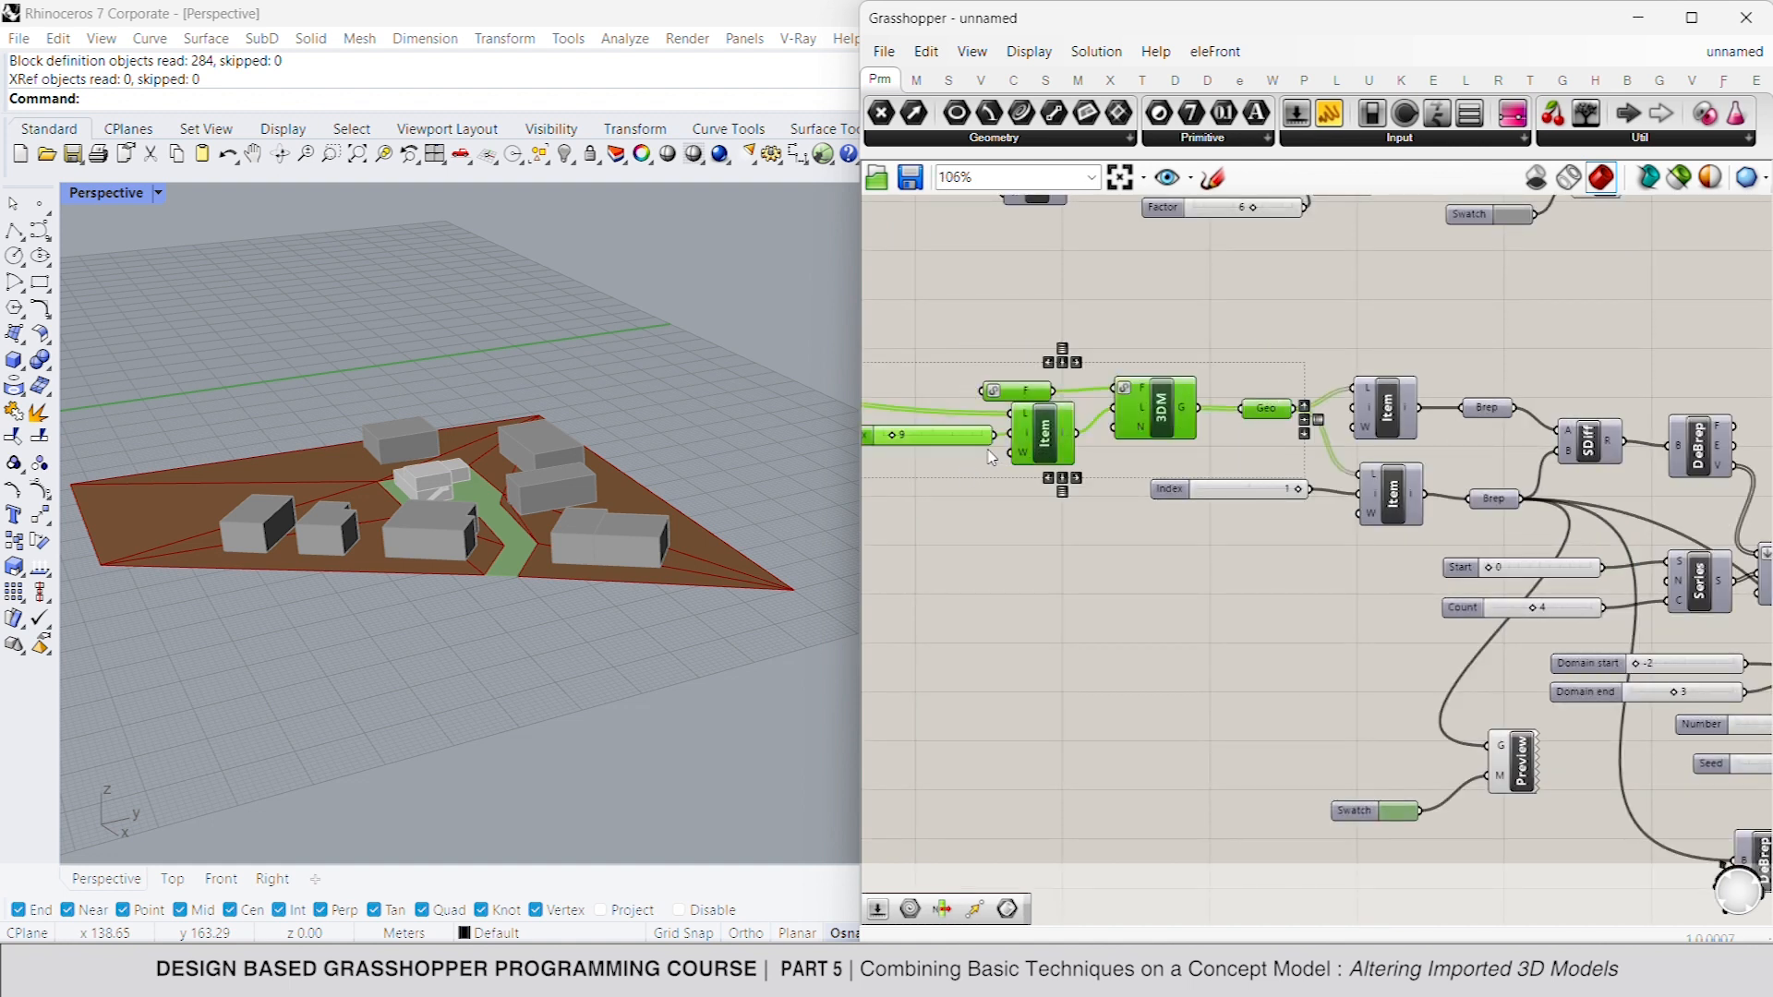
pyautogui.scroll(-8, 1155, 388)
pyautogui.moveTo(1166, 350); pyautogui.dragTo(1168, 512)
pyautogui.scroll(7, 1168, 513)
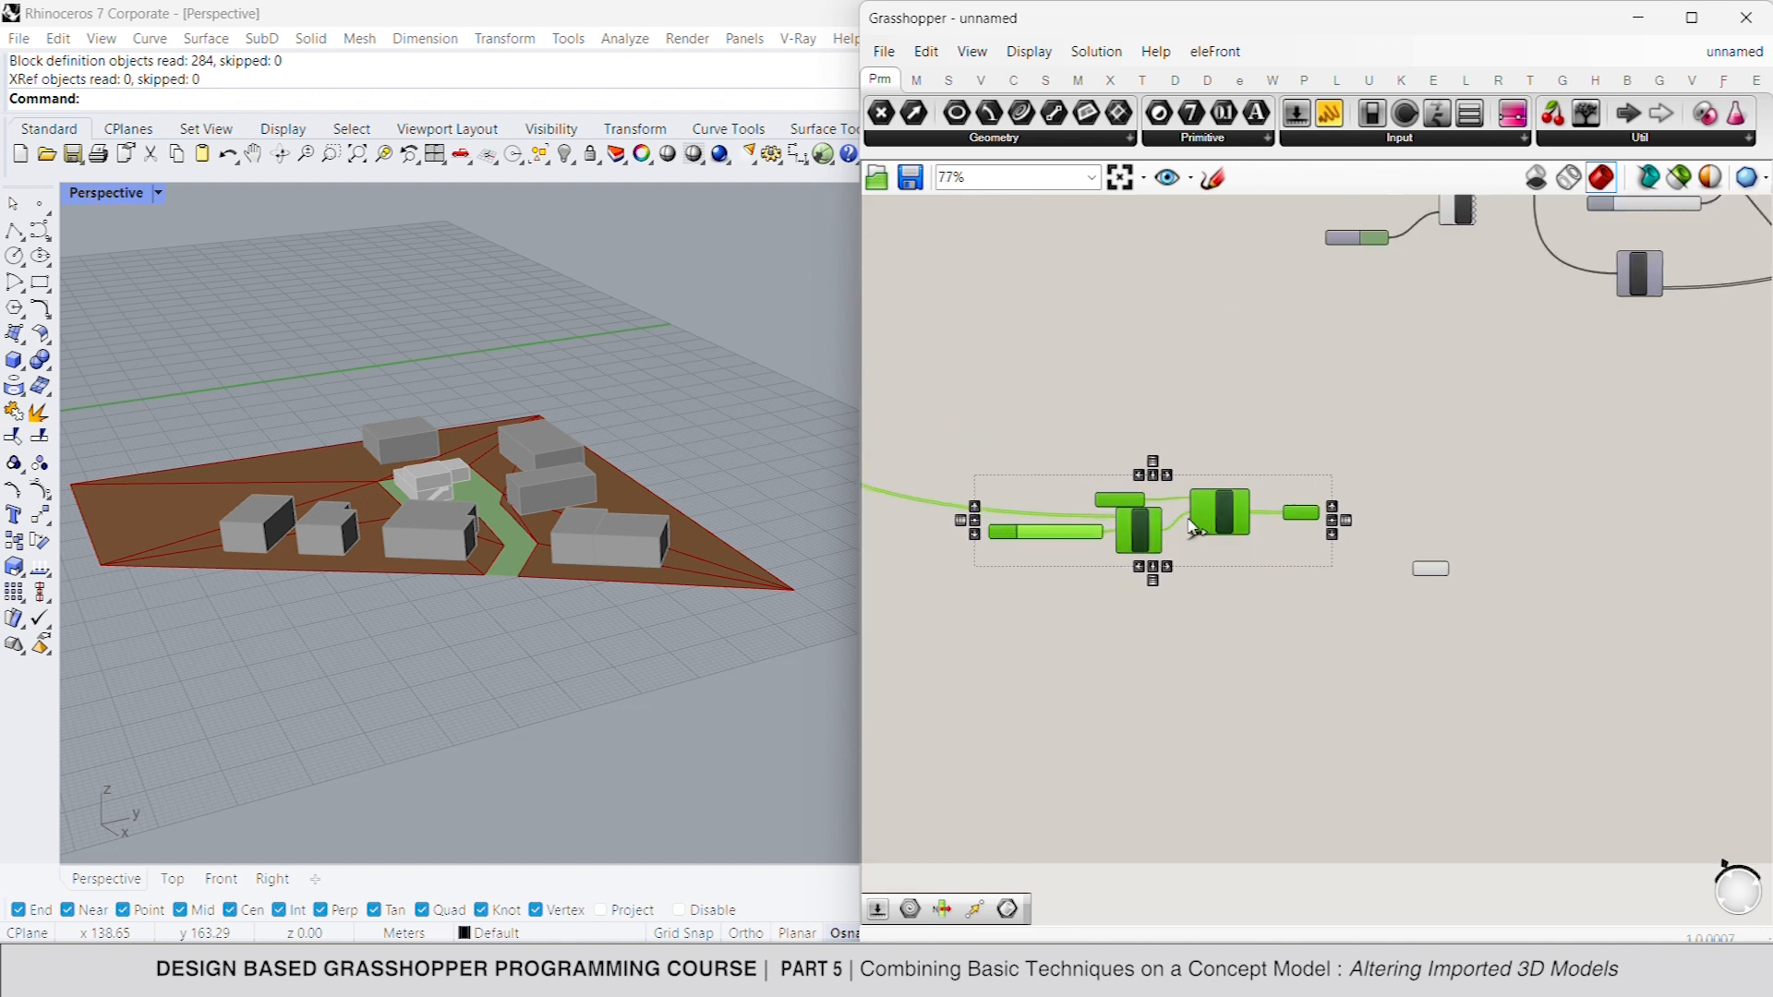
pyautogui.click(1179, 426)
# - Turn on the preview of the copied import chain's Geometry parameter
pyautogui.click(1323, 511)
pyautogui.rightClick(1352, 455)
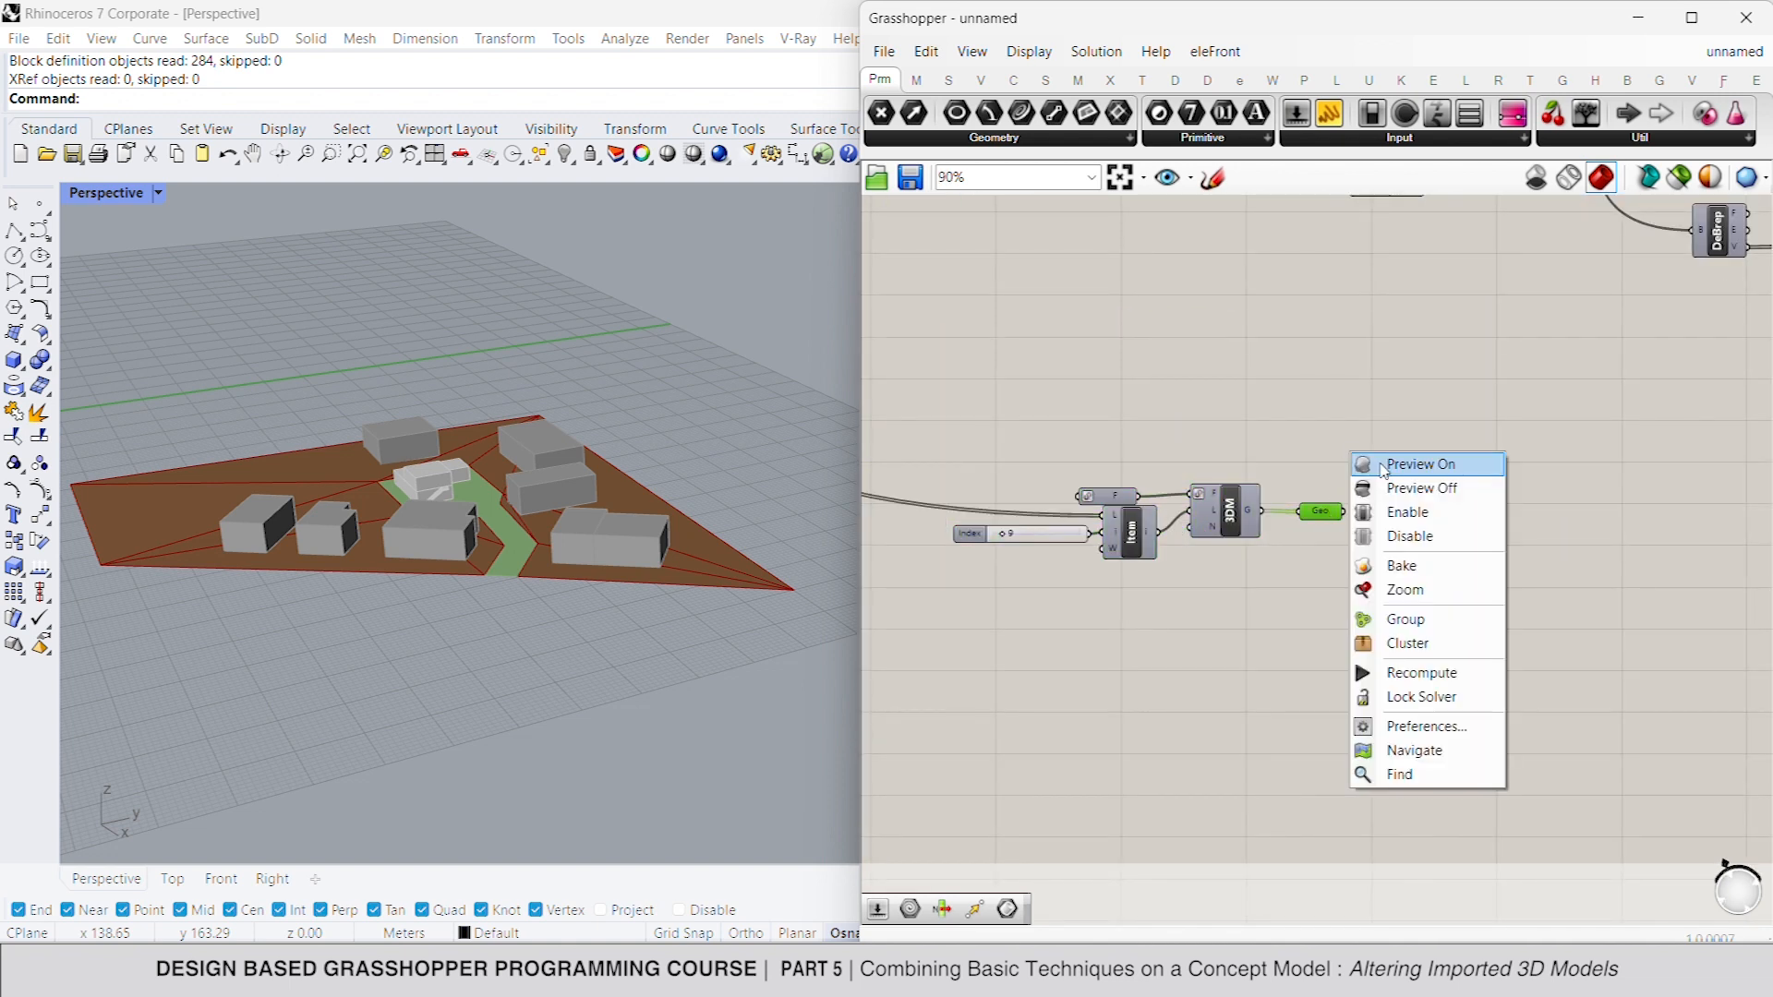
pyautogui.click(1393, 472)
pyautogui.click(1333, 472)
# - Set the copied layer index slider to 3 and check the imported geometry
pyautogui.doubleClick(1034, 534)
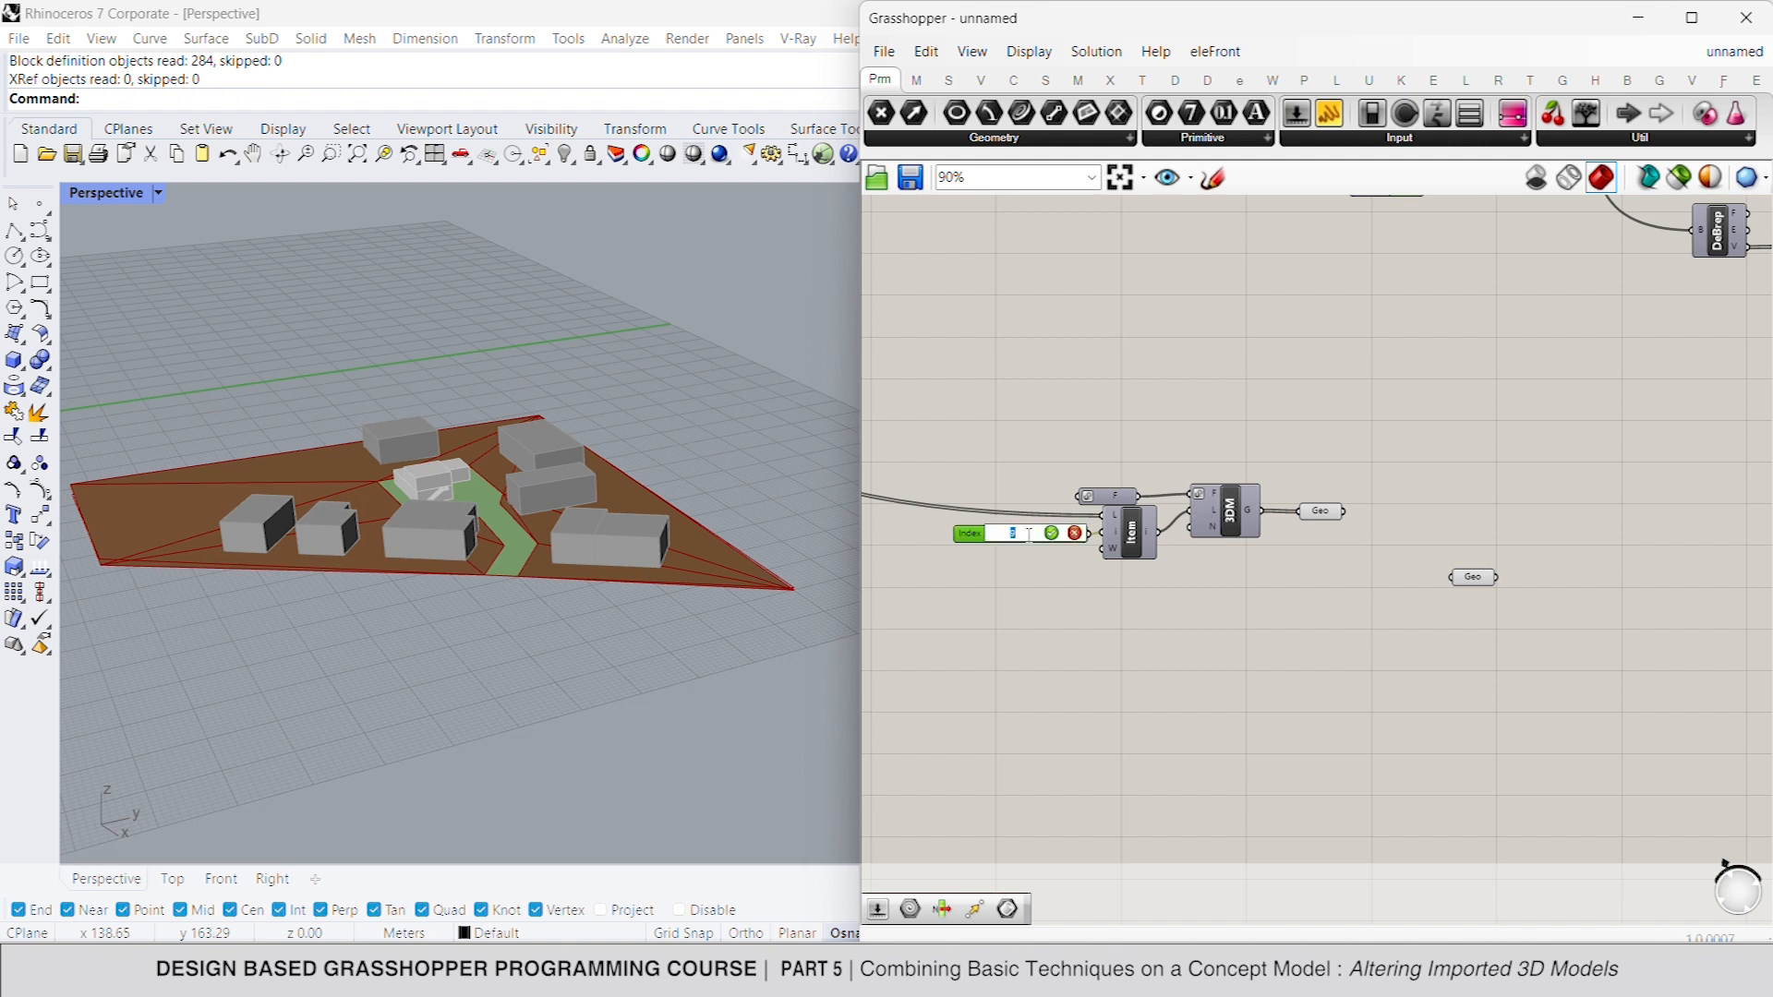
pyautogui.write('3')
pyautogui.press('Return')
pyautogui.click(1324, 512)
pyautogui.click(1462, 474)
pyautogui.click(1326, 513)
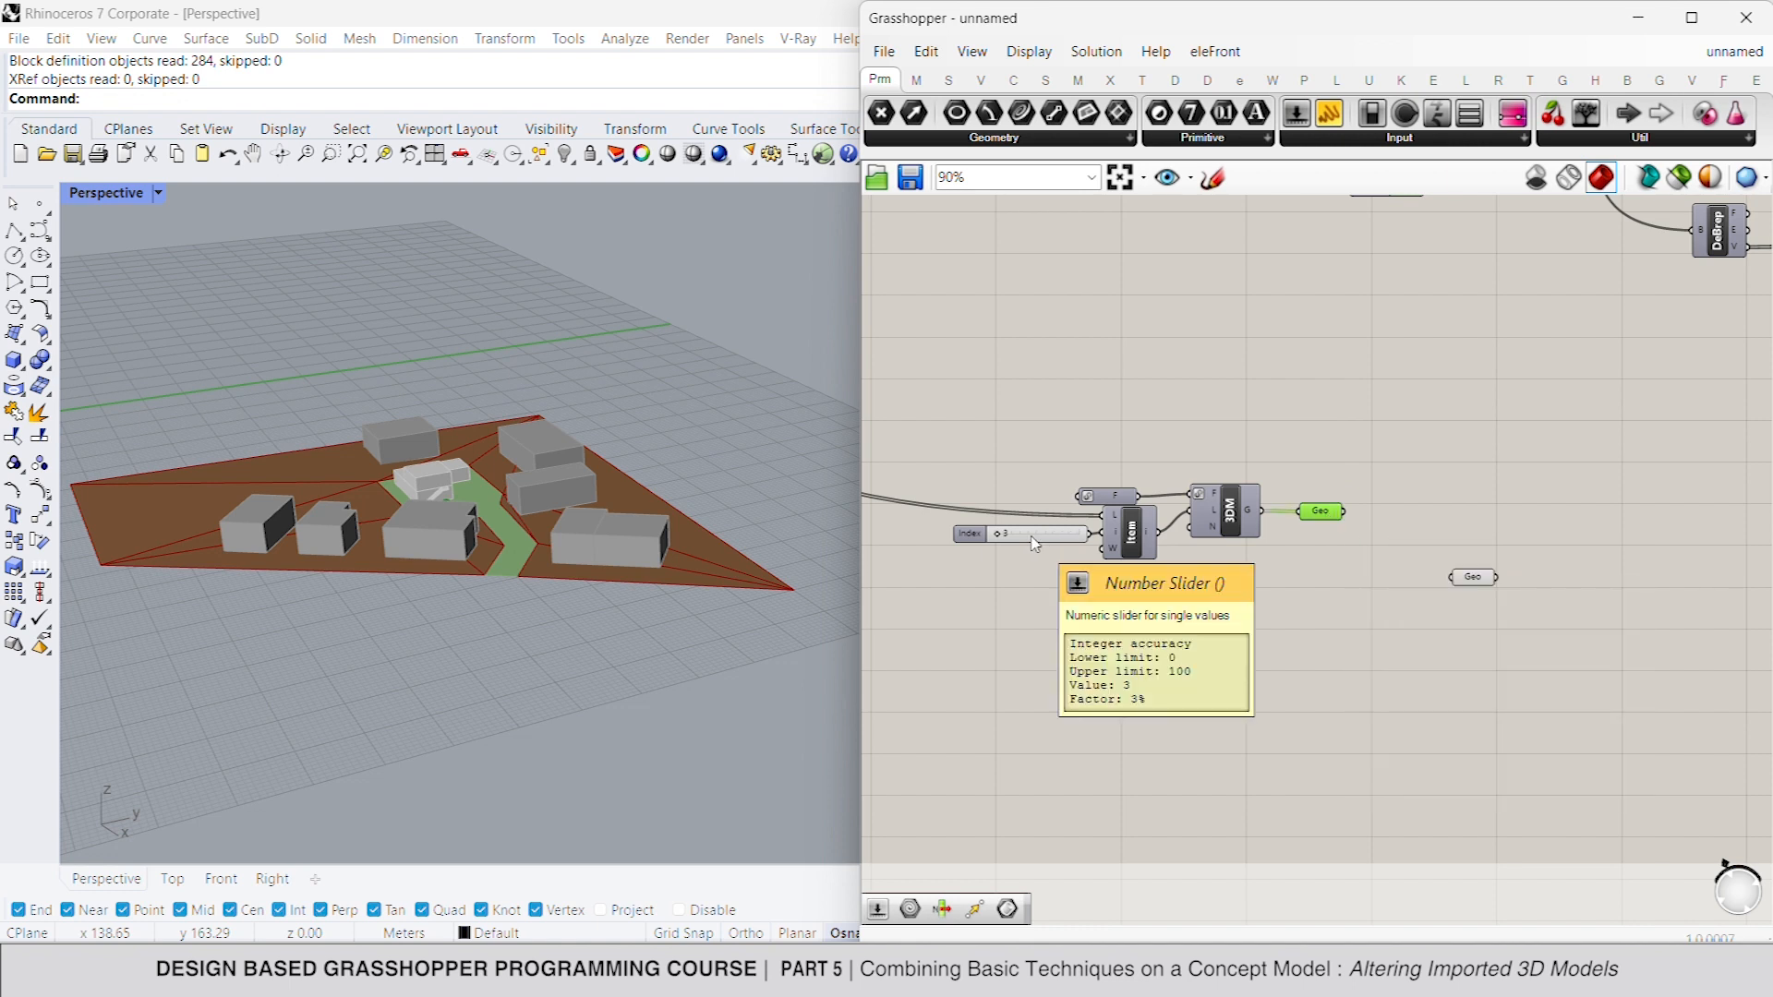
# - Set the copied layer index slider to 1 to import another layer
pyautogui.scroll(-5, 1034, 543)
pyautogui.scroll(-5, 1081, 453)
pyautogui.scroll(10, 1383, 614)
pyautogui.scroll(-7, 1191, 417)
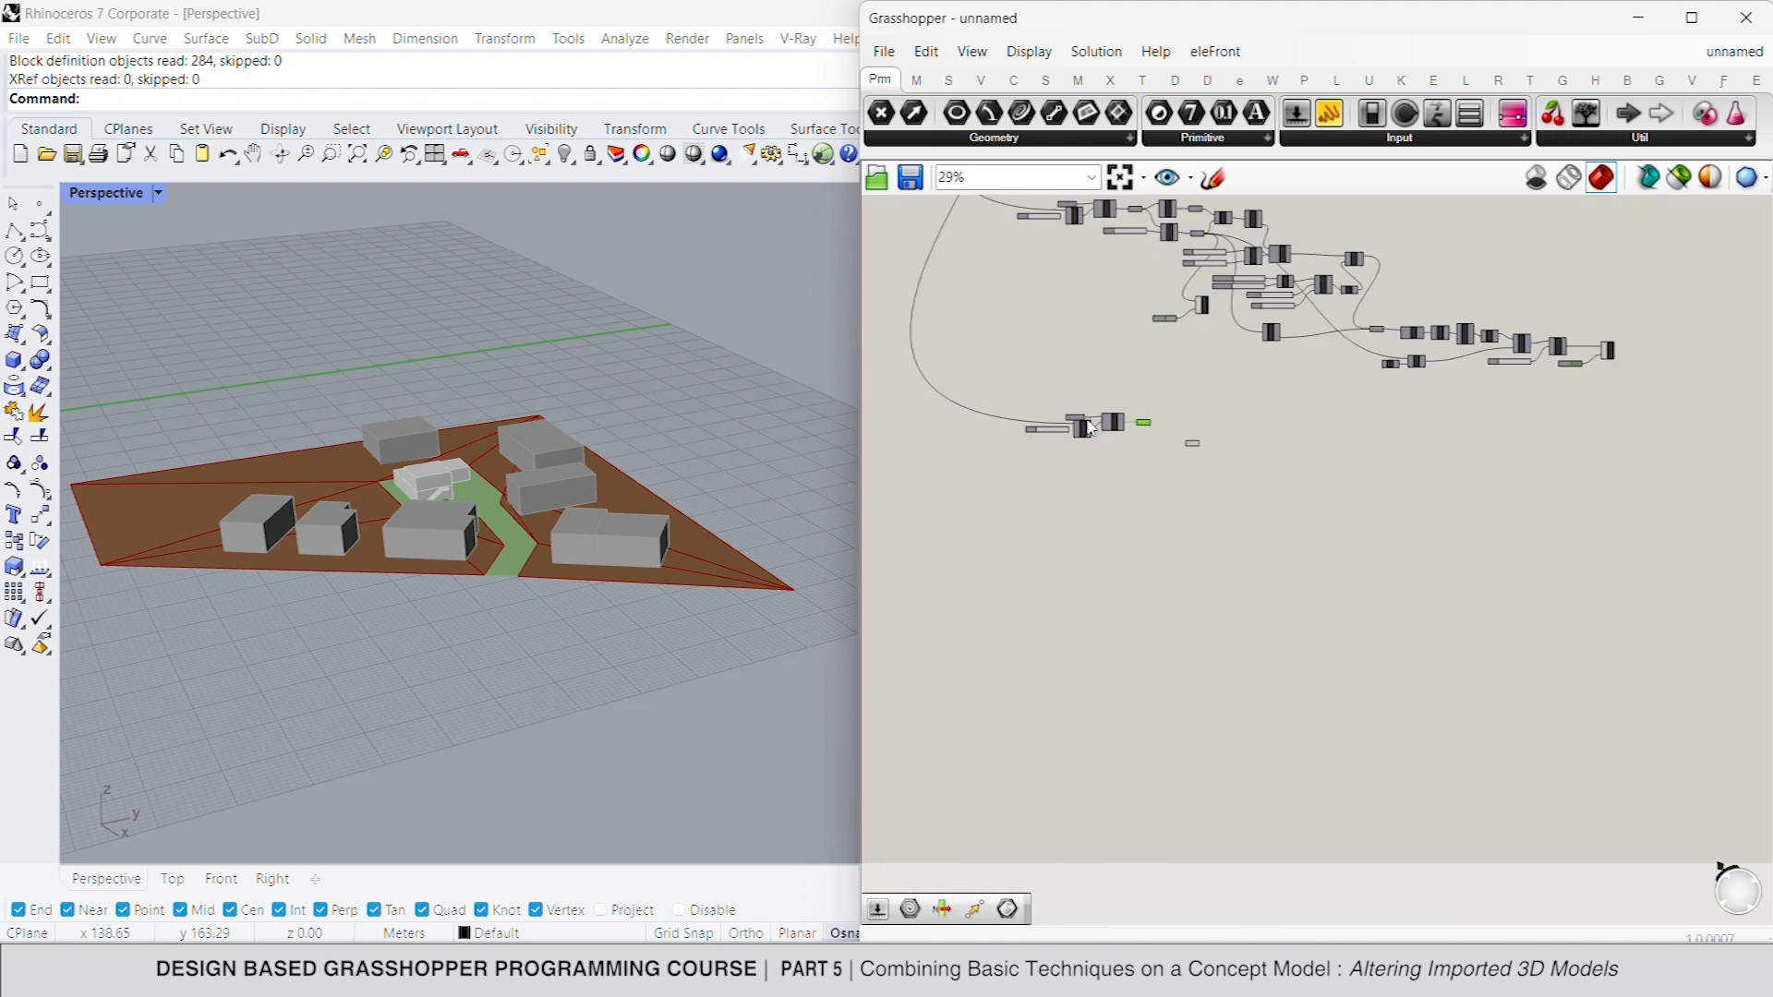
pyautogui.scroll(9, 1062, 430)
pyautogui.doubleClick(1010, 447)
pyautogui.write('1')
pyautogui.press('Return')
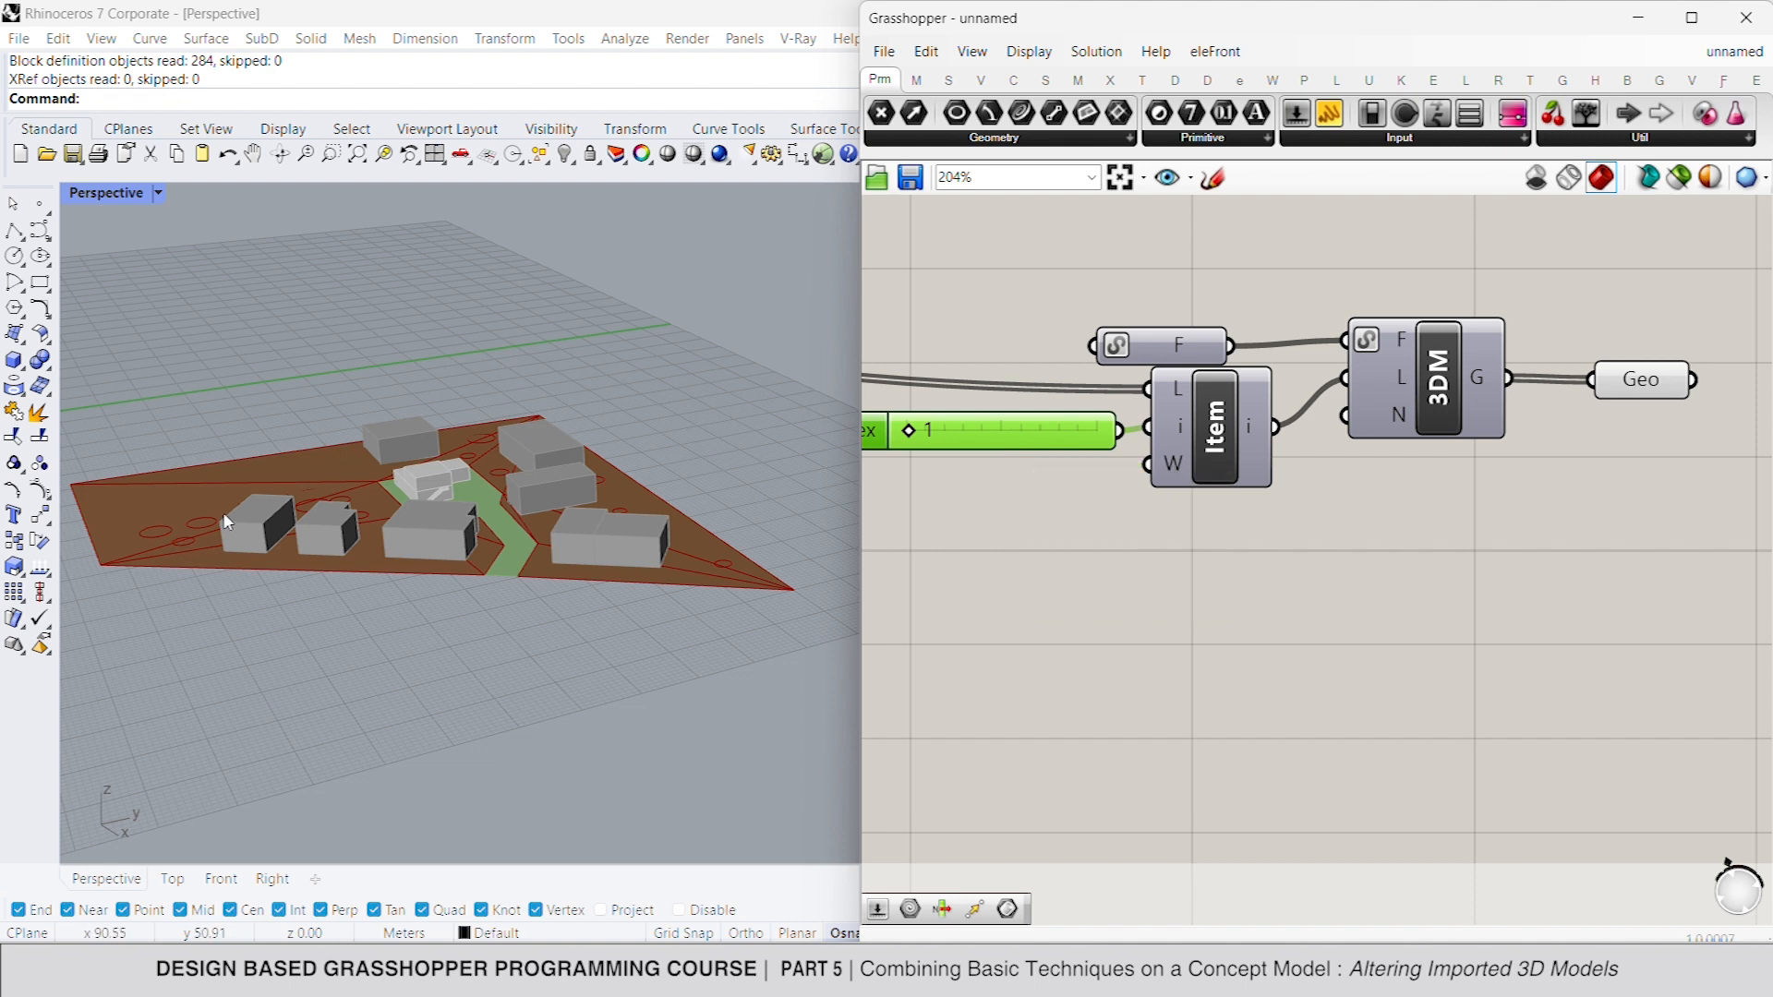
# - Move the internalised terrain Geometry parameter farther below the newly imported layer's Geometry parameter
pyautogui.scroll(-2, 1312, 478)
pyautogui.moveTo(1356, 495); pyautogui.dragTo(1227, 476, button='right')
pyautogui.moveTo(1478, 439); pyautogui.dragTo(1329, 415, button='right')
pyautogui.moveTo(1530, 478); pyautogui.dragTo(1641, 730)
pyautogui.click(1483, 630)
# - Add a Project curve component, feeding the imported layer's geometry in as curves and the internalised terrain geometry as the Brep
pyautogui.doubleClick(1406, 423)
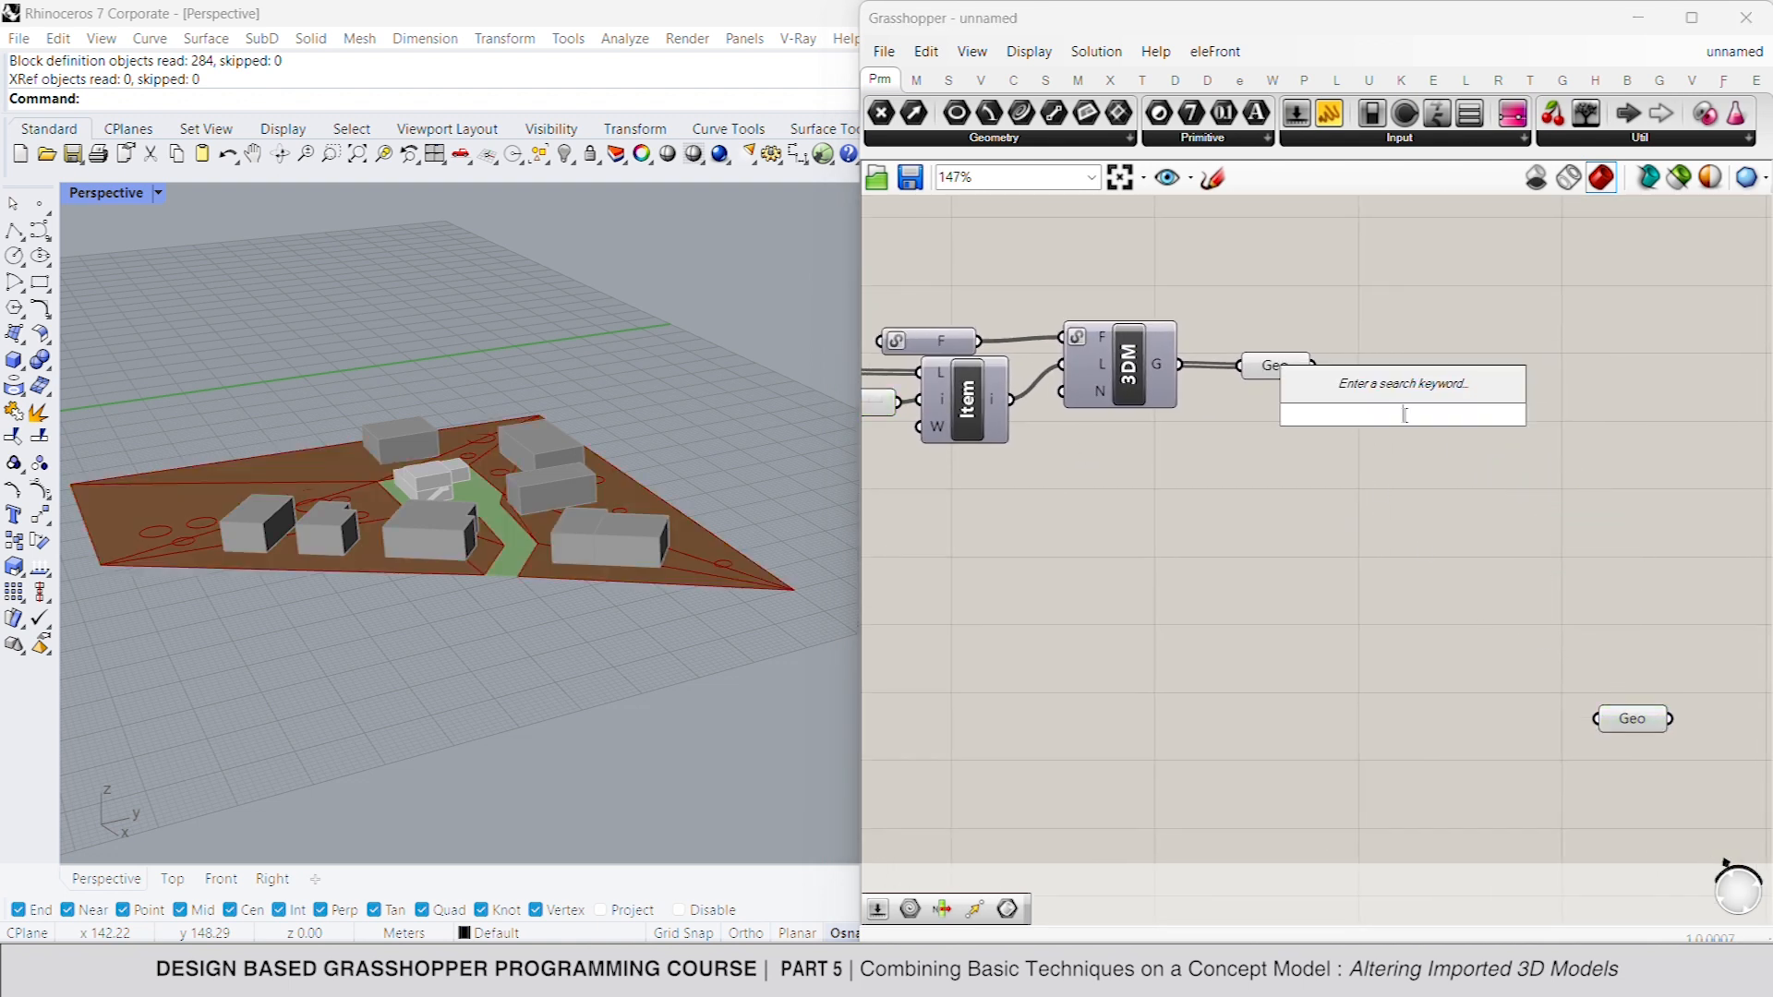
pyautogui.write('project')
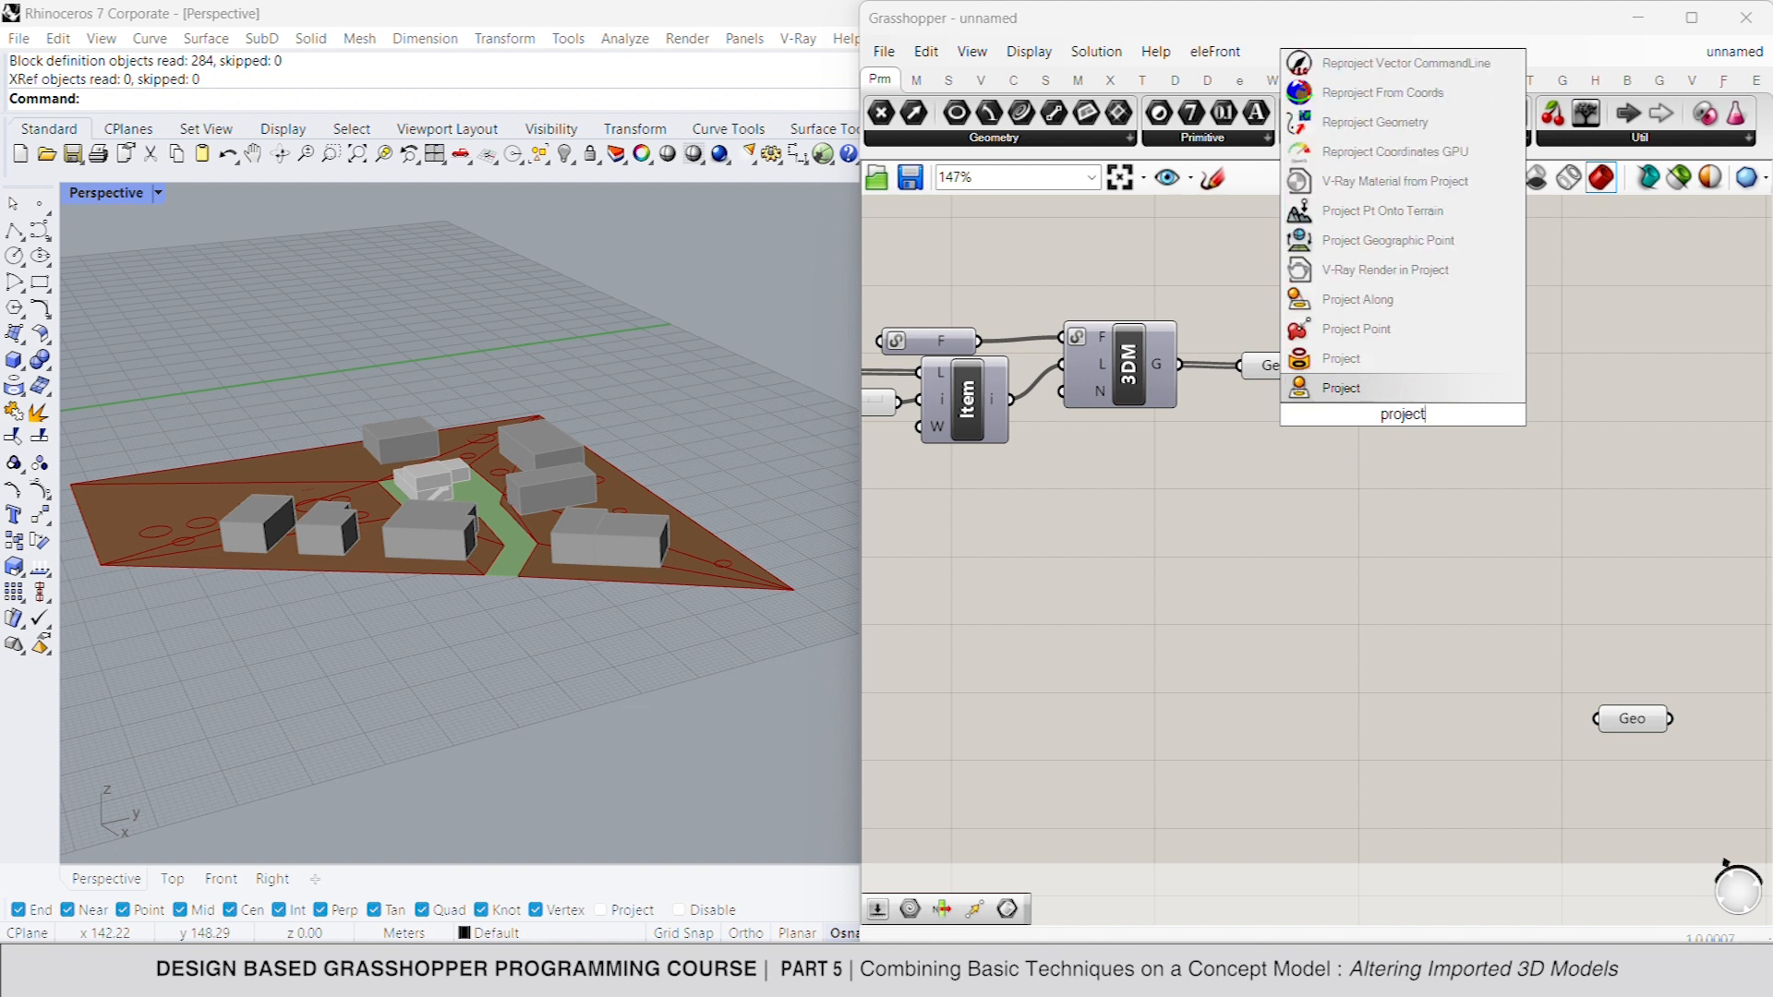
pyautogui.click(1376, 367)
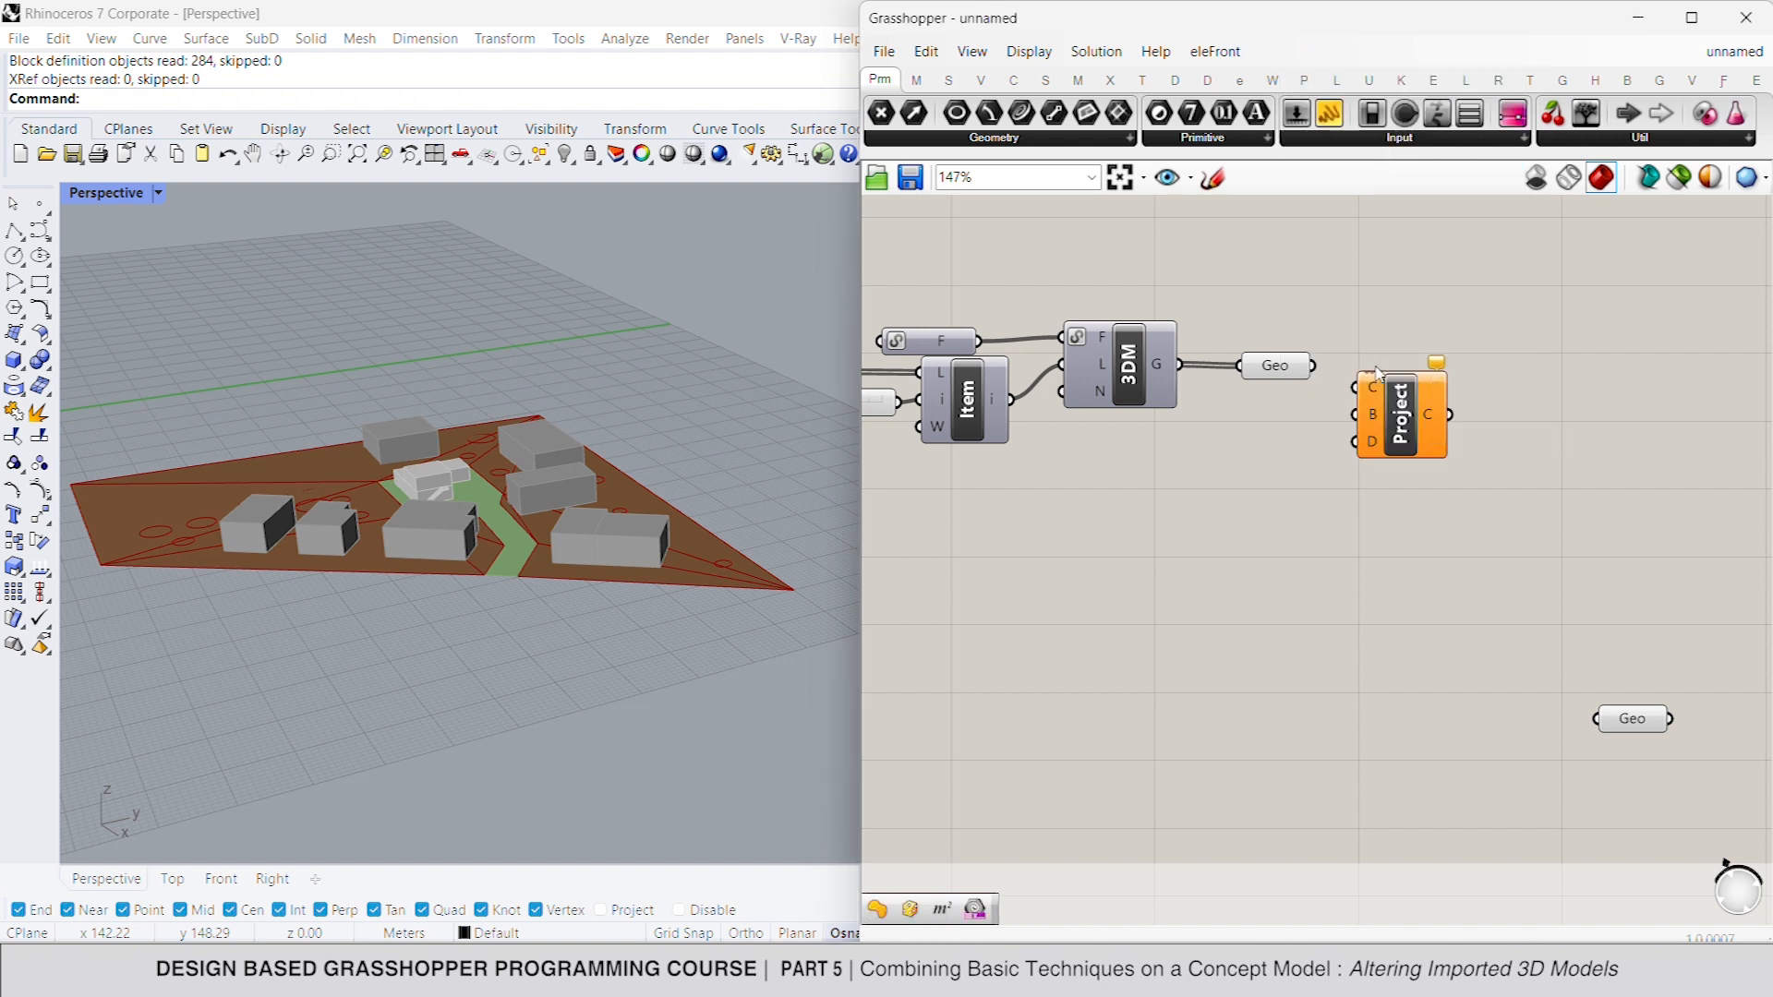
pyautogui.moveTo(1366, 393); pyautogui.dragTo(1313, 366)
pyautogui.moveTo(1658, 730); pyautogui.dragTo(1397, 392)
pyautogui.click(1378, 414)
pyautogui.click(1447, 392)
# - Turn off the preview of the imported layer's Geometry parameter and check the projected curves on the terrain
pyautogui.click(1311, 402)
pyautogui.click(1281, 362)
pyautogui.rightClick(1211, 278)
pyautogui.click(1274, 320)
pyautogui.click(1230, 297)
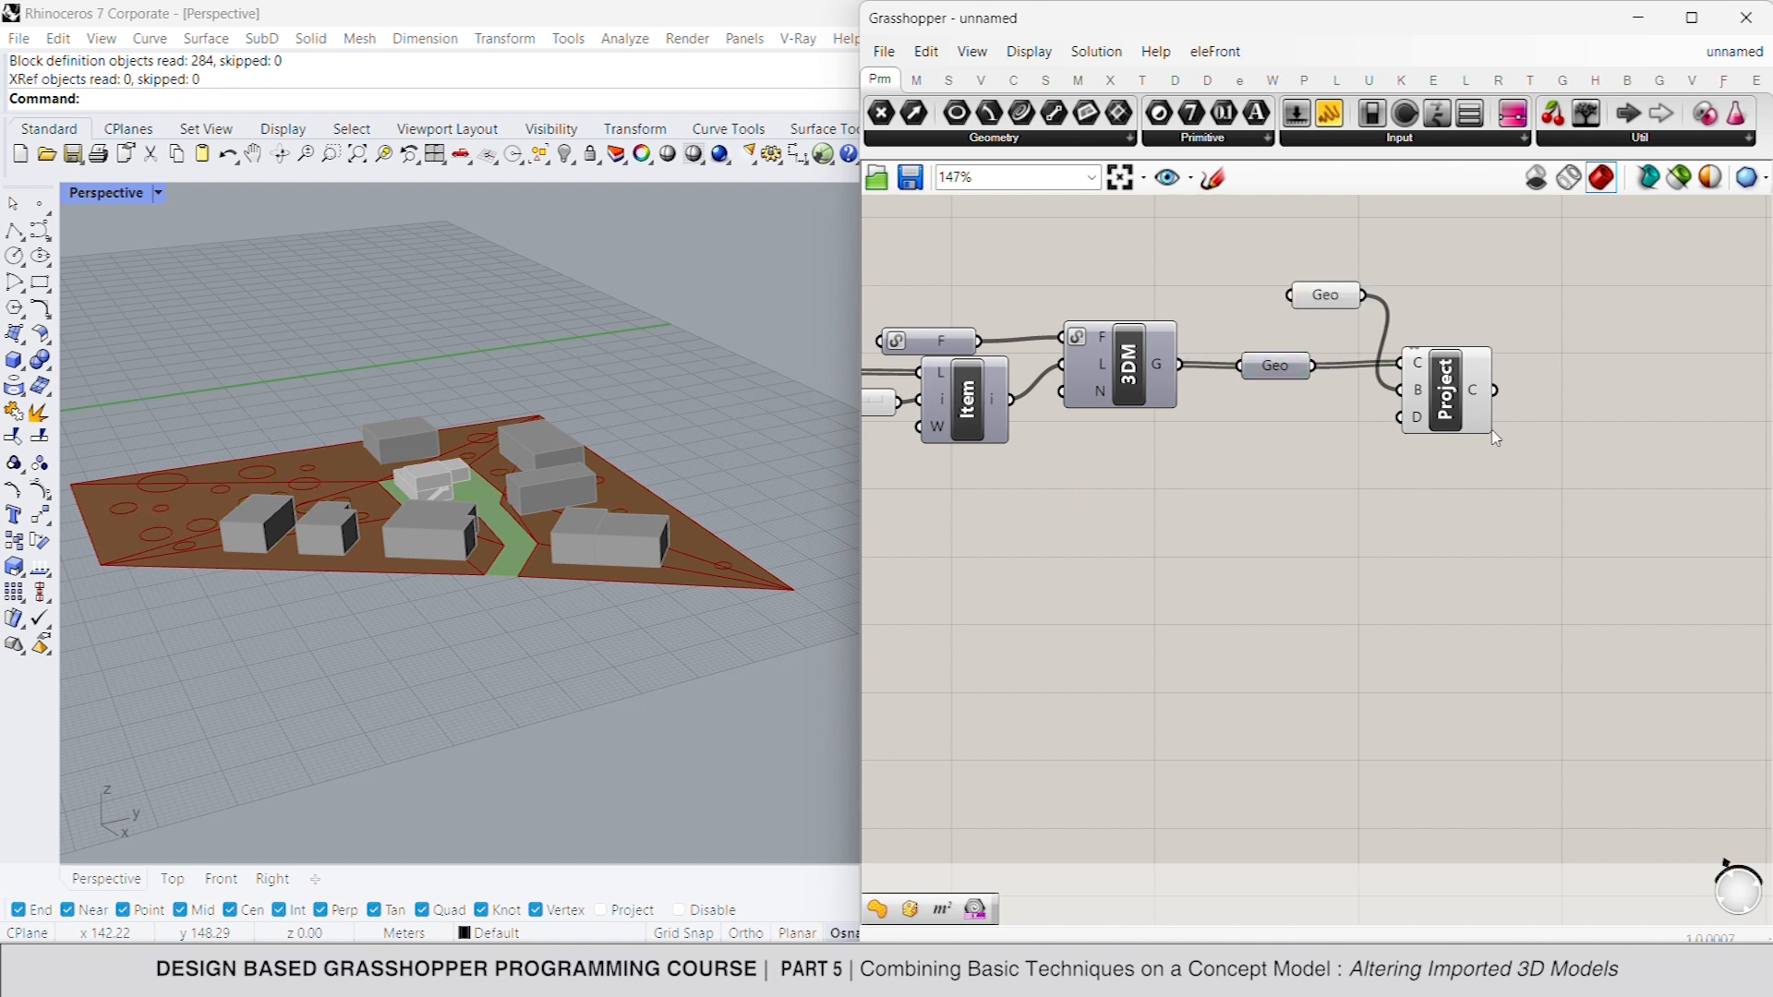
pyautogui.click(1464, 386)
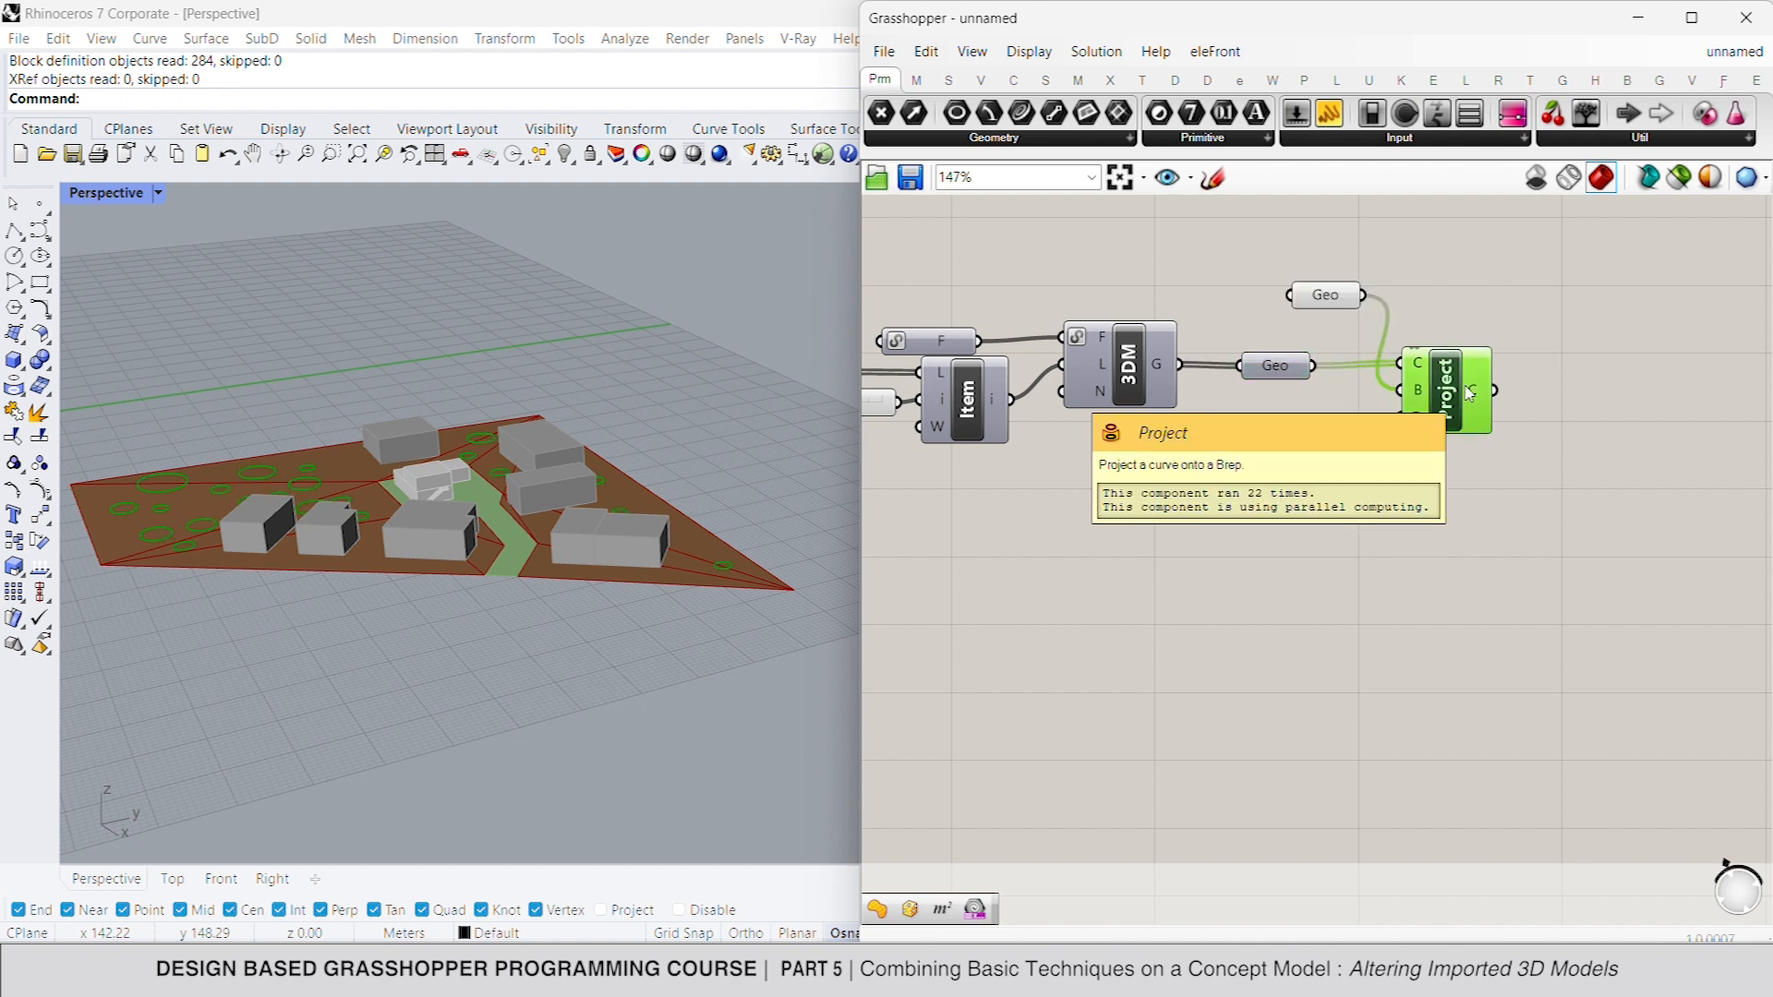
pyautogui.click(1529, 397)
# - Add a Patch component, connect the projected curves to its curve input, and check the resulting surfaces
pyautogui.moveTo(1584, 409); pyautogui.dragTo(1454, 407, button='right')
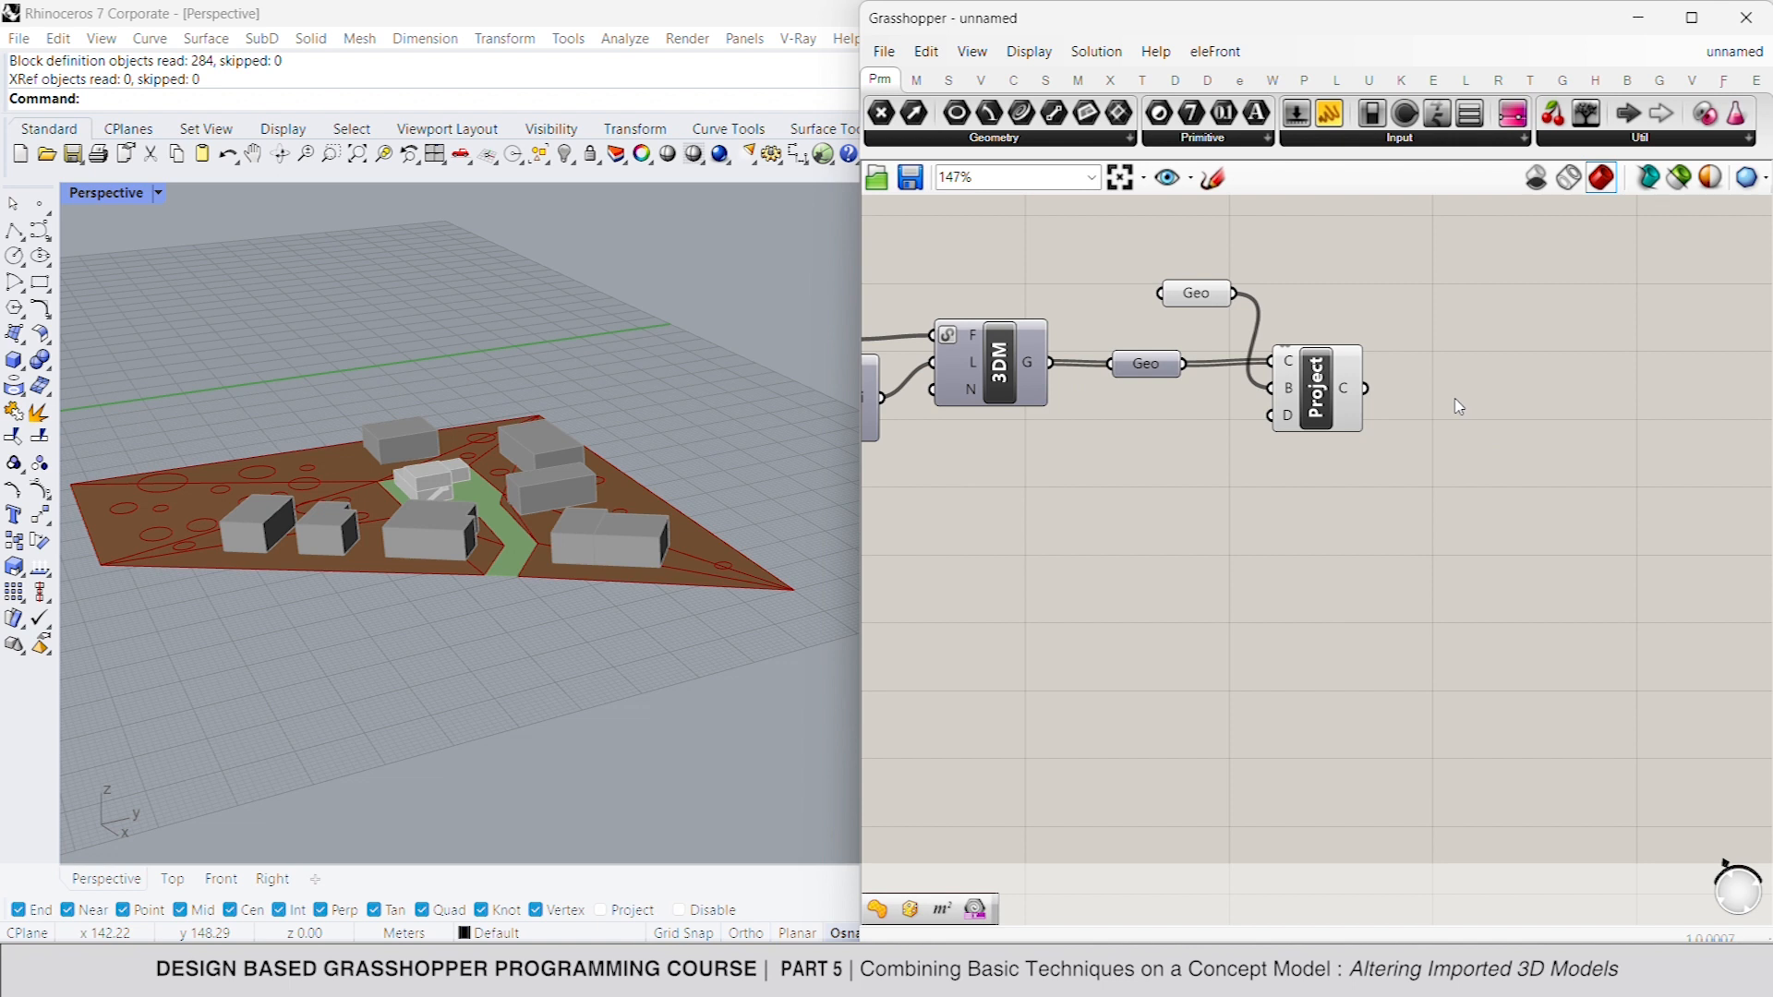
pyautogui.doubleClick(1455, 399)
pyautogui.write('patch')
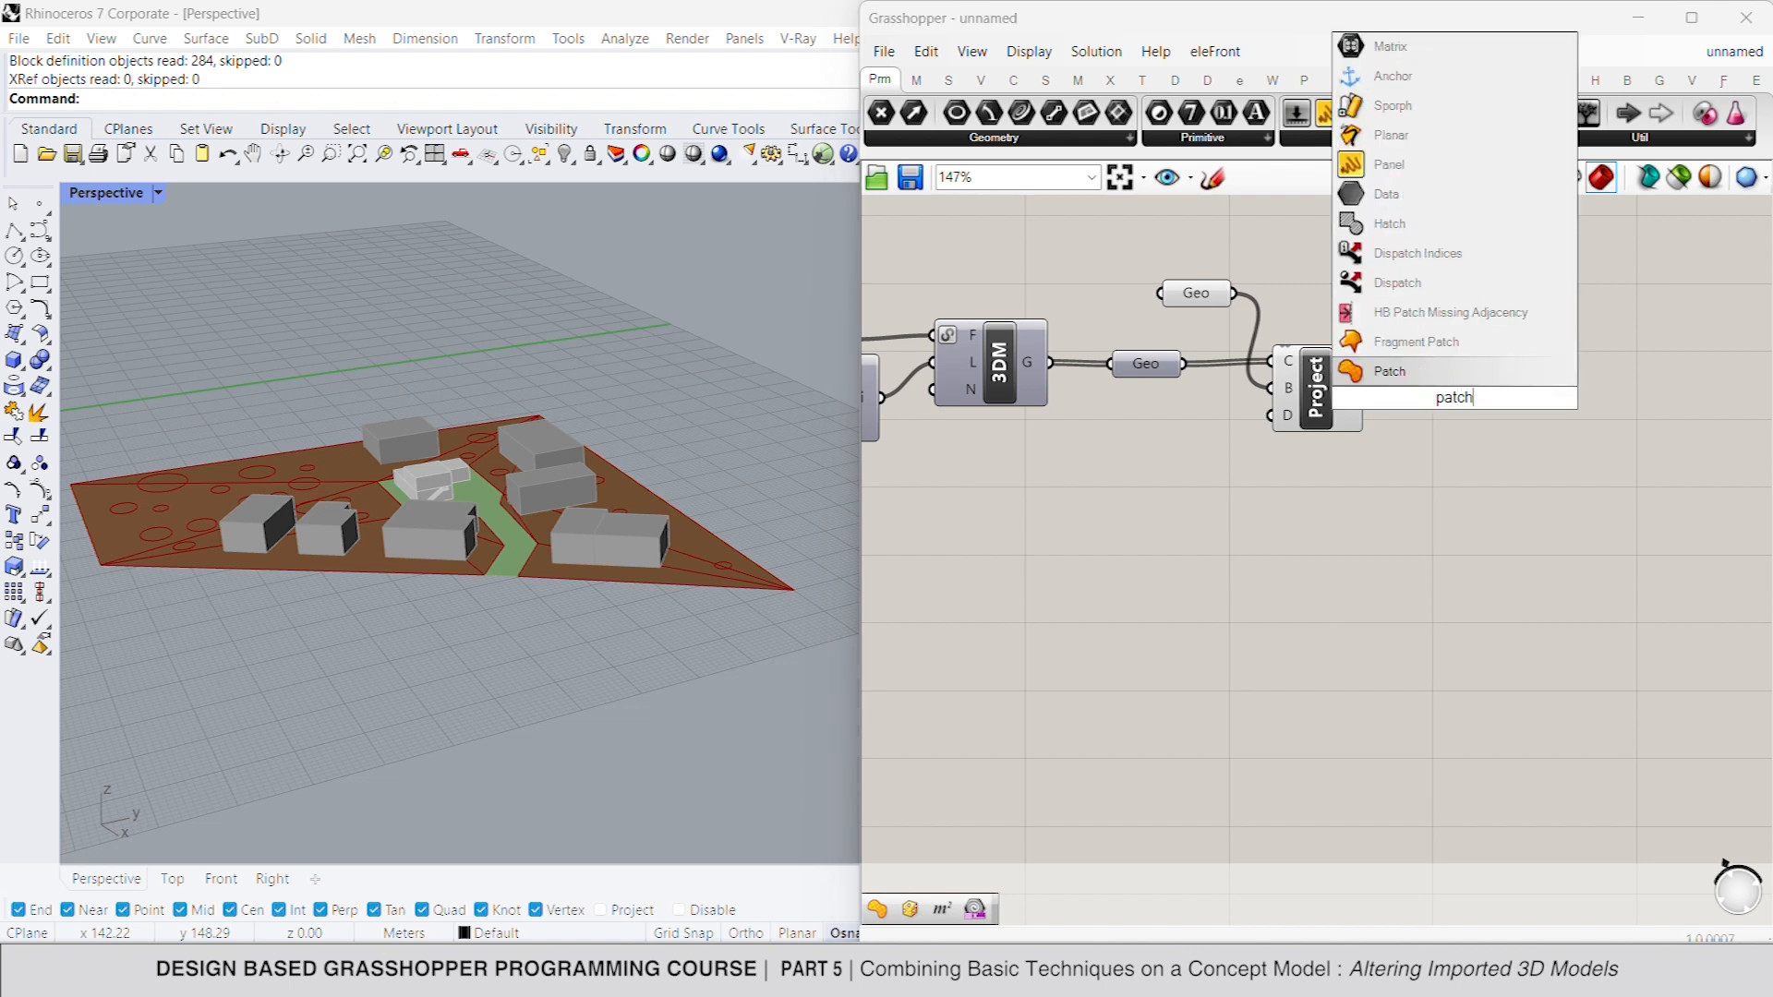
pyautogui.press('Return')
pyautogui.moveTo(1410, 345); pyautogui.dragTo(1367, 389)
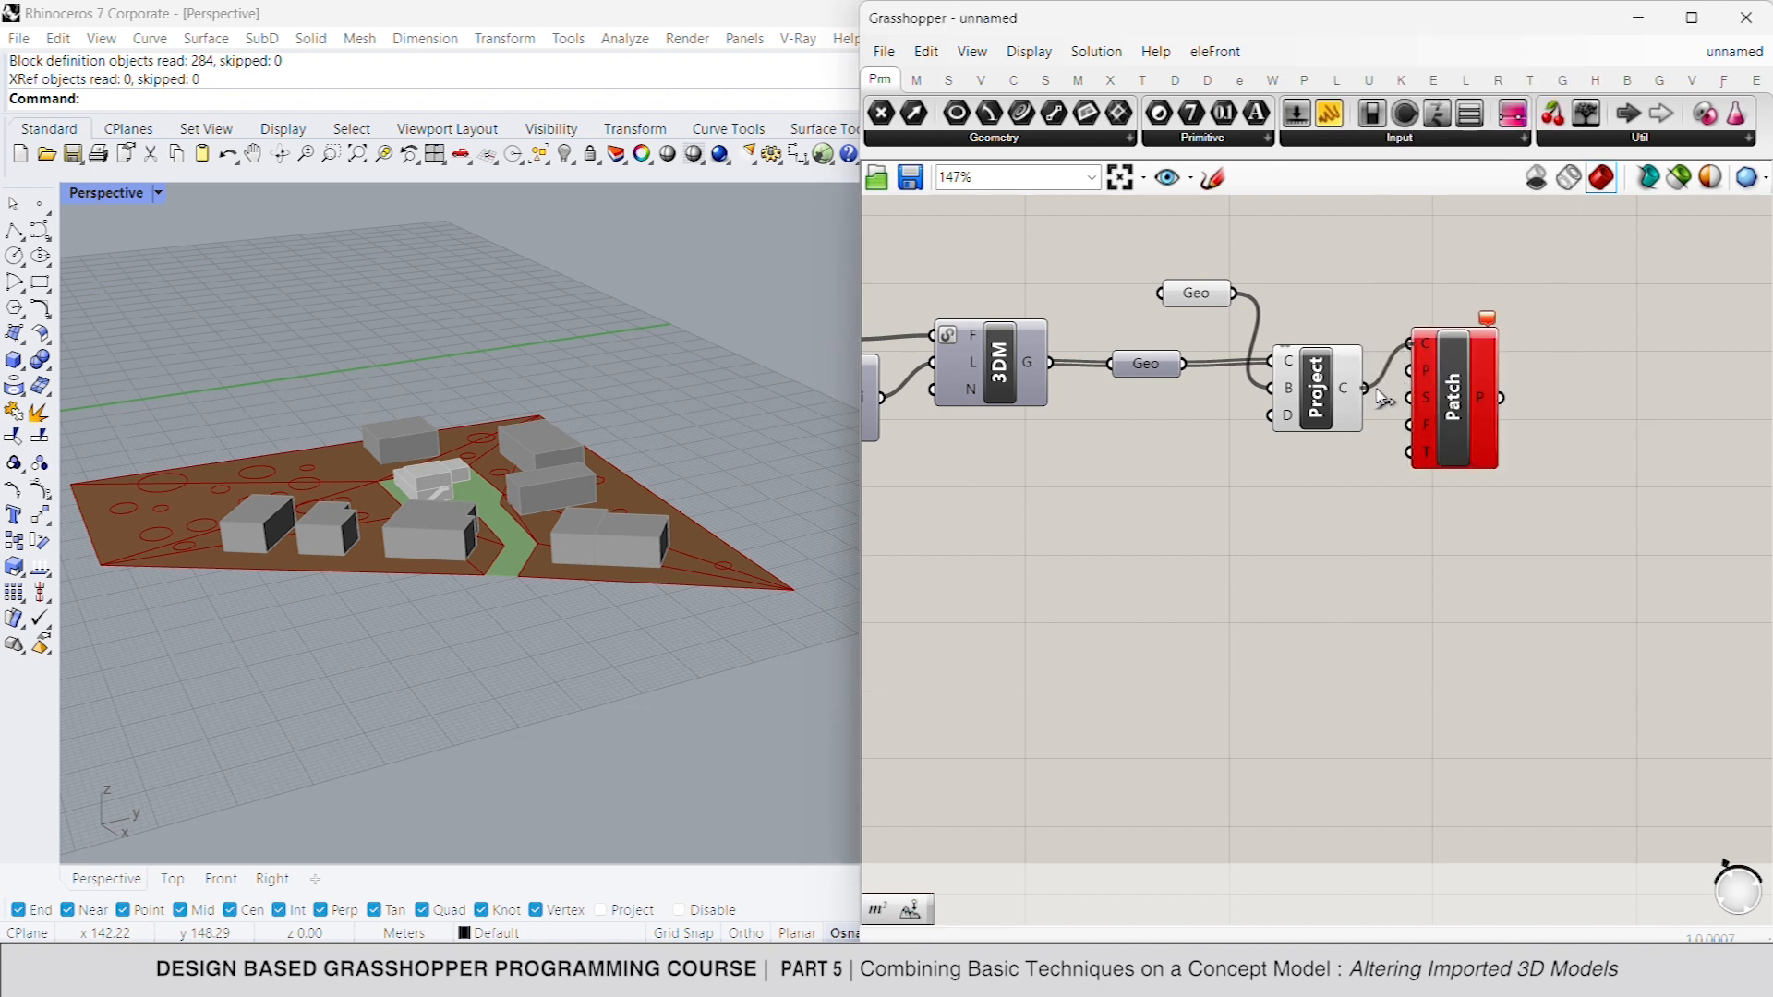
pyautogui.click(1441, 404)
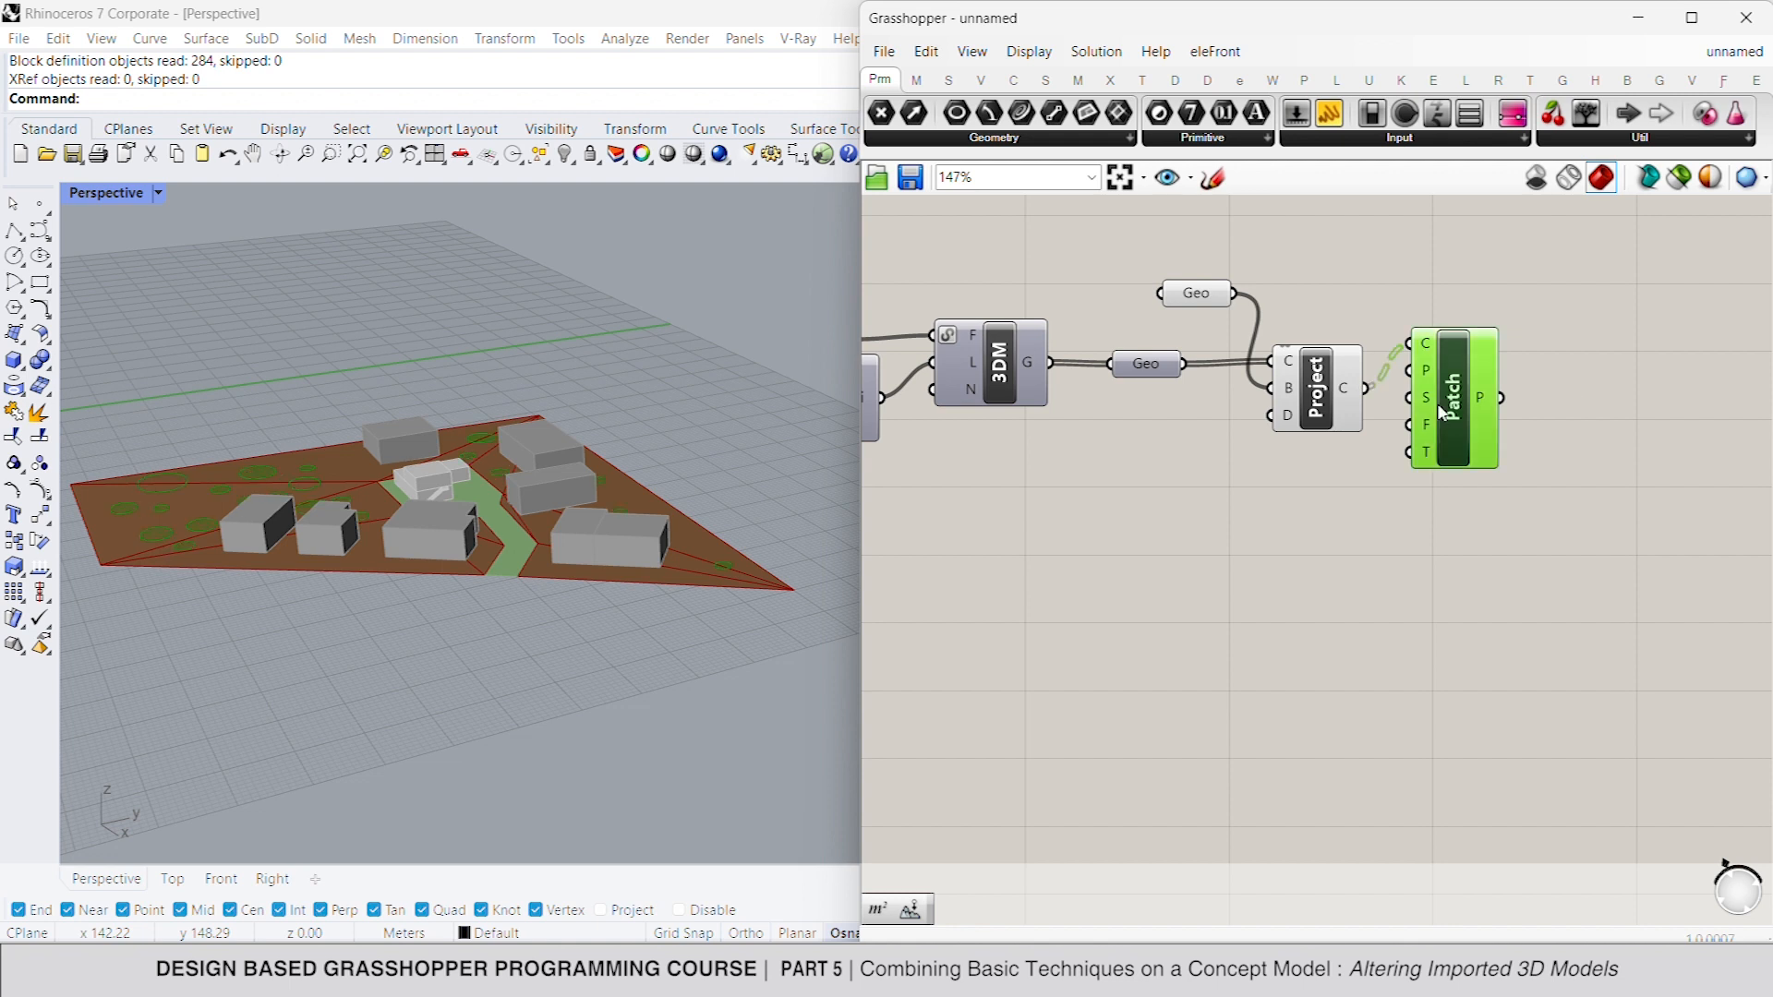
pyautogui.click(1529, 411)
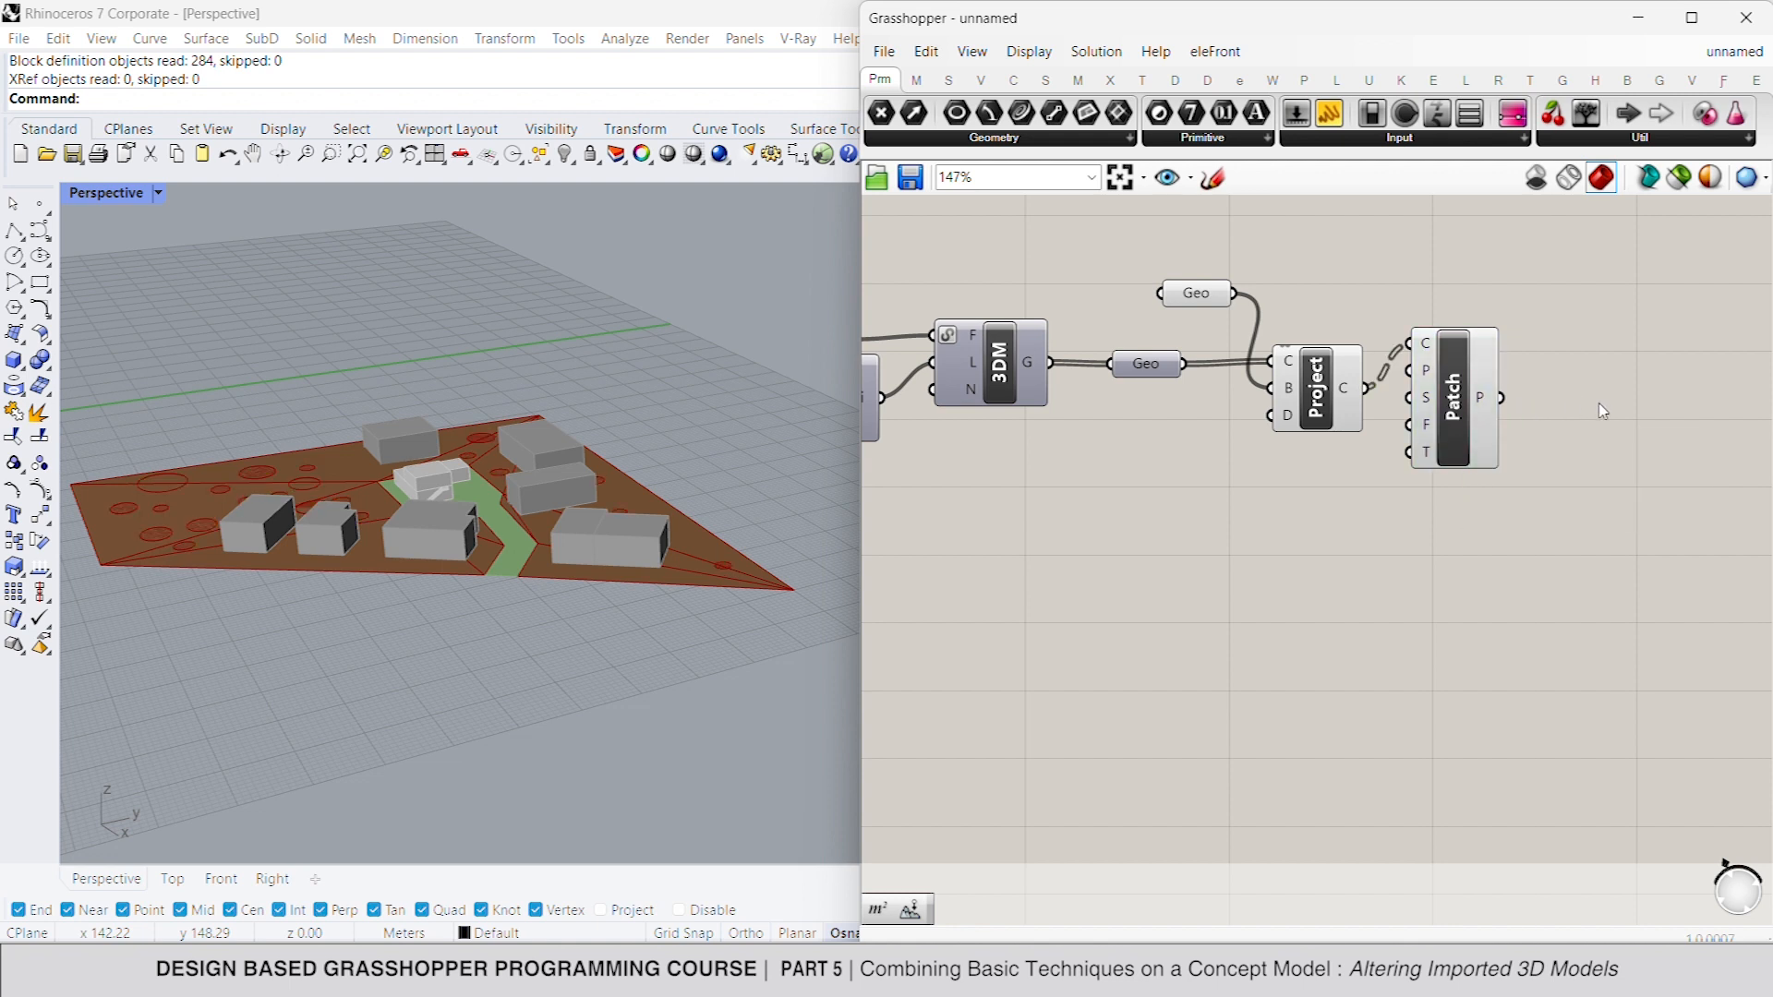
# - Turn off the preview of the terrain Geometry parameter and the Project component
pyautogui.moveTo(1349, 267); pyautogui.dragTo(1271, 355)
pyautogui.rightClick(1369, 253)
pyautogui.click(1428, 291)
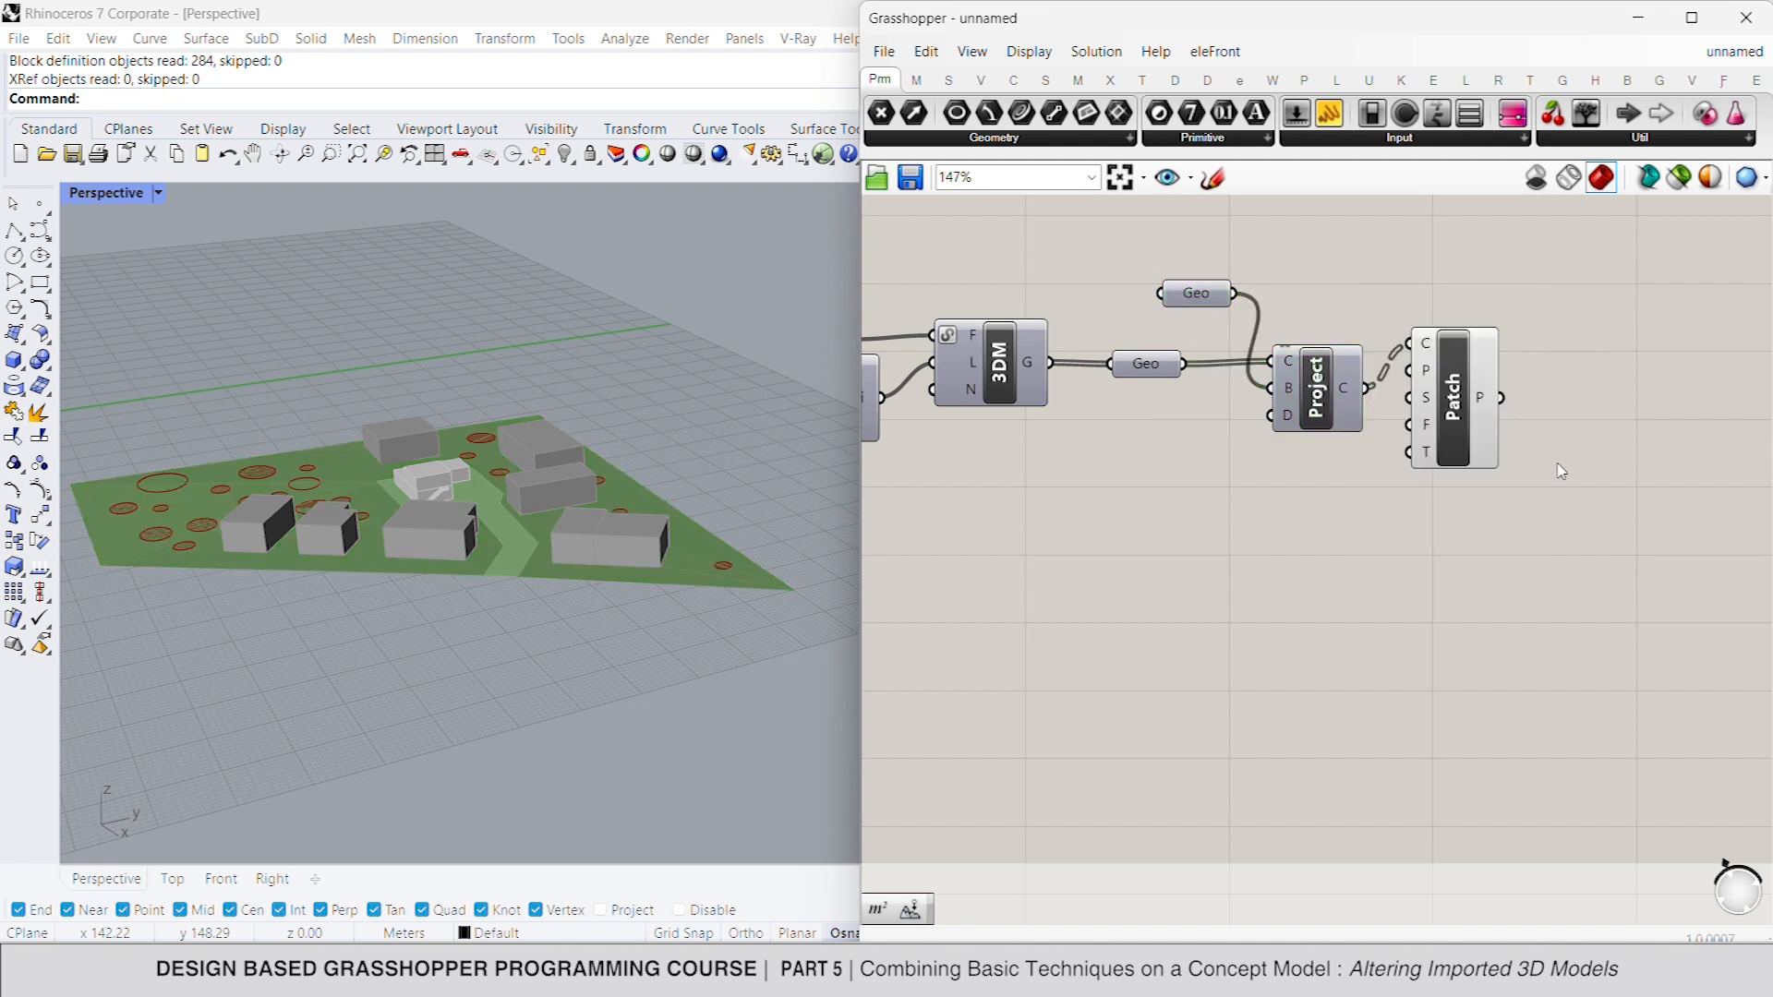
# - Add a Dispatch component and connect the Patch output to its list input
pyautogui.scroll(-2, 1575, 477)
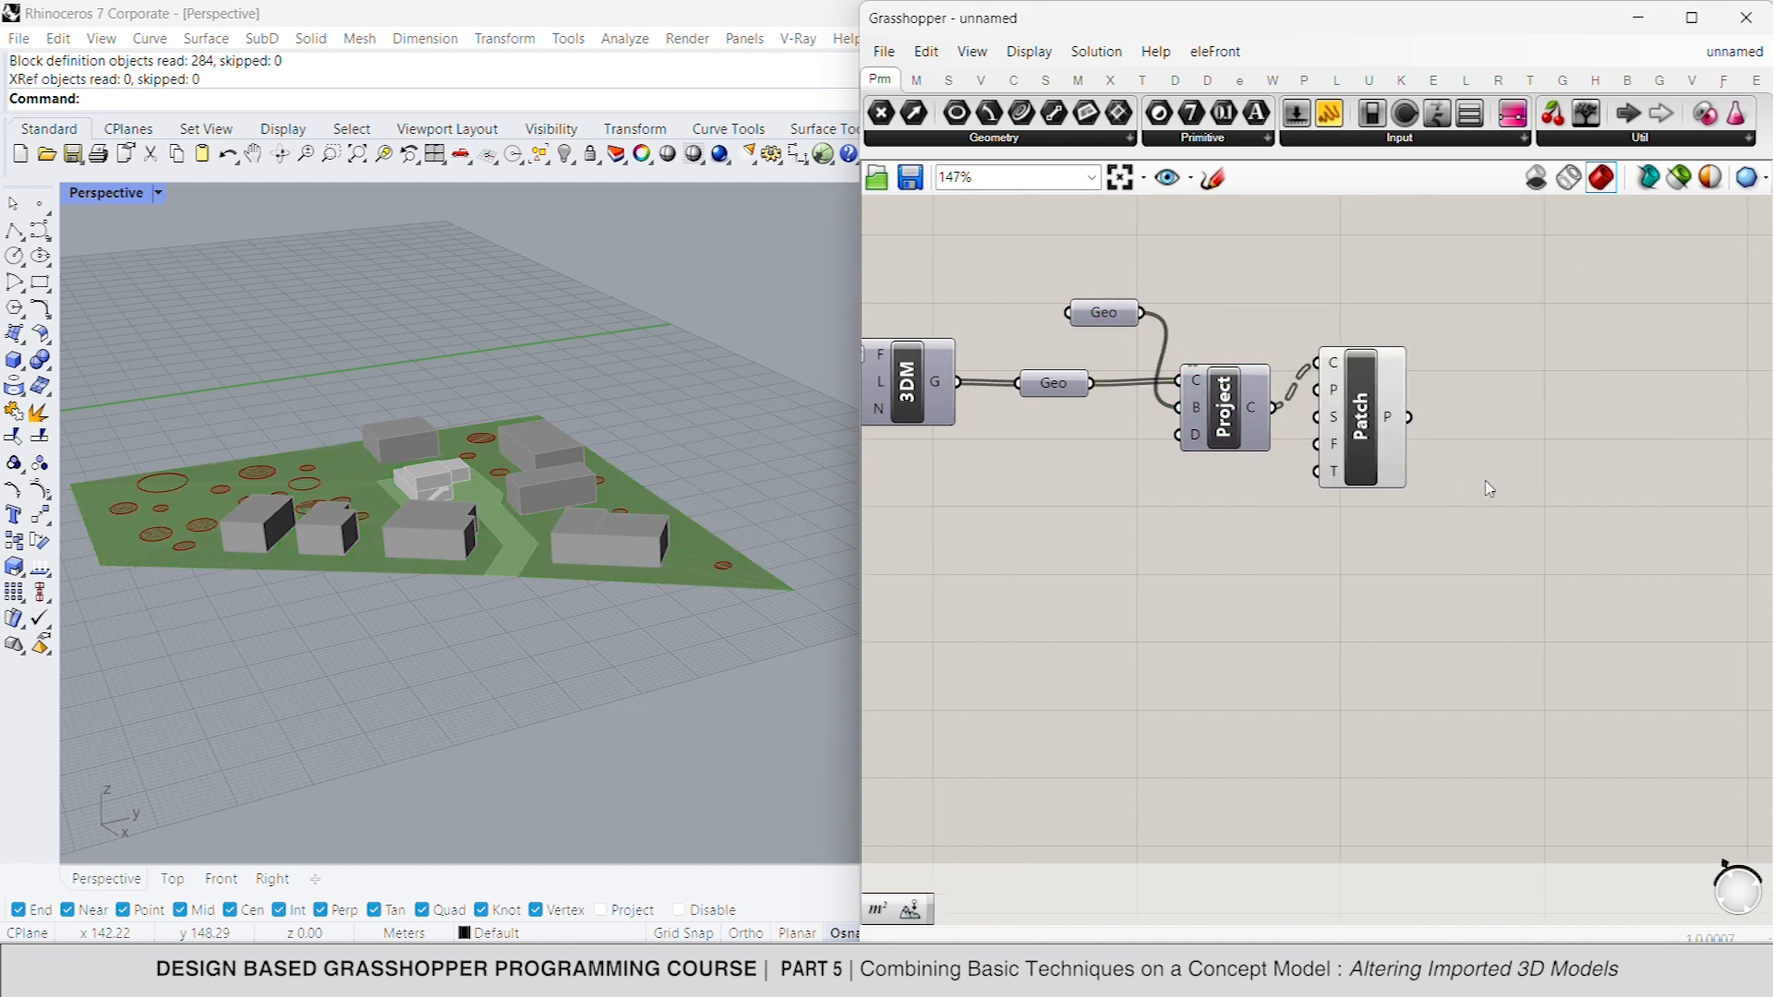
pyautogui.doubleClick(1484, 407)
pyautogui.write('dispatch')
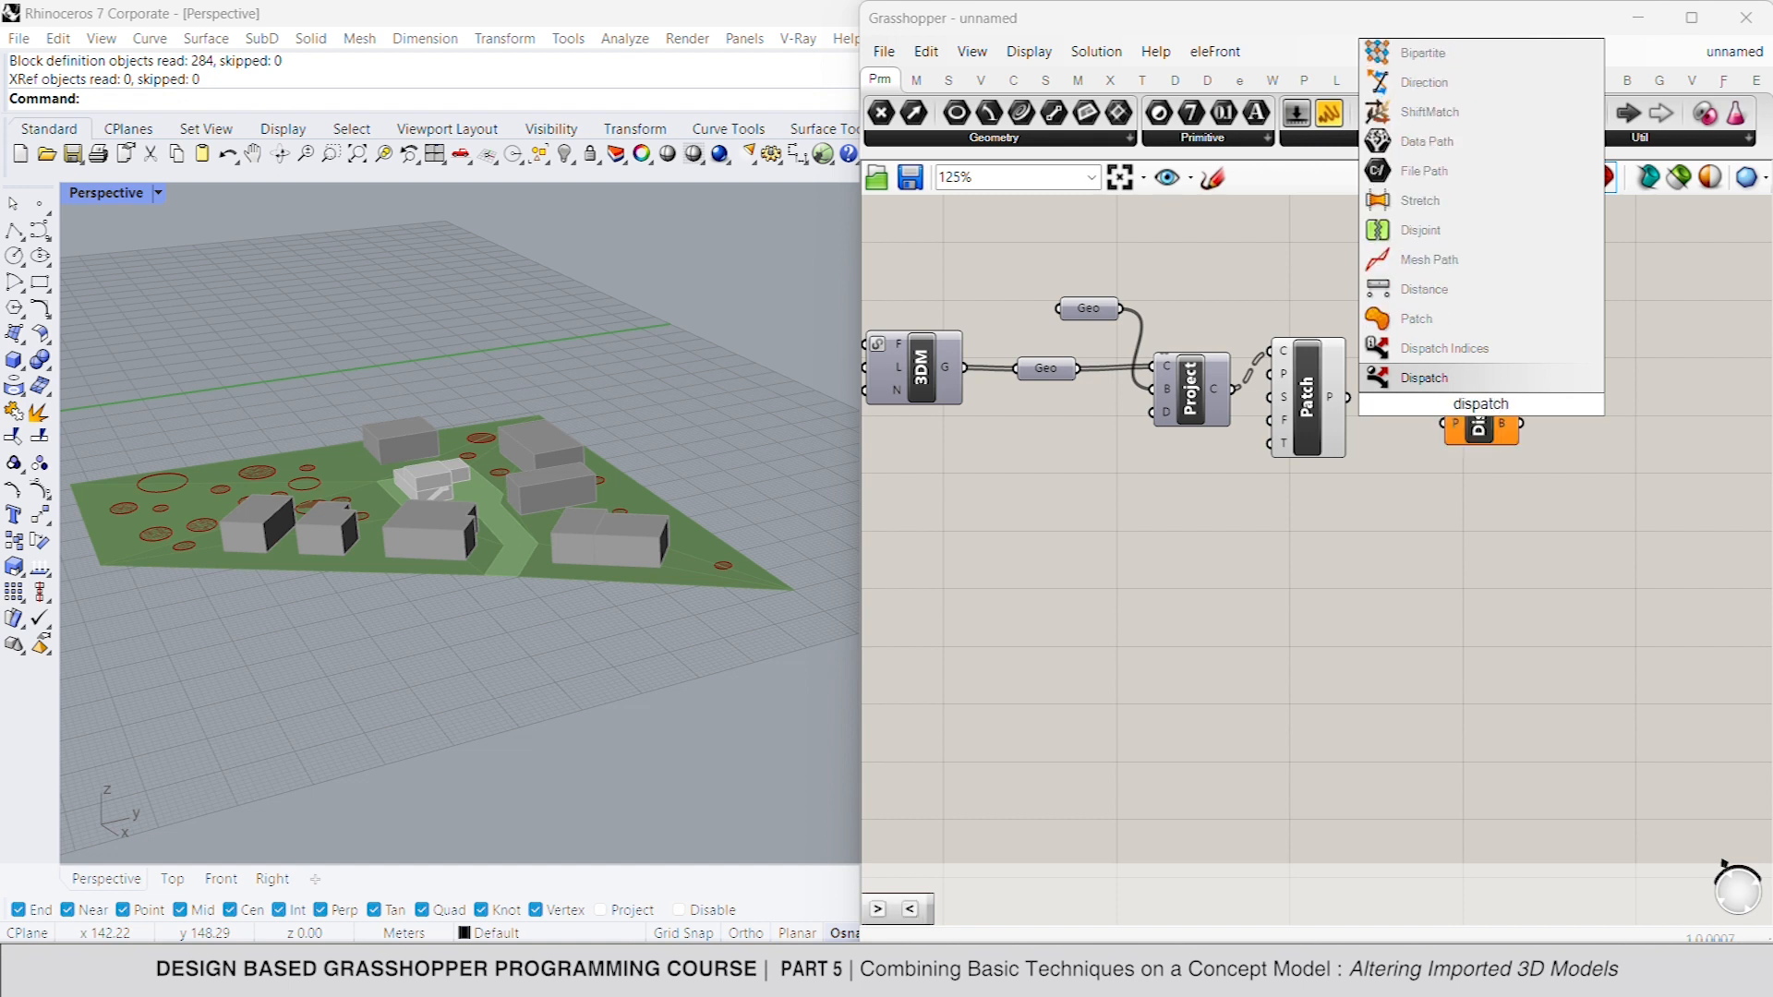
pyautogui.press('Return')
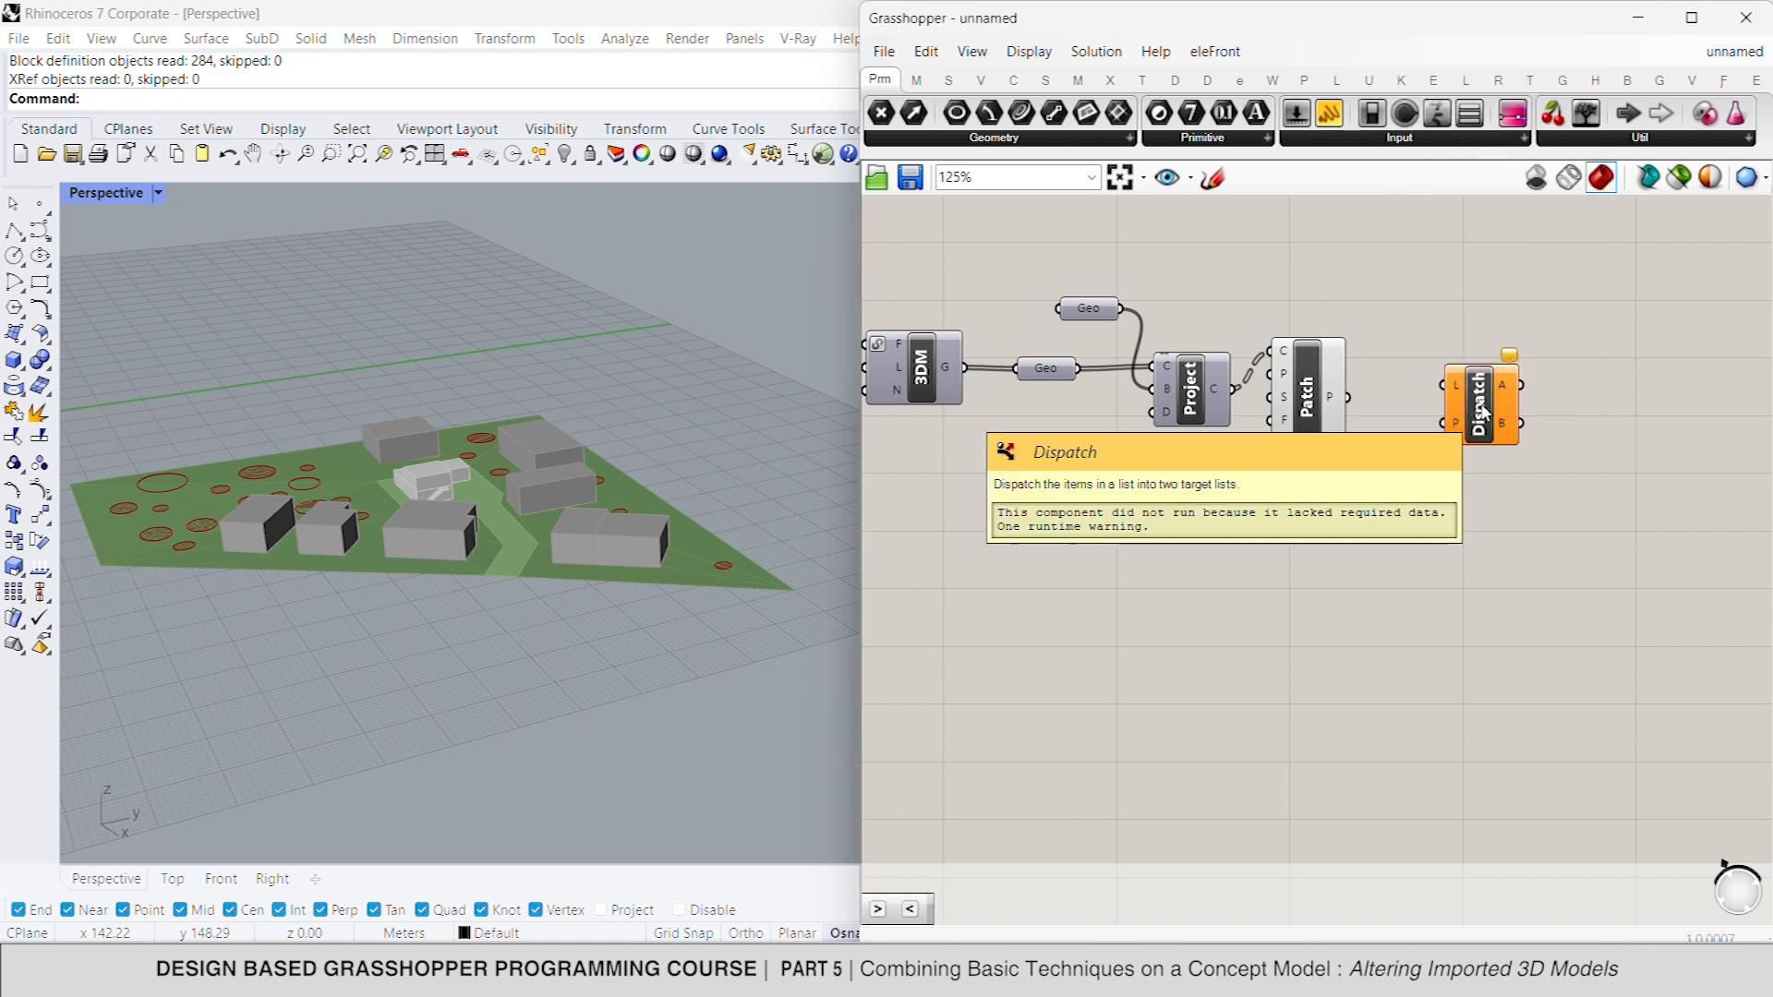
pyautogui.moveTo(1451, 395); pyautogui.dragTo(1612, 459)
# - Add an Area component fed by the patches, flatten its geometry input, and inspect the area values
pyautogui.doubleClick(1445, 499)
pyautogui.write('area')
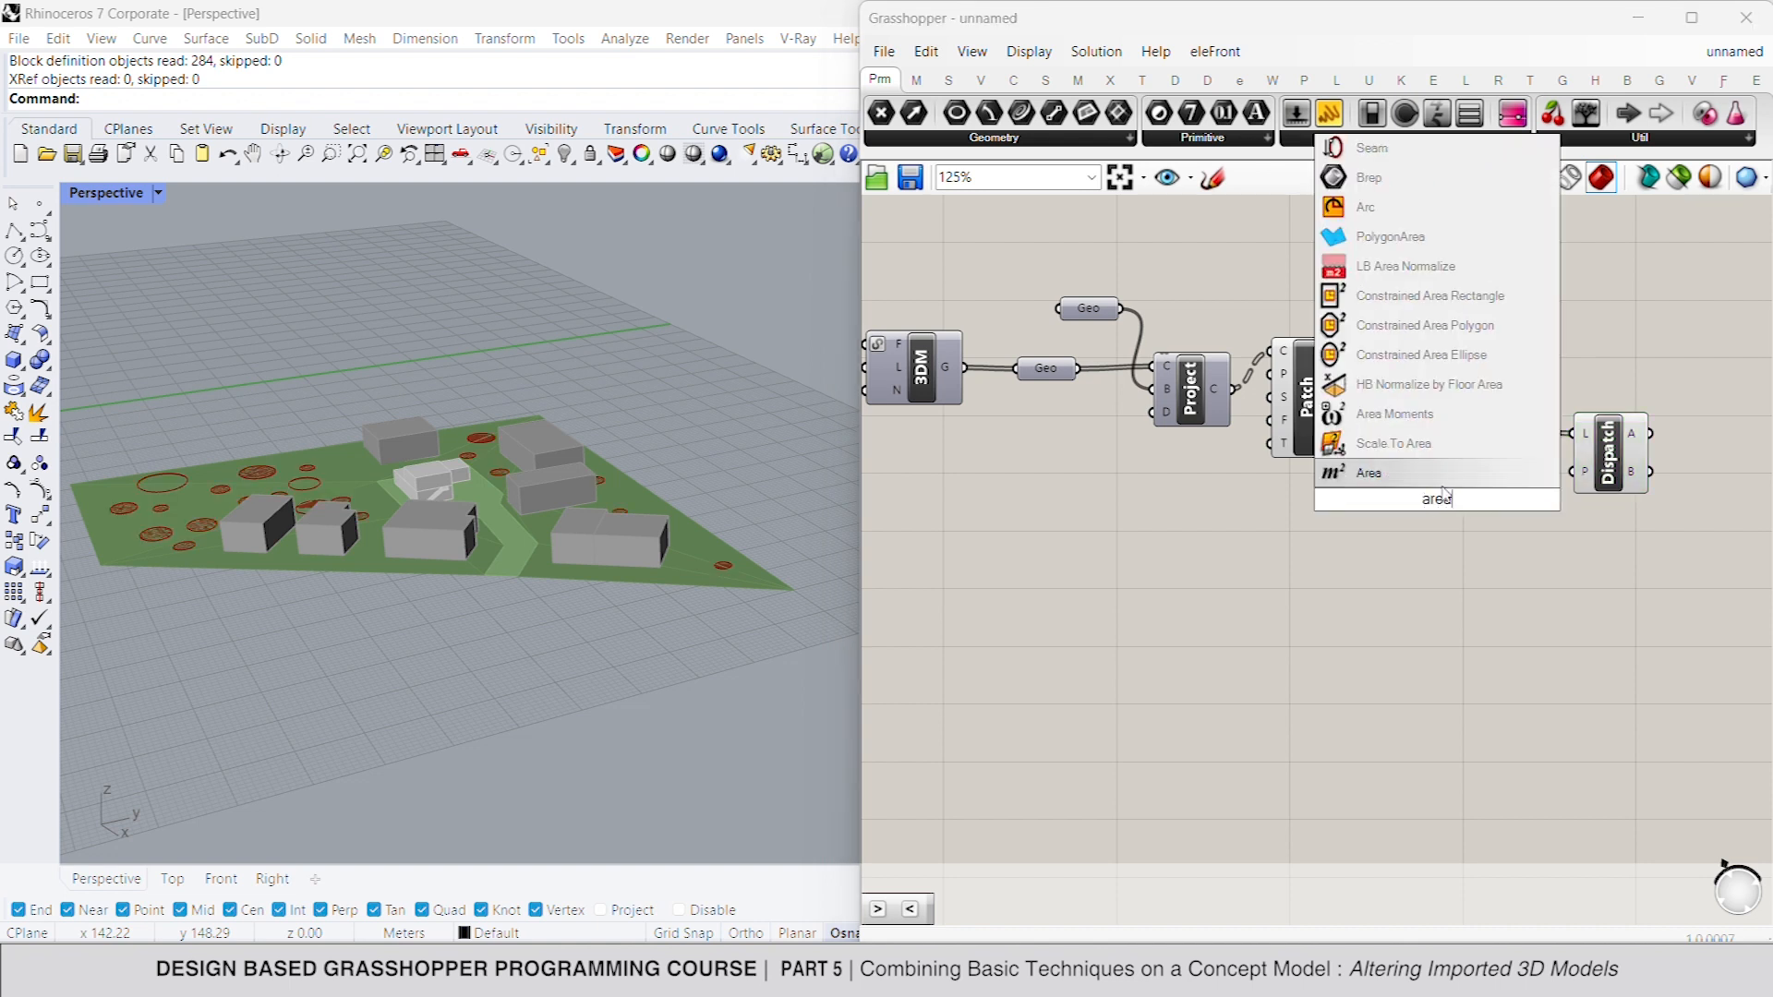
pyautogui.press('Return')
pyautogui.moveTo(1407, 499); pyautogui.dragTo(1351, 397)
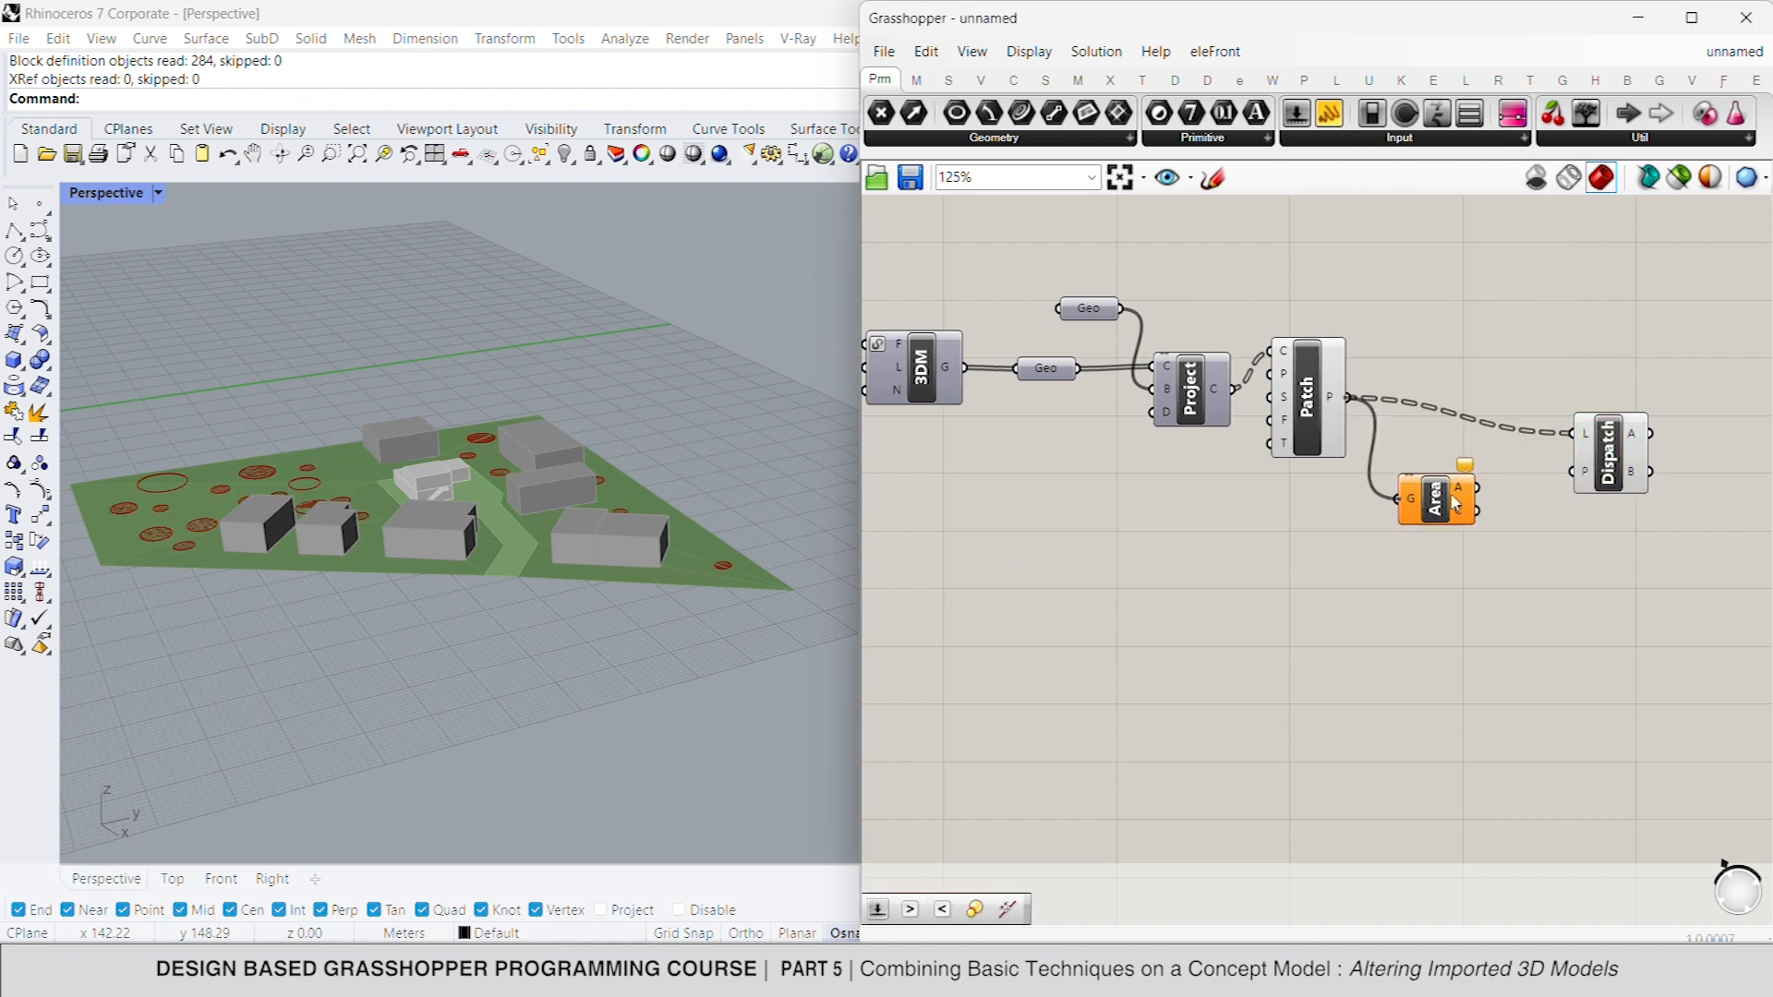
pyautogui.rightClick(1466, 494)
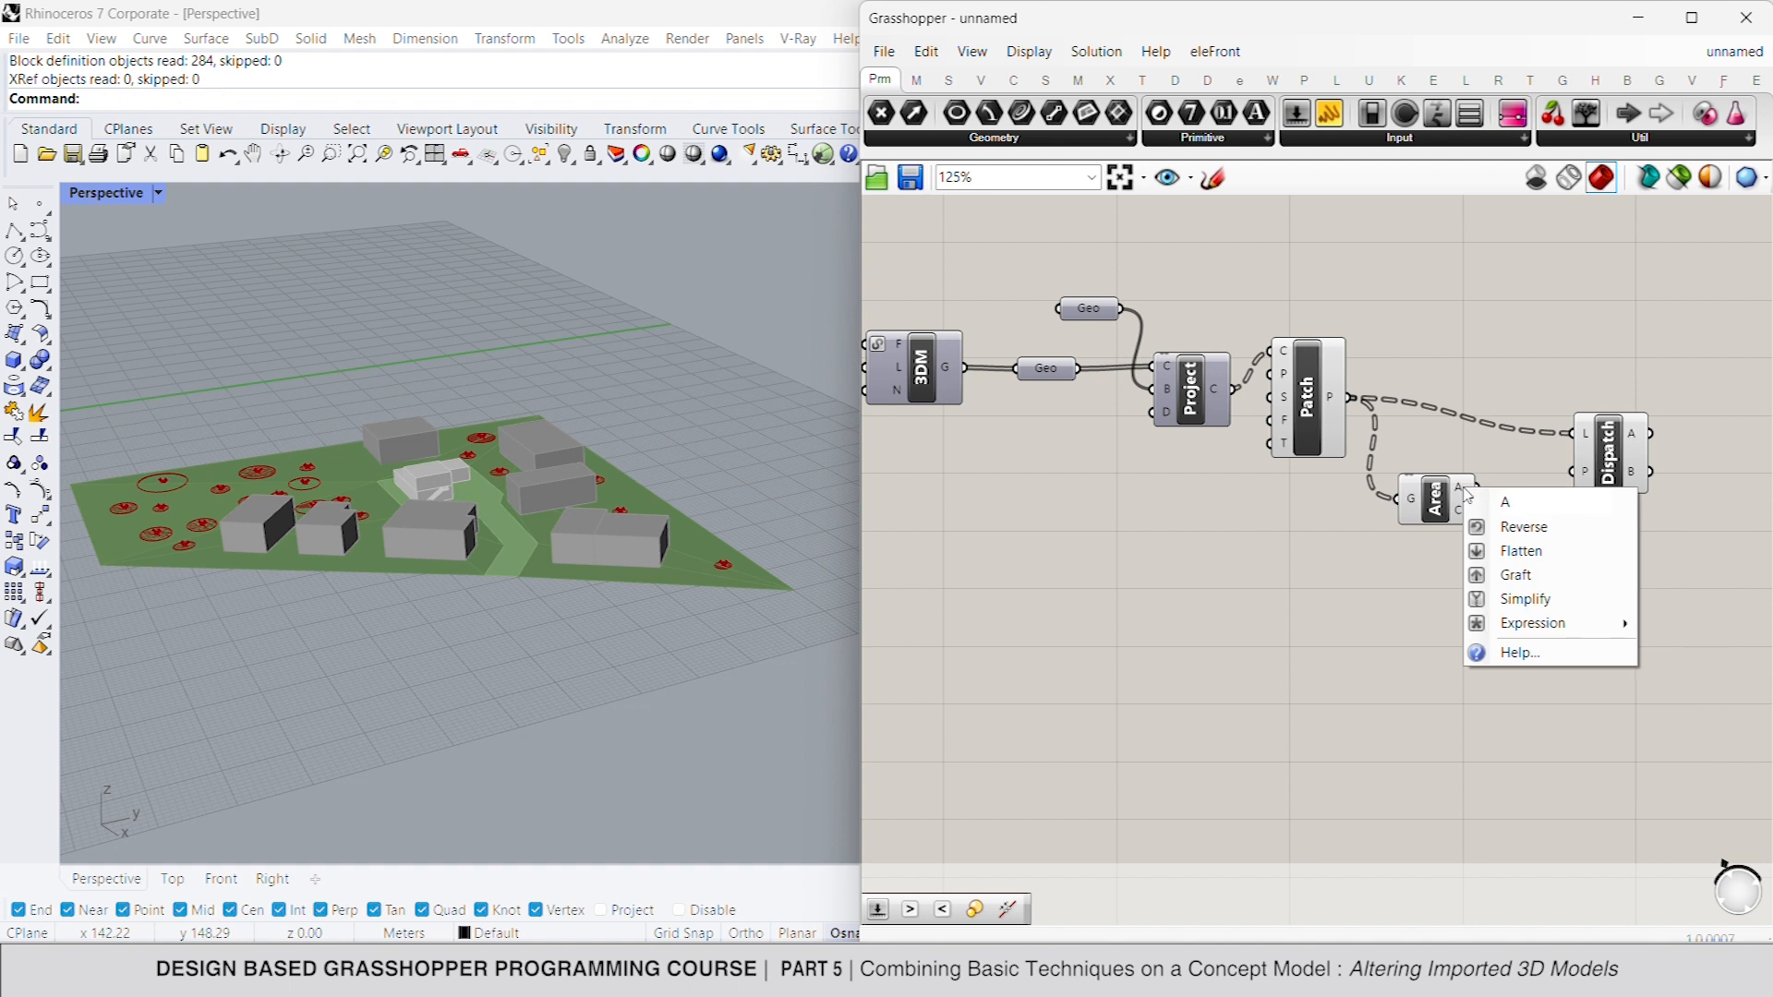
pyautogui.rightClick(1410, 495)
pyautogui.click(1491, 646)
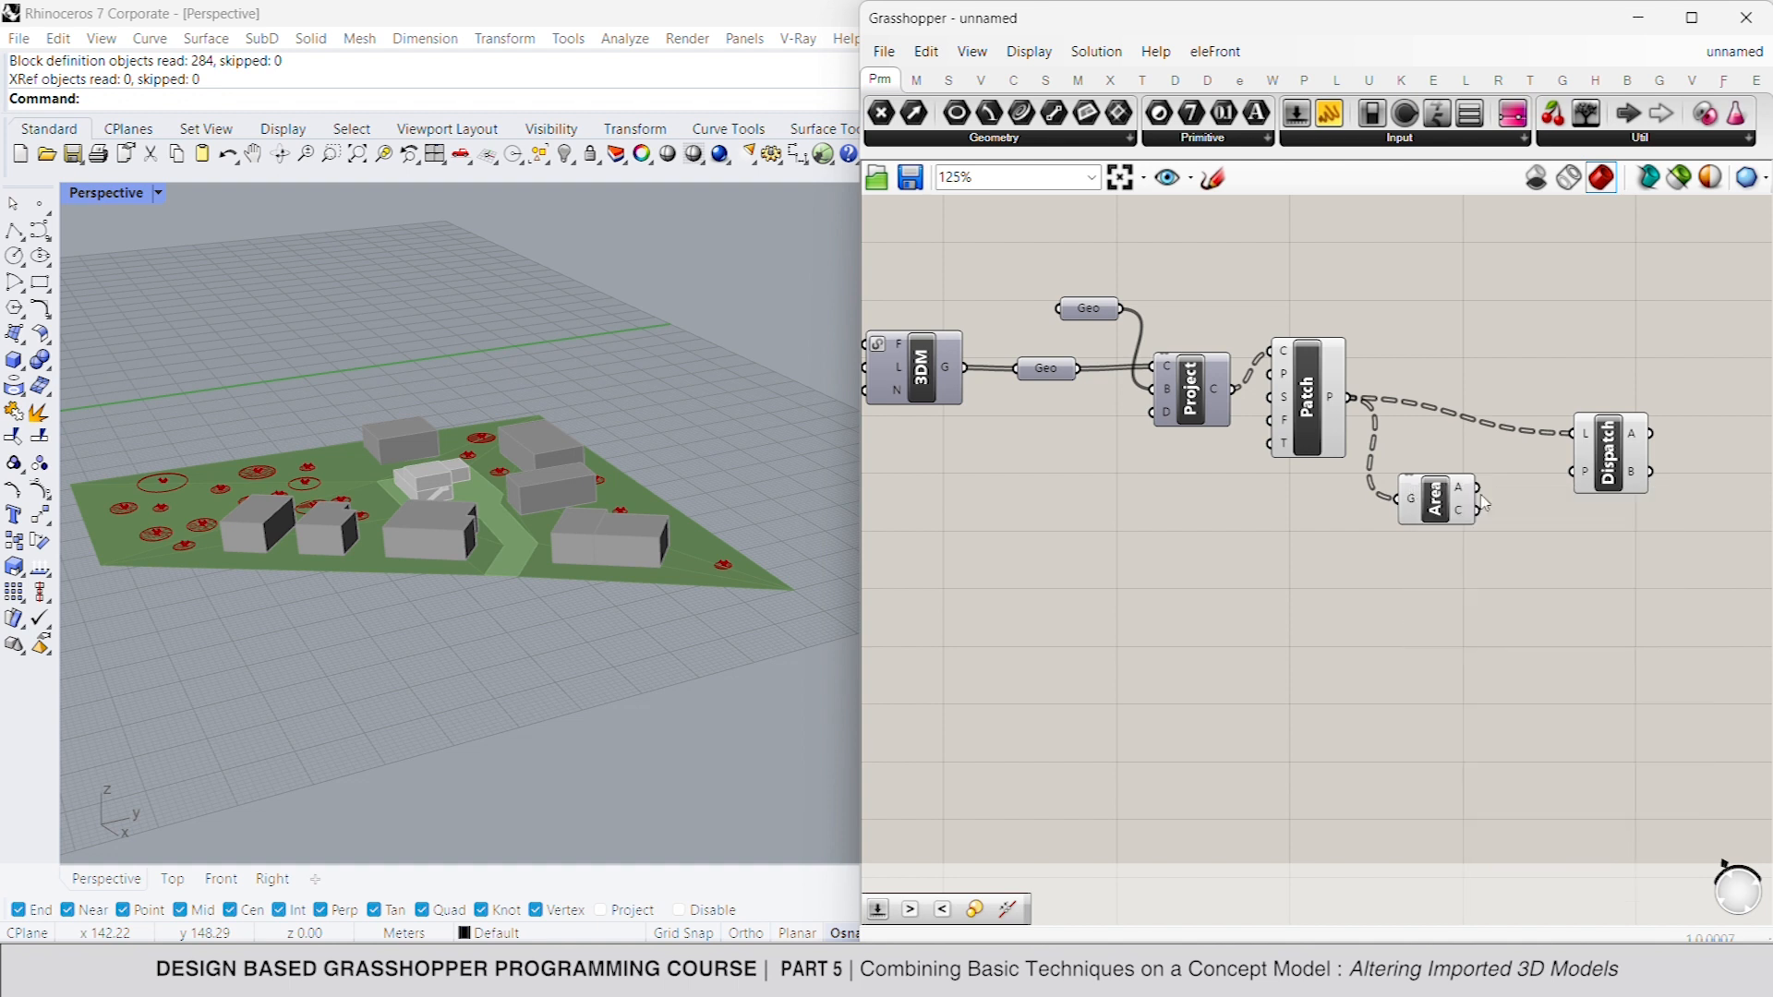
pyautogui.moveTo(1463, 495)
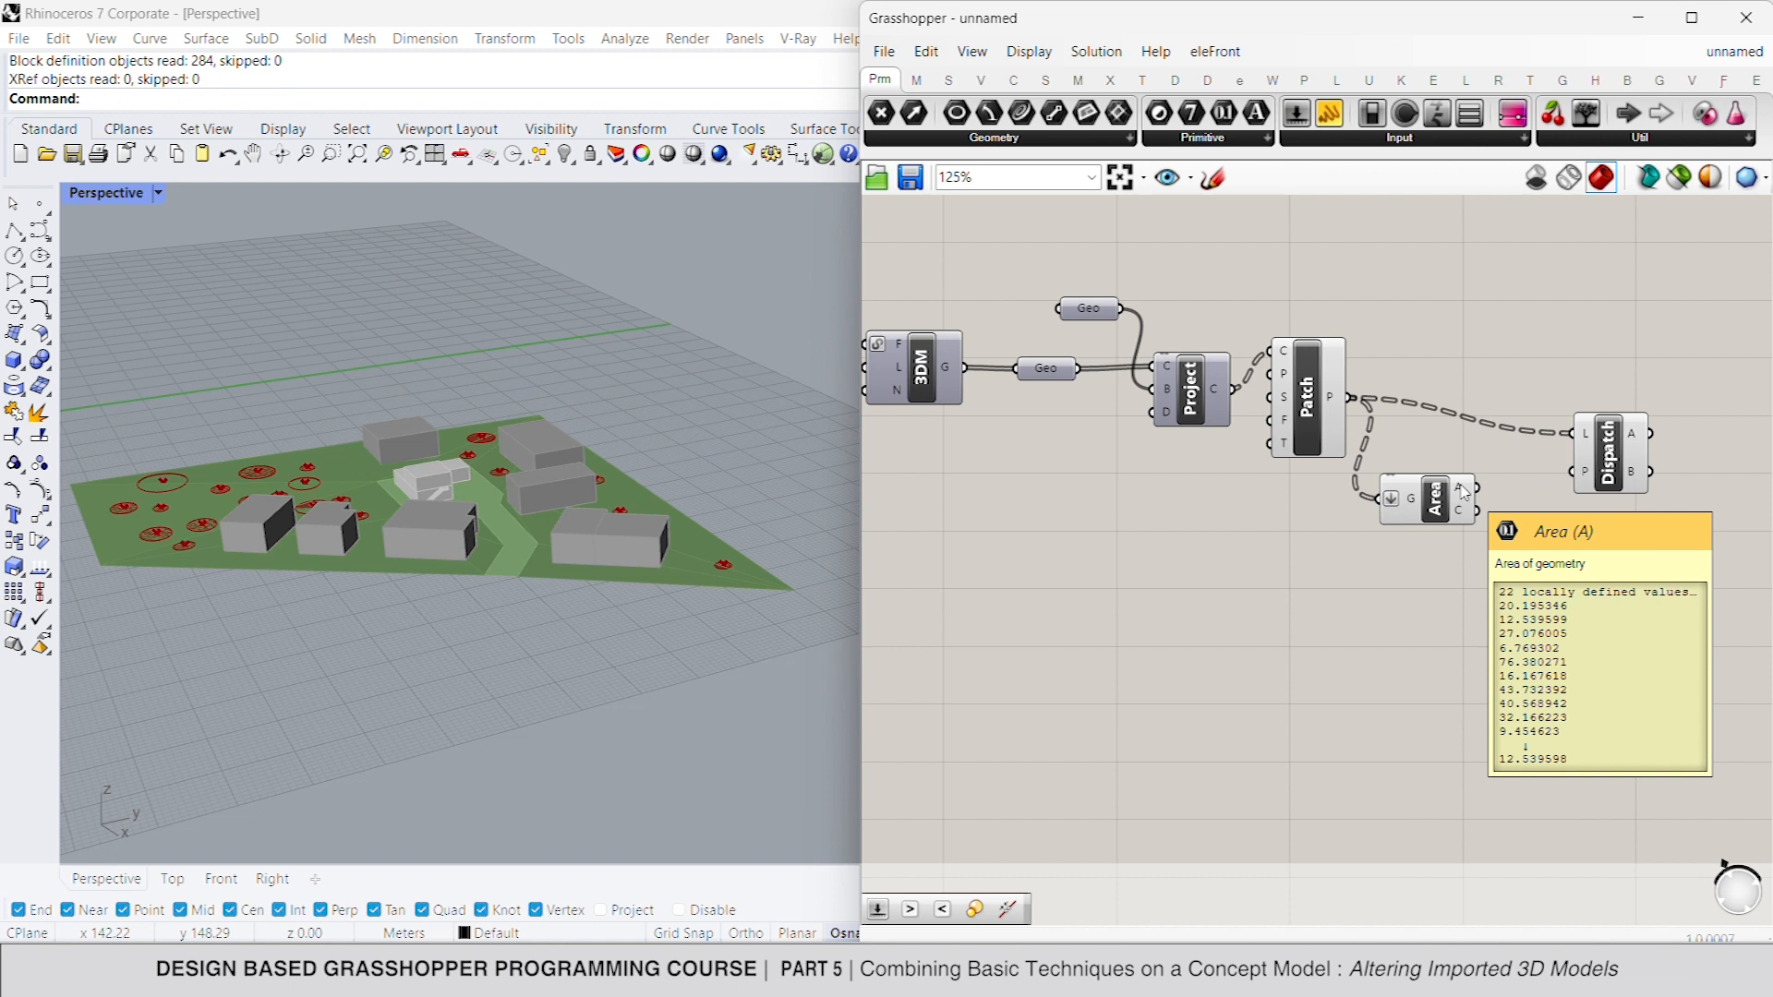
# - Add a Larger Than component comparing the patch areas with a slider of 20, and connect its result to the Dispatch pattern input
pyautogui.moveTo(1434, 500); pyautogui.dragTo(1452, 481)
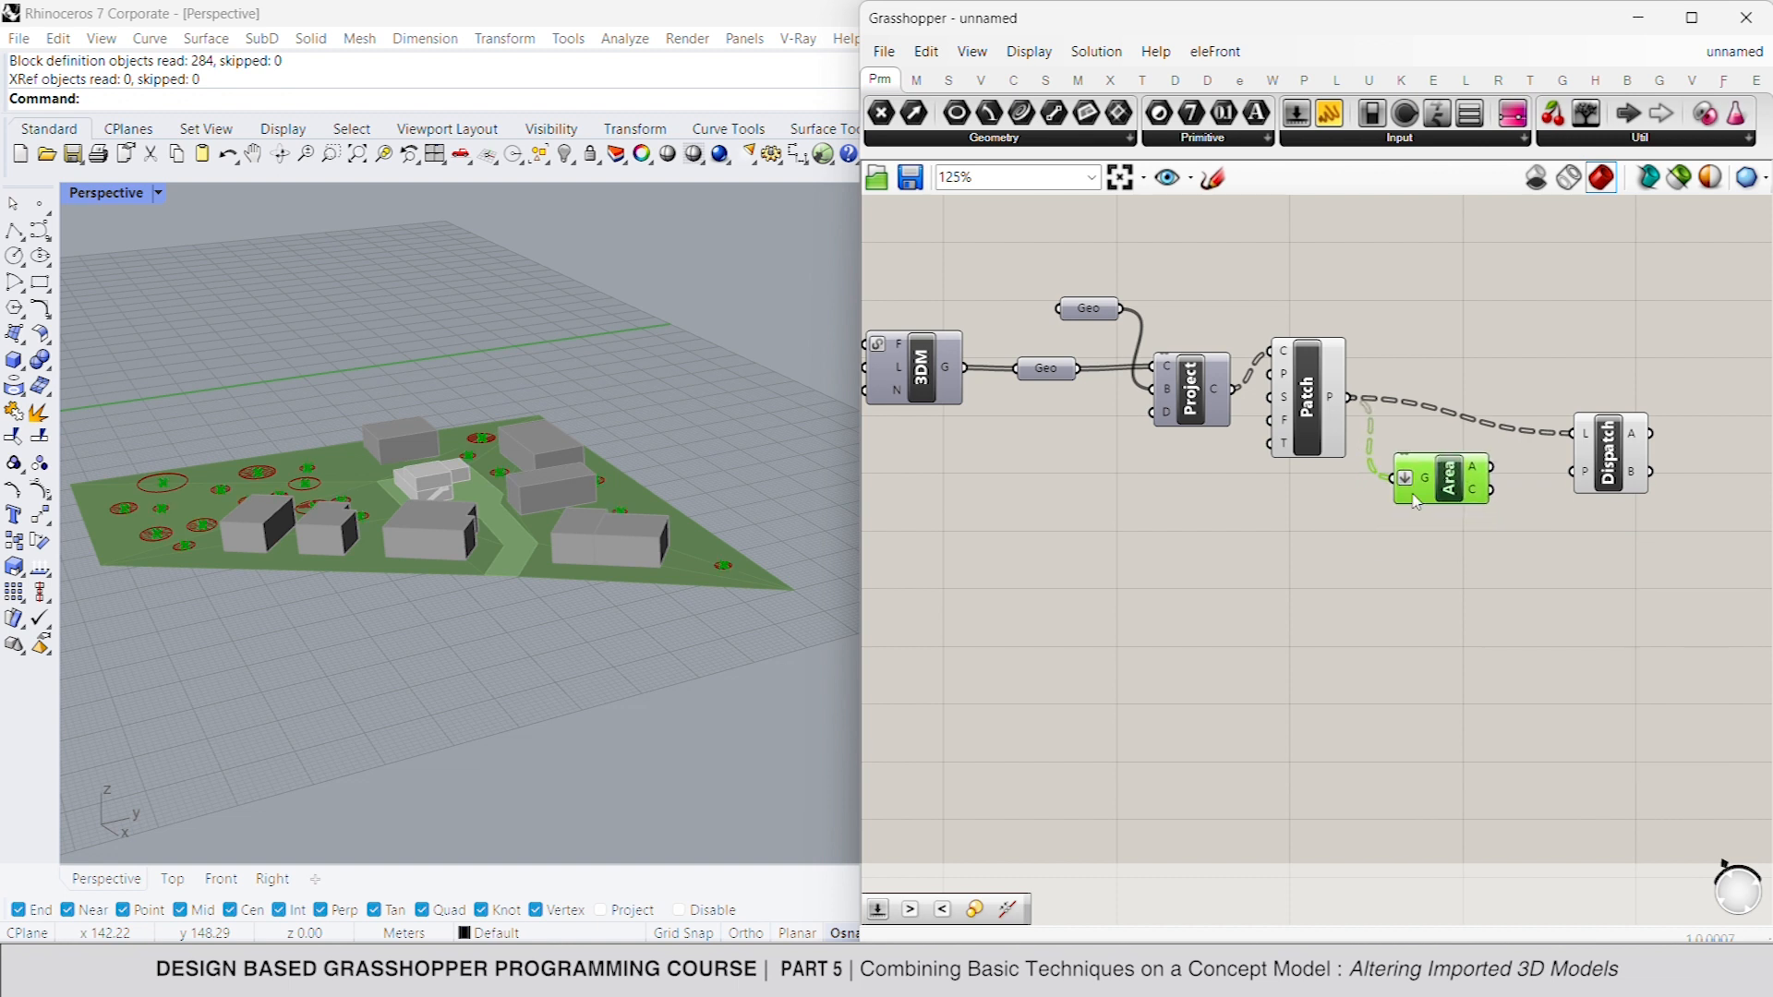
pyautogui.doubleClick(1373, 555)
pyautogui.write('larger than')
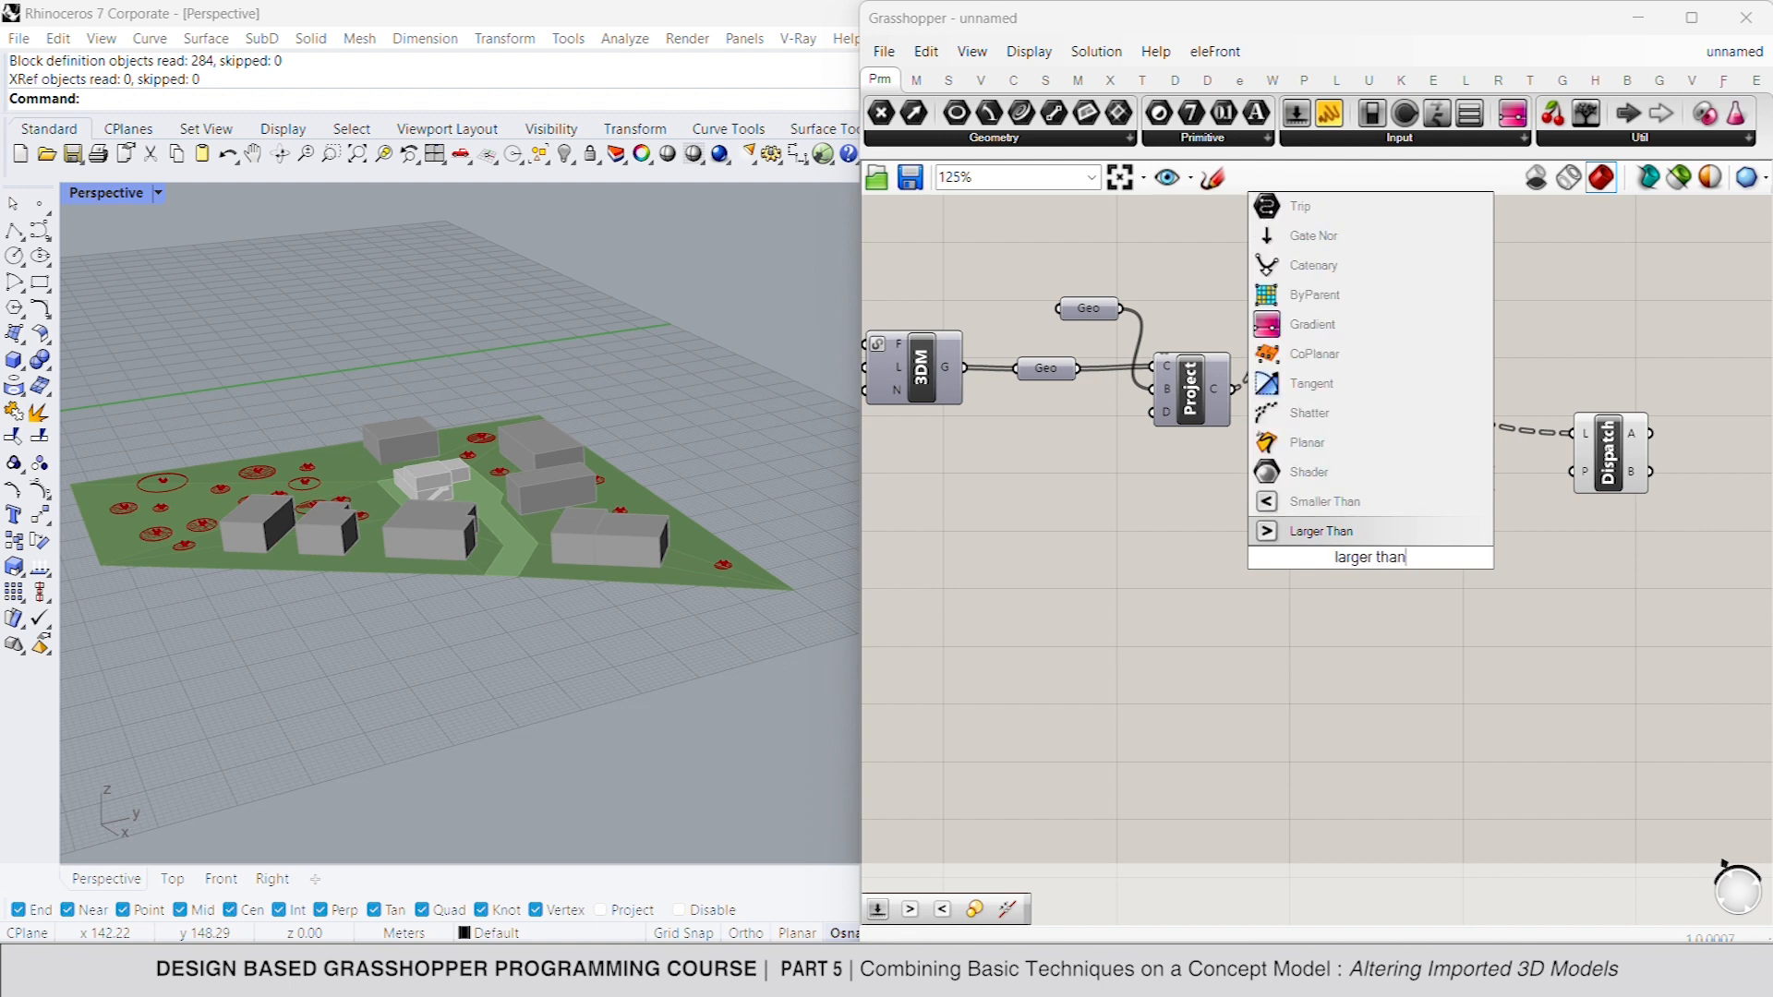
pyautogui.press('Return')
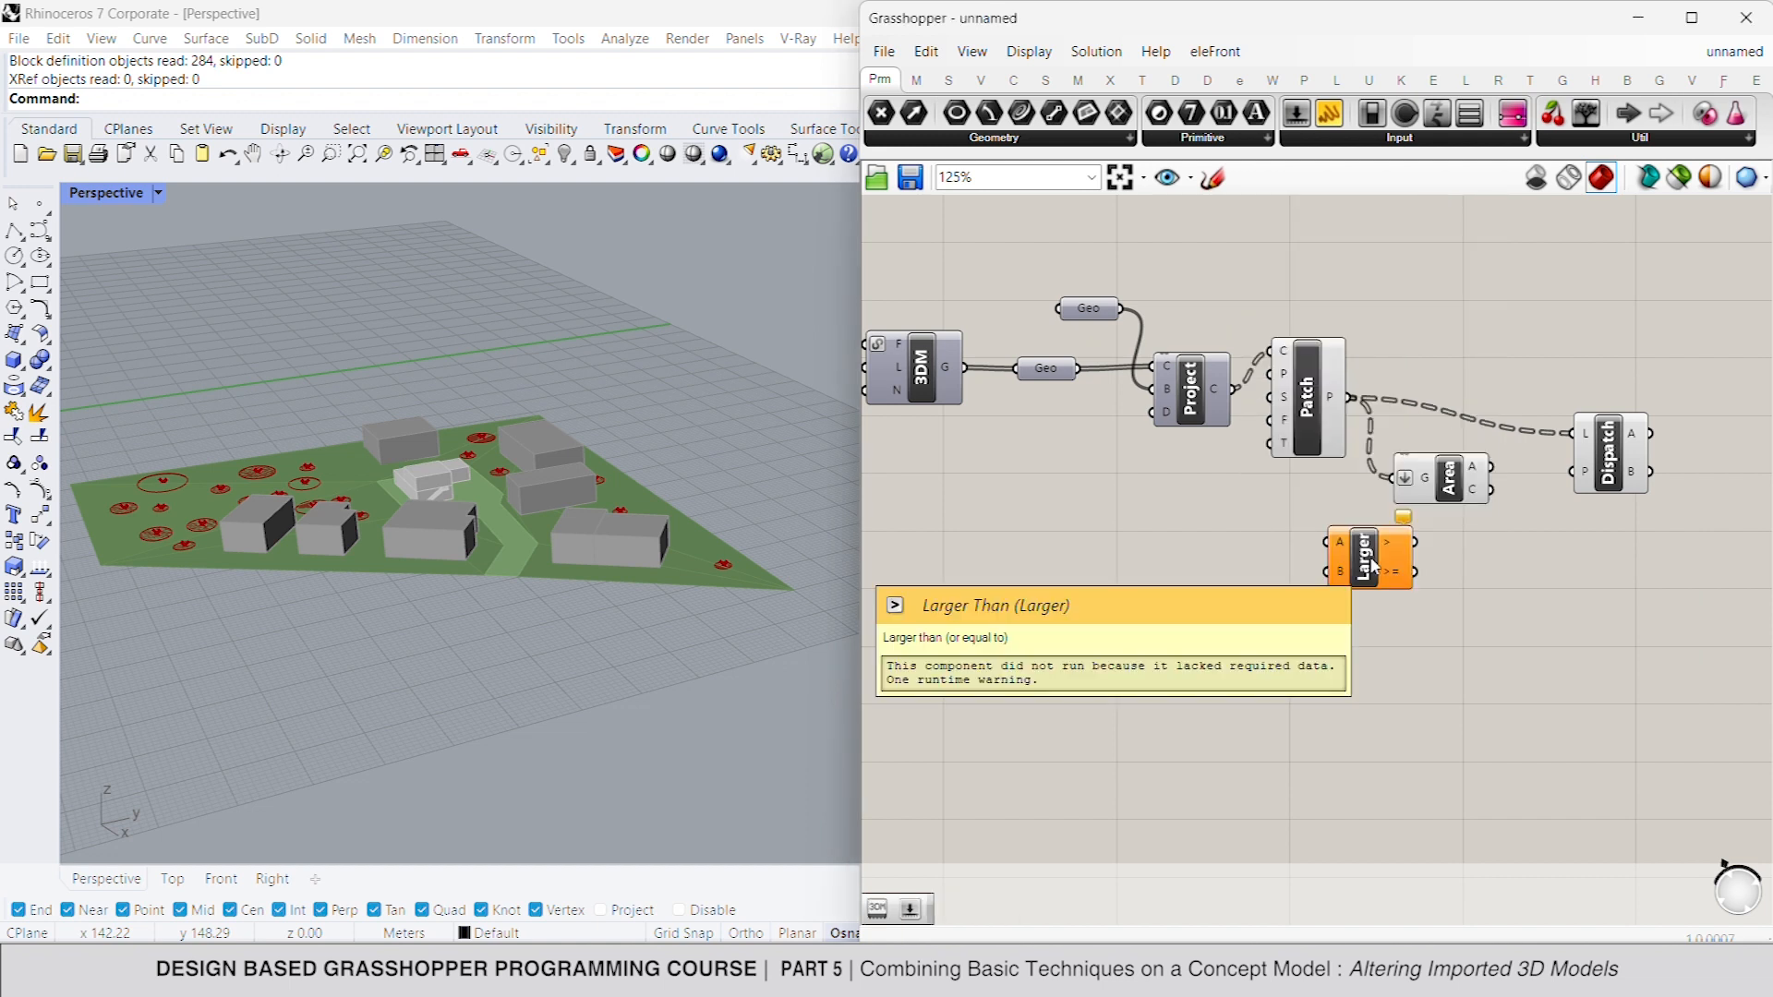
pyautogui.moveTo(1414, 559); pyautogui.dragTo(1491, 466)
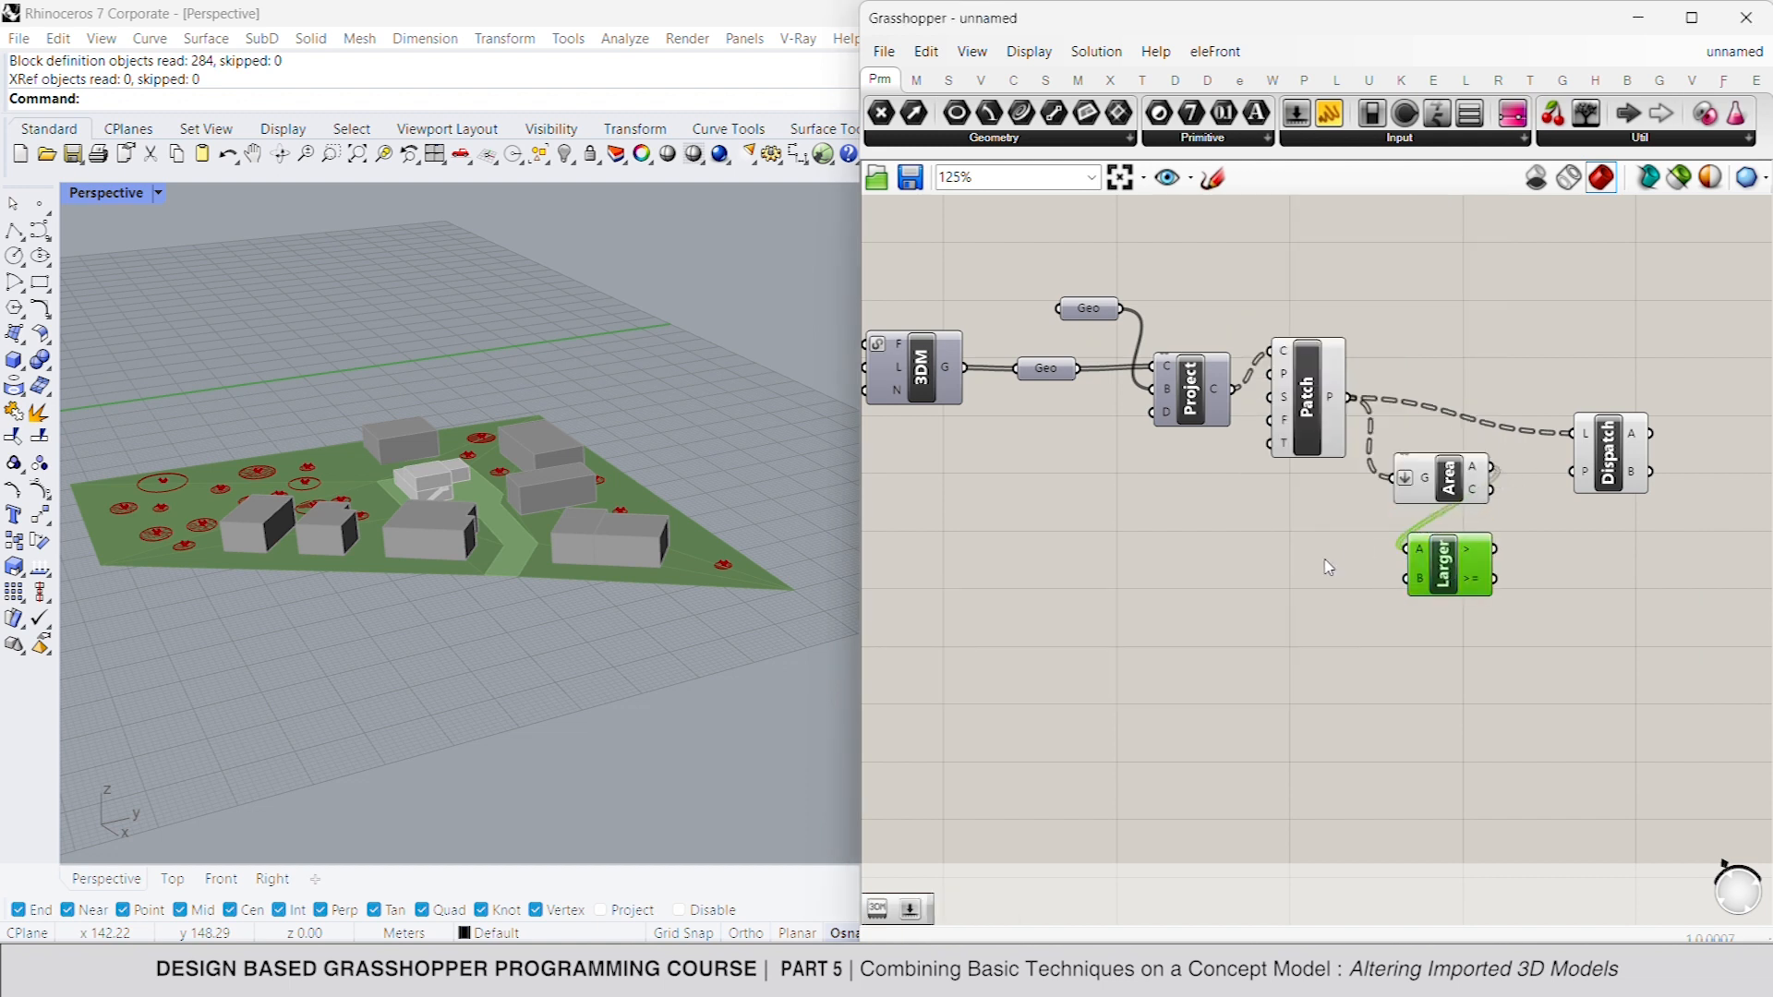
pyautogui.doubleClick(1297, 580)
pyautogui.write('20')
pyautogui.press('Return')
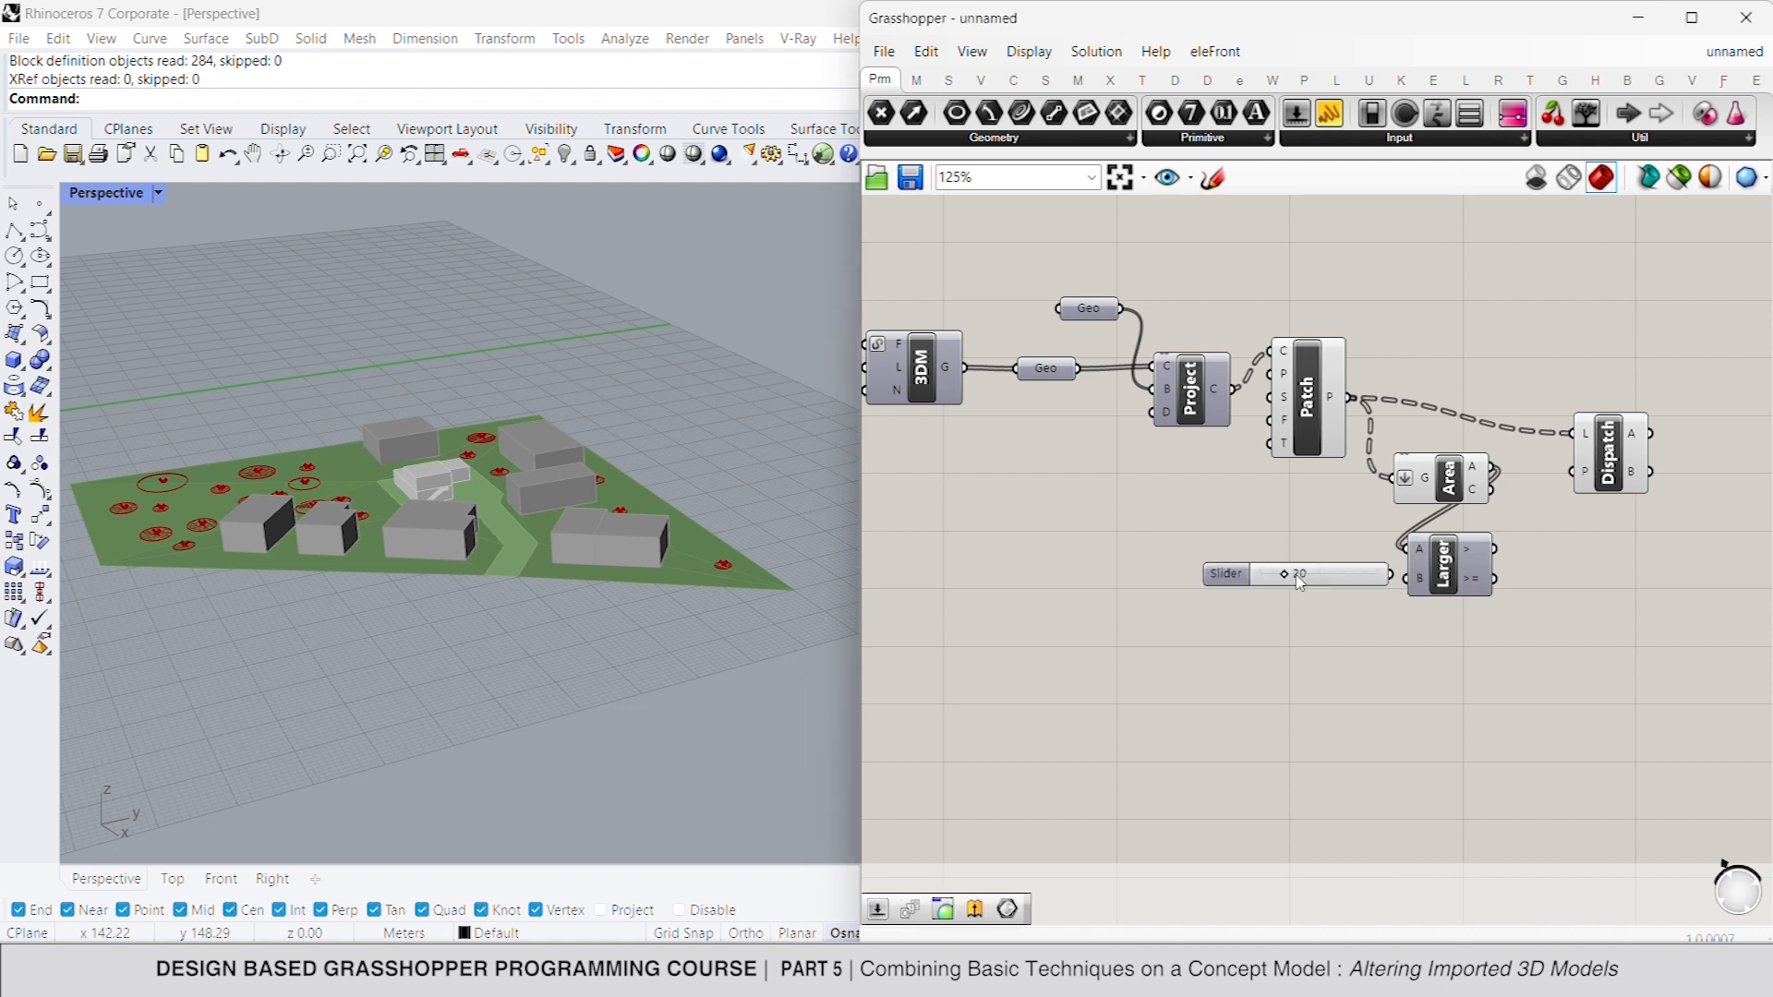
pyautogui.moveTo(1390, 574); pyautogui.dragTo(1580, 469)
# - Turn off the preview of the Dispatch, Patch and Area components
pyautogui.click(1614, 459)
pyautogui.moveTo(1637, 480); pyautogui.dragTo(1507, 457, button='right')
pyautogui.rightClick(1608, 415)
pyautogui.click(1639, 444)
pyautogui.click(1206, 370)
pyautogui.rightClick(1330, 285)
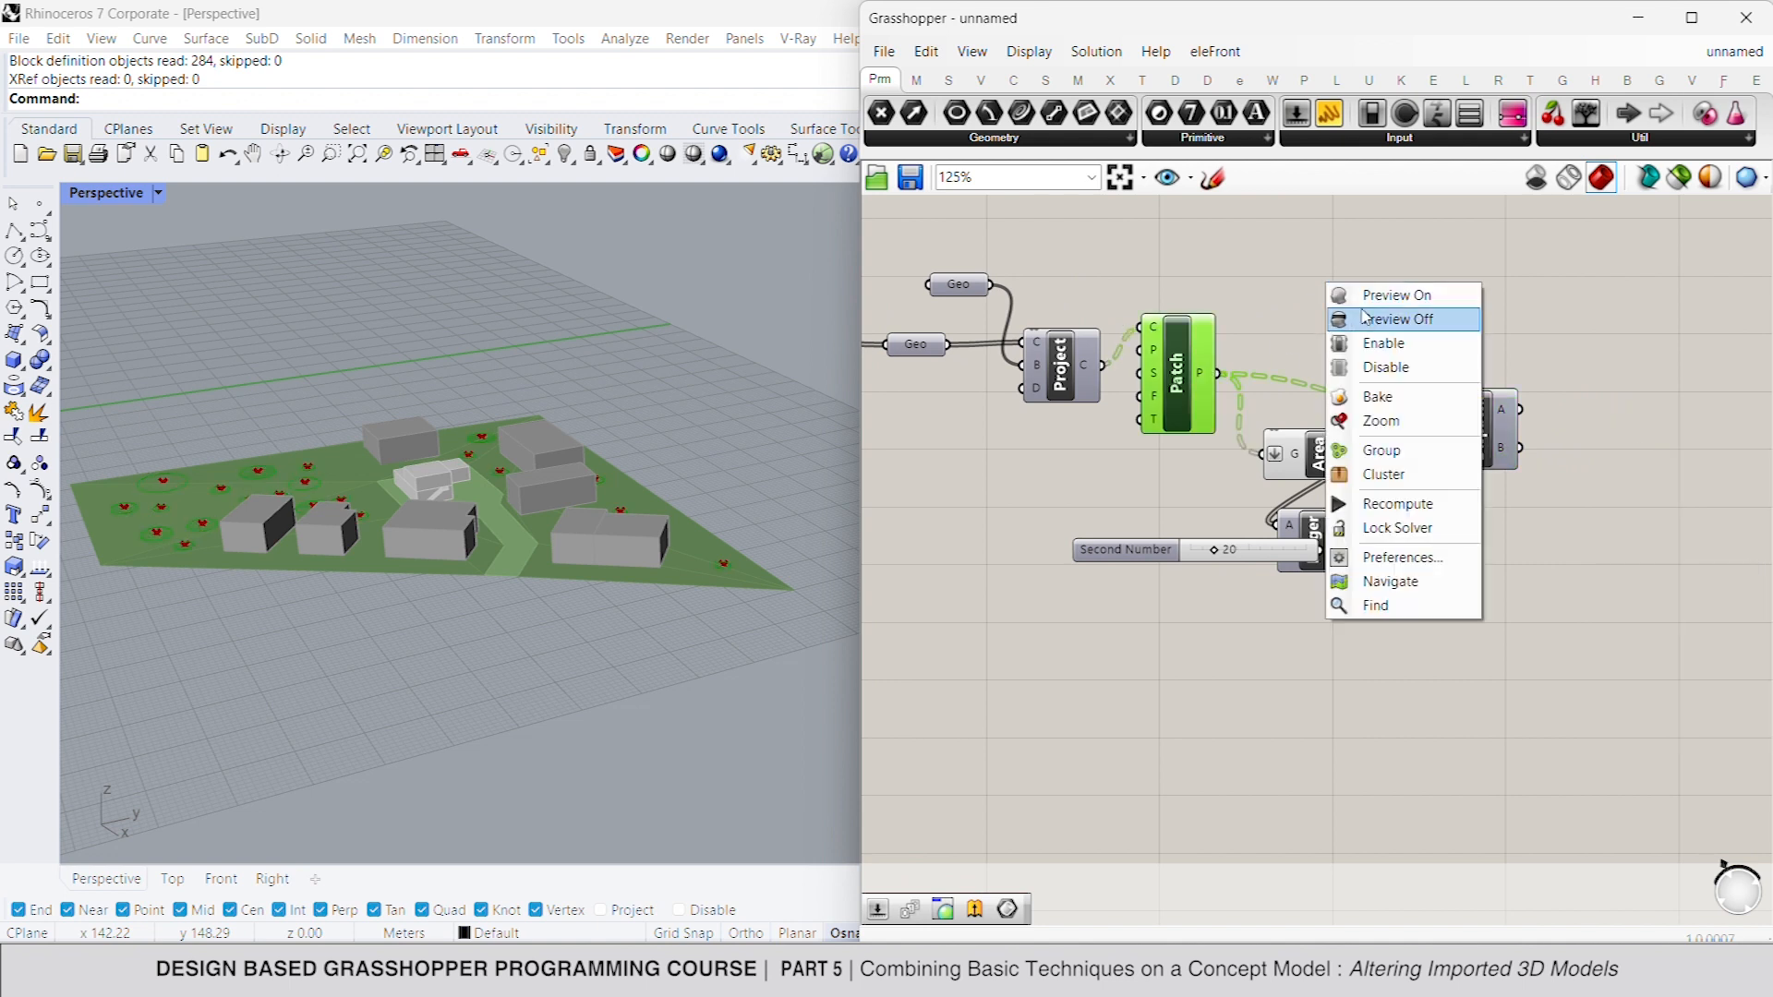
pyautogui.click(1365, 319)
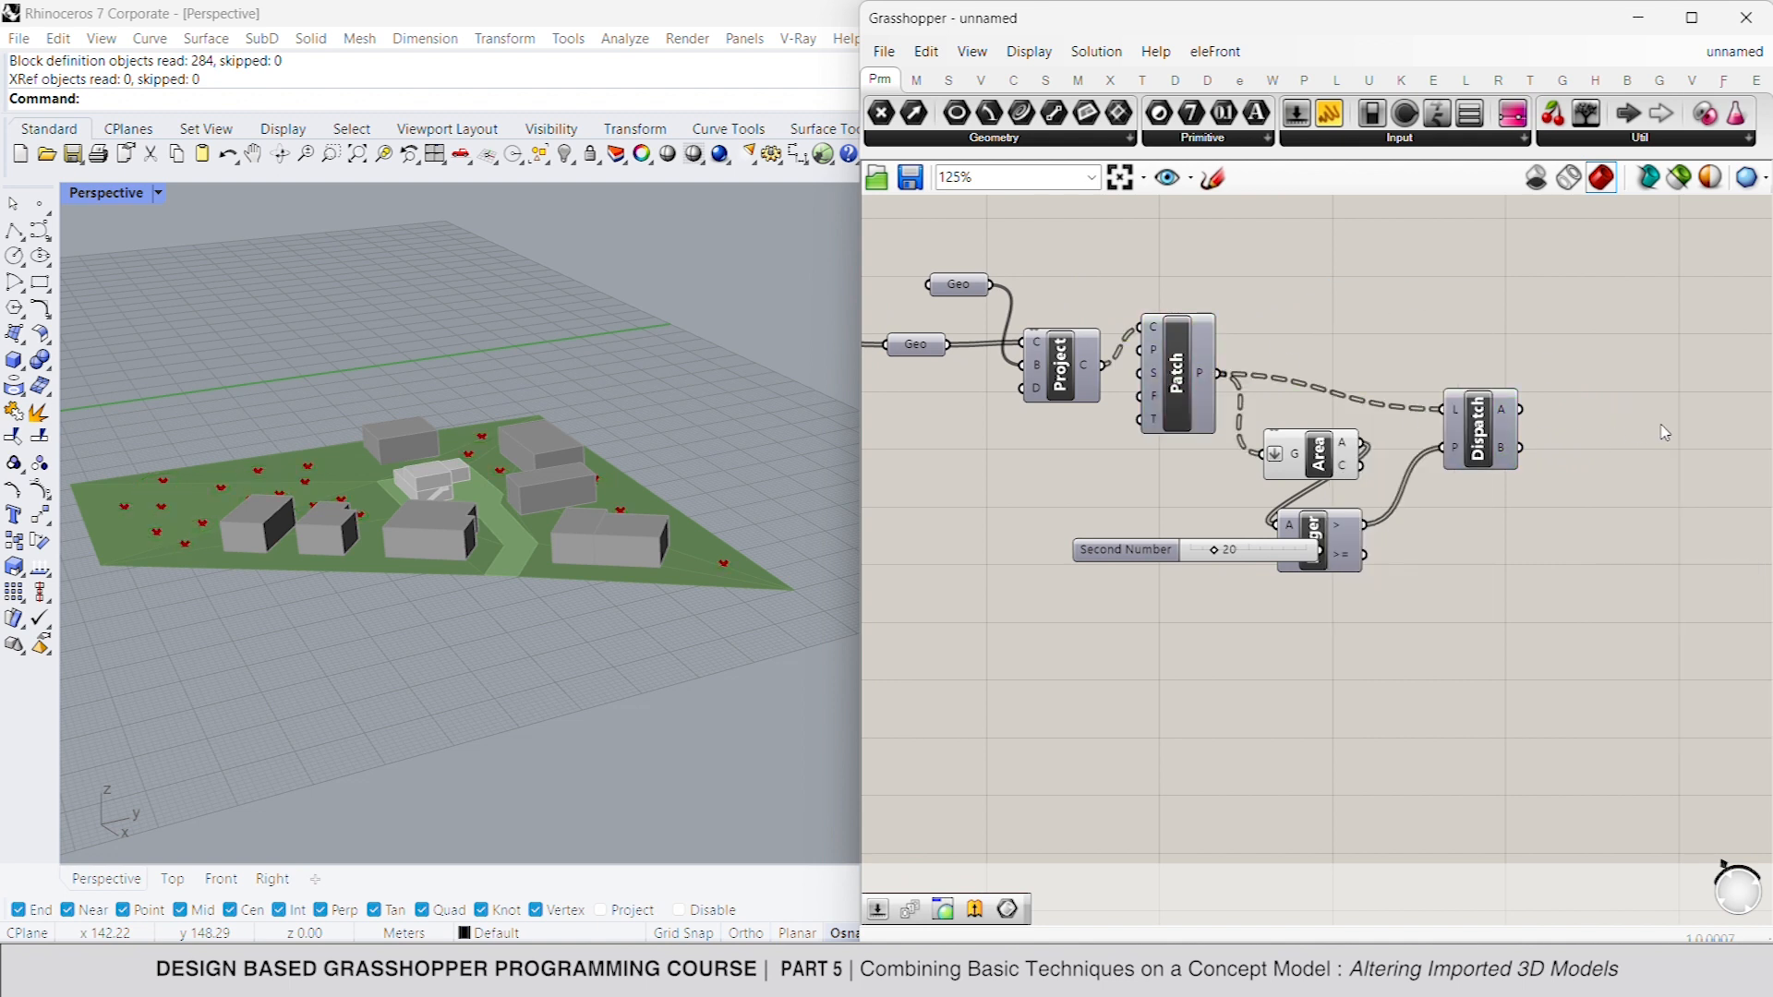
pyautogui.click(1310, 454)
pyautogui.rightClick(1379, 317)
pyautogui.click(1395, 352)
pyautogui.click(1449, 334)
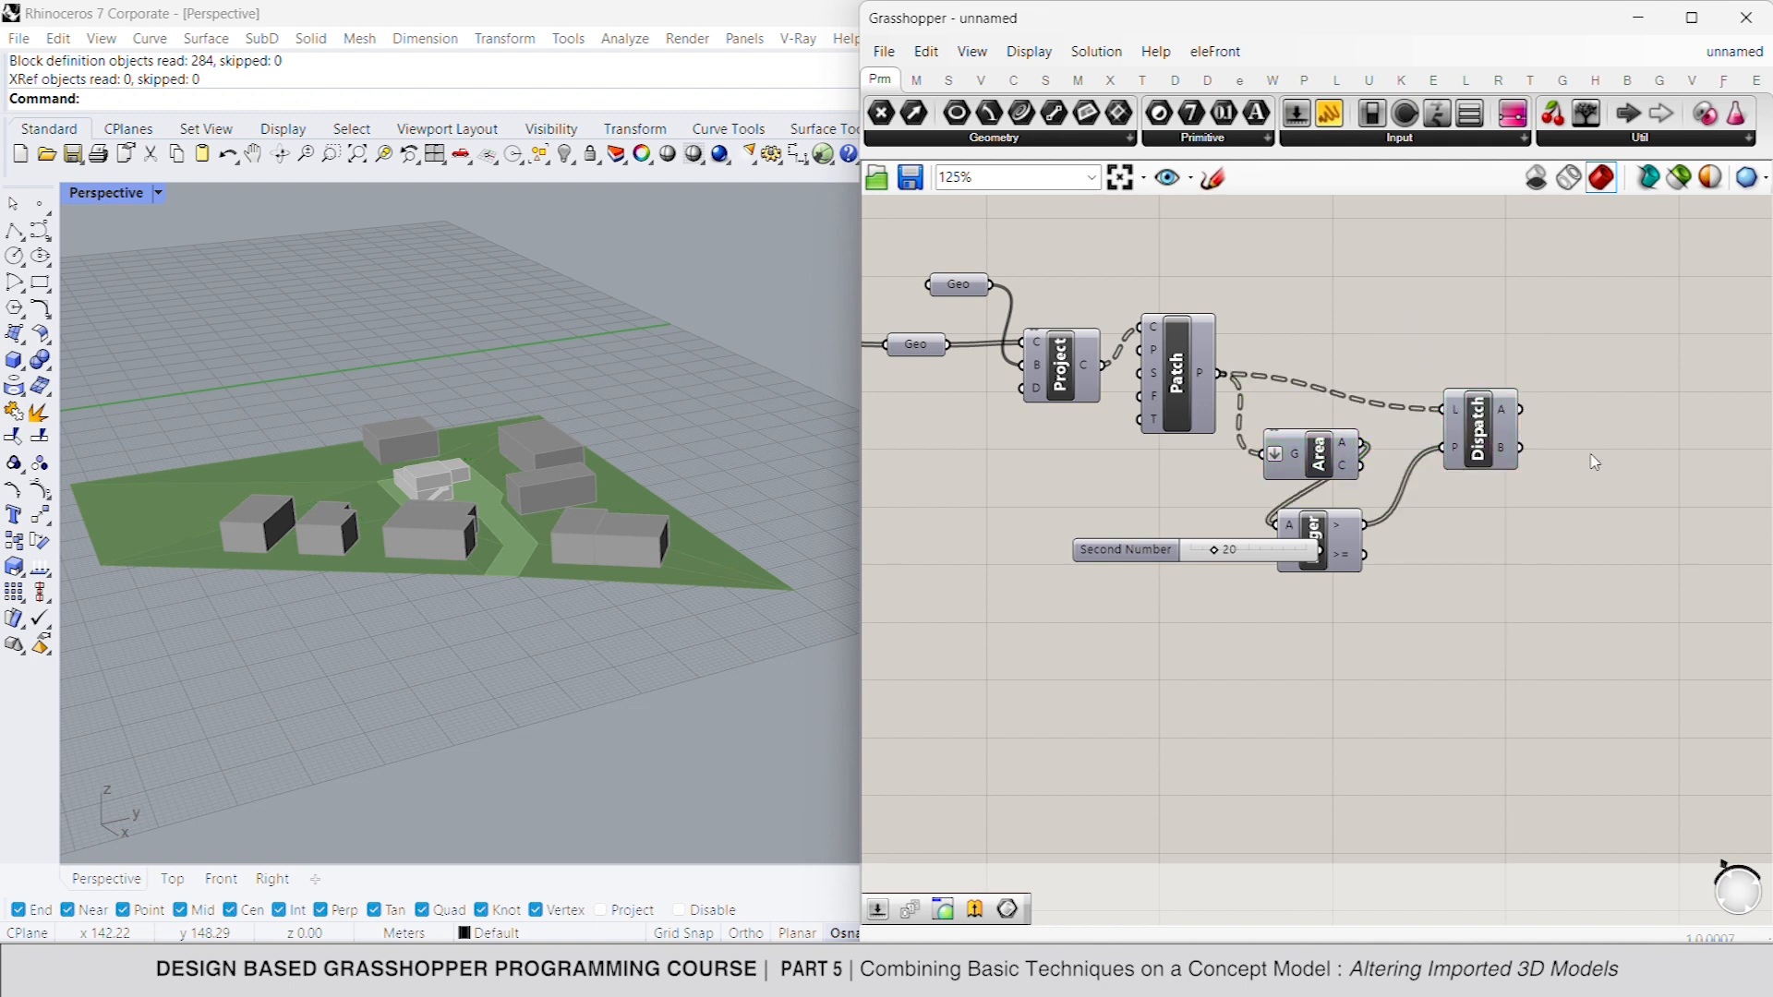
# - Add a Geometry parameter and connect it to the Dispatch component's A output
pyautogui.doubleClick(1594, 455)
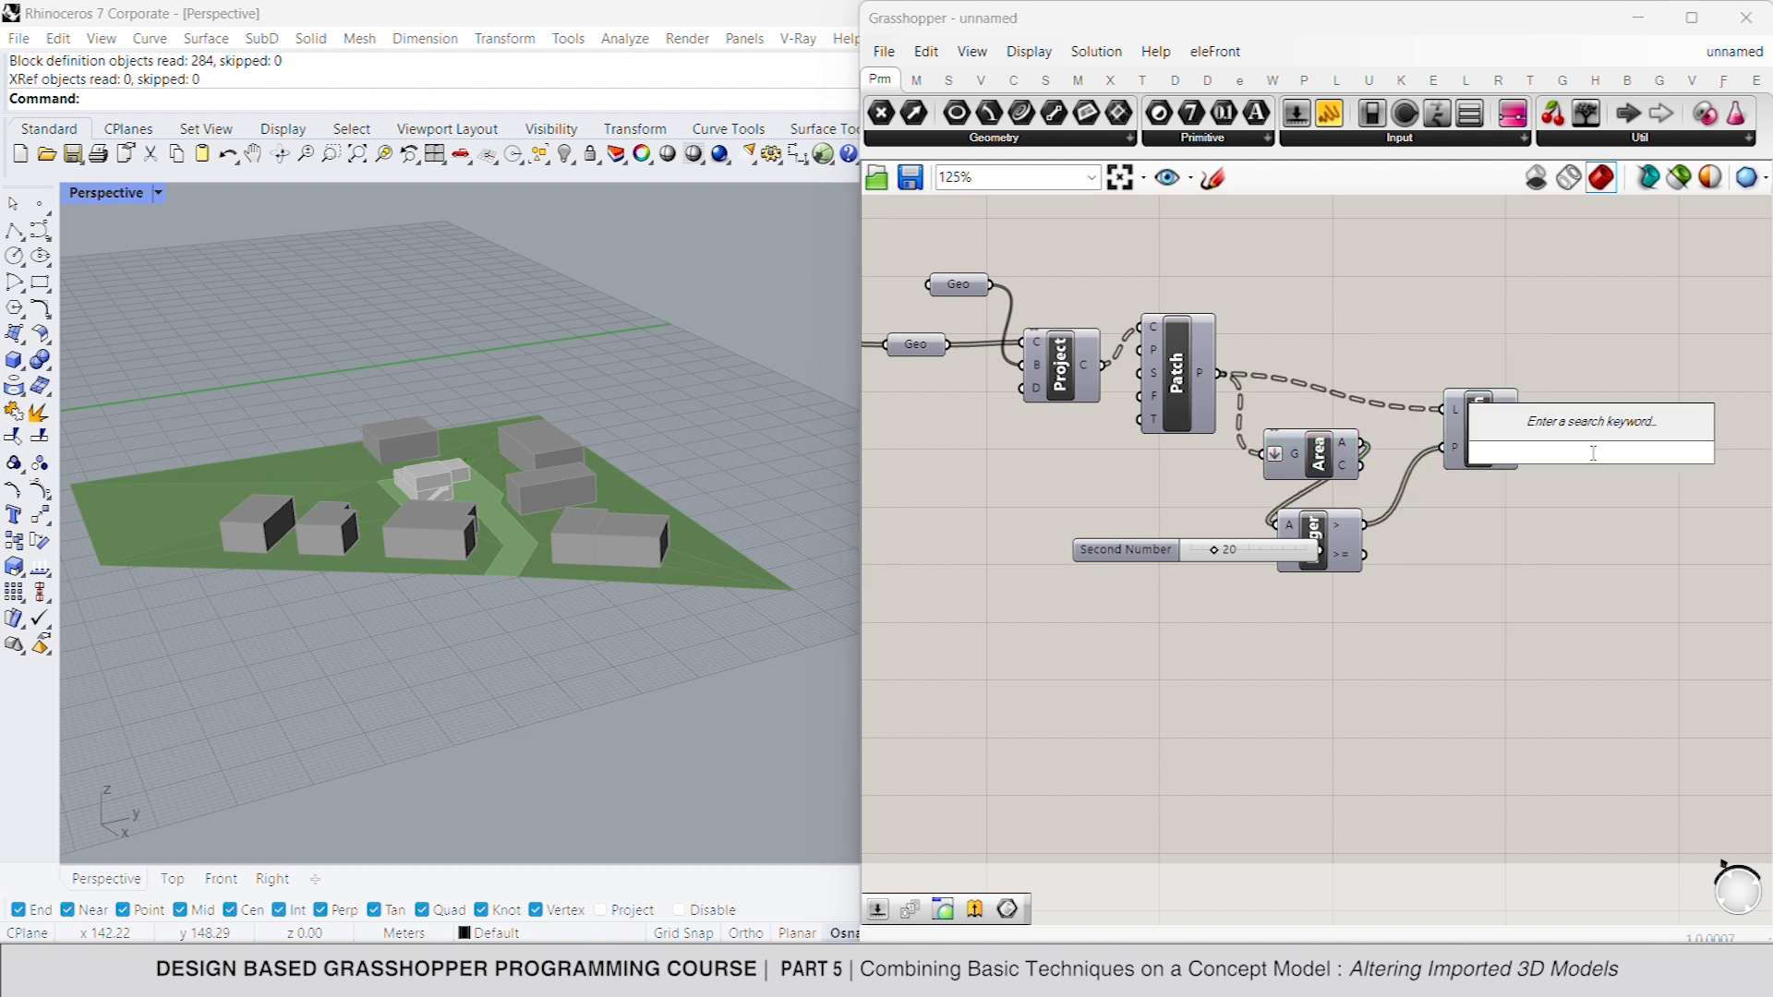
pyautogui.write('geo')
pyautogui.press('Return')
pyautogui.moveTo(1562, 455); pyautogui.dragTo(1598, 423)
pyautogui.click(1595, 459)
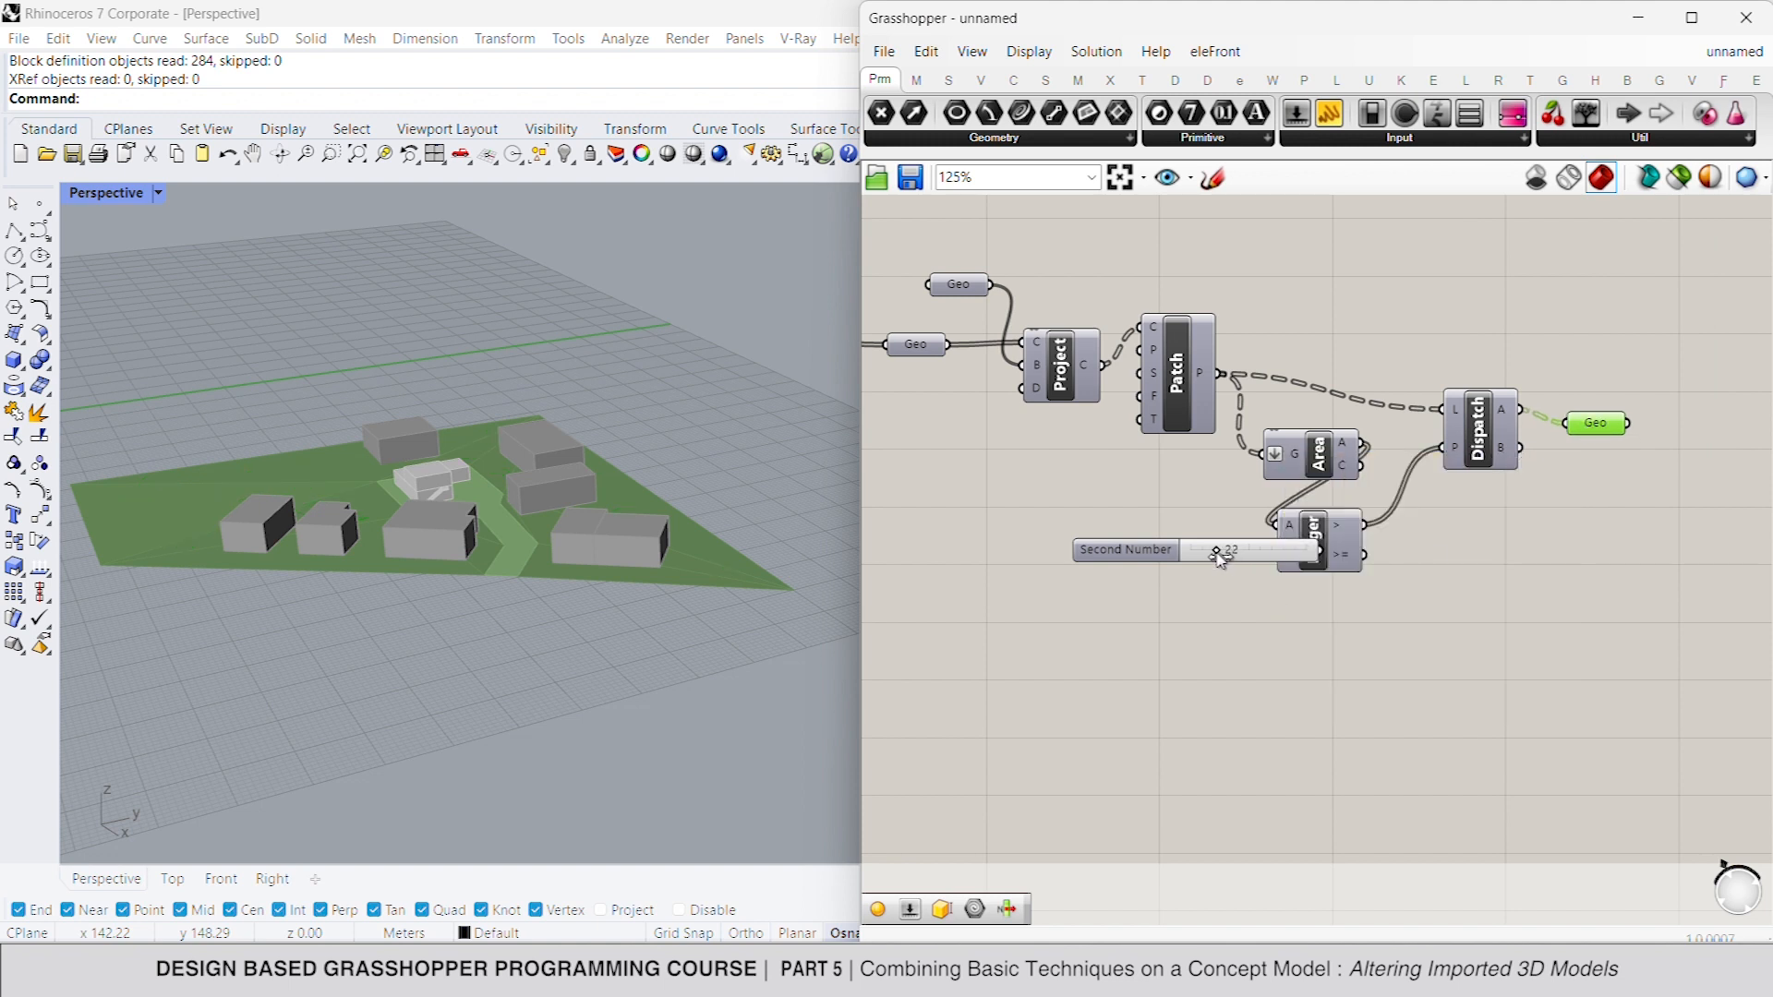
# - Set the area threshold slider to 22 and flatten the Dispatch component's list input
pyautogui.moveTo(1213, 552); pyautogui.dragTo(1216, 553)
pyautogui.rightClick(1461, 415)
pyautogui.click(1509, 574)
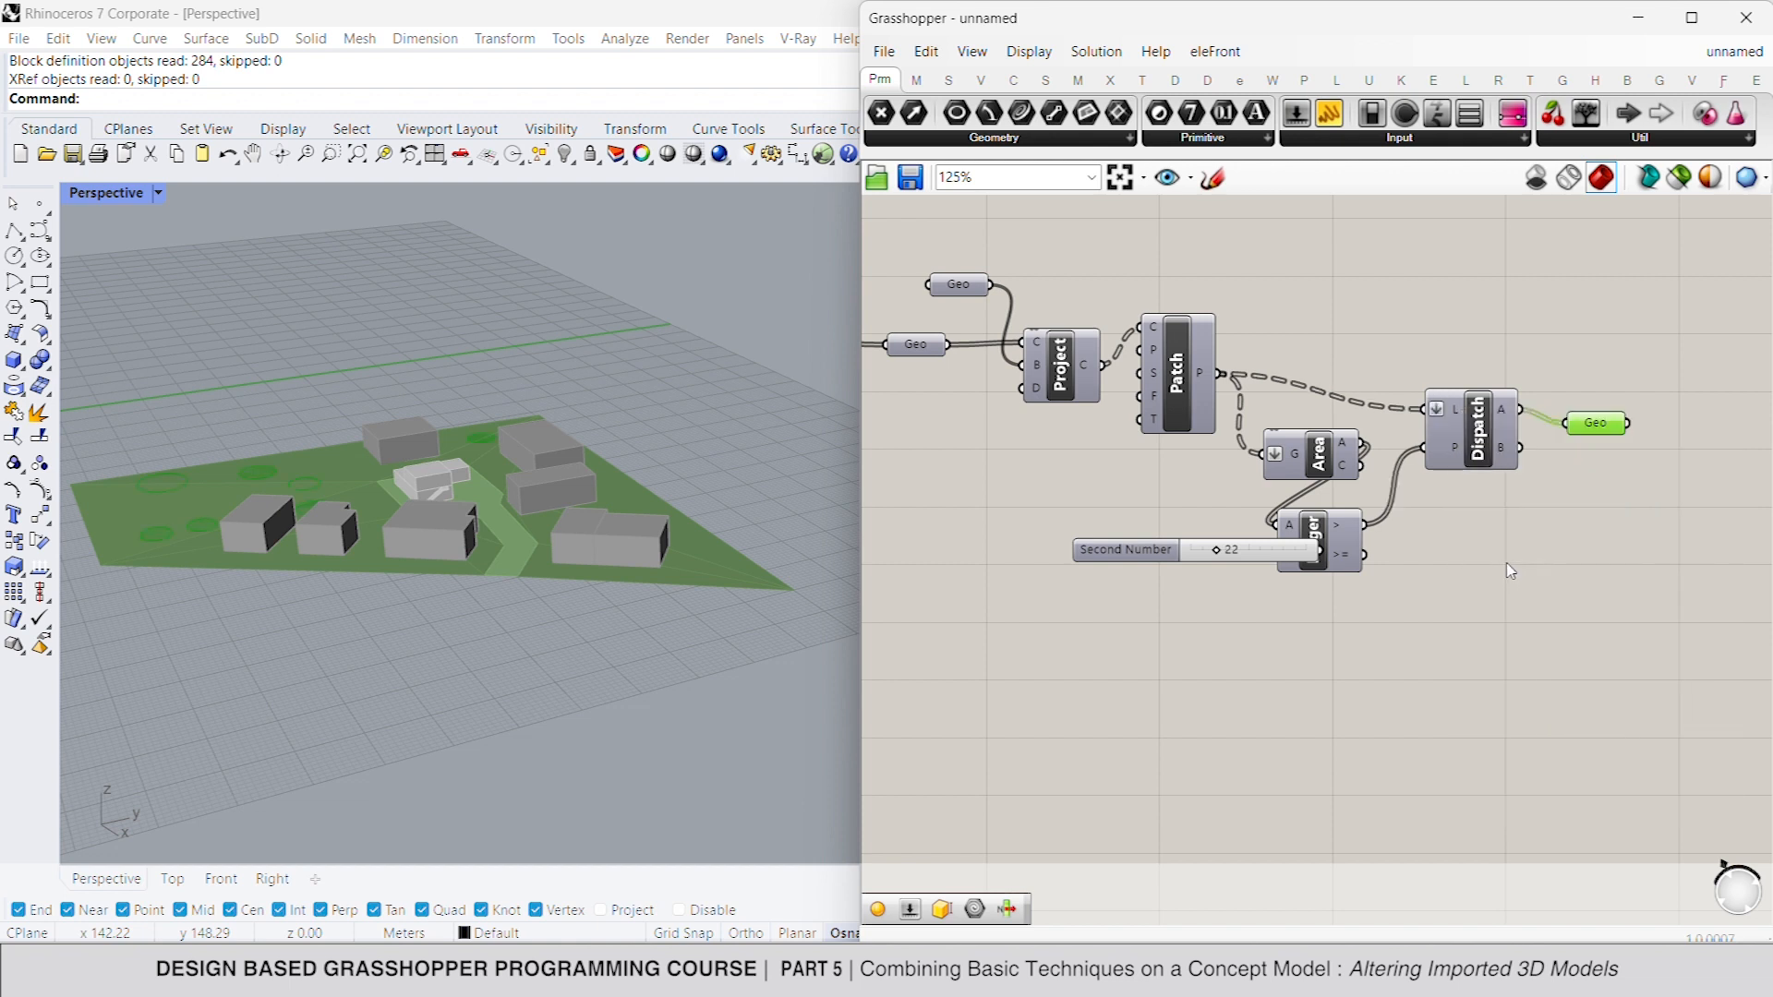
# - Move the threshold slider clear of the Larger Than component and check the geometry dispatched to output A
pyautogui.moveTo(1125, 549); pyautogui.dragTo(1076, 554)
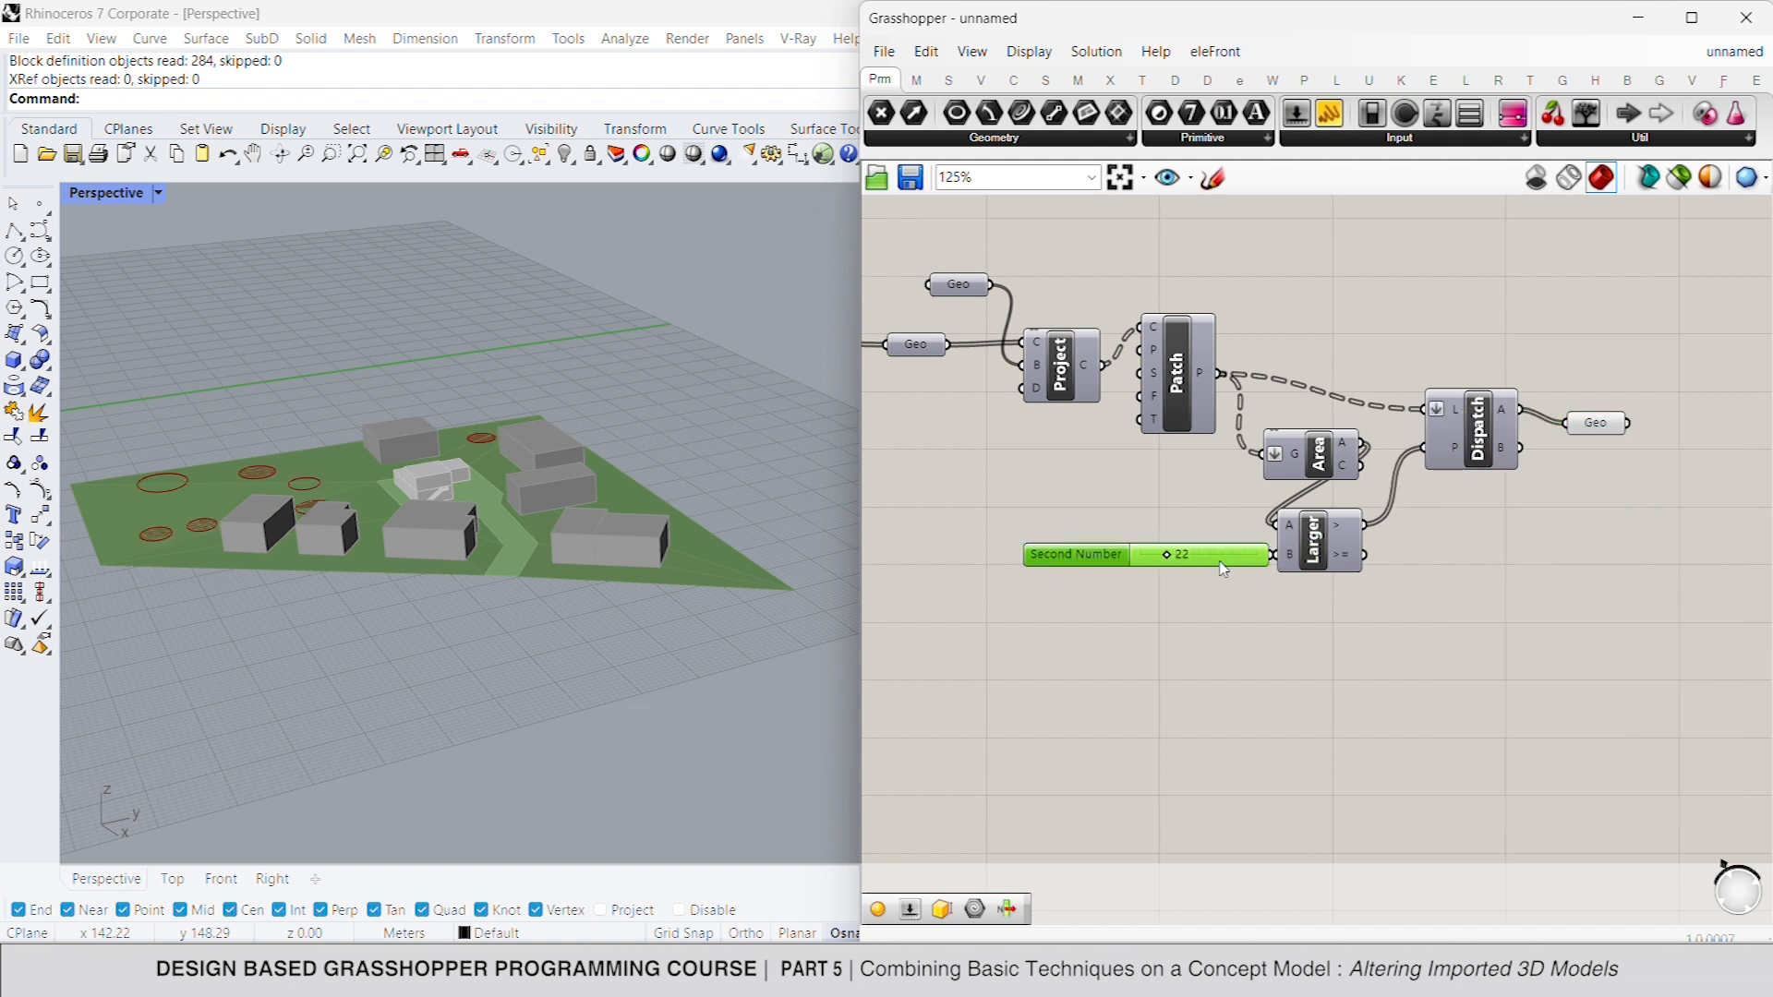
pyautogui.click(1600, 427)
pyautogui.click(1578, 516)
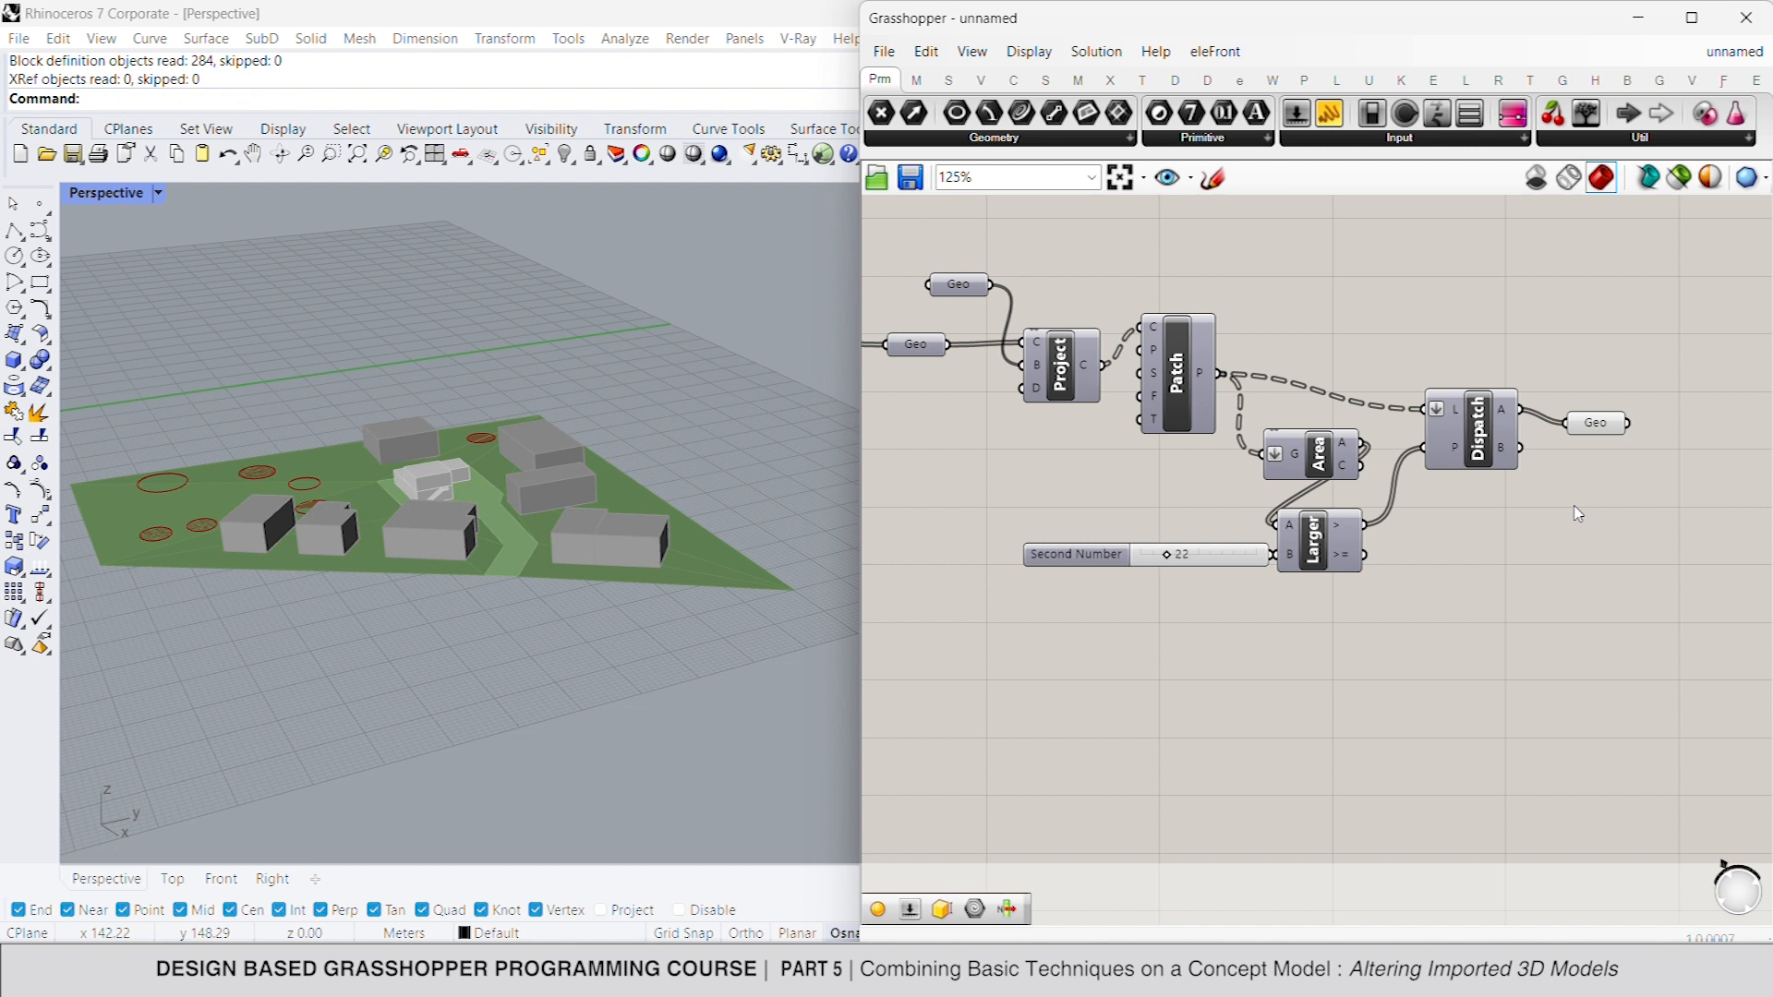
pyautogui.moveTo(1209, 558); pyautogui.dragTo(1197, 557)
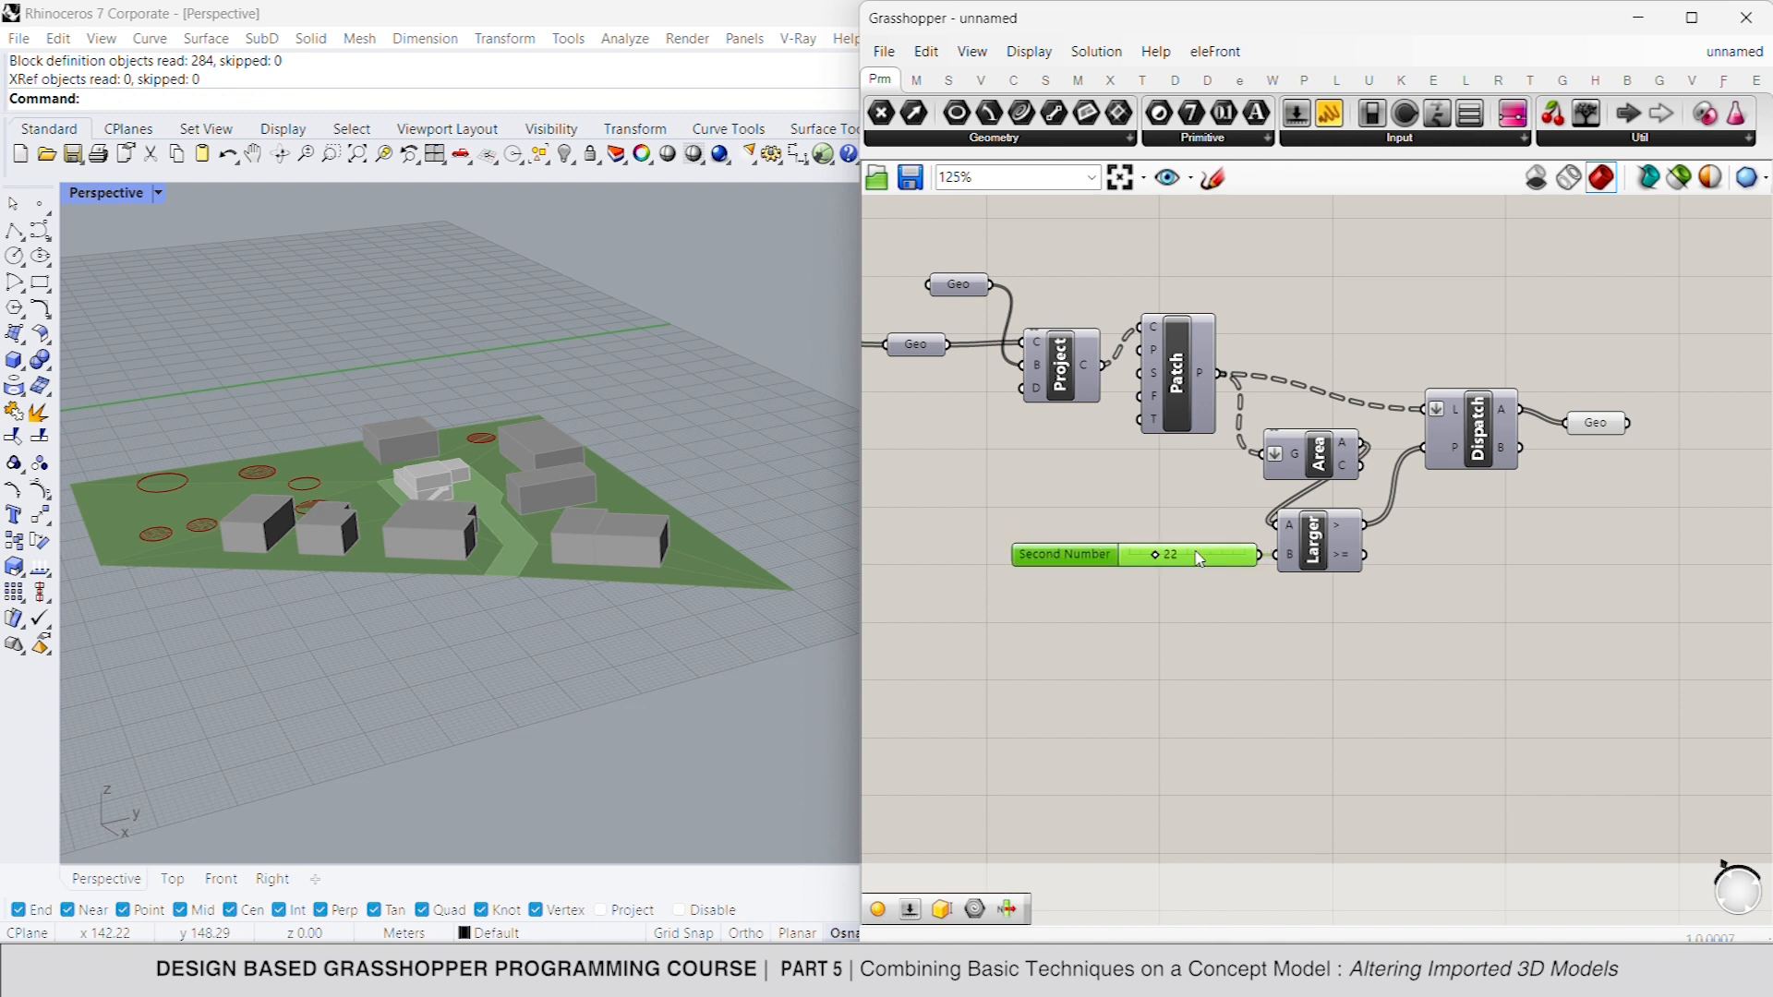
# - Rename the Geometry parameter on the Dispatch A output as TREE 1
pyautogui.click(1592, 427)
pyautogui.rightClick(1605, 413)
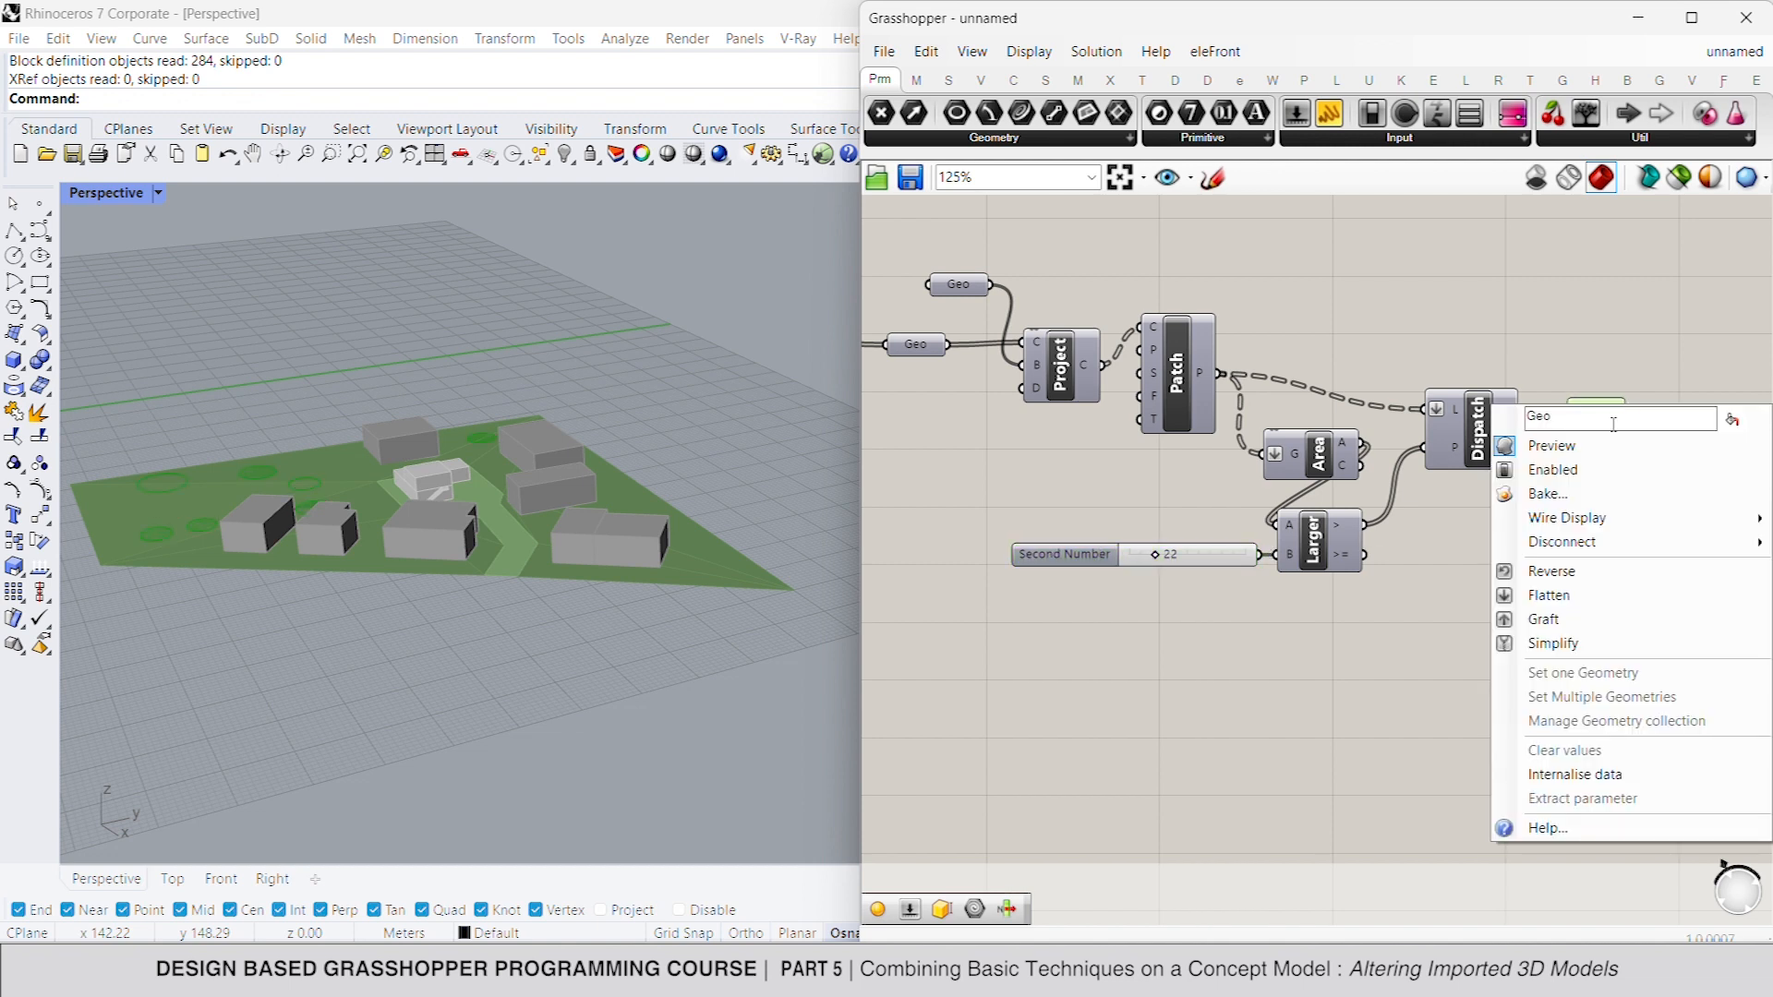
pyautogui.write('TREE 1')
pyautogui.click(1538, 321)
# - Duplicate the TREE 1 parameter and connect the copy to the Dispatch component's B output
pyautogui.click(1610, 410)
pyautogui.hotkey('ctrl', 'c')
pyautogui.hotkey('ctrl', 'v')
pyautogui.moveTo(1609, 426); pyautogui.dragTo(1522, 449)
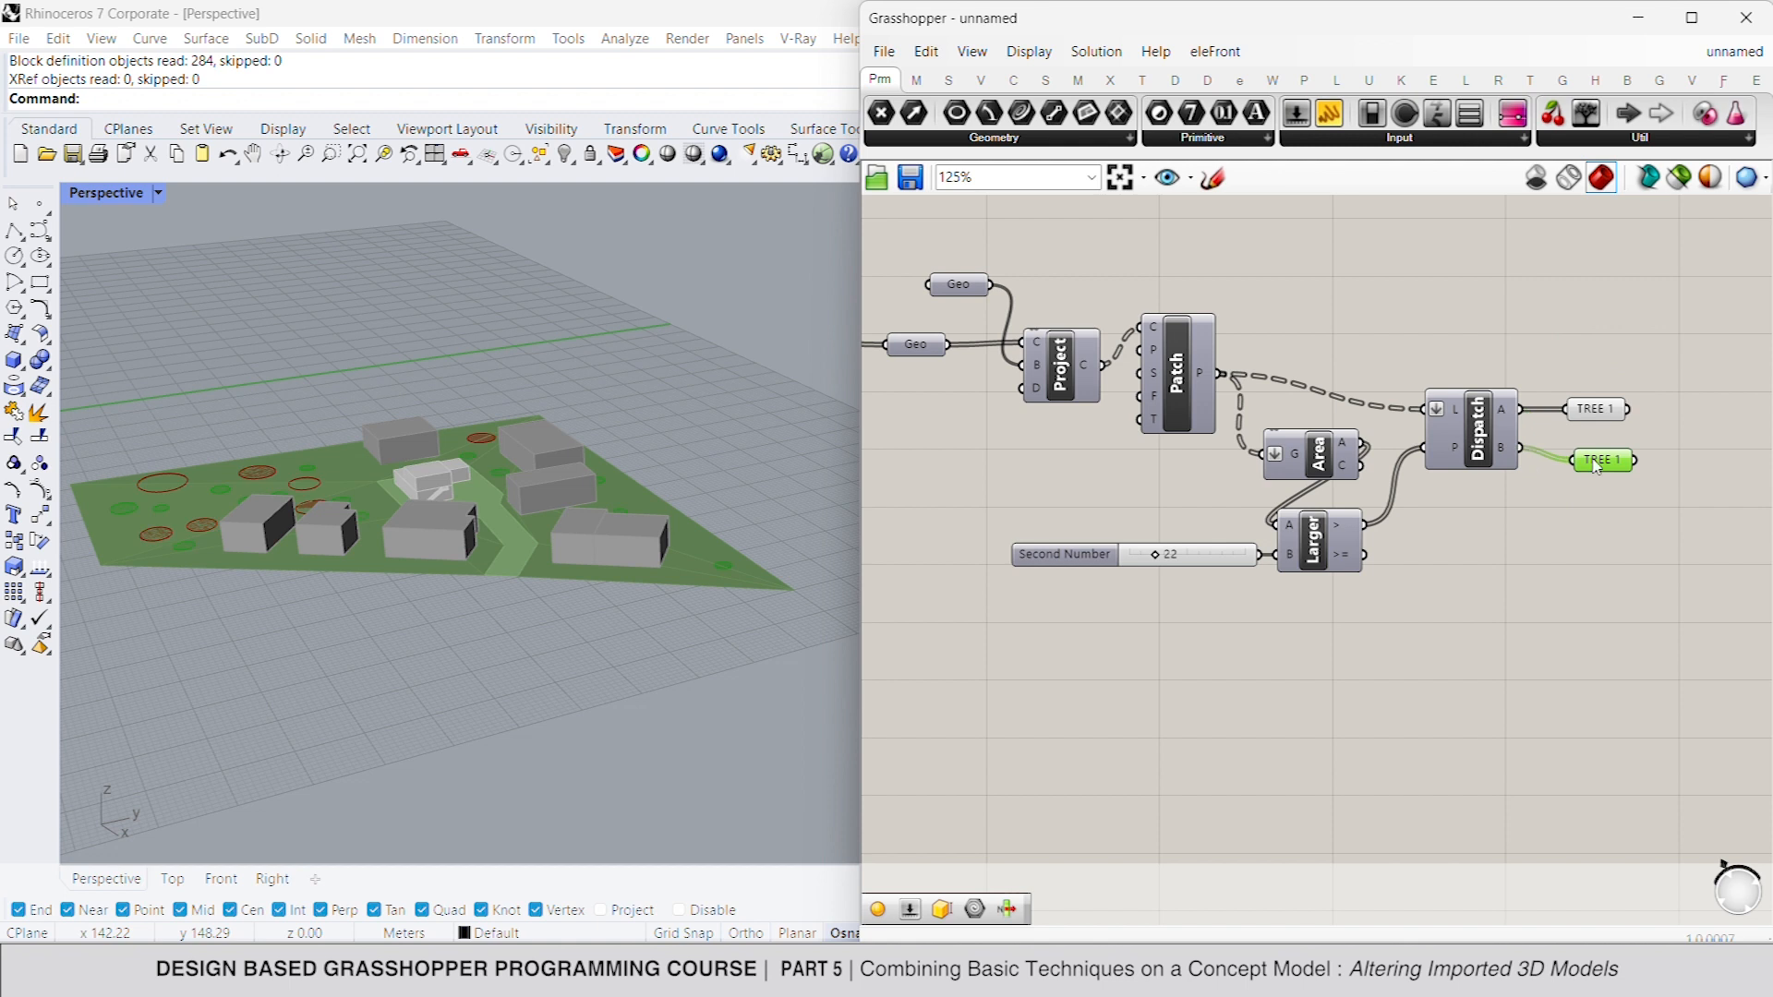
# - Rename the Geometry parameter on the Dispatch component's B output as TREE 2
pyautogui.rightClick(1616, 463)
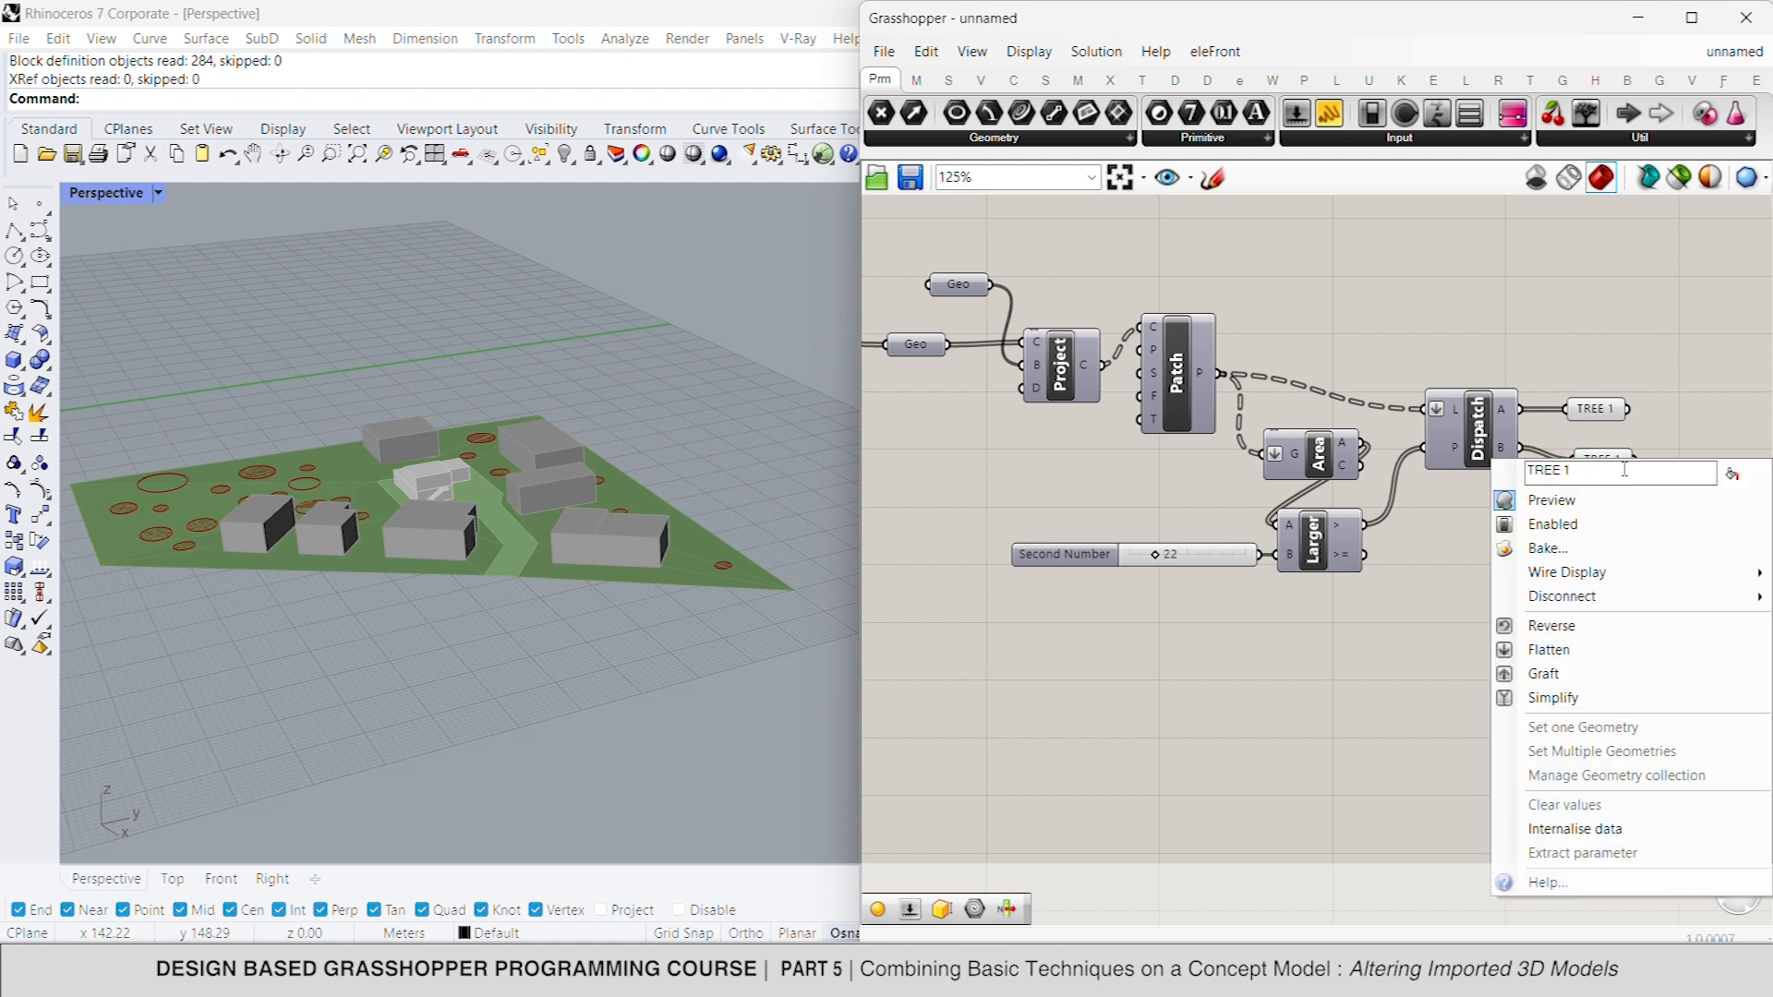
pyautogui.click(1655, 341)
pyautogui.click(1610, 465)
pyautogui.click(1613, 387)
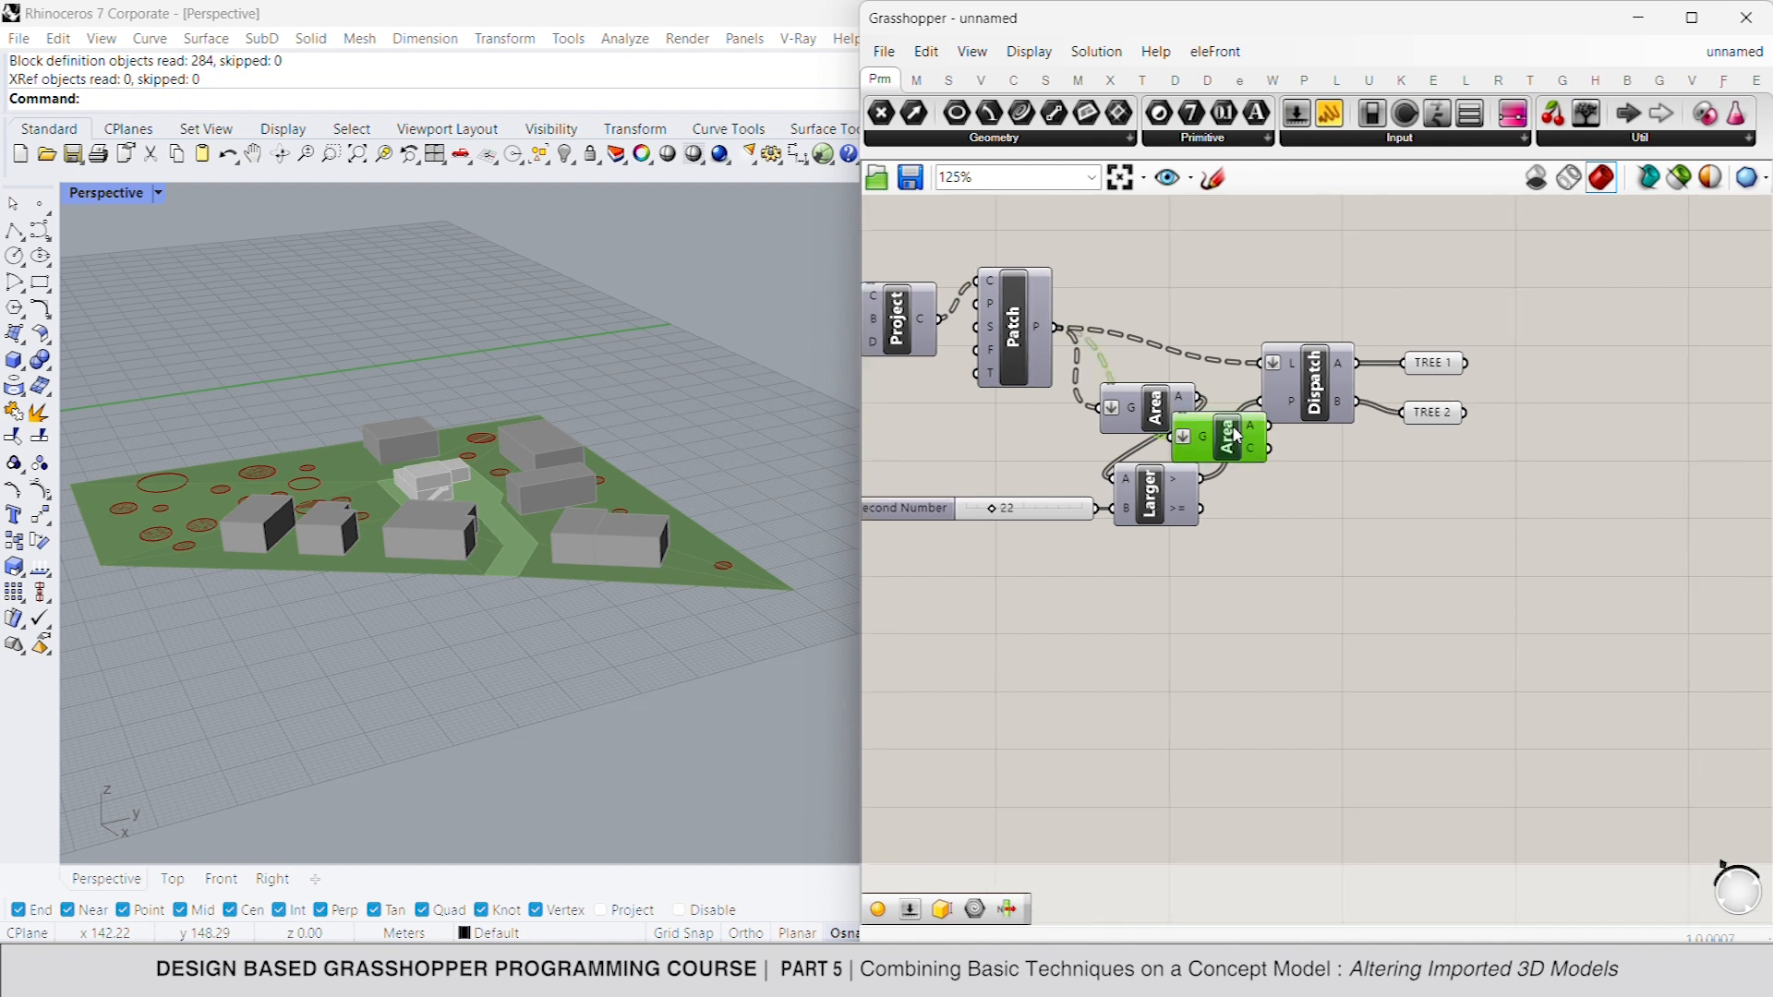
# - Place copies of the flattened Area component and connect one to TREE 2 and another to TREE 1
pyautogui.moveTo(1227, 431); pyautogui.dragTo(1465, 412)
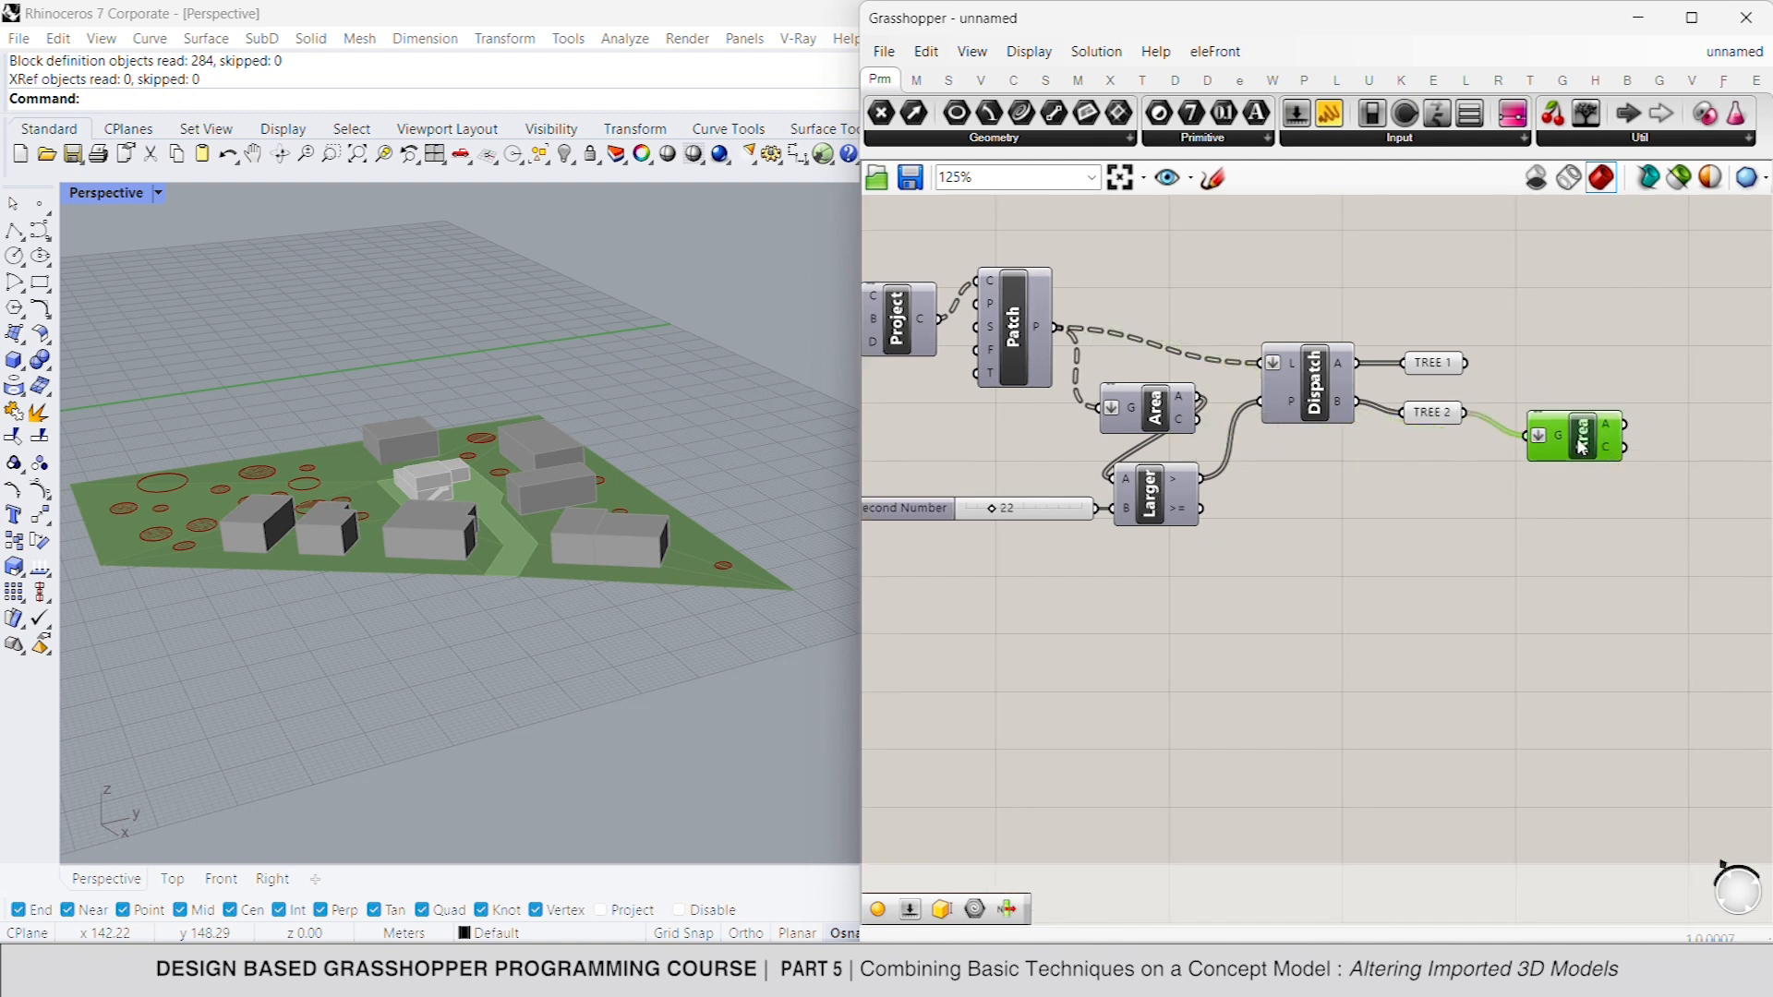
pyautogui.keyDown('alt'); pyautogui.moveTo(1576, 446); pyautogui.dragTo(1466, 363); pyautogui.keyUp('alt')
pyautogui.click(1562, 312)
pyautogui.moveTo(1677, 346); pyautogui.dragTo(1597, 334, button='right')
pyautogui.scroll(-2, 1578, 340)
pyautogui.moveTo(1468, 348); pyautogui.dragTo(1304, 337, button='right')
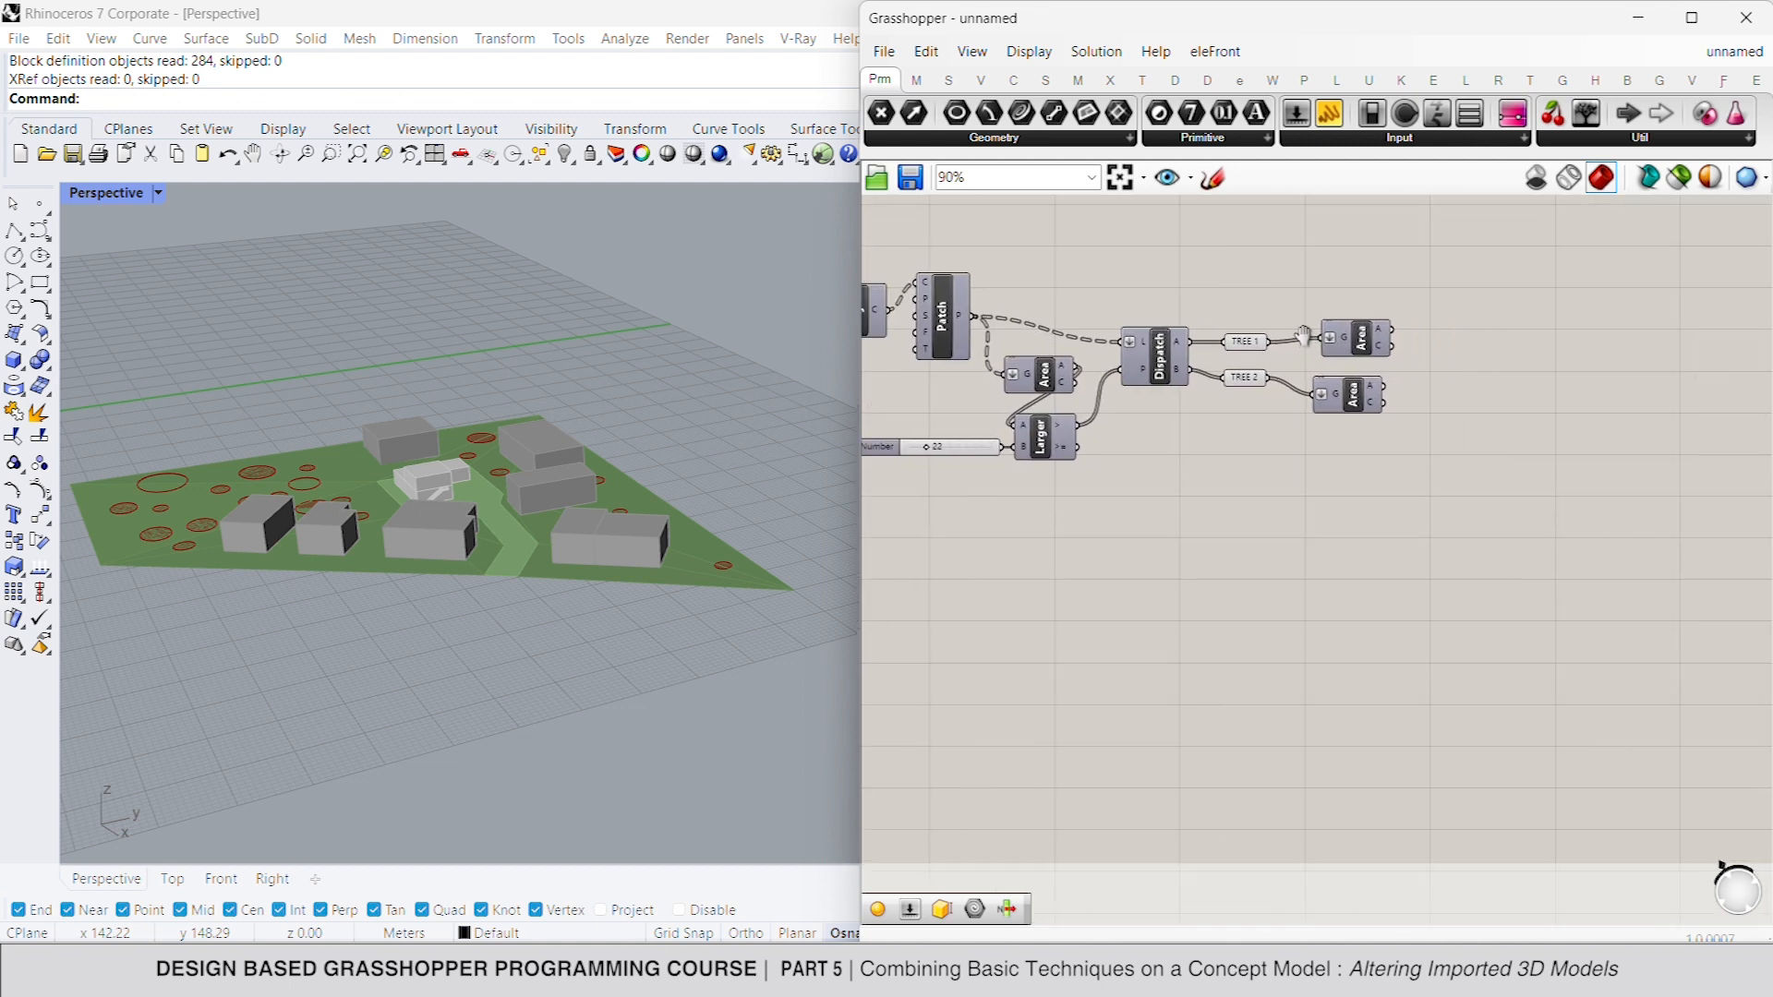
# - Turn on the preview of both Area components attached to TREE 1 and TREE 2
pyautogui.scroll(2, 1303, 334)
pyautogui.moveTo(1219, 453); pyautogui.dragTo(1417, 285)
pyautogui.rightClick(1418, 283)
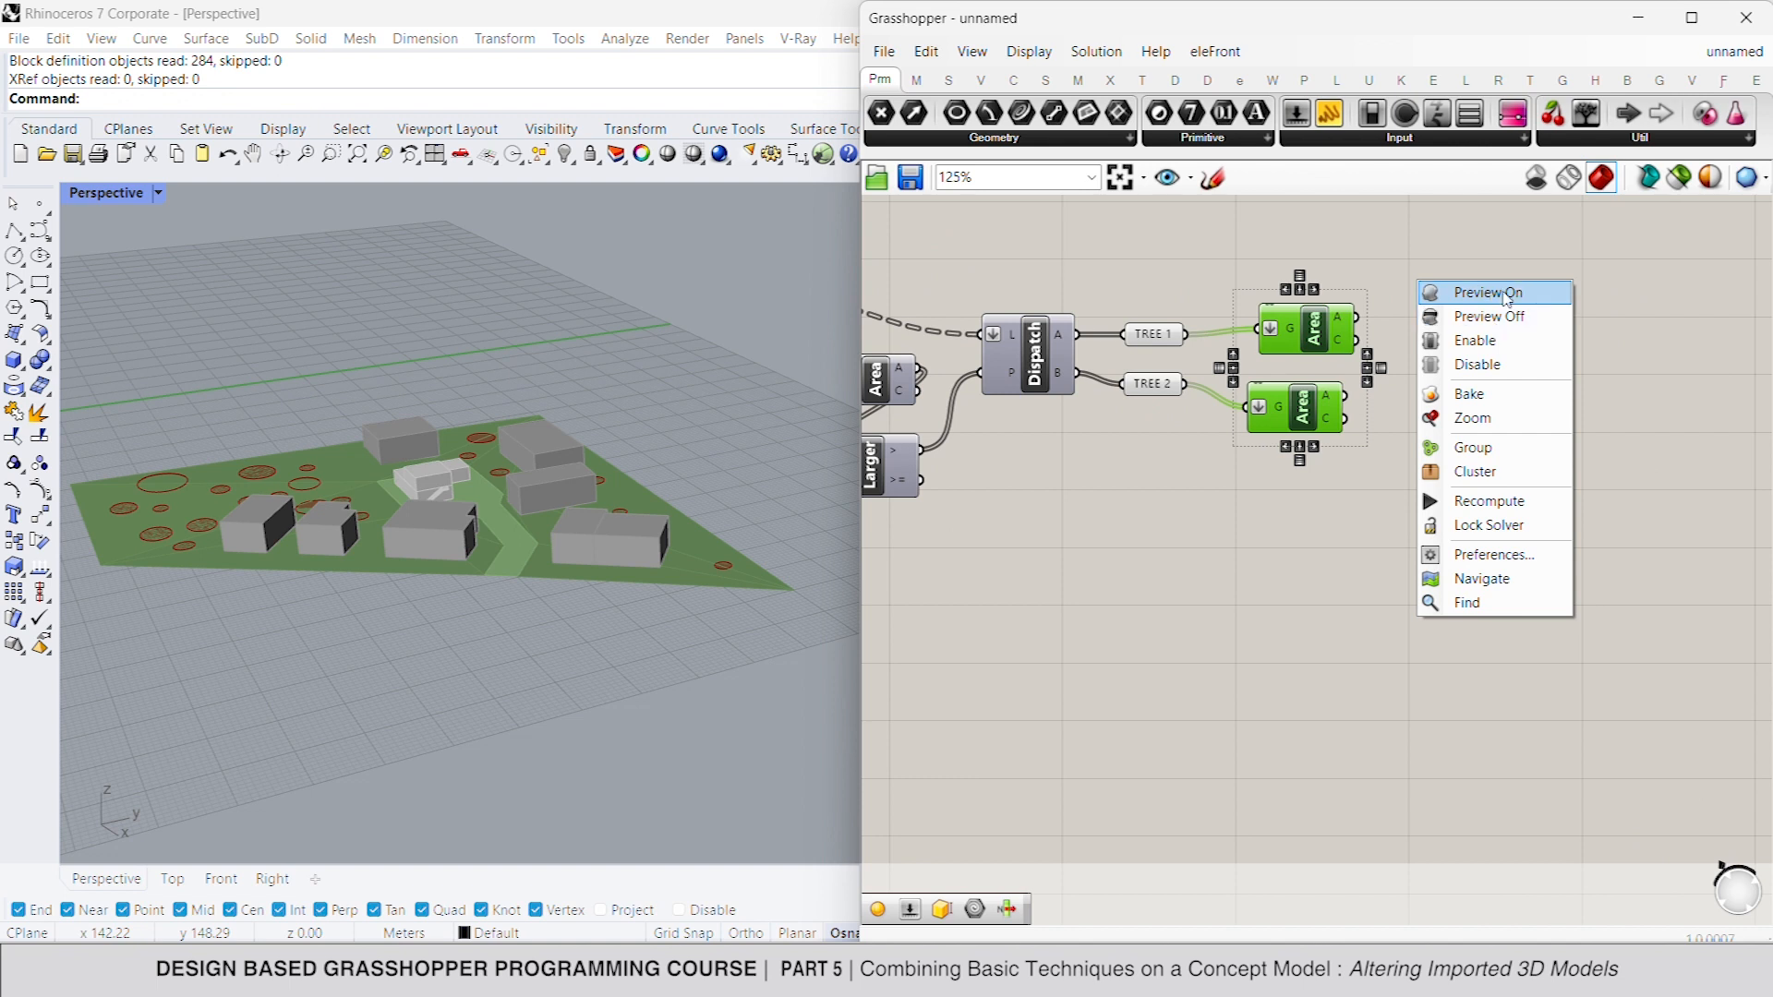
pyautogui.click(1487, 293)
pyautogui.click(1302, 414)
pyautogui.click(1313, 326)
pyautogui.click(1603, 396)
pyautogui.moveTo(1604, 396); pyautogui.dragTo(1553, 375, button='right')
pyautogui.moveTo(1444, 309); pyautogui.dragTo(1436, 338, button='right')
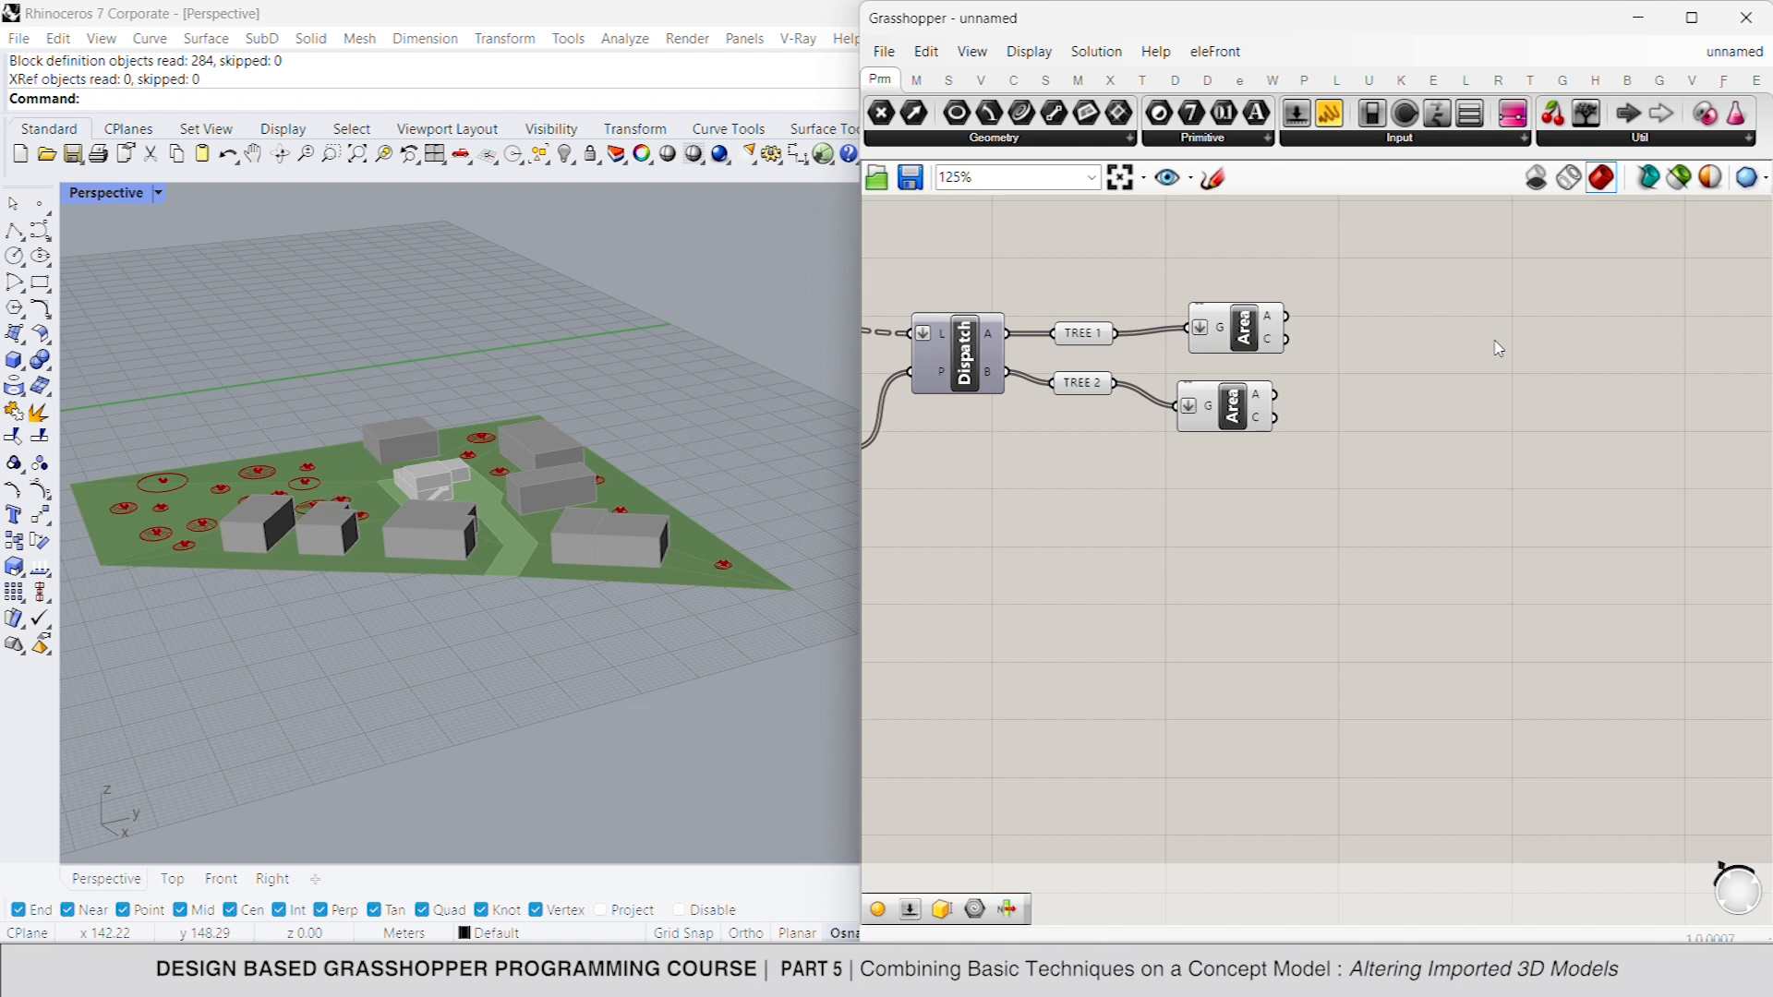
# - Add an Import 3DM component just above the TREE 1 Area component
pyautogui.doubleClick(1499, 348)
pyautogui.write('import 3d')
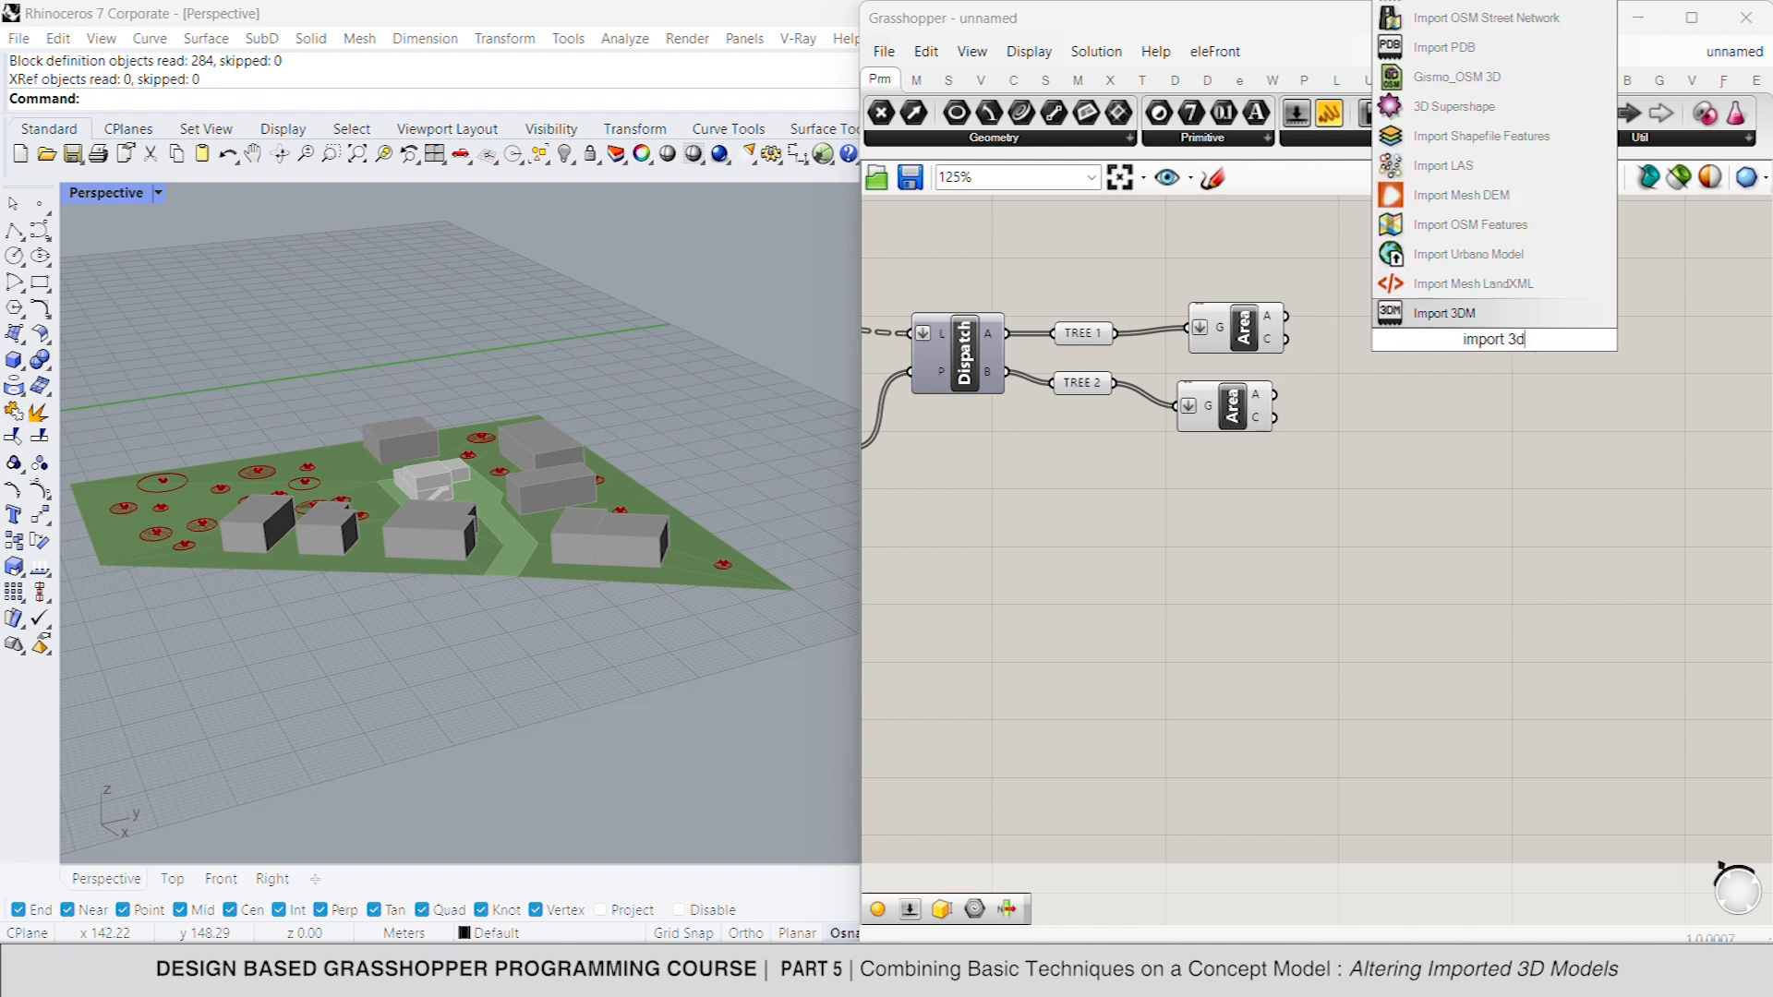
pyautogui.click(1483, 314)
pyautogui.moveTo(1483, 286); pyautogui.dragTo(1263, 250)
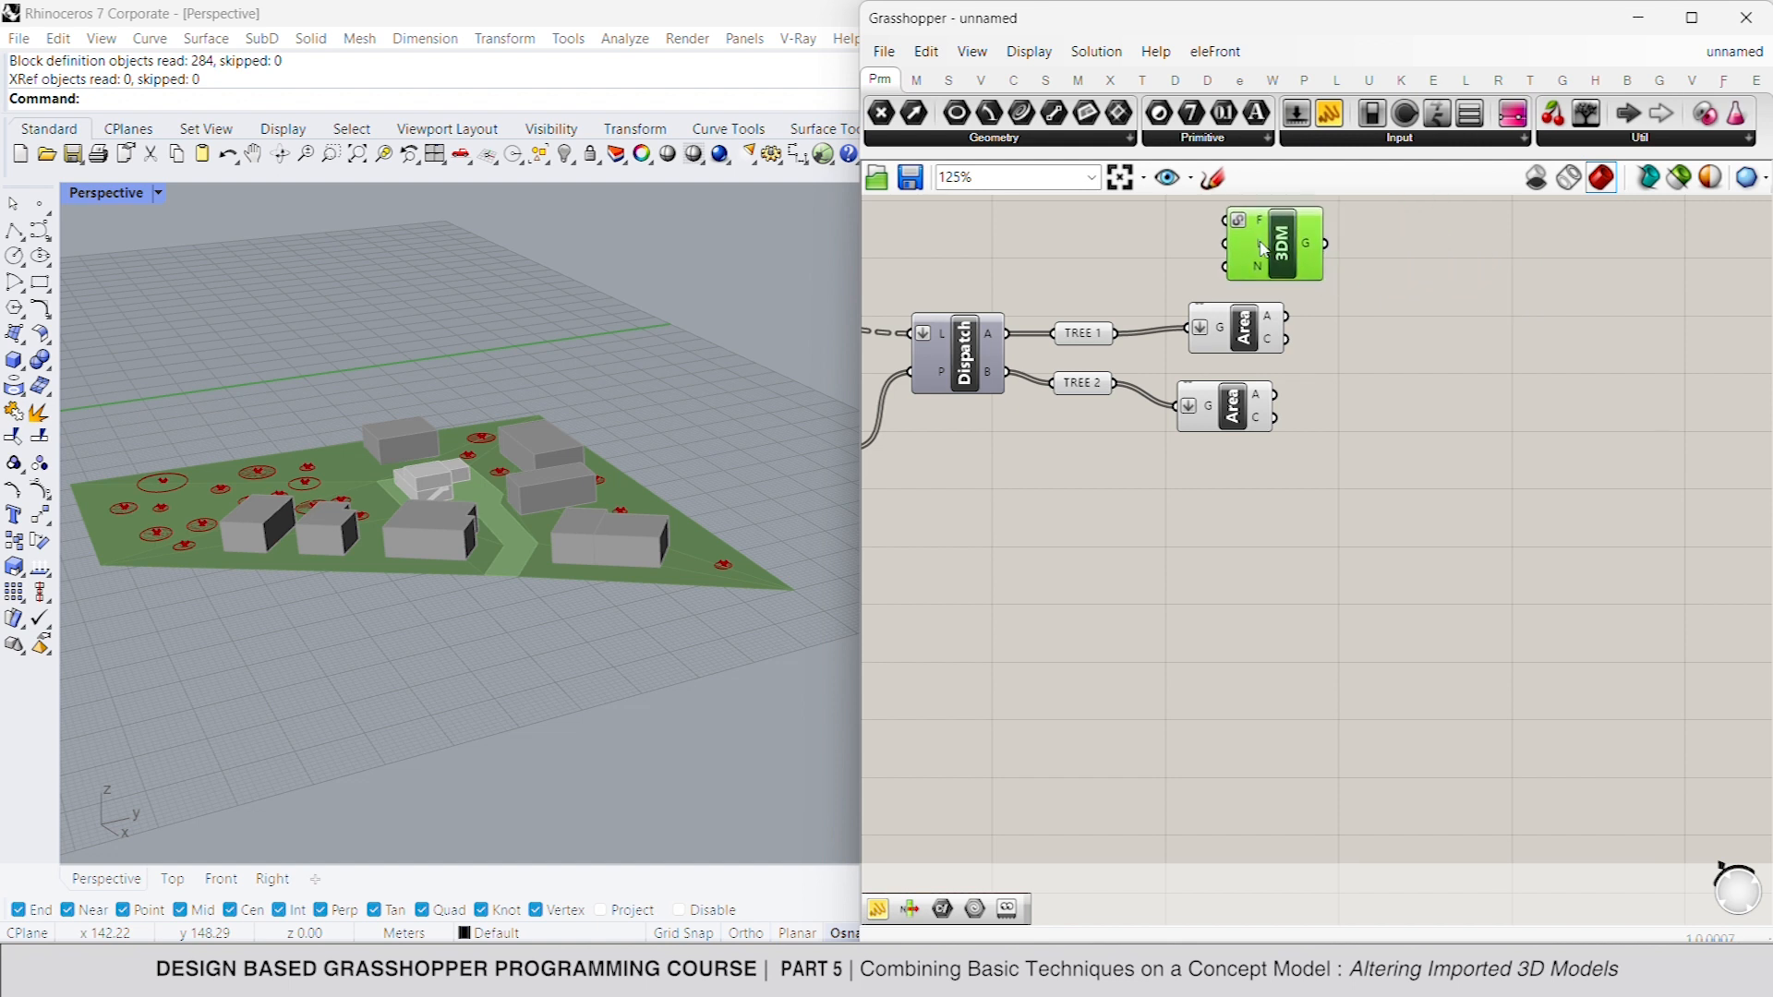
# - Add a Move To Point component and connect the Import 3DM geometry output to its G input
pyautogui.doubleClick(1451, 254)
pyautogui.write('move')
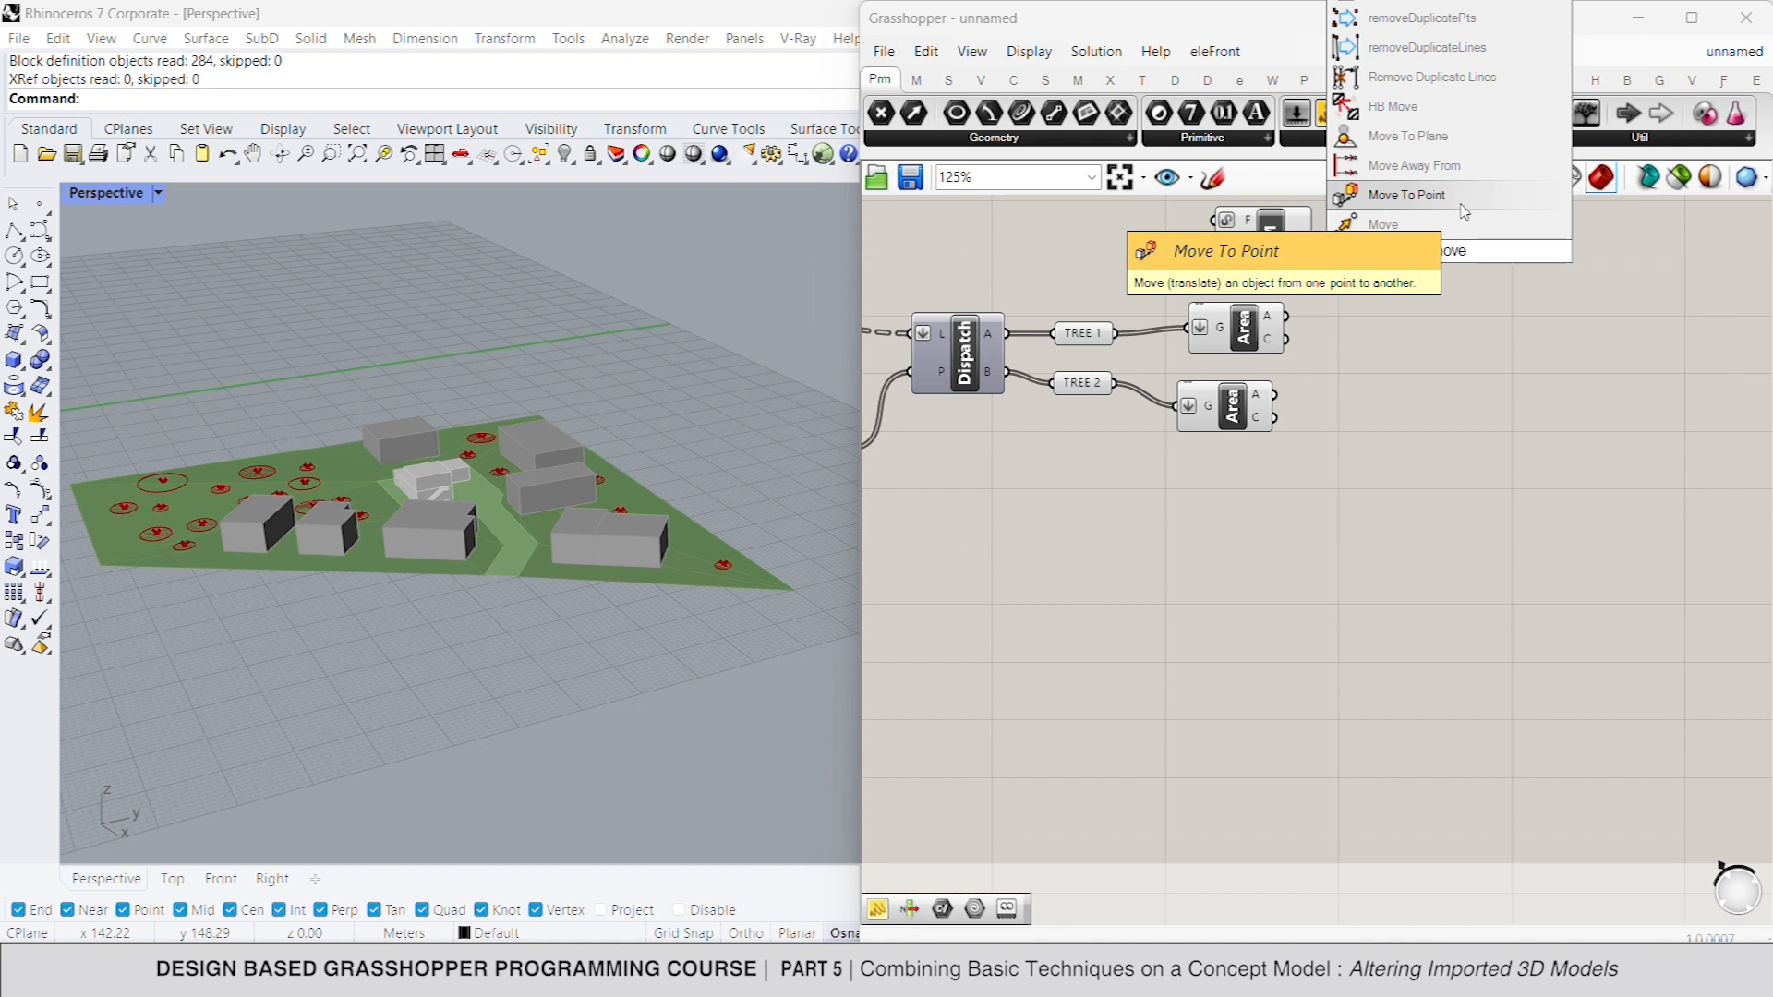
pyautogui.click(1407, 195)
pyautogui.moveTo(1466, 274); pyautogui.dragTo(1578, 277)
pyautogui.moveTo(1313, 243); pyautogui.dragTo(1538, 236)
pyautogui.moveTo(1559, 263)
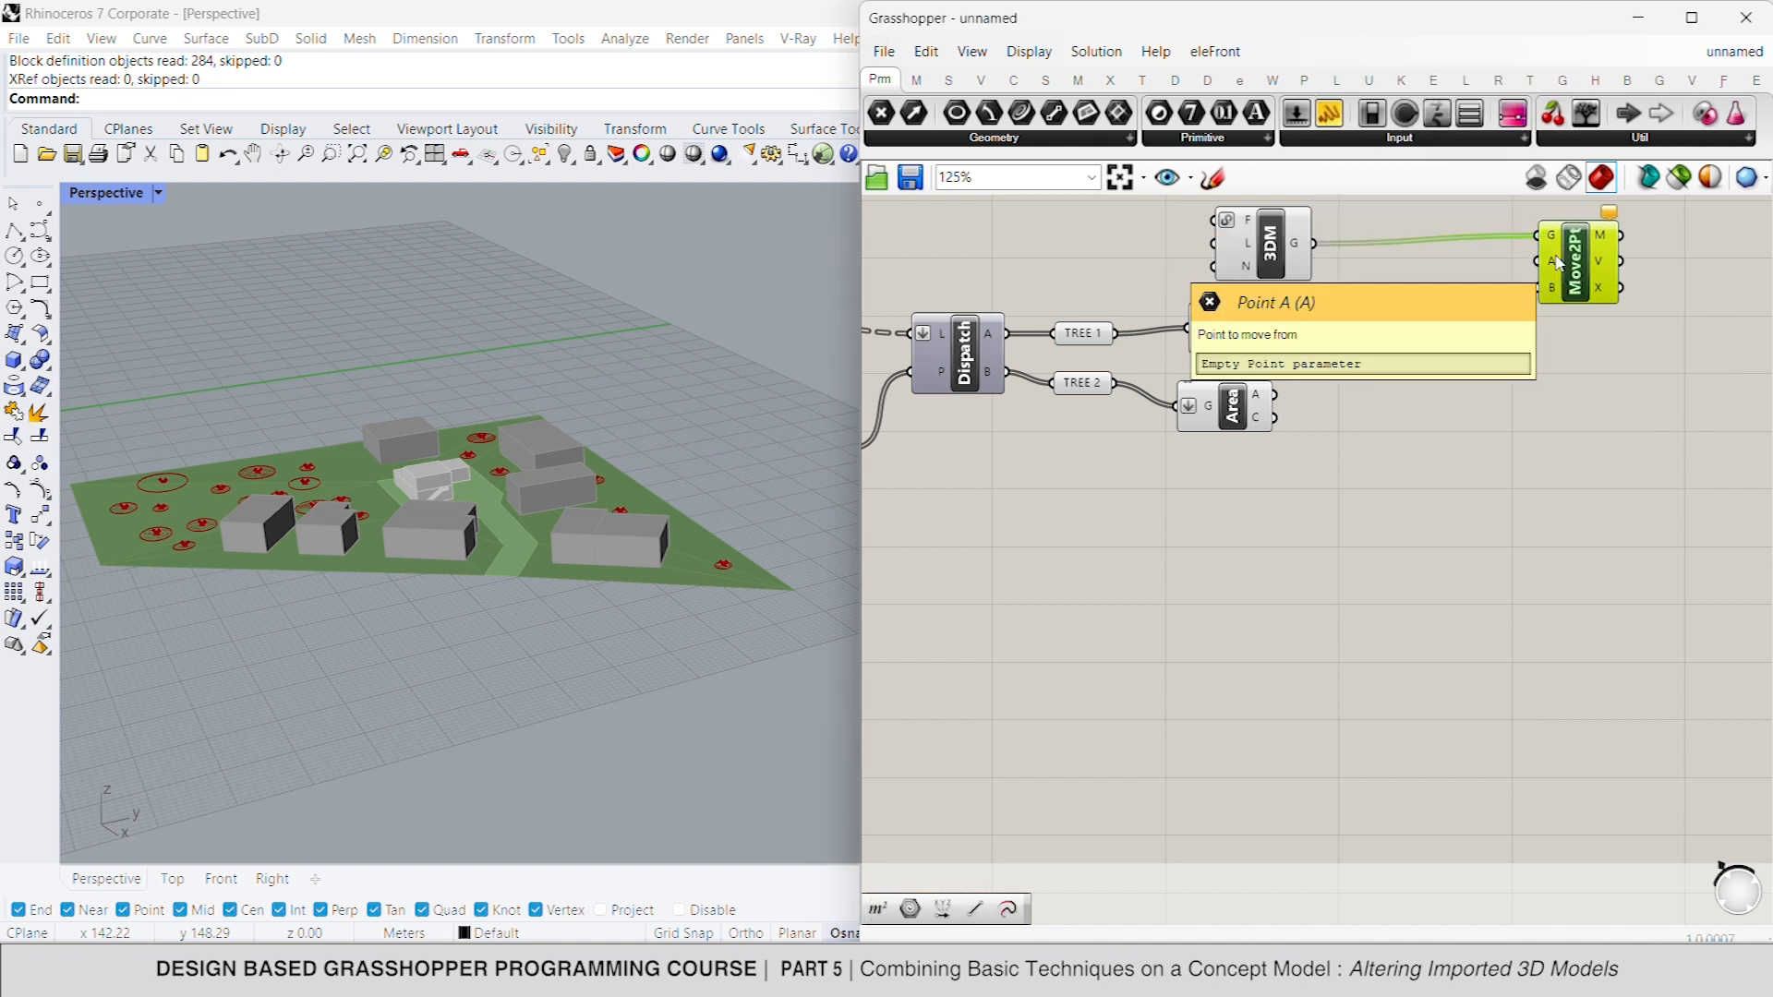
# - Add a Vector XYZ component between the Import 3DM and Move To Point components
pyautogui.doubleClick(1439, 266)
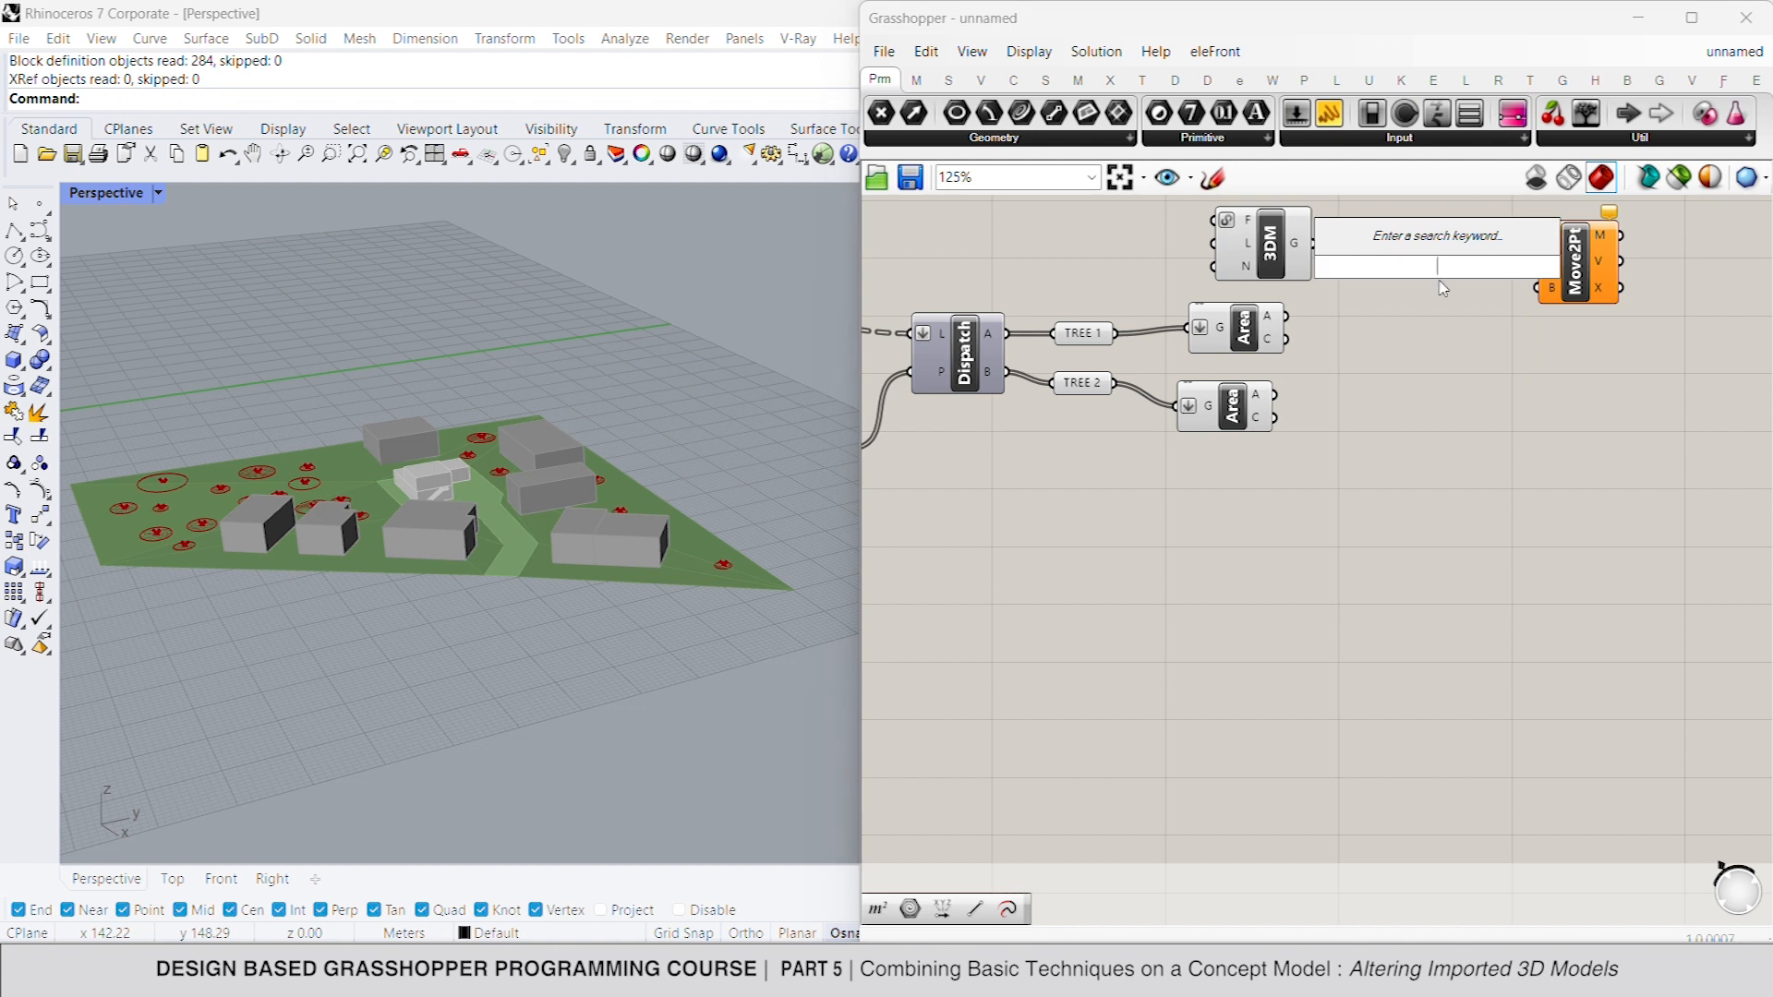
pyautogui.write('xyz')
pyautogui.click(1454, 210)
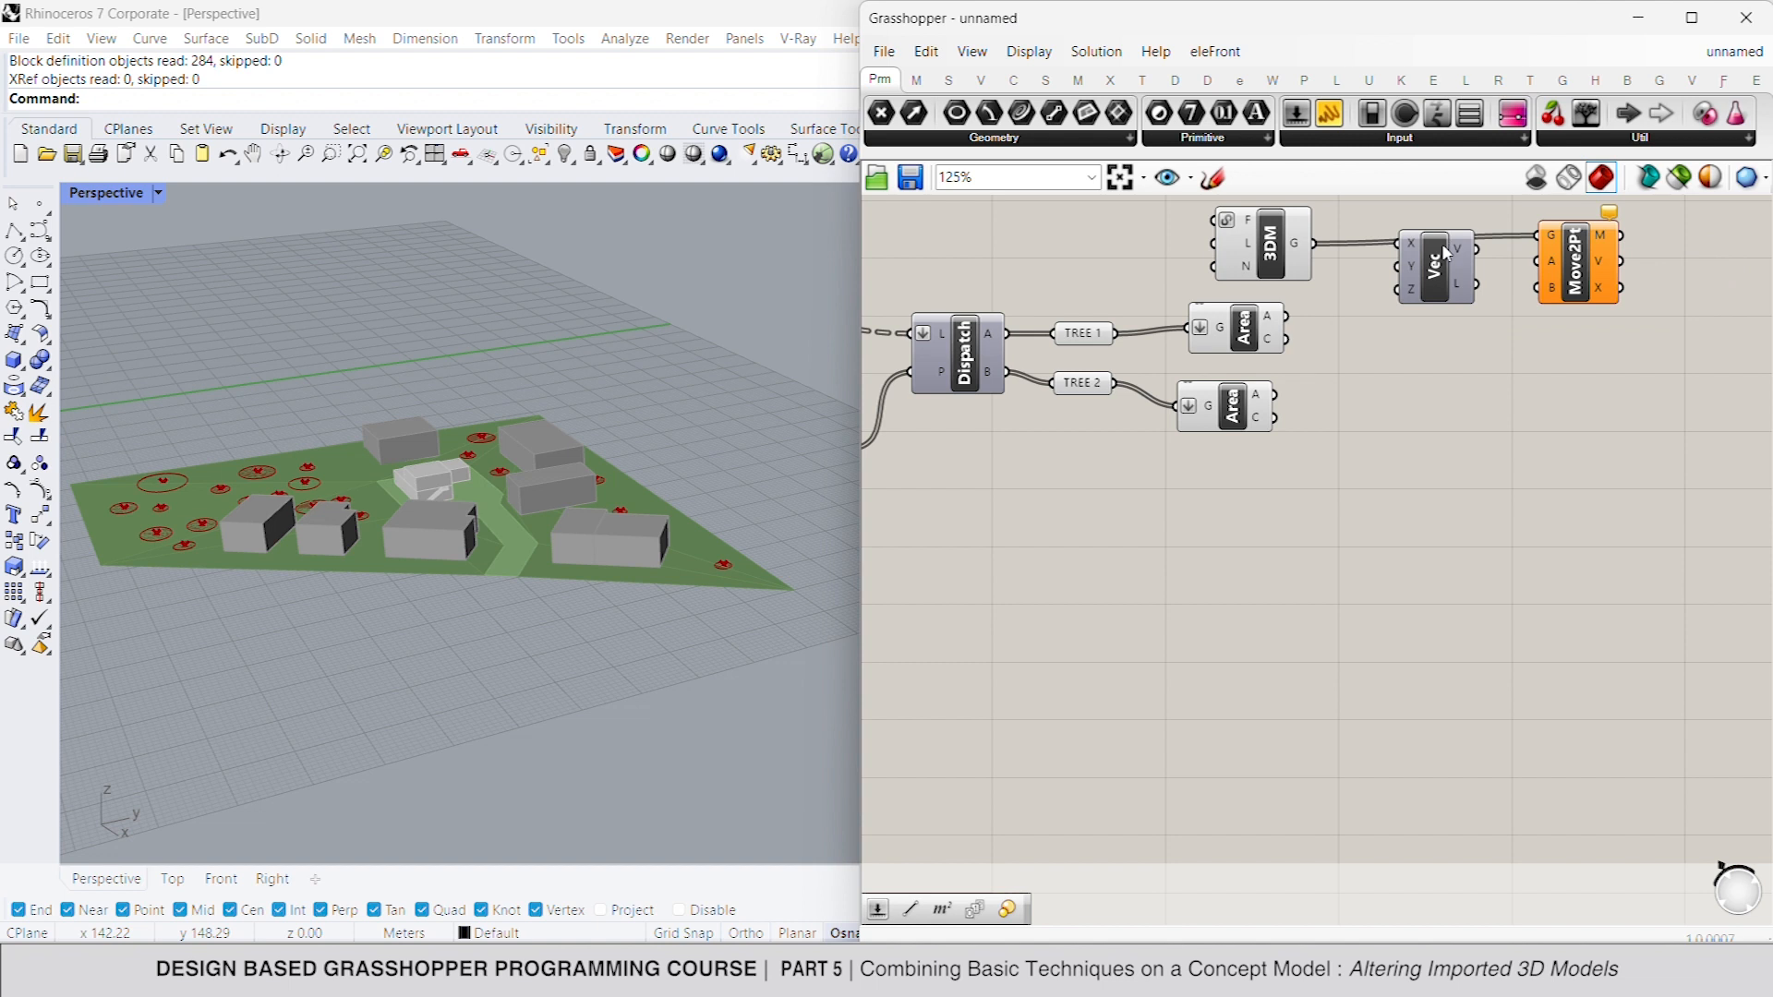
# - Load an existing tree model file into the Import 3DM component's file input
pyautogui.click(252, 153)
pyautogui.moveTo(253, 286); pyautogui.dragTo(462, 293)
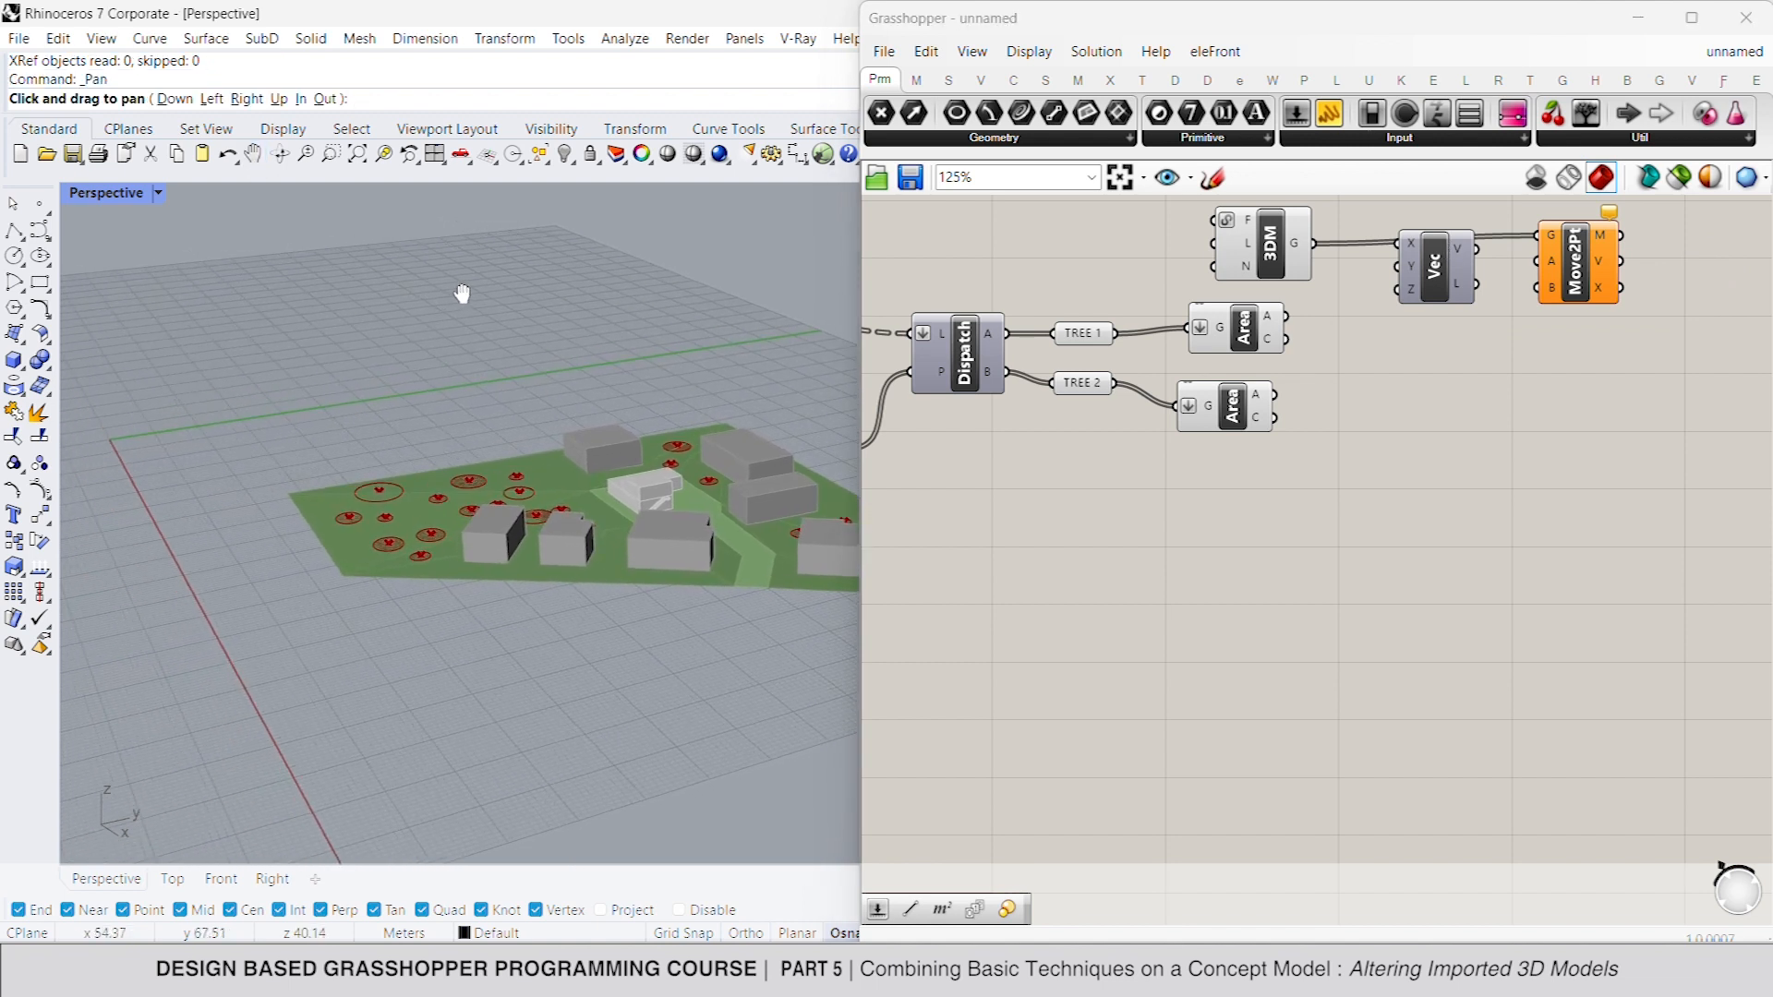
pyautogui.press('Escape')
pyautogui.click(1271, 247)
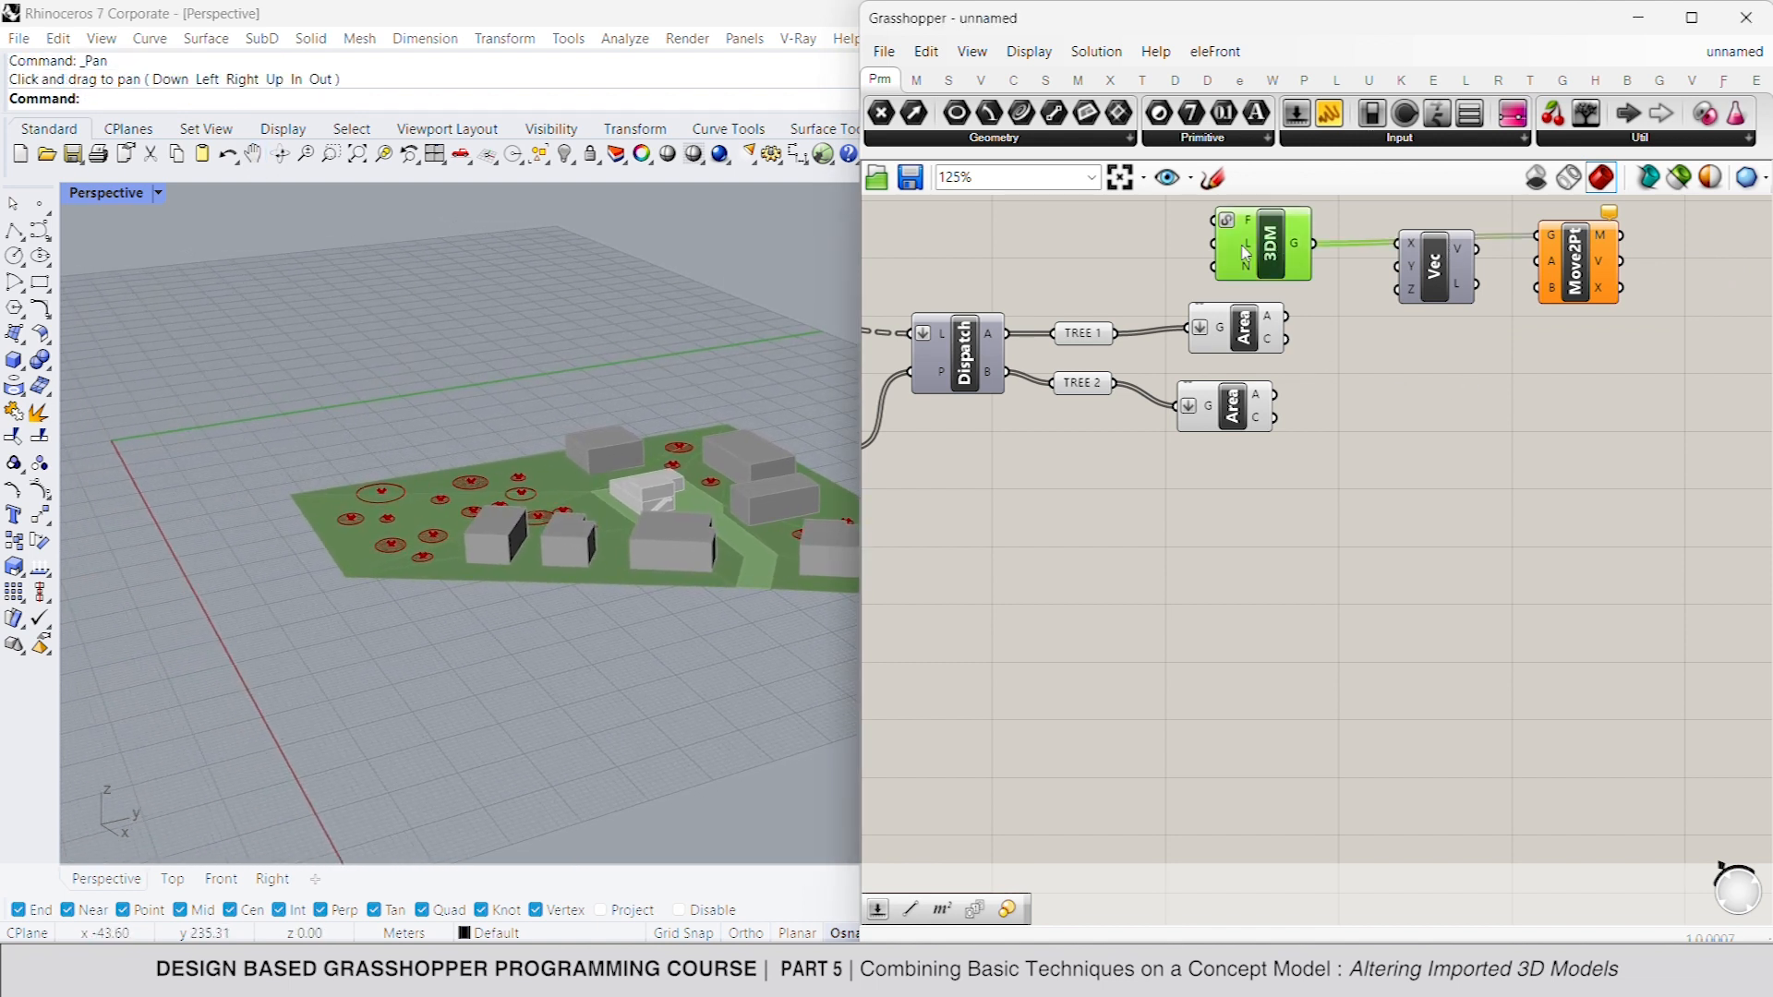
pyautogui.rightClick(1256, 221)
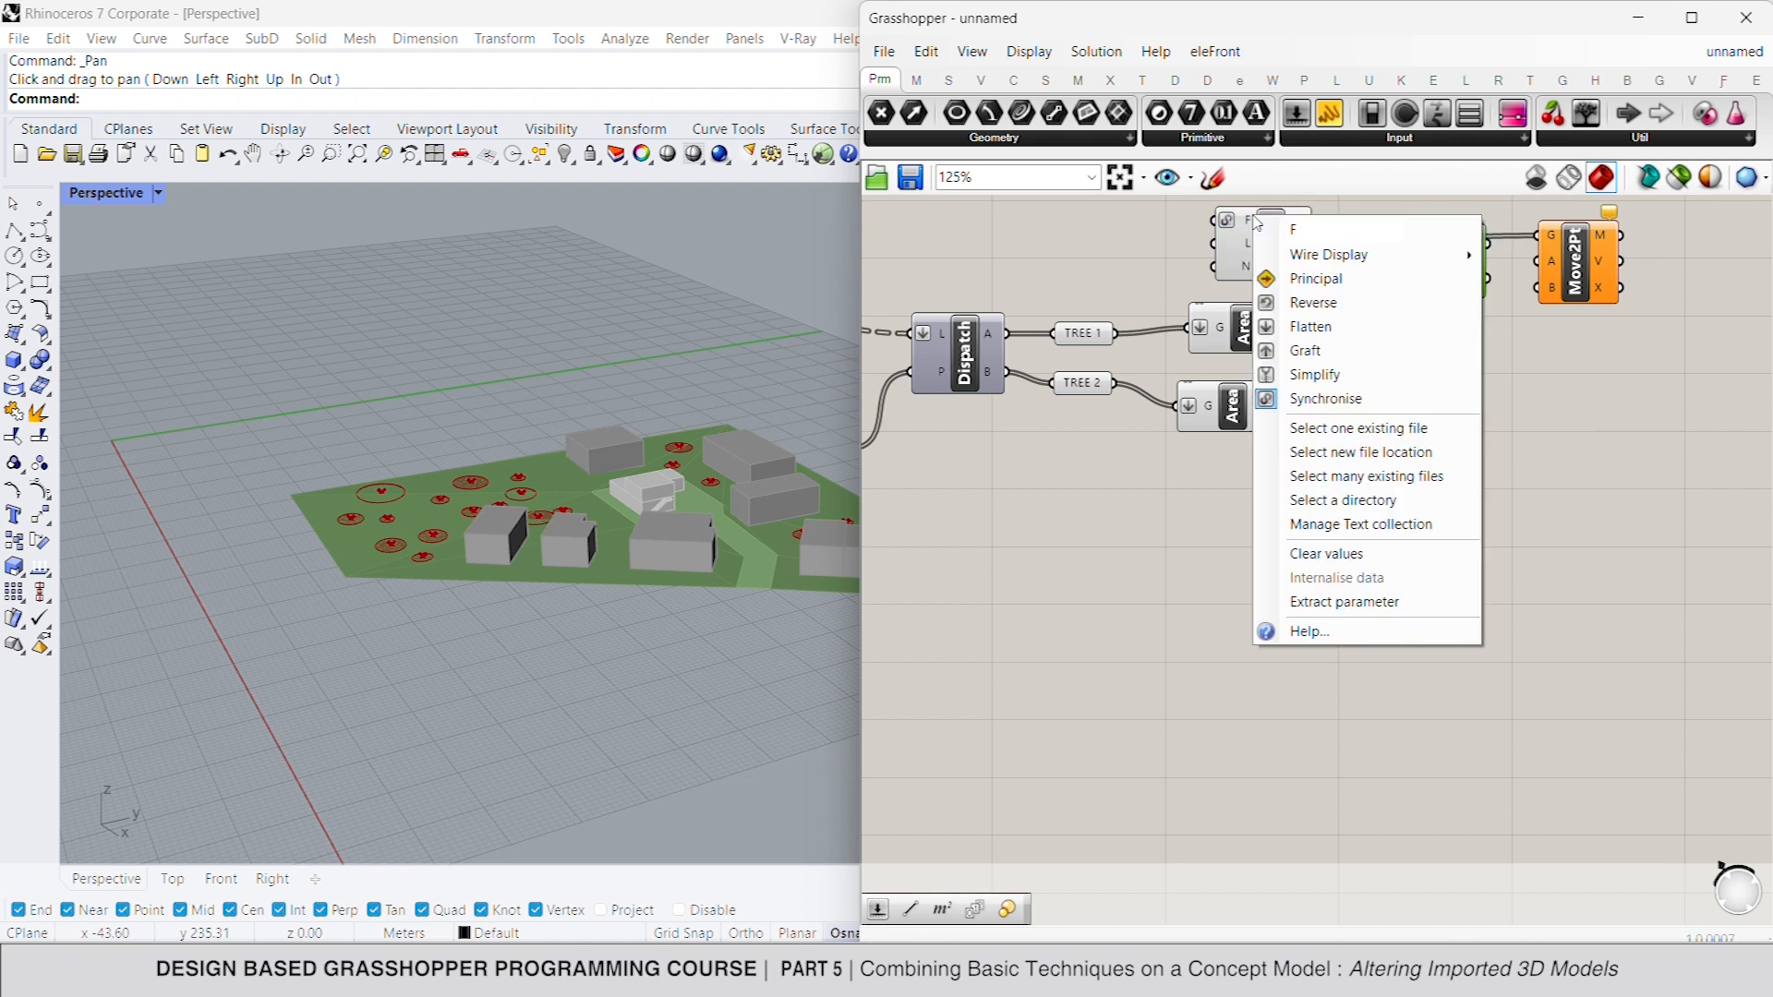
pyautogui.click(1418, 434)
pyautogui.click(1550, 547)
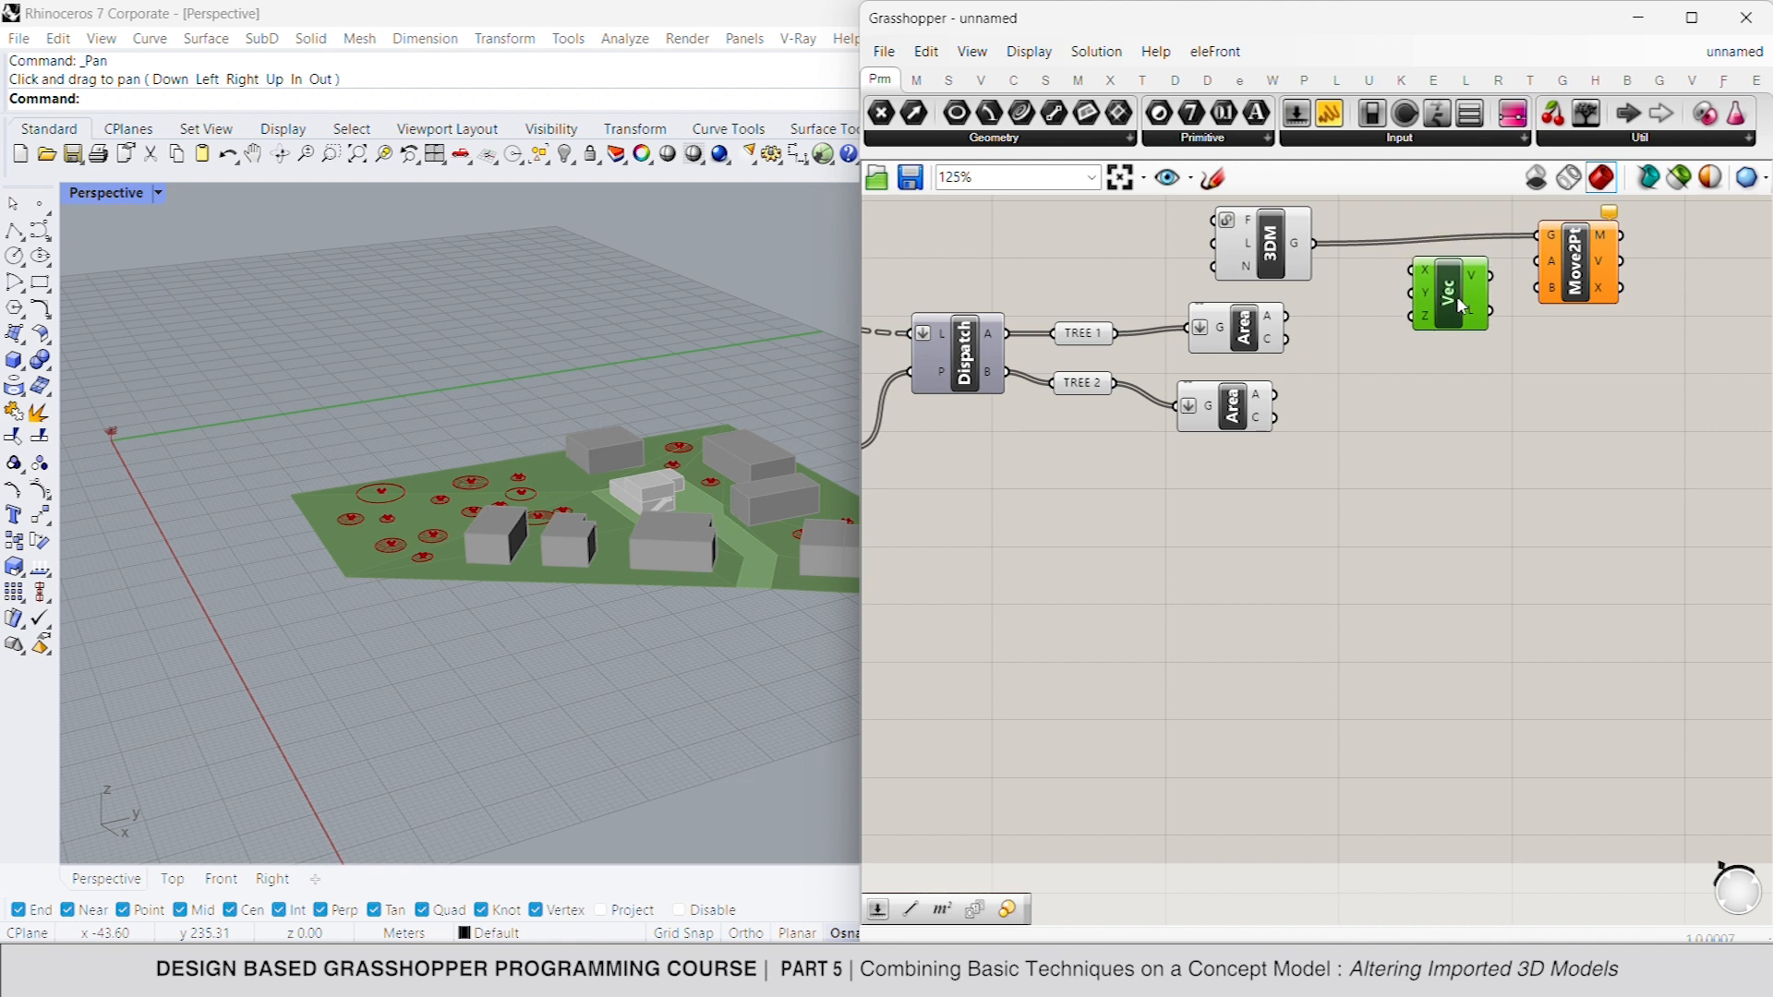
# - Connect the vector to Move To Point's A input and the TREE 1 area centroids to B, and check the placed trees
pyautogui.moveTo(1536, 262); pyautogui.dragTo(1447, 279)
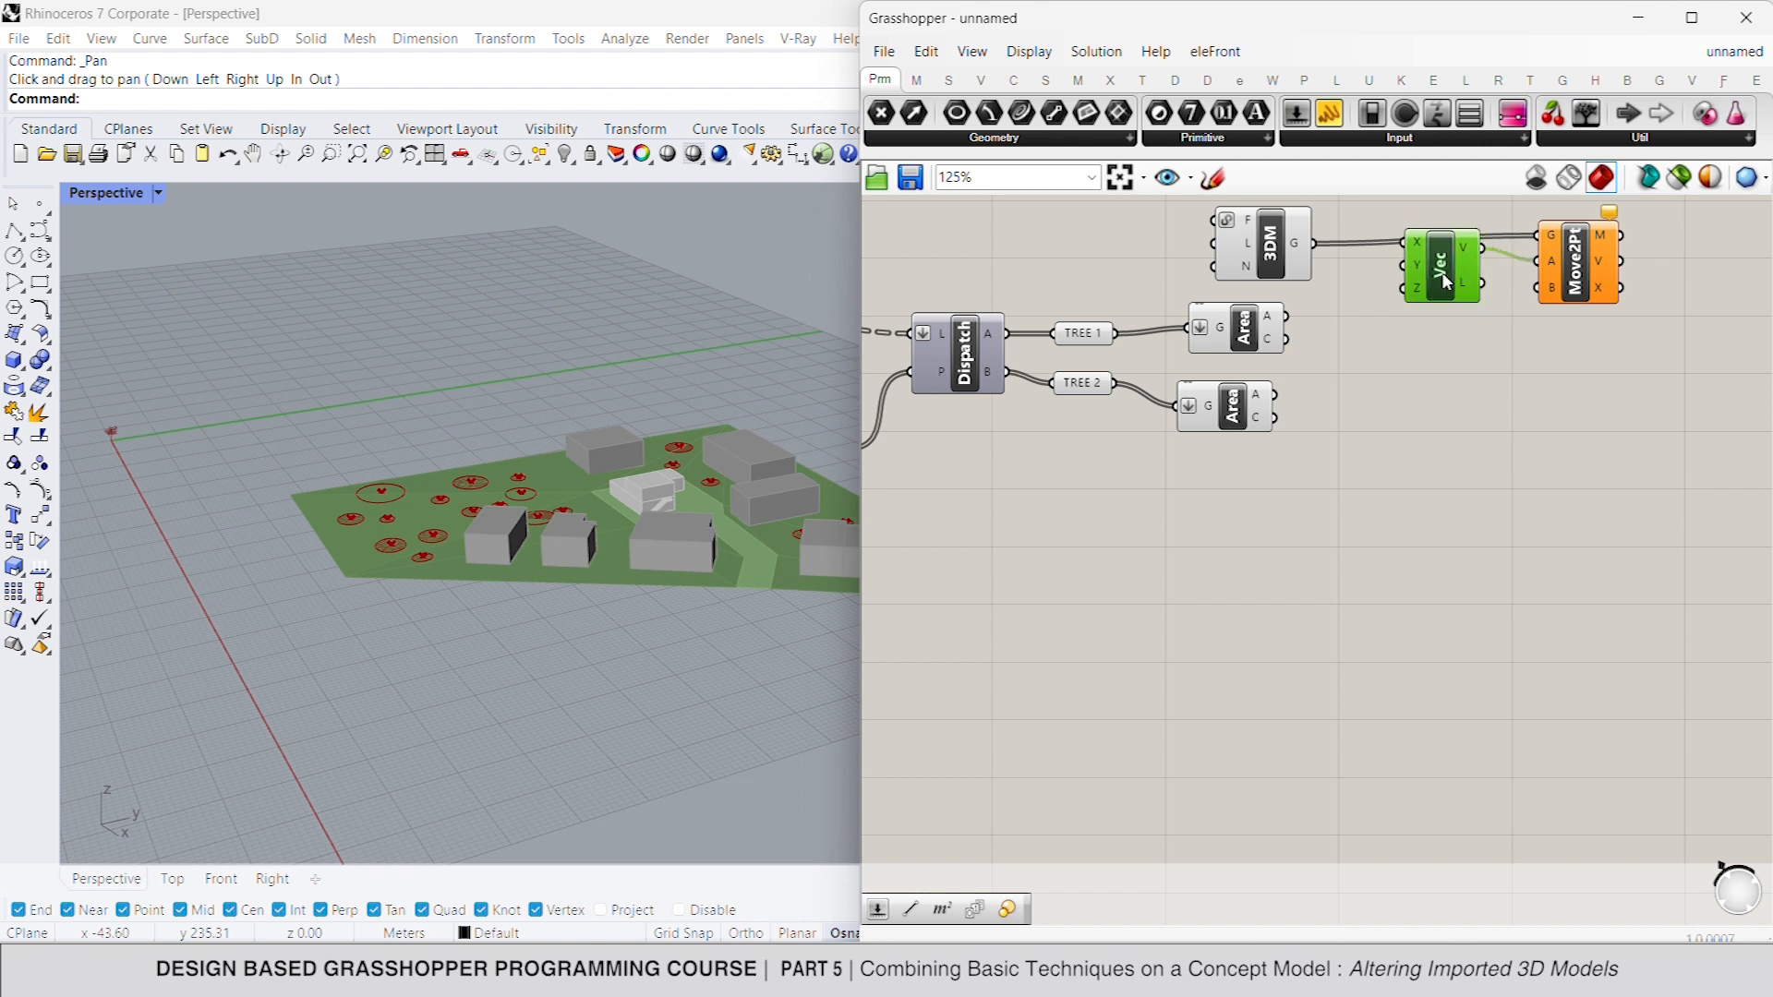
pyautogui.moveTo(1550, 293); pyautogui.dragTo(1286, 340)
pyautogui.click(1367, 362)
pyautogui.click(1575, 268)
pyautogui.click(253, 153)
pyautogui.moveTo(693, 411); pyautogui.dragTo(515, 387)
pyautogui.press('Escape')
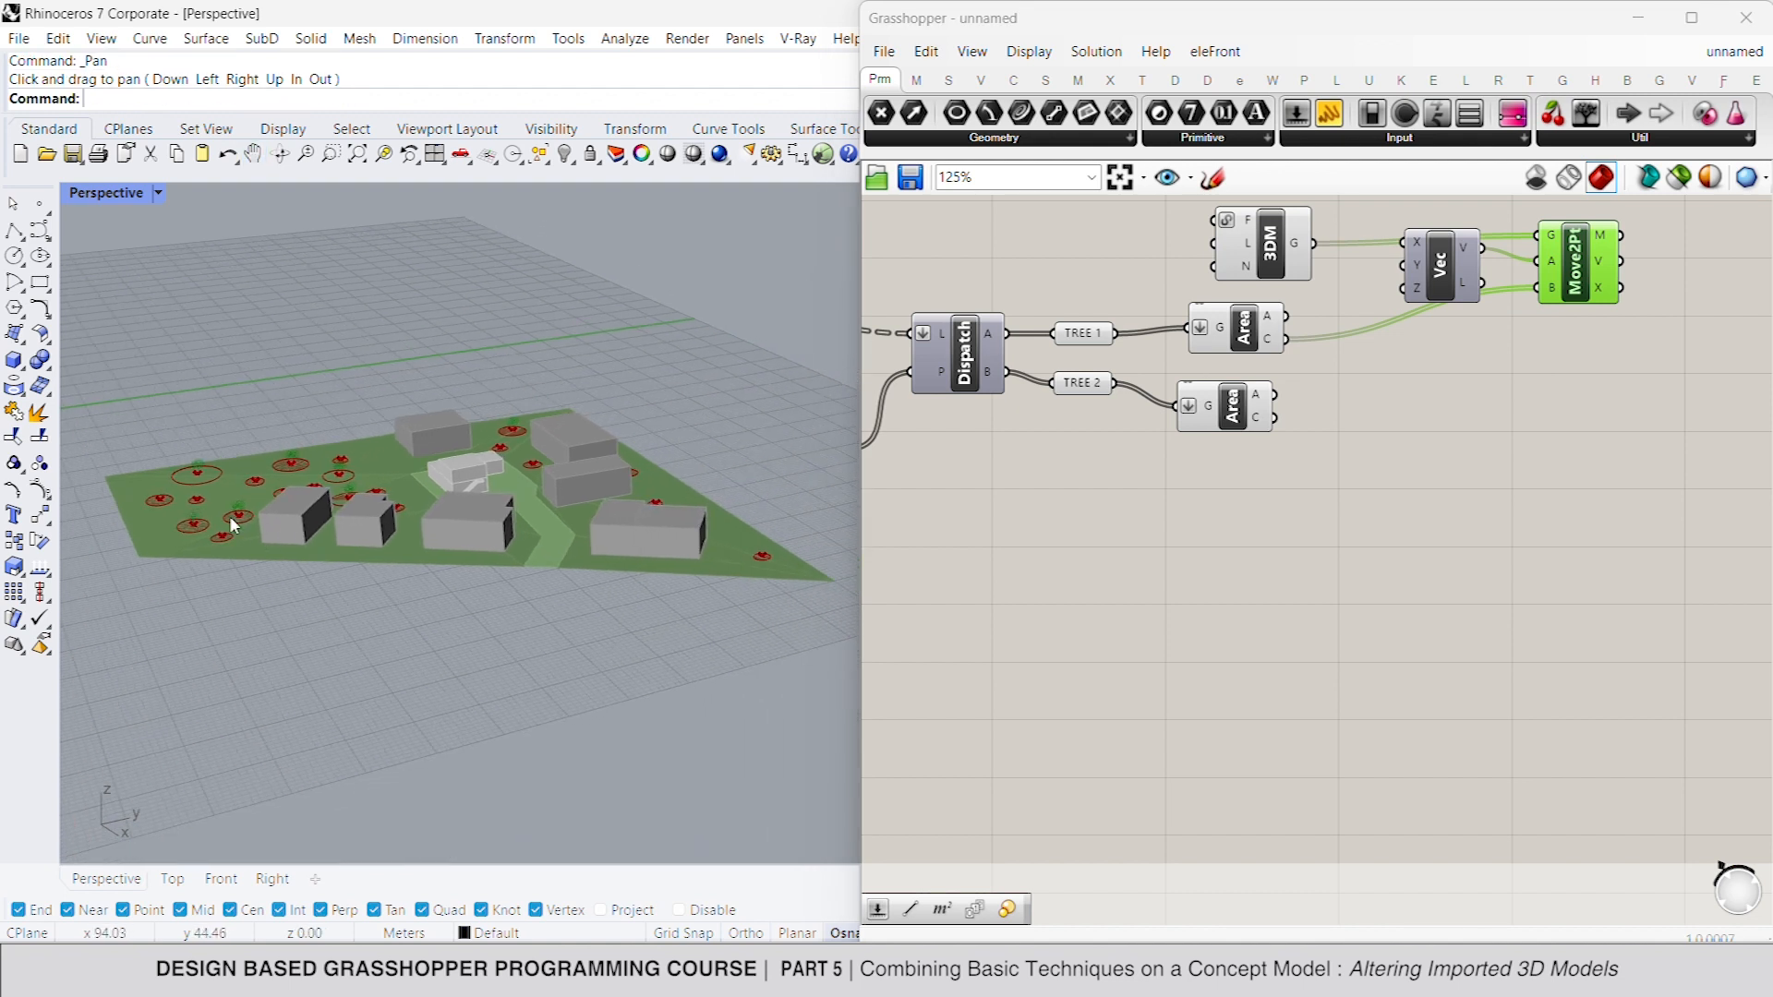
# - Turn off the preview of the TREE 1 and TREE 2 parameters and their Area components
pyautogui.click(1242, 328)
pyautogui.rightClick(1099, 268)
pyautogui.click(1191, 299)
pyautogui.click(1083, 334)
pyautogui.rightClick(1079, 274)
pyautogui.click(1152, 311)
pyautogui.click(1090, 281)
pyautogui.moveTo(1219, 486); pyautogui.dragTo(1075, 374)
pyautogui.rightClick(1038, 462)
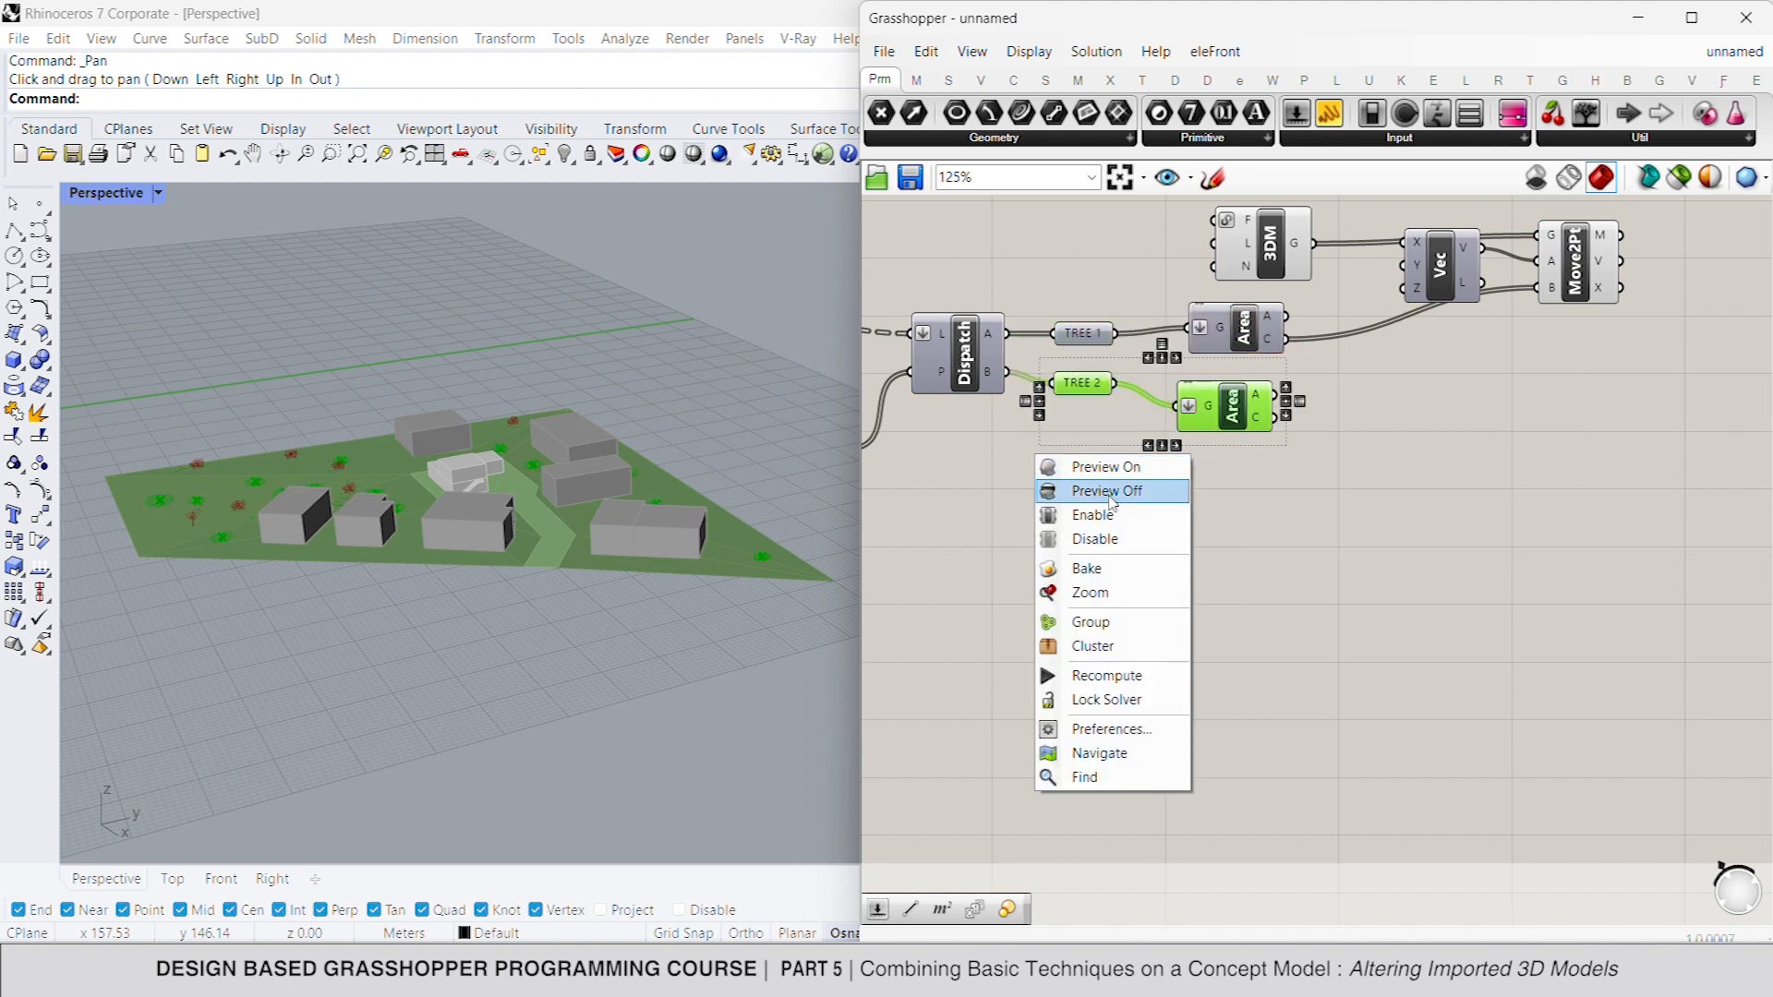
pyautogui.click(1123, 489)
pyautogui.click(1125, 492)
# - Add a Scale component and connect Move To Point's M output to its geometry input
pyautogui.moveTo(1606, 275); pyautogui.dragTo(1649, 284)
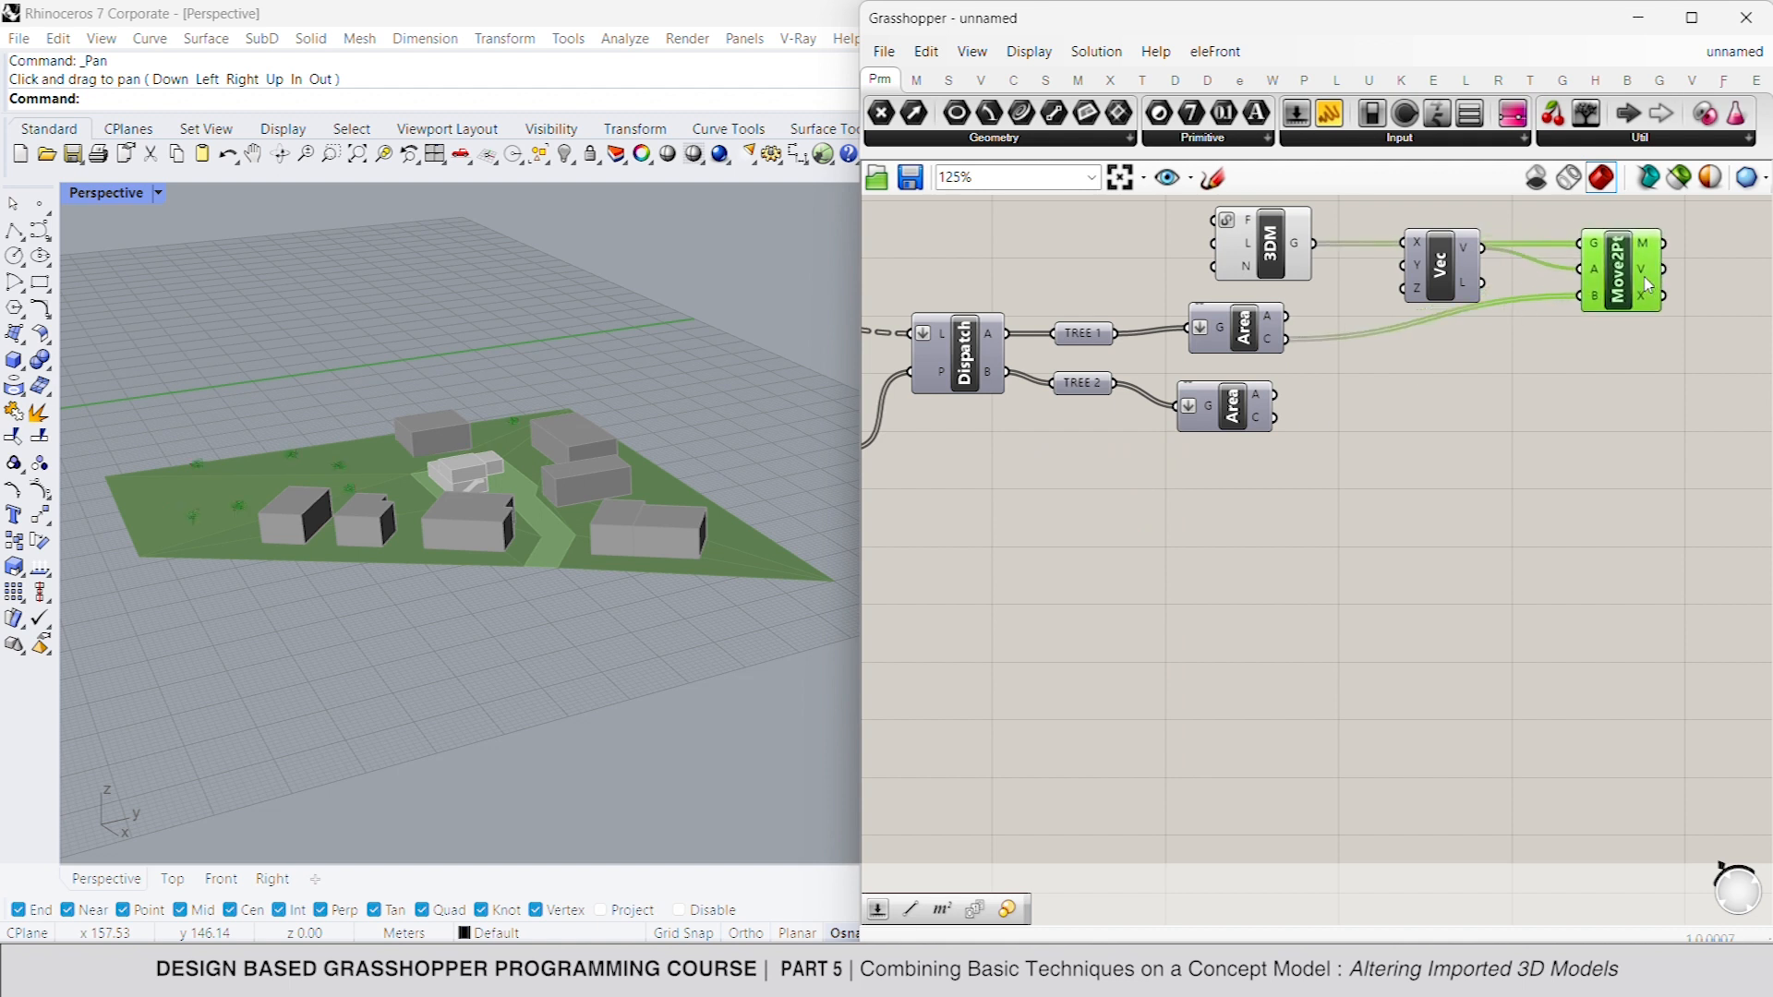
pyautogui.moveTo(1640, 290); pyautogui.dragTo(1474, 287, button='right')
pyautogui.click(1636, 287)
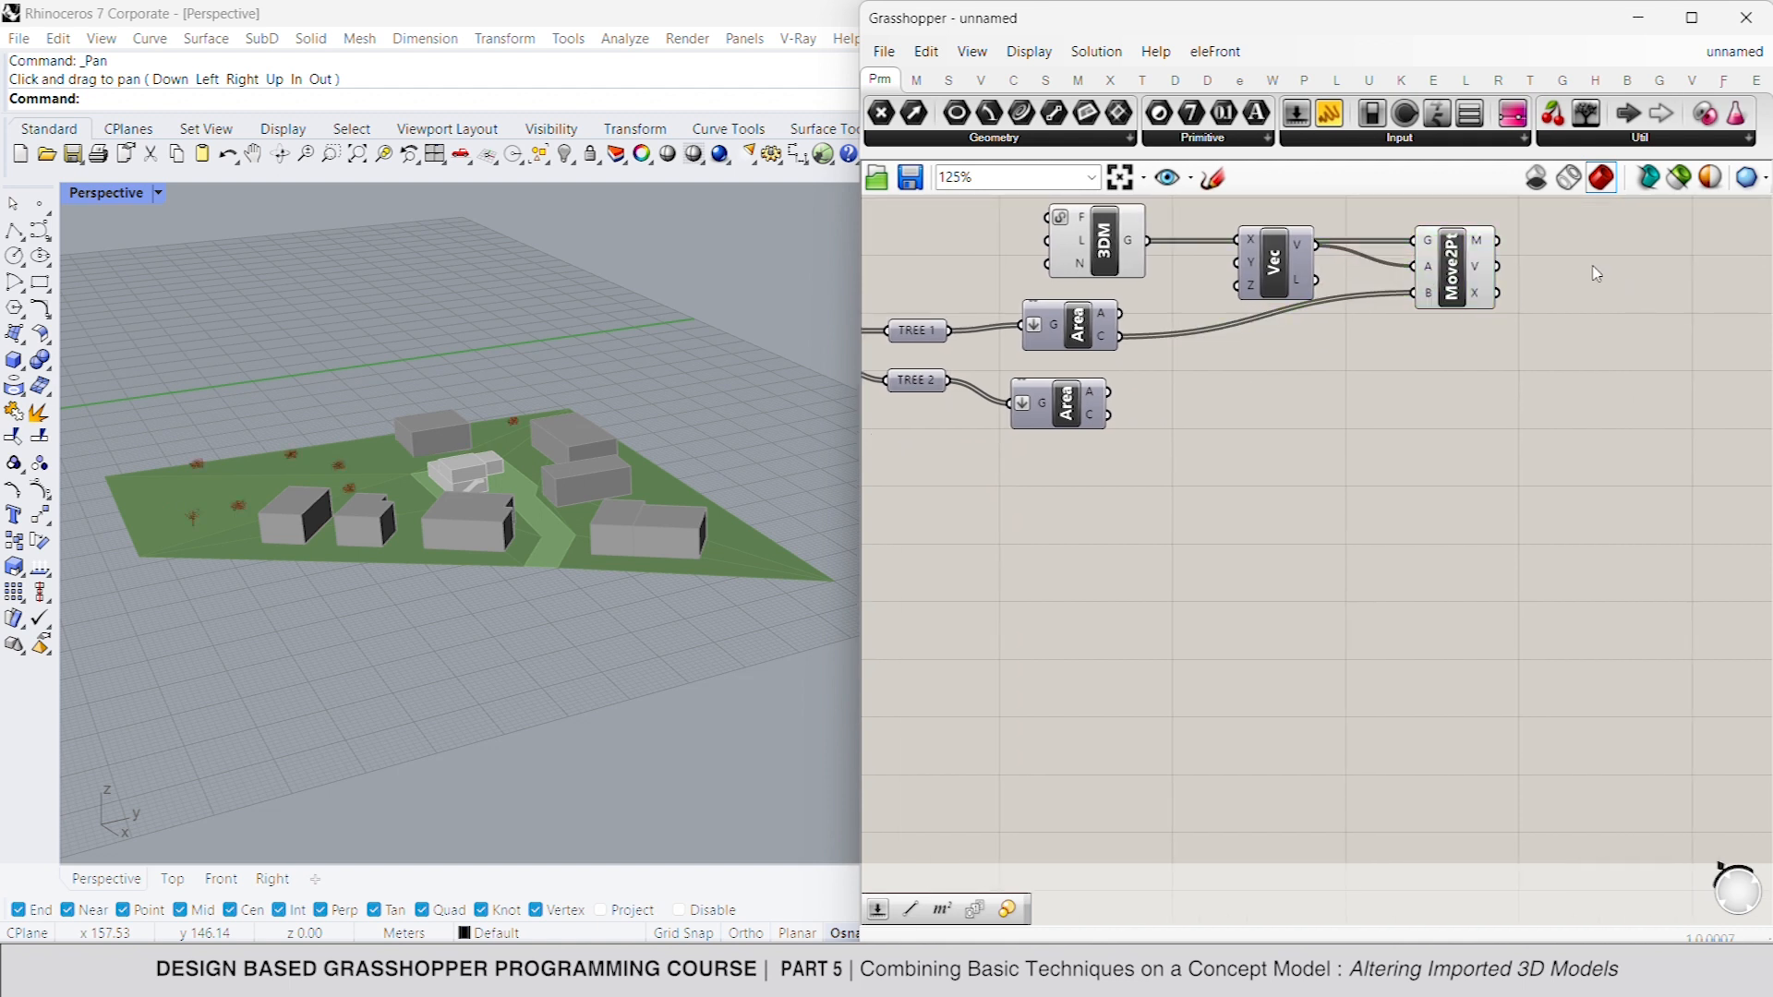
pyautogui.doubleClick(1597, 274)
pyautogui.write('scale')
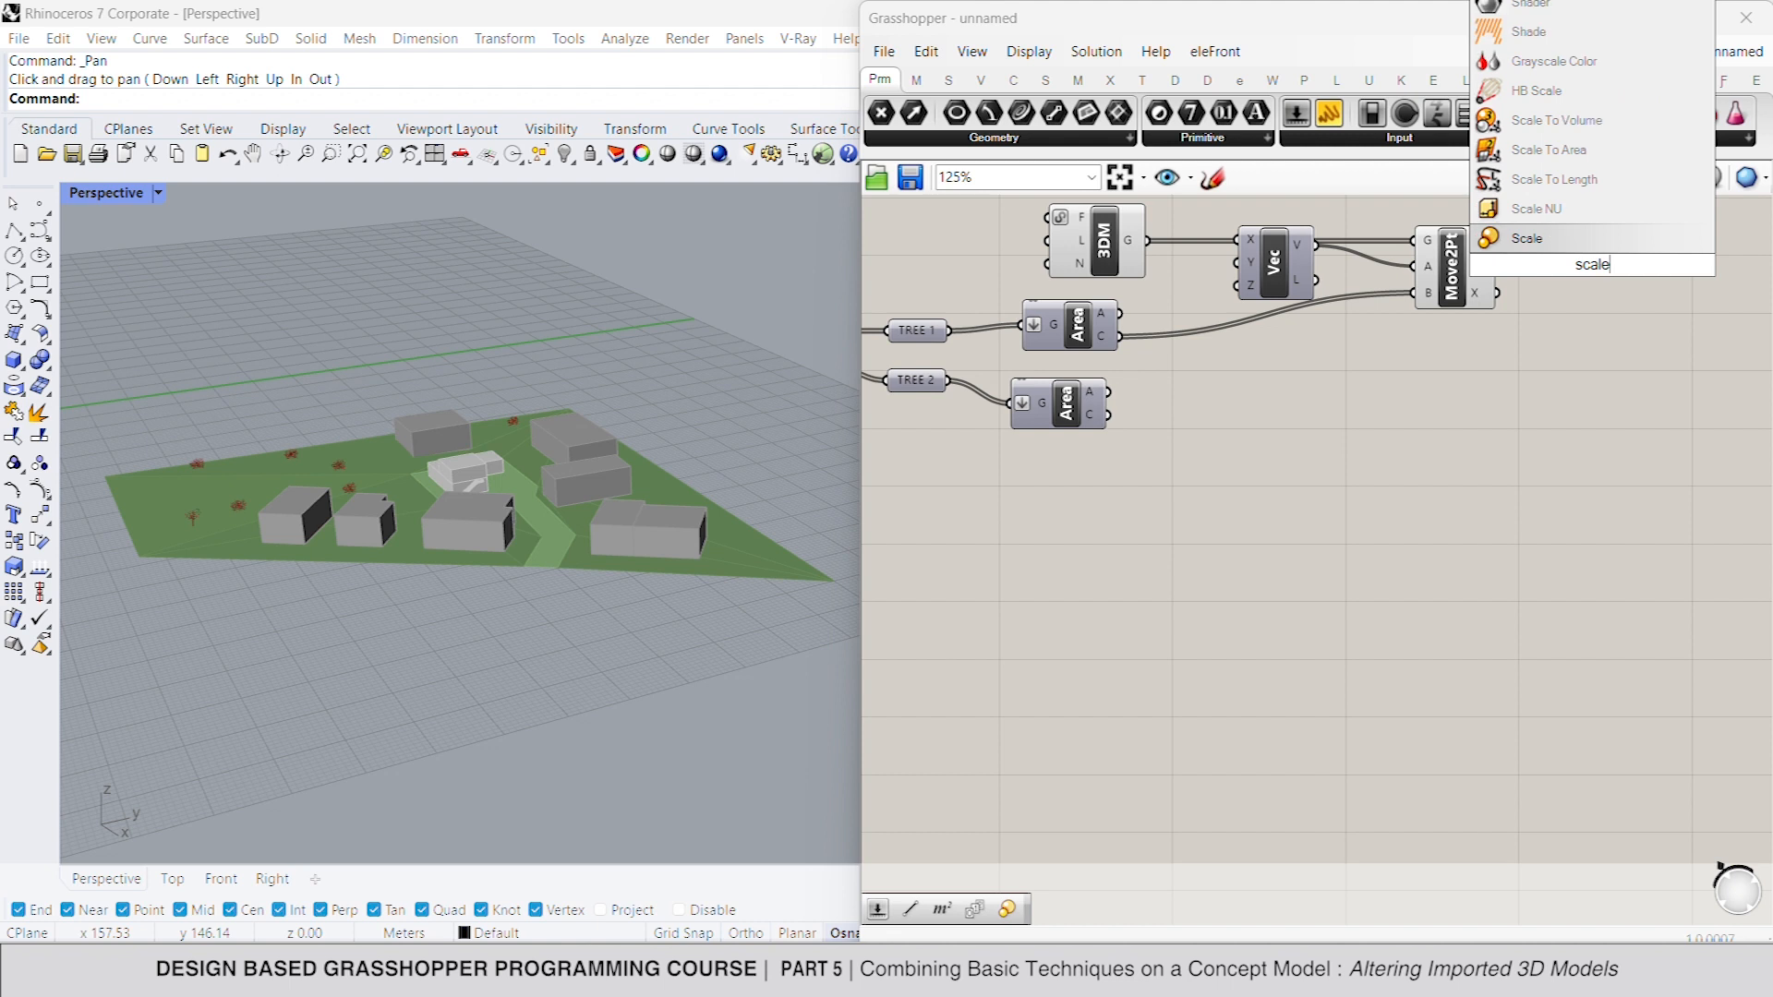
pyautogui.click(1595, 242)
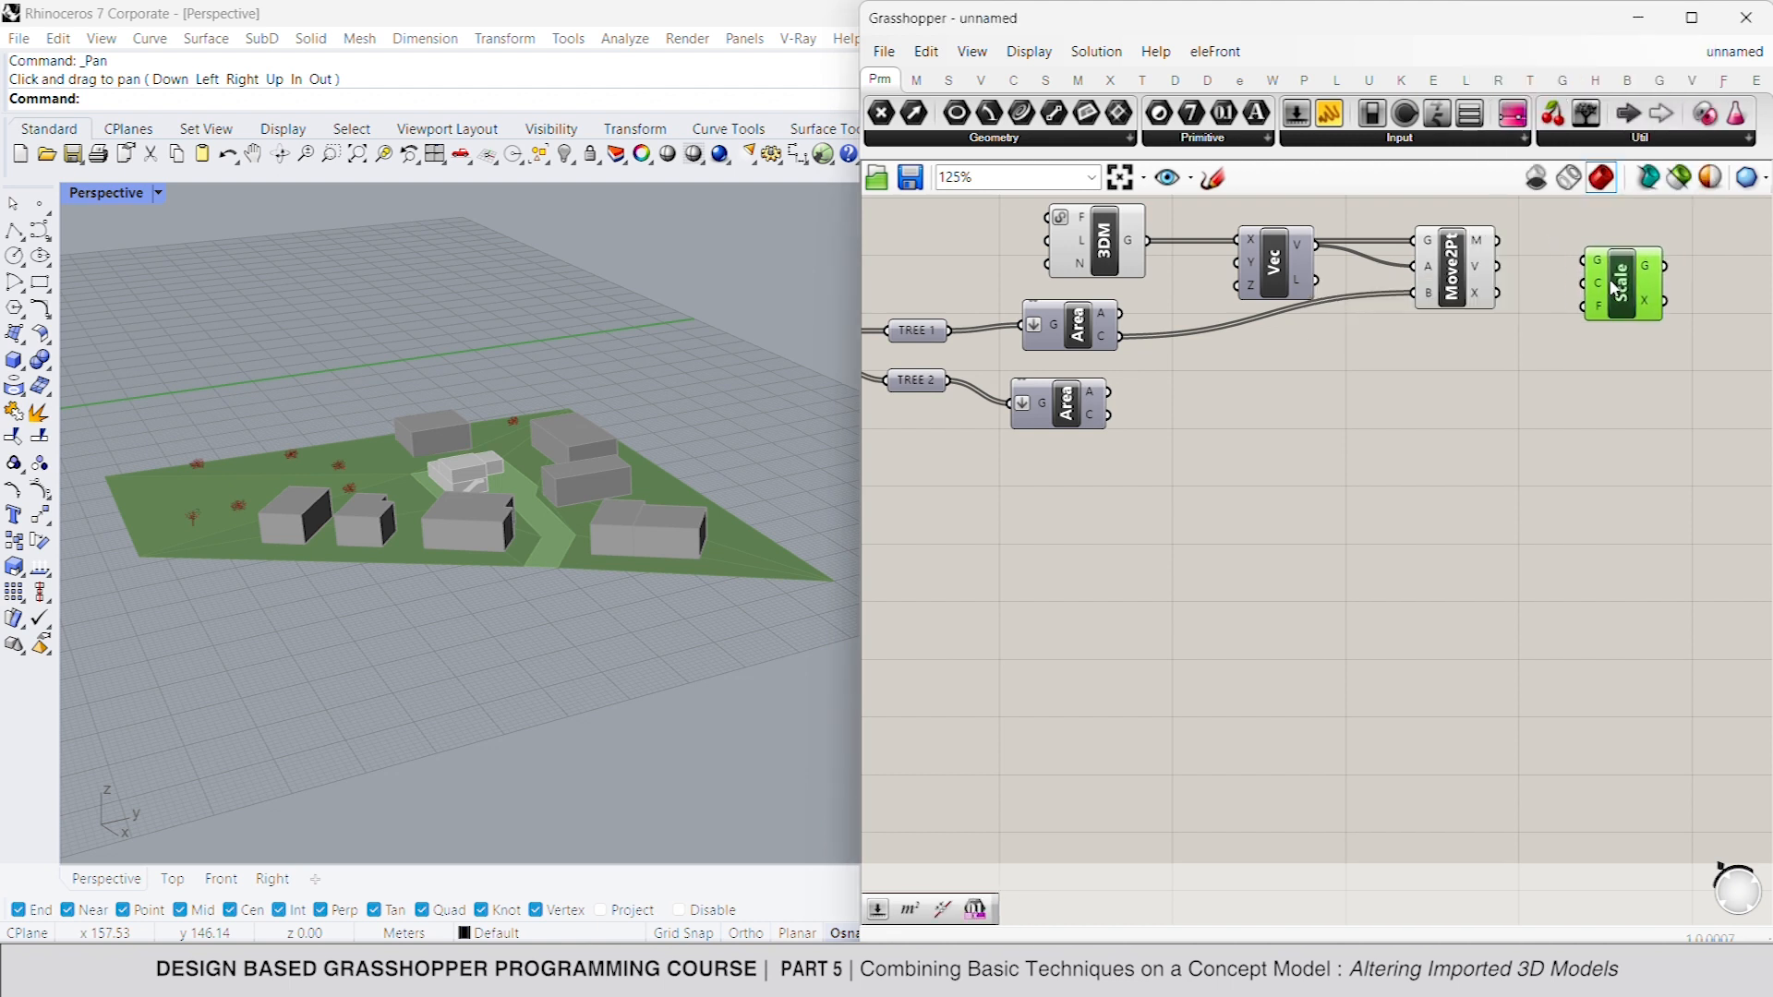
pyautogui.moveTo(1585, 261); pyautogui.dragTo(1498, 241)
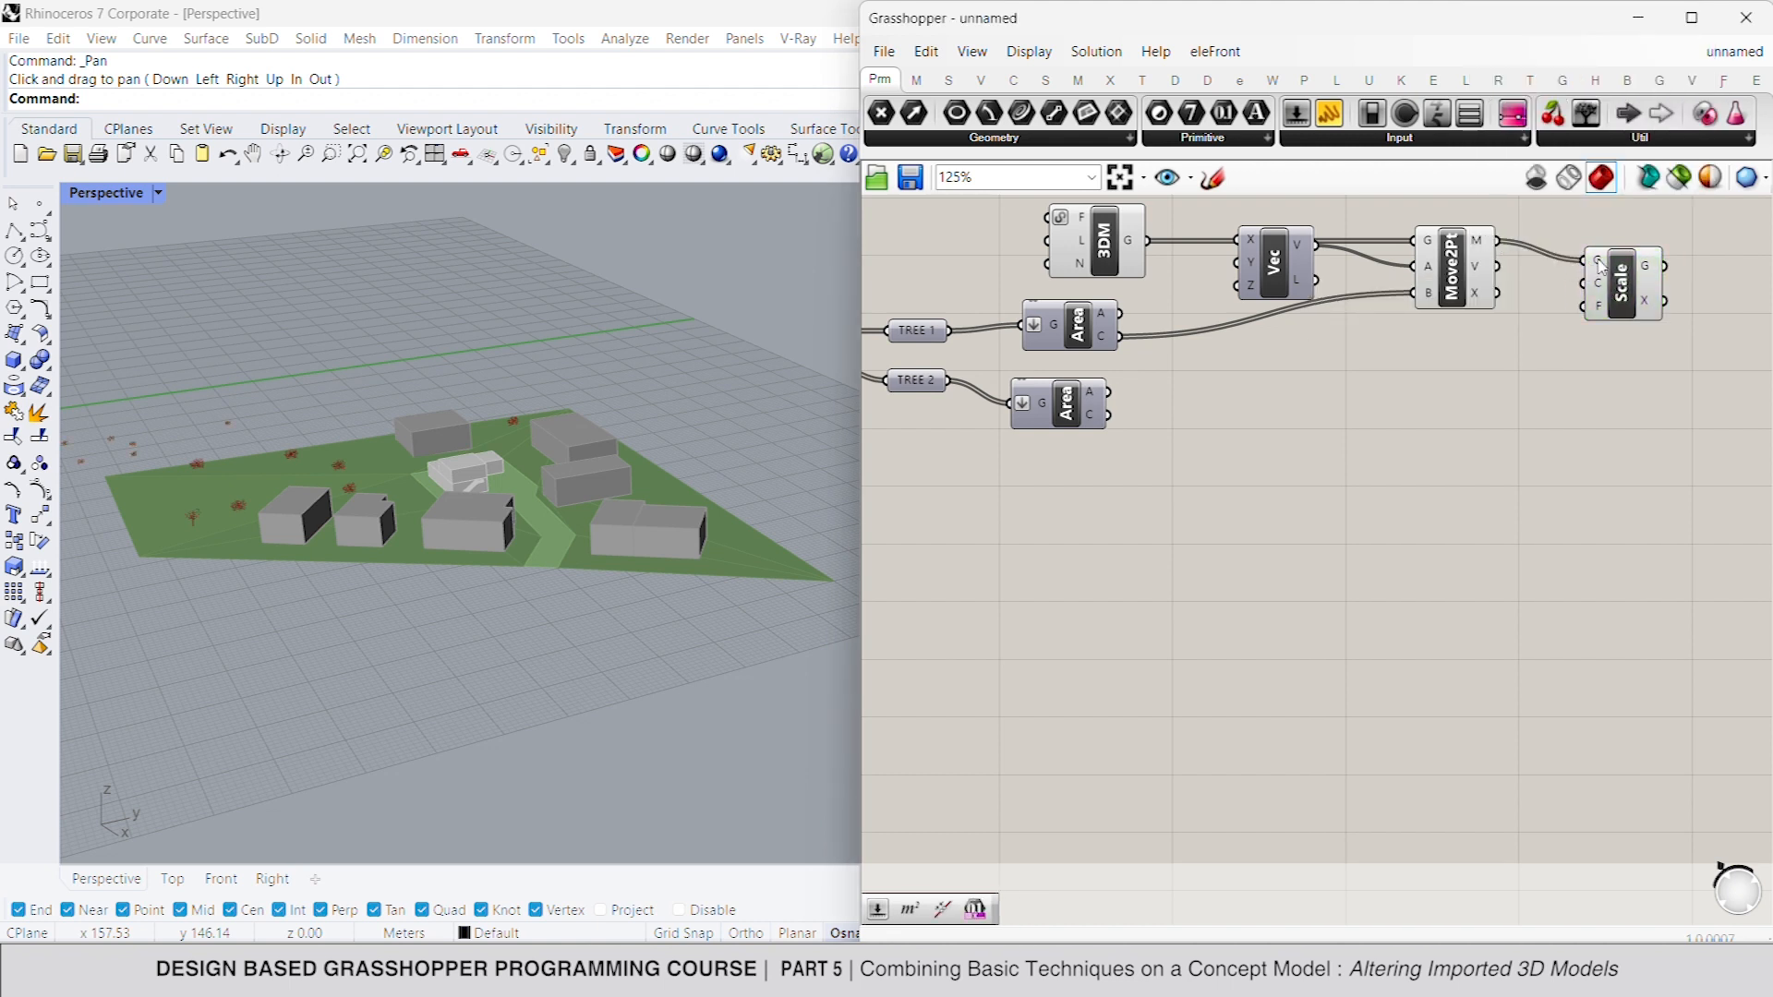
# - Flatten the Scale component's geometry input and connect the TREE 1 area centroids to its C input
pyautogui.rightClick(1599, 266)
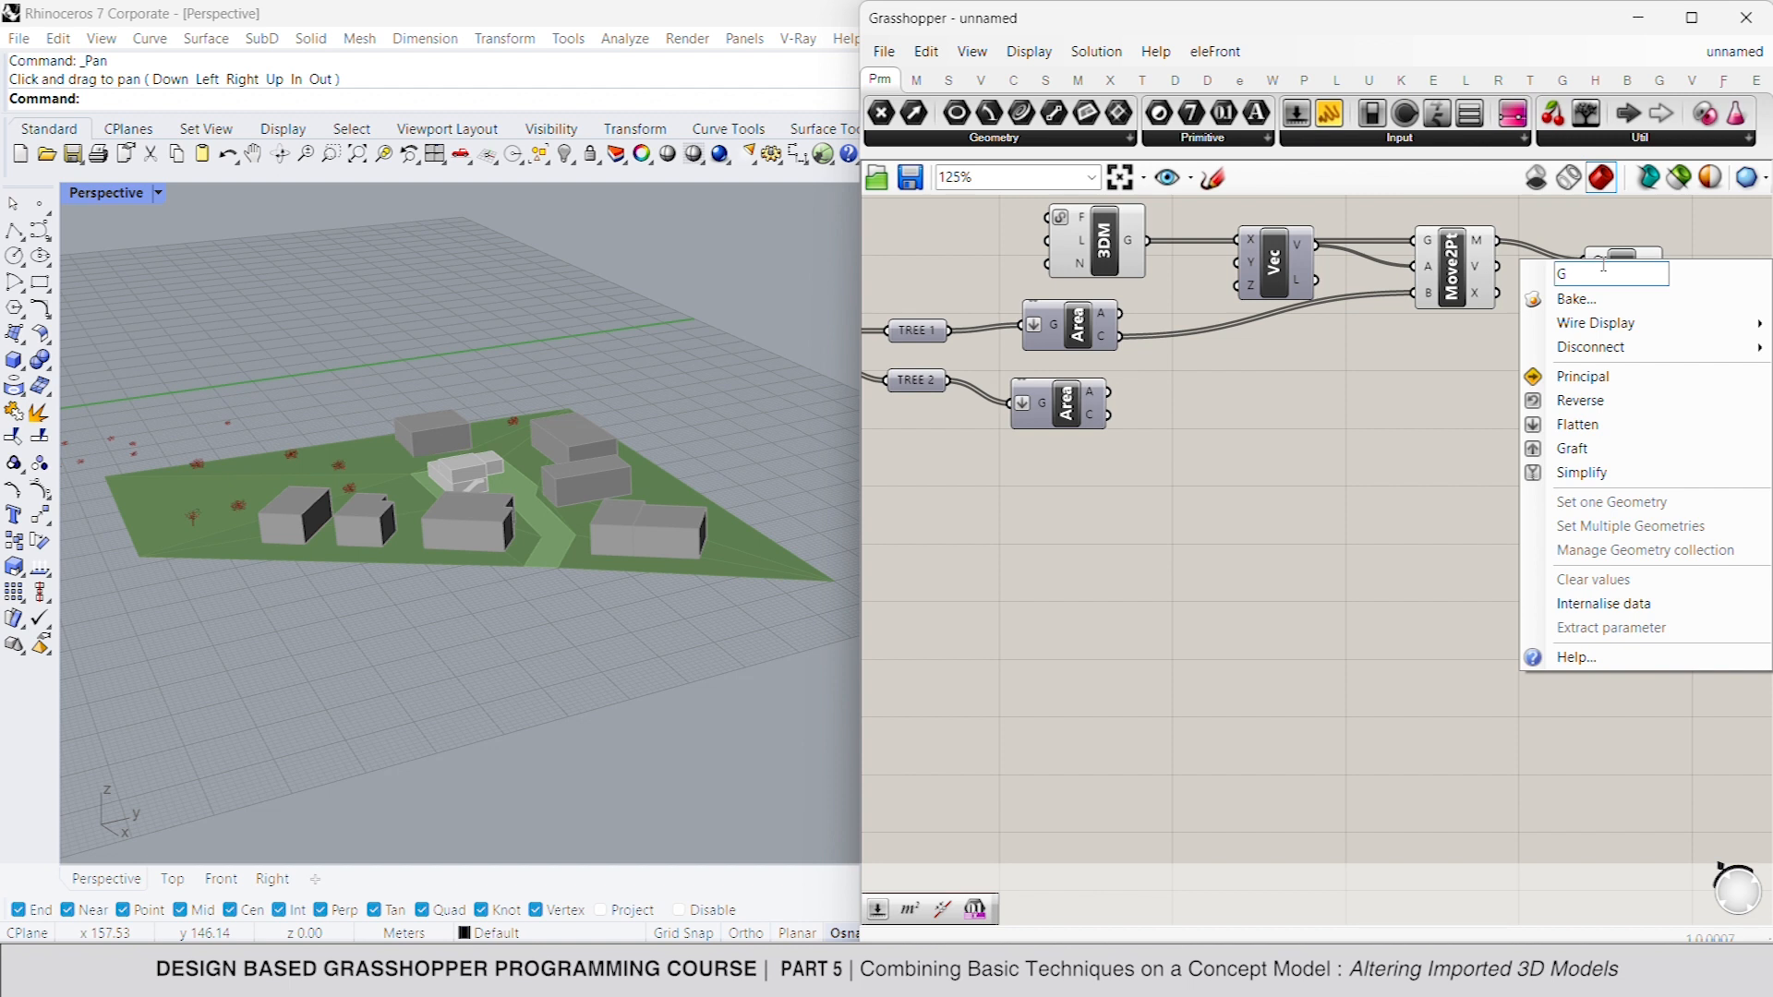
pyautogui.click(1601, 434)
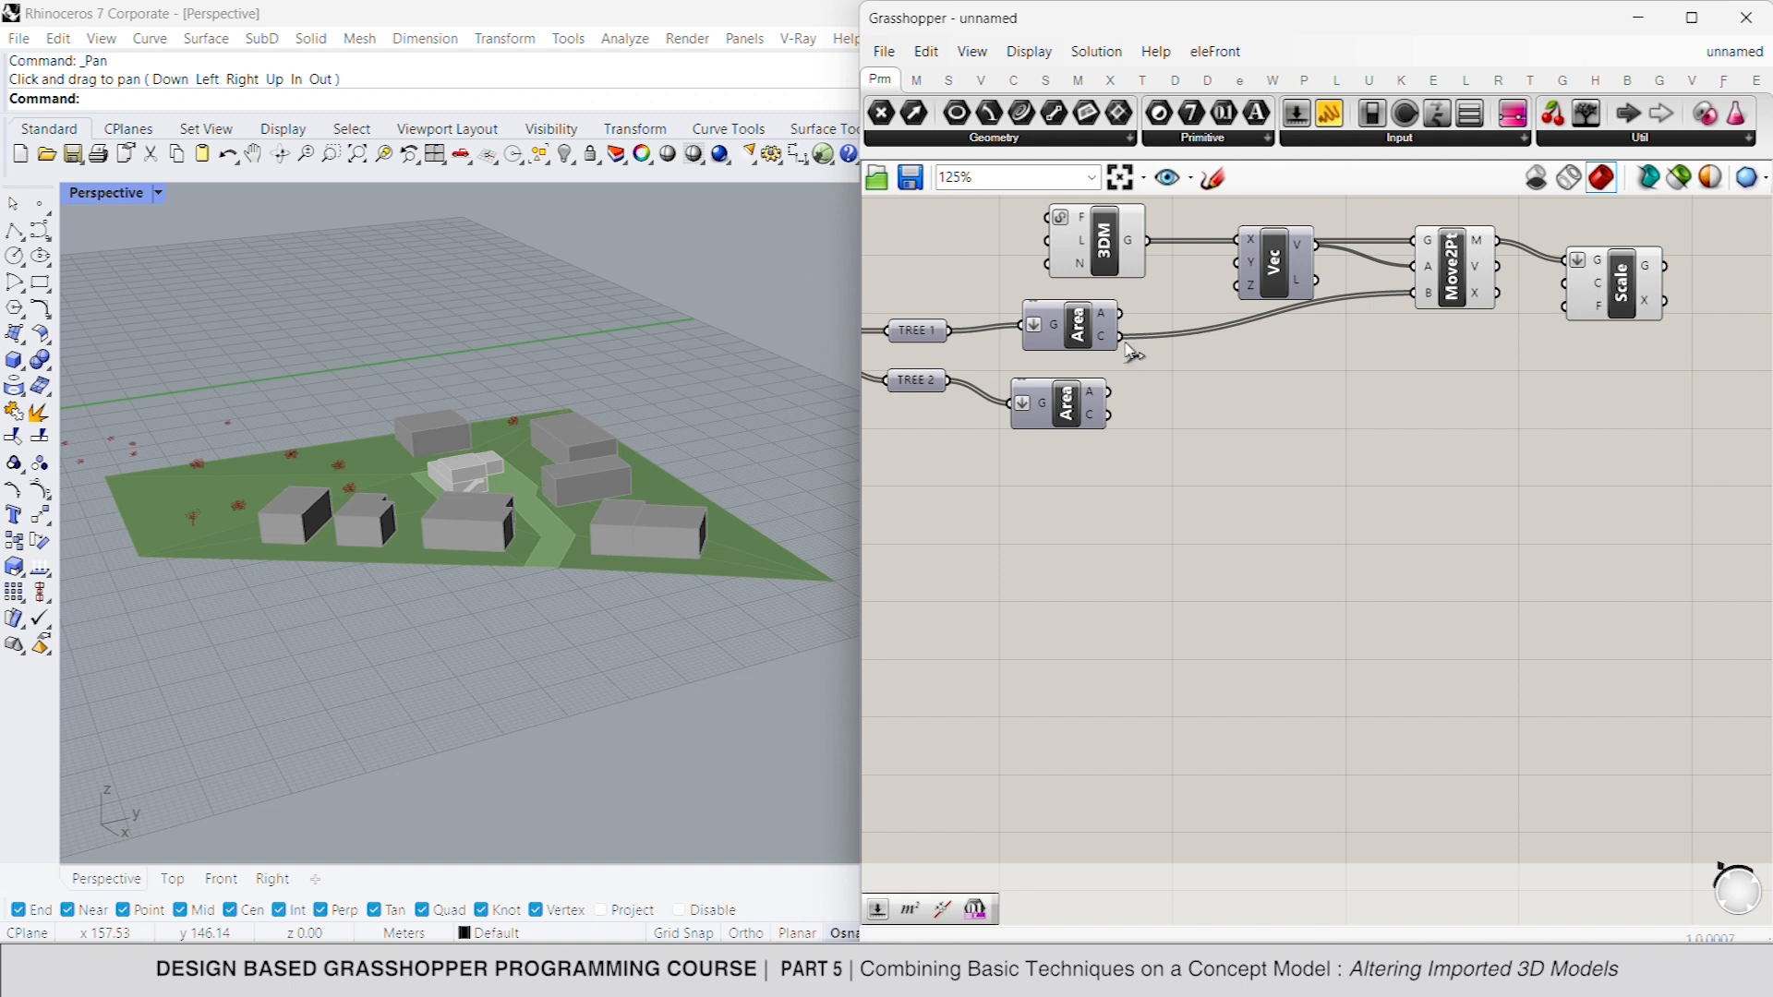
pyautogui.moveTo(1121, 336); pyautogui.dragTo(1682, 305)
pyautogui.click(1625, 300)
pyautogui.moveTo(1461, 283); pyautogui.dragTo(1468, 283)
# - Add a Construct Domain component below the Move To Point component
pyautogui.doubleClick(1443, 341)
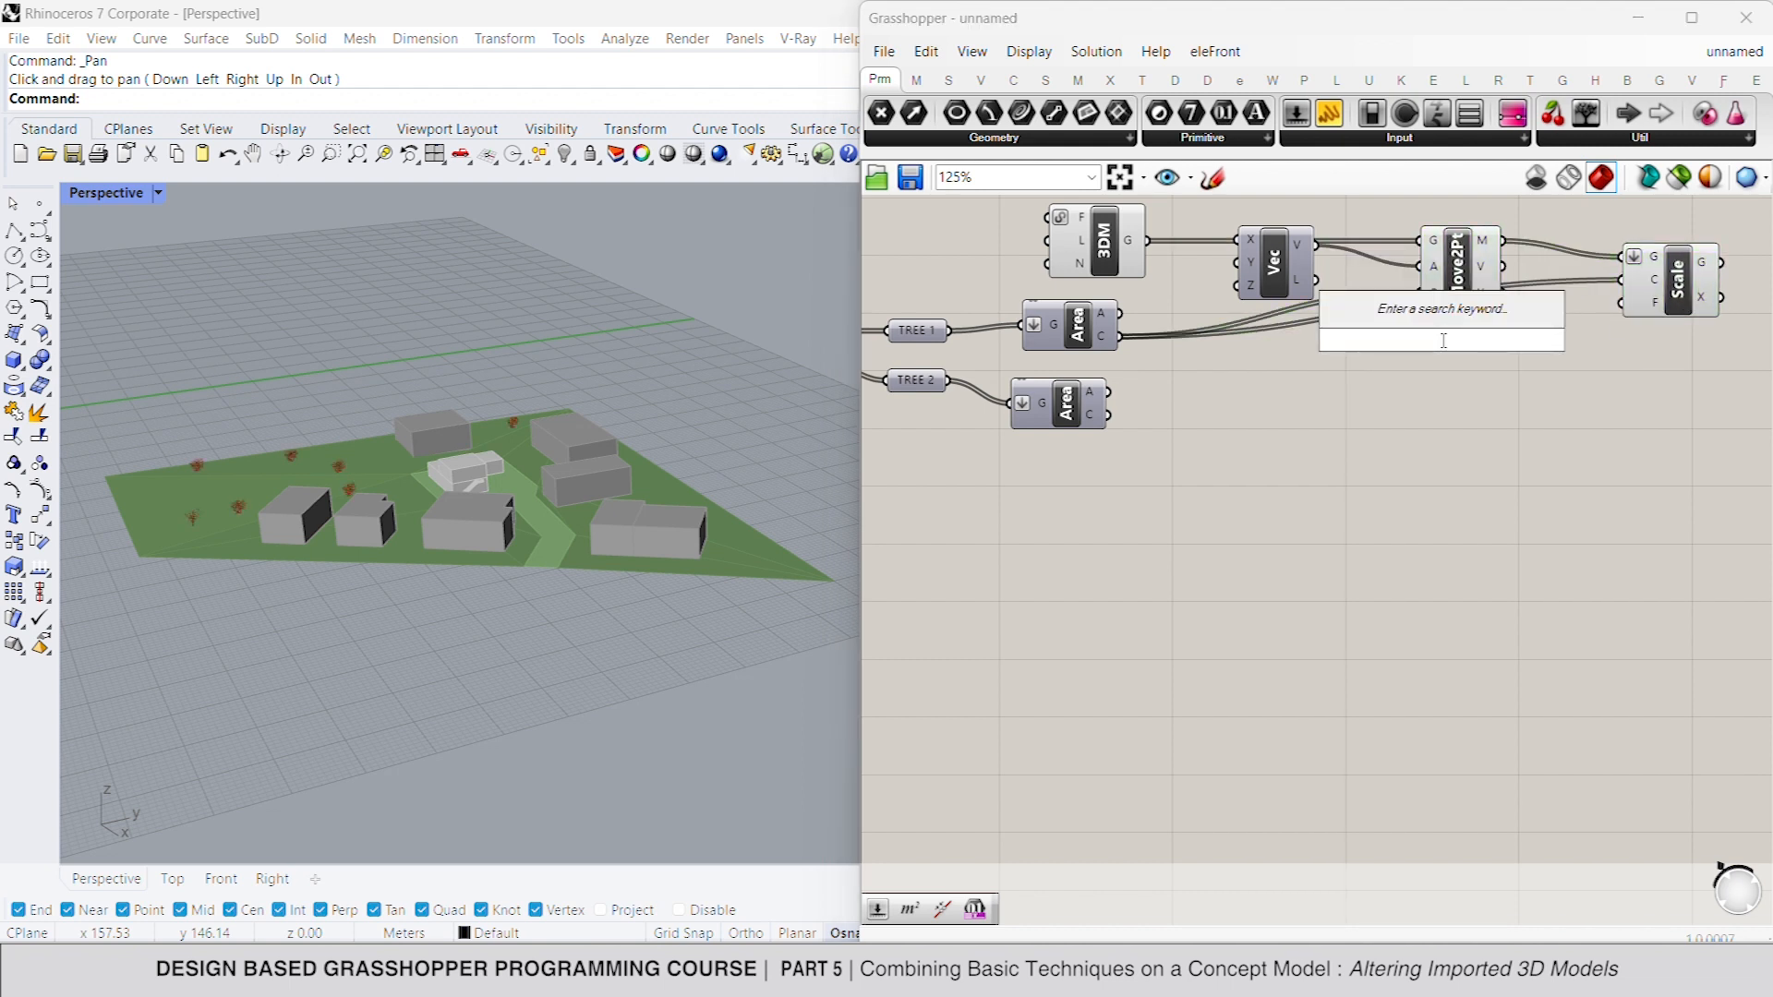
pyautogui.write('const')
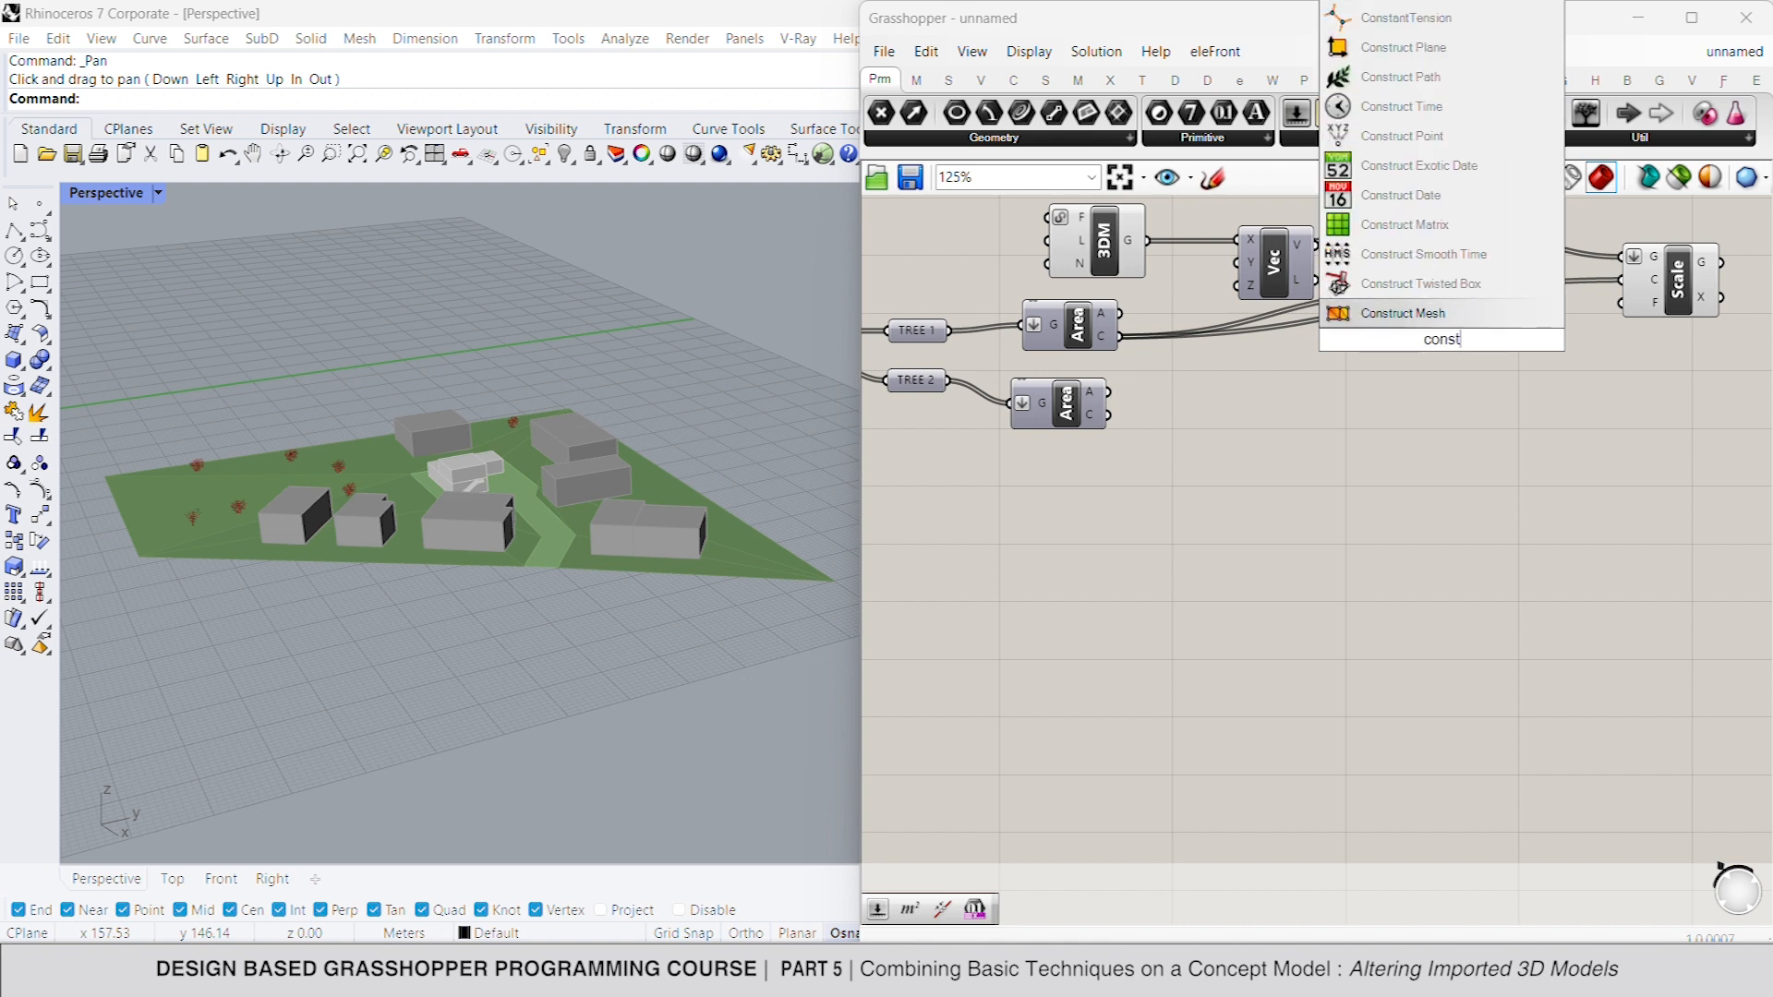
pyautogui.write('ruct domain')
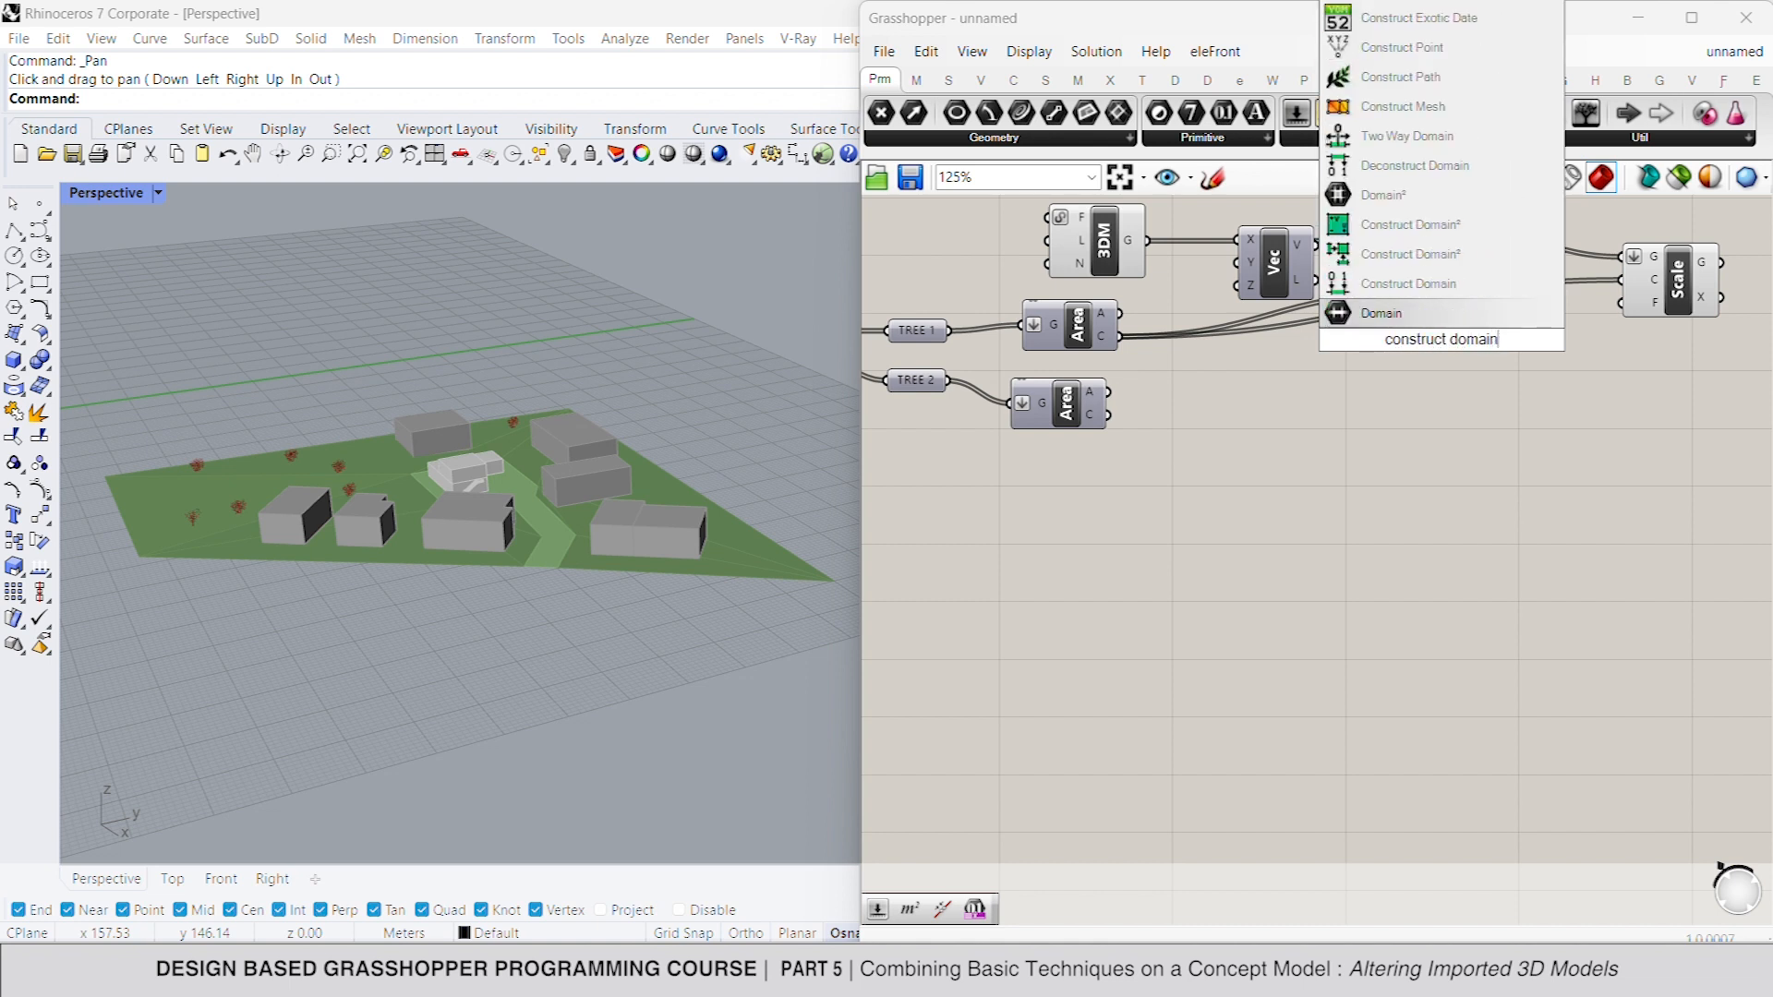
pyautogui.click(1411, 284)
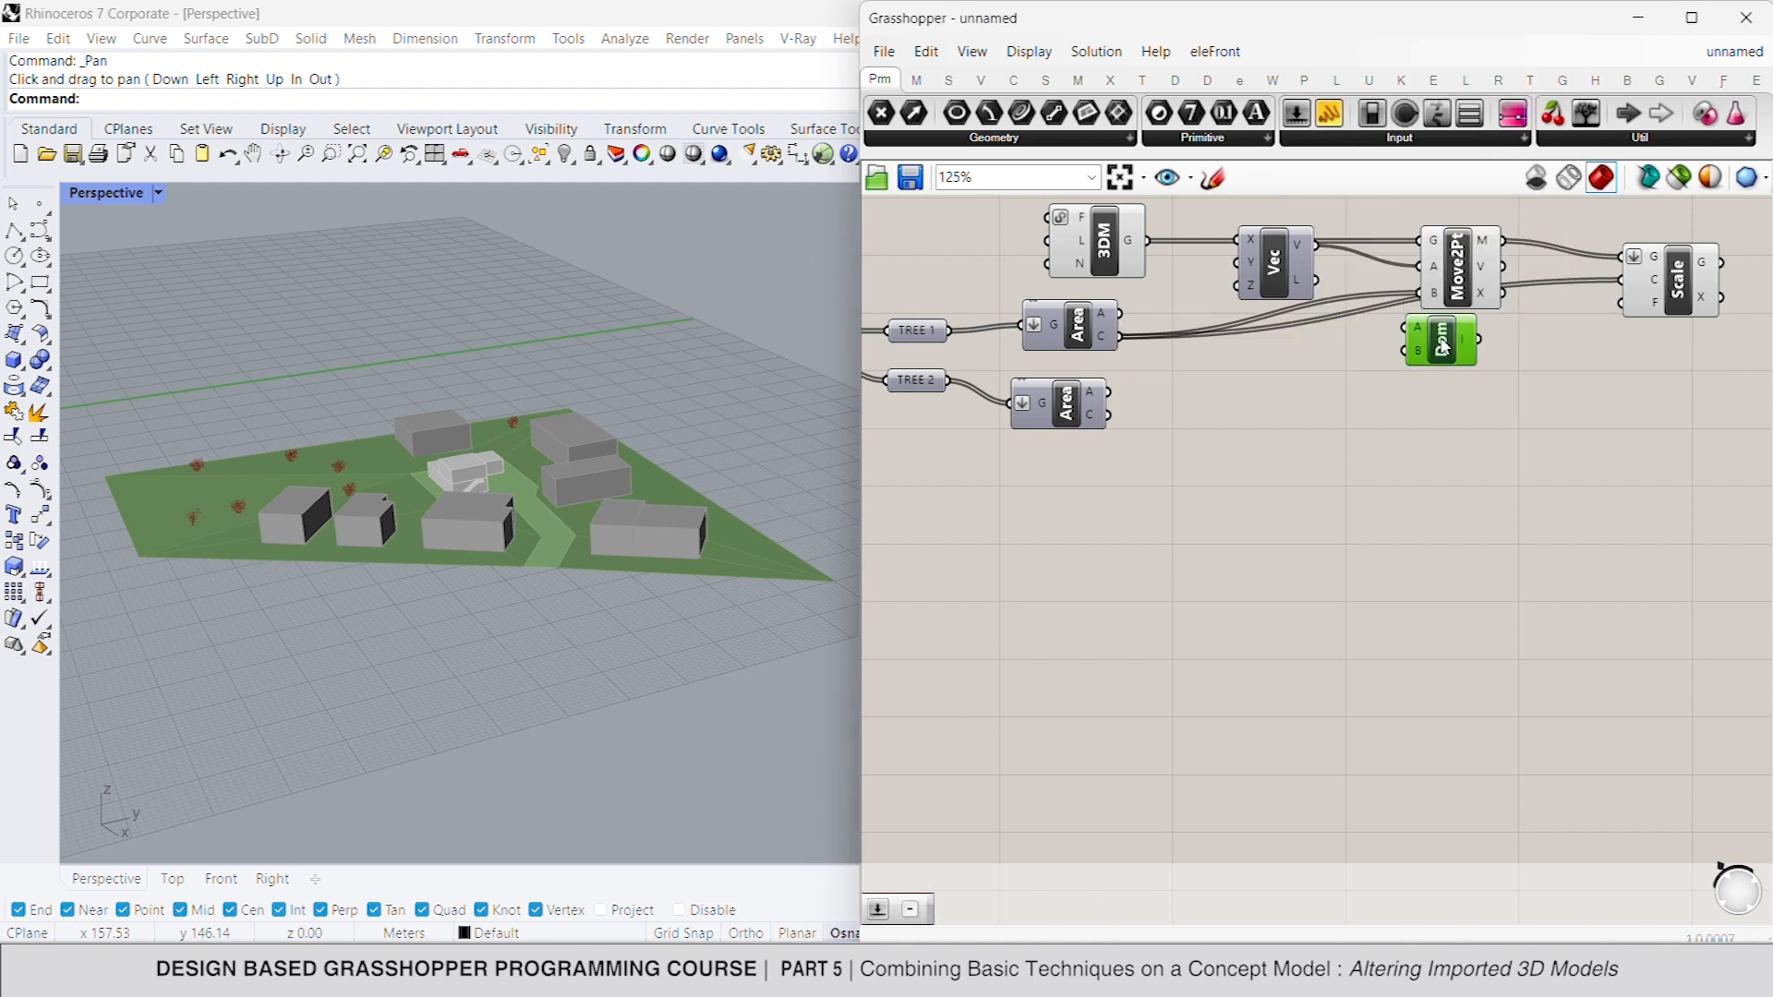
# - Connect number sliders set to 1.1 for the domain start and 3.4 for the domain end
pyautogui.doubleClick(1264, 363)
pyautogui.write('1.1')
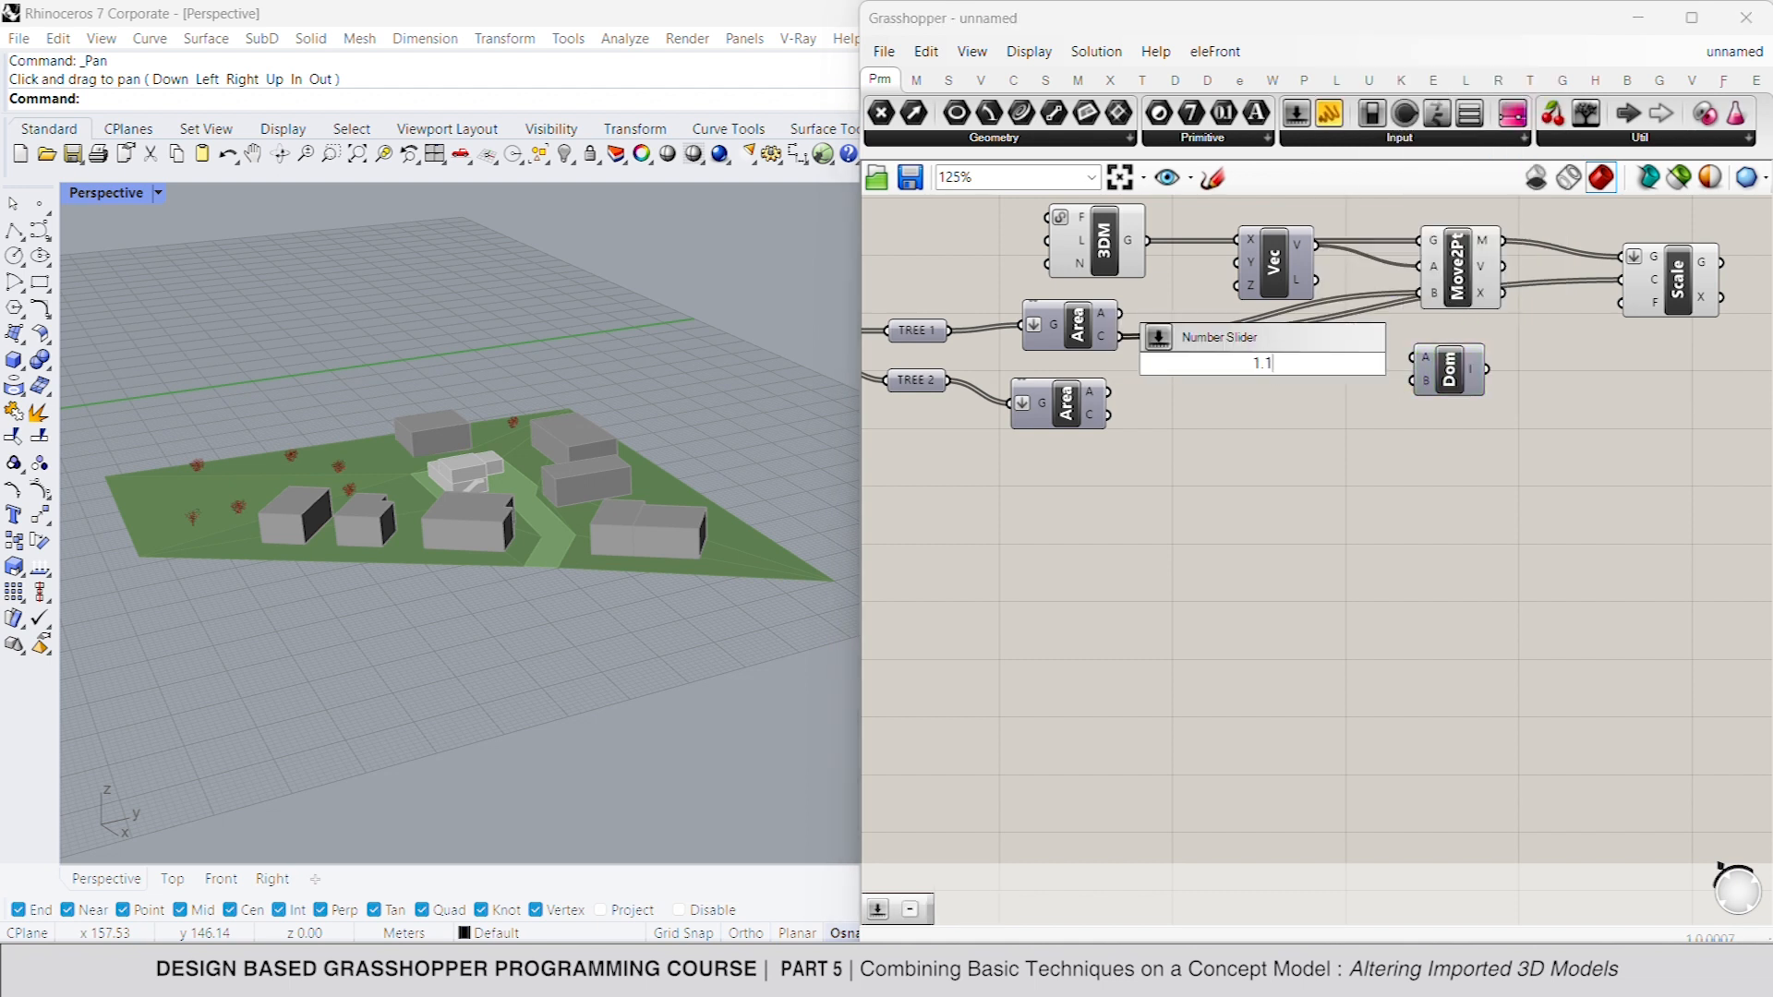
pyautogui.press('Return')
pyautogui.doubleClick(1238, 391)
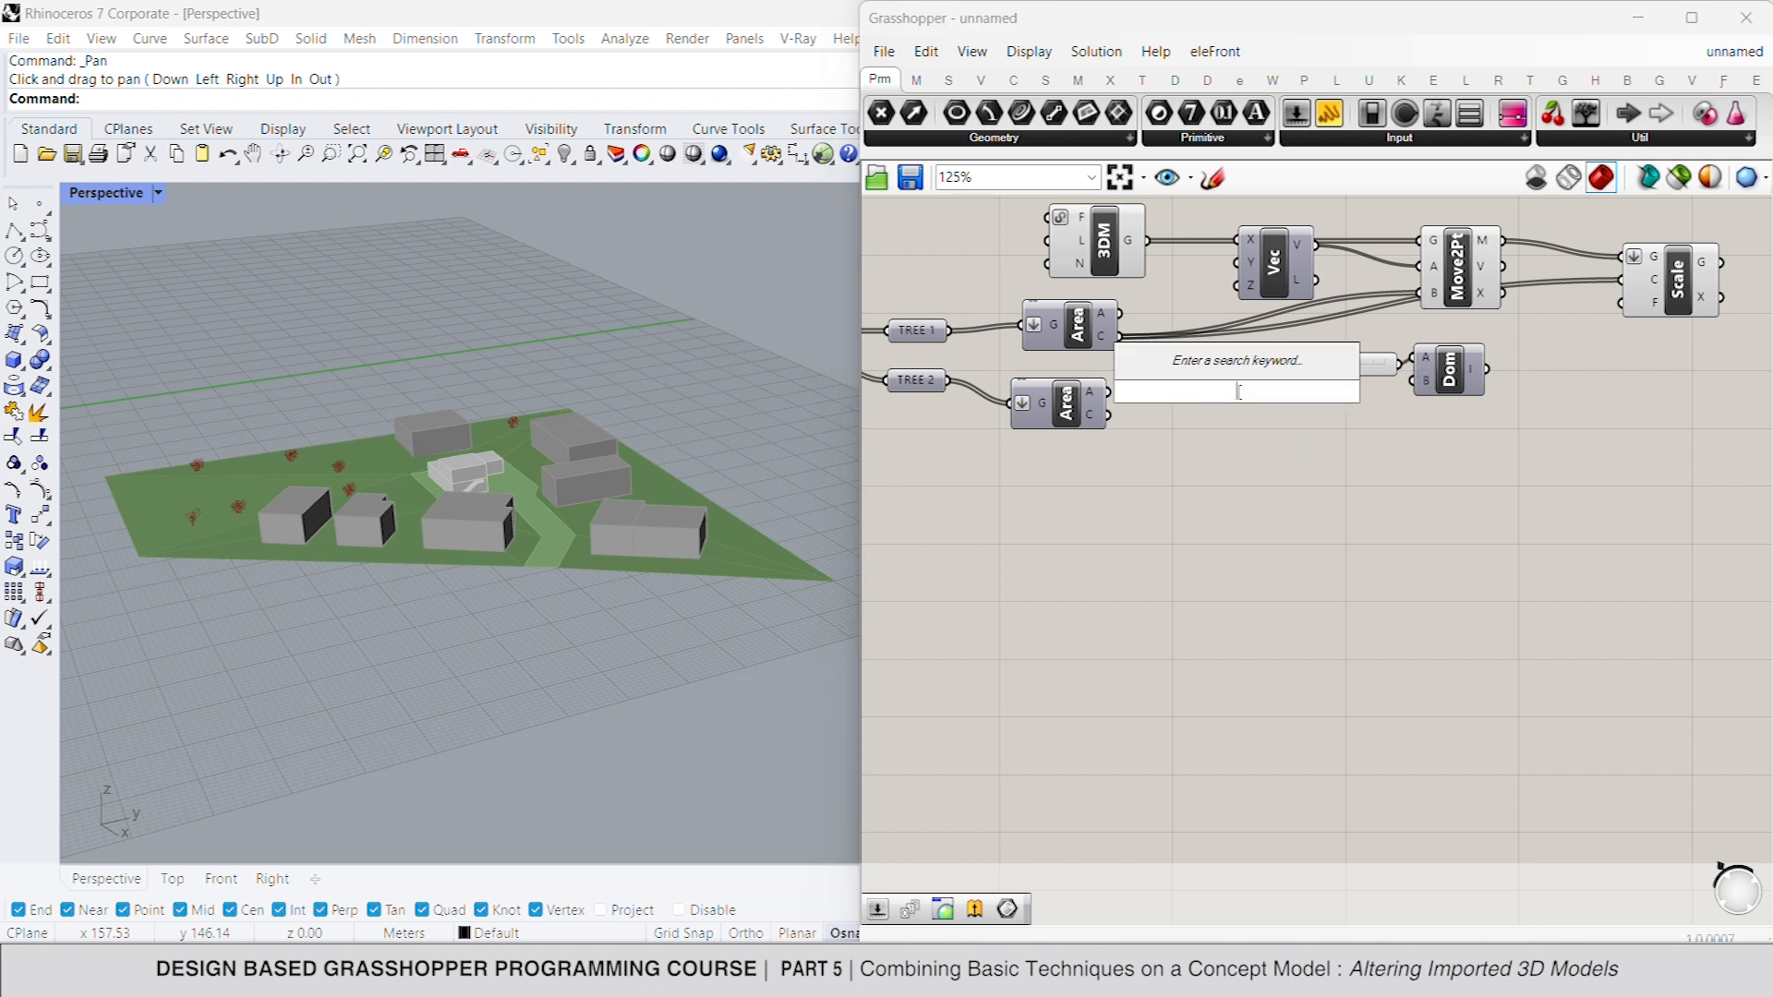
pyautogui.write('3.4')
pyautogui.press('Return')
pyautogui.moveTo(1414, 380); pyautogui.dragTo(1319, 393)
pyautogui.click(1506, 393)
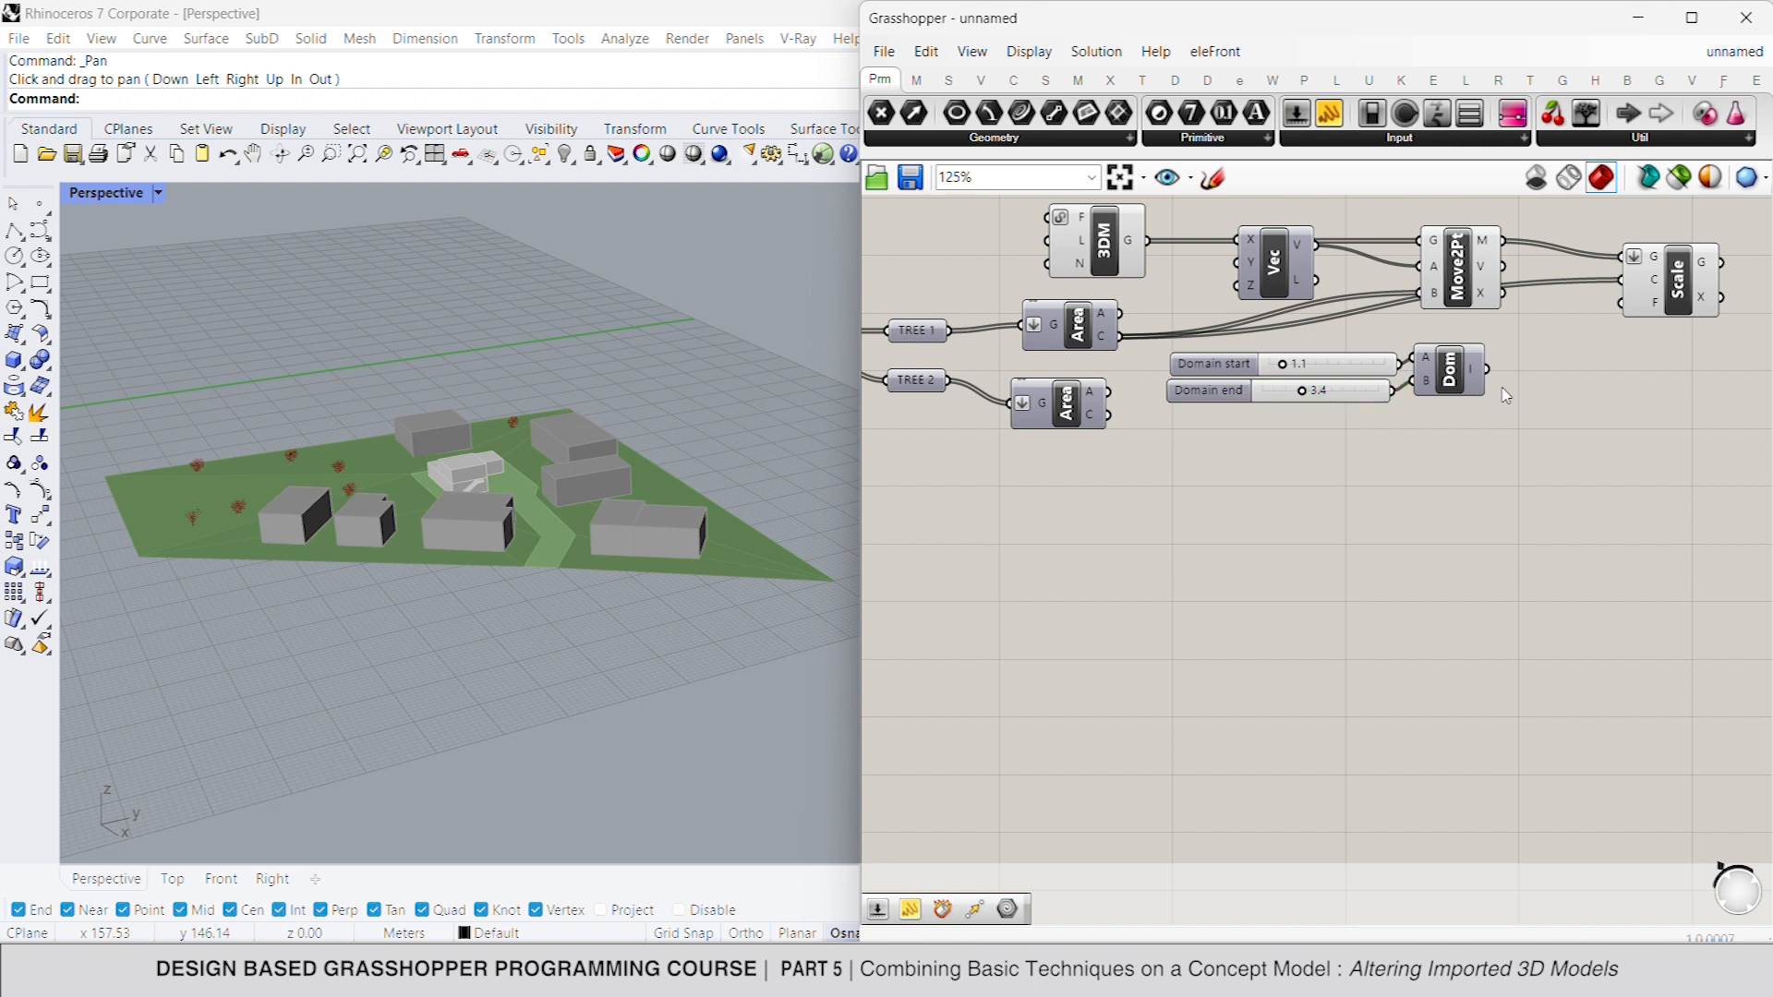
# - Add a Random component and connect the constructed domain to its R input
pyautogui.doubleClick(1583, 388)
pyautogui.write('random')
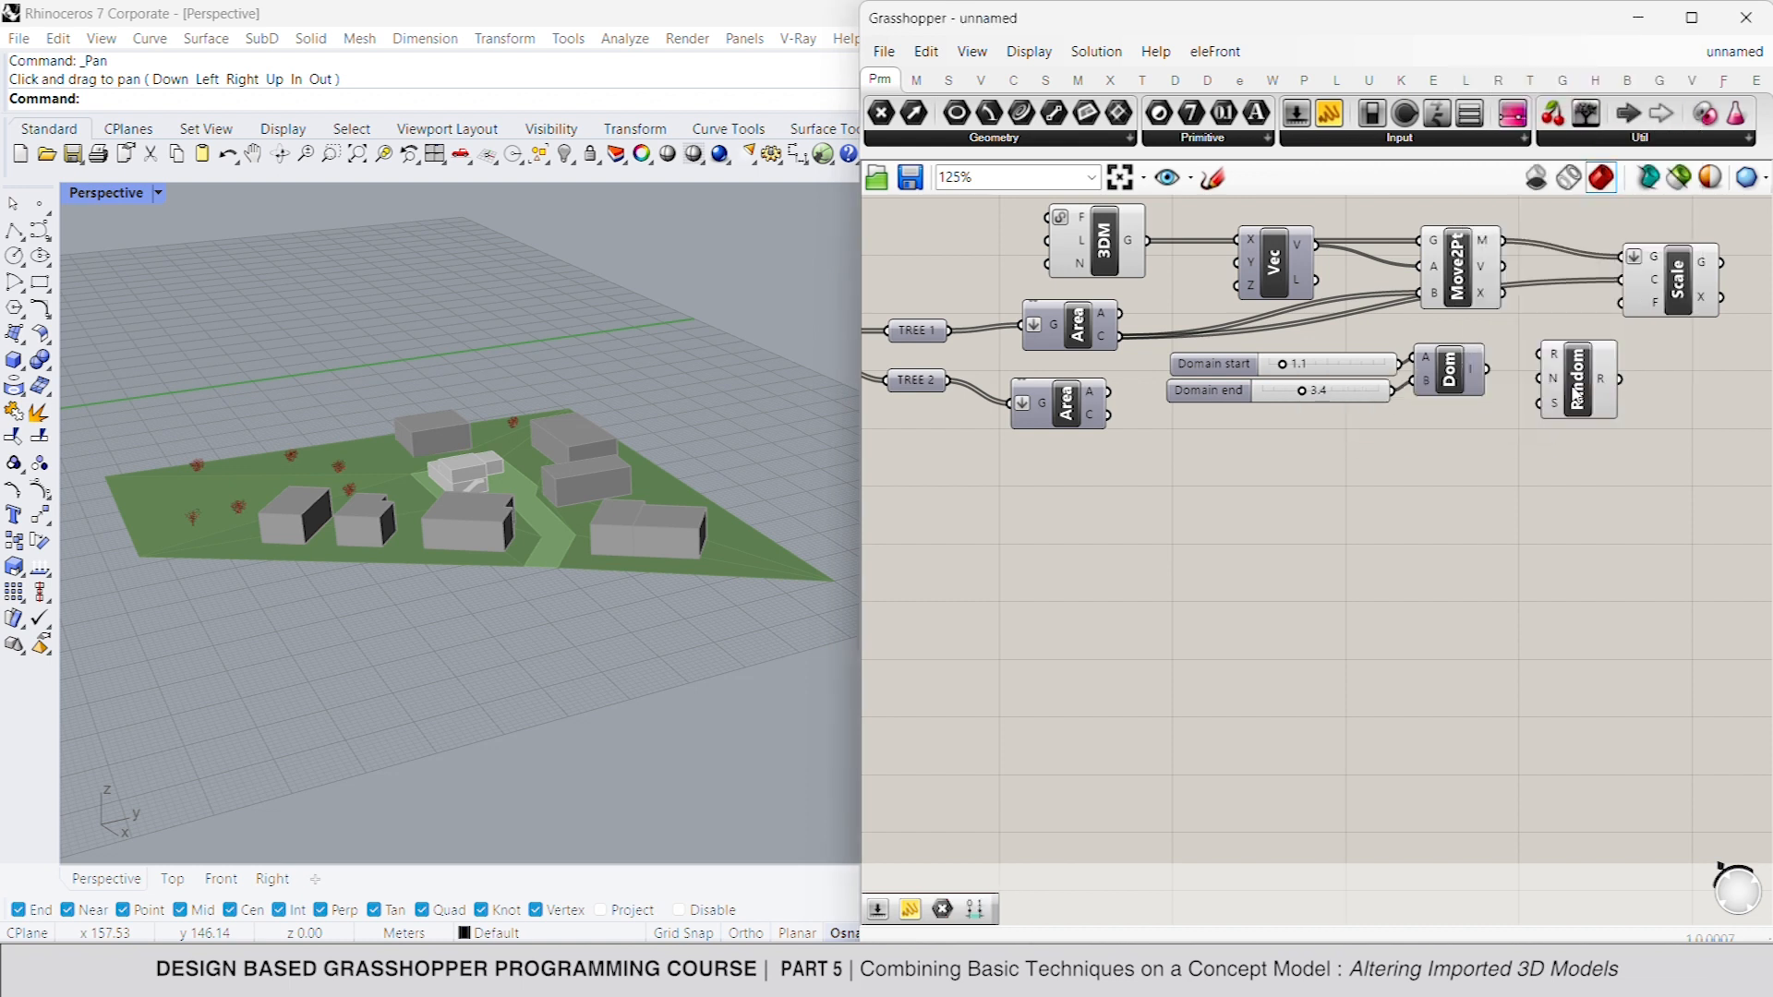
pyautogui.press('Return')
pyautogui.moveTo(1603, 375); pyautogui.dragTo(1488, 369)
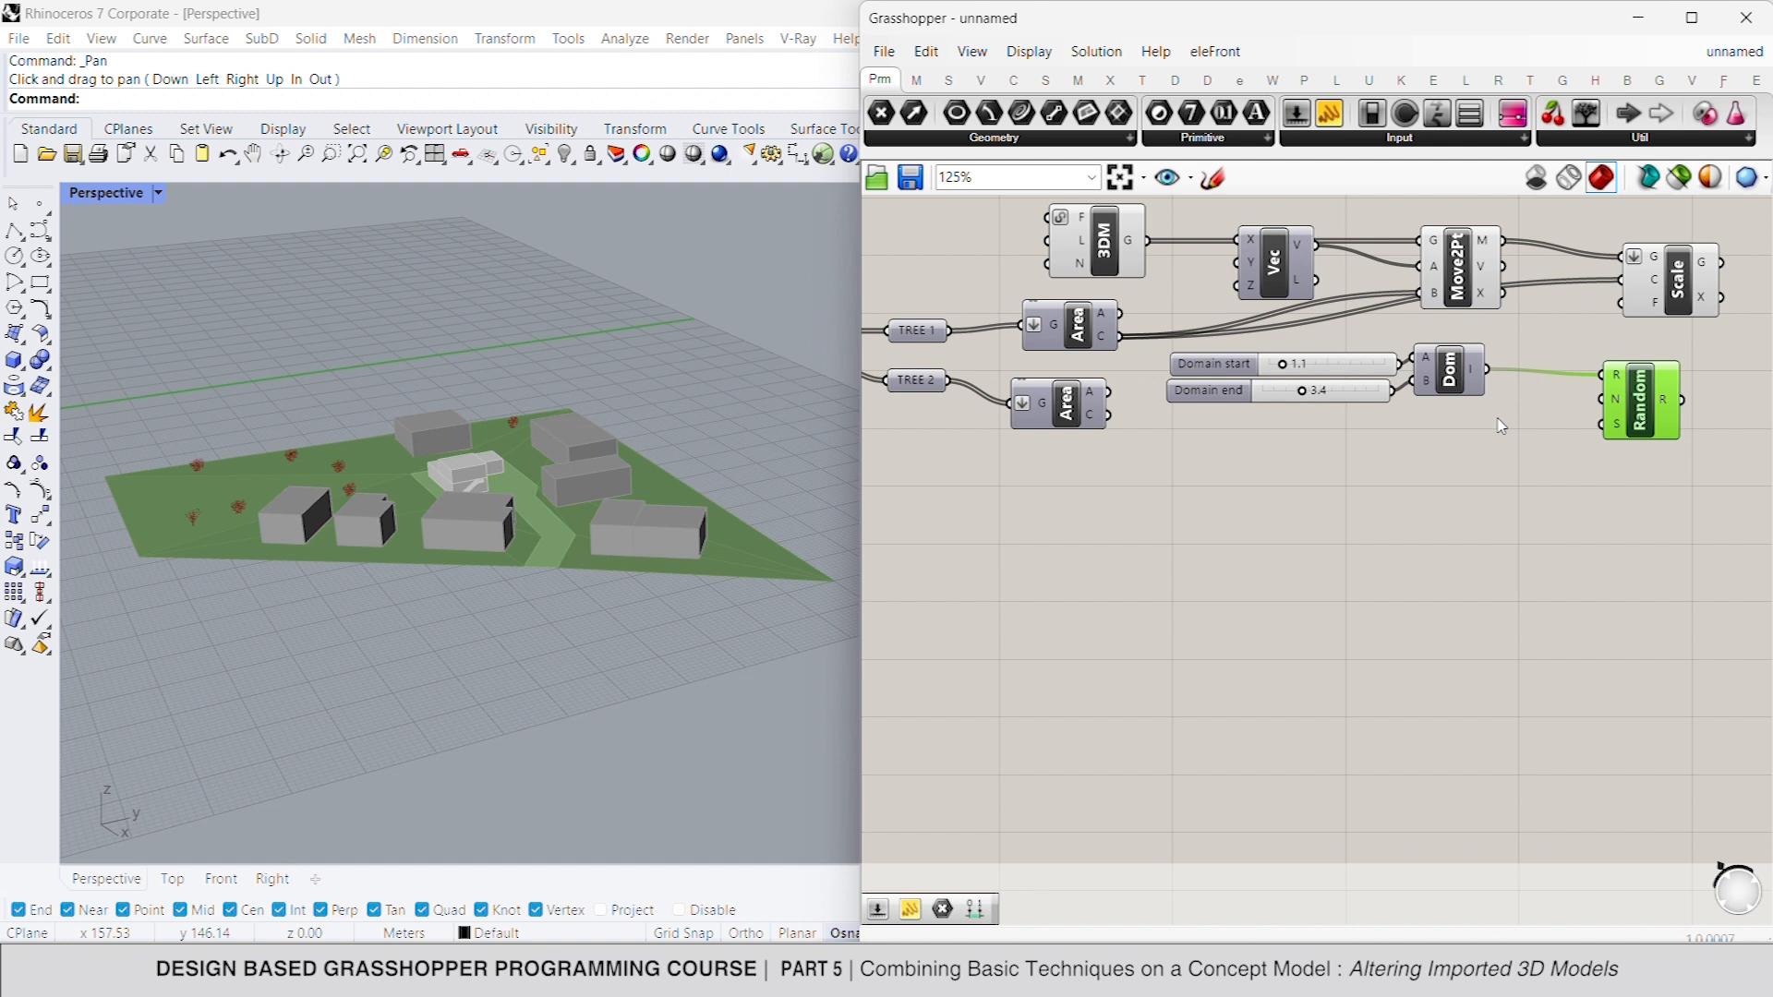
# - Add a List Length component for the Move To Point geometry and connect its result to the Random component's N input
pyautogui.doubleClick(1500, 423)
pyautogui.write('l')
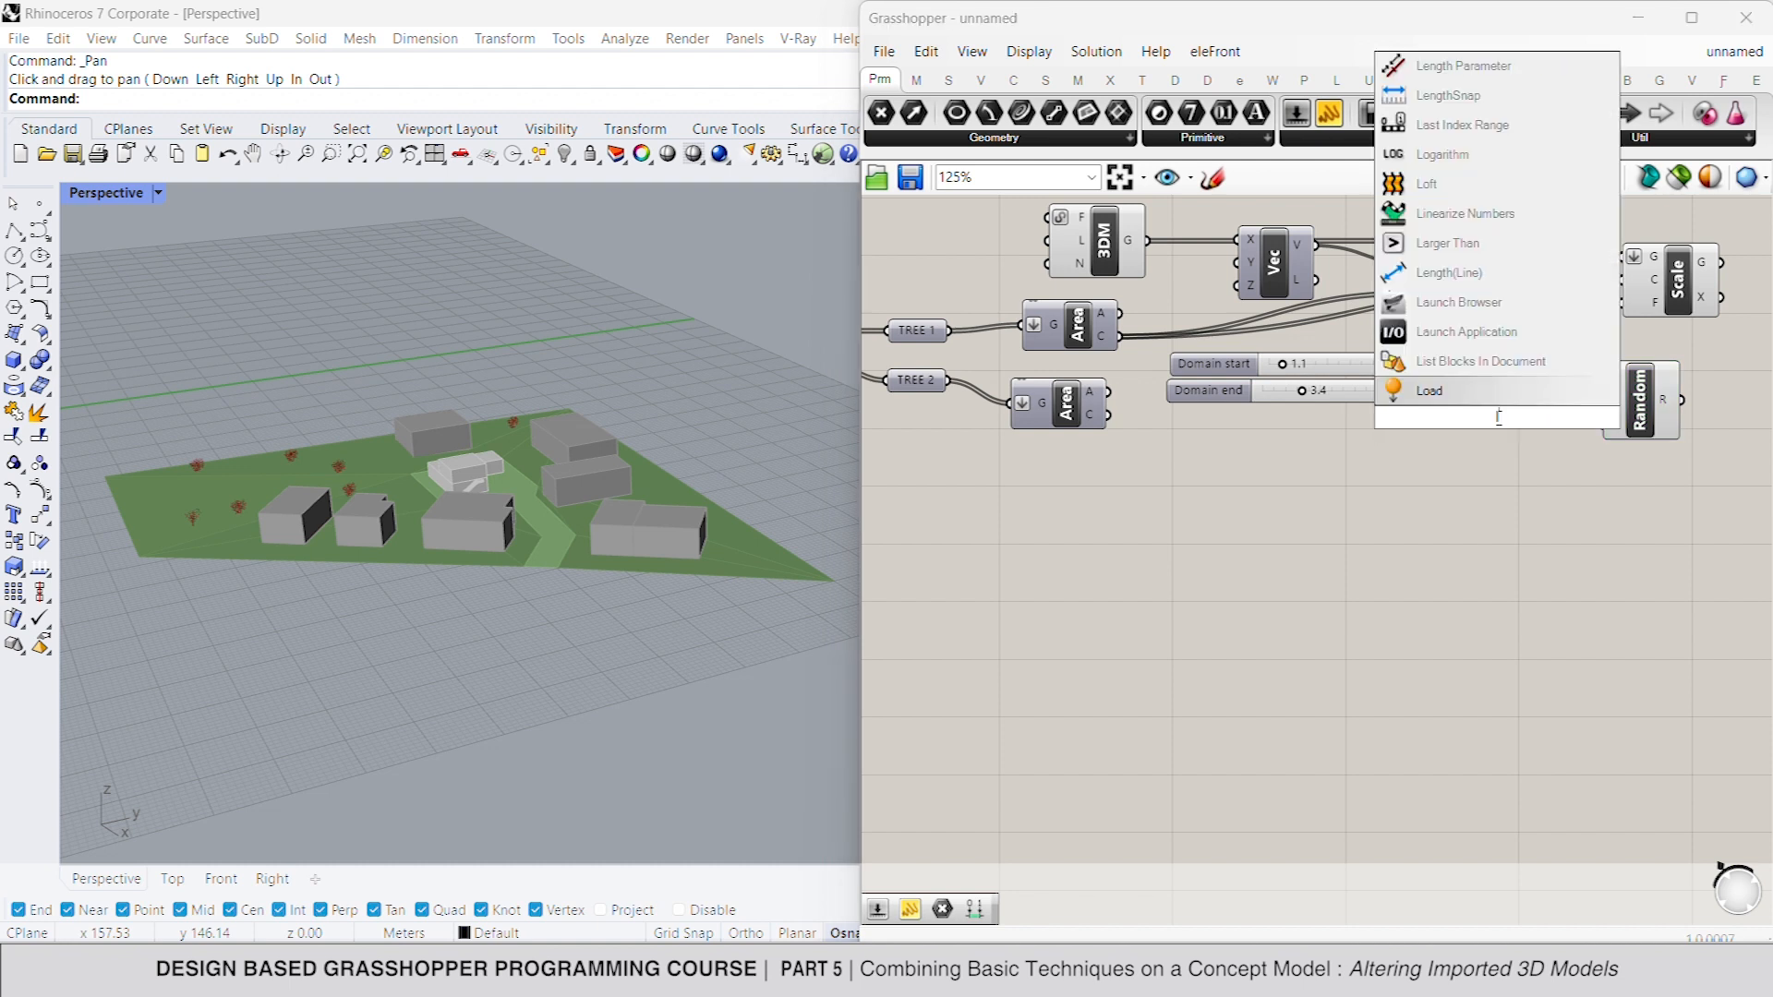
pyautogui.write('ist le')
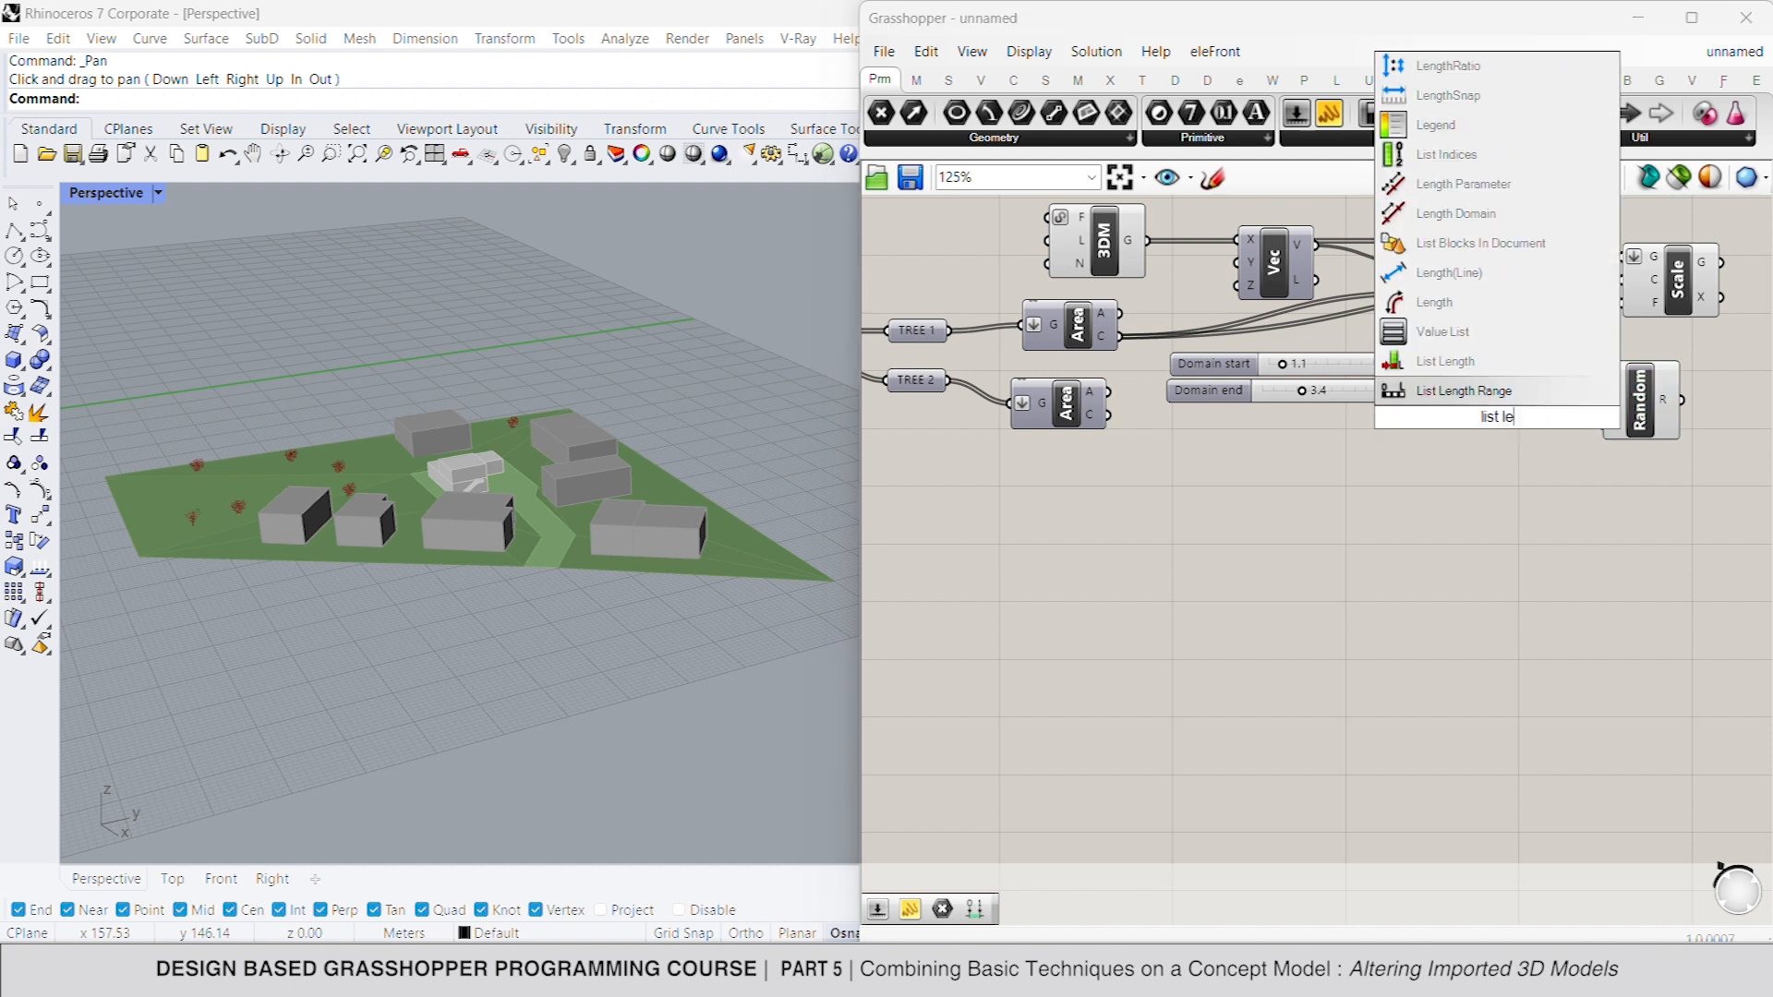
pyautogui.click(1450, 361)
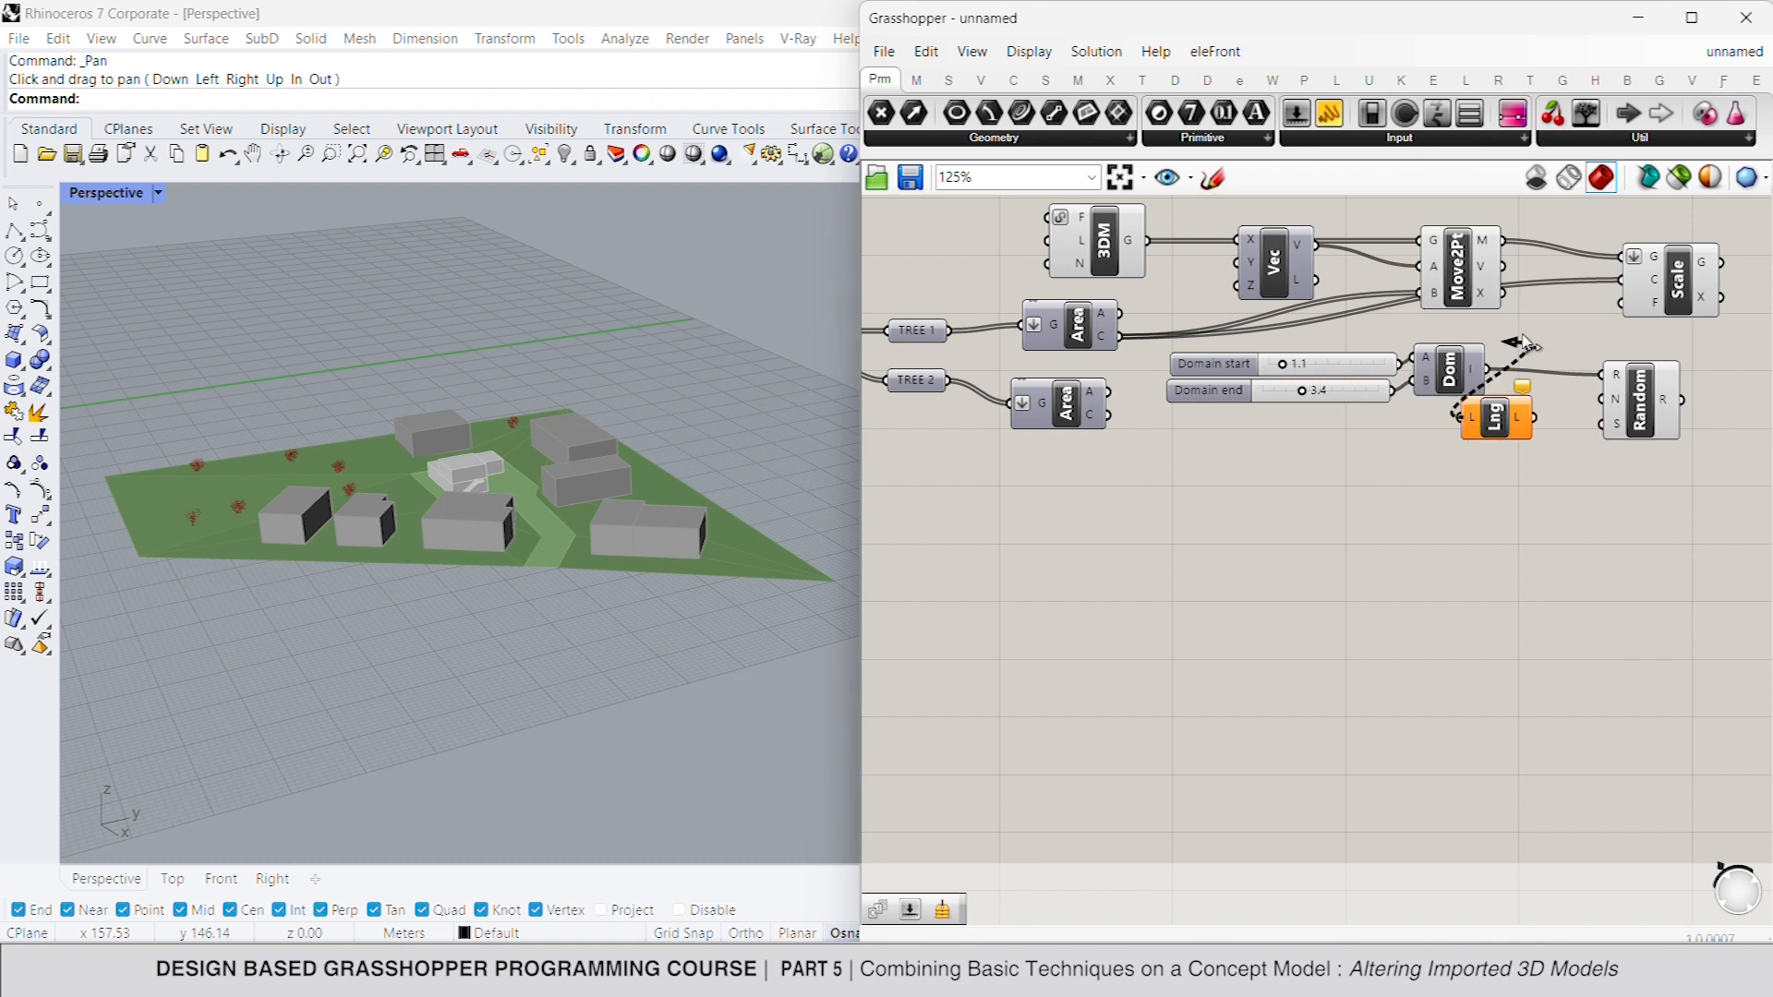
pyautogui.moveTo(1488, 237); pyautogui.dragTo(1489, 238)
pyautogui.moveTo(1493, 412); pyautogui.dragTo(1542, 412)
# - Connect a number slider set to 50 as the Random seed, and wire the random values to the Scale component's F input
pyautogui.doubleClick(1460, 455)
pyautogui.write('50')
pyautogui.press('Return')
pyautogui.moveTo(1623, 434); pyautogui.dragTo(1552, 452)
pyautogui.moveTo(1682, 399); pyautogui.dragTo(1612, 314)
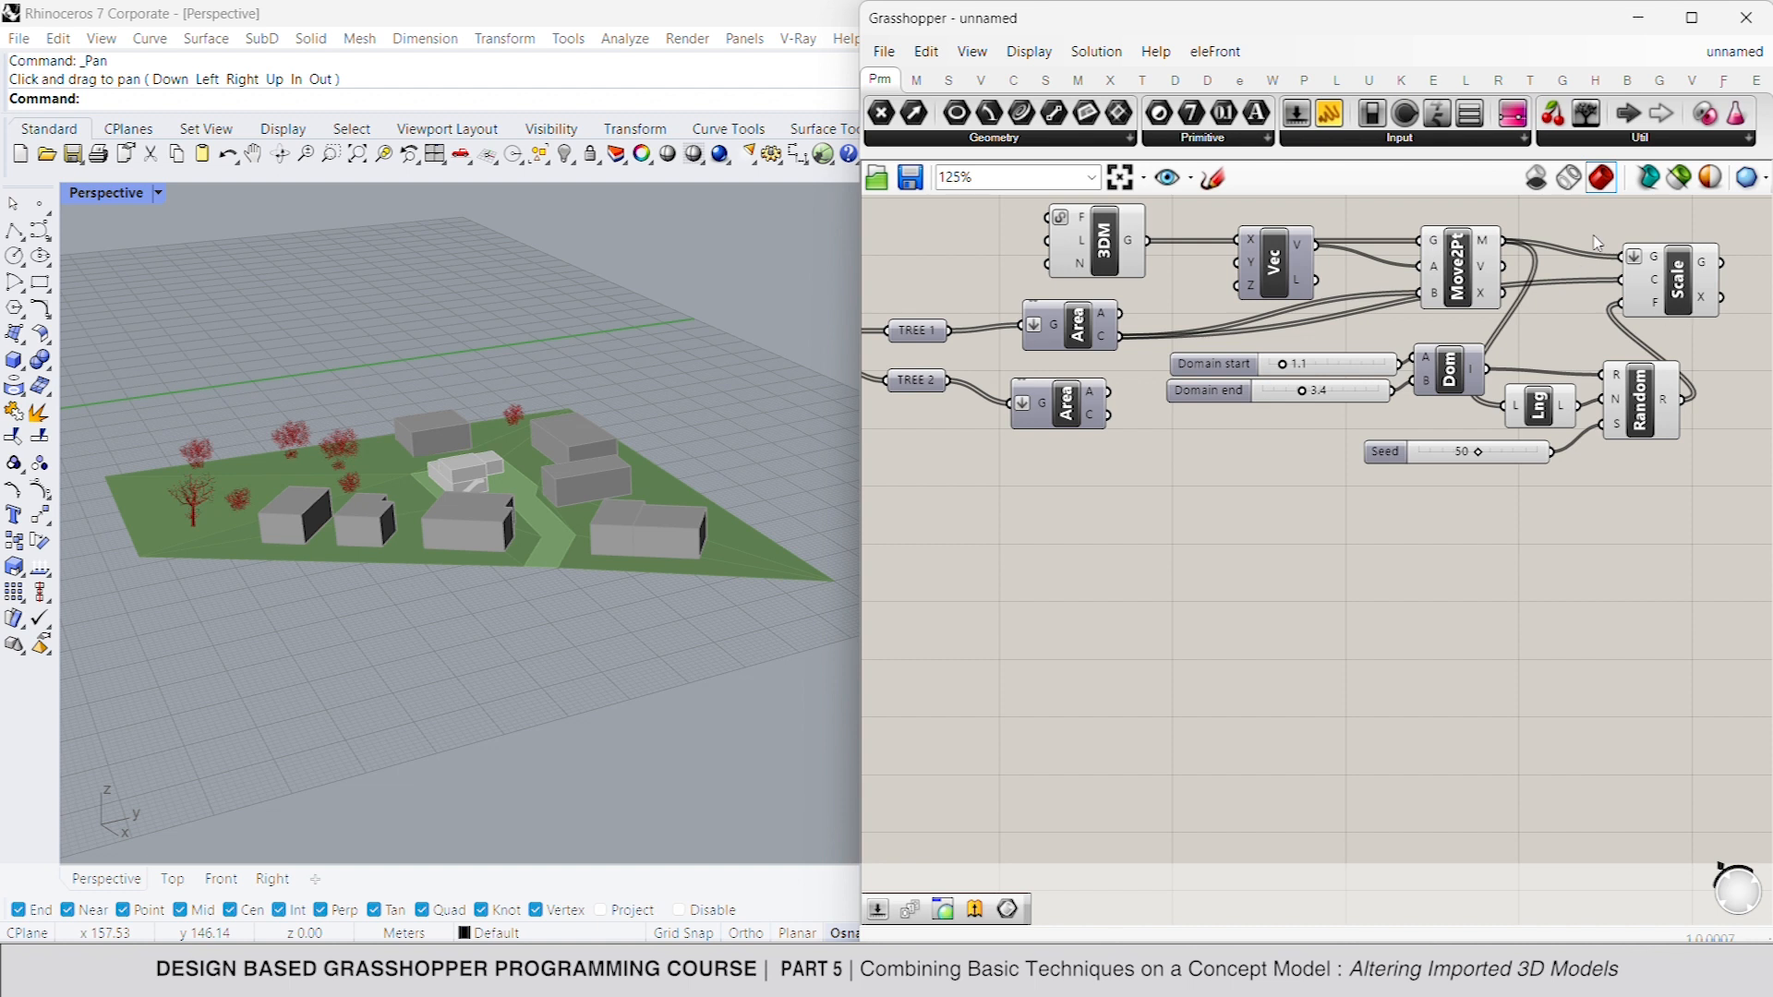
# - Graft the Move To Point component's geometry input and remove the flatten from the Scale component's geometry input
pyautogui.rightClick(1434, 243)
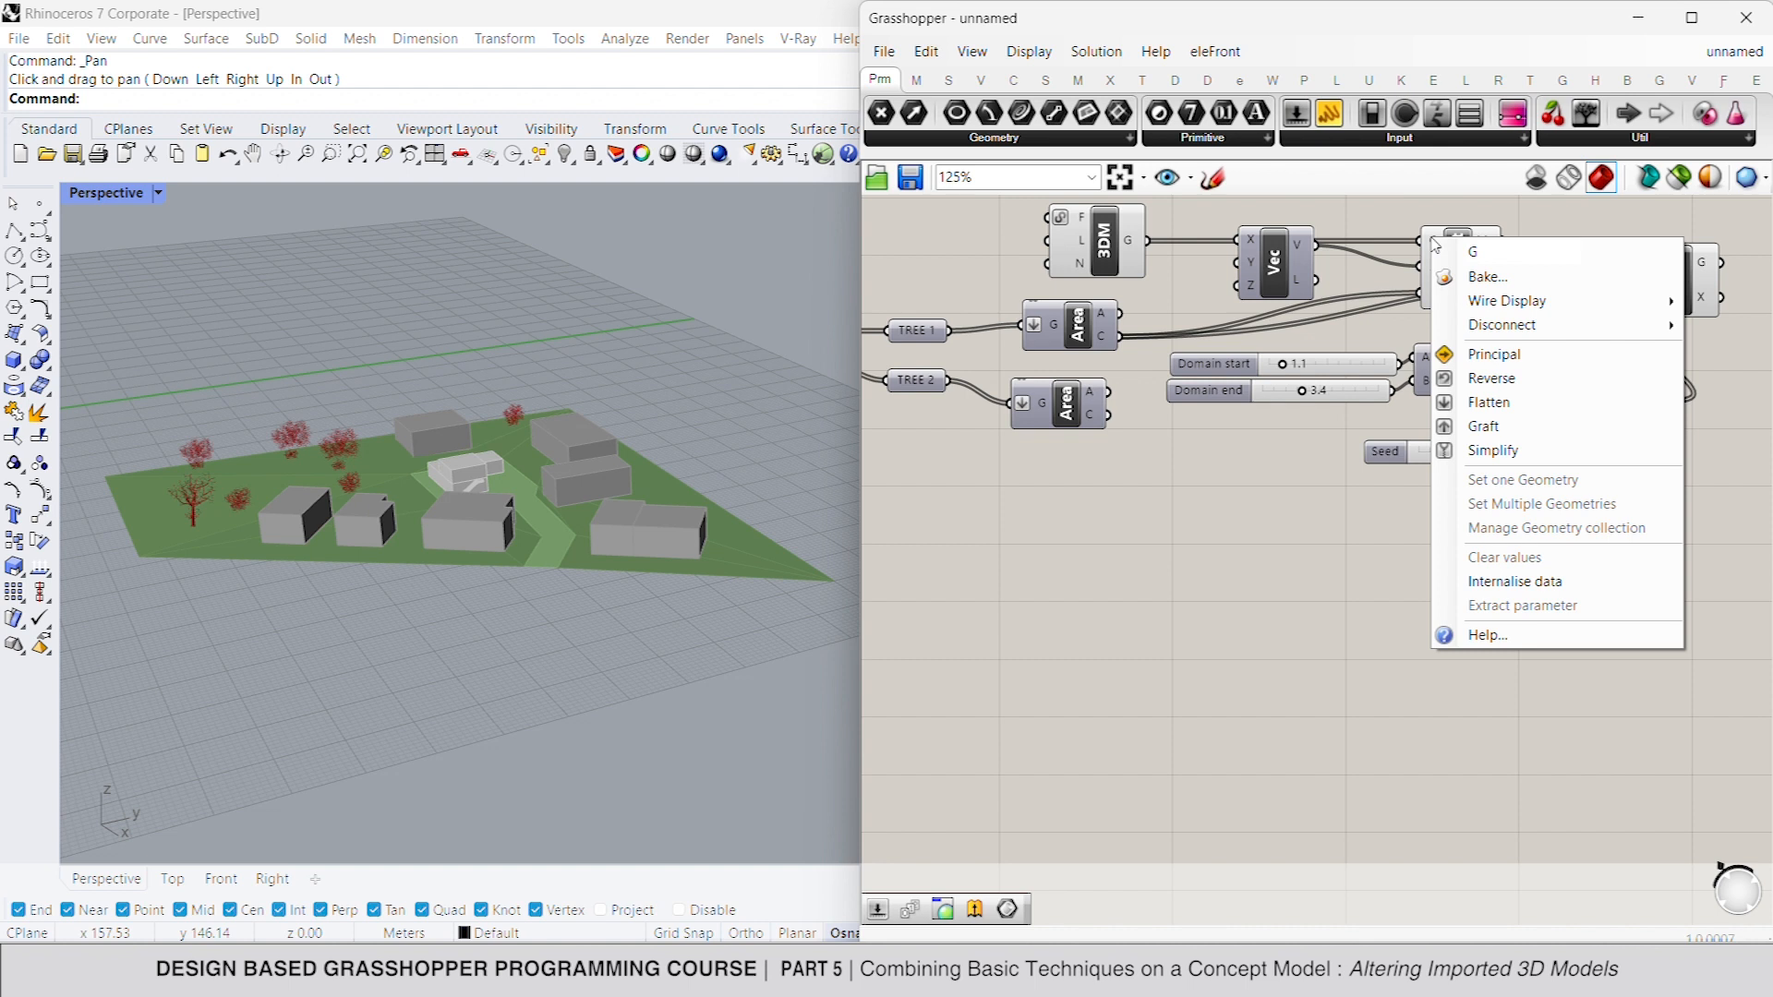
pyautogui.click(1489, 425)
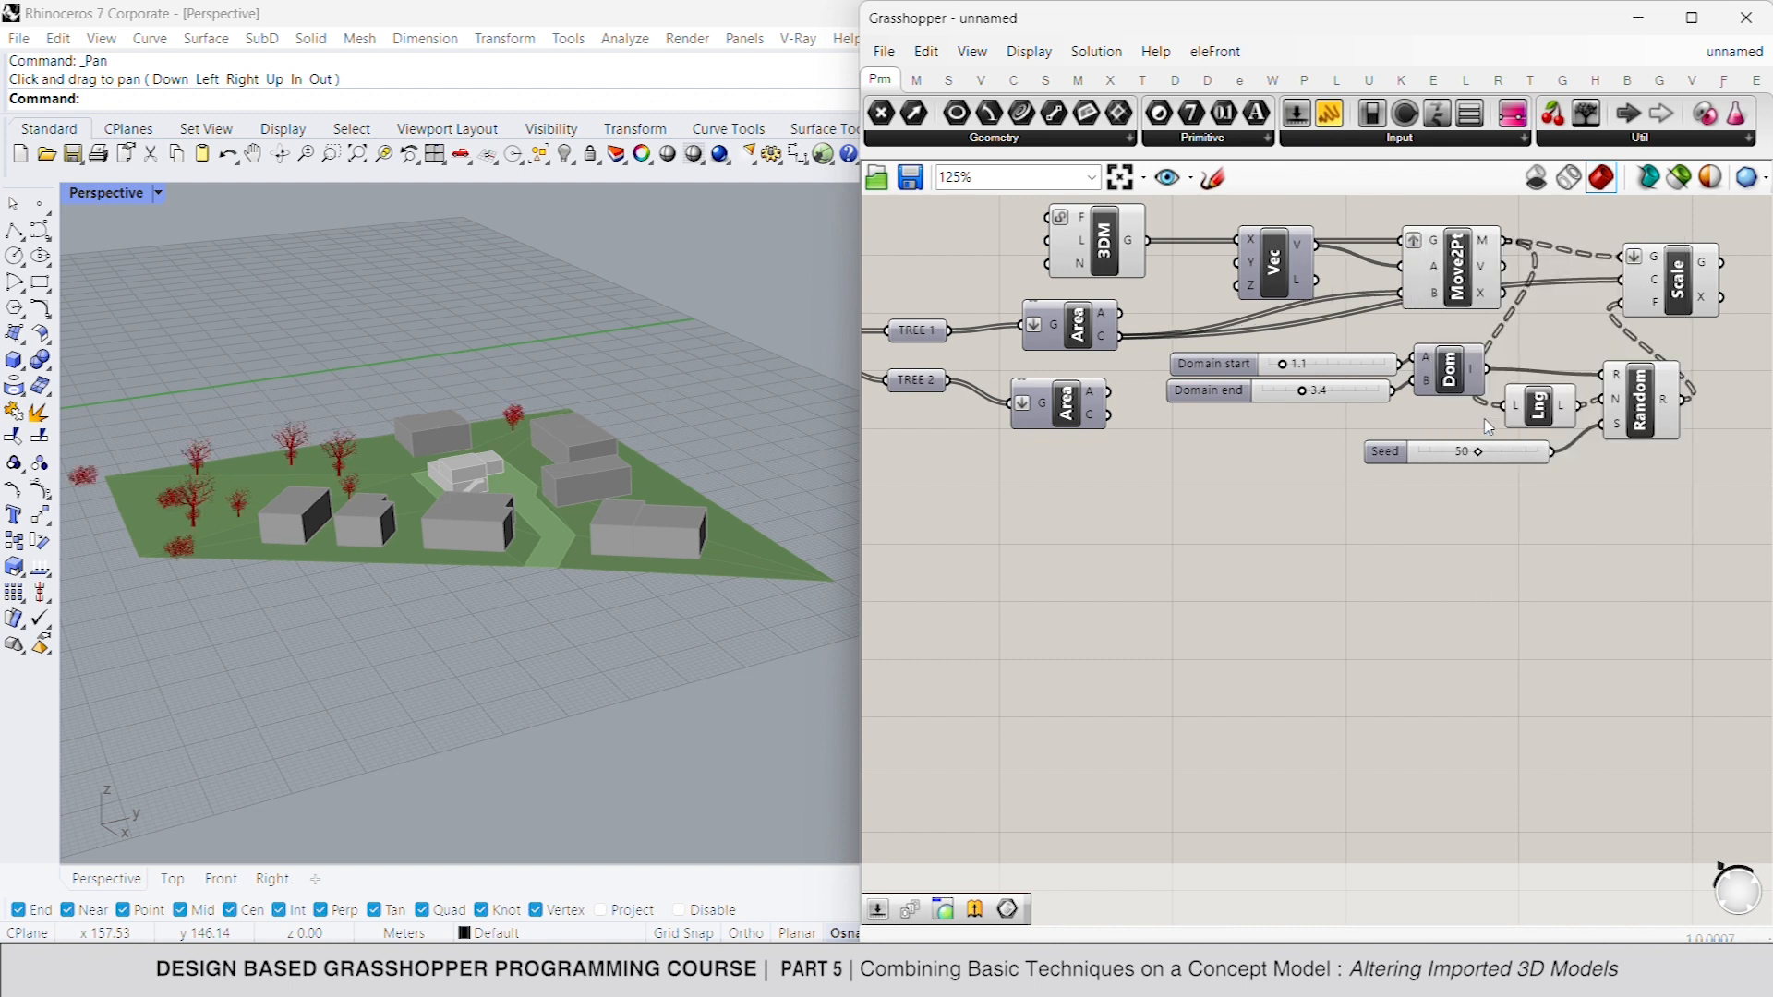
pyautogui.rightClick(1658, 261)
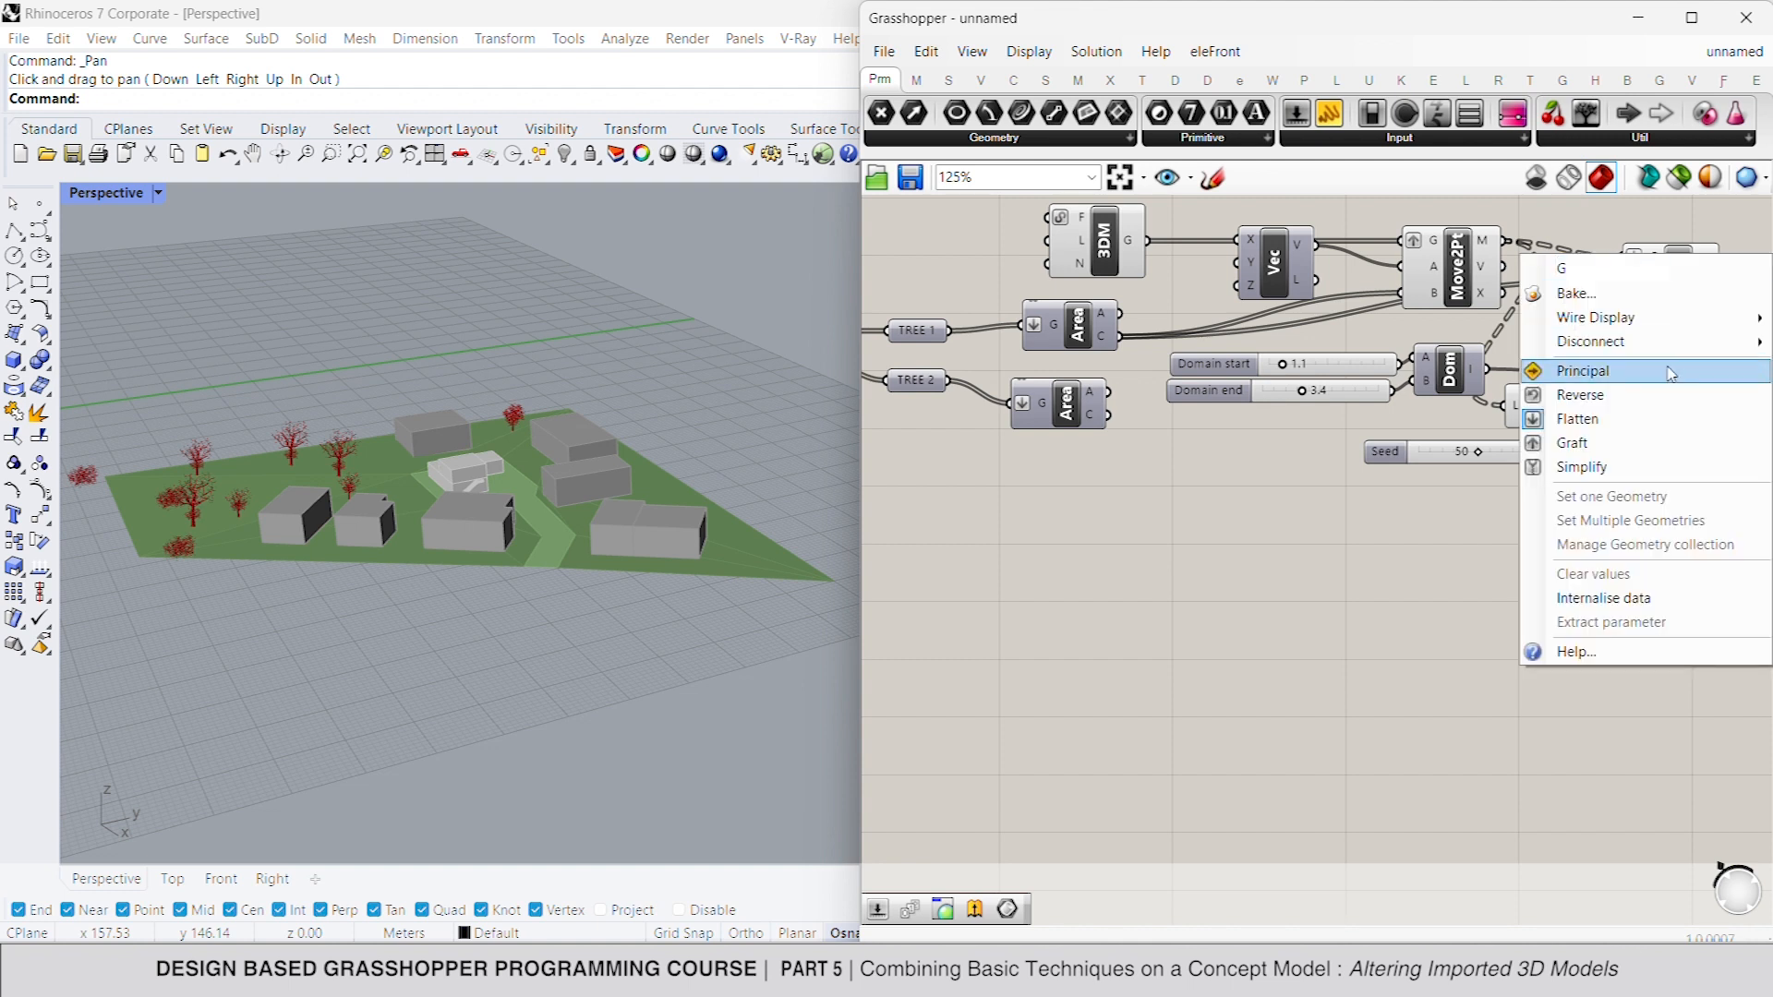
pyautogui.click(1653, 418)
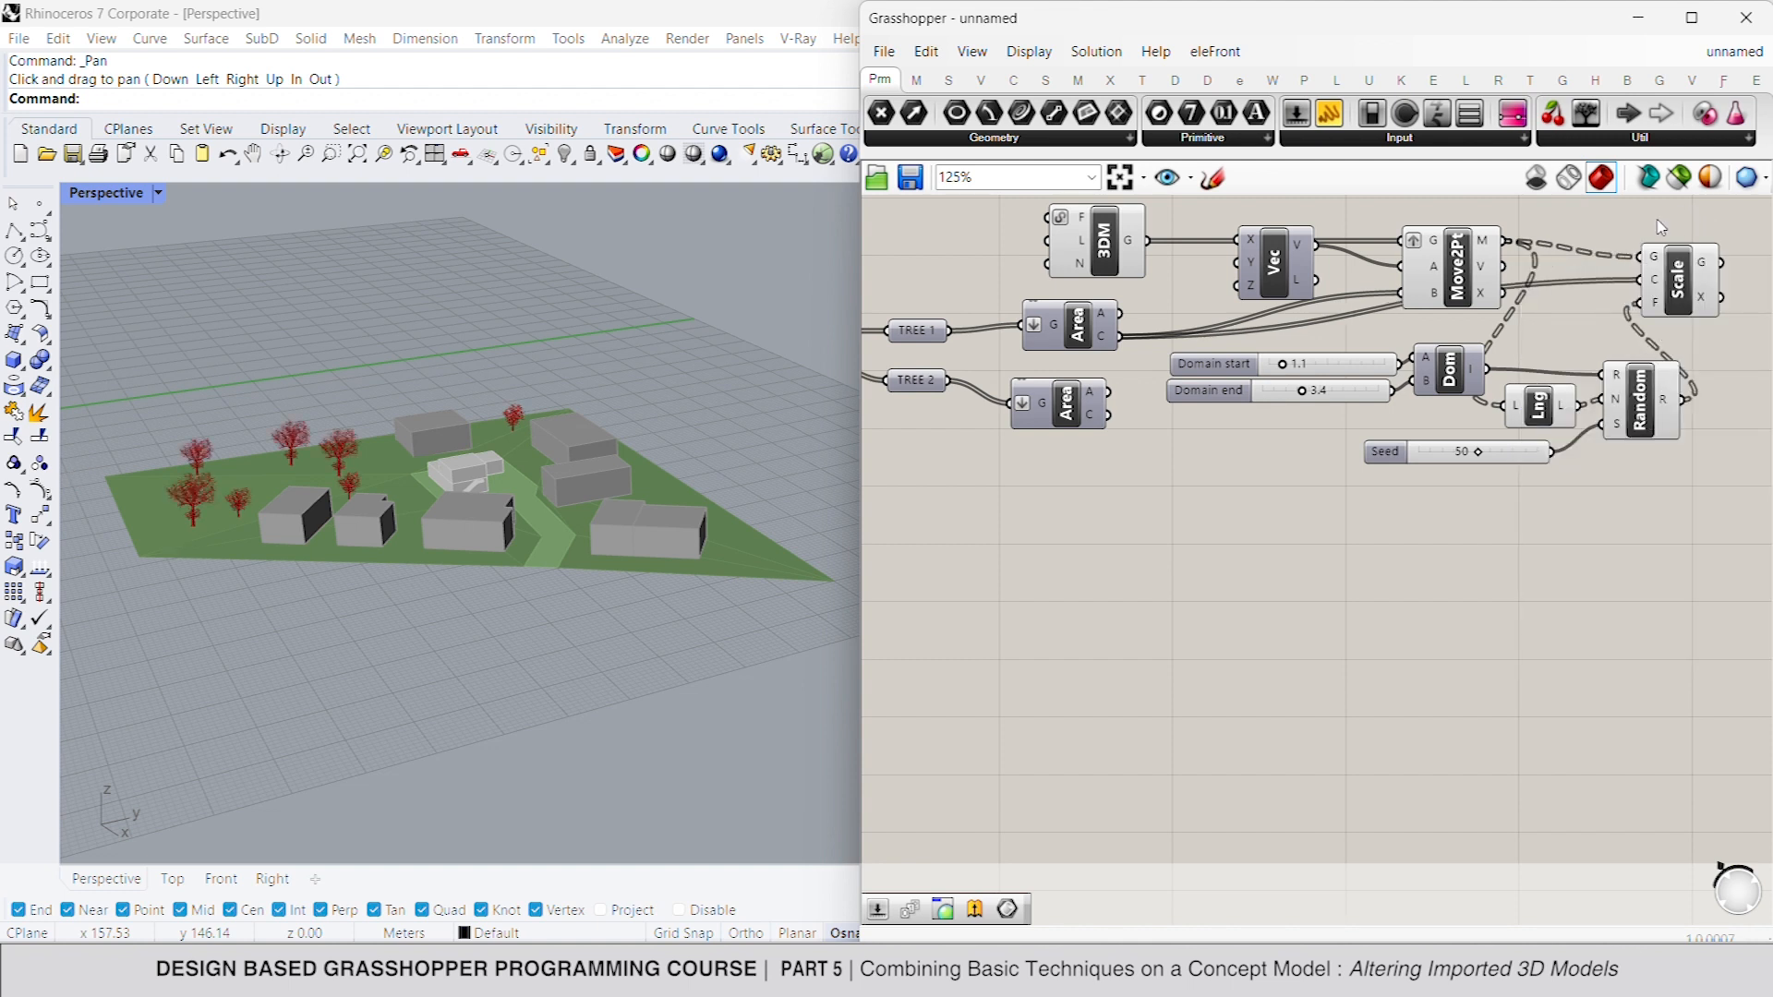
# - Turn off the preview of the Move To Point component and check the scaled trees
pyautogui.rightClick(1472, 273)
pyautogui.click(1583, 251)
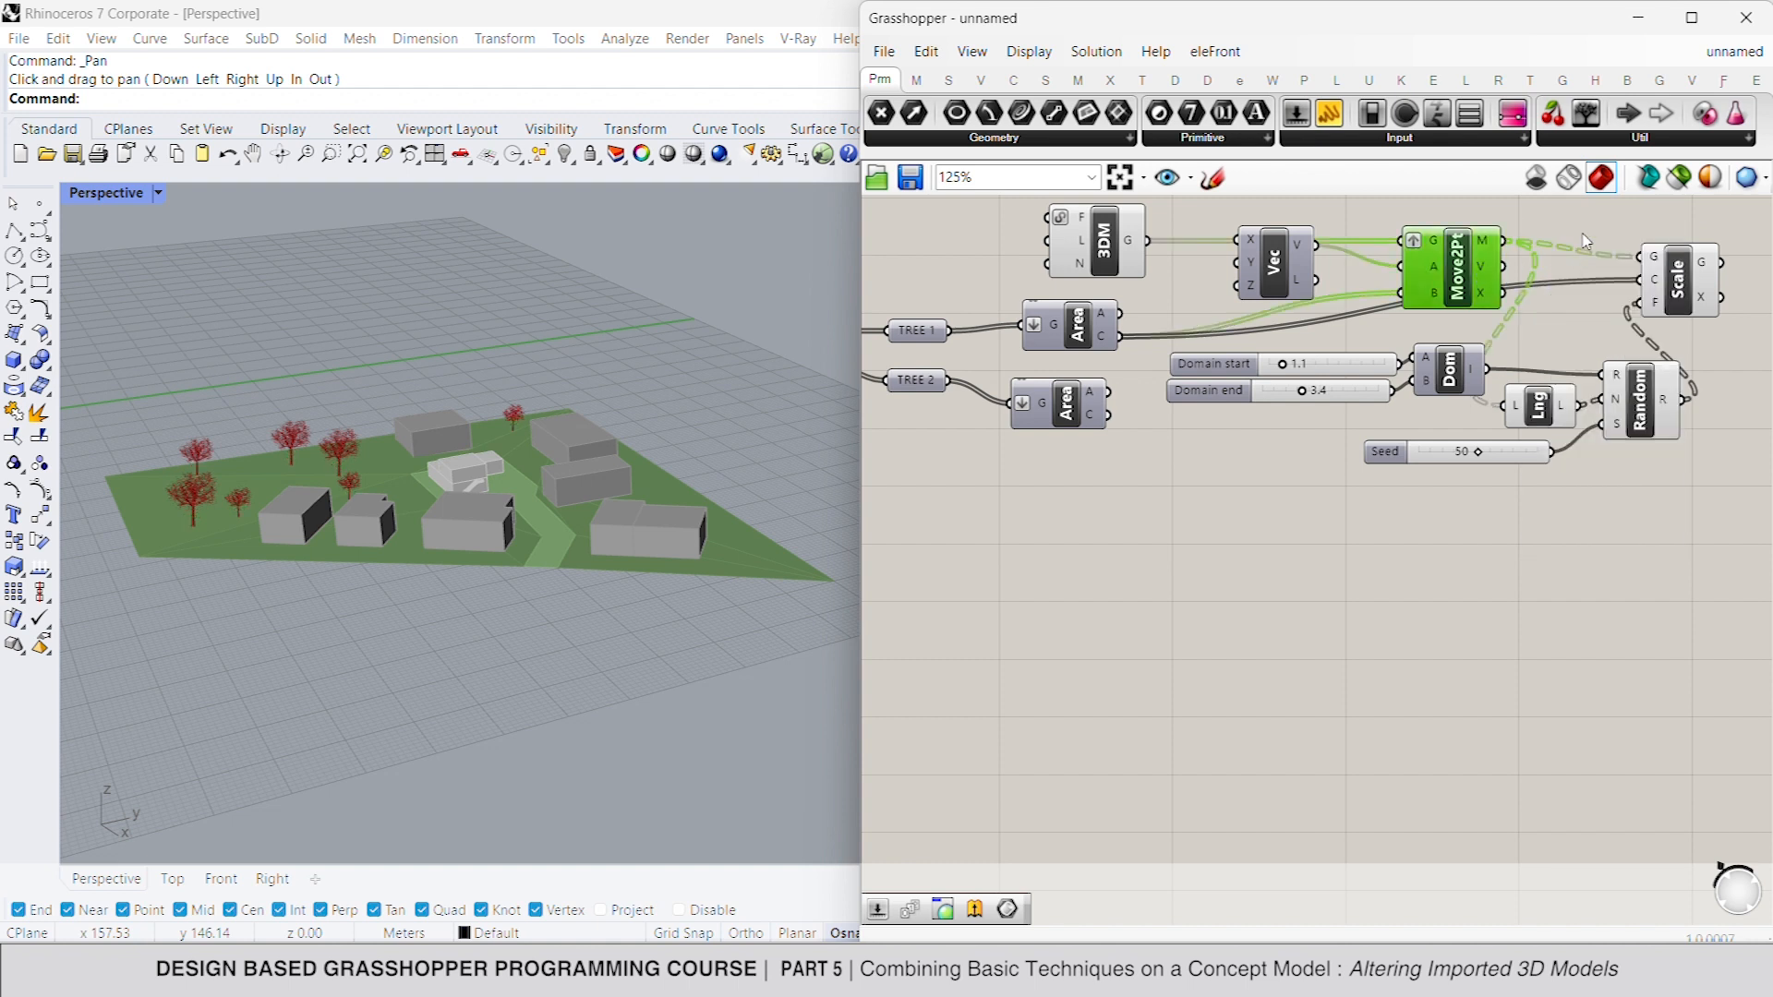
pyautogui.click(1685, 279)
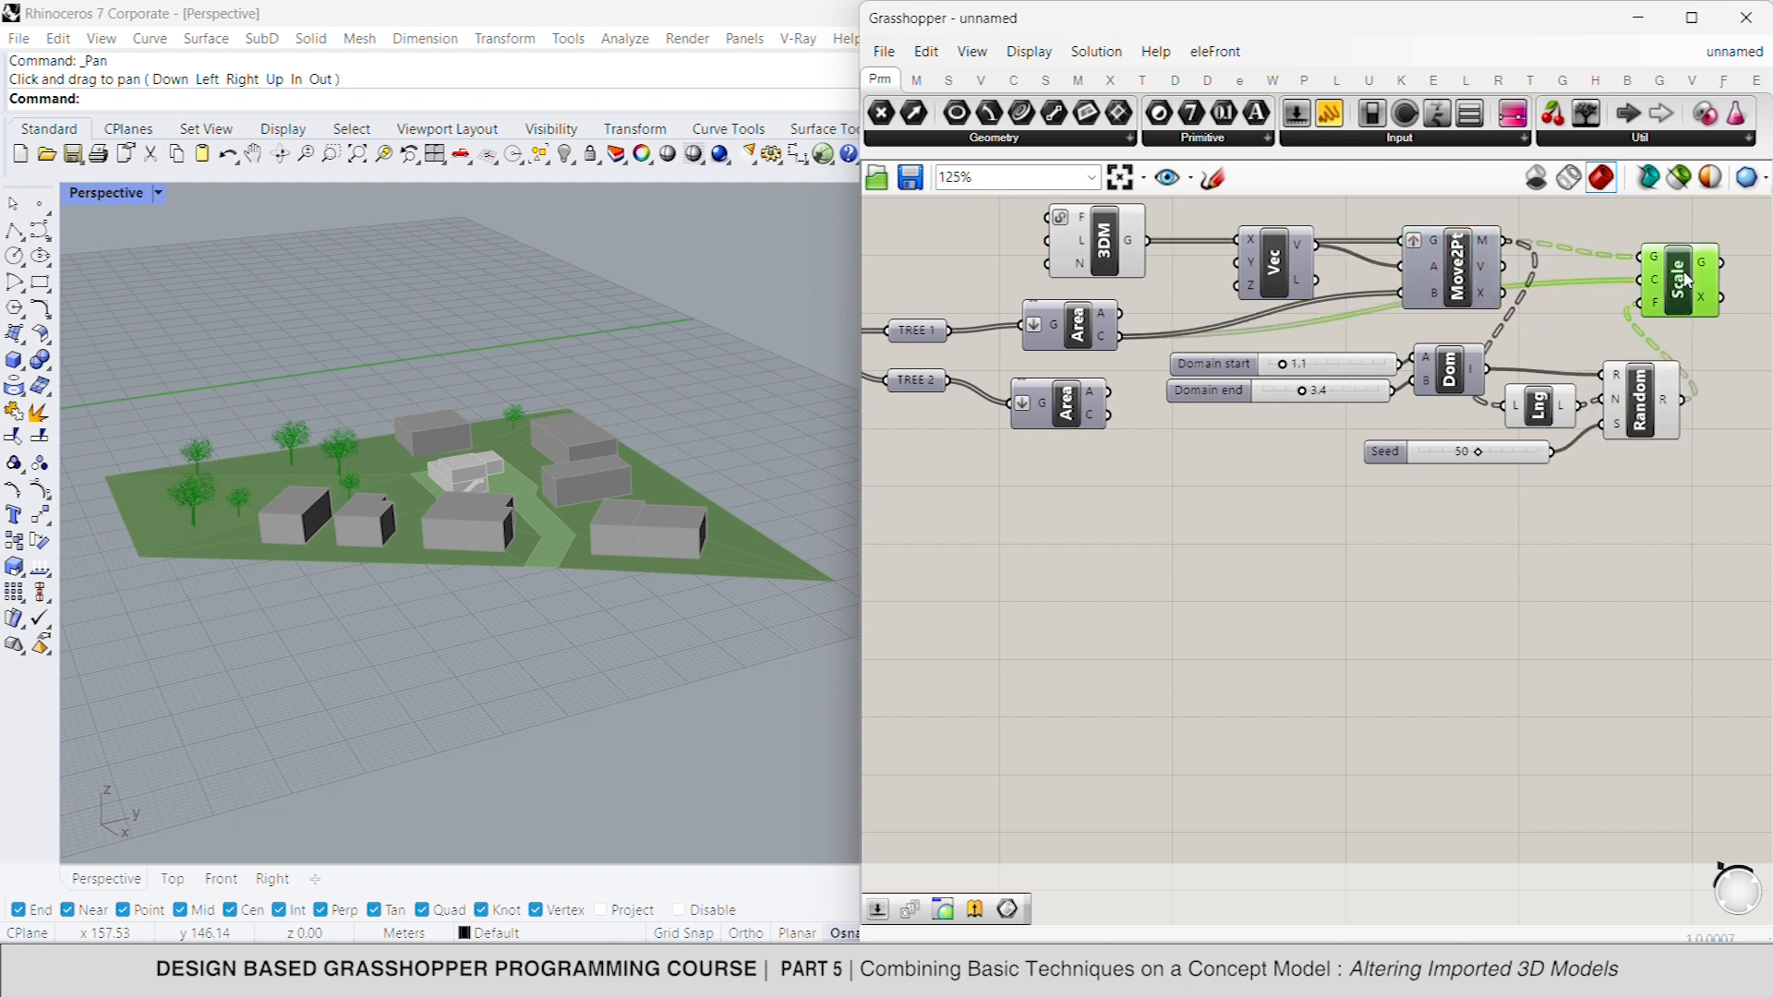
pyautogui.click(1530, 476)
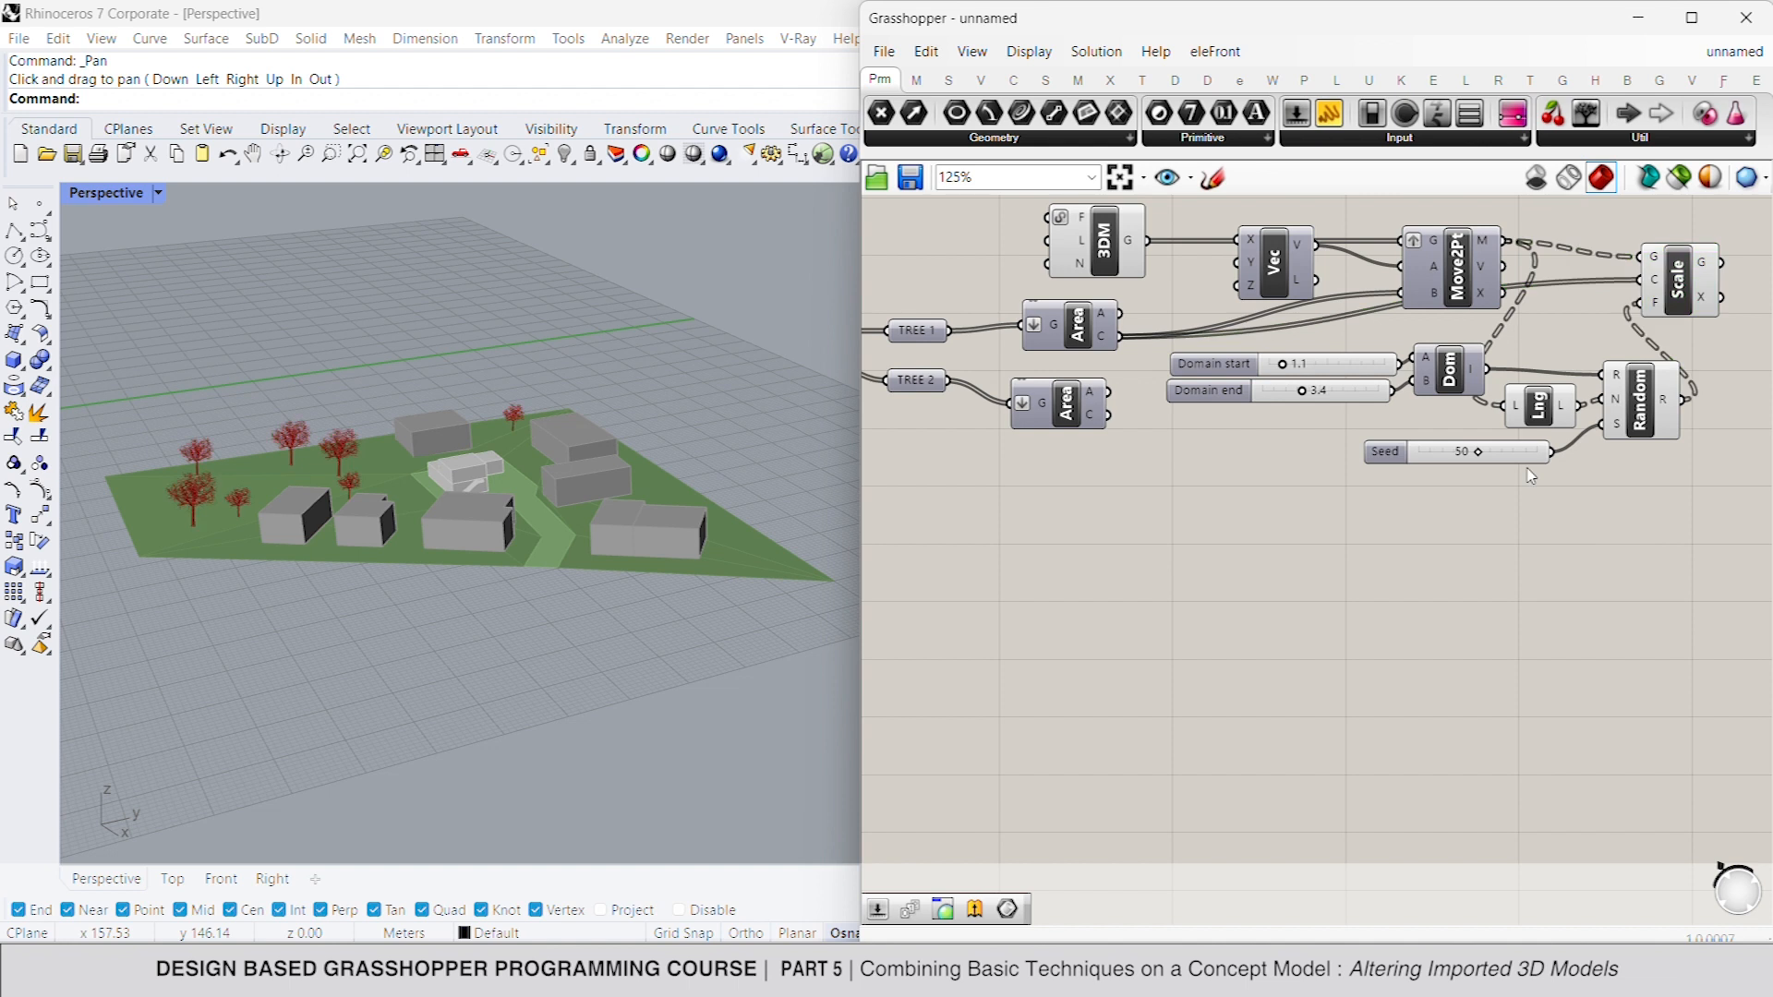
# - Set the scaling domain start to 1.9 and the random scaling seed to 47
pyautogui.moveTo(1485, 459); pyautogui.dragTo(1465, 456)
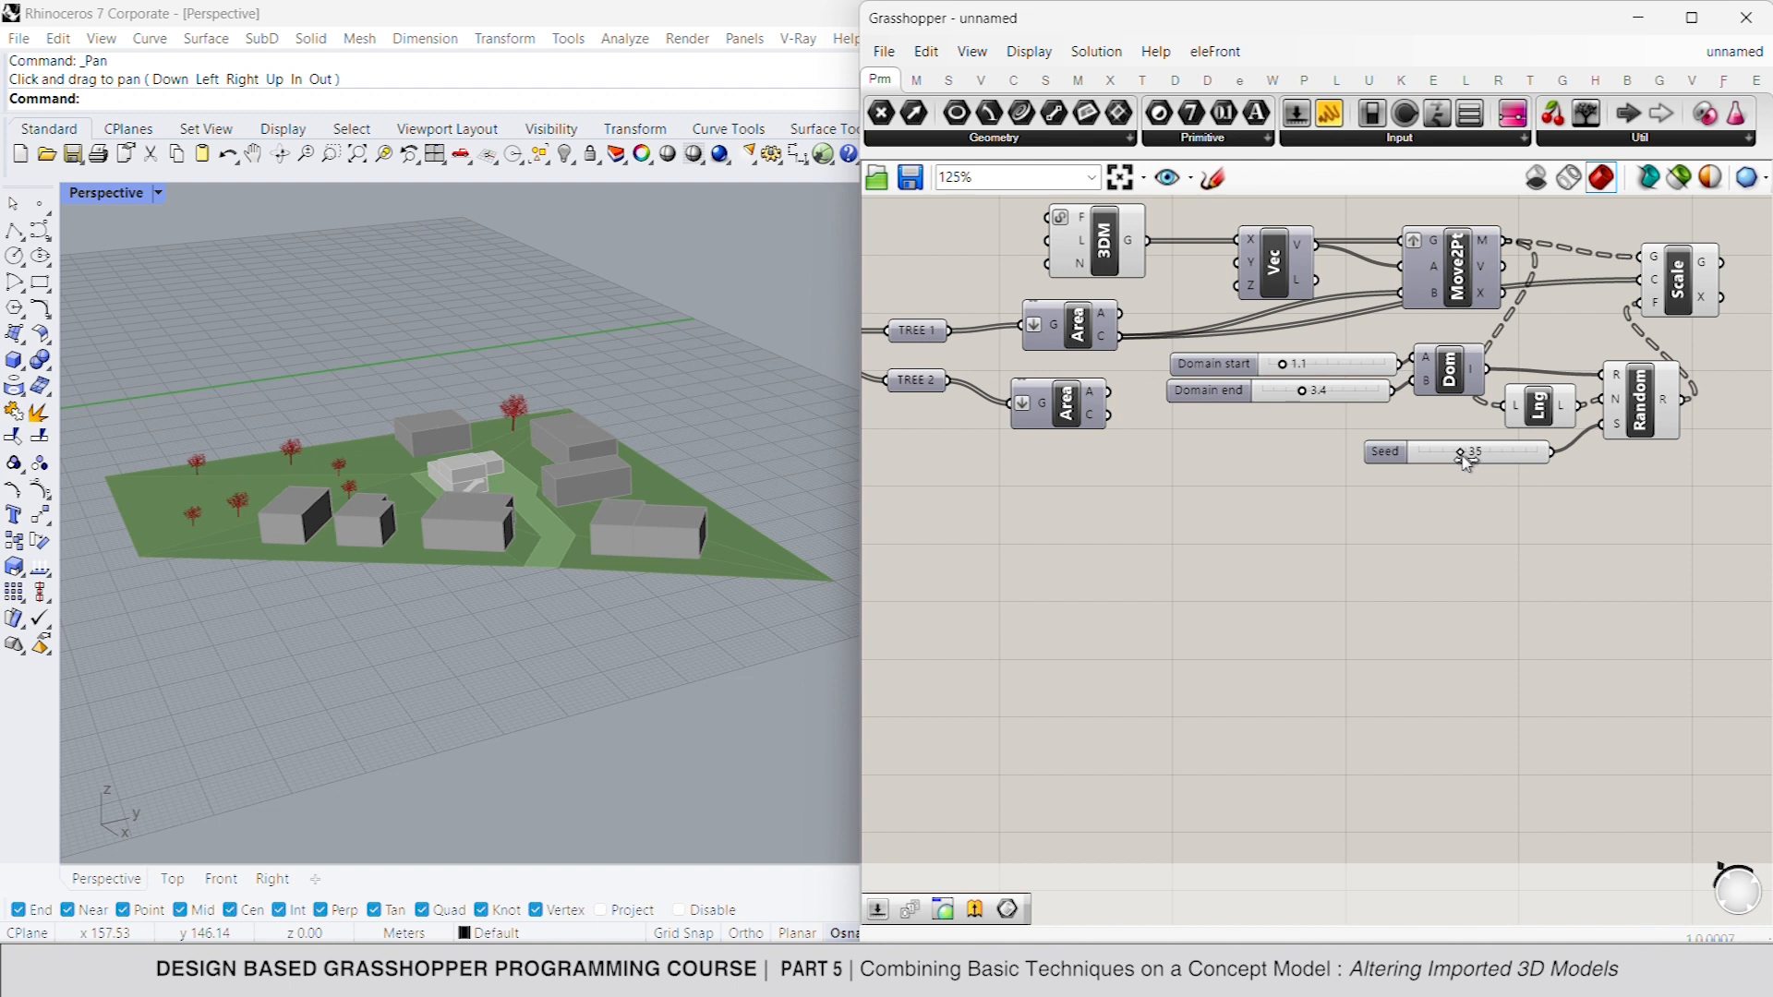
pyautogui.click(1280, 364)
pyautogui.moveTo(1284, 366); pyautogui.dragTo(1292, 366)
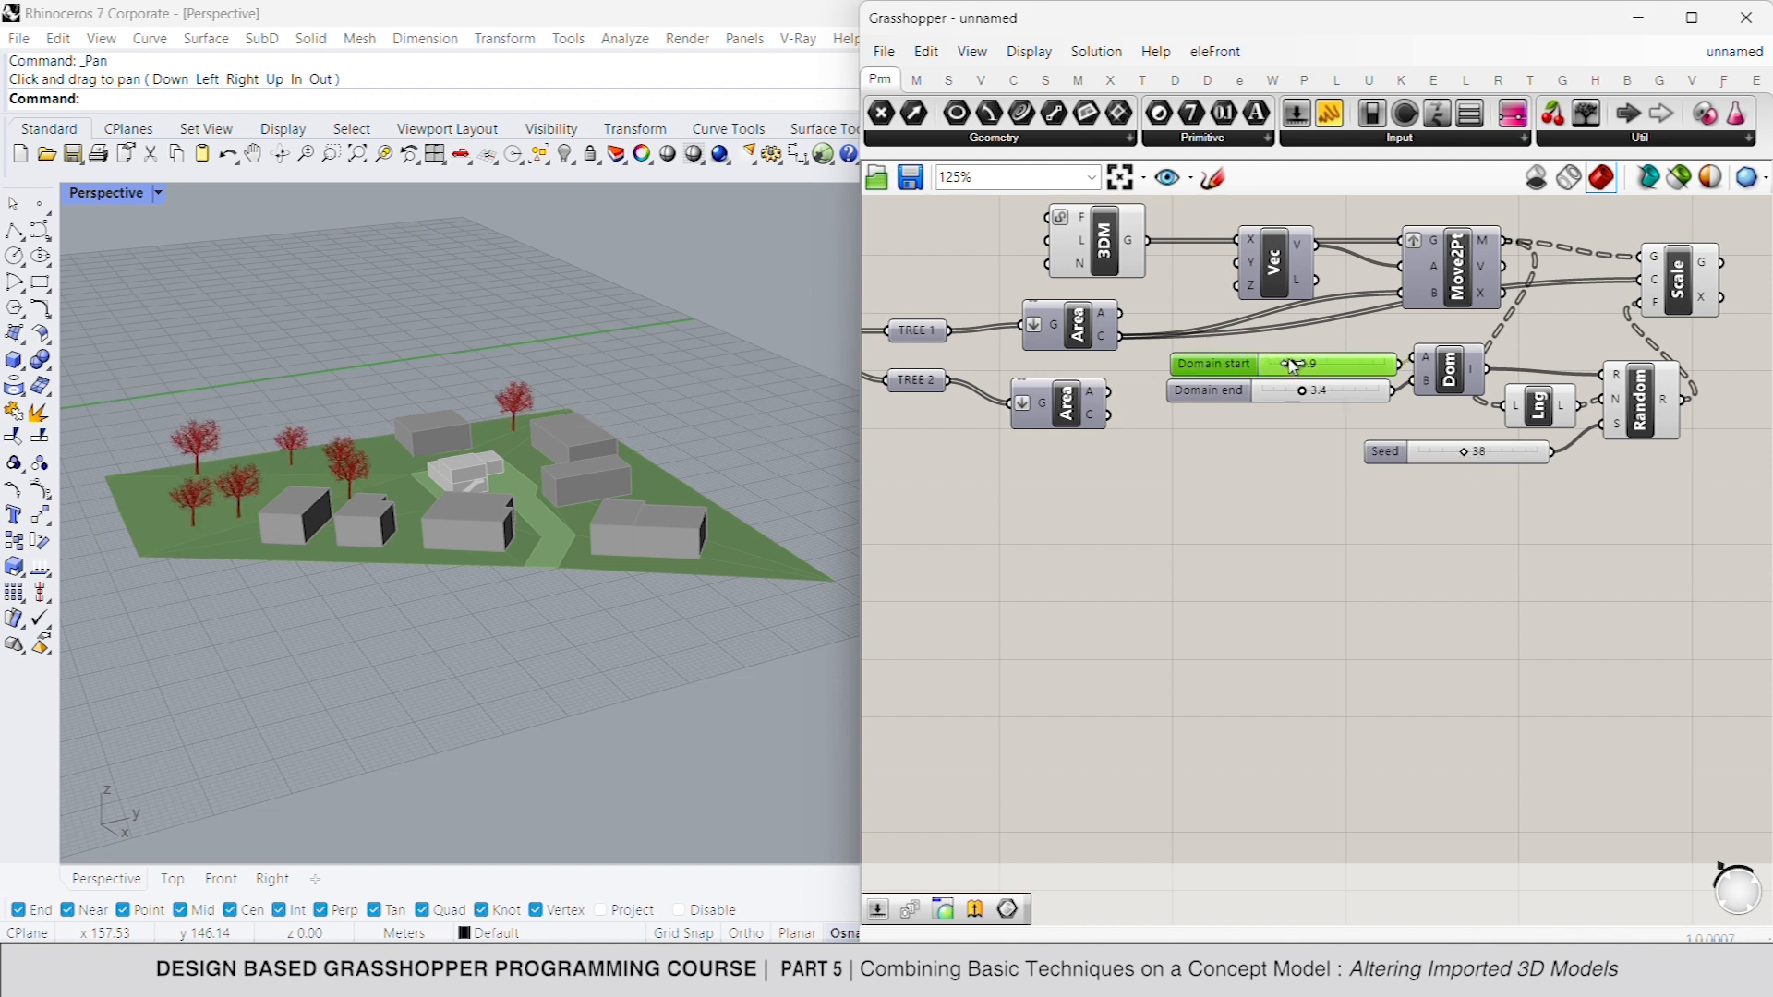
pyautogui.moveTo(1463, 452); pyautogui.dragTo(1478, 456)
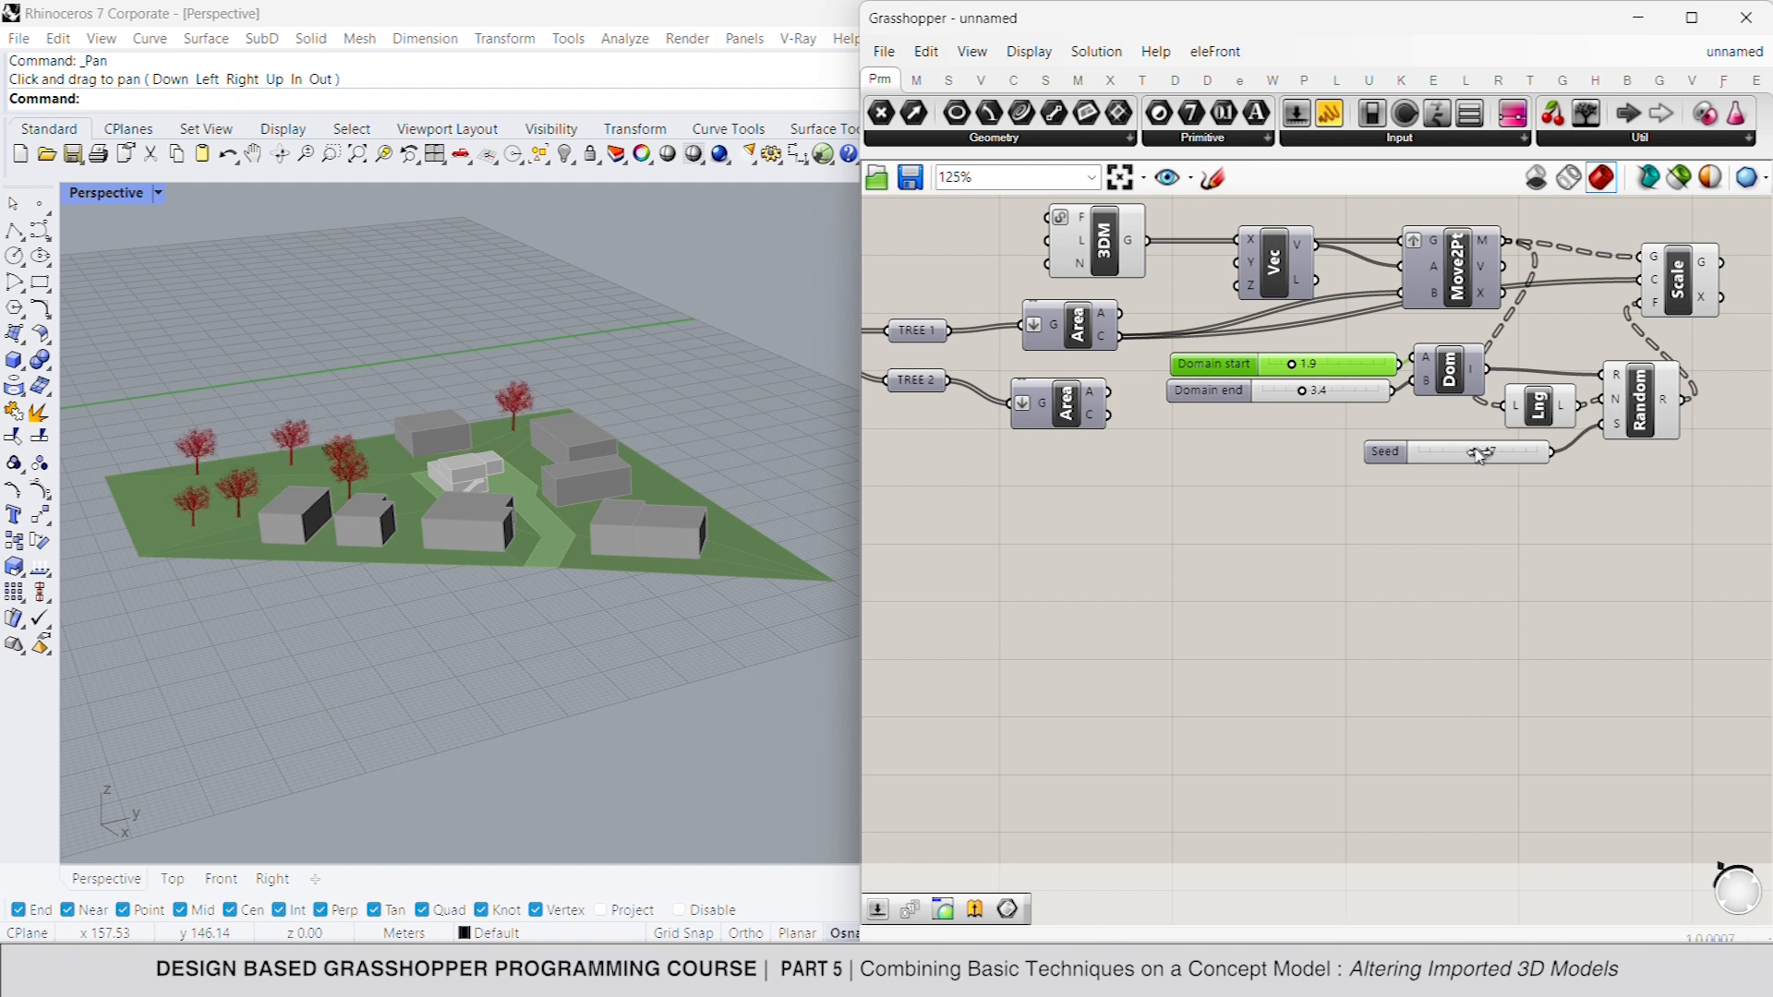
# - Add a Rotate component after the Scale component and connect the scaled geometry to its G input
pyautogui.moveTo(1669, 432); pyautogui.dragTo(1391, 453, button='right')
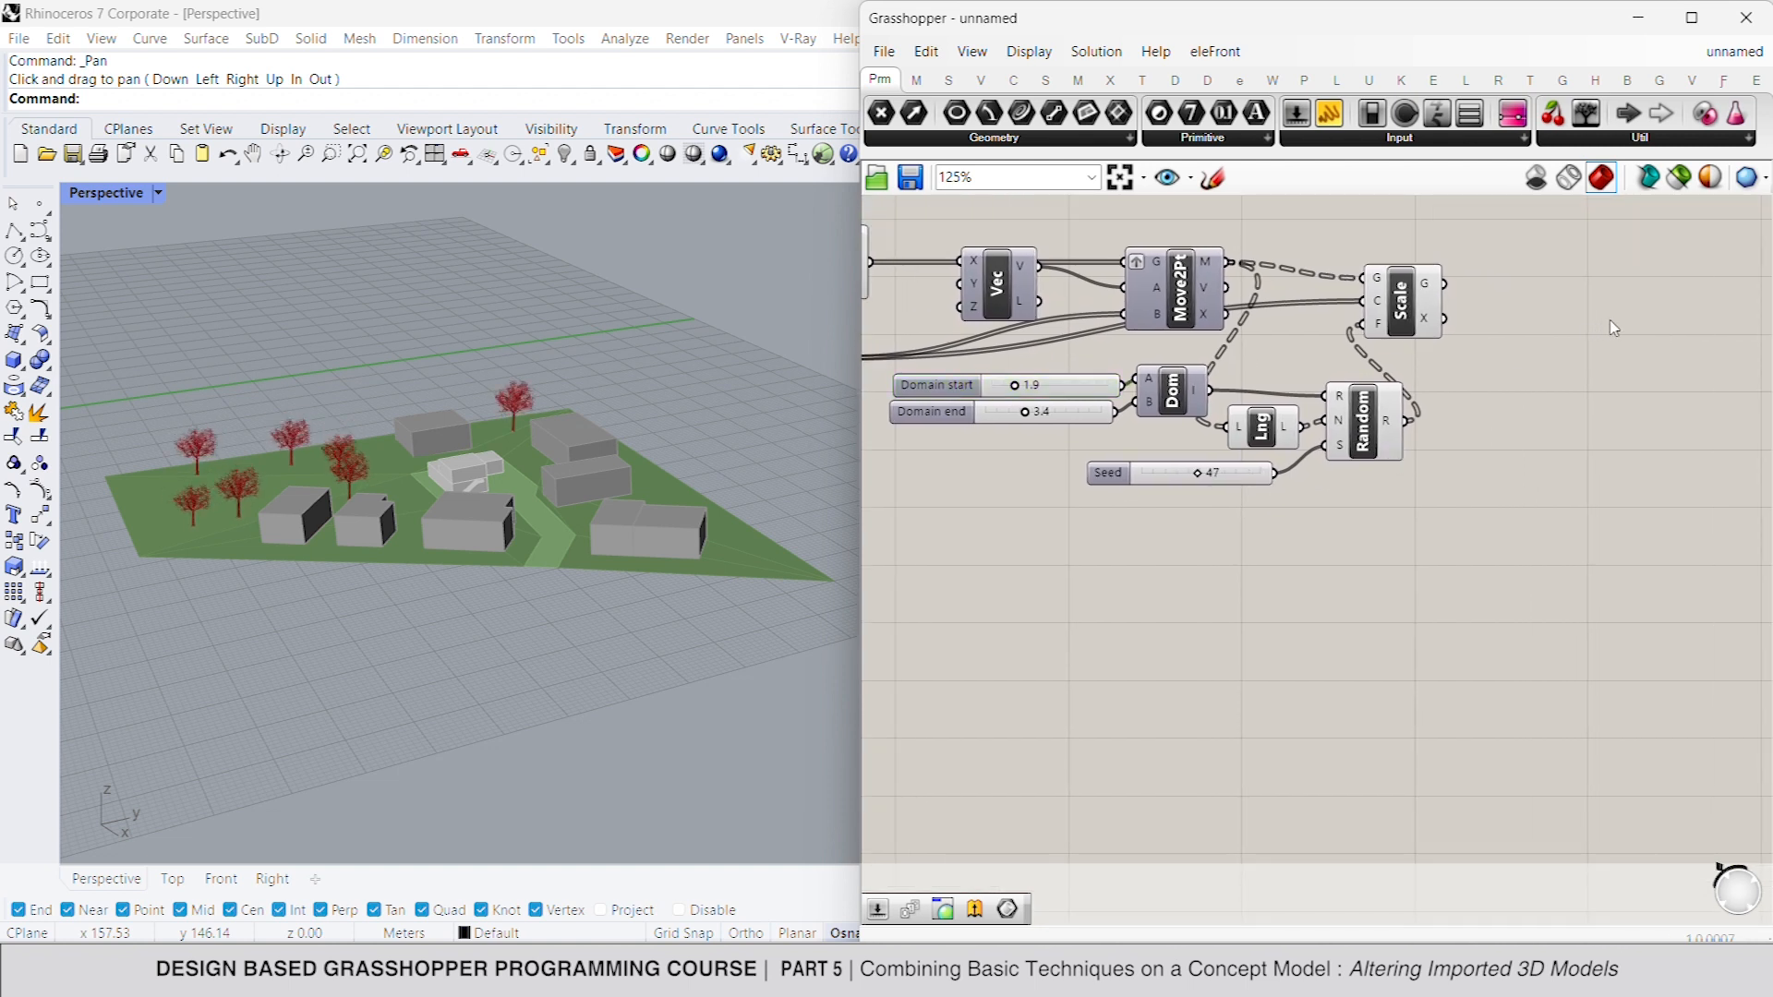
pyautogui.doubleClick(1611, 324)
pyautogui.write('rota')
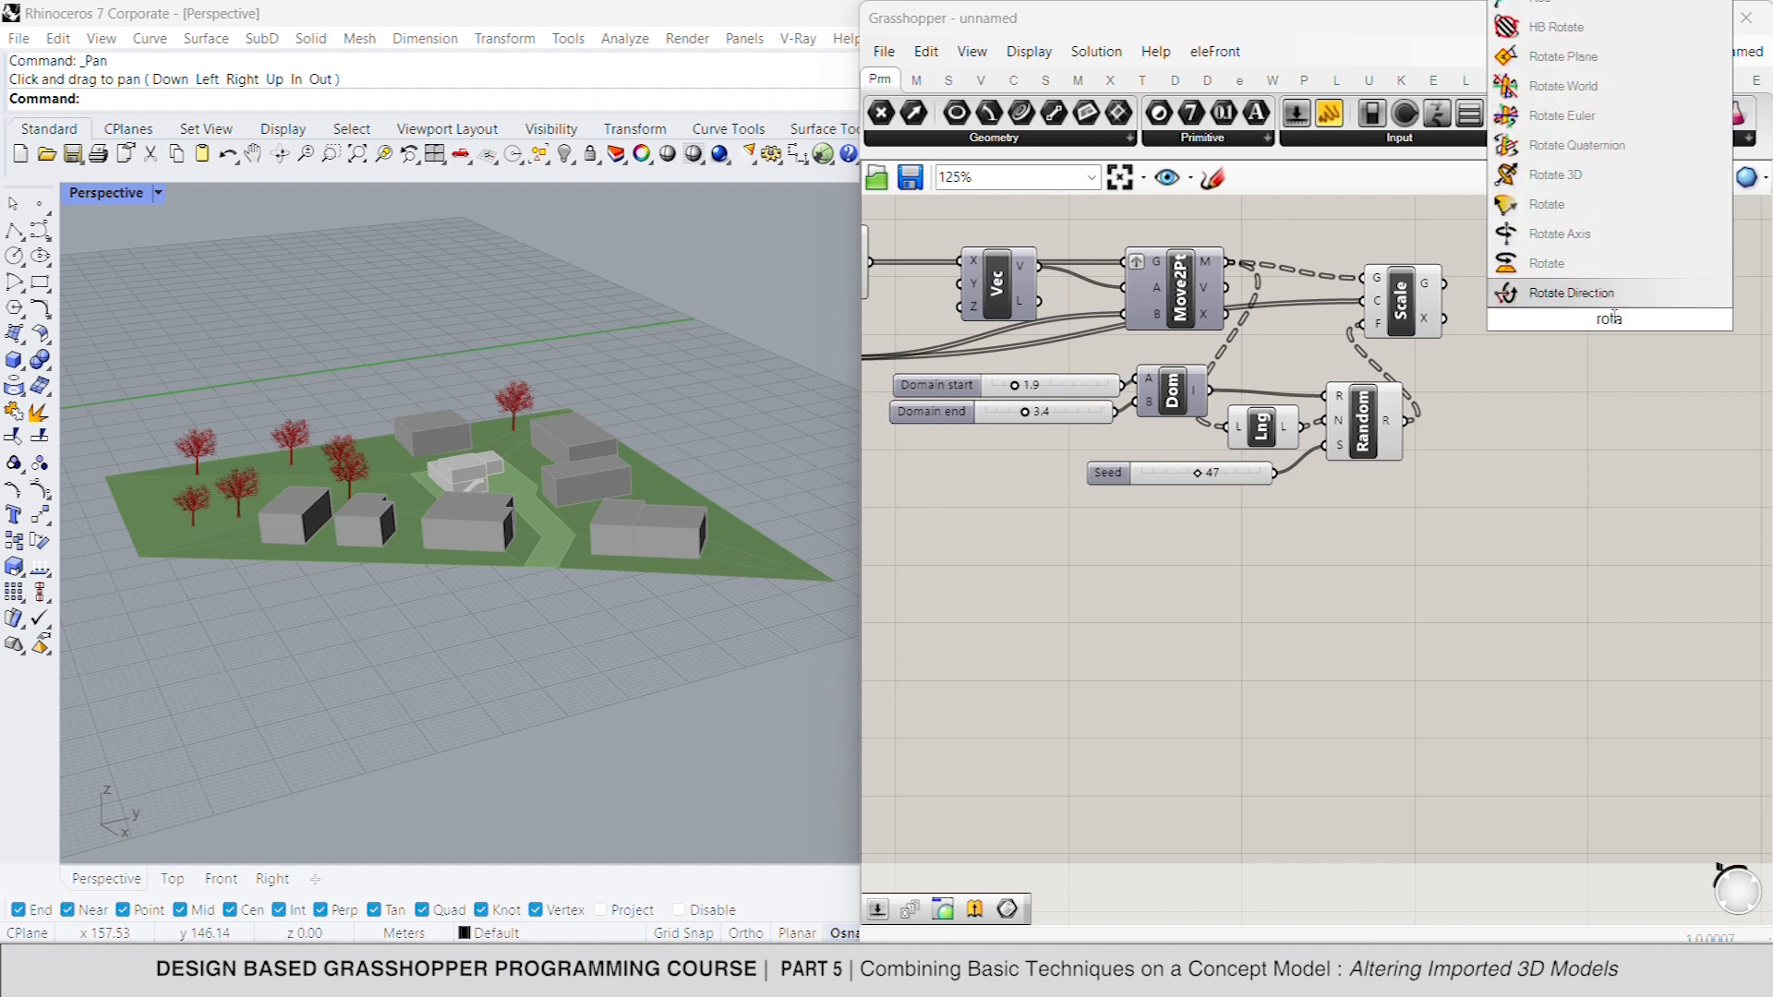
pyautogui.click(1574, 264)
pyautogui.moveTo(1556, 297); pyautogui.dragTo(1607, 299, button='right')
pyautogui.moveTo(1623, 299); pyautogui.dragTo(1494, 285)
pyautogui.scroll(-1, 1662, 337)
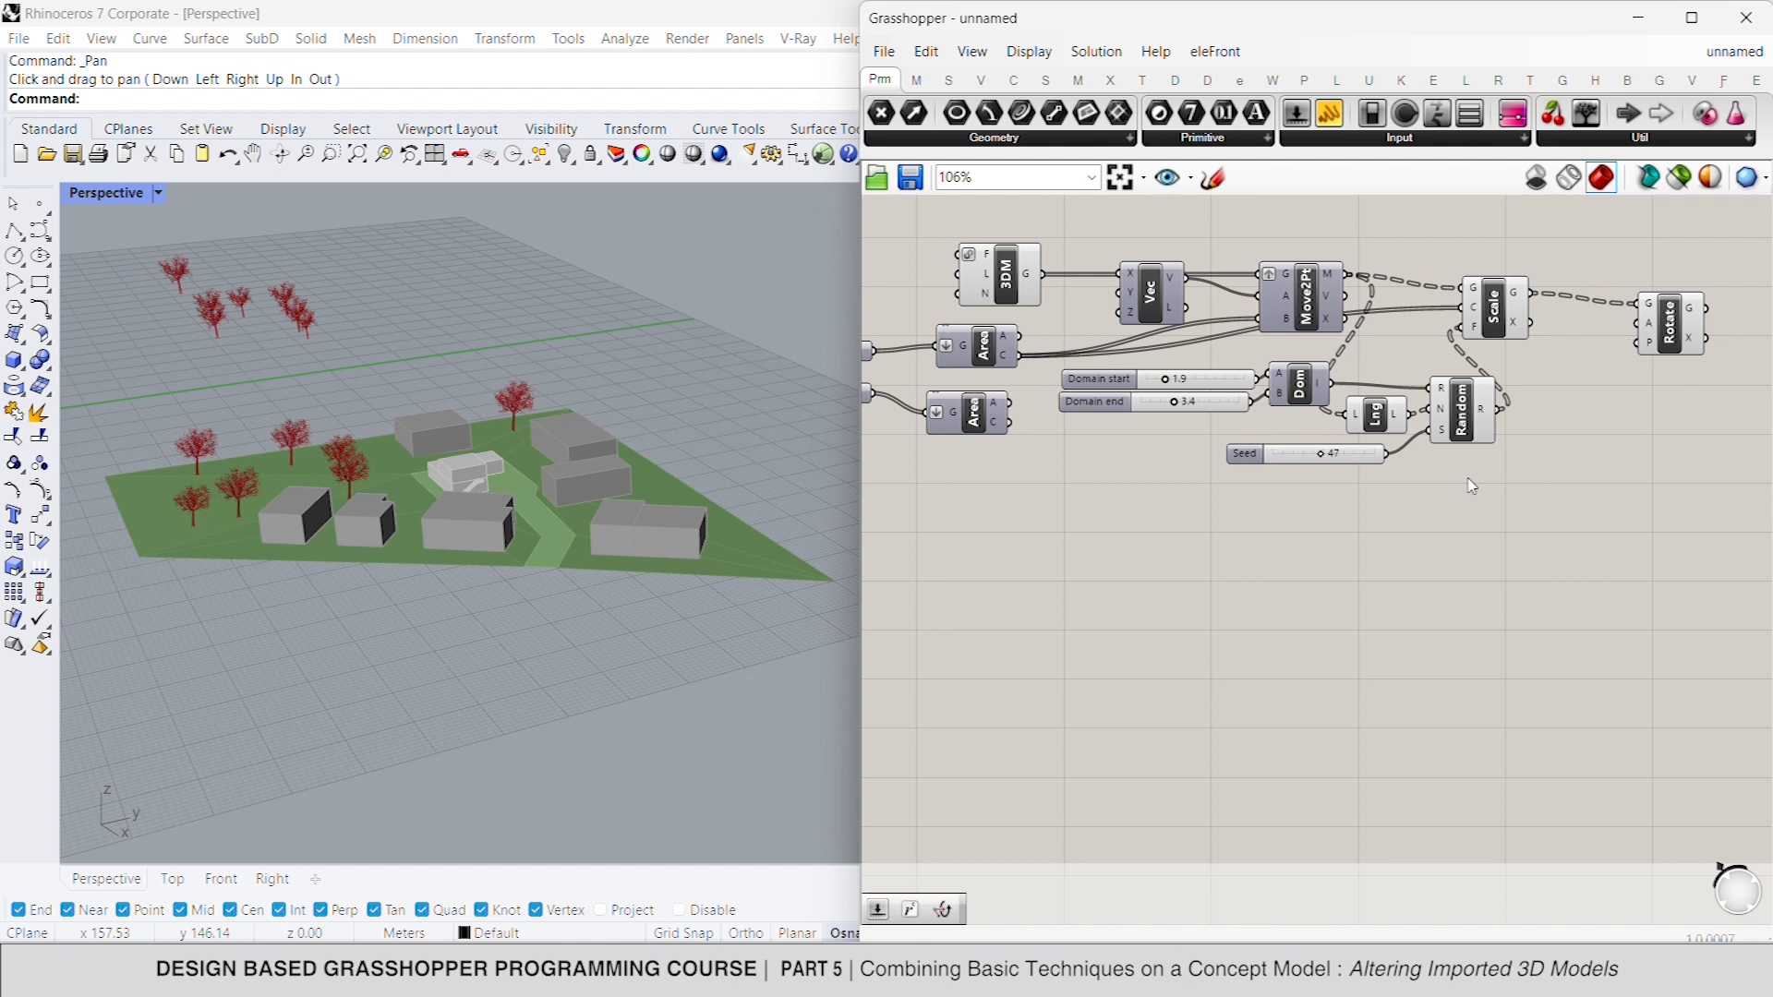
# - Duplicate the scaling domain, List Length, seed slider and Random components and place the copies below the originals
pyautogui.click(1300, 385)
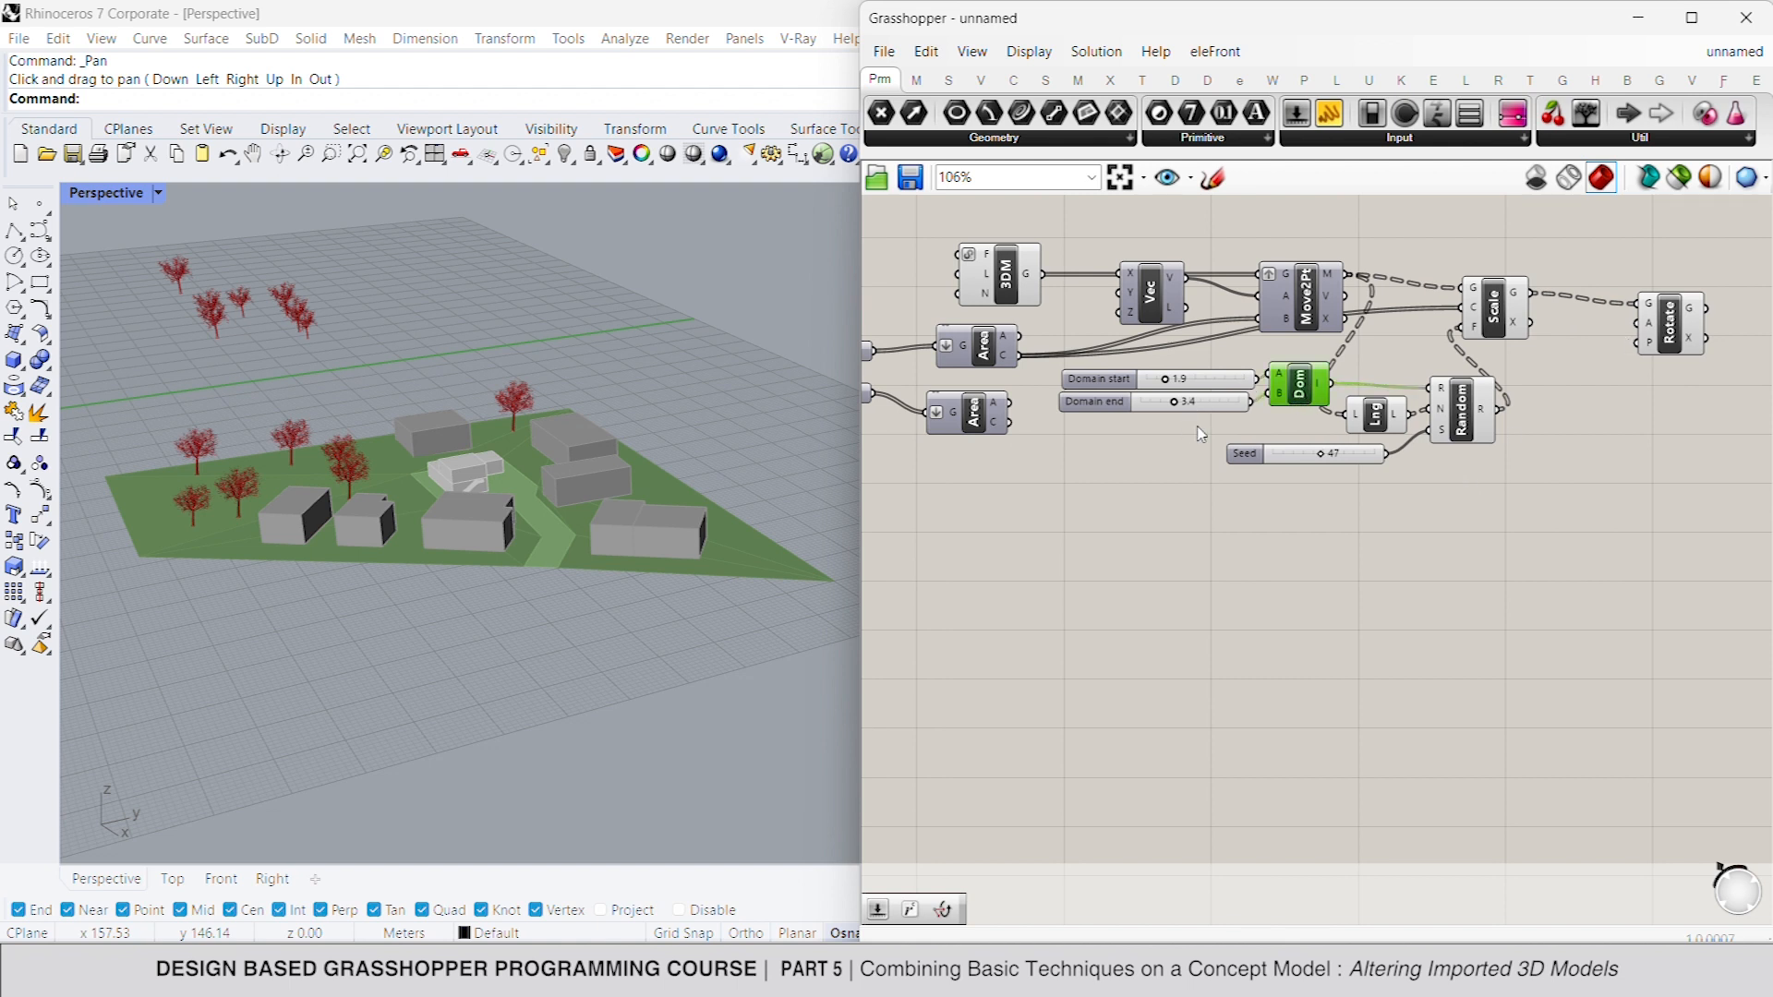
pyautogui.moveTo(1508, 348); pyautogui.dragTo(1324, 456)
pyautogui.keyDown('shift'); pyautogui.click(1320, 451); pyautogui.keyUp('shift')
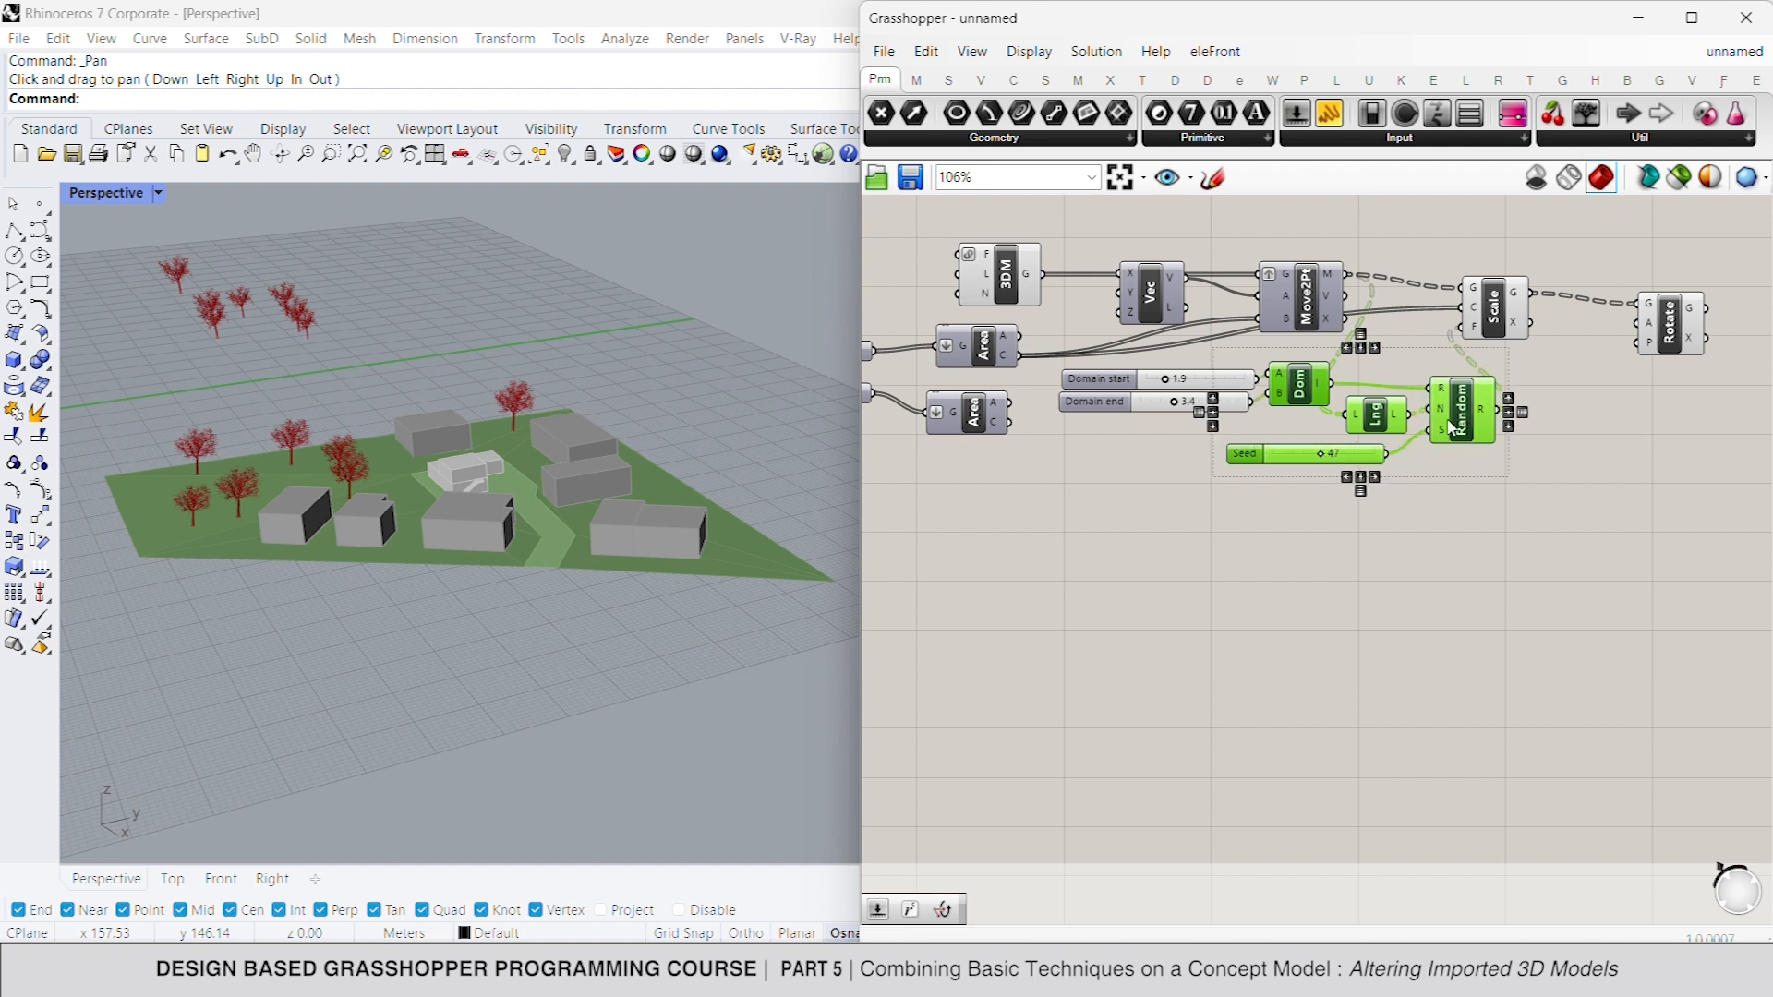
pyautogui.hotkey('ctrl', 'c')
pyautogui.hotkey('ctrl', 'v')
pyautogui.moveTo(1471, 426); pyautogui.dragTo(1508, 584)
# - Connect sliders ranging from 0 to 360 to the copied domain, with 0 as the start and 360 as the end
pyautogui.click(1157, 553)
pyautogui.doubleClick(1146, 536)
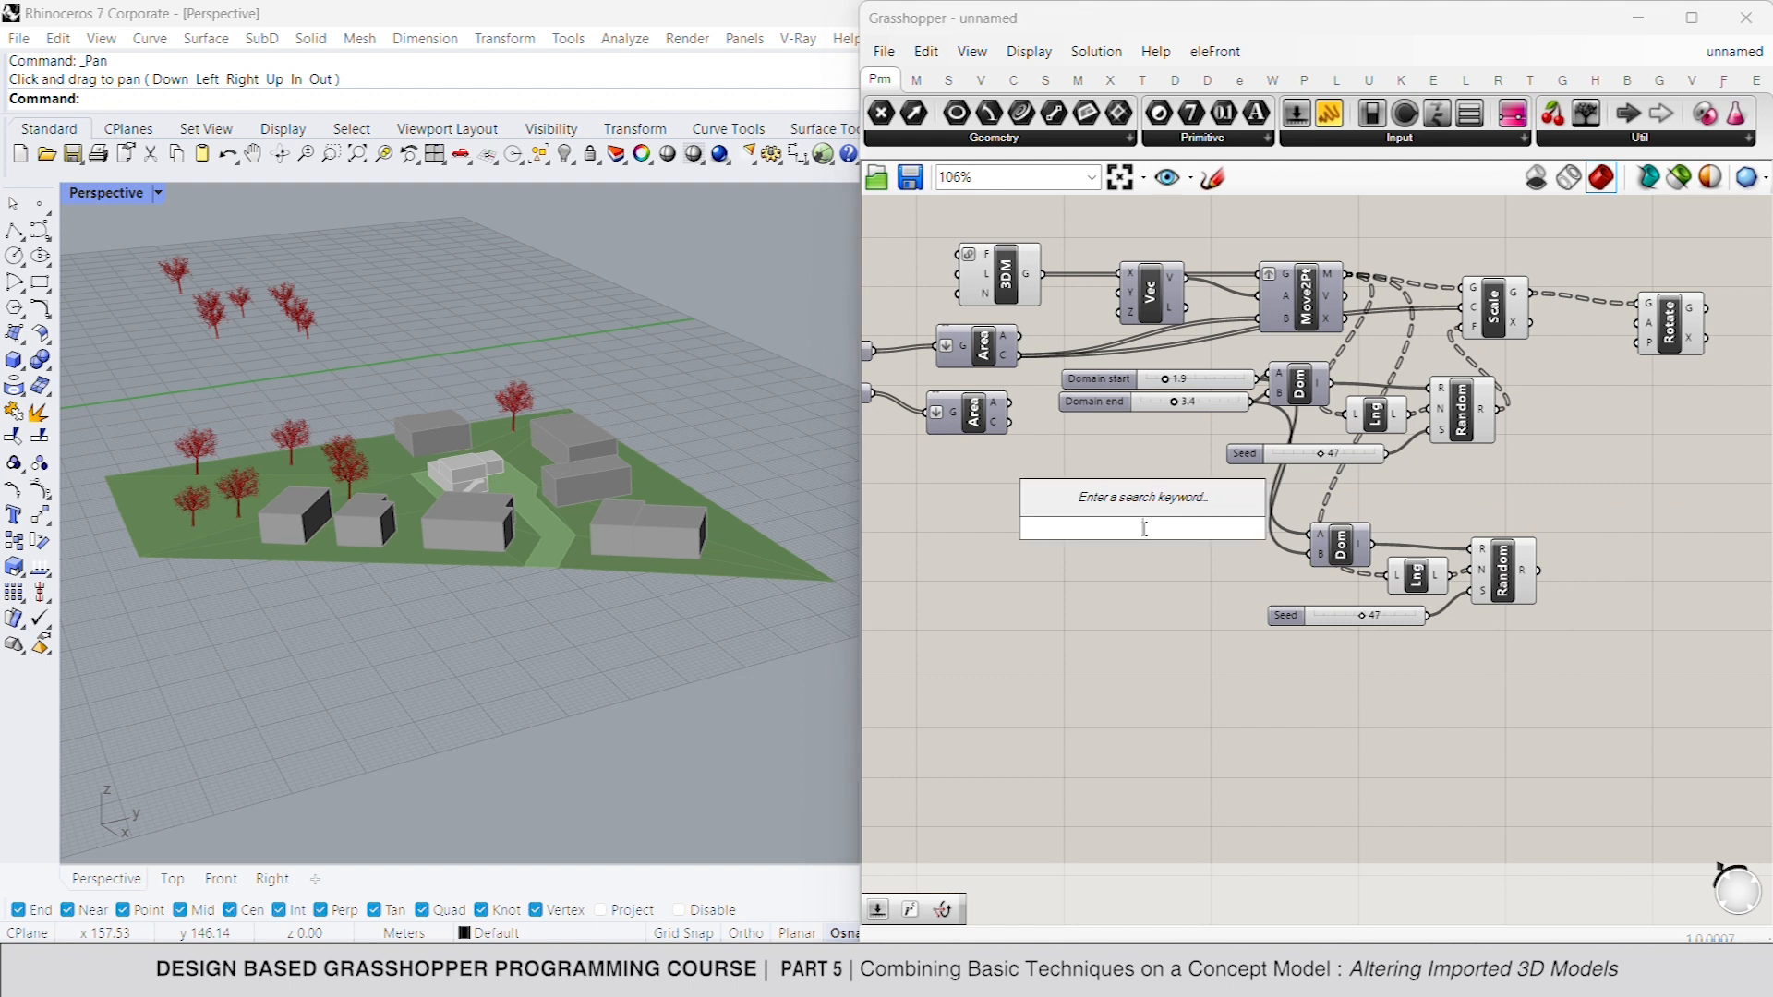
pyautogui.write('0')
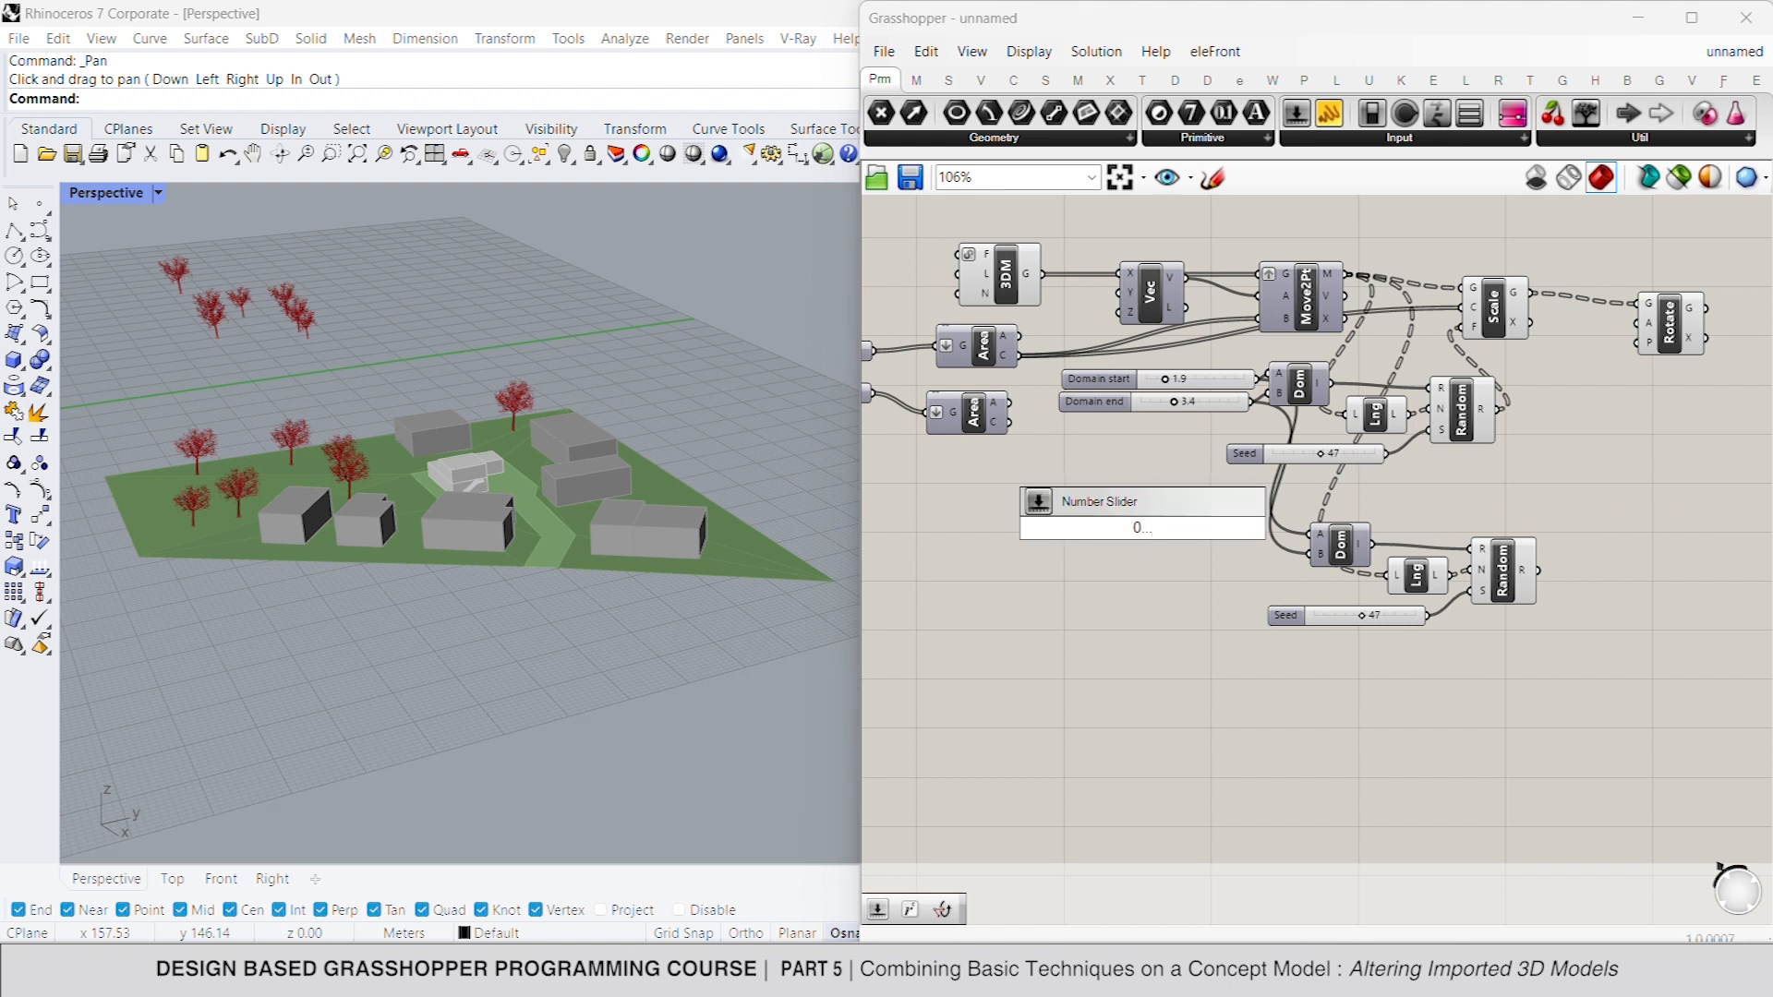
pyautogui.write('..360')
pyautogui.press('Return')
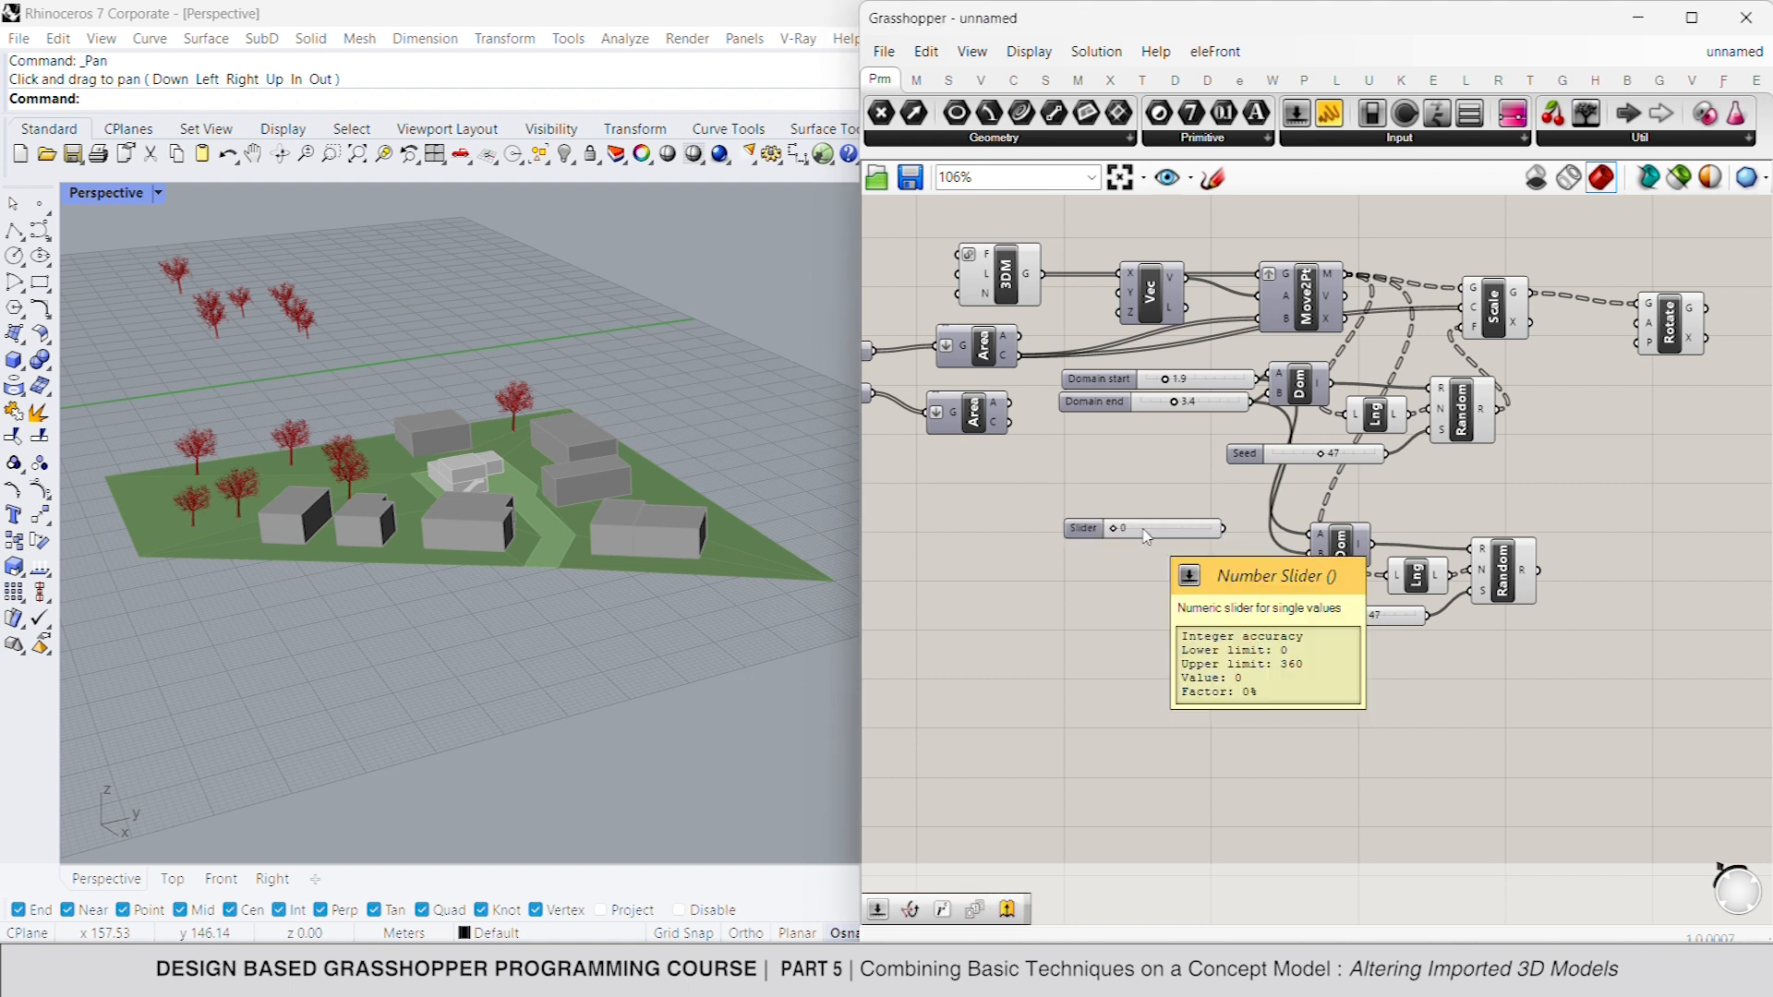
pyautogui.moveTo(1311, 534)
pyautogui.mouseDown()
pyautogui.moveTo(1210, 559)
pyautogui.moveTo(1310, 554)
pyautogui.mouseUp()
pyautogui.hotkey('ctrl', 'c')
pyautogui.hotkey('ctrl', 'v')
pyautogui.moveTo(1148, 558); pyautogui.dragTo(1362, 552)
# - Add a Radians component between the 0 to 360 domain and the copied Random component's R input
pyautogui.doubleClick(1423, 534)
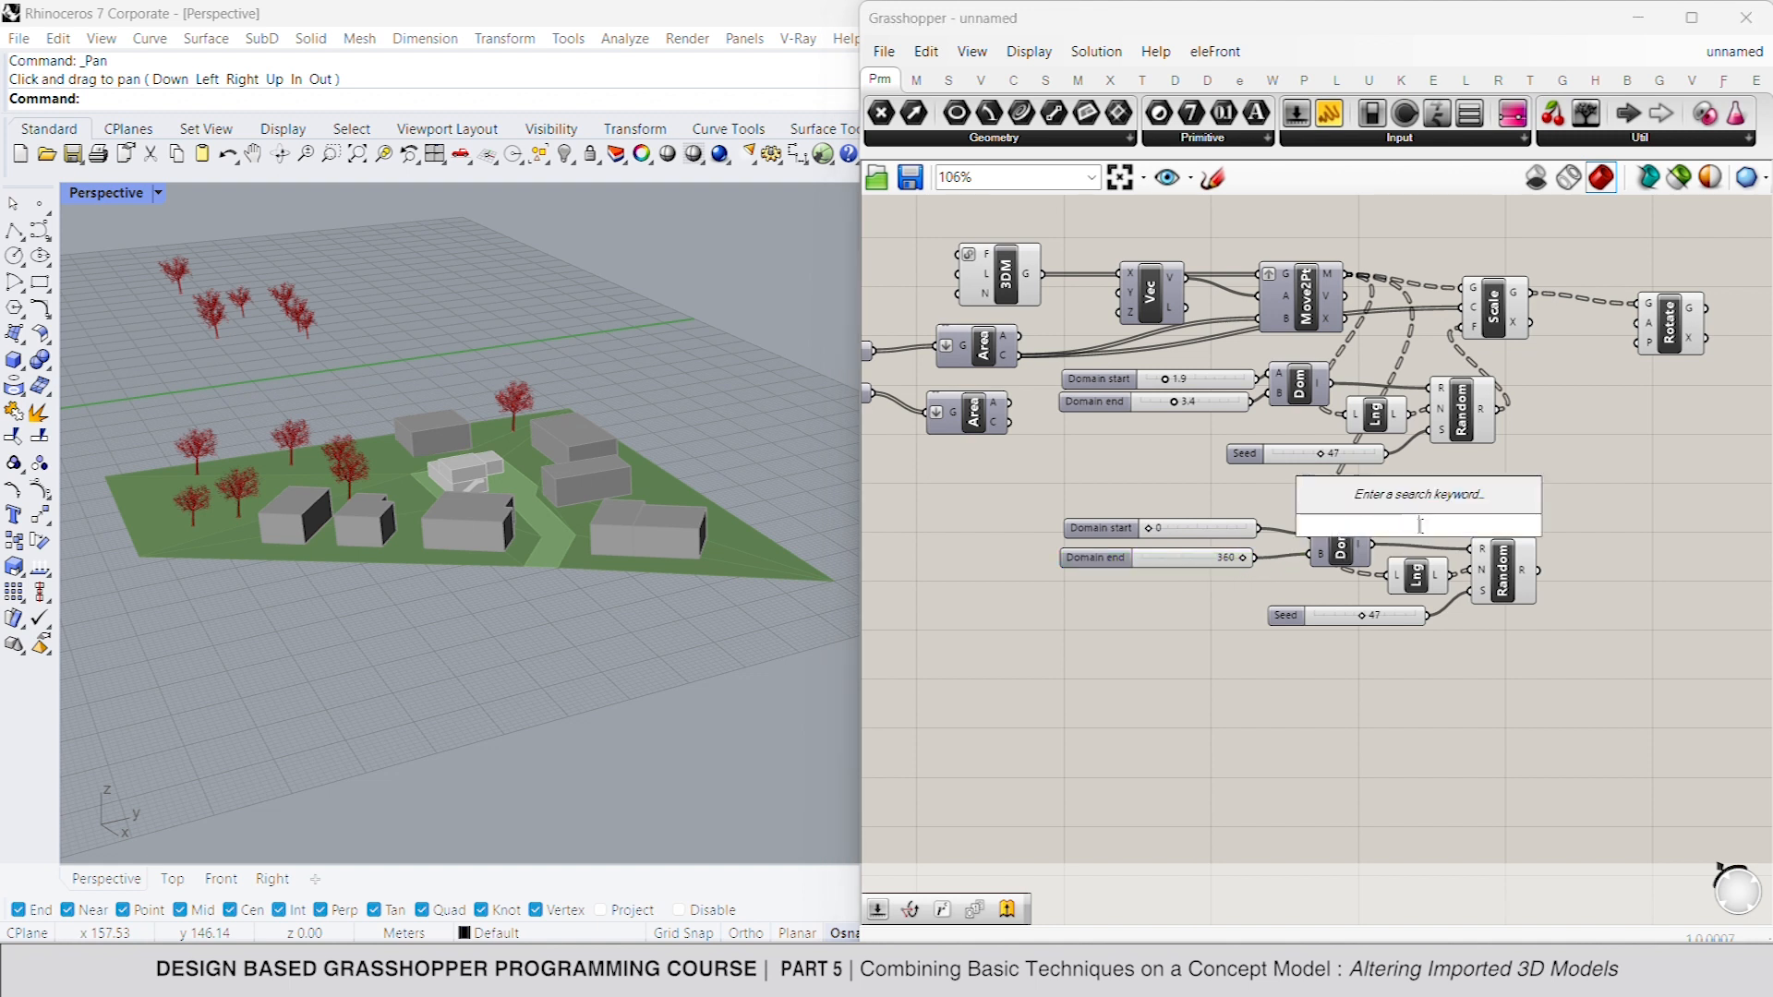
pyautogui.write('radian')
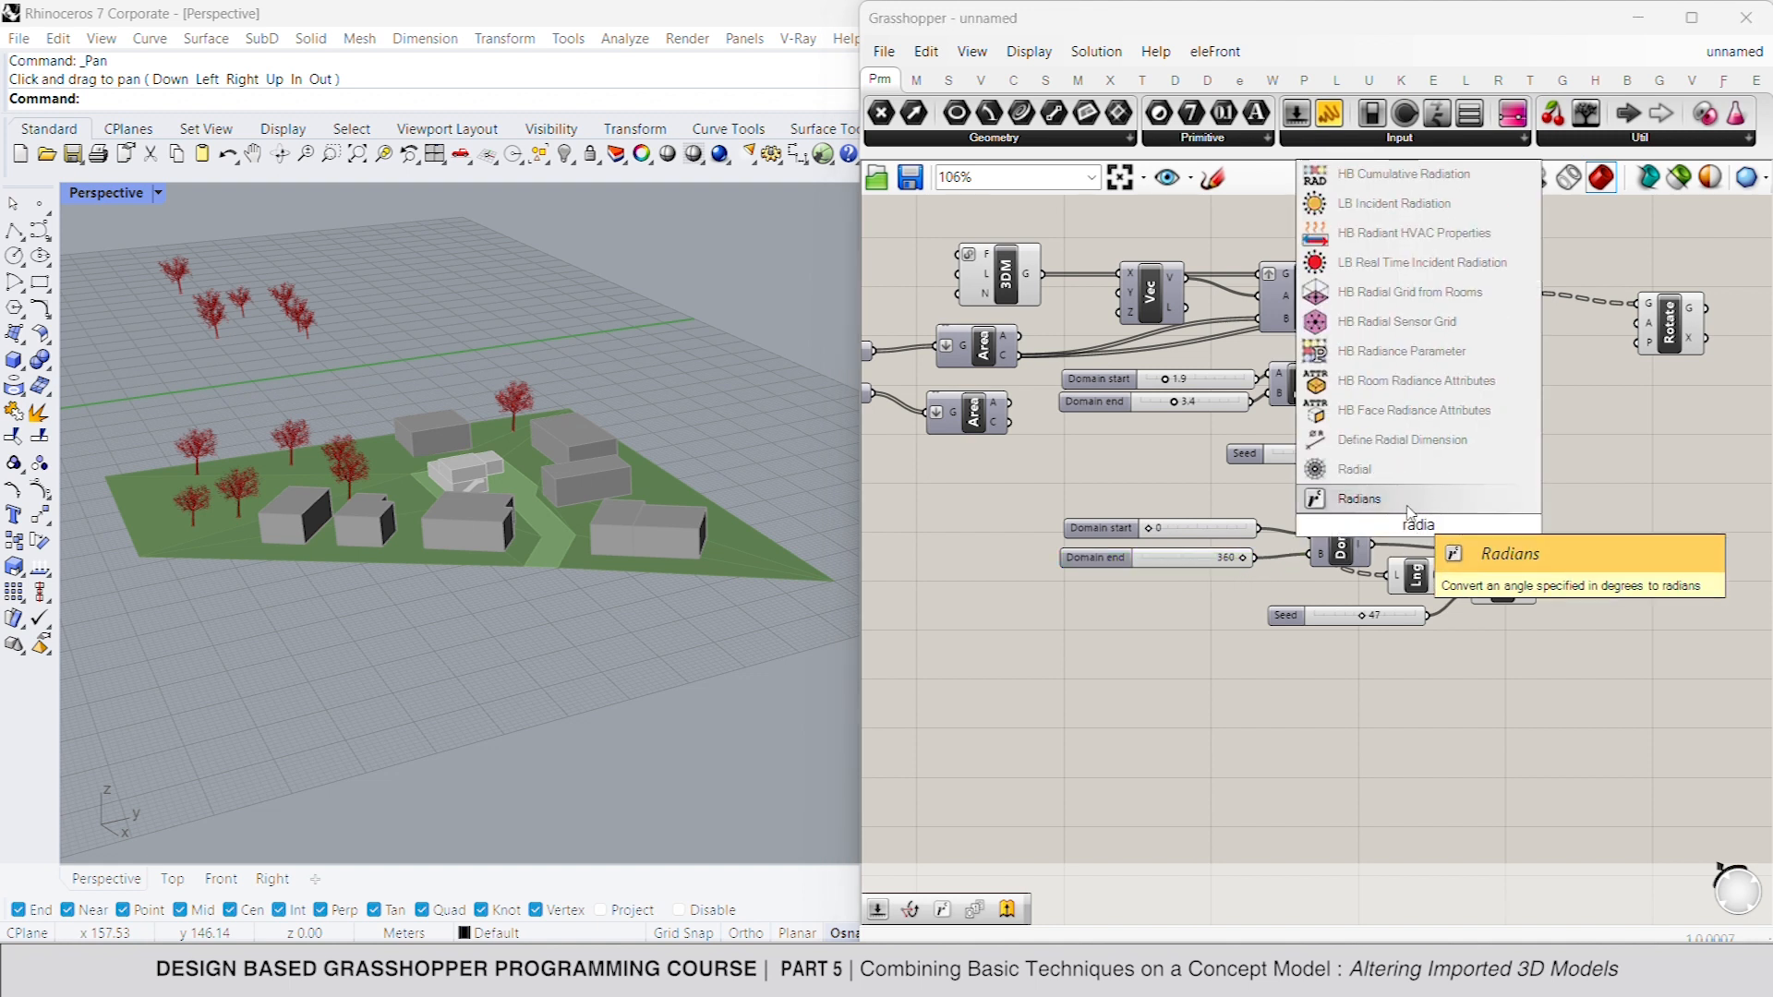
pyautogui.press('Return')
pyautogui.moveTo(1388, 525); pyautogui.dragTo(1475, 549)
# - Connect the copied Random output to the Rotate component's A input and the TREE 1 area centroids to its P input
pyautogui.moveTo(1649, 351); pyautogui.dragTo(1540, 570)
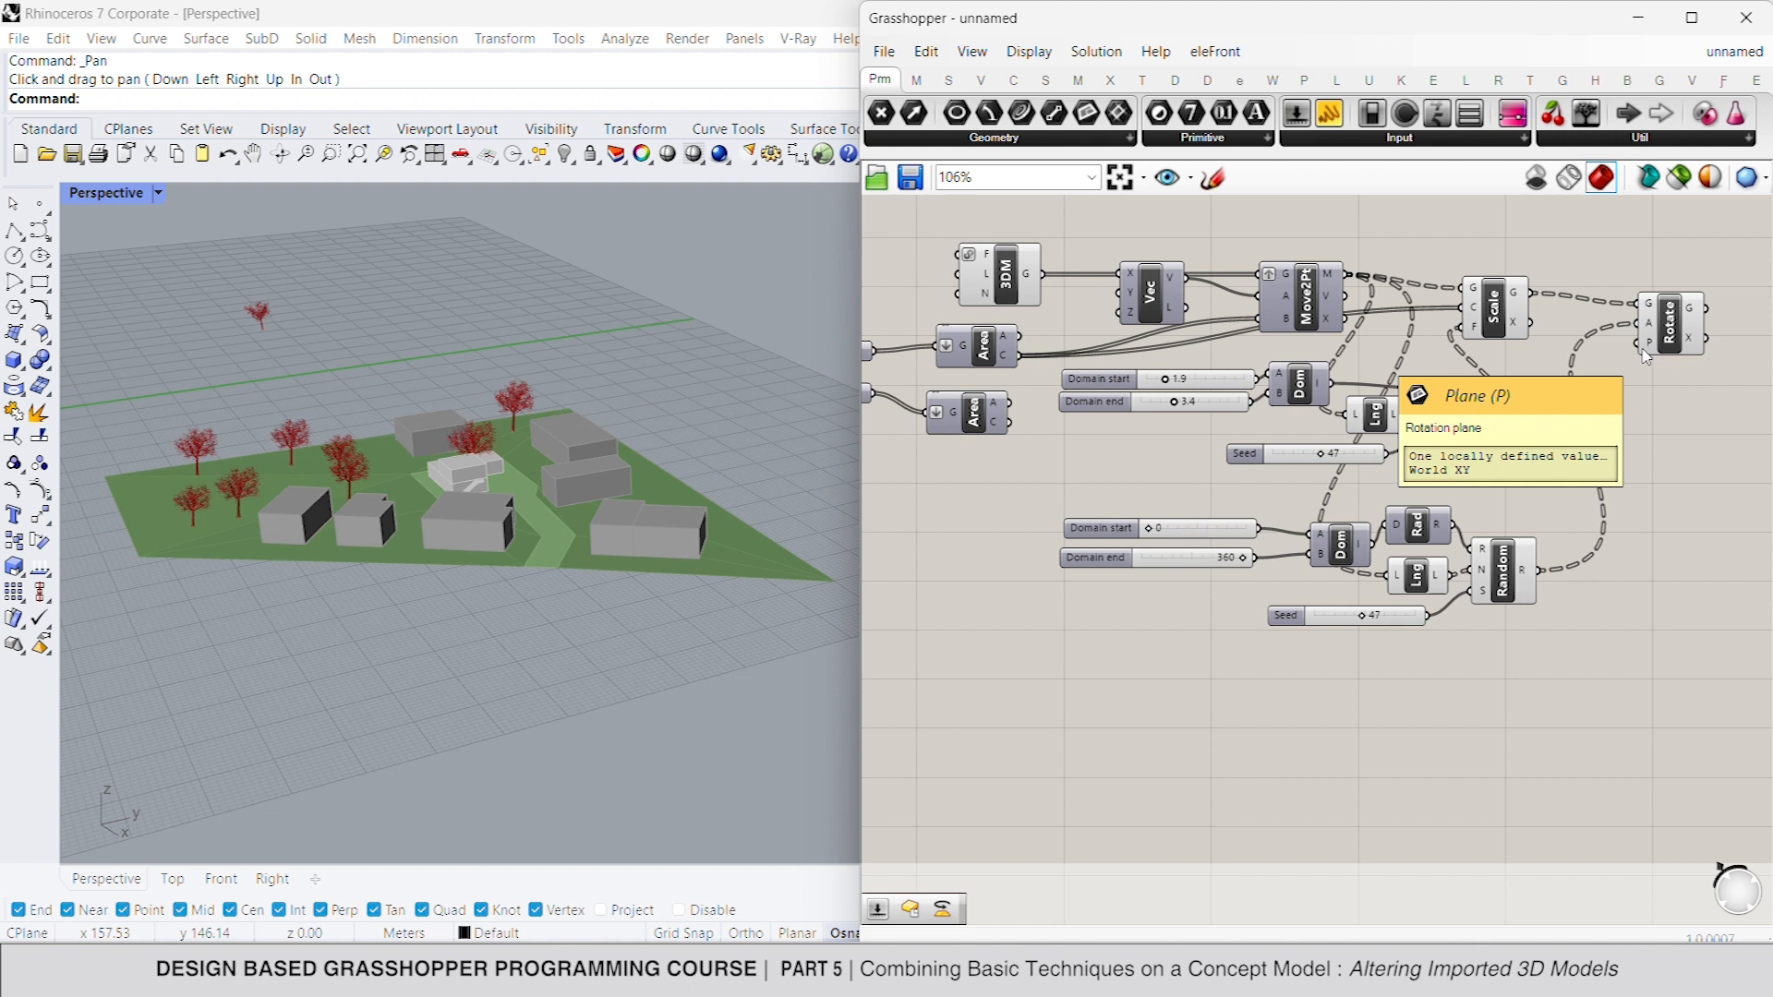
pyautogui.moveTo(1645, 356); pyautogui.dragTo(1020, 357)
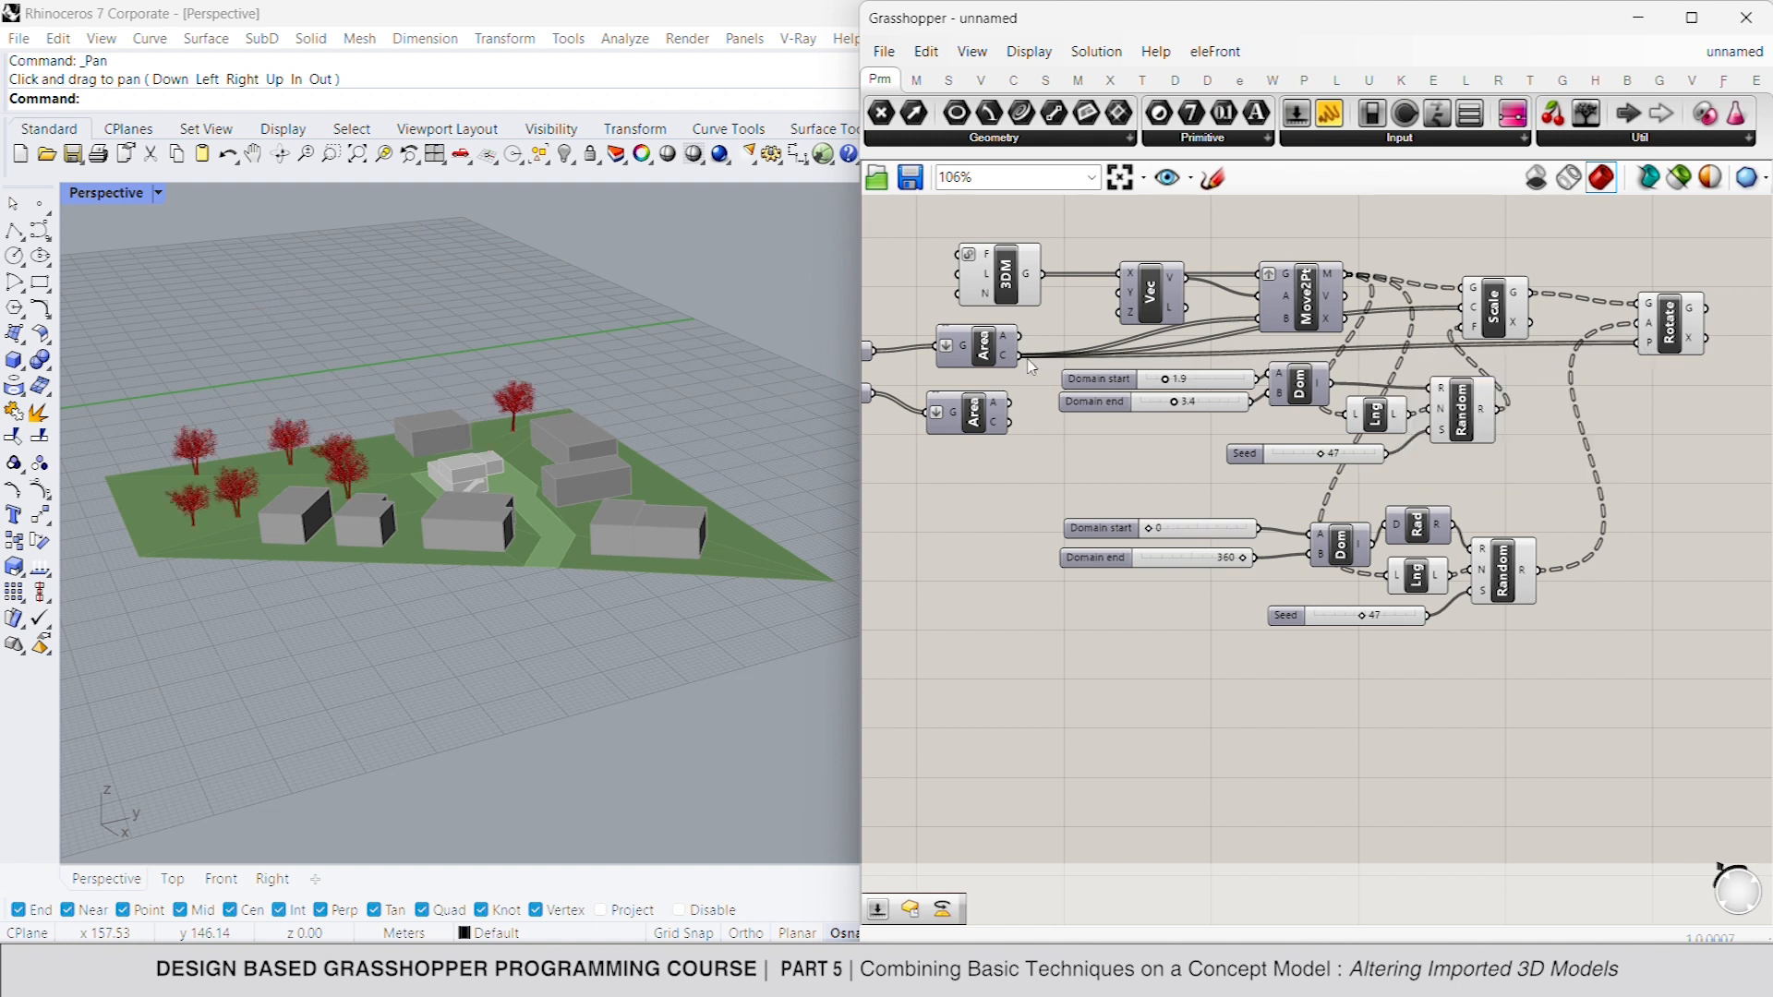
# - Turn off the preview of the Scale component so only the rotated trees are displayed
pyautogui.moveTo(1535, 257); pyautogui.dragTo(1376, 461)
pyautogui.rightClick(1626, 438)
pyautogui.click(1676, 480)
pyautogui.click(1677, 480)
pyautogui.click(1677, 341)
pyautogui.click(1682, 382)
# - Adjust the seed slider of the Random component that drives the tree rotation
pyautogui.moveTo(1362, 618); pyautogui.dragTo(1364, 618)
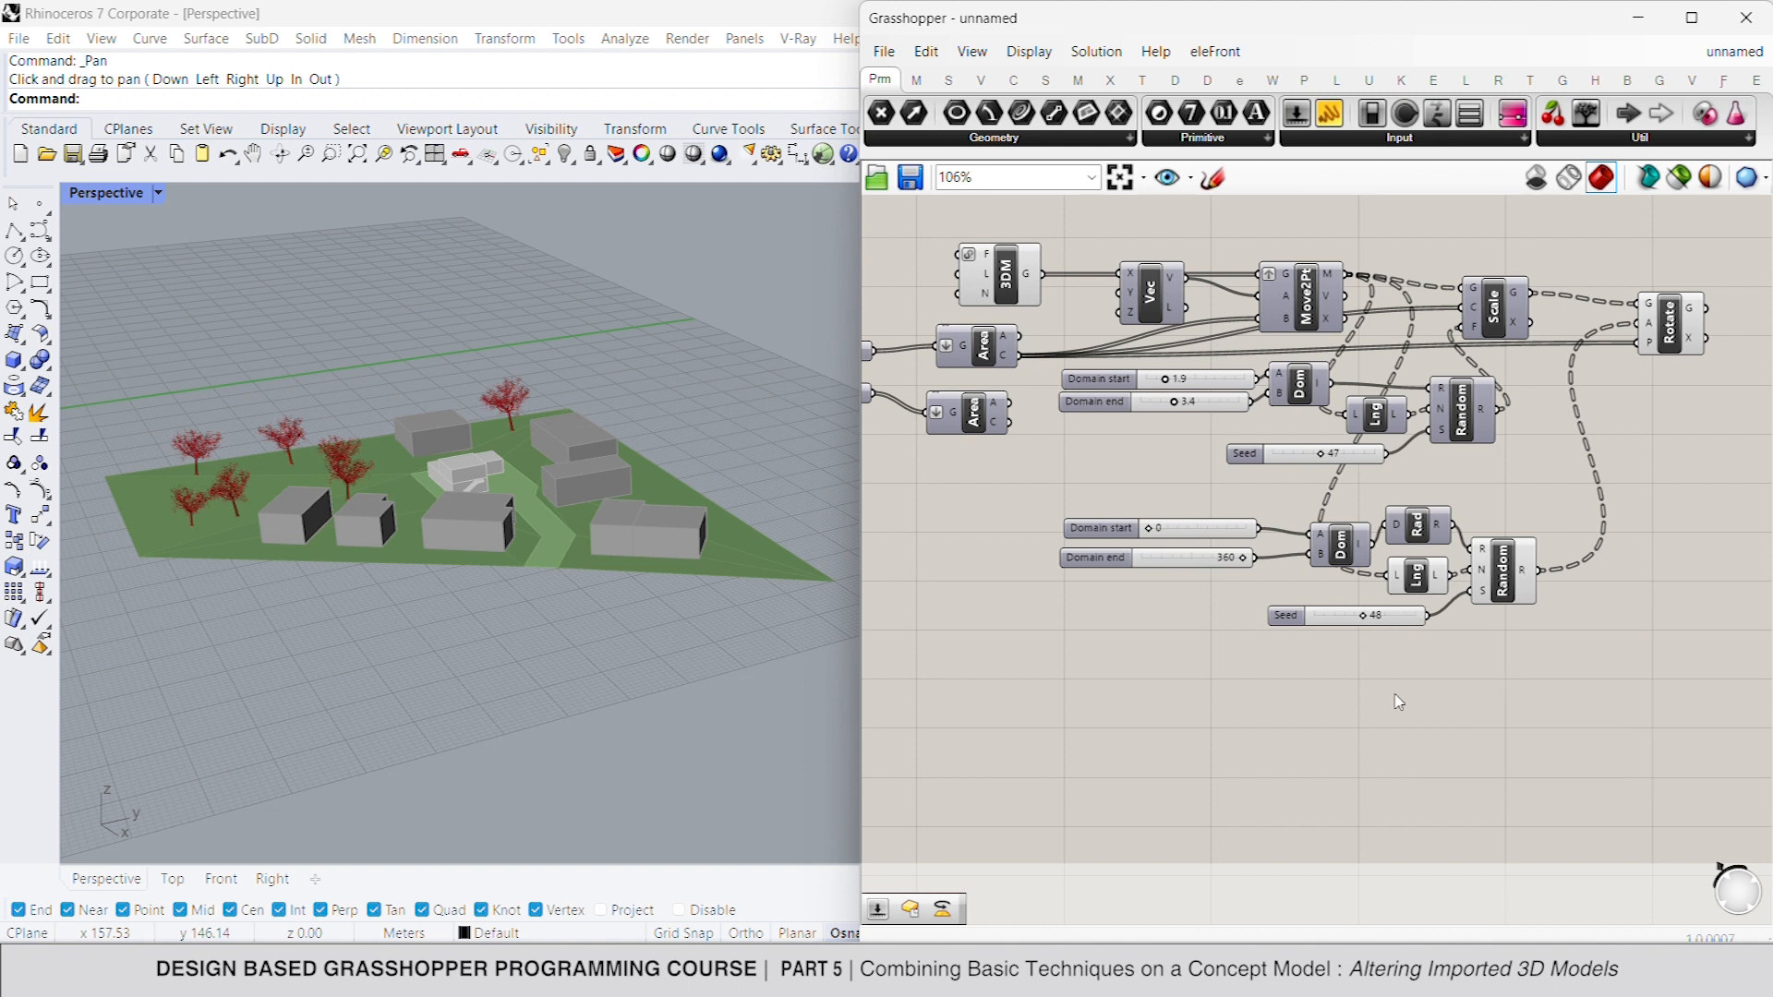
# - Add a Panel containing "trunk" and connect it to the 3DM component's L input
pyautogui.moveTo(1386, 606); pyautogui.dragTo(1438, 603, button='right')
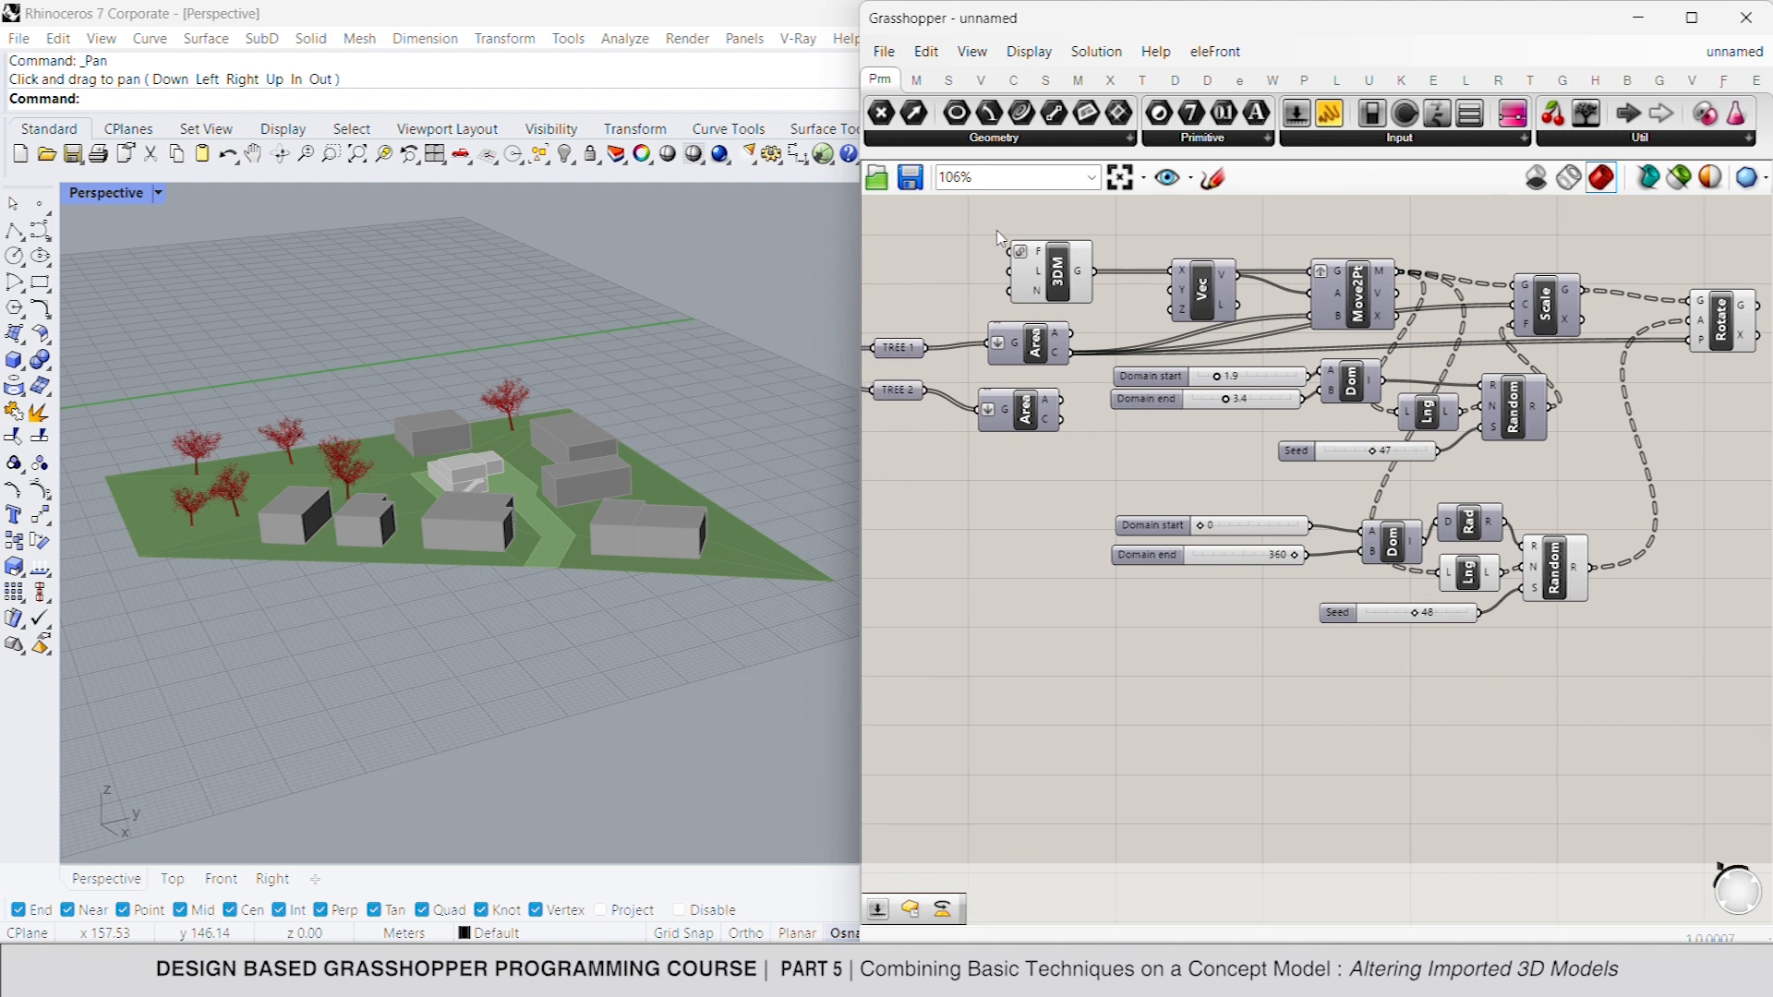
pyautogui.doubleClick(919, 292)
pyautogui.write('panel')
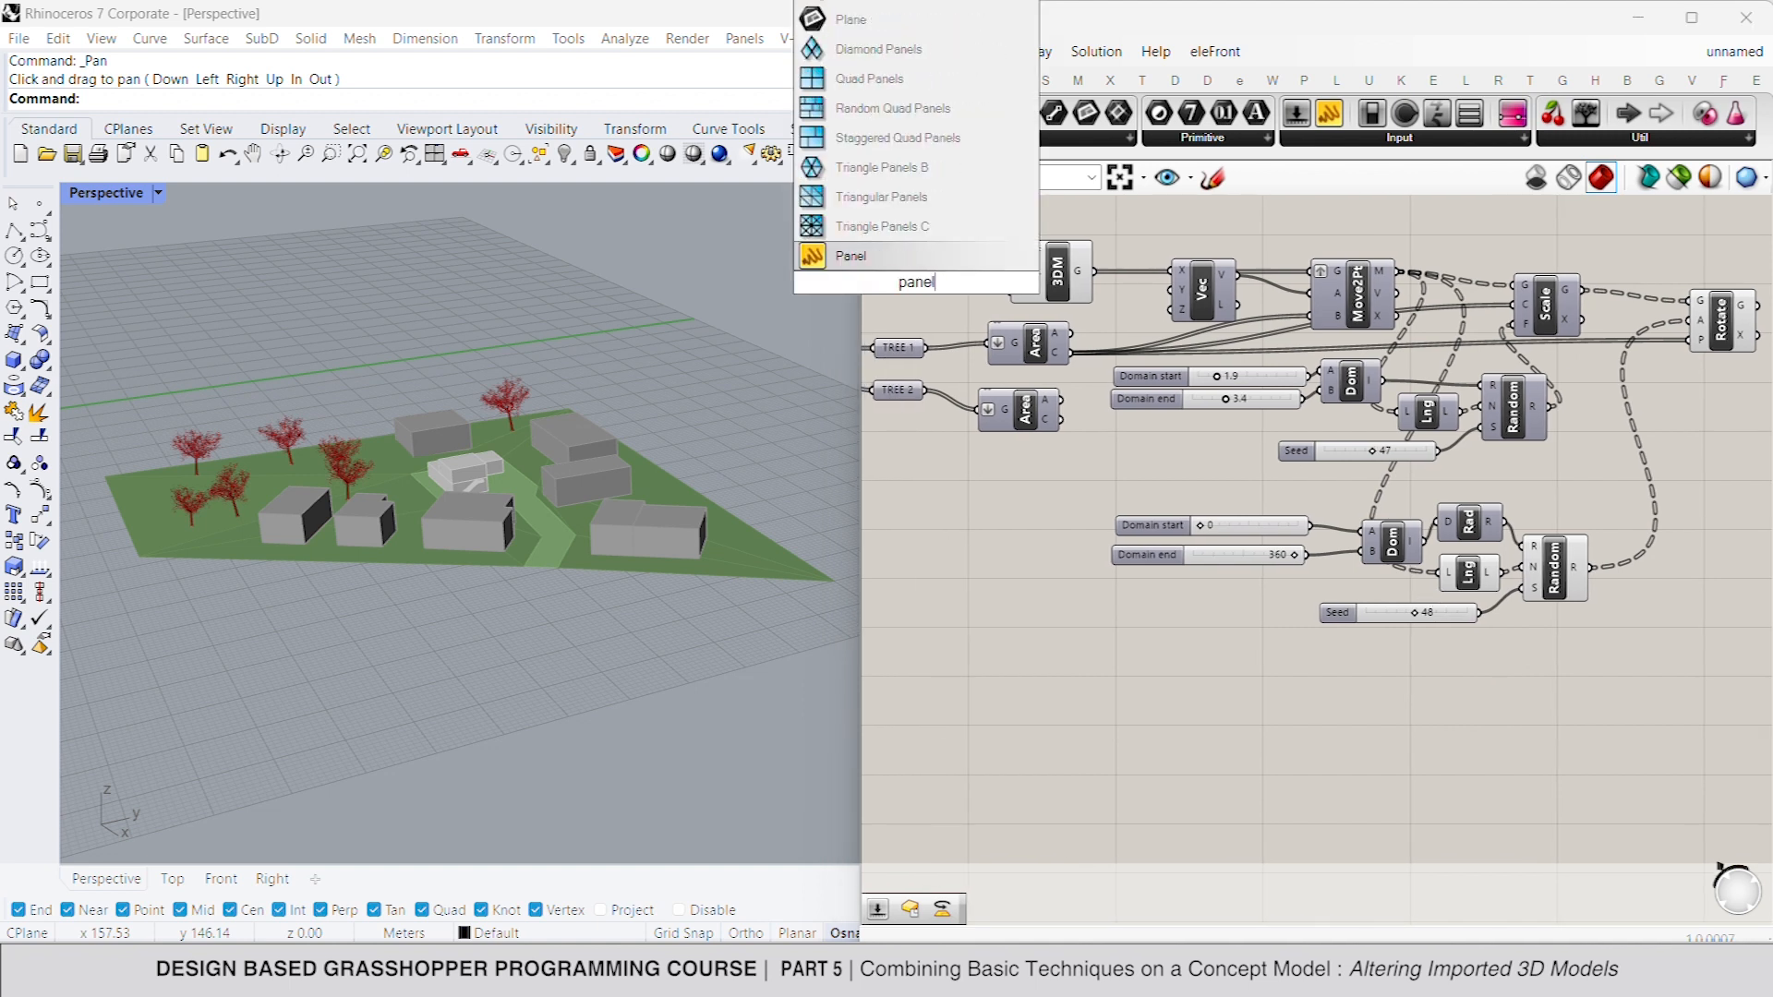
pyautogui.press('Return')
pyautogui.doubleClick(924, 284)
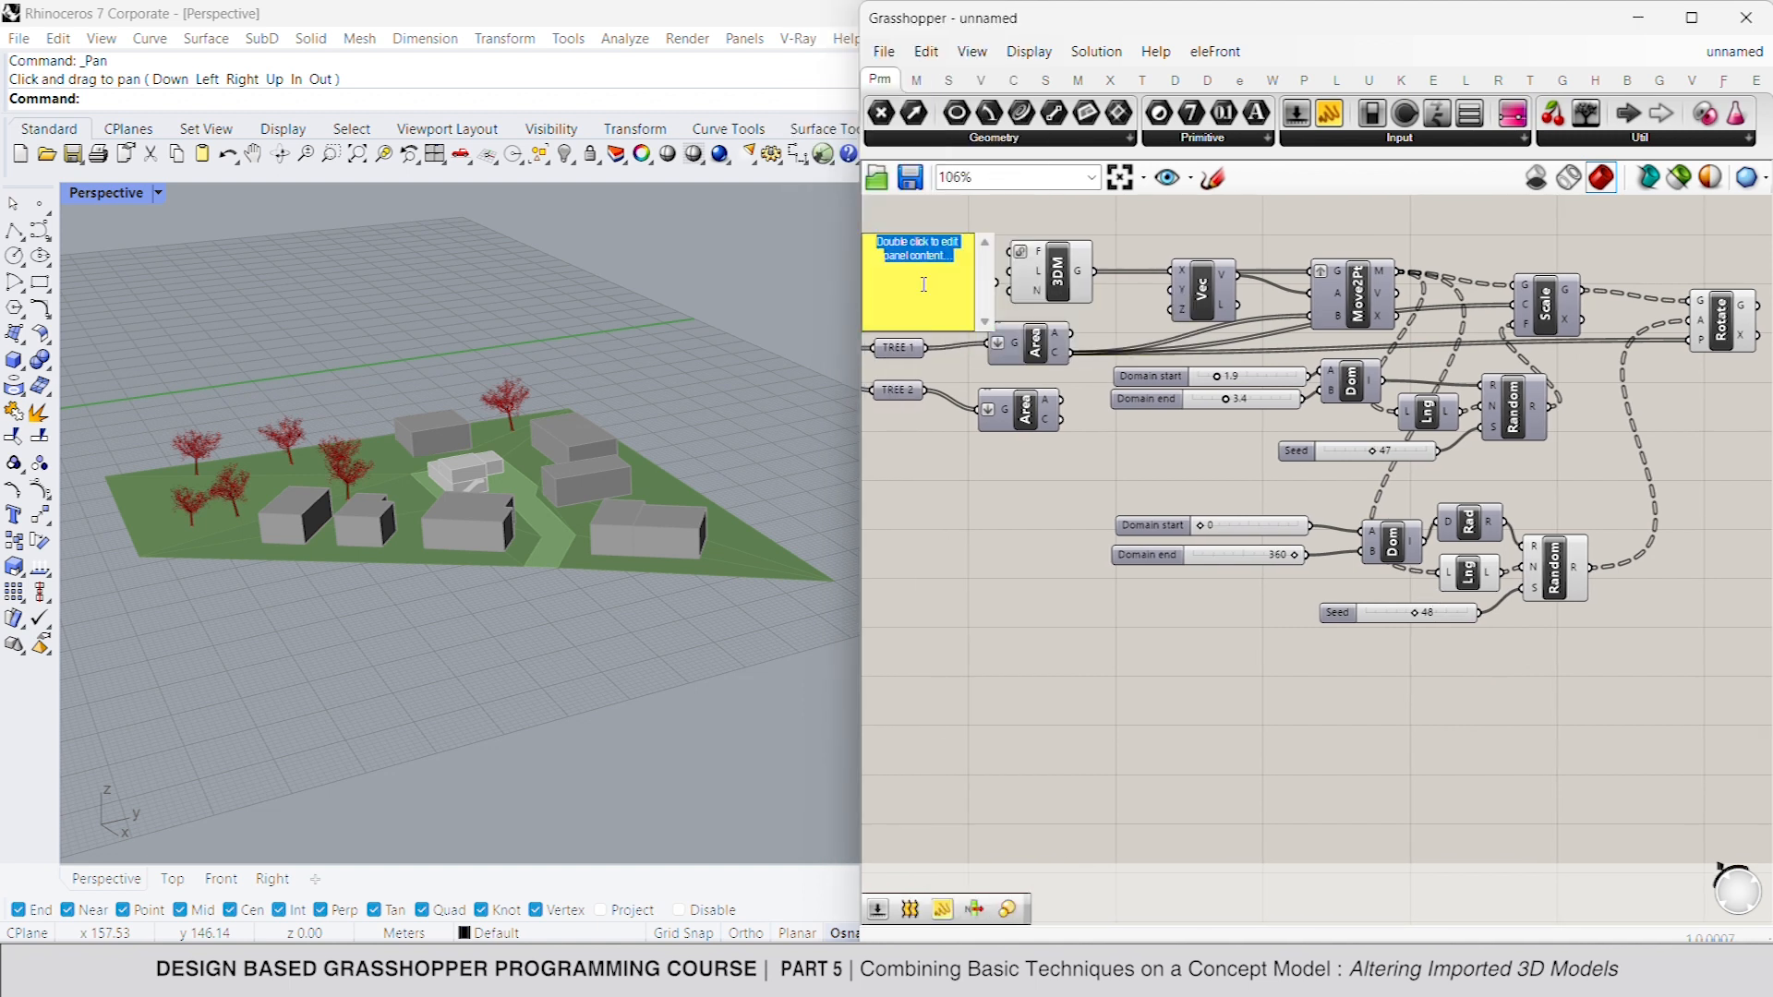
pyautogui.write('trunk')
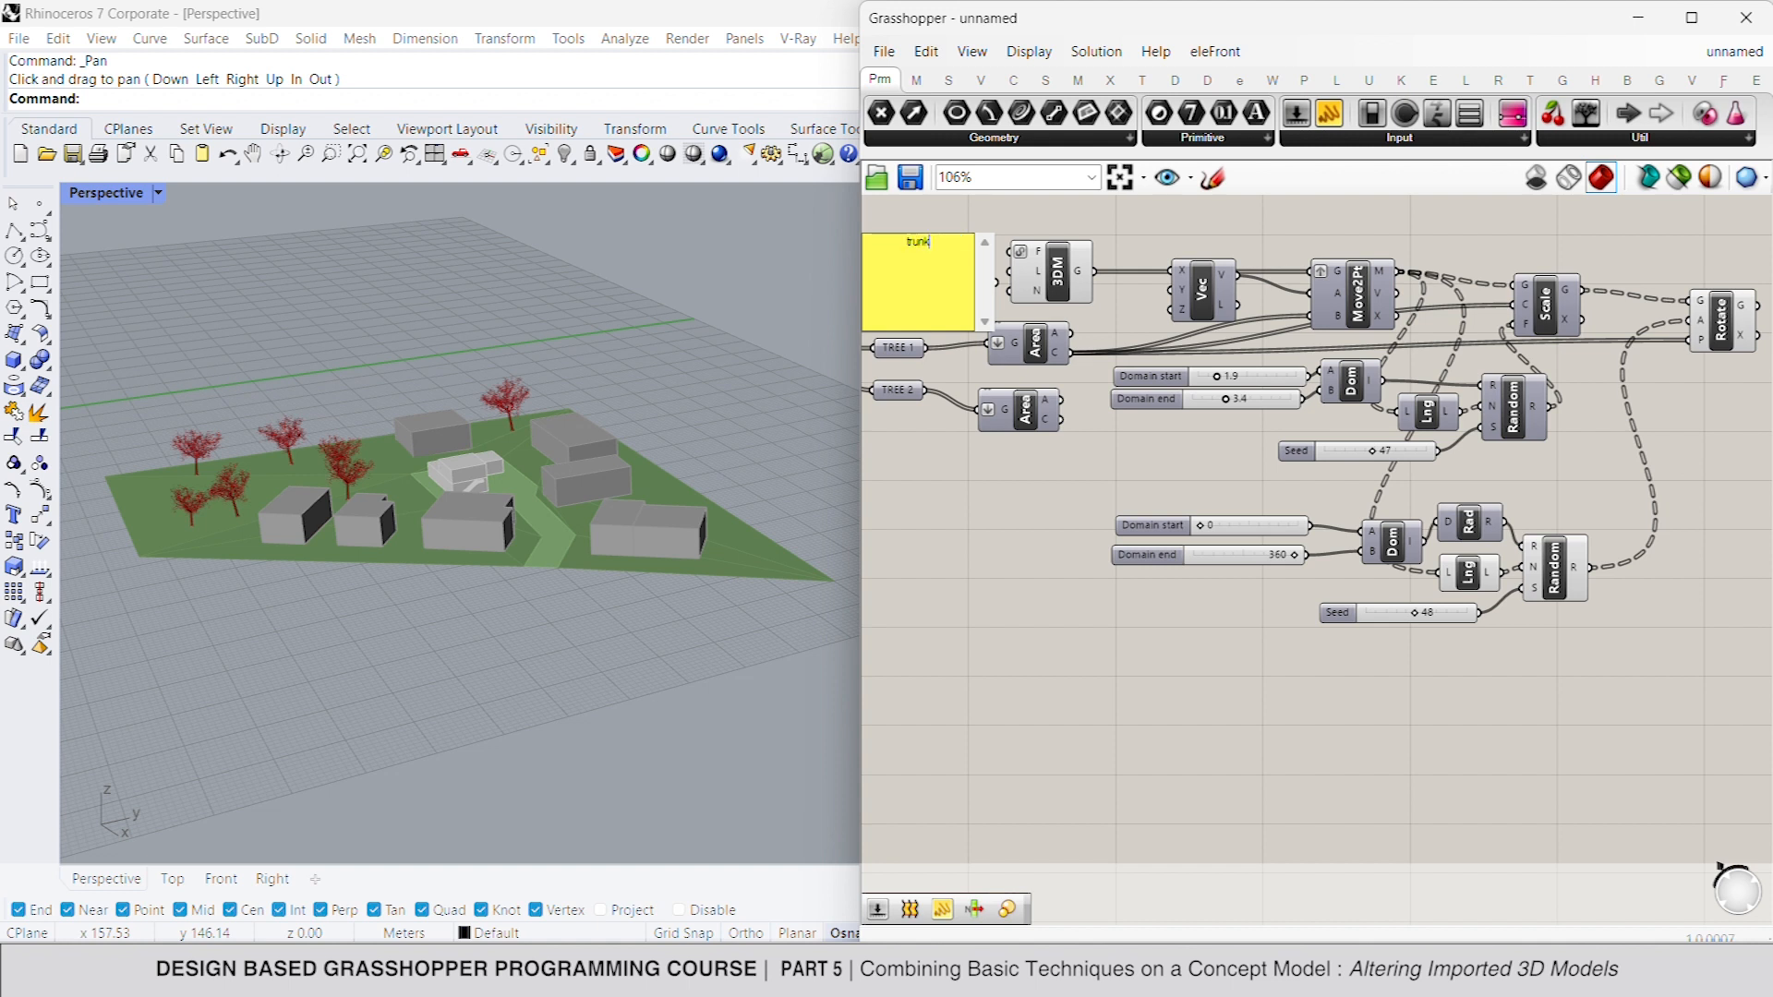
pyautogui.click(955, 375)
pyautogui.moveTo(990, 325); pyautogui.dragTo(981, 283)
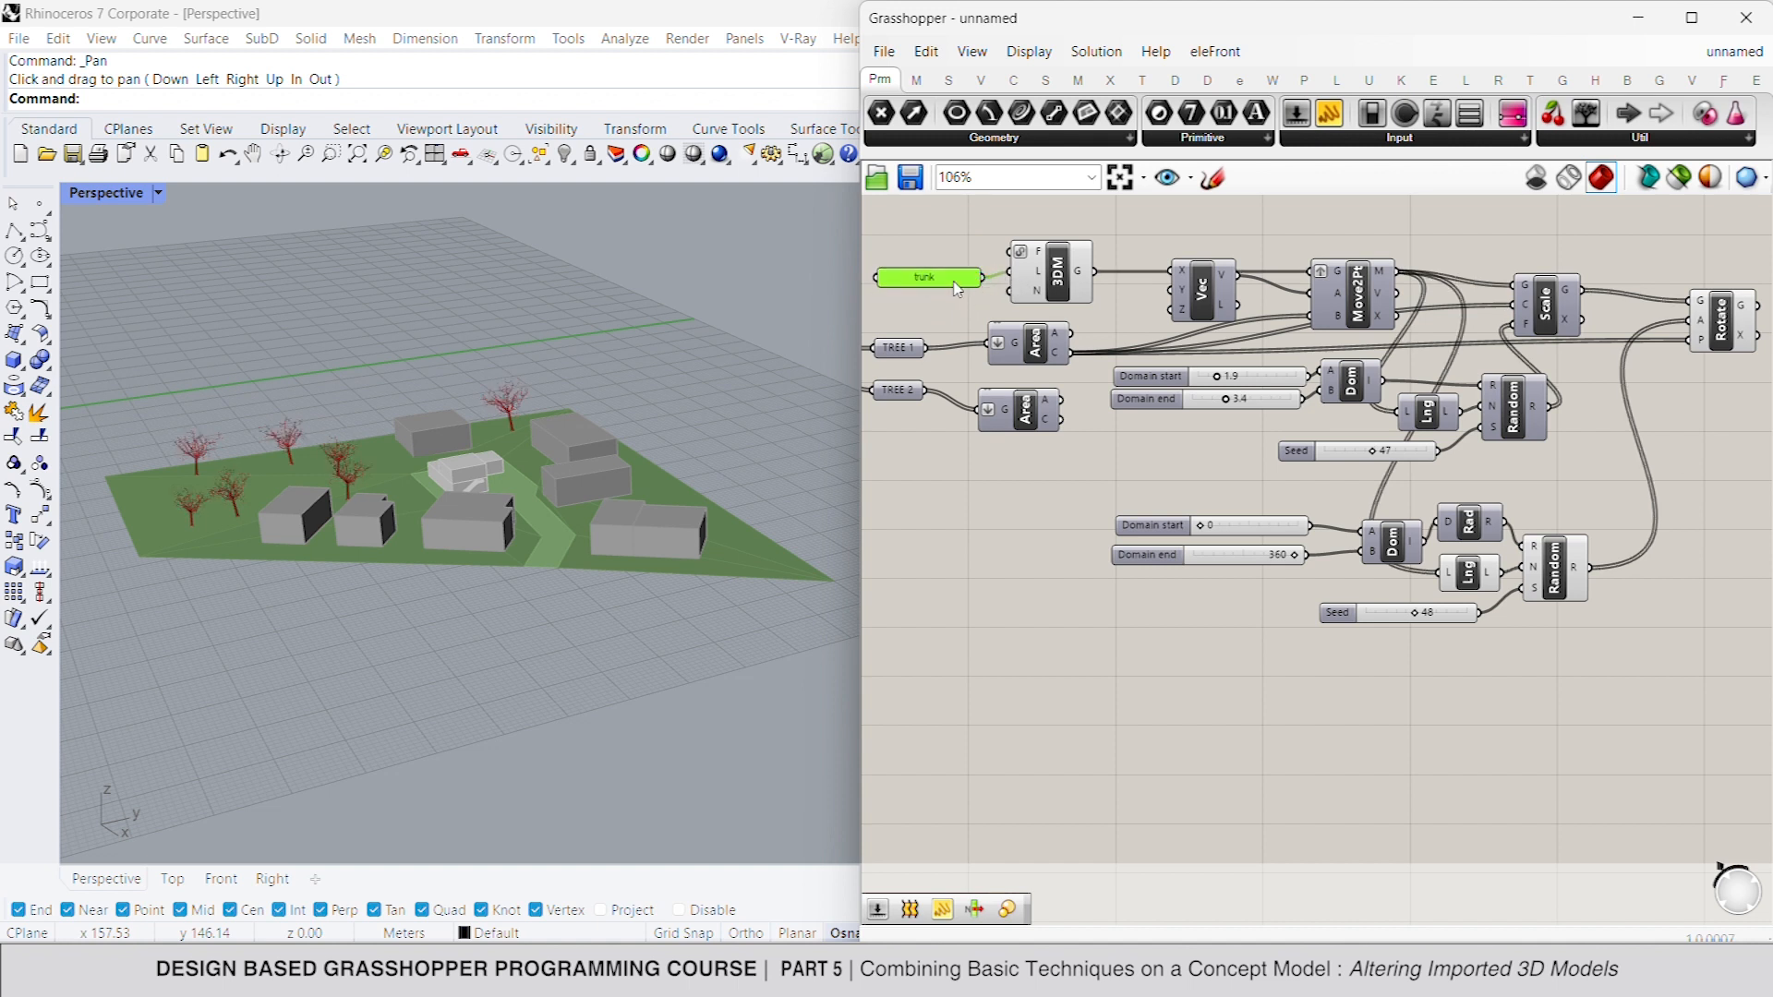
# - Add a Colour Swatch and a Custom Preview component beside the Rotate component
pyautogui.moveTo(1250, 373); pyautogui.dragTo(1221, 363, button='right')
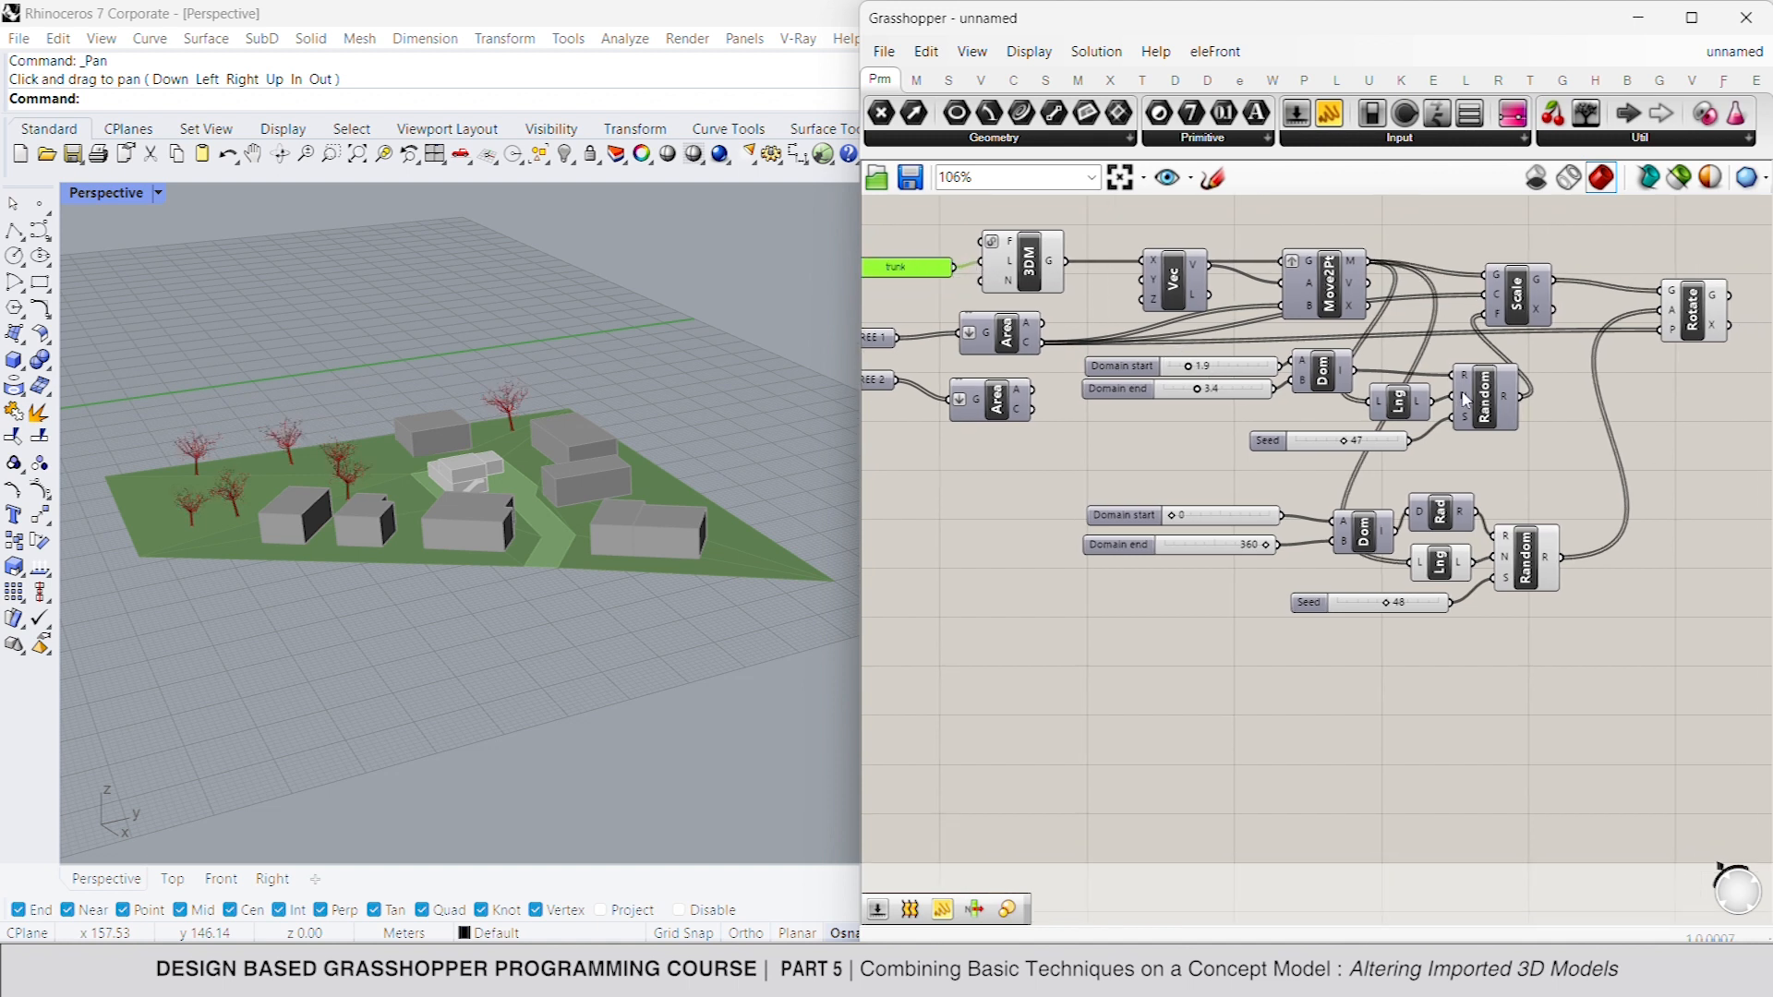
pyautogui.moveTo(1467, 399); pyautogui.dragTo(1202, 403, button='right')
pyautogui.doubleClick(1586, 333)
pyautogui.write('color swatch')
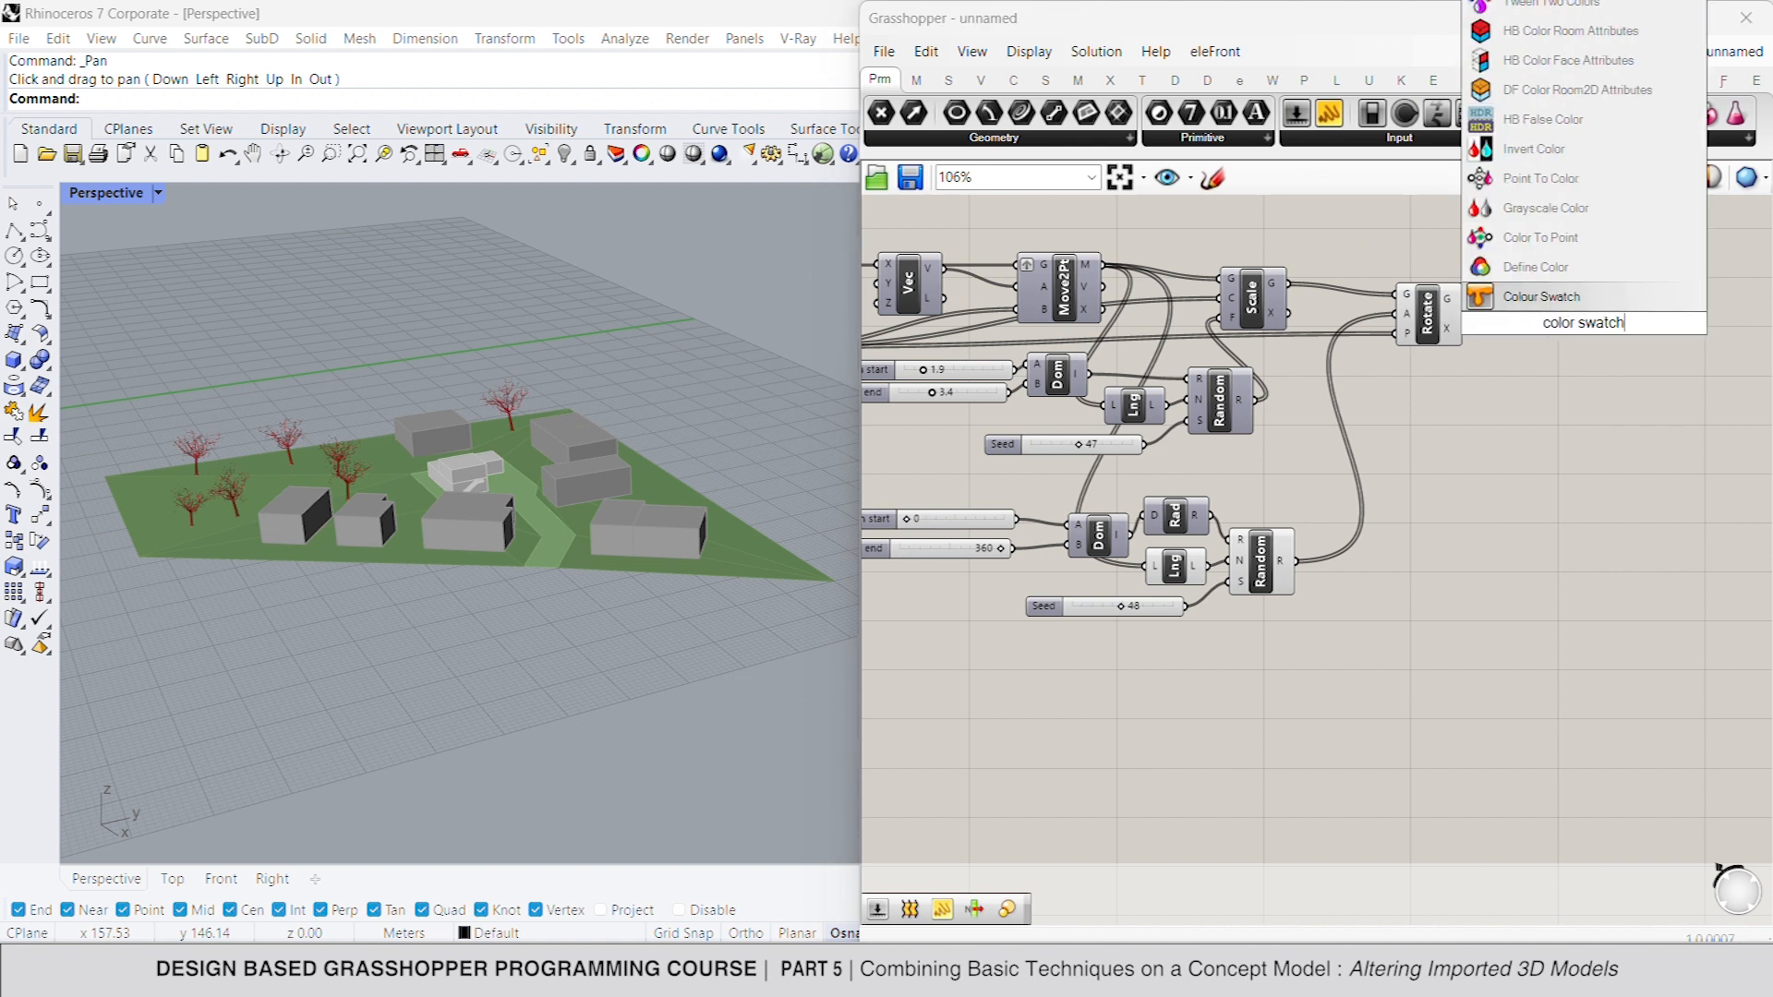
pyautogui.press('Return')
pyautogui.doubleClick(1573, 366)
pyautogui.write('custom preview')
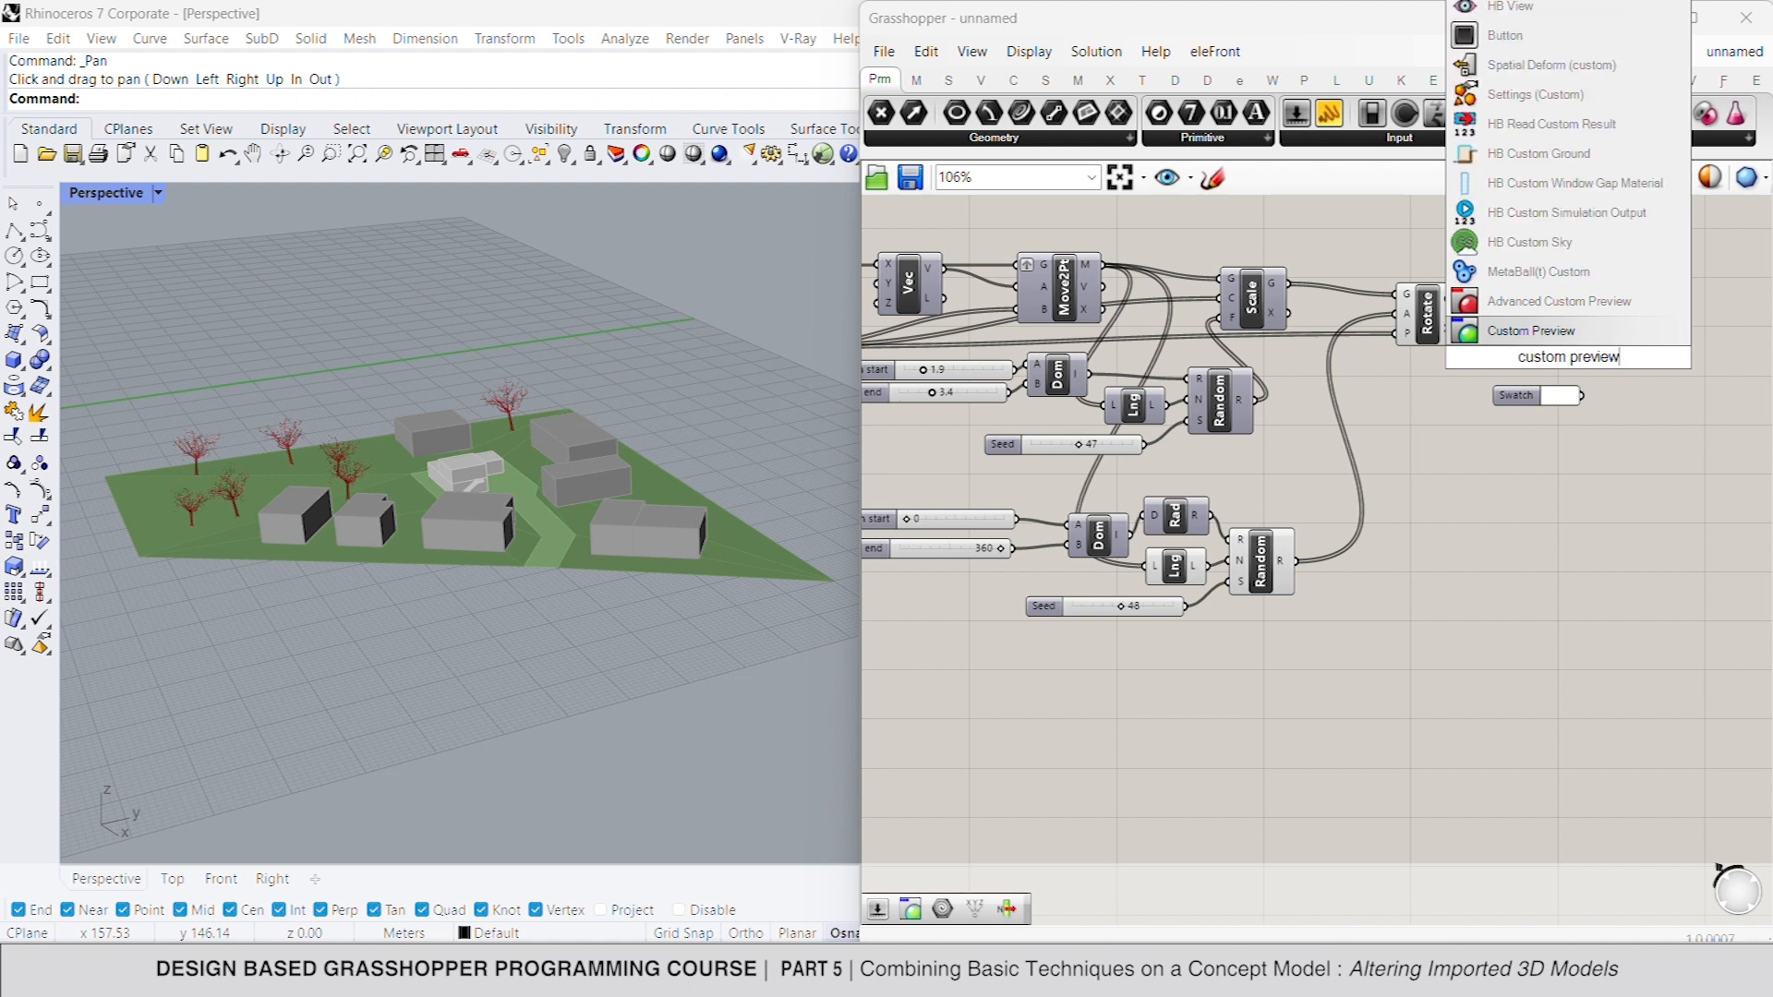
pyautogui.press('Return')
# - Connect the Rotate geometry and the swatch to Custom Preview, and set the swatch to brown with hue 32, saturation 59 and value 40
pyautogui.moveTo(1544, 343); pyautogui.dragTo(1464, 299)
pyautogui.moveTo(1555, 377)
pyautogui.mouseDown()
pyautogui.moveTo(1606, 363)
pyautogui.moveTo(1582, 397)
pyautogui.mouseUp()
pyautogui.click(1563, 395)
pyautogui.moveTo(1668, 605); pyautogui.dragTo(1635, 582)
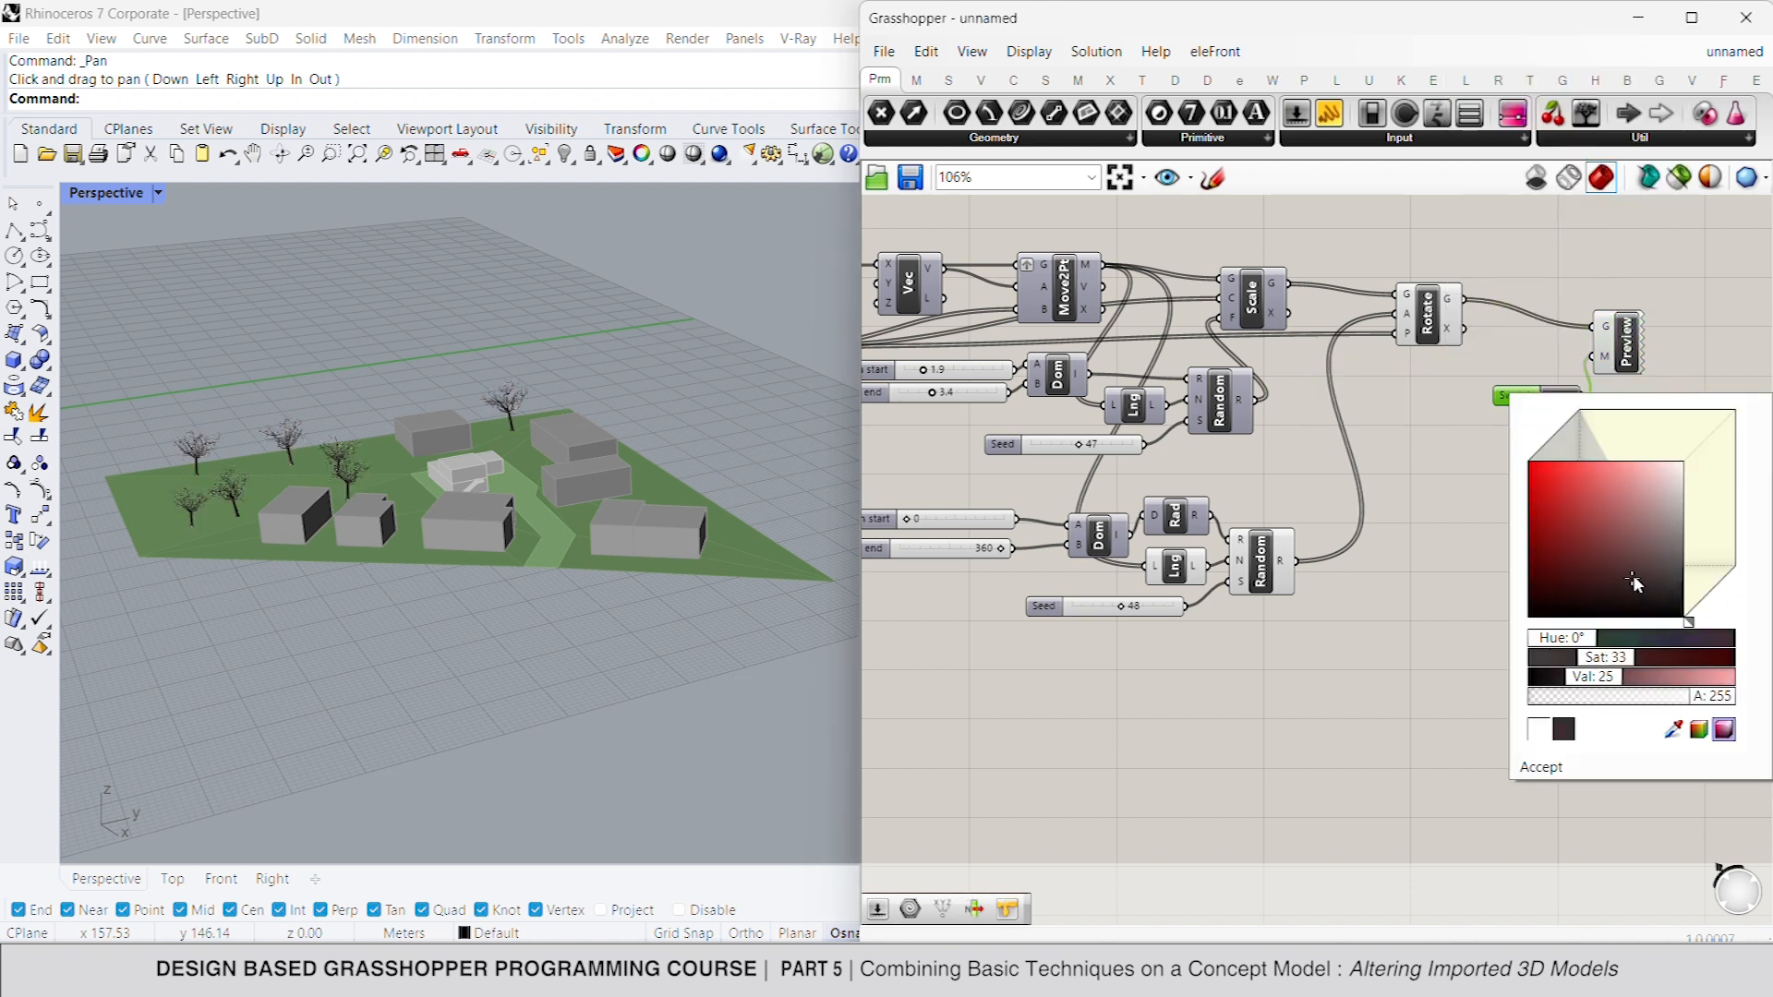
pyautogui.moveTo(1606, 682)
pyautogui.mouseDown()
pyautogui.moveTo(1655, 658)
pyautogui.moveTo(1653, 605)
pyautogui.moveTo(1539, 558)
pyautogui.mouseUp()
pyautogui.click(1381, 610)
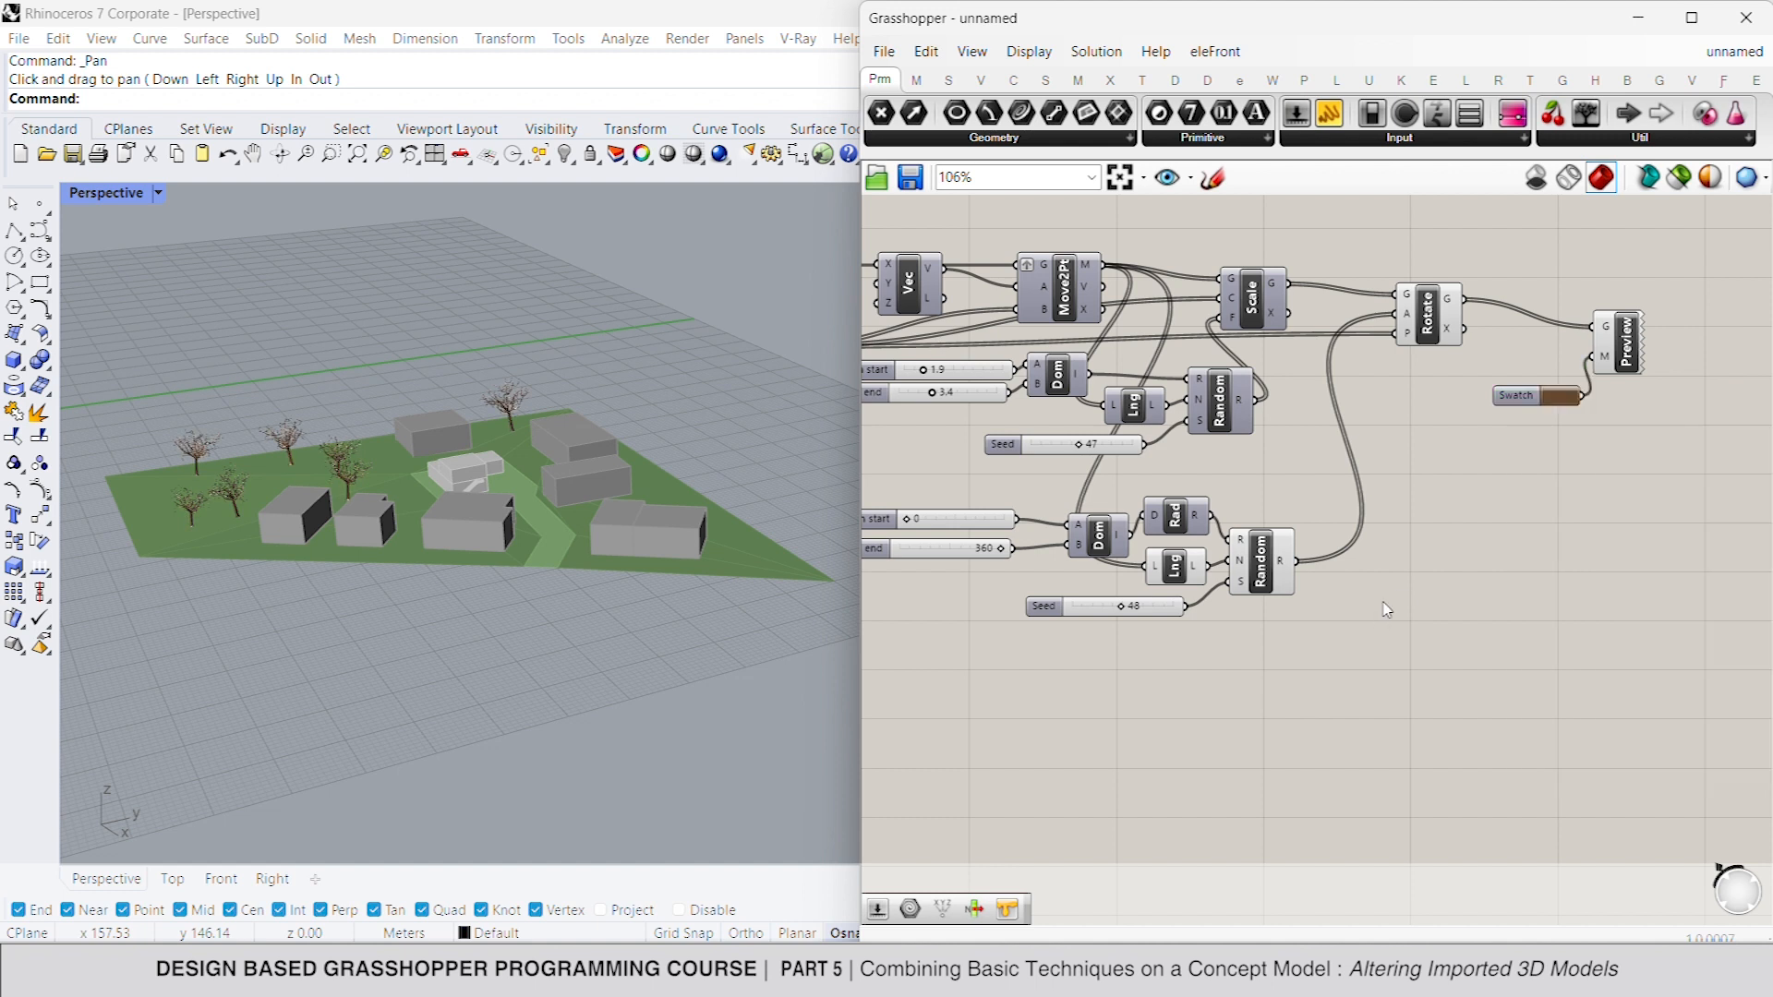
# - Turn off the preview of the tree components from Move2Pt through Rotate
pyautogui.scroll(-2, 1450, 443)
pyautogui.moveTo(1476, 693); pyautogui.dragTo(1126, 291)
pyautogui.middleClick(1265, 252)
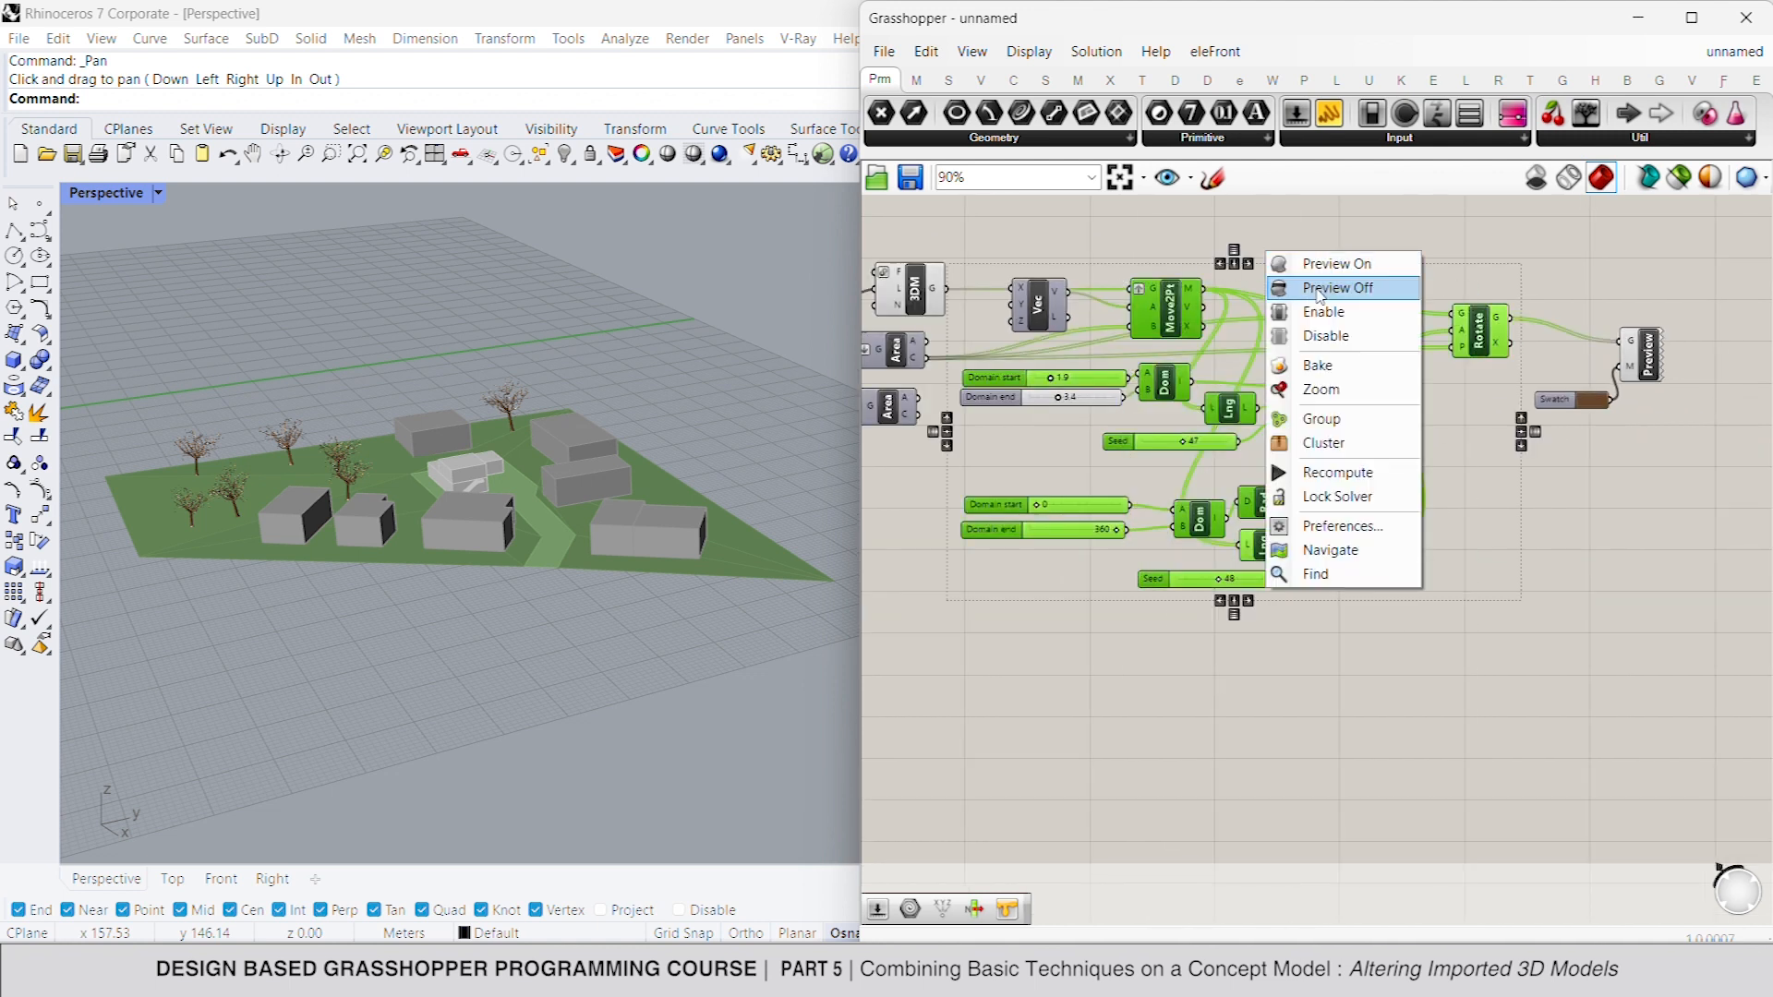
pyautogui.click(1350, 286)
pyautogui.click(1361, 264)
# - Turn off the preview of the 3DM component that imports the trunk
pyautogui.scroll(-2, 1404, 340)
pyautogui.click(1046, 305)
pyautogui.scroll(3, 1027, 306)
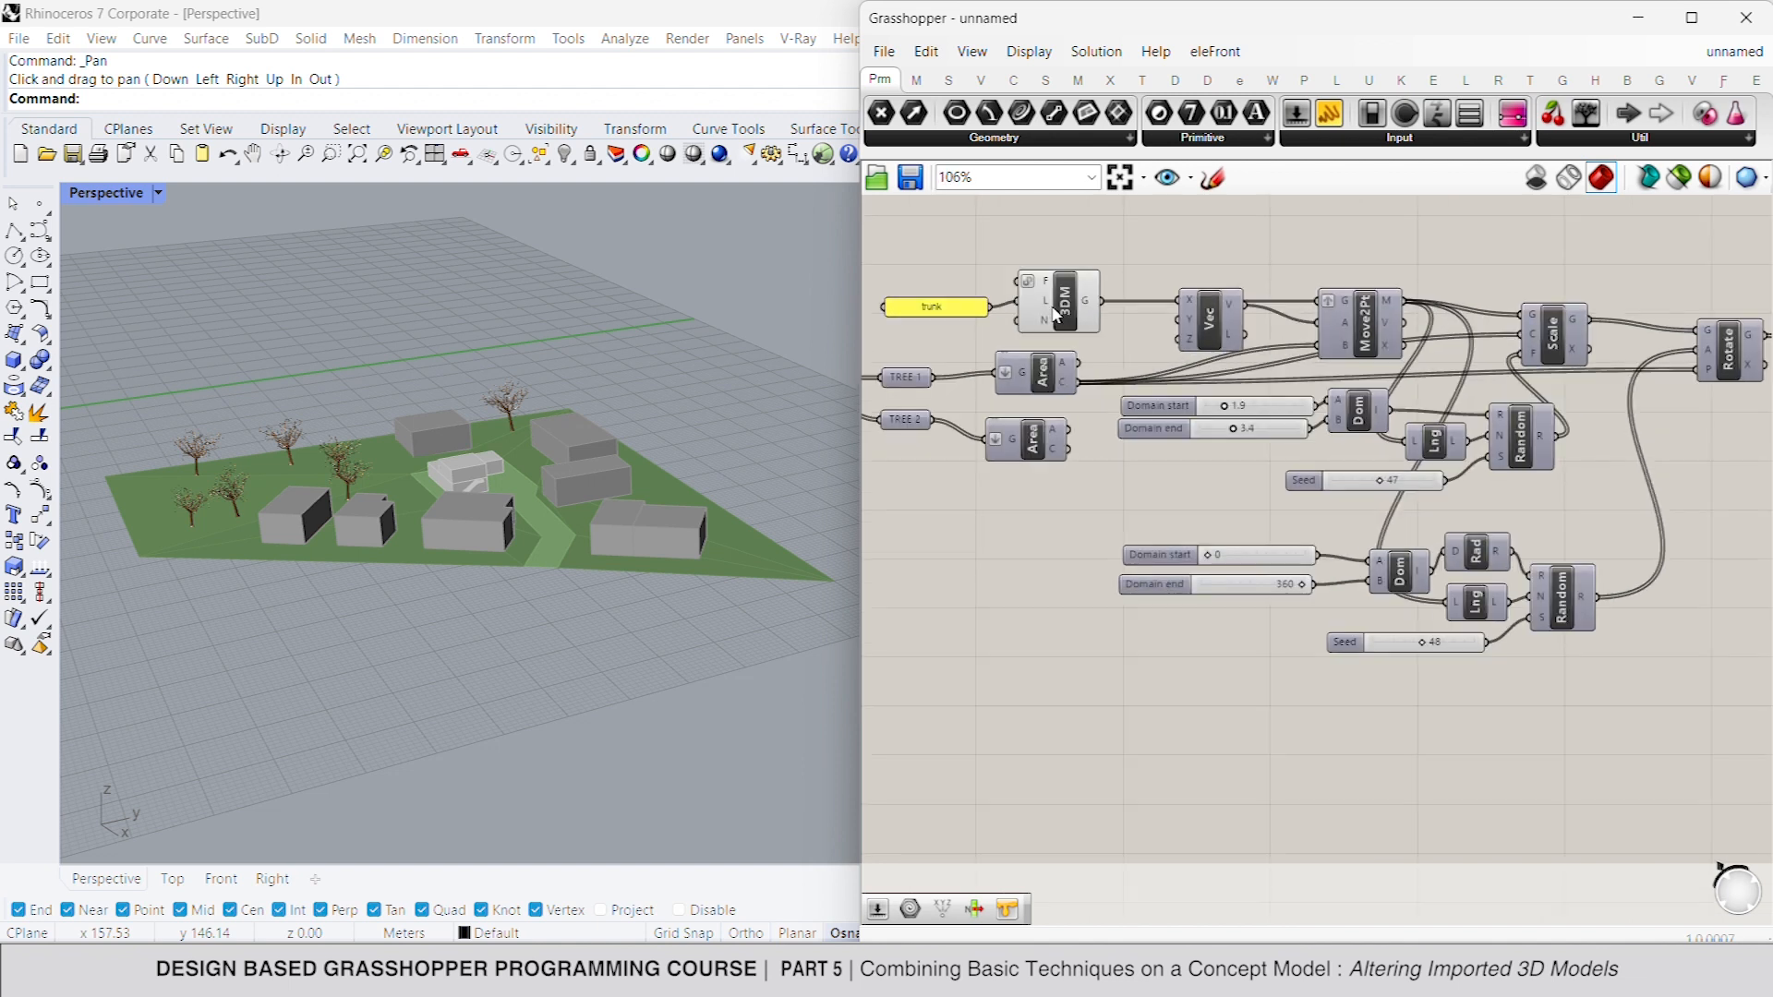
pyautogui.rightClick(1178, 228)
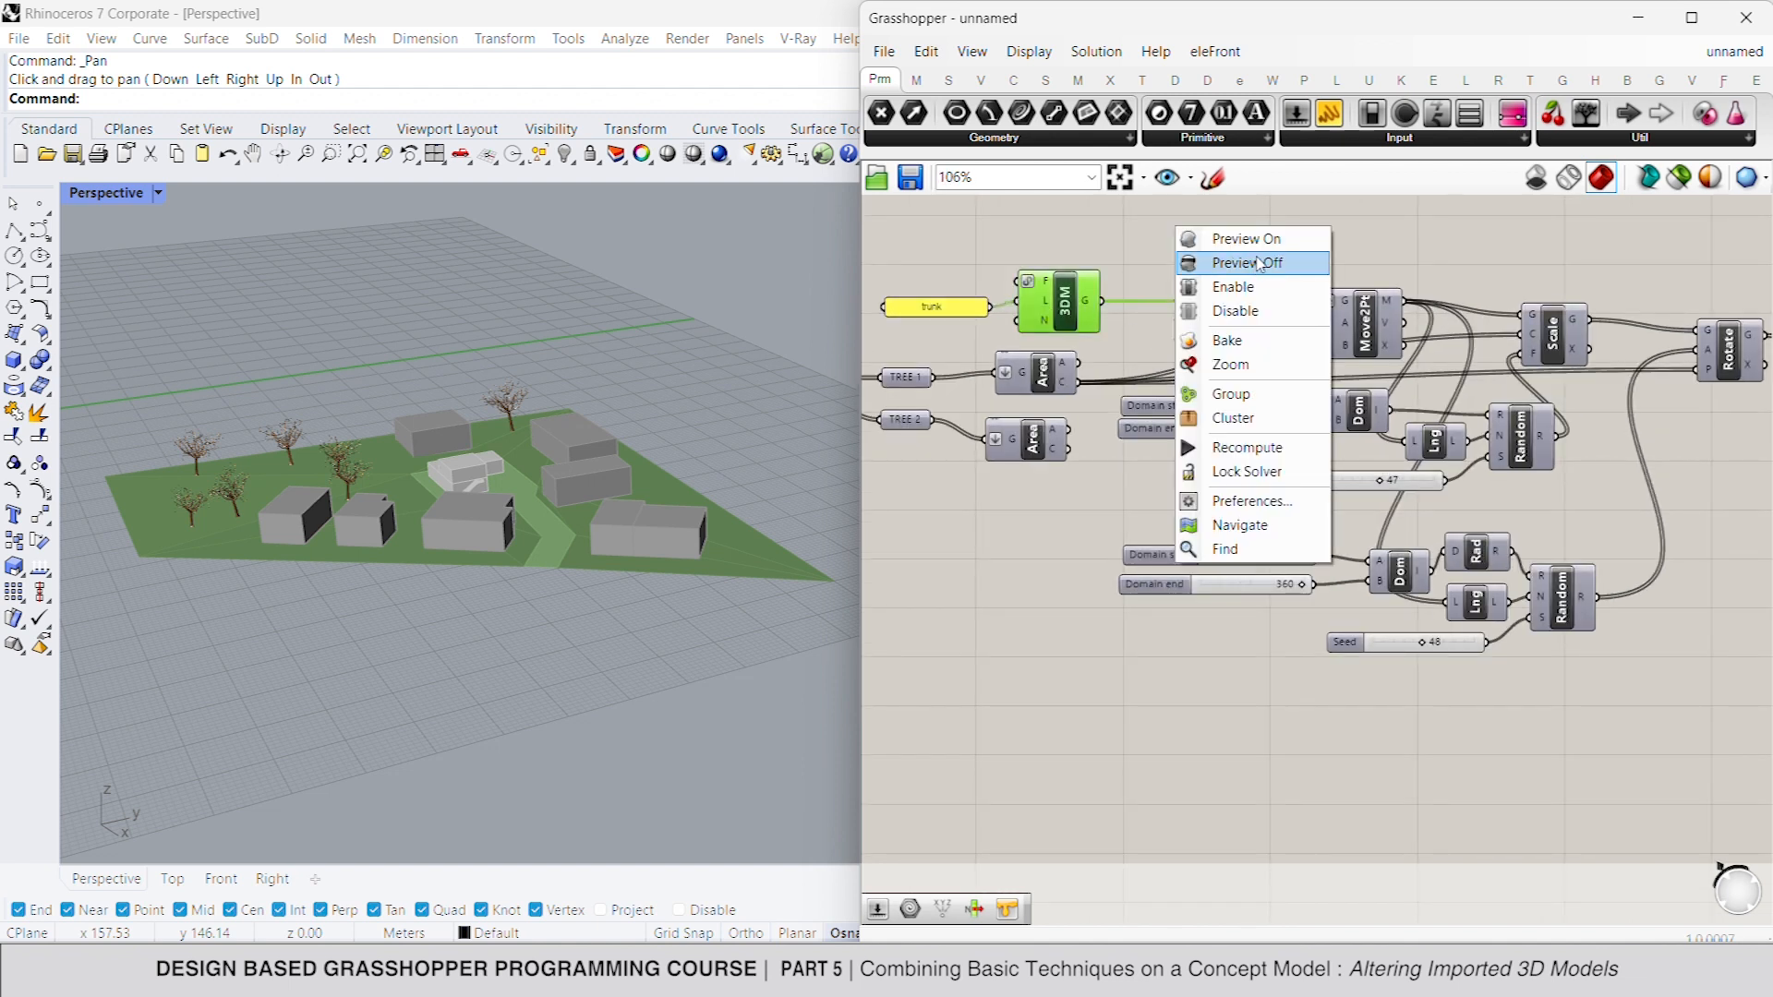
pyautogui.click(1260, 263)
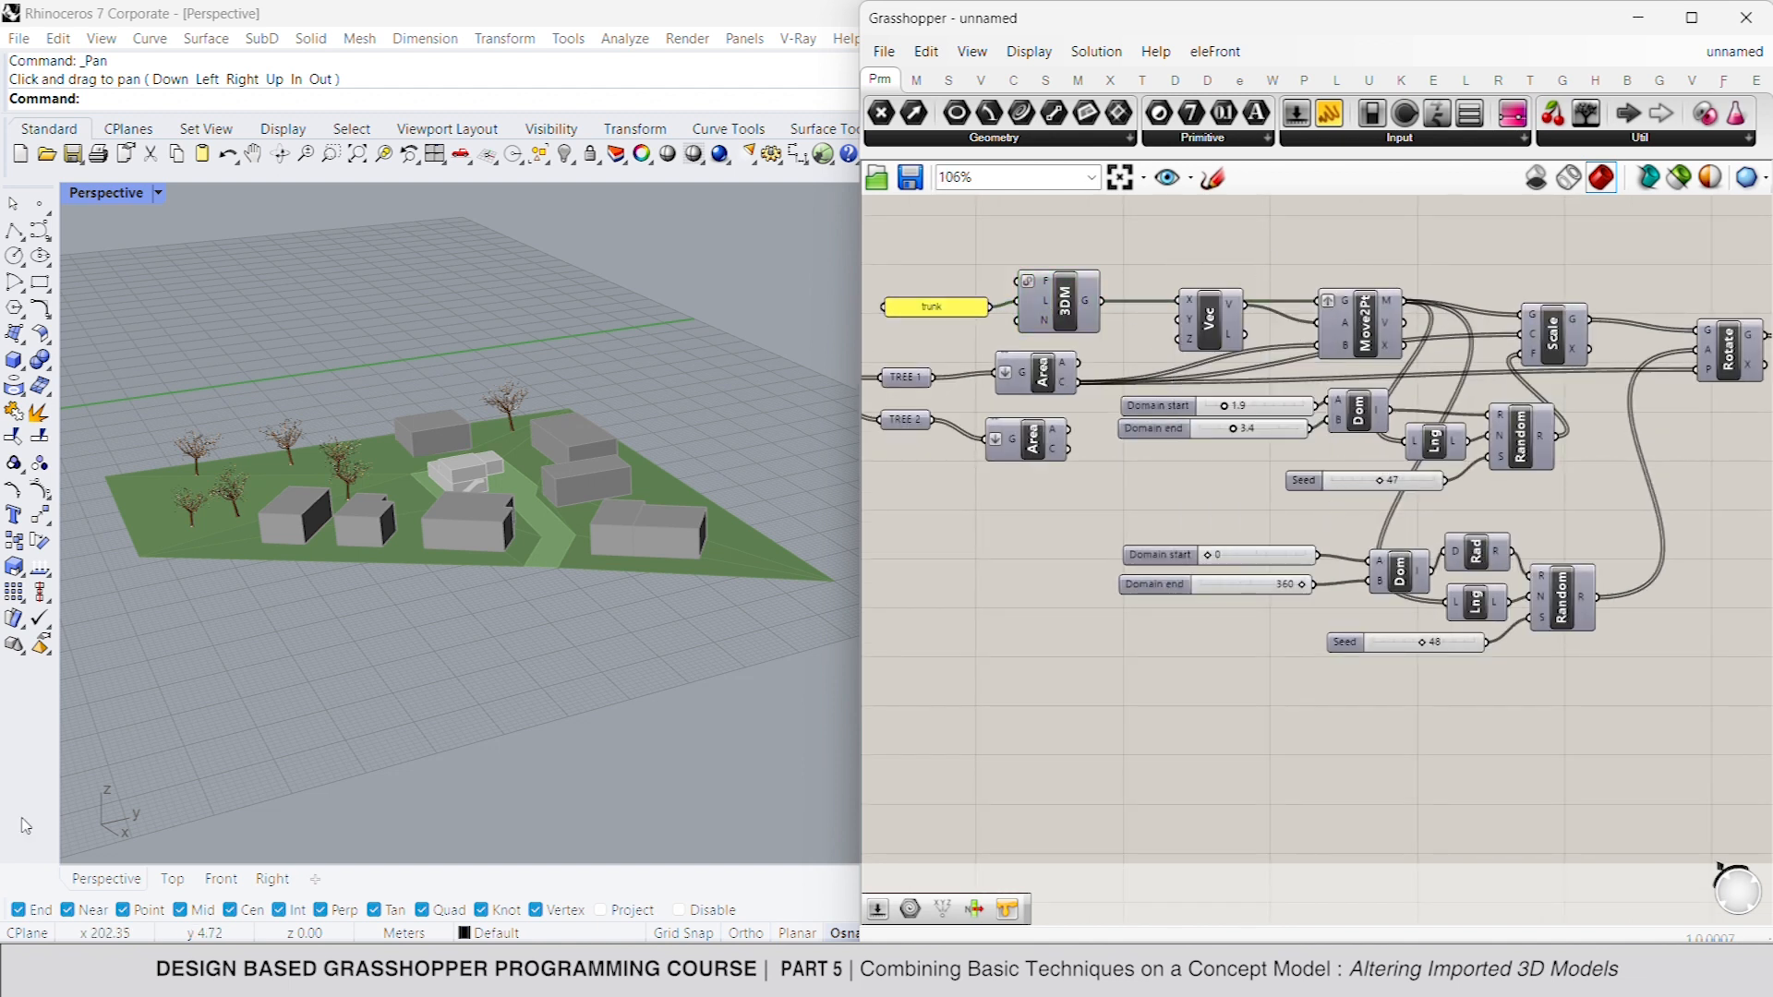
# - Duplicate the trunk definition from its panel and 3DM component through Custom Preview and the swatch, placing the copy beside the original
pyautogui.scroll(-4, 1210, 388)
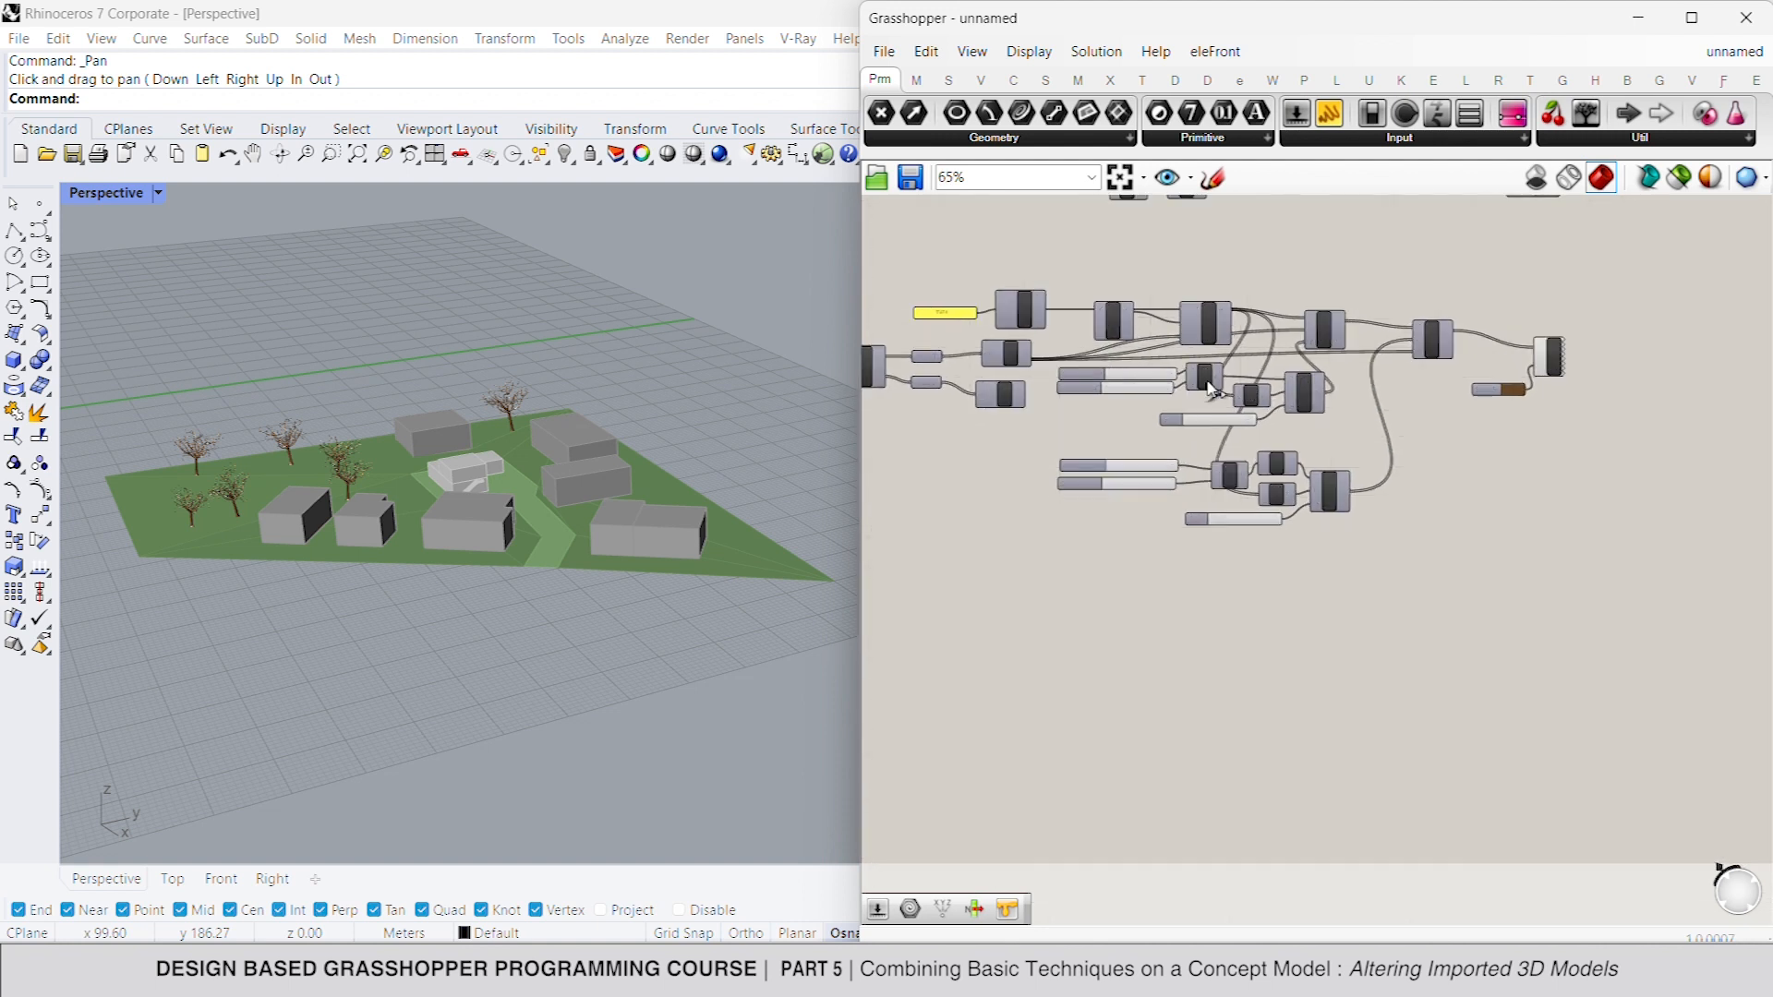
pyautogui.moveTo(1641, 616); pyautogui.dragTo(1062, 268)
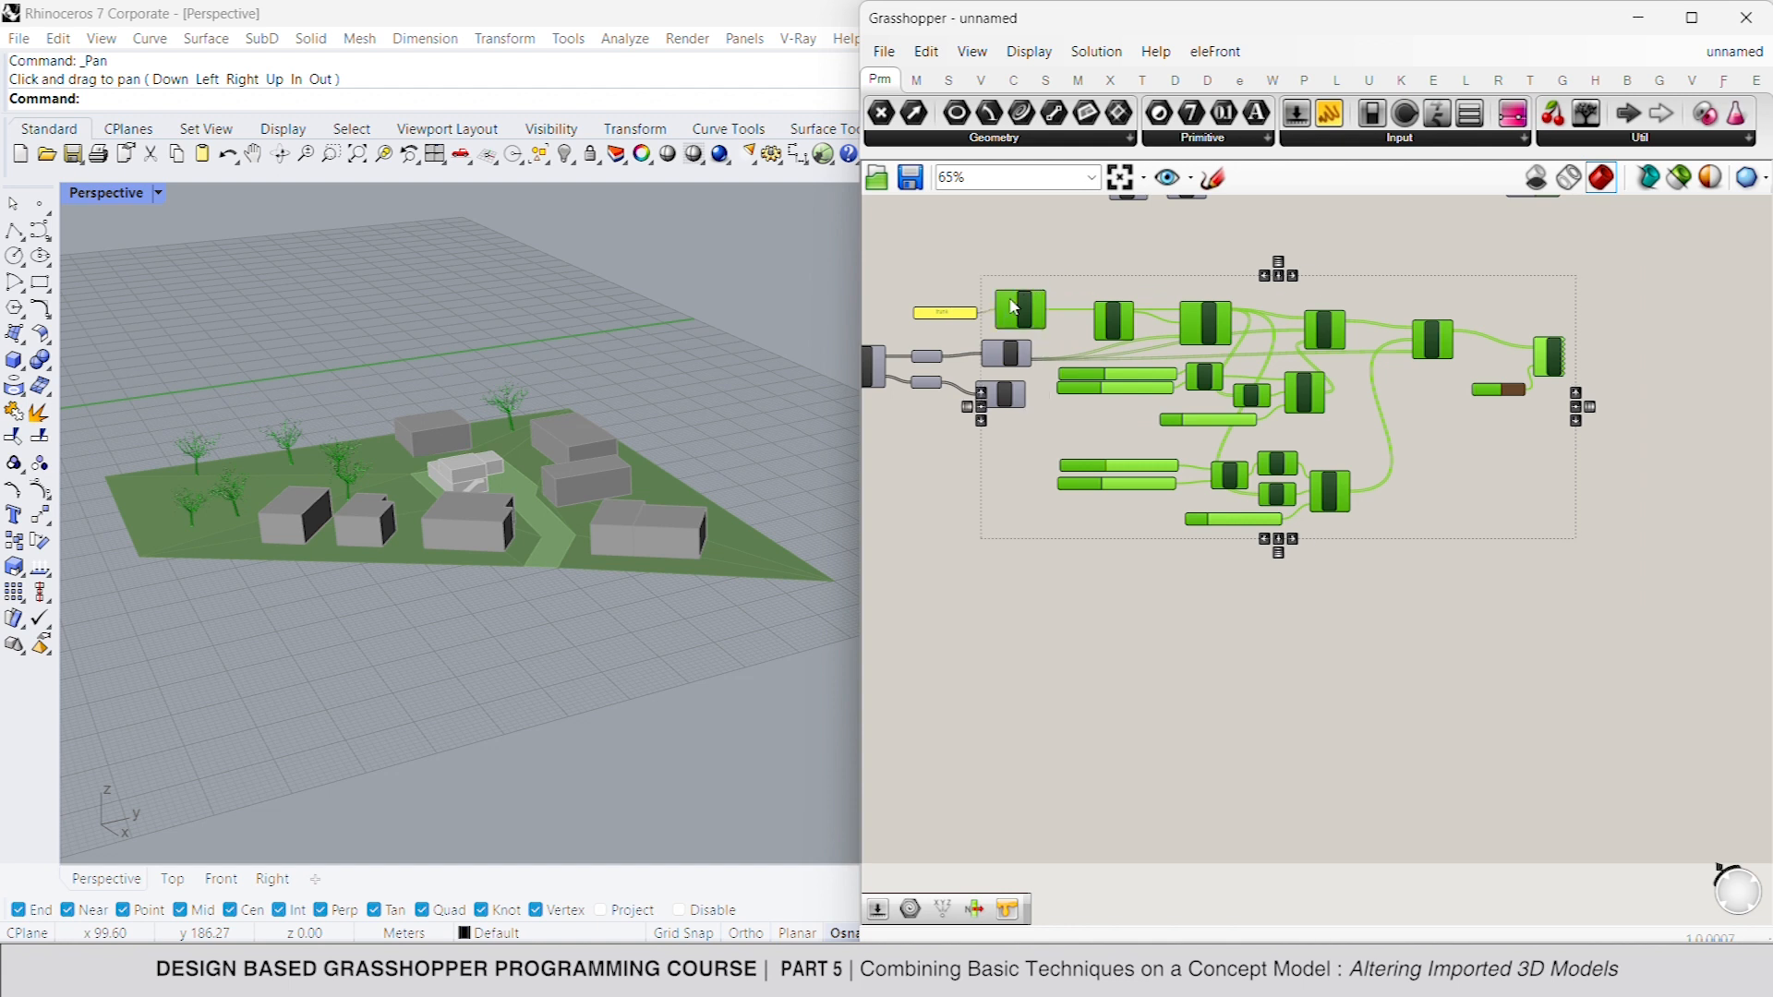
pyautogui.scroll(-2, 1135, 360)
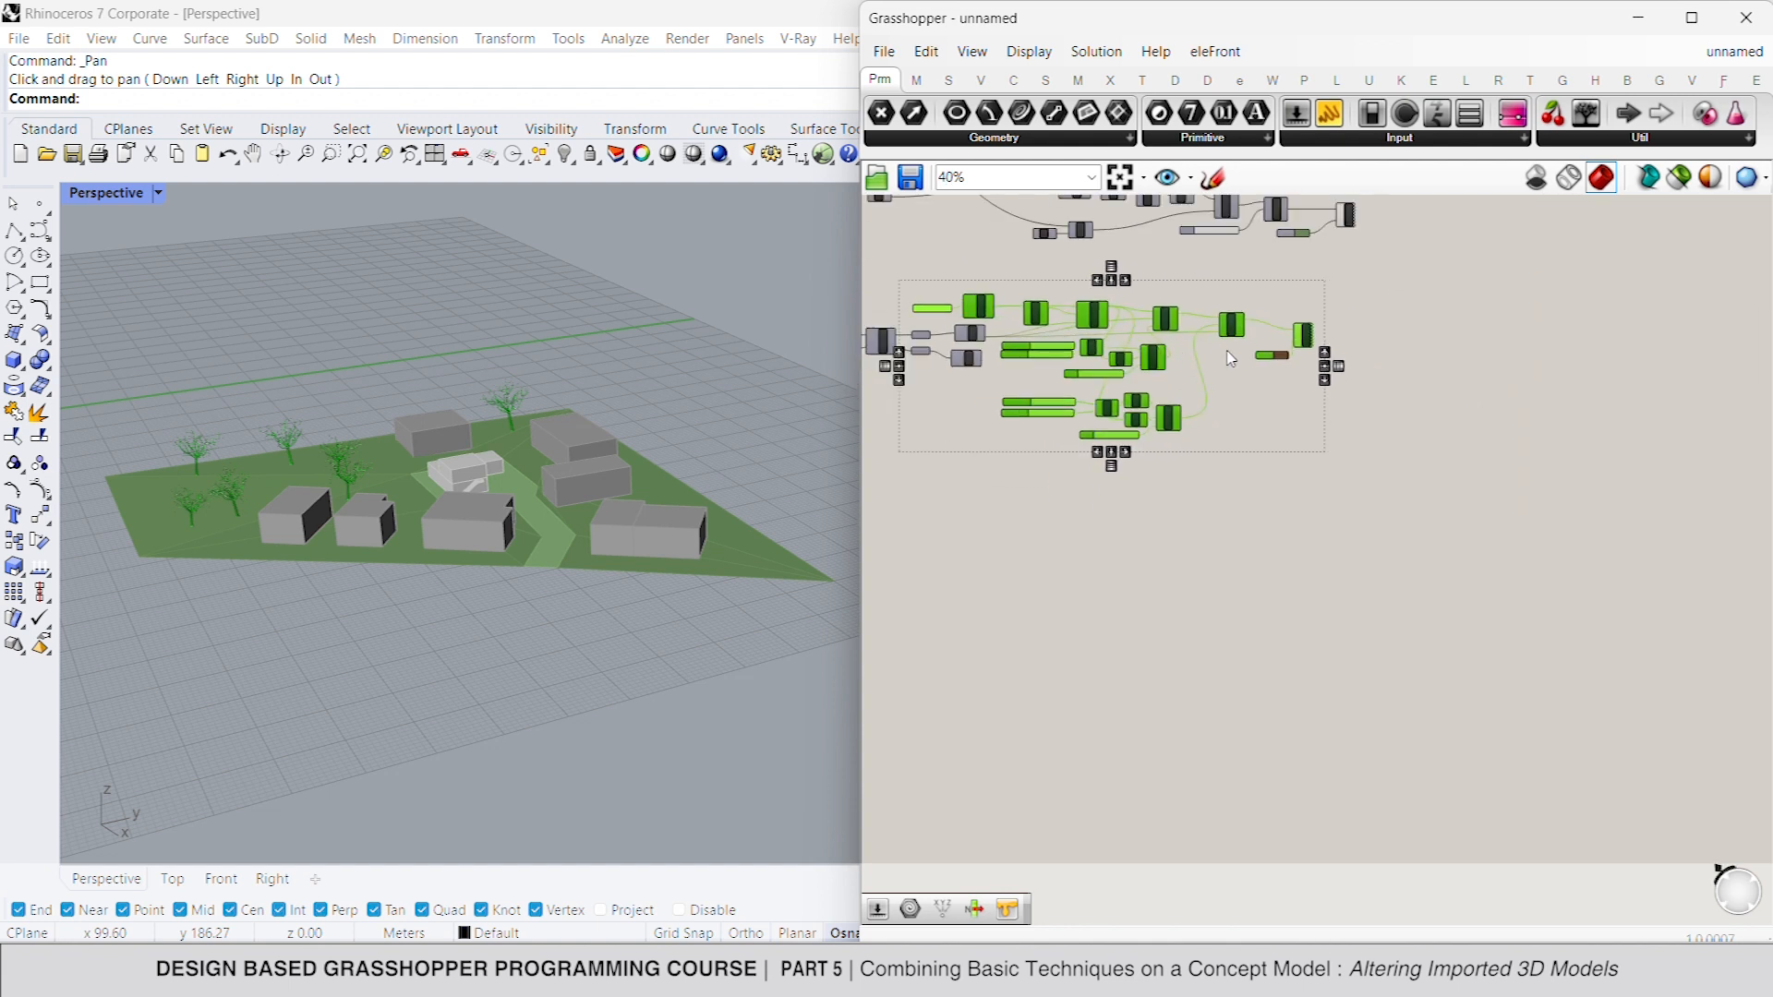
pyautogui.hotkey('ctrl', 'c')
pyautogui.hotkey('ctrl', 'v')
pyautogui.scroll(-1, 1075, 341)
pyautogui.moveTo(1089, 324); pyautogui.dragTo(1446, 341)
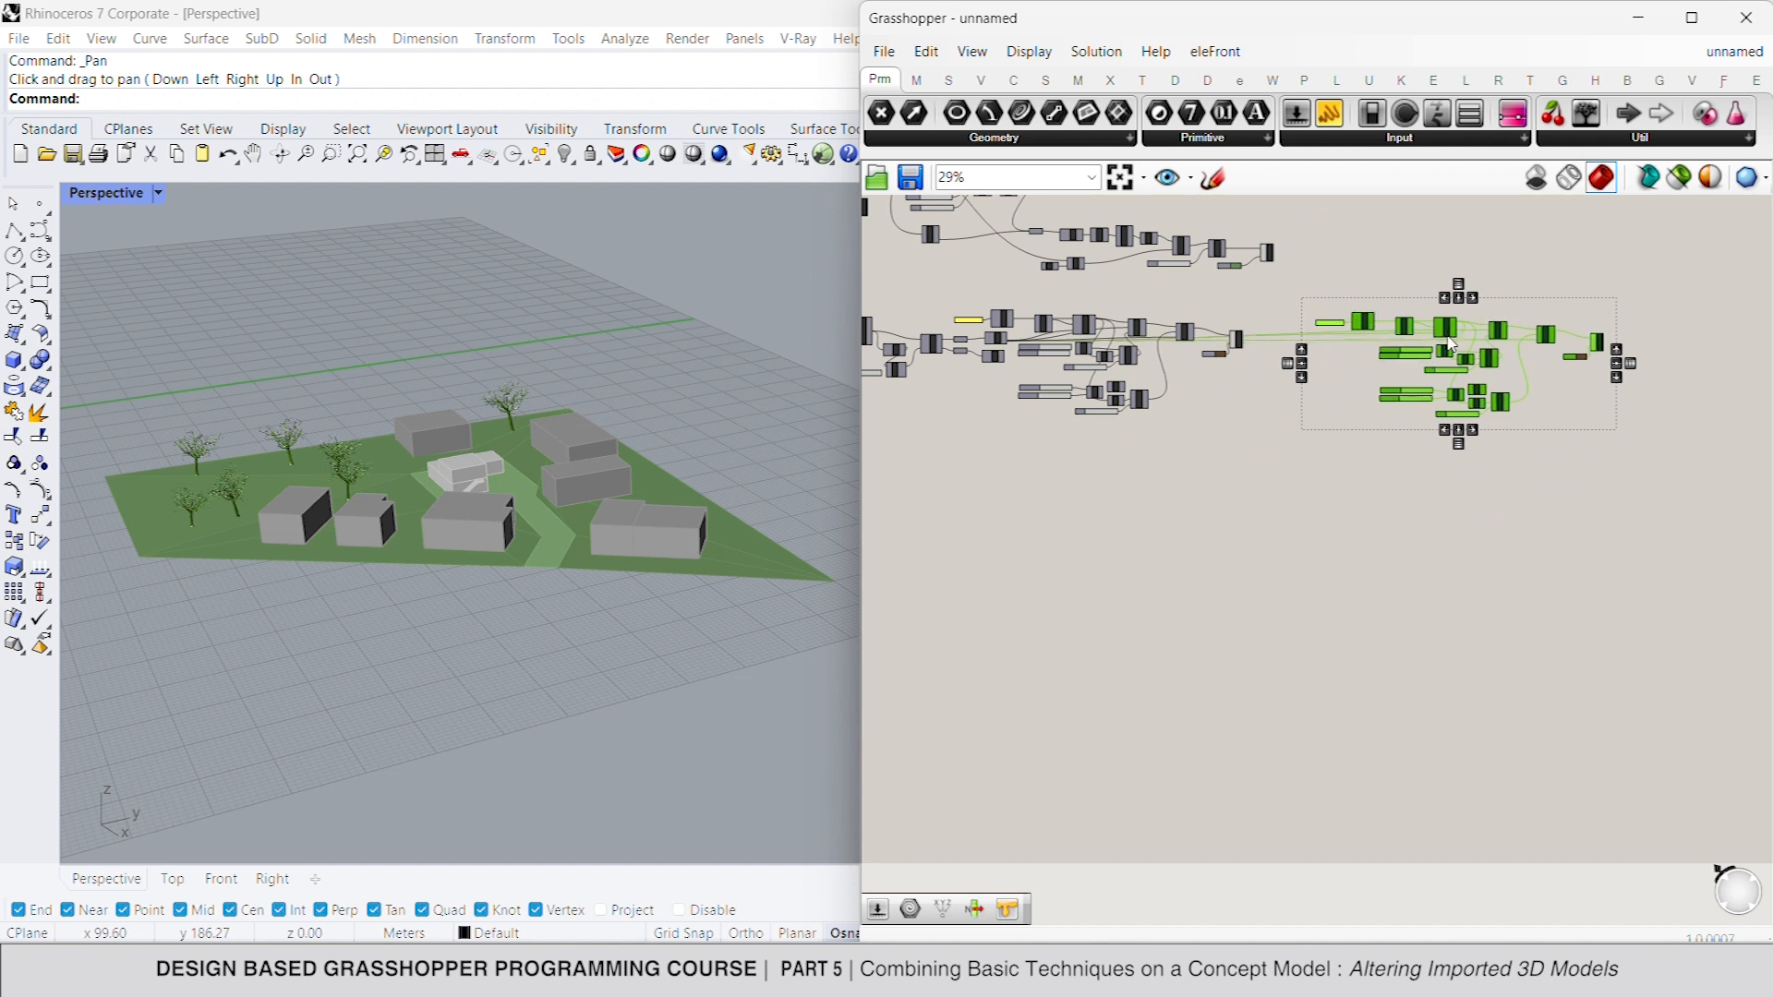
# - Set the text of the duplicated layer panel to "leaves"
pyautogui.scroll(2, 1448, 338)
pyautogui.scroll(1, 1325, 273)
pyautogui.click(1324, 273)
pyautogui.scroll(2, 1238, 349)
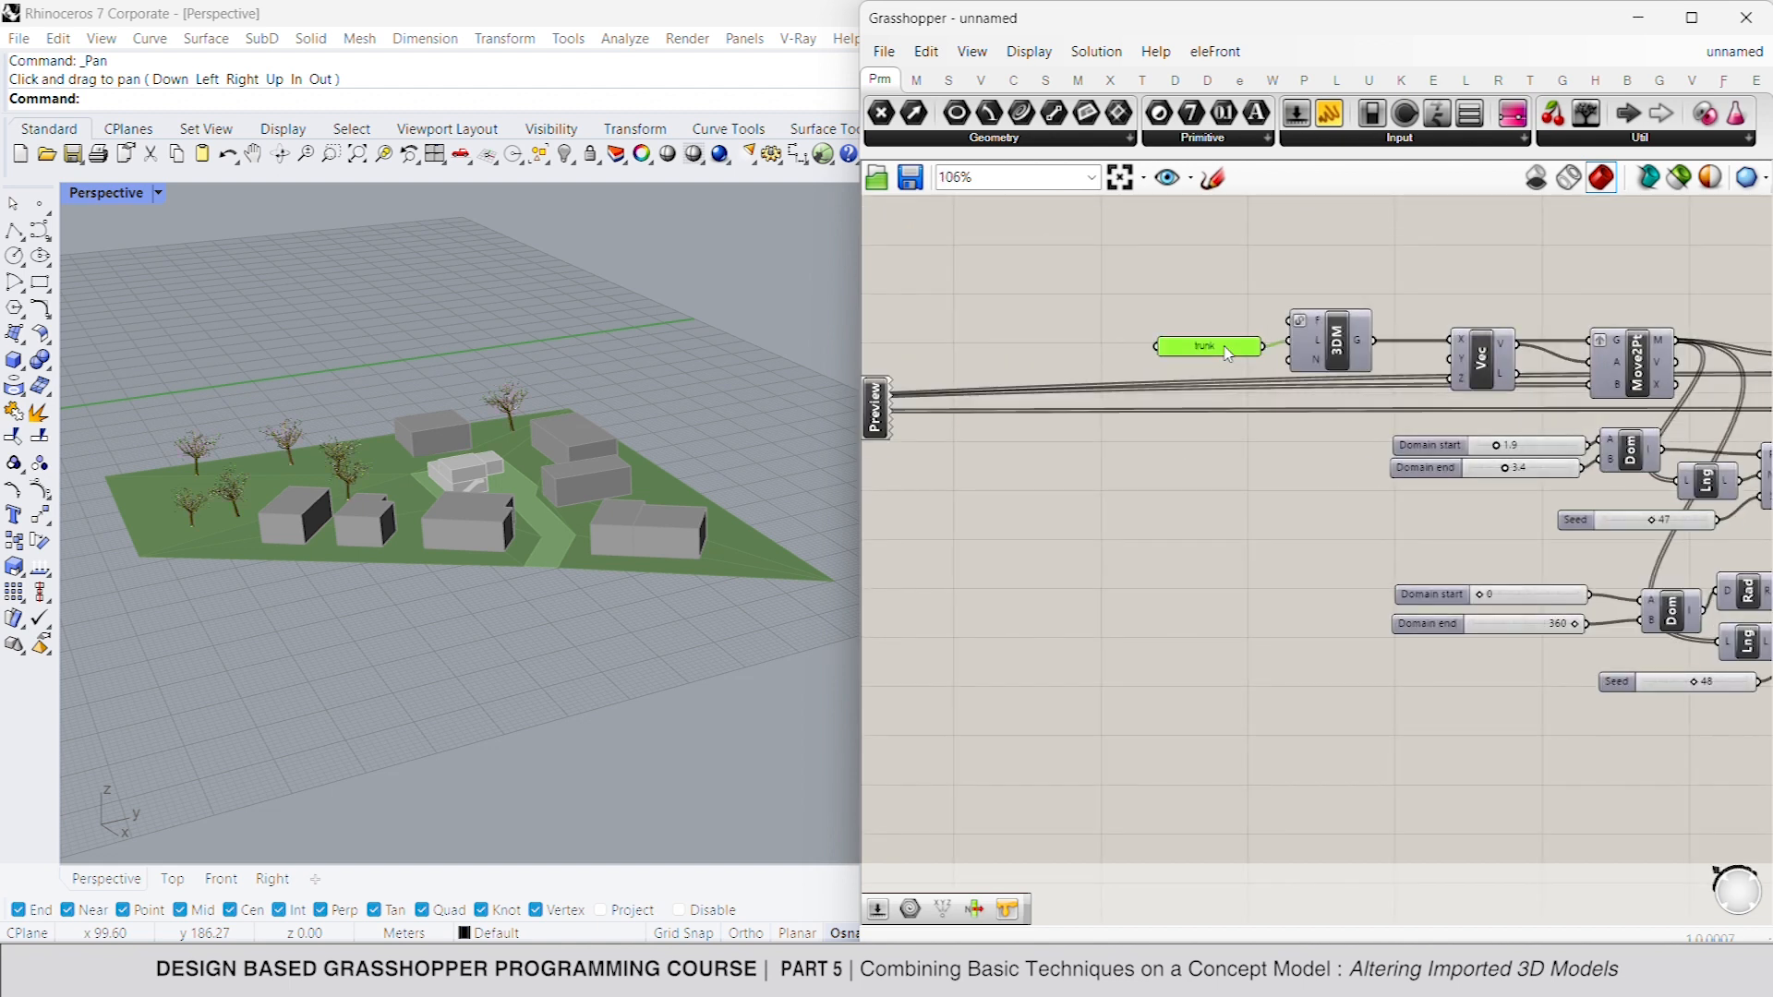
pyautogui.doubleClick(1239, 349)
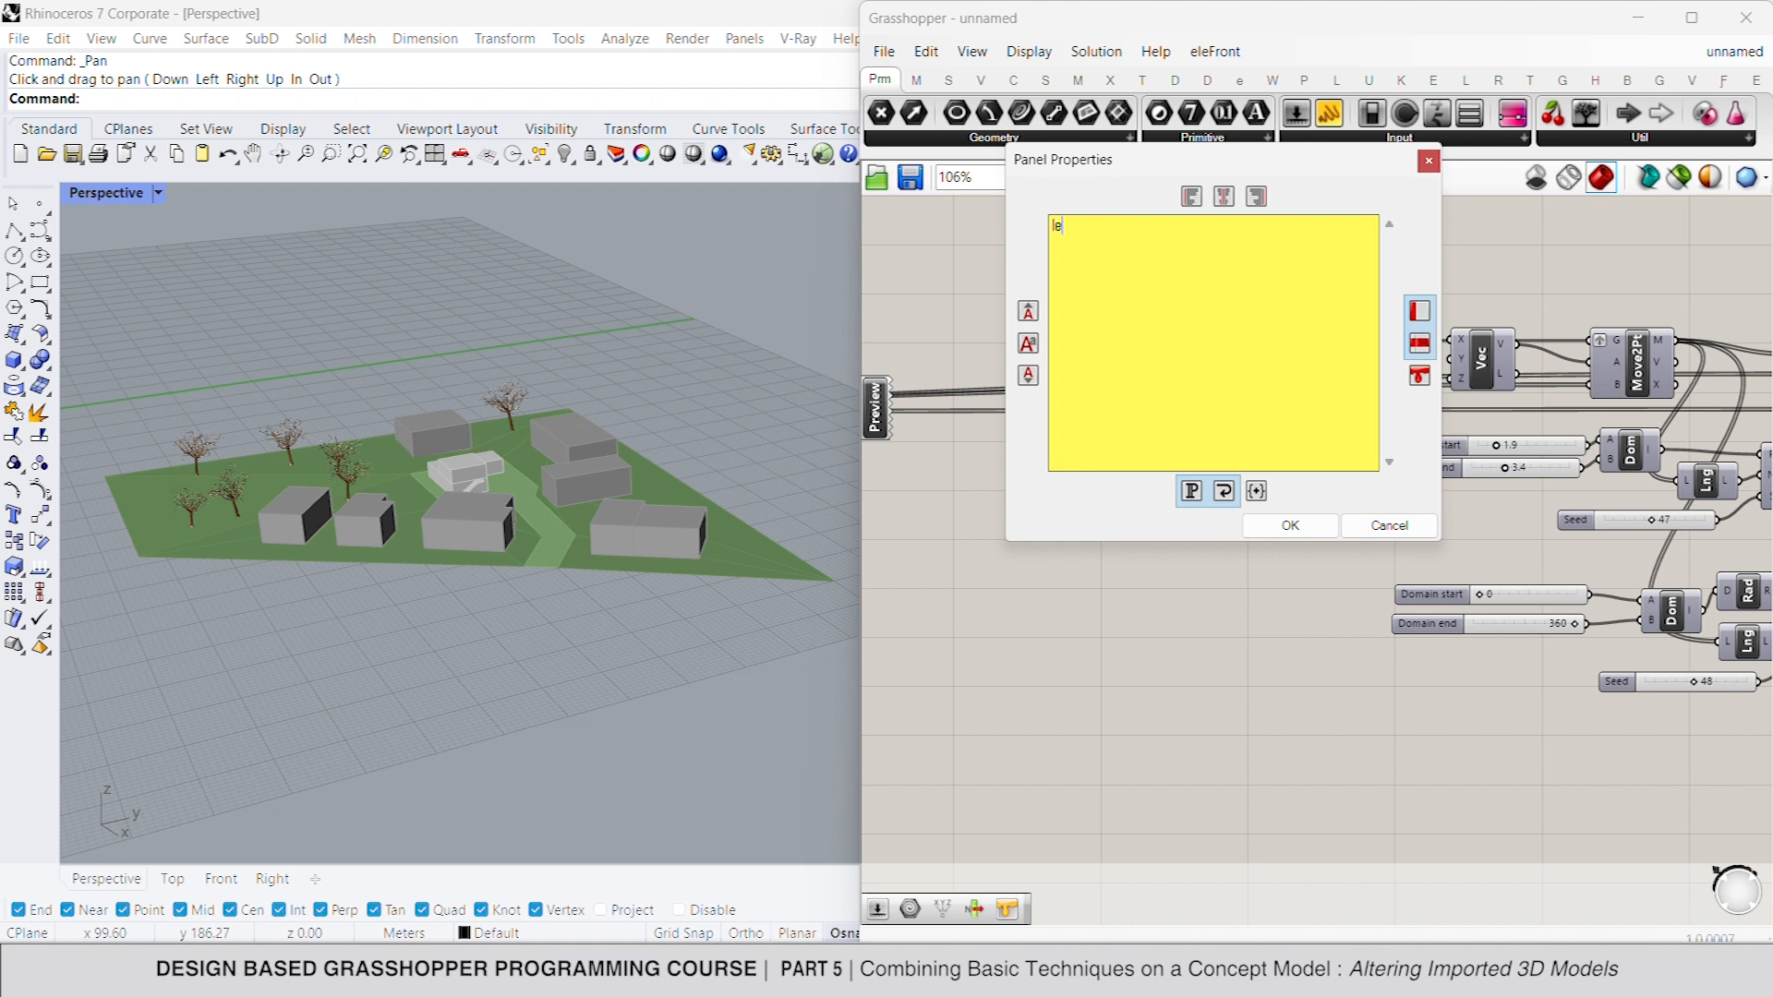
pyautogui.write('leaves')
pyautogui.click(1291, 525)
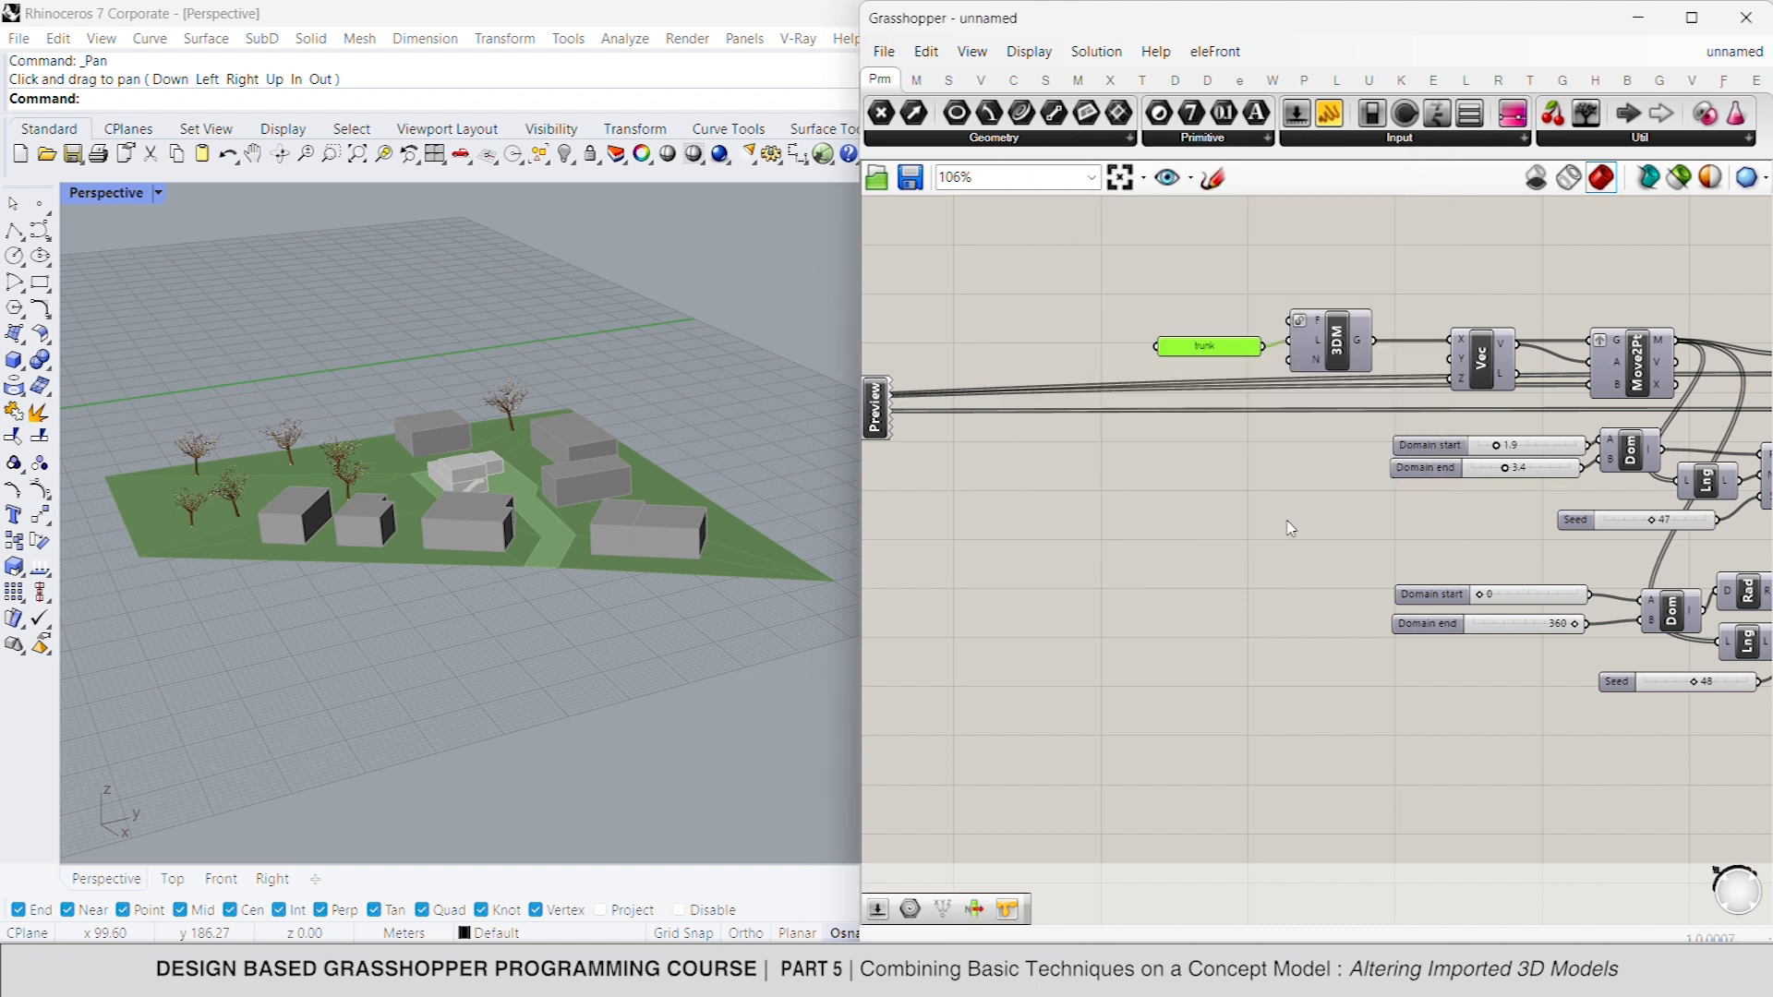
# - Change the colour swatch of the duplicated leaves preview to a light green
pyautogui.scroll(-3, 1183, 513)
pyautogui.scroll(3, 1578, 445)
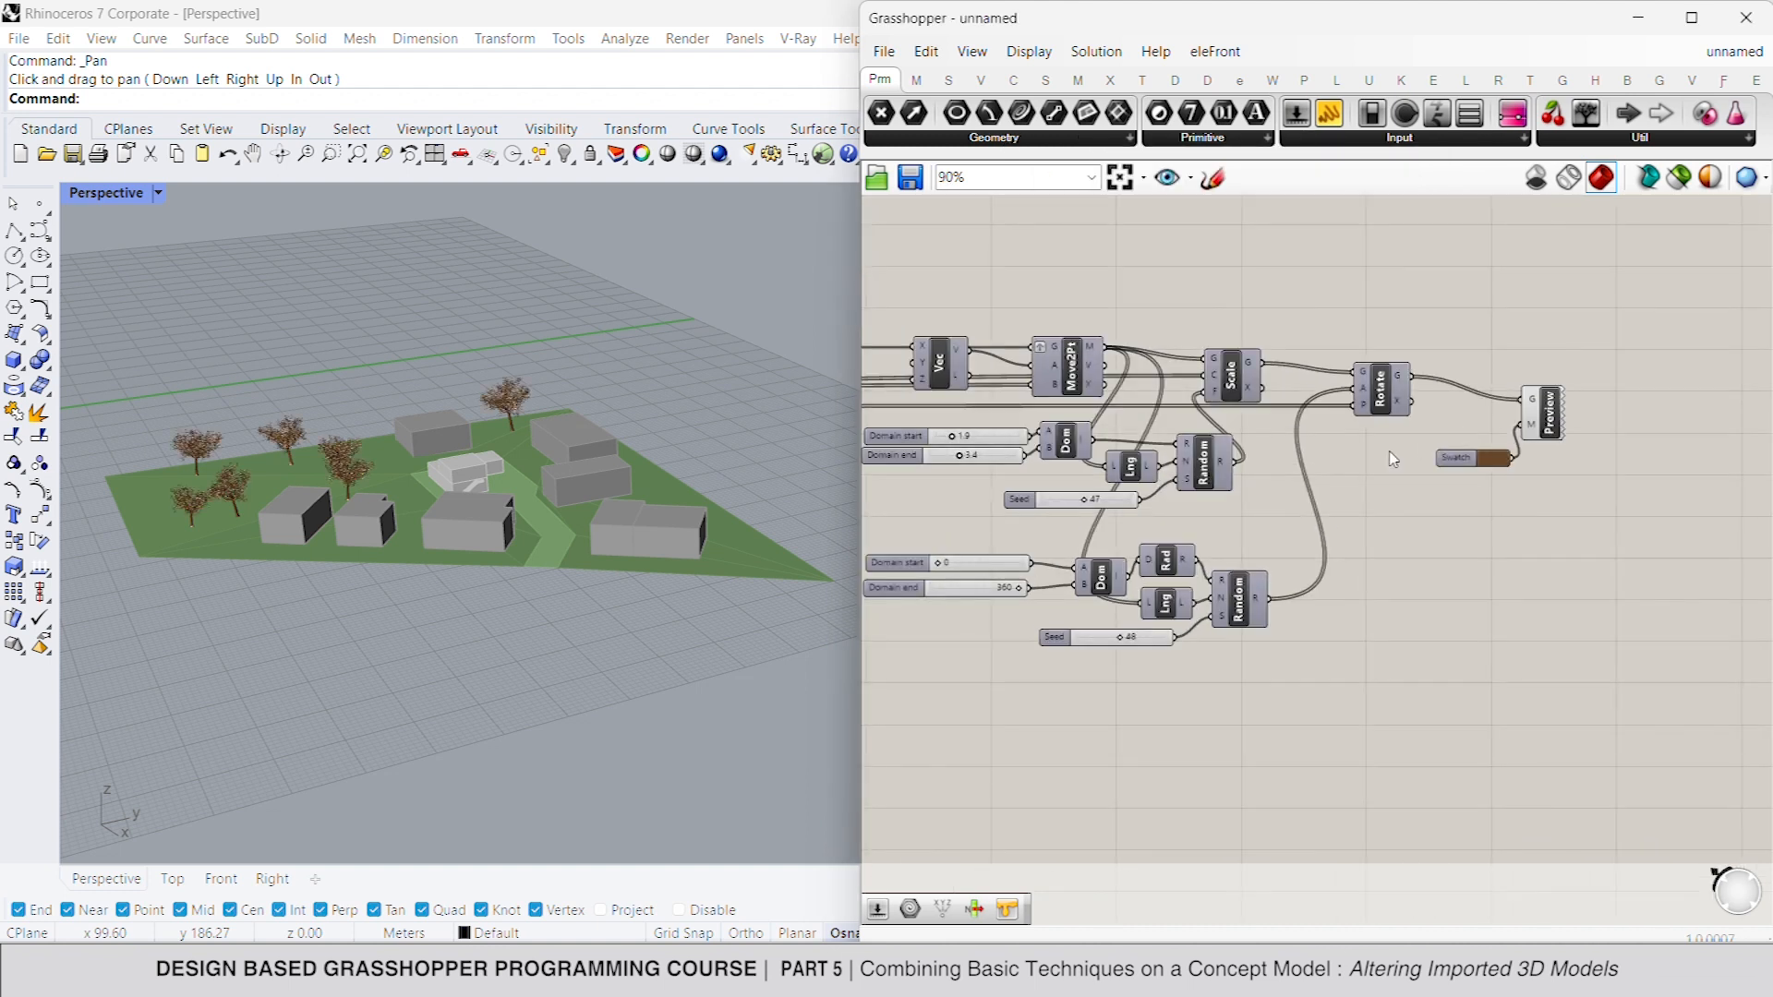
pyautogui.click(1553, 451)
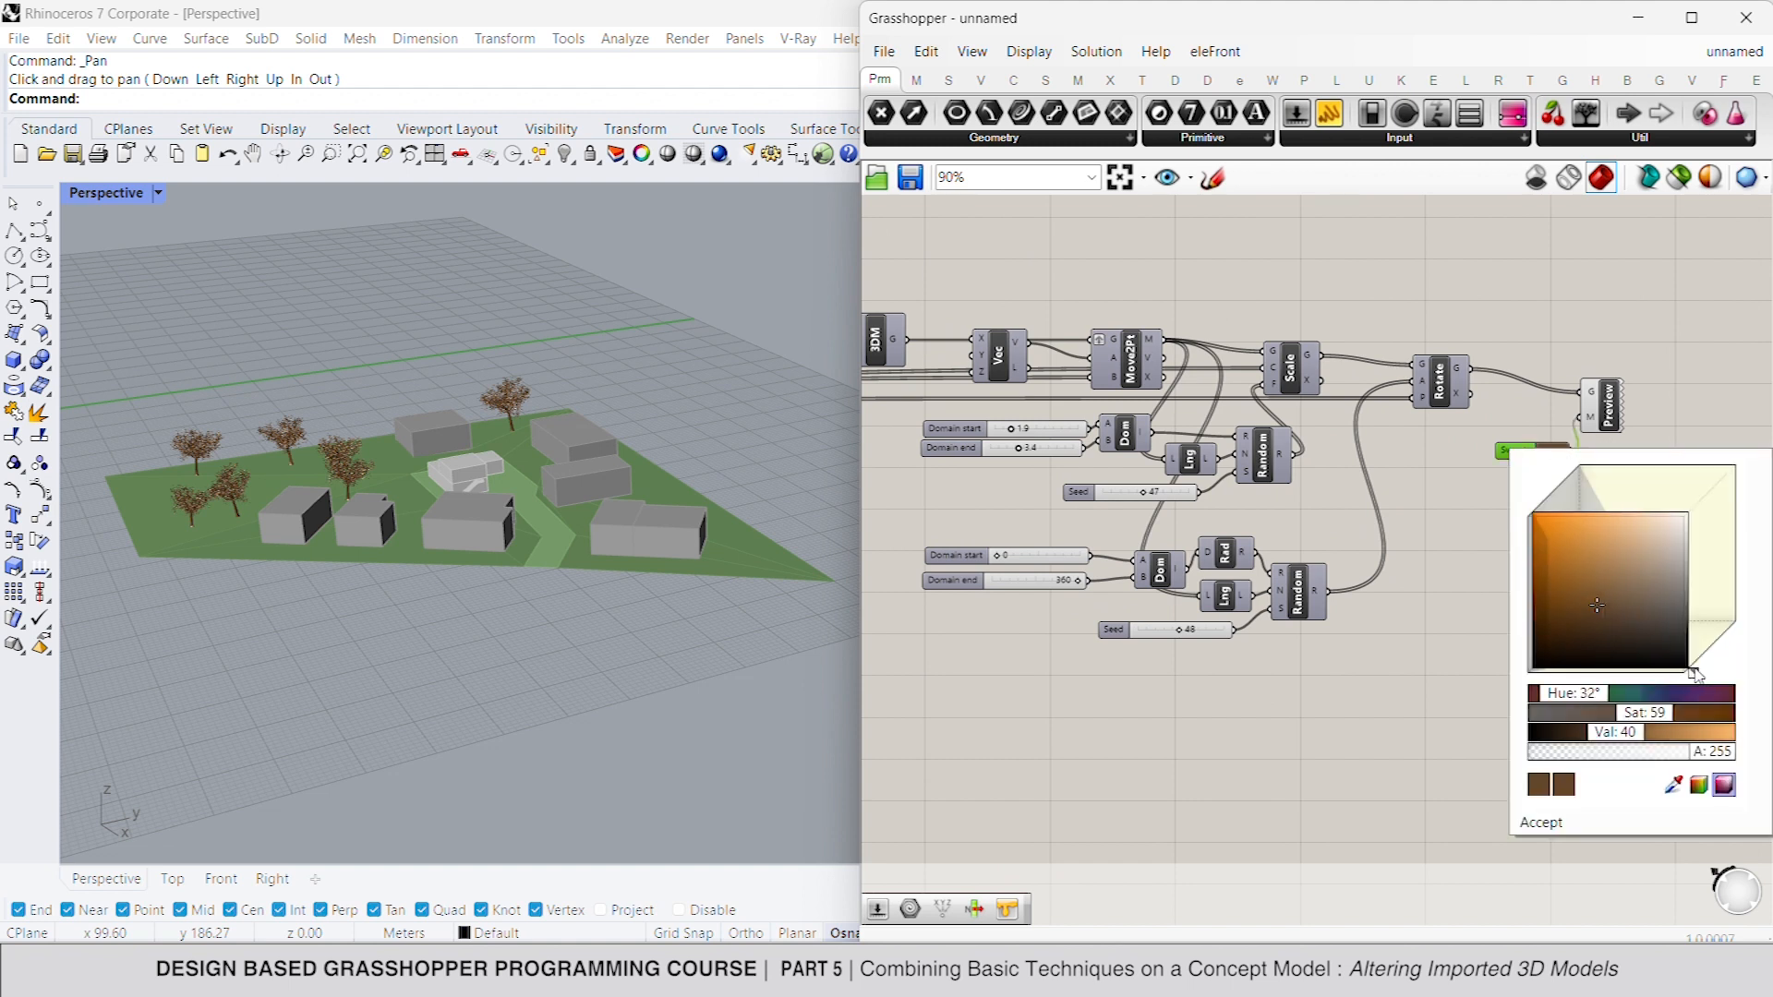
pyautogui.moveTo(1692, 673); pyautogui.dragTo(1699, 666)
pyautogui.moveTo(1548, 553); pyautogui.dragTo(1649, 559)
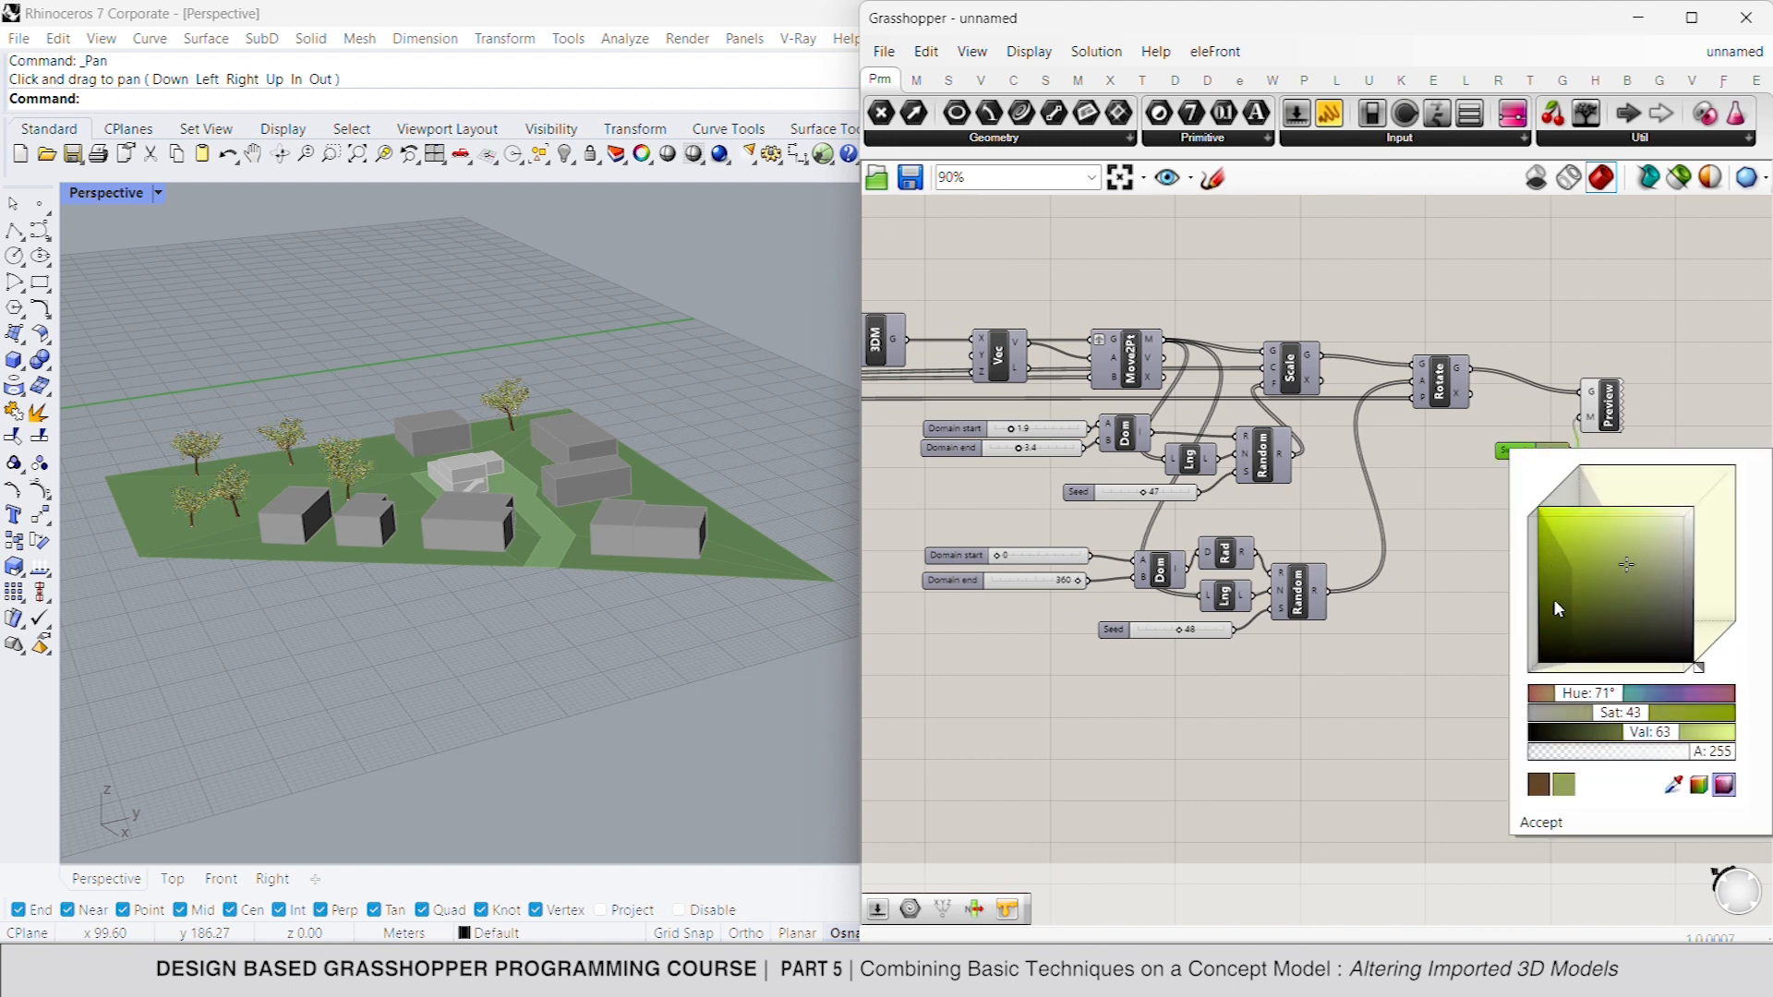
pyautogui.click(1640, 553)
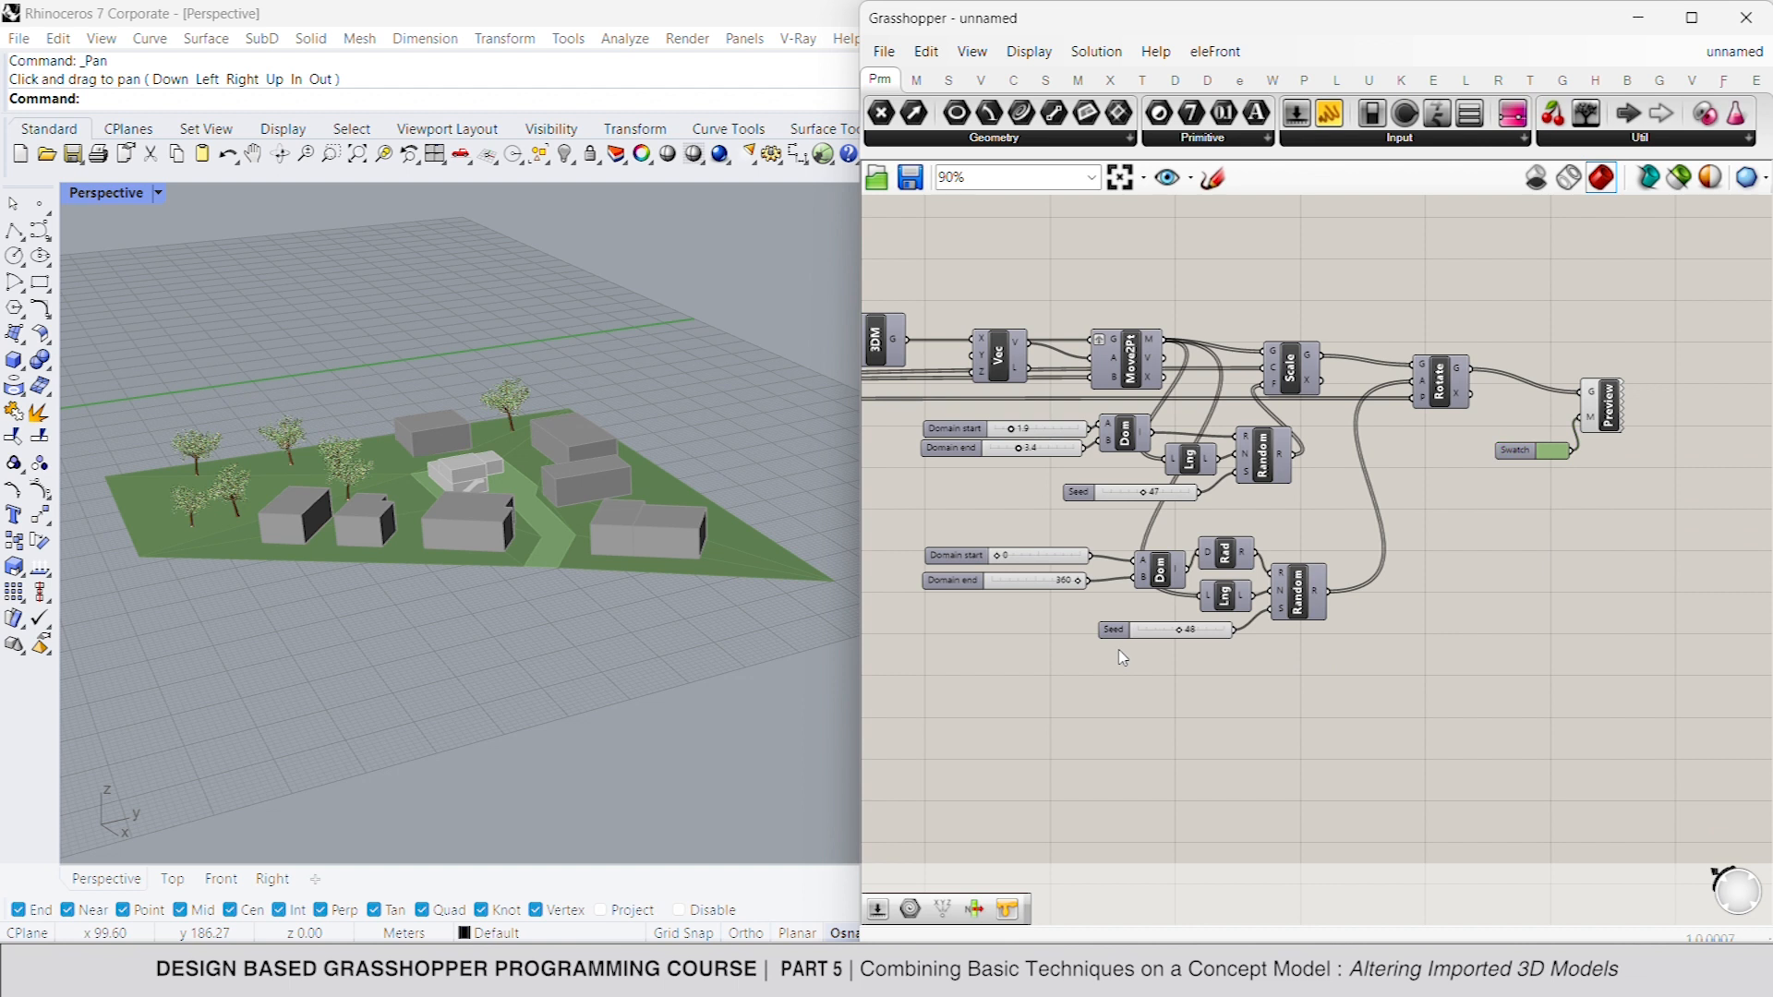
# - Duplicate the trunk and leaves definitions together with the TREE 1 Area component, placing the copy below the originals
pyautogui.scroll(-6, 1570, 517)
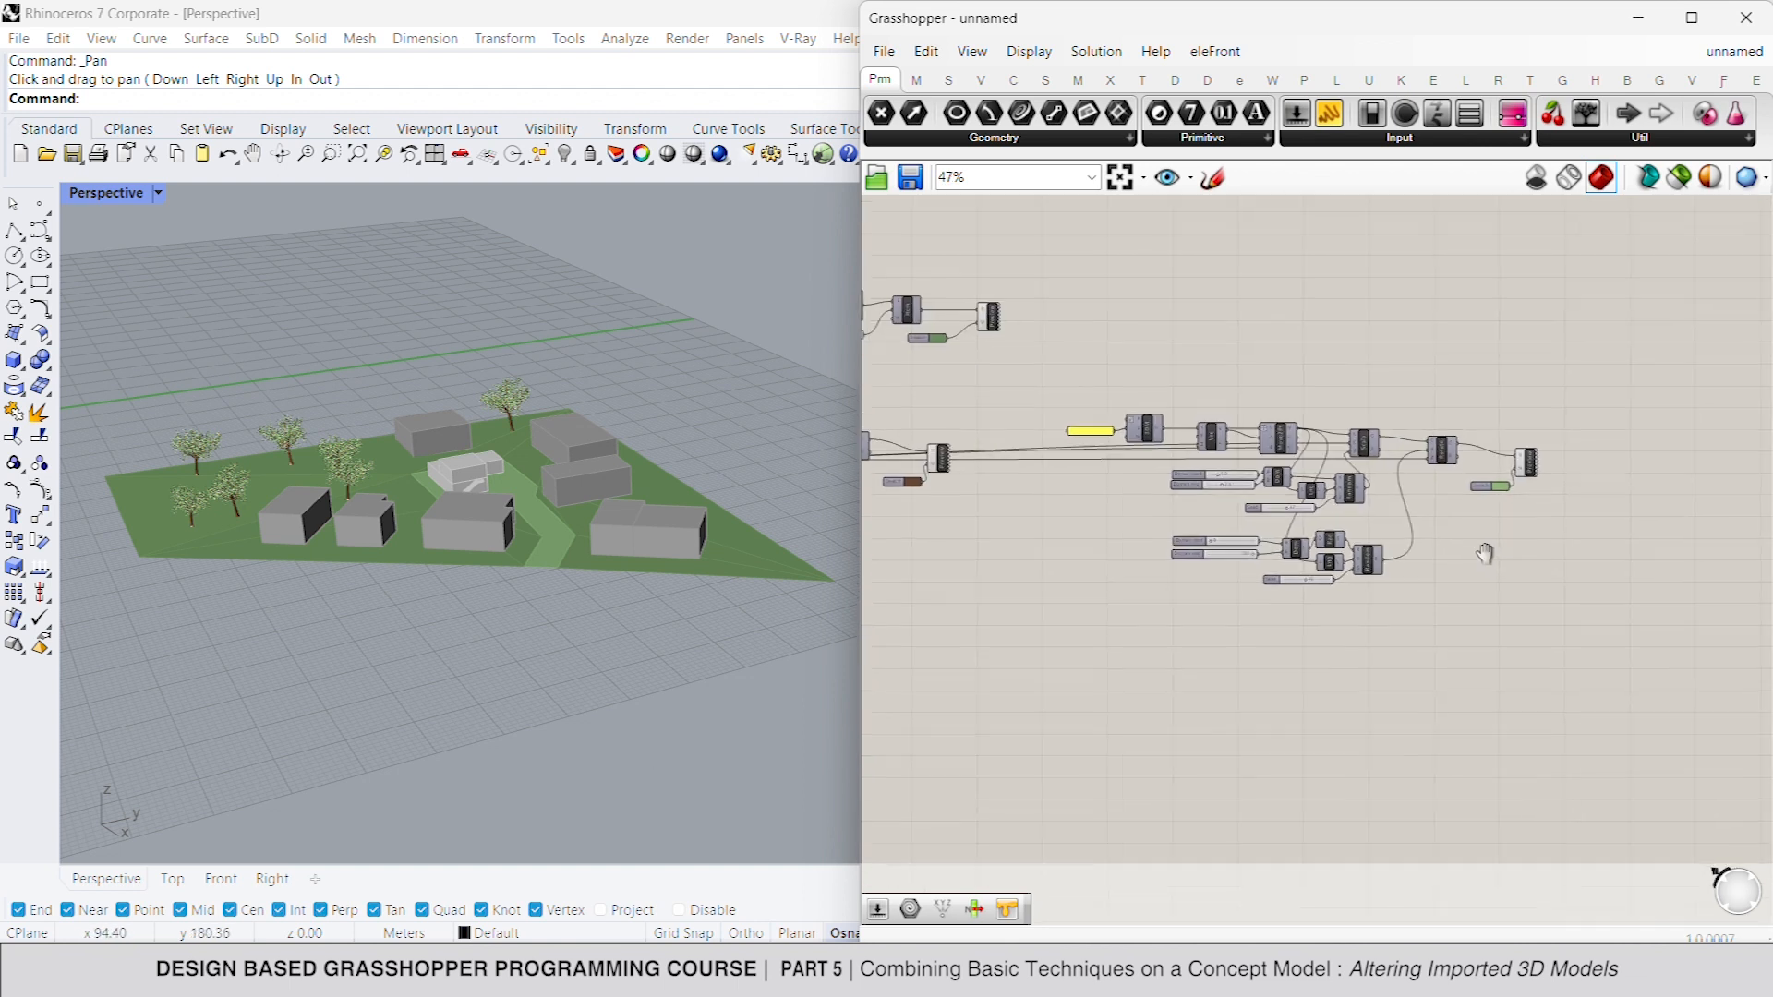
pyautogui.moveTo(1732, 501); pyautogui.dragTo(1118, 336)
pyautogui.scroll(6, 1118, 336)
pyautogui.moveTo(1365, 523); pyautogui.dragTo(1177, 448, button='right')
pyautogui.moveTo(1209, 673); pyautogui.dragTo(1020, 317)
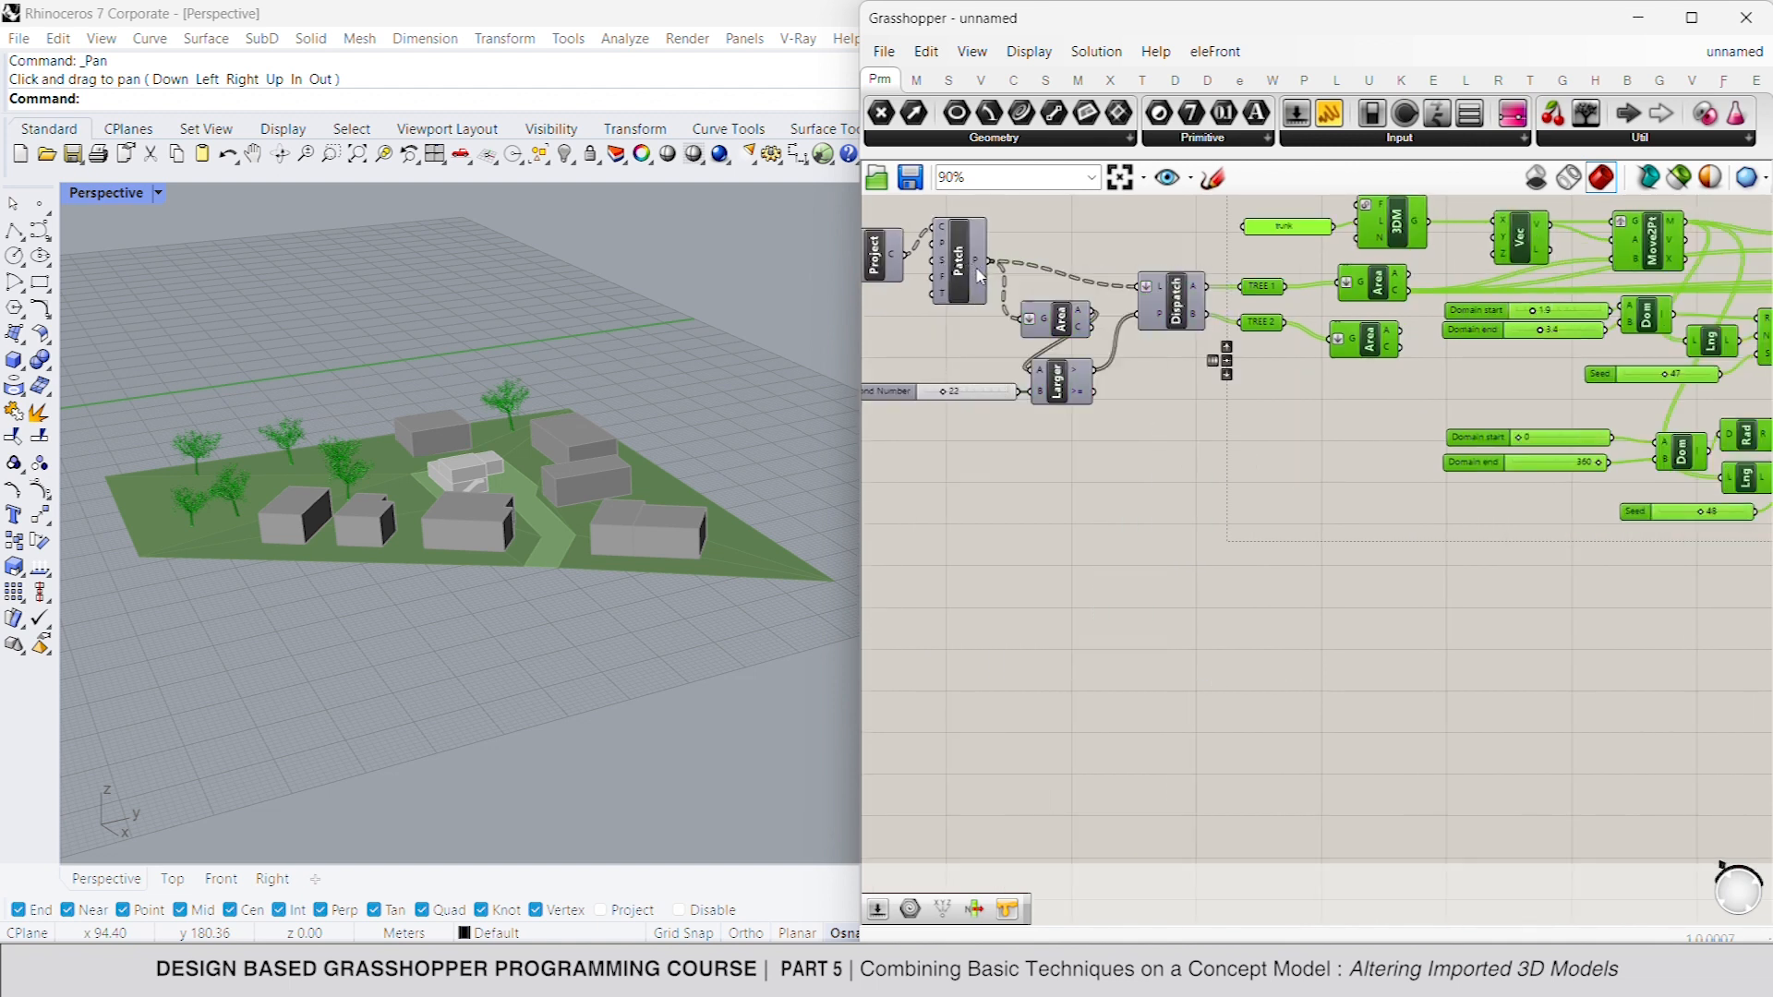
pyautogui.keyDown('ctrl'); pyautogui.click(1279, 293); pyautogui.keyUp('ctrl')
pyautogui.scroll(-5, 1392, 307)
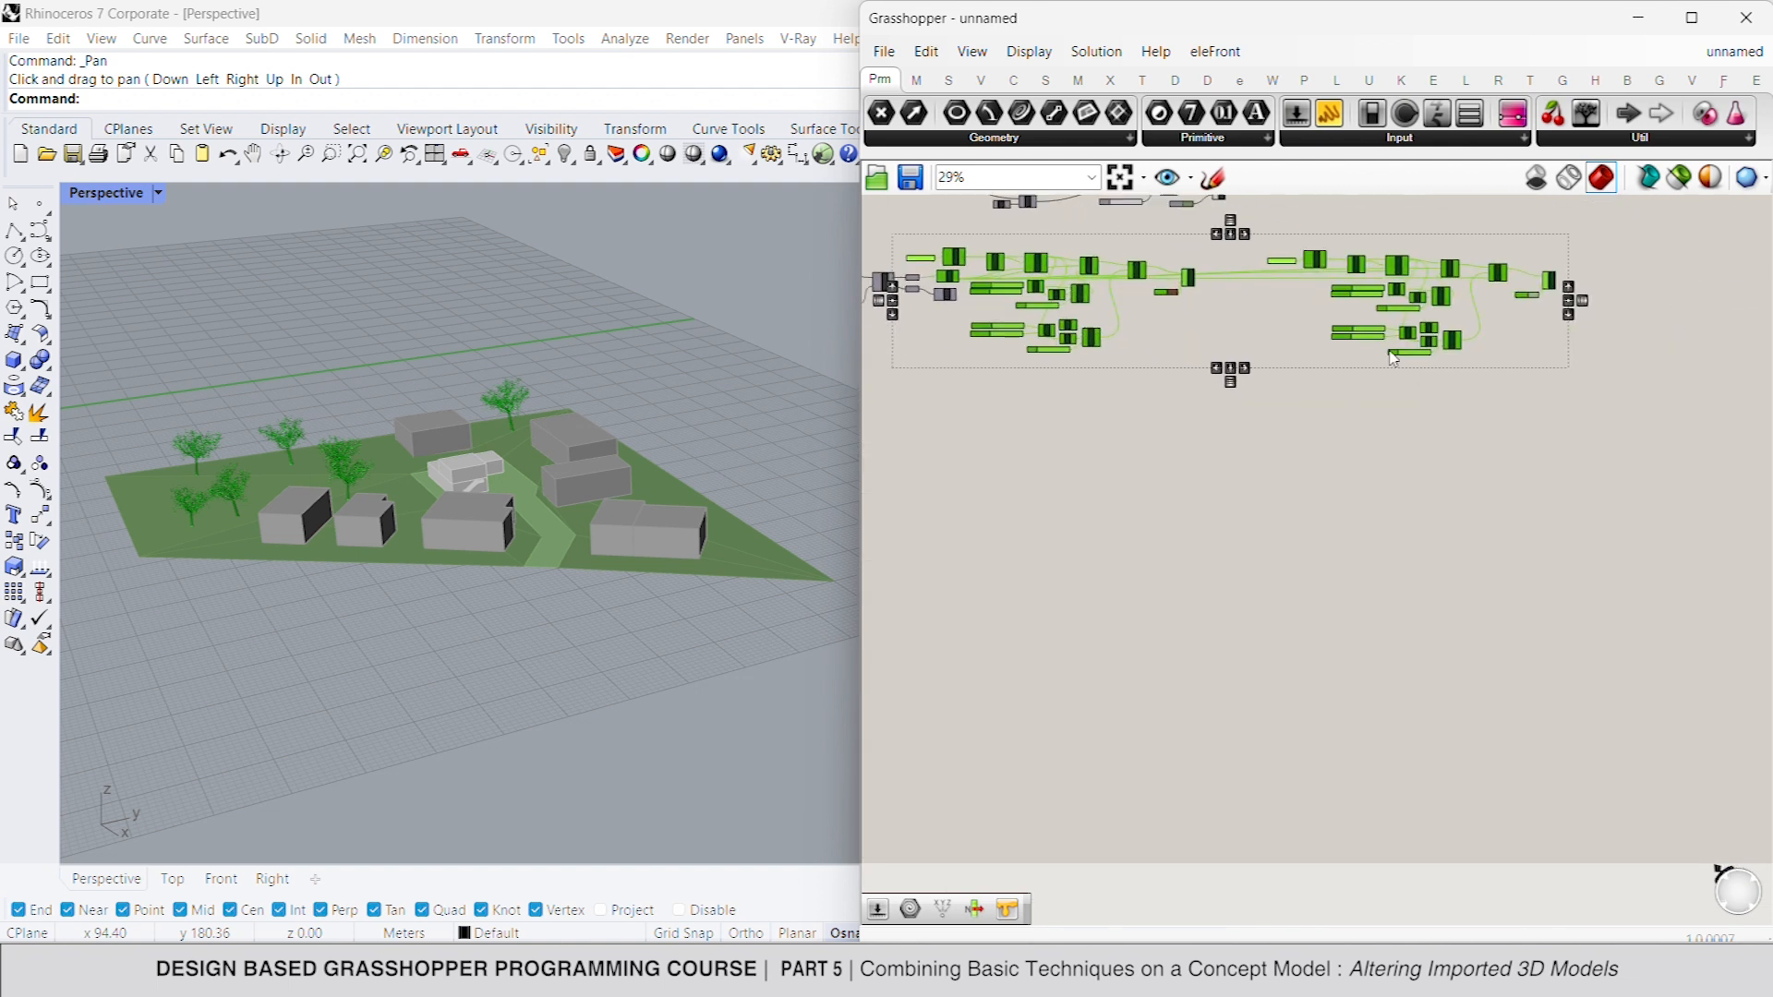
pyautogui.keyDown('alt'); pyautogui.moveTo(1312, 267); pyautogui.dragTo(1358, 497); pyautogui.keyUp('alt')
# - Connect TREE 2 to the duplicated Area component's G input in place of TREE 1
pyautogui.click(961, 358)
pyautogui.scroll(4, 1061, 443)
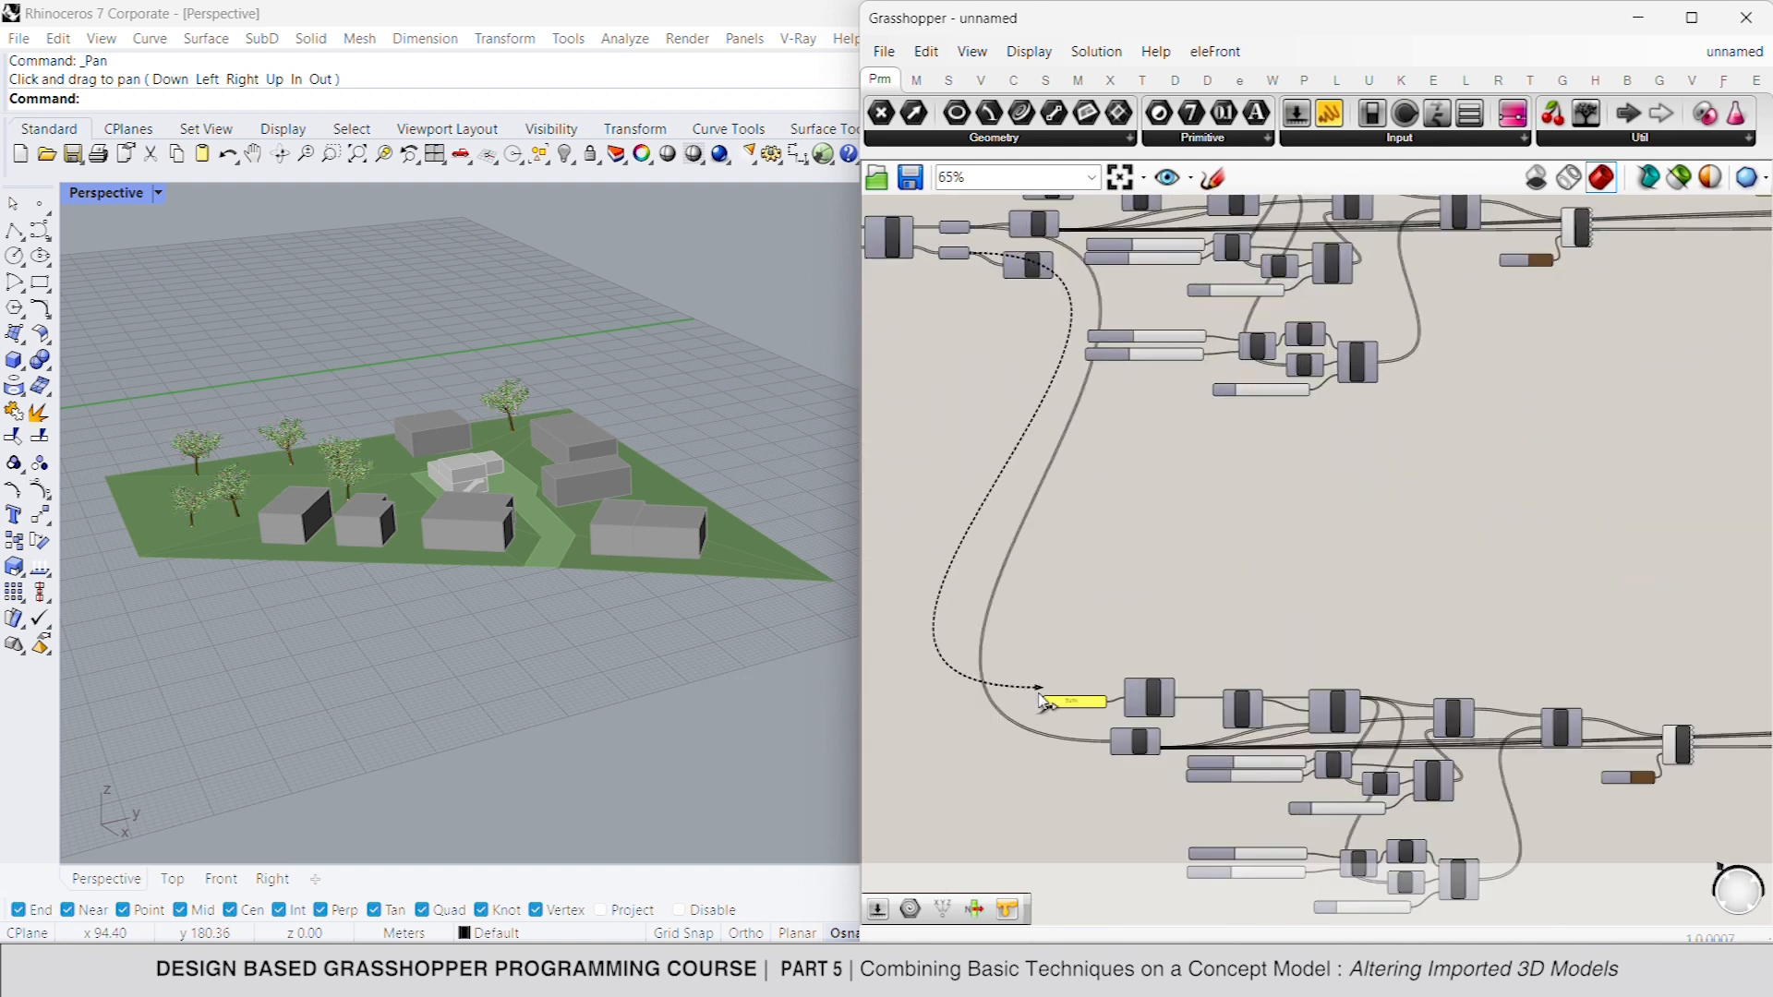
pyautogui.moveTo(1054, 265); pyautogui.dragTo(1110, 742)
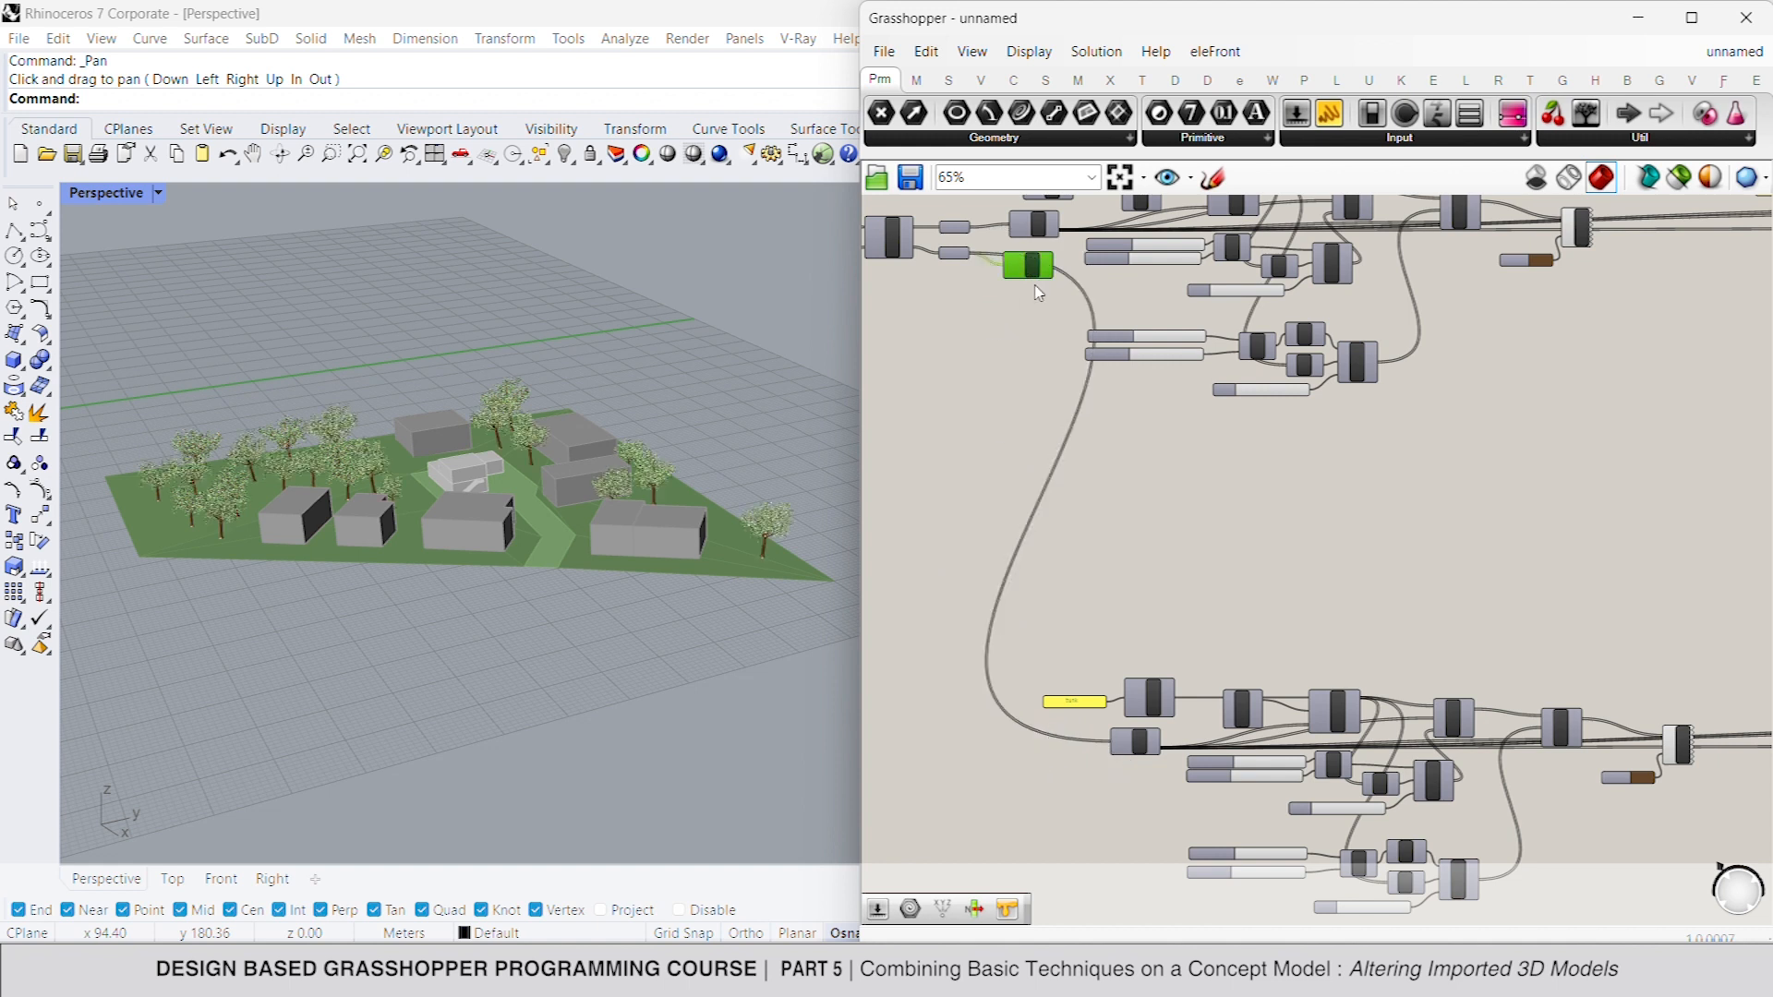
pyautogui.click(1036, 290)
# - Disconnect the duplicated trunk 3DM component's G output from Move2Pt's G input
pyautogui.scroll(3, 1087, 622)
pyautogui.moveTo(1166, 727); pyautogui.dragTo(1310, 482, button='right')
pyautogui.scroll(1, 1186, 518)
pyautogui.keyDown('ctrl'); pyautogui.moveTo(1704, 502); pyautogui.dragTo(1400, 518); pyautogui.keyUp('ctrl')
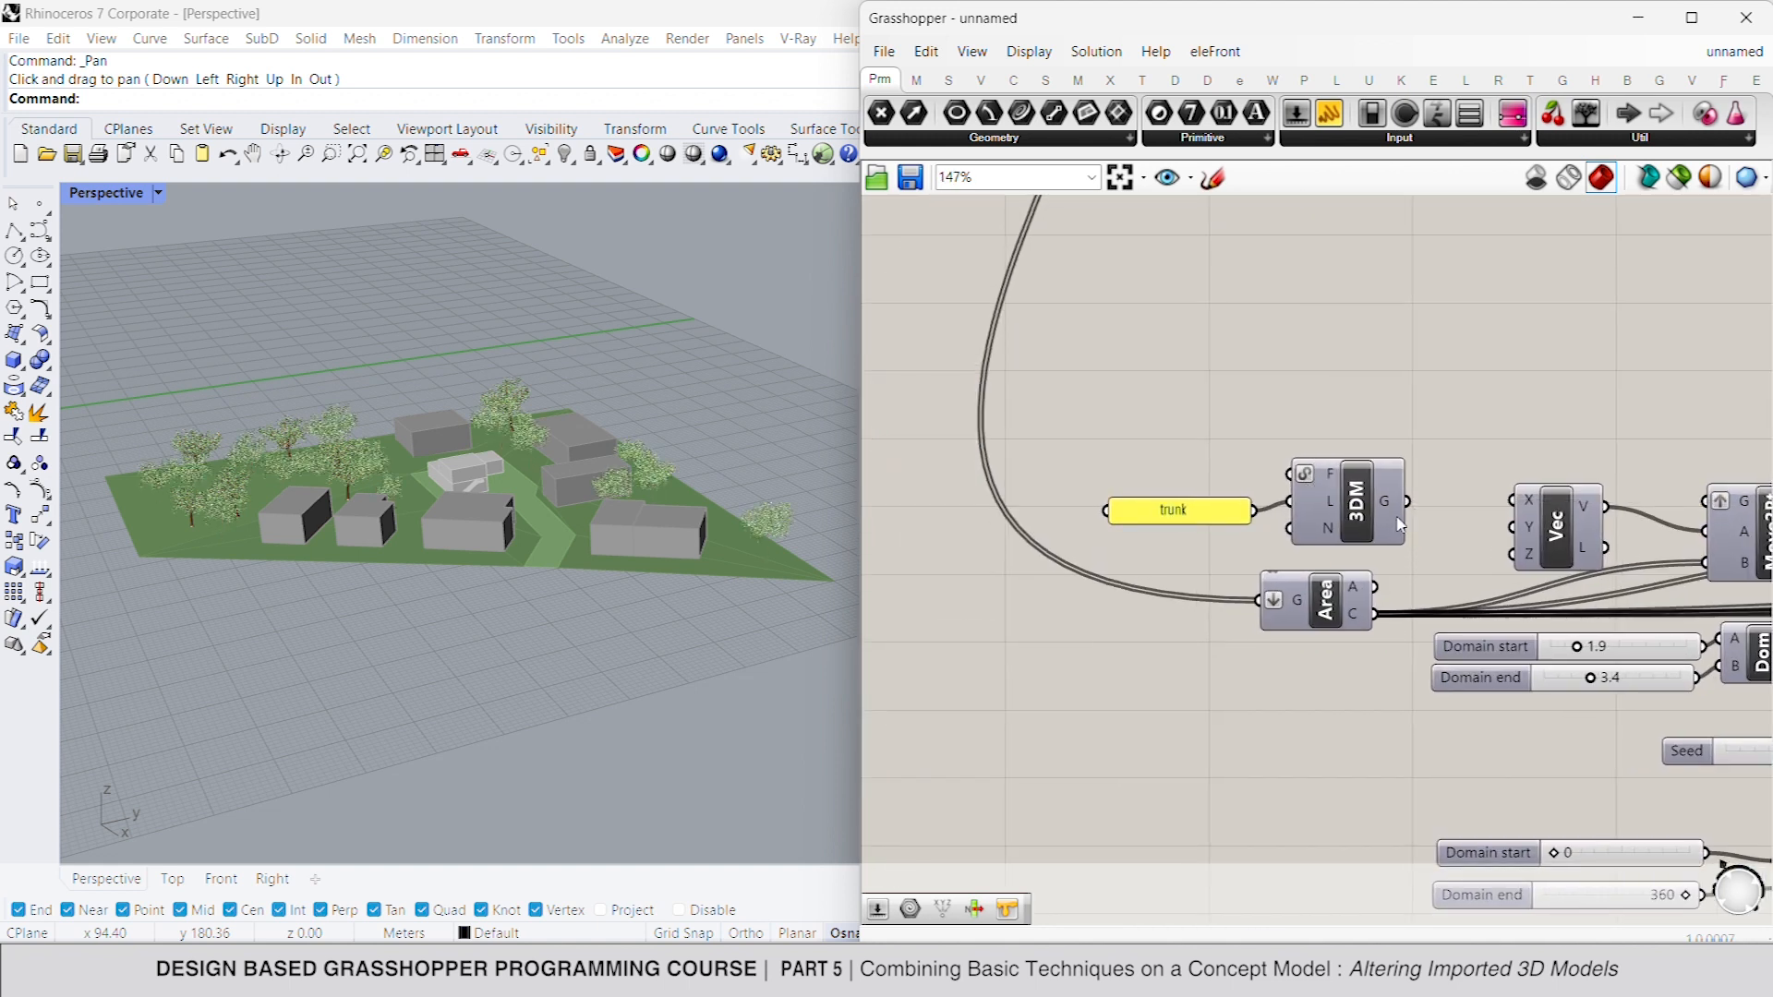
# - Load the existing file Free_Tree_model into the duplicated trunk 3DM component and move it with its trunk panel away from the Area component
pyautogui.moveTo(1395, 416); pyautogui.dragTo(1183, 543)
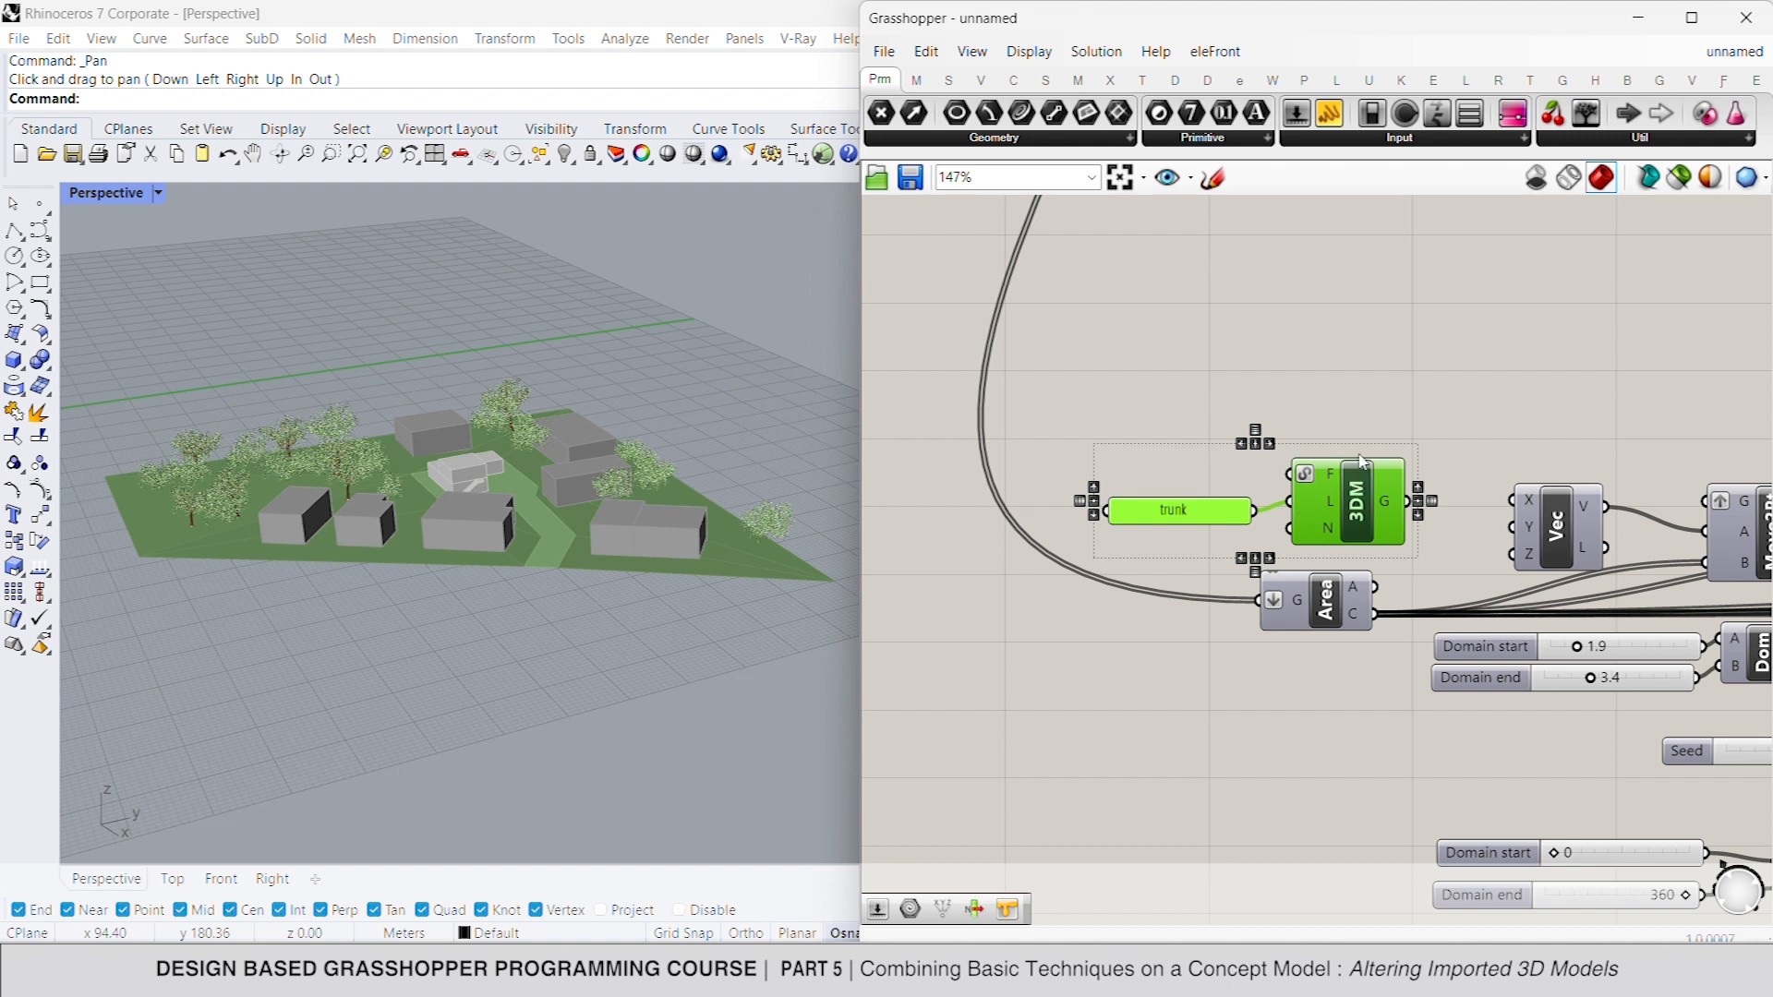
pyautogui.click(1360, 456)
pyautogui.rightClick(1324, 475)
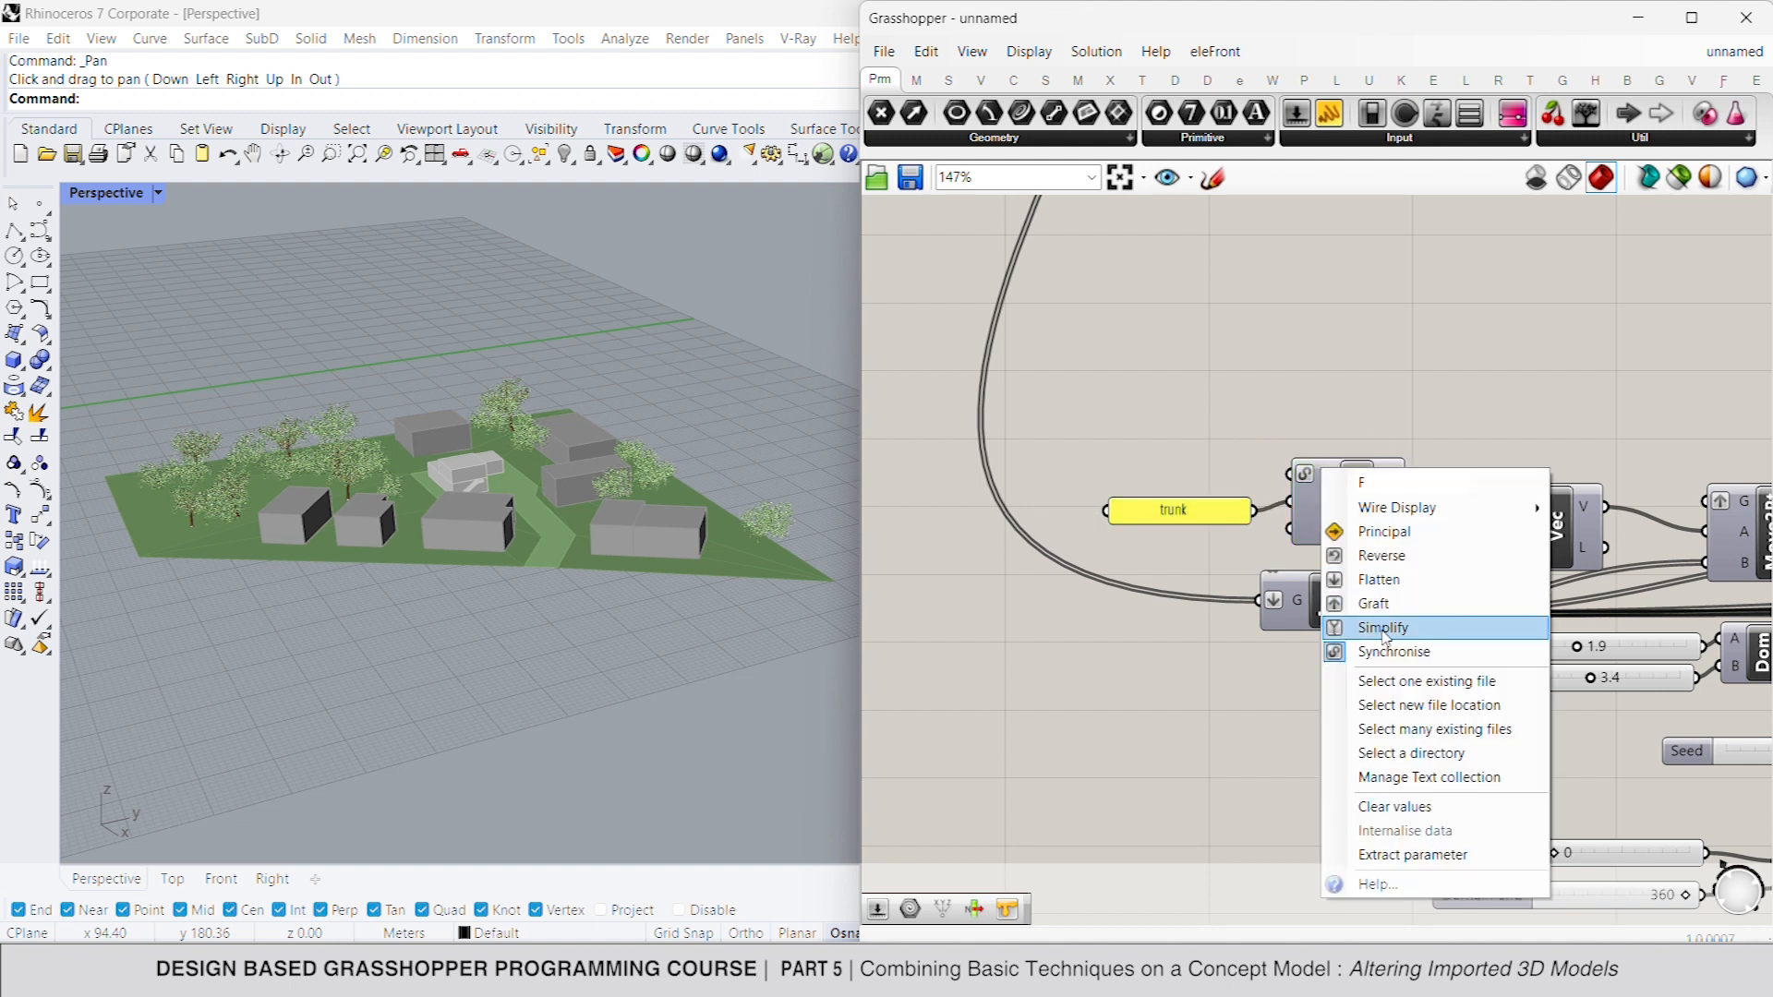
pyautogui.click(1429, 681)
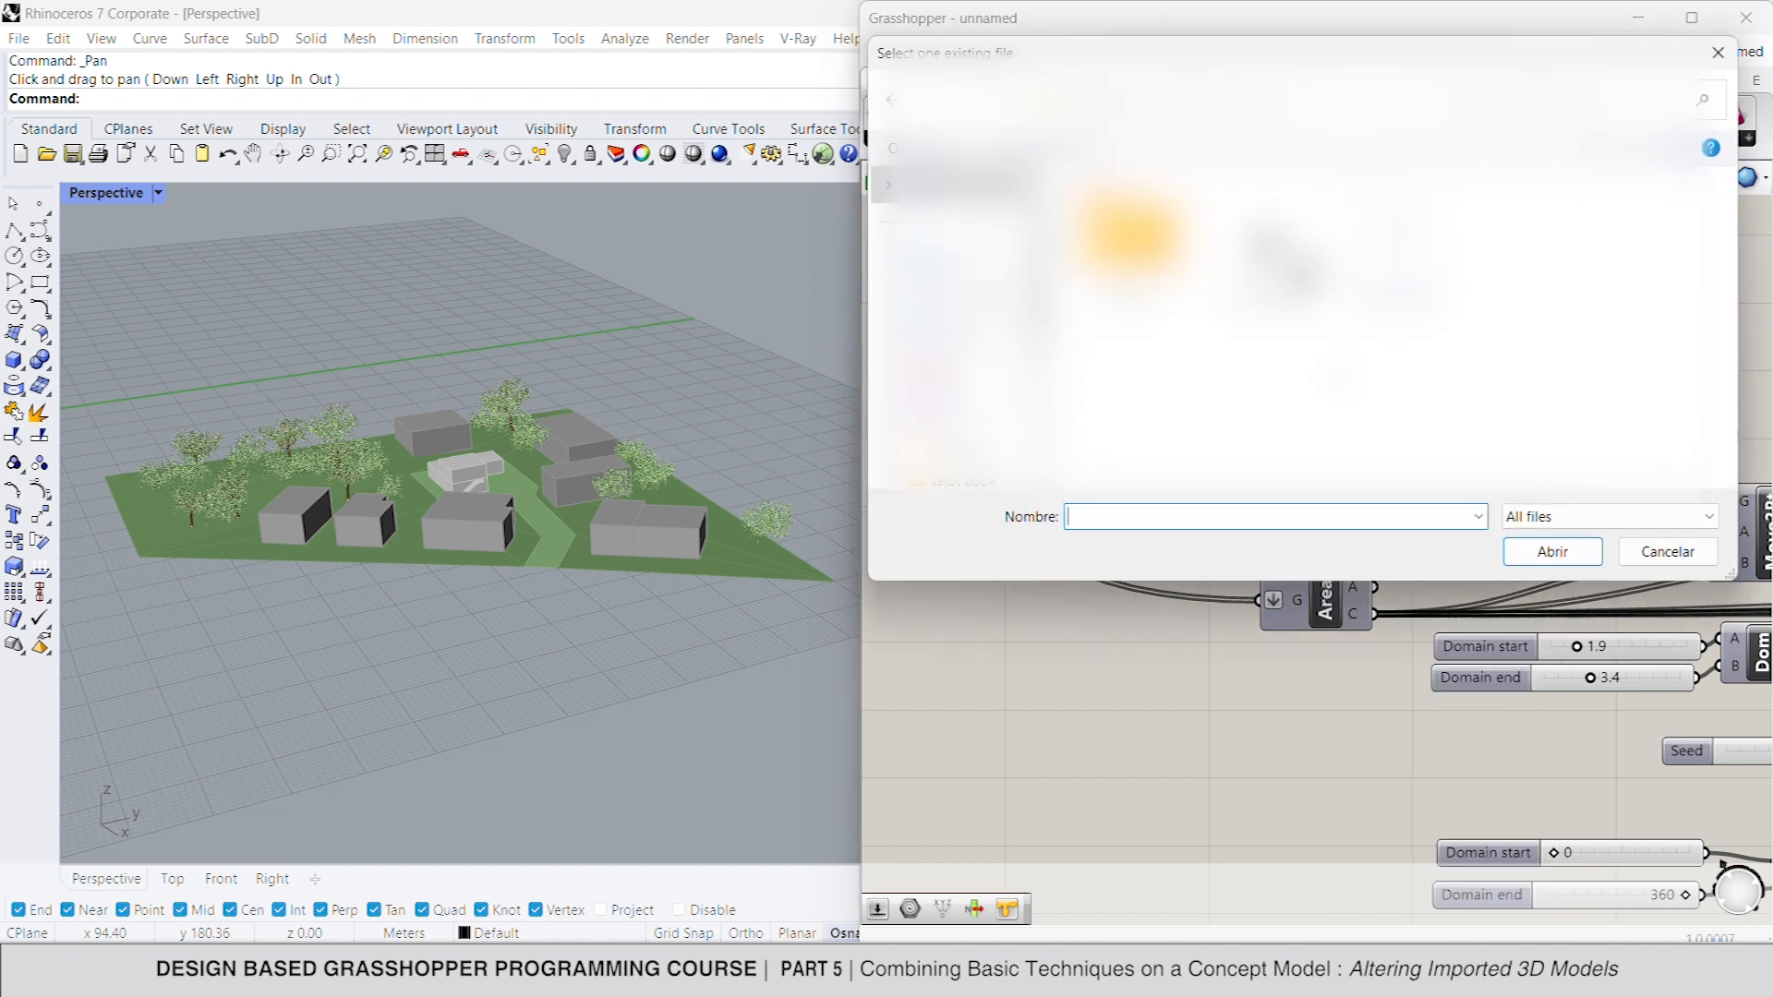
pyautogui.doubleClick(1383, 433)
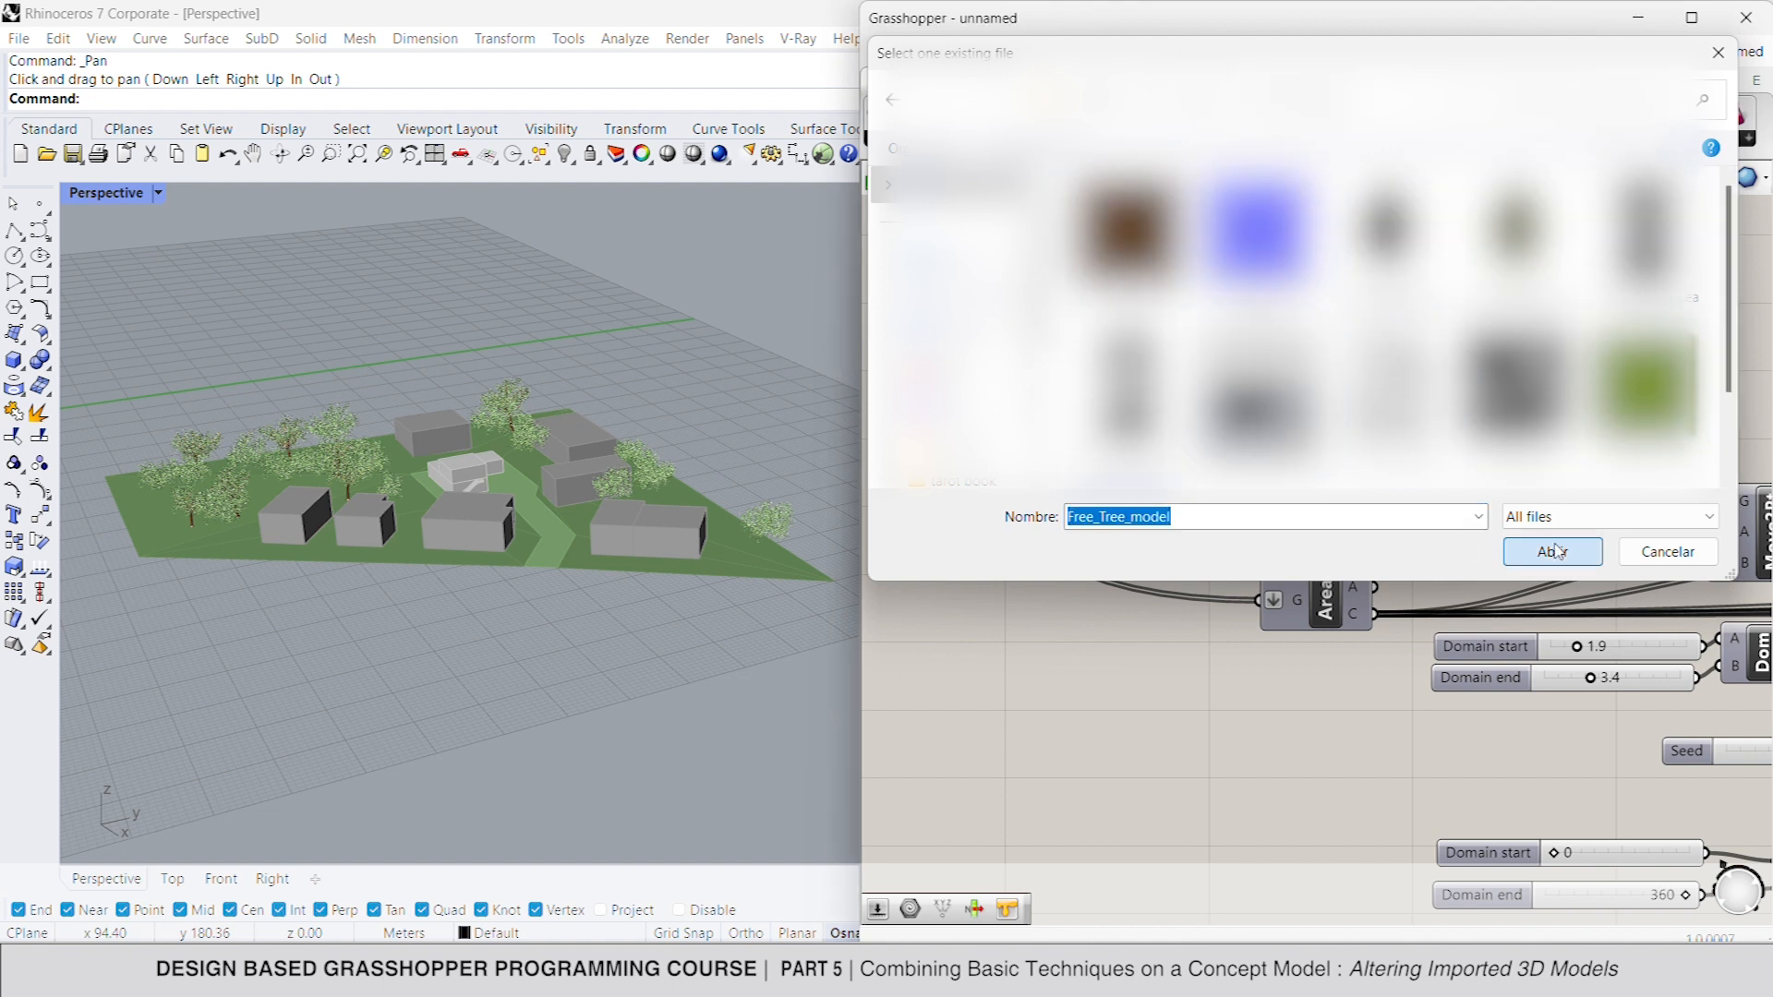
pyautogui.moveTo(1402, 406); pyautogui.dragTo(1095, 407)
pyautogui.click(1383, 406)
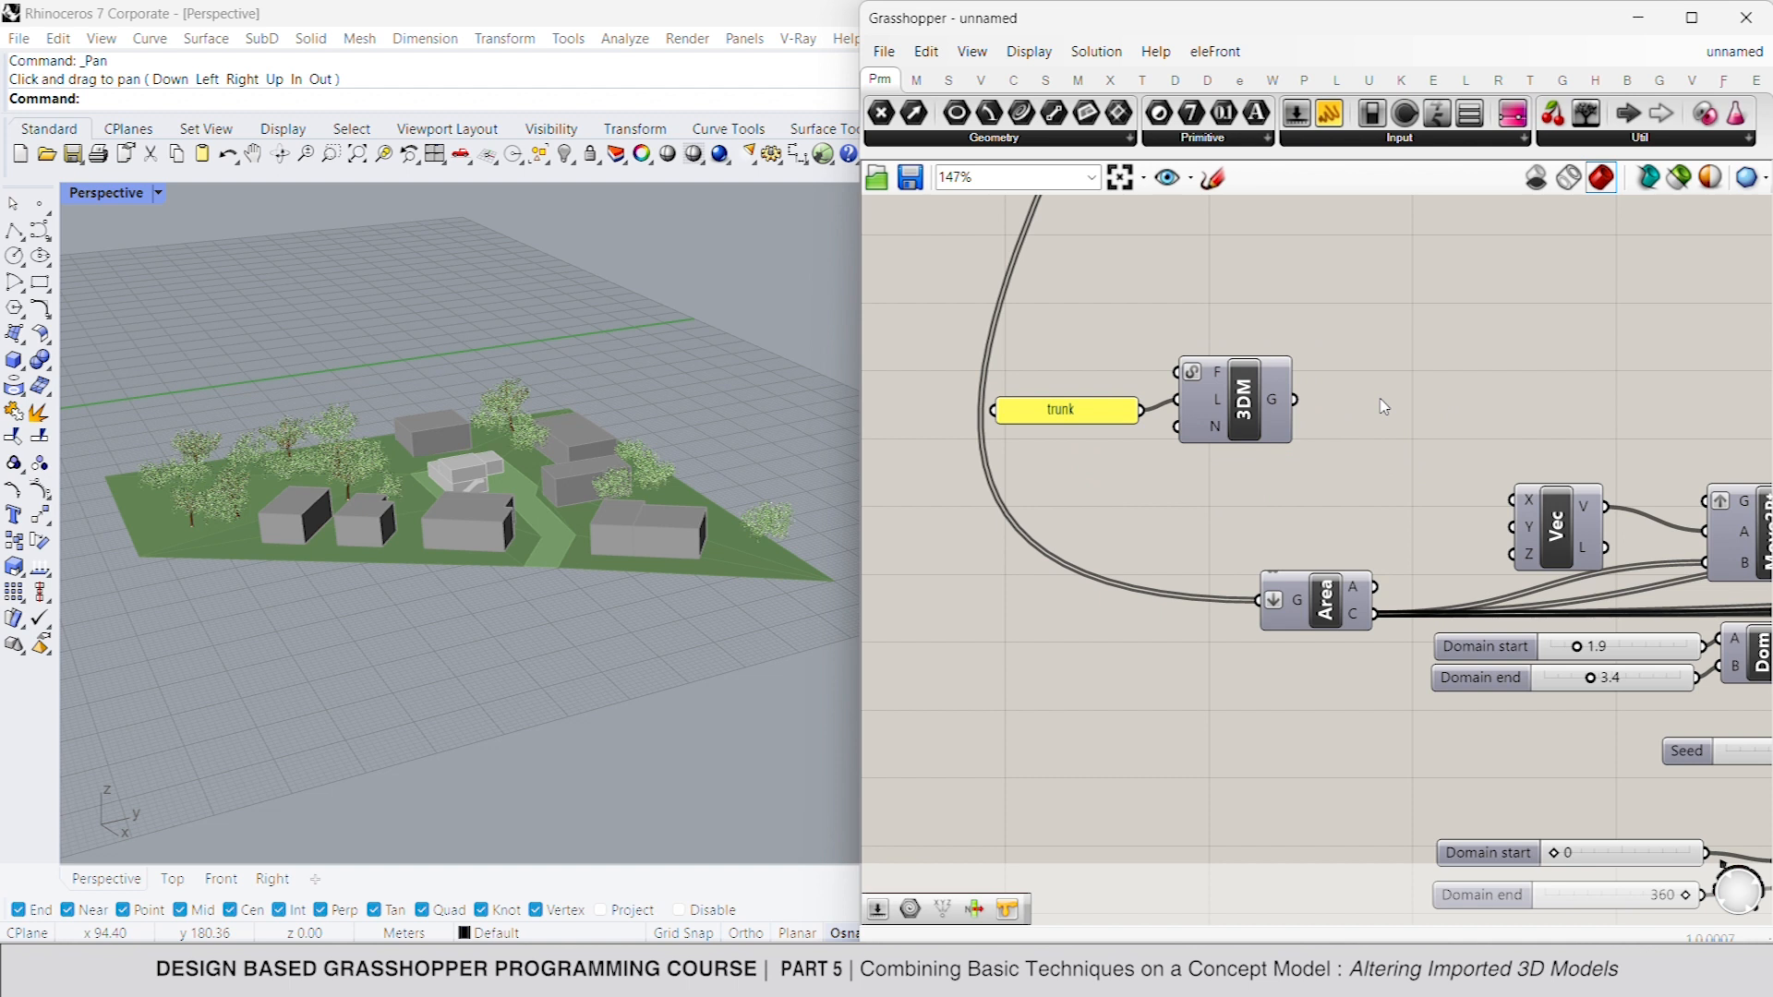
# - Add a Scale component beside the trunk 3DM and connect the 3DM's G output to its G input
pyautogui.doubleClick(1384, 407)
pyautogui.write('scale')
pyautogui.press('Return')
pyautogui.moveTo(1374, 374); pyautogui.dragTo(1295, 399)
pyautogui.moveTo(1422, 402); pyautogui.dragTo(1462, 415)
# - Add a number slider with value 0.0001 and connect it to the new Scale component's F input
pyautogui.doubleClick(1224, 482)
pyautogui.write('0.')
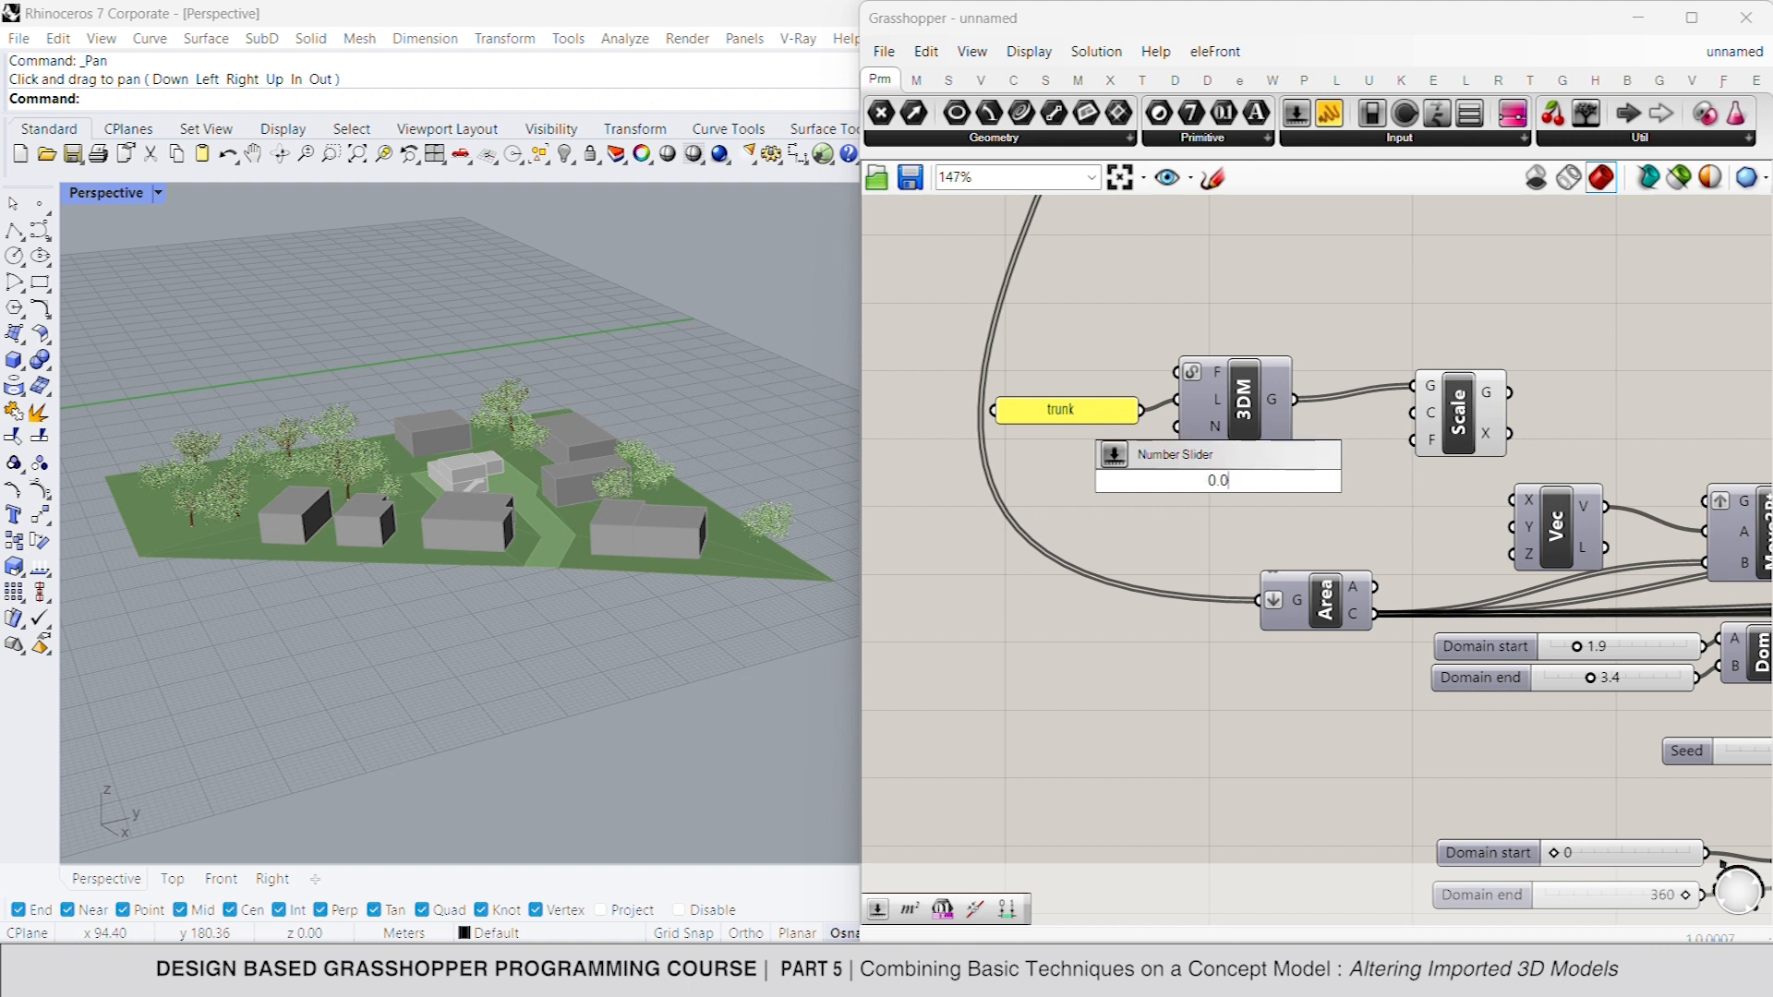
pyautogui.write('0001')
pyautogui.press('Return')
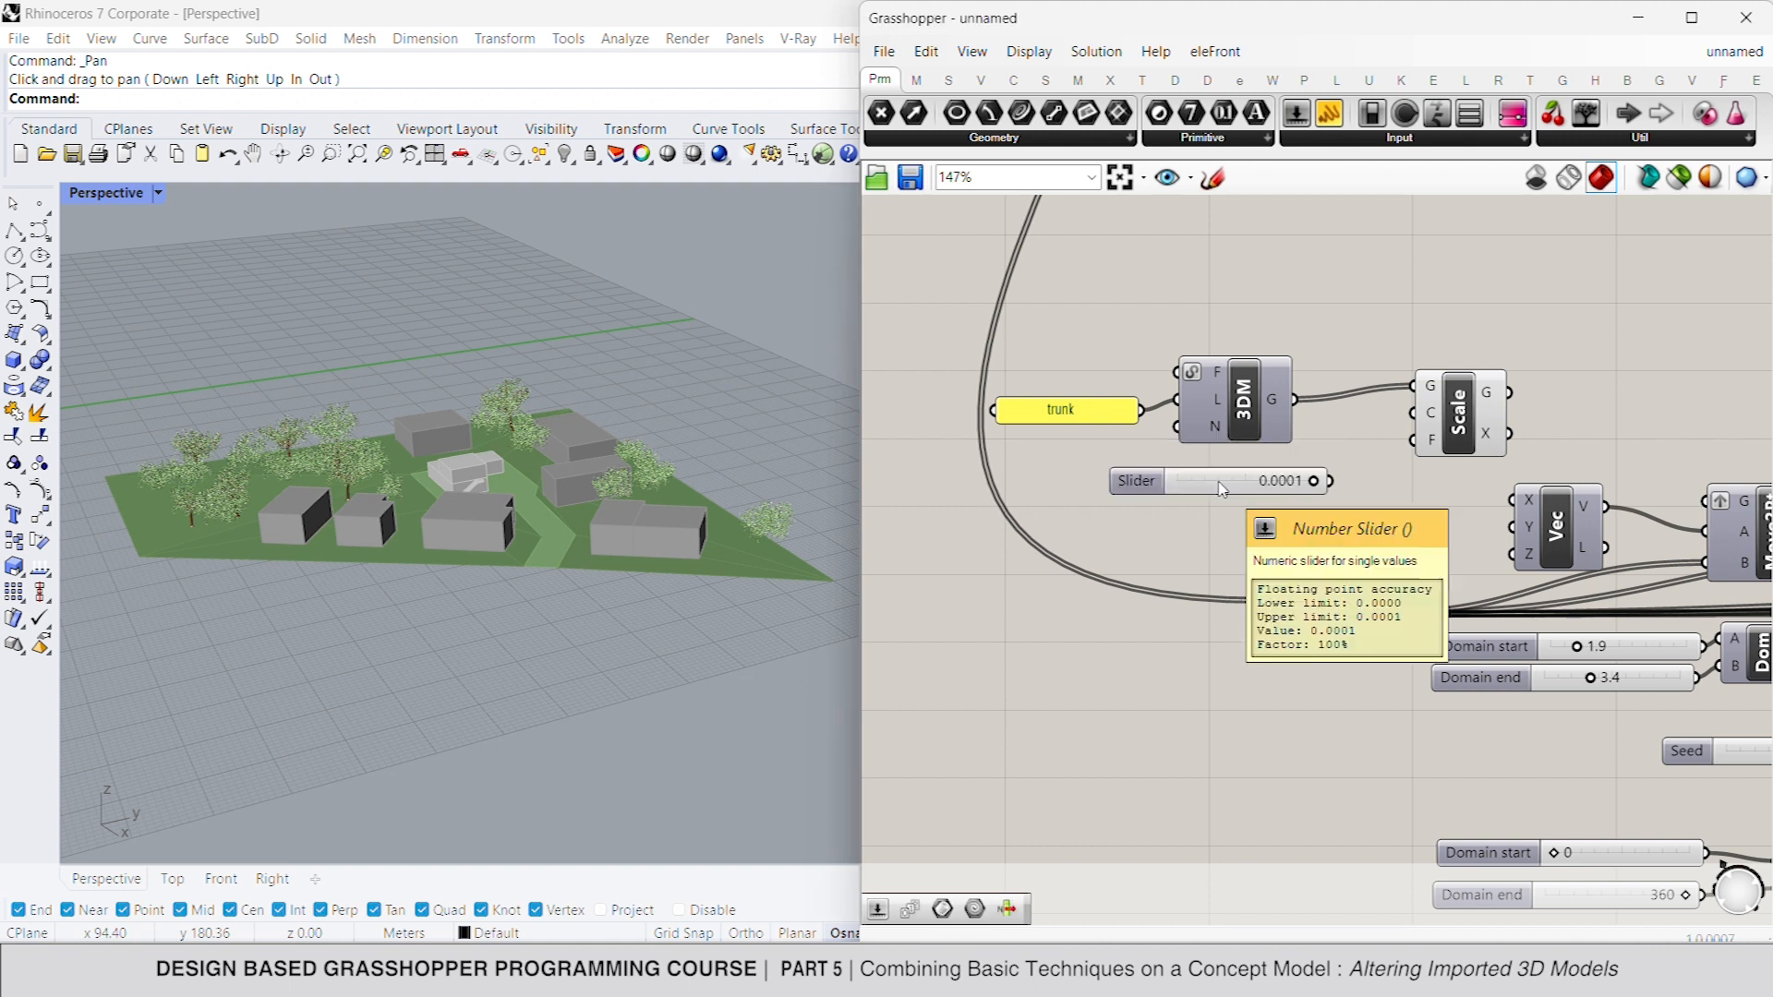
pyautogui.moveTo(1405, 446); pyautogui.dragTo(1313, 480)
# - Connect the new Scale component's G output to the G input of the trunk's Move2Pt
pyautogui.moveTo(1460, 434); pyautogui.dragTo(1705, 501)
pyautogui.click(1629, 439)
pyautogui.click(1064, 412)
pyautogui.moveTo(1305, 539); pyautogui.dragTo(1125, 470, button='right')
pyautogui.moveTo(1392, 557); pyautogui.dragTo(1210, 489, button='right')
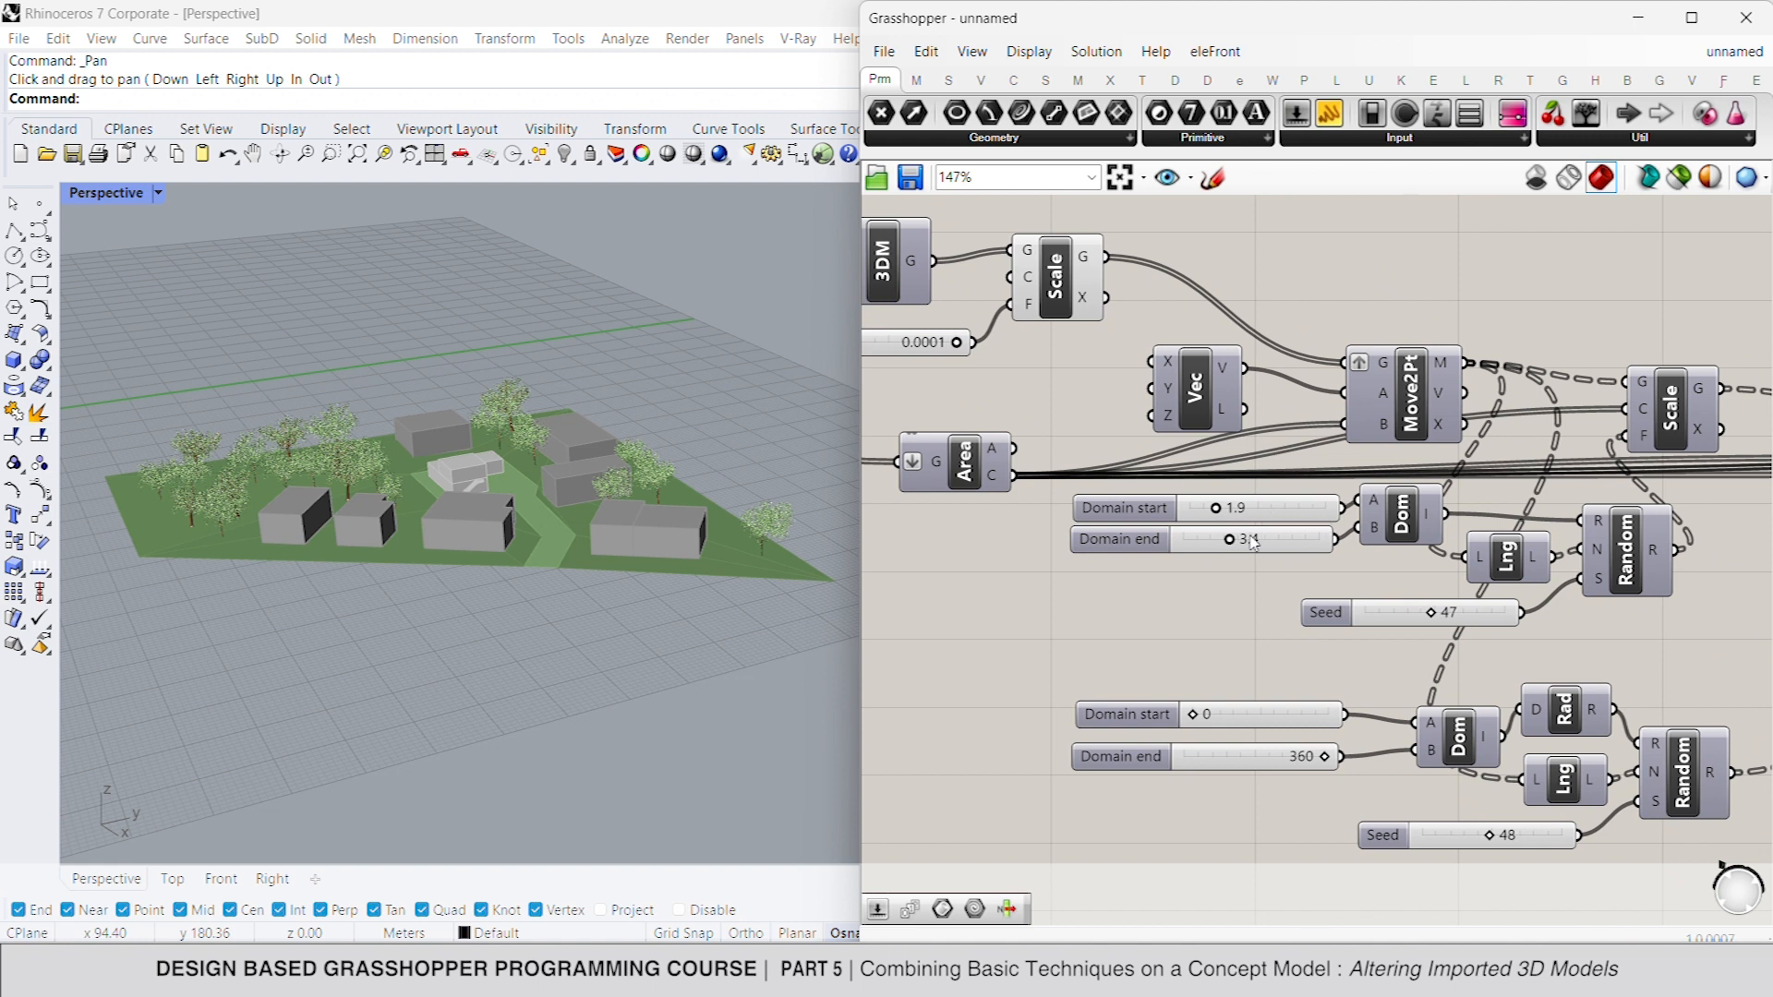
pyautogui.moveTo(1233, 545)
pyautogui.mouseDown()
pyautogui.moveTo(1262, 548)
pyautogui.moveTo(1241, 515)
pyautogui.mouseUp()
pyautogui.hotkey('ctrl', 'z')
pyautogui.hotkey('ctrl', 'z')
# - Replace the trunk Scale component's factor slider with a new slider set to 0.001
pyautogui.scroll(-2, 1251, 541)
pyautogui.moveTo(1251, 535); pyautogui.dragTo(1353, 558, button='right')
pyautogui.click(1227, 383)
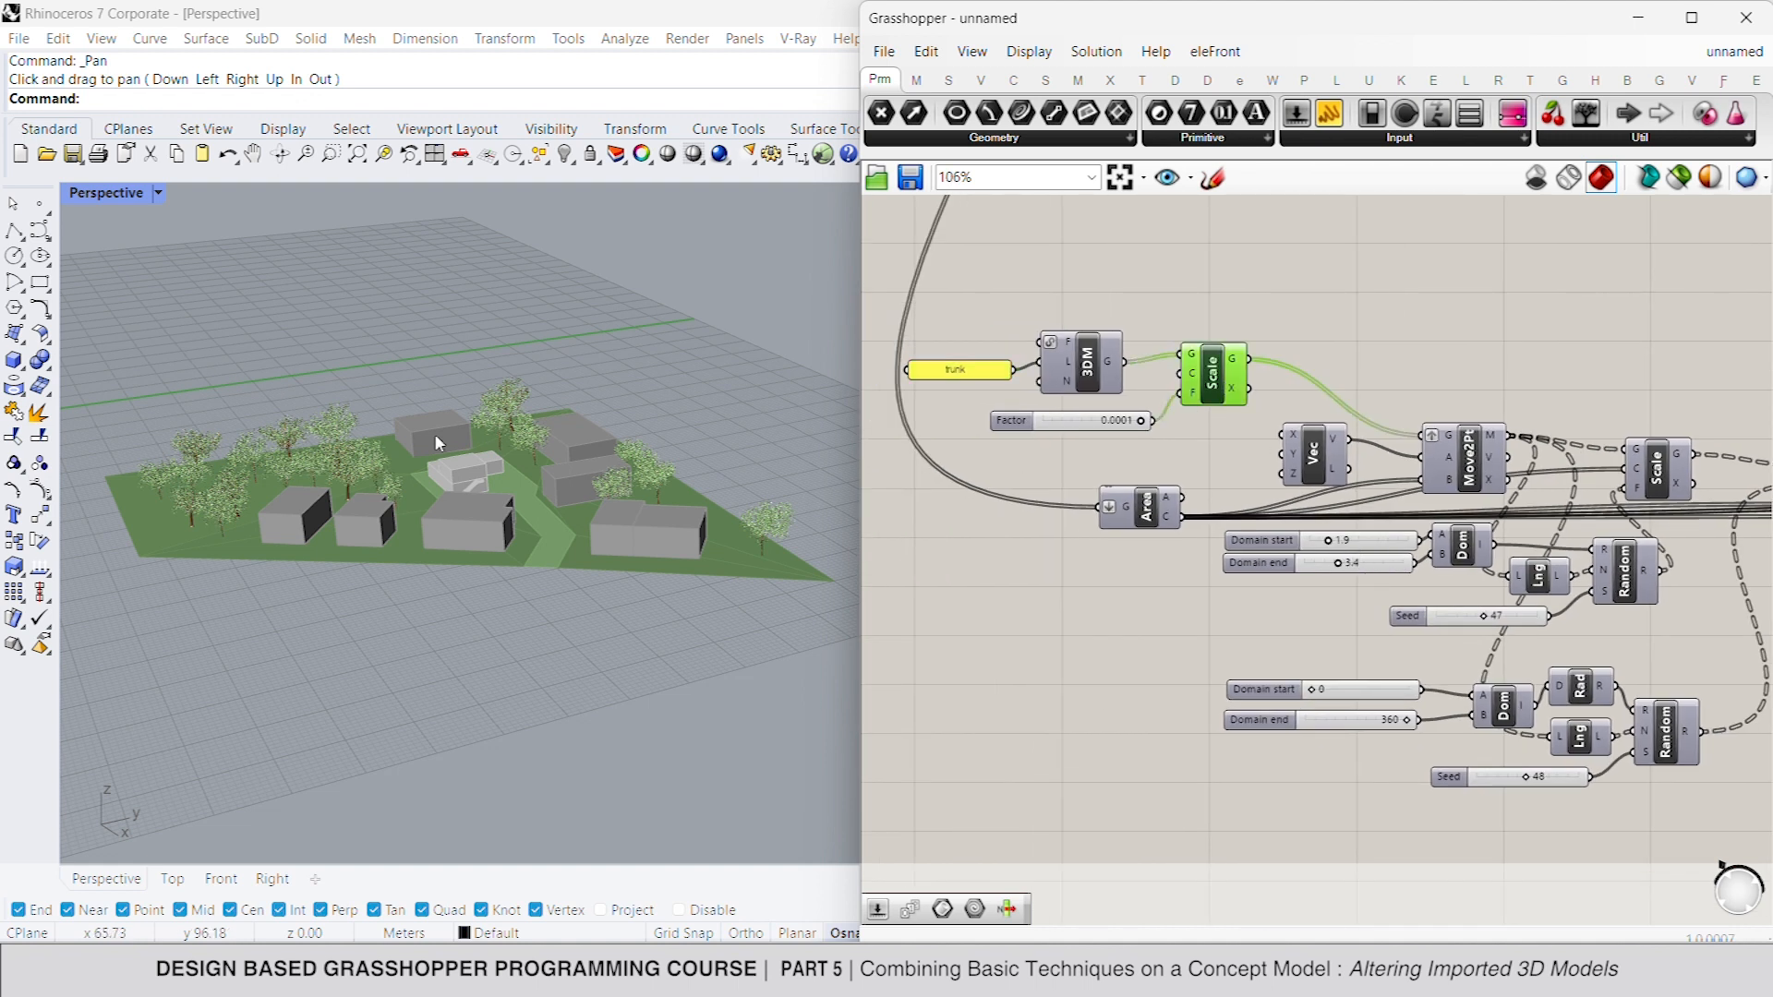
pyautogui.scroll(-3, 434, 434)
pyautogui.scroll(2, 291, 426)
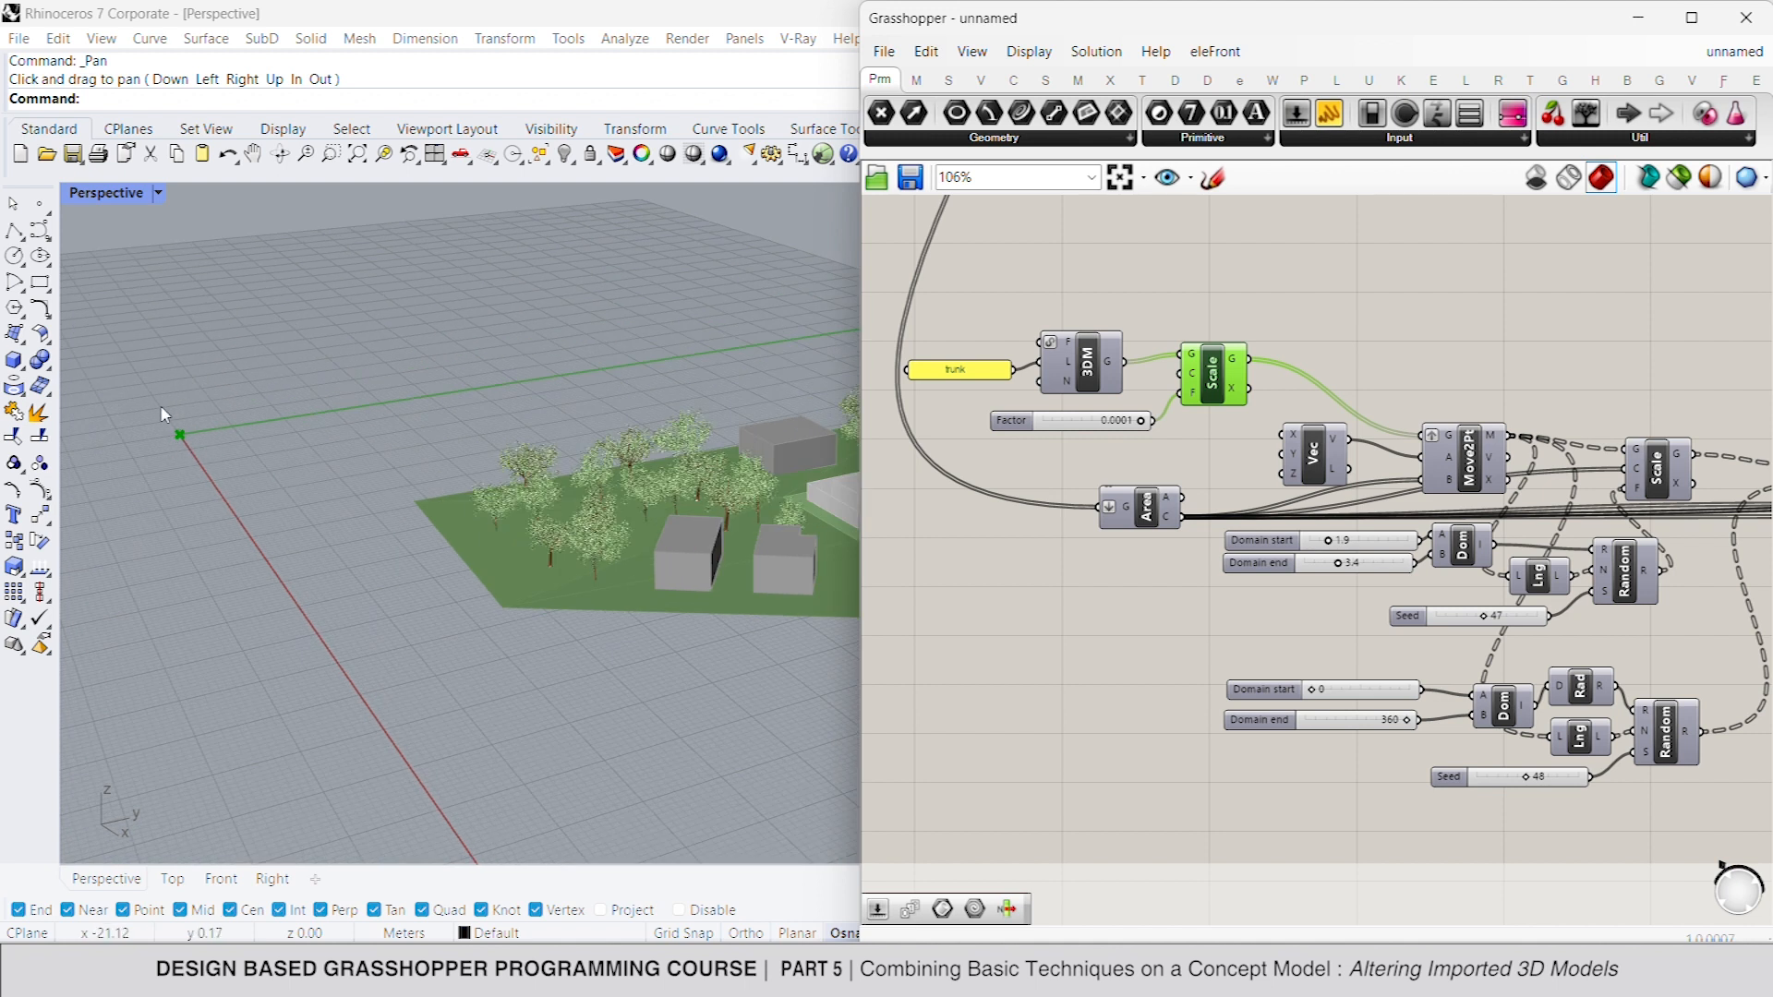
pyautogui.scroll(2, 1179, 447)
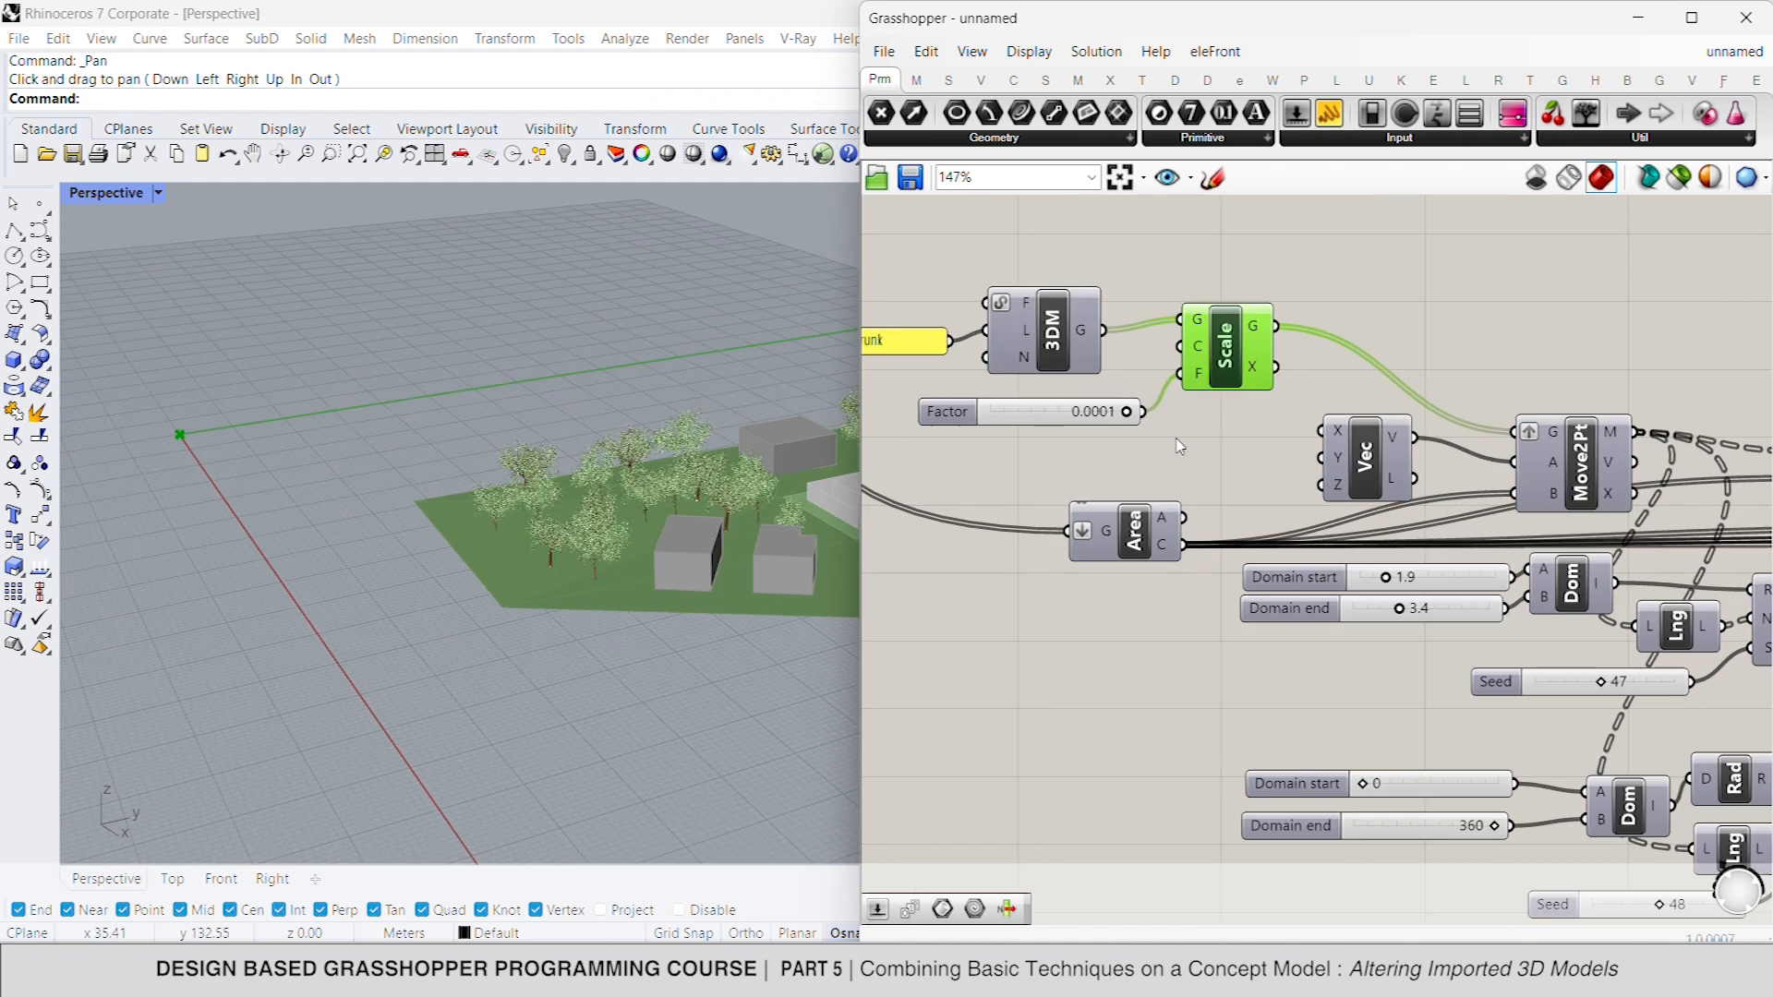
pyautogui.doubleClick(1112, 413)
pyautogui.write('0.001')
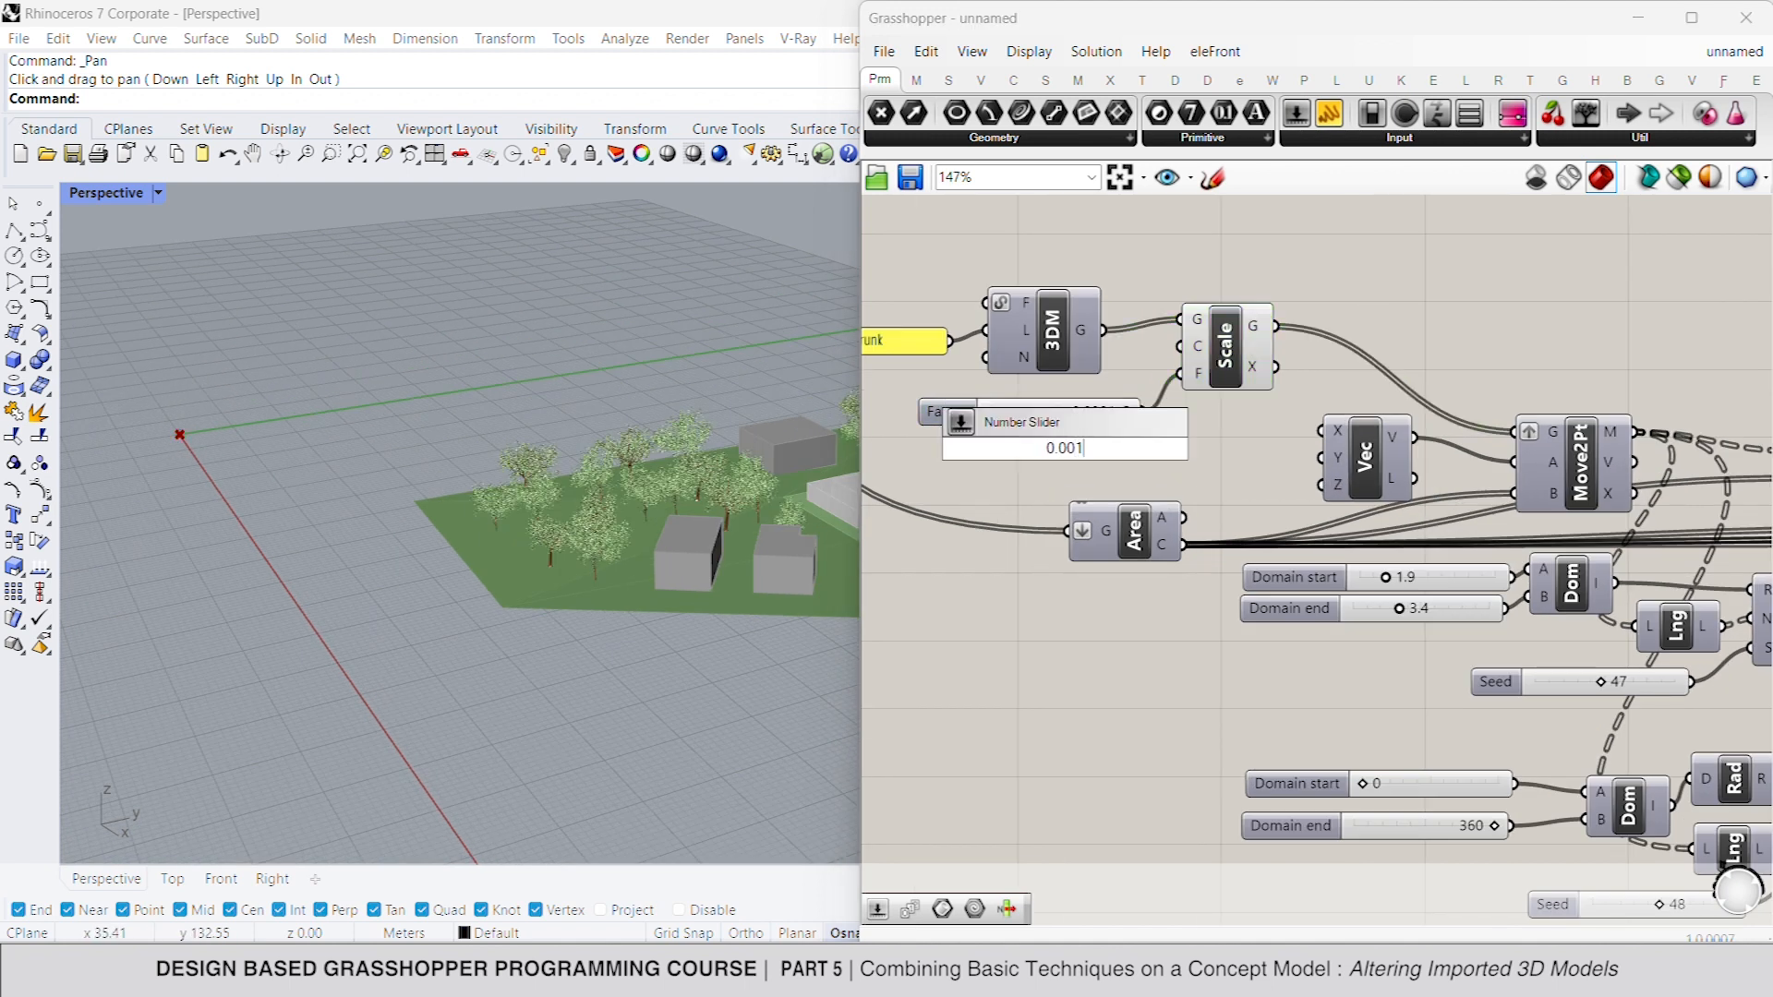
pyautogui.press('Return')
pyautogui.moveTo(1180, 374); pyautogui.dragTo(1101, 404)
pyautogui.click(1073, 416)
pyautogui.press('Delete')
# - Set the random scale domain of the second tree's trunk to start at 0.5 and end at 1.8
pyautogui.scroll(-5, 370, 510)
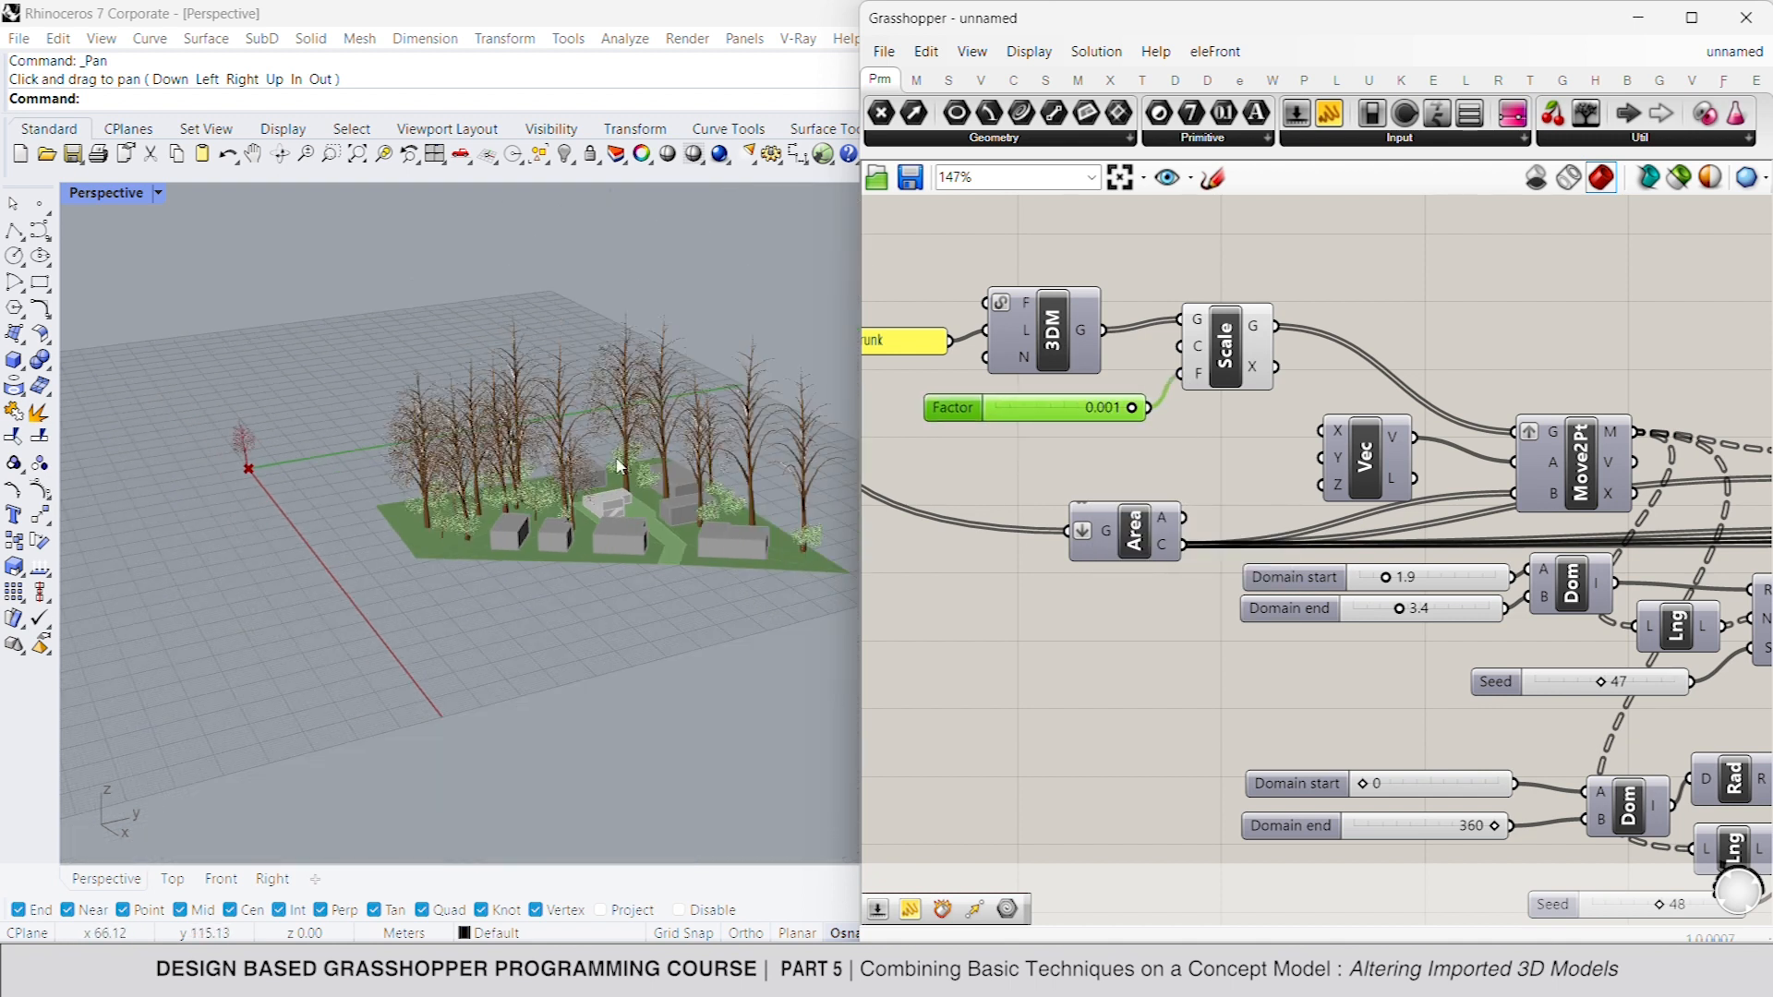
pyautogui.scroll(3, 619, 467)
pyautogui.moveTo(1468, 643); pyautogui.dragTo(1434, 633, button='right')
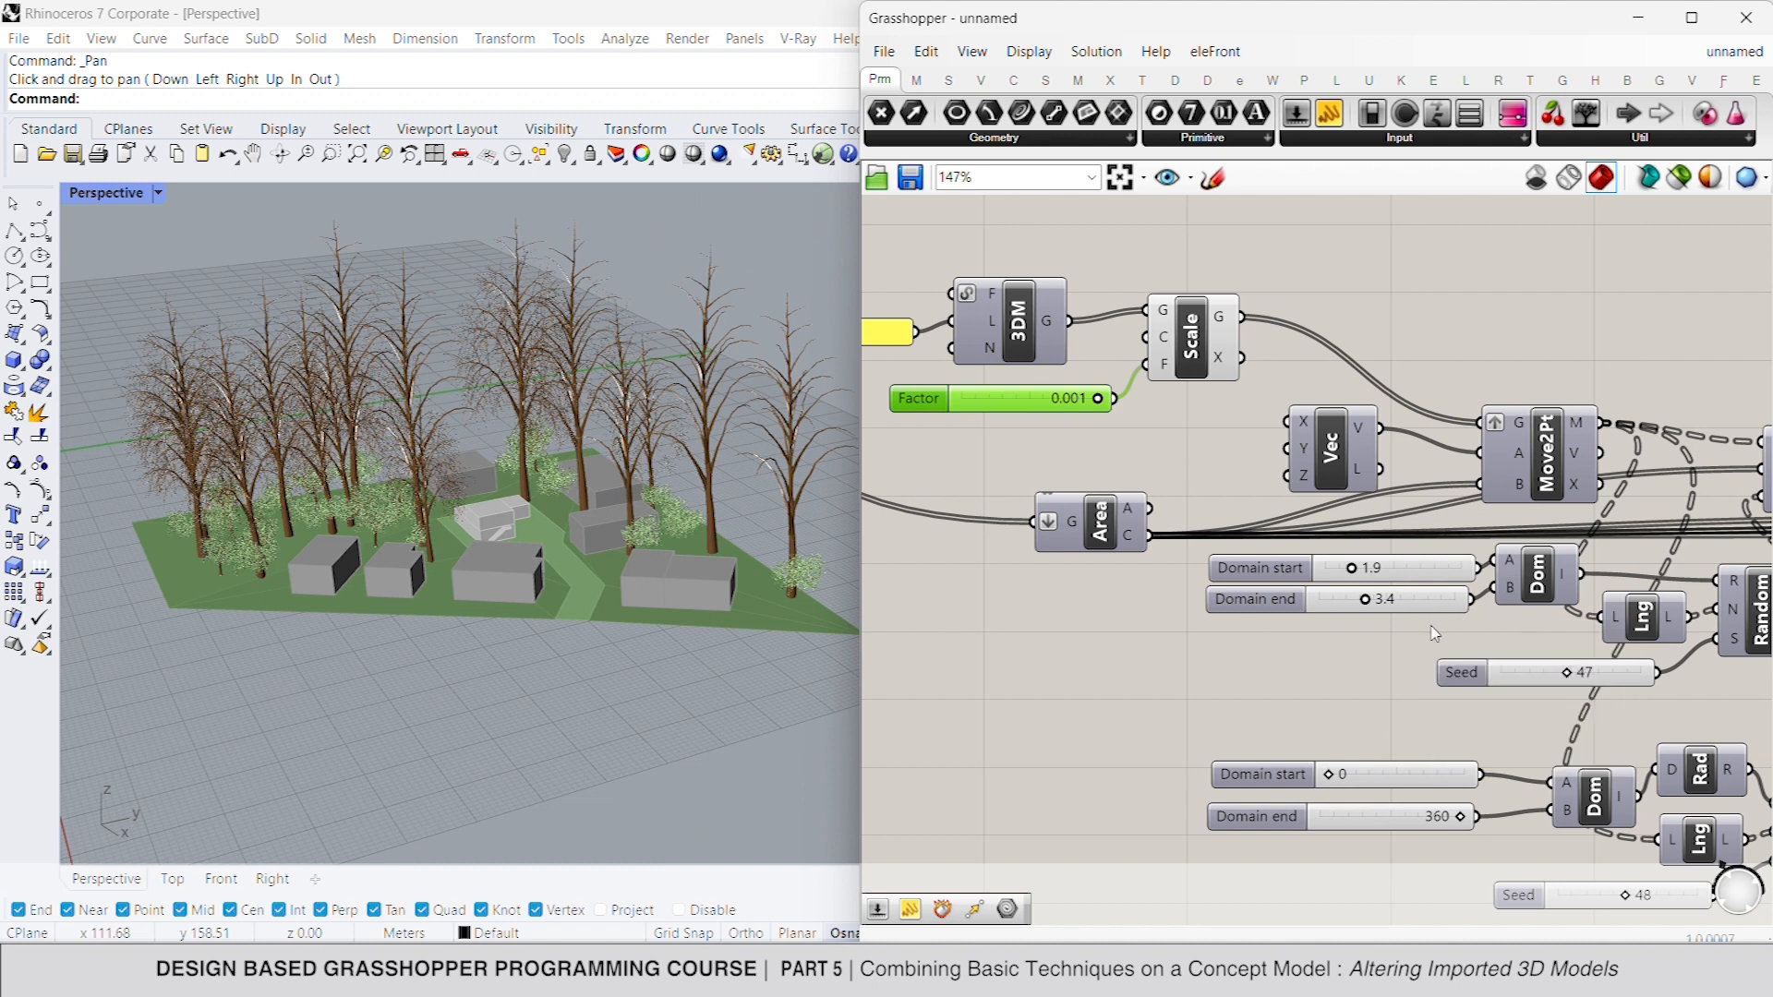
pyautogui.scroll(2, 1553, 640)
pyautogui.moveTo(1145, 451); pyautogui.dragTo(1141, 499)
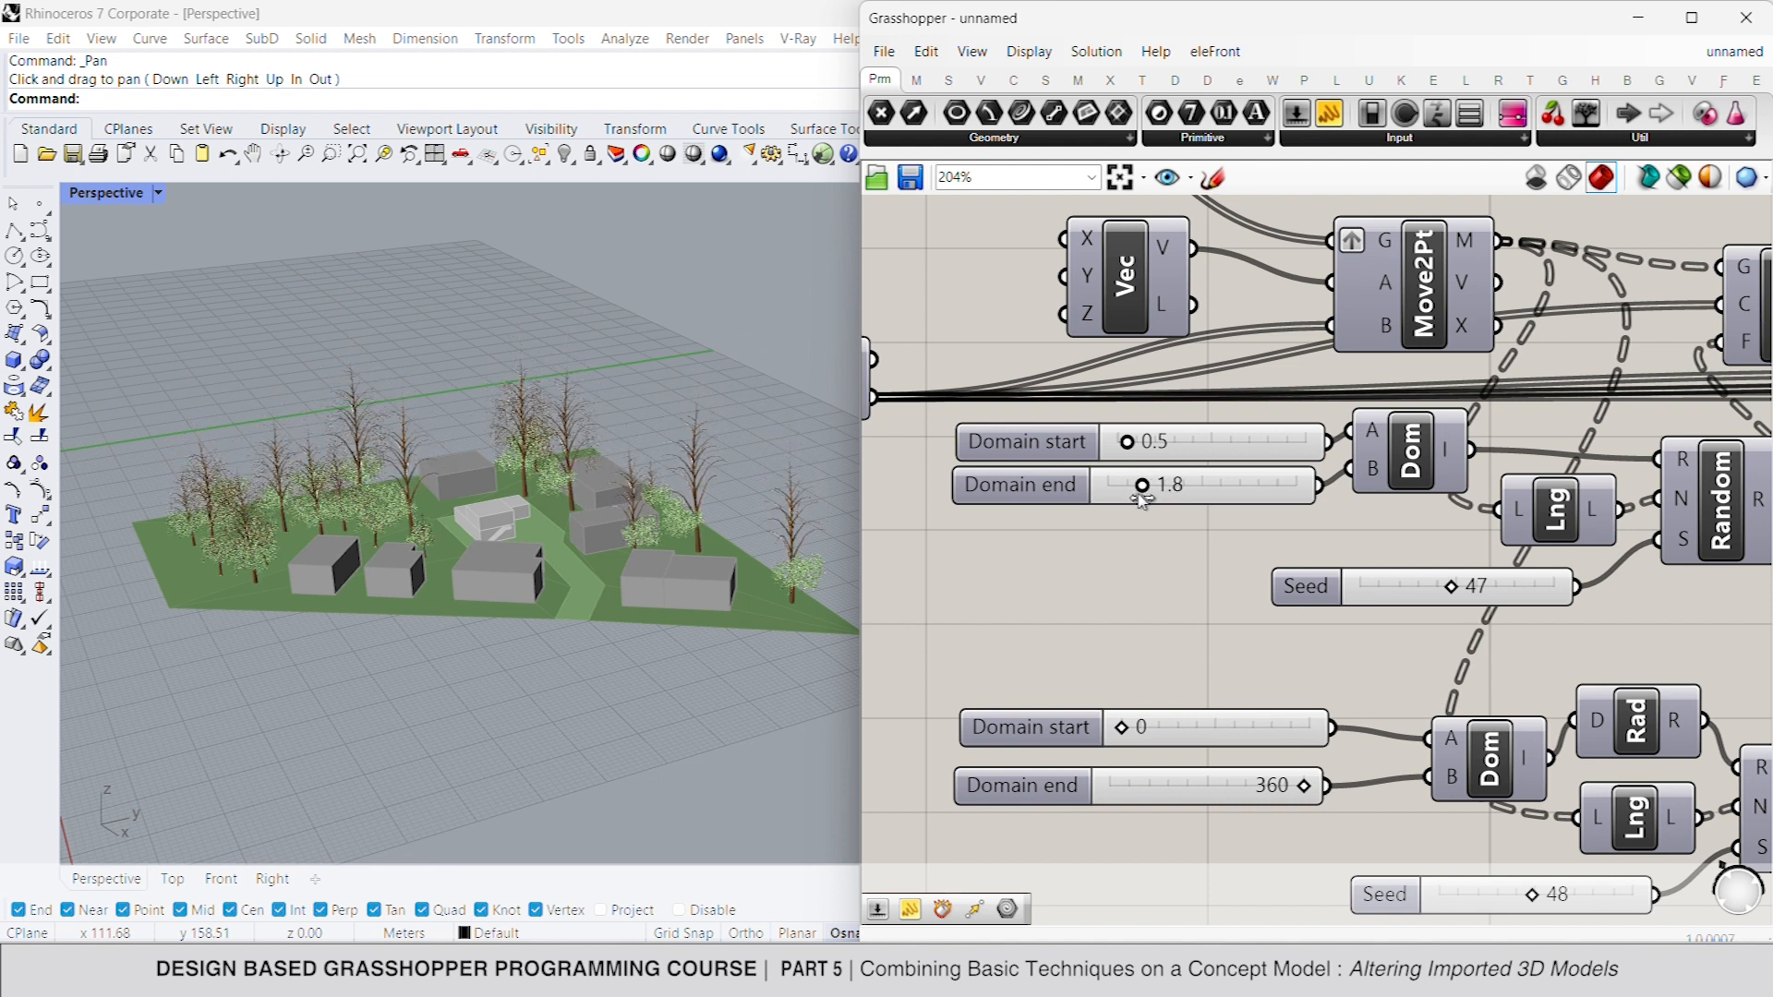
# - Set the random scale domain of the second tree's leaves to start at 0.5 and end at 1.8
pyautogui.scroll(-5, 1142, 499)
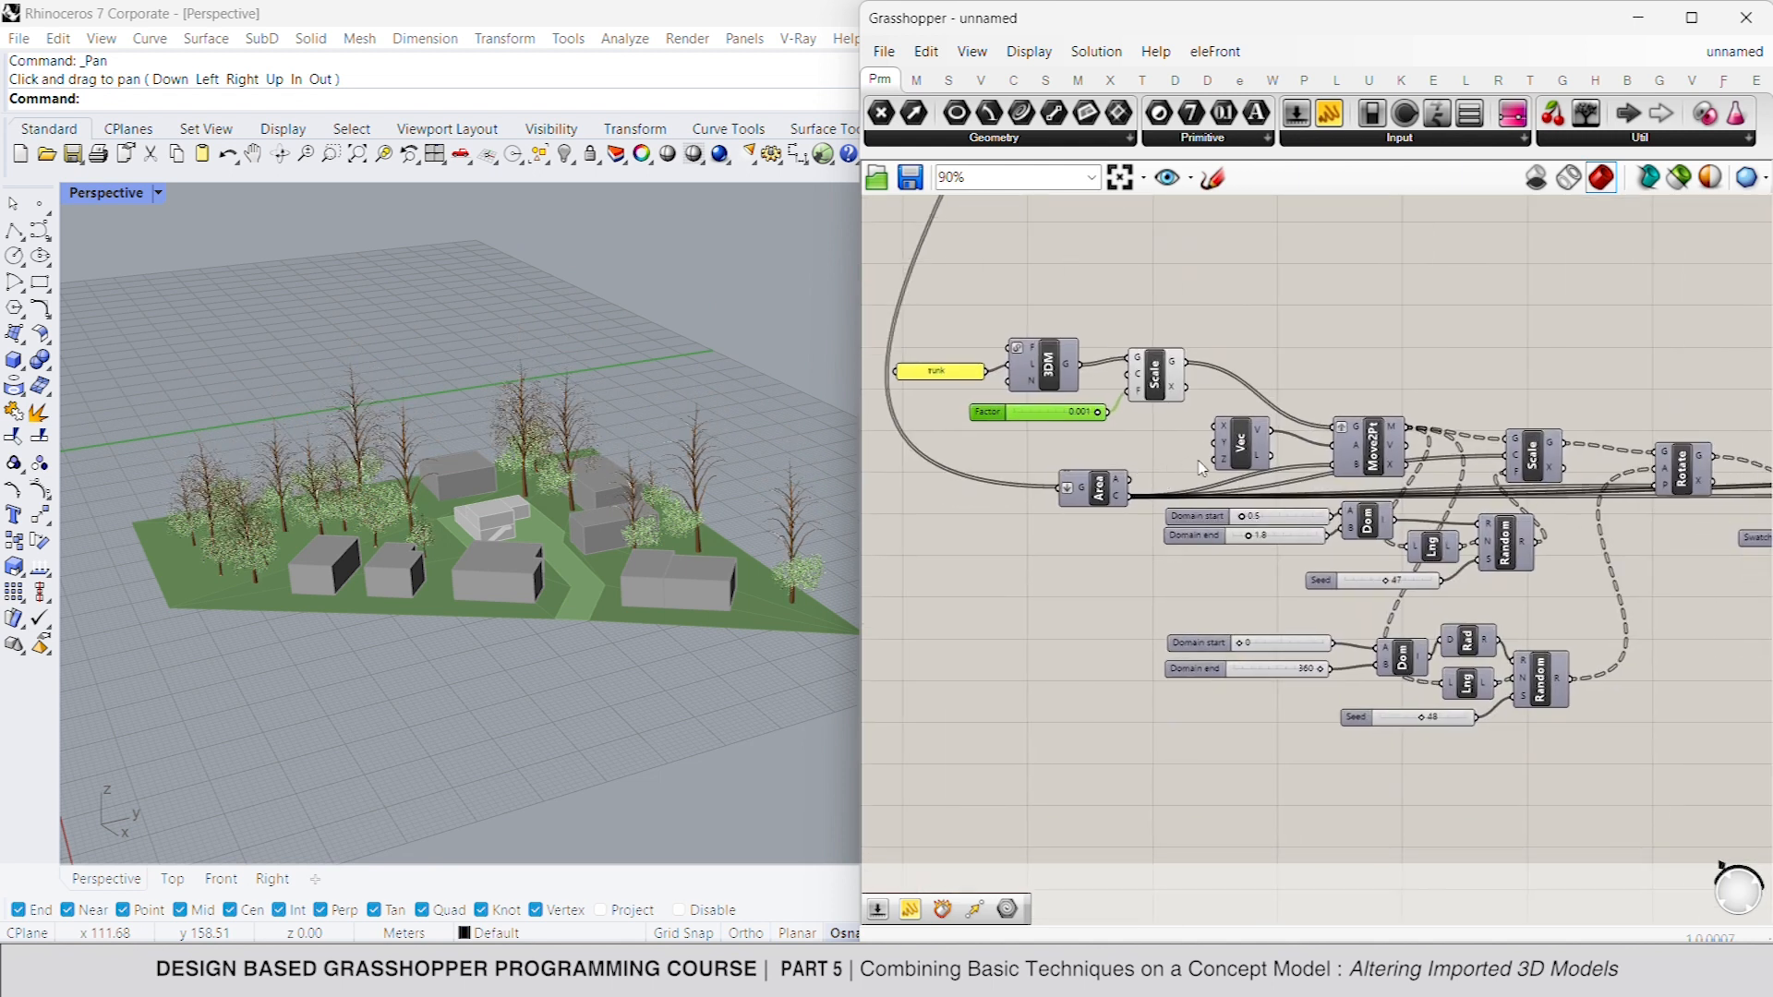
pyautogui.scroll(1, 1234, 557)
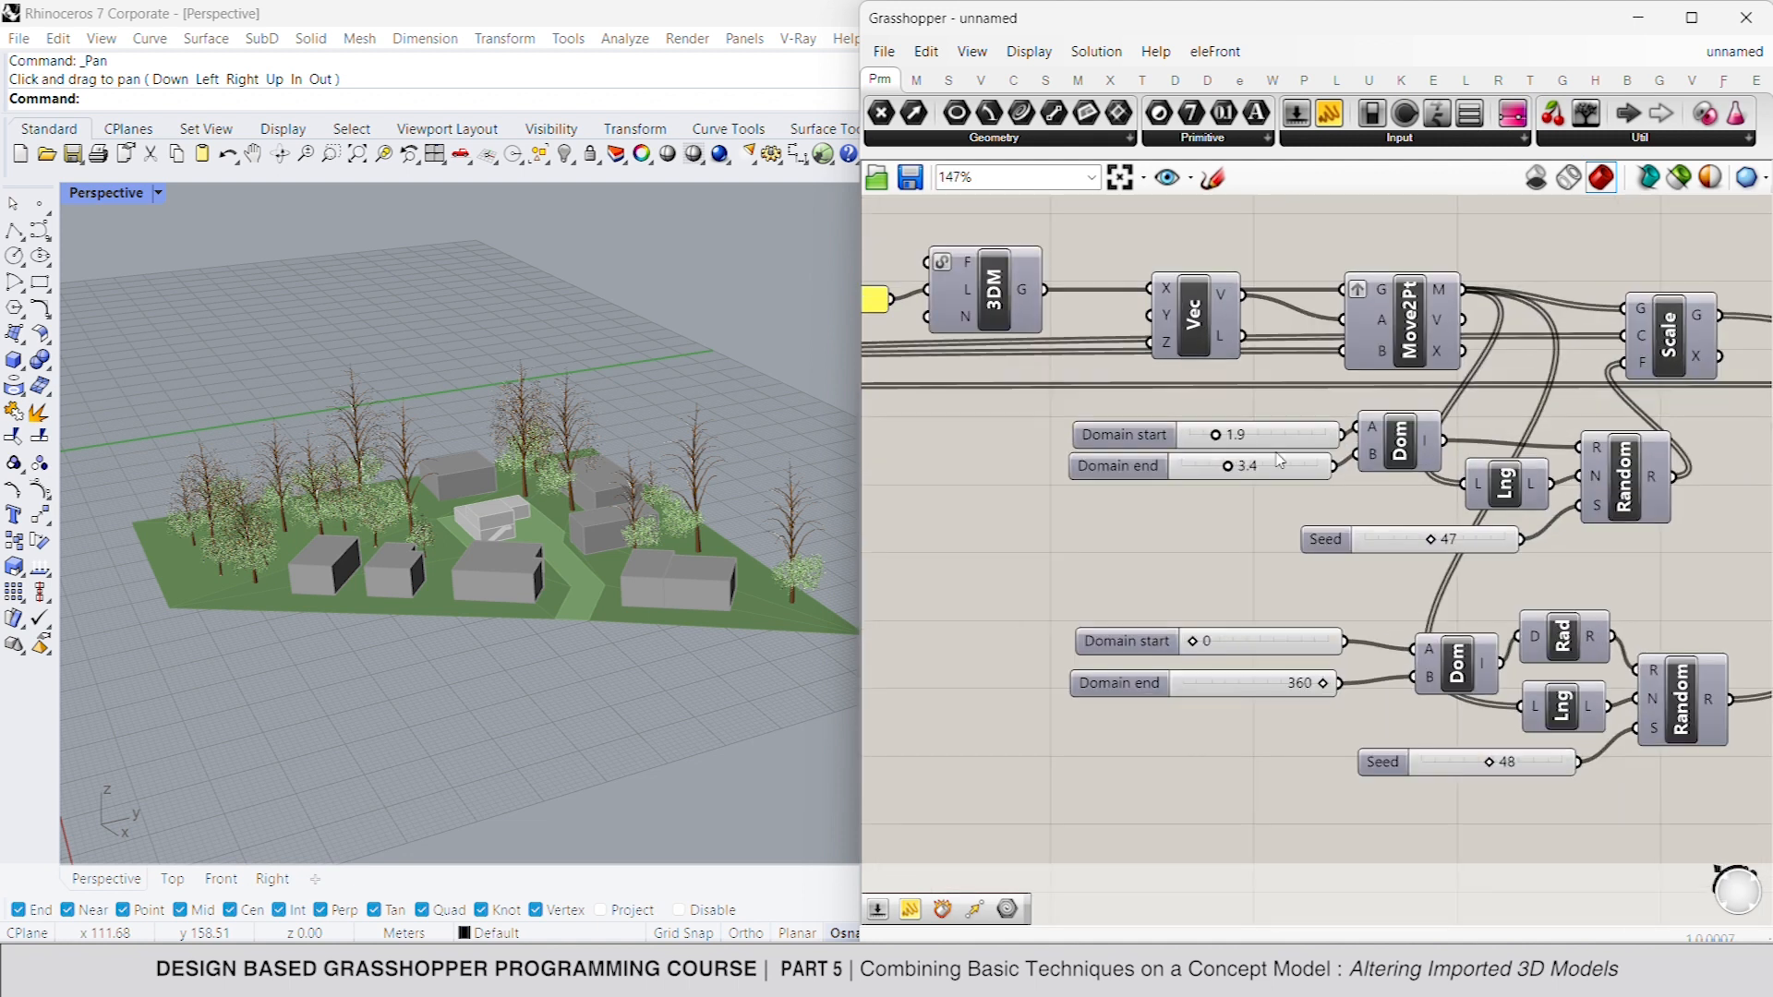
pyautogui.doubleClick(1246, 441)
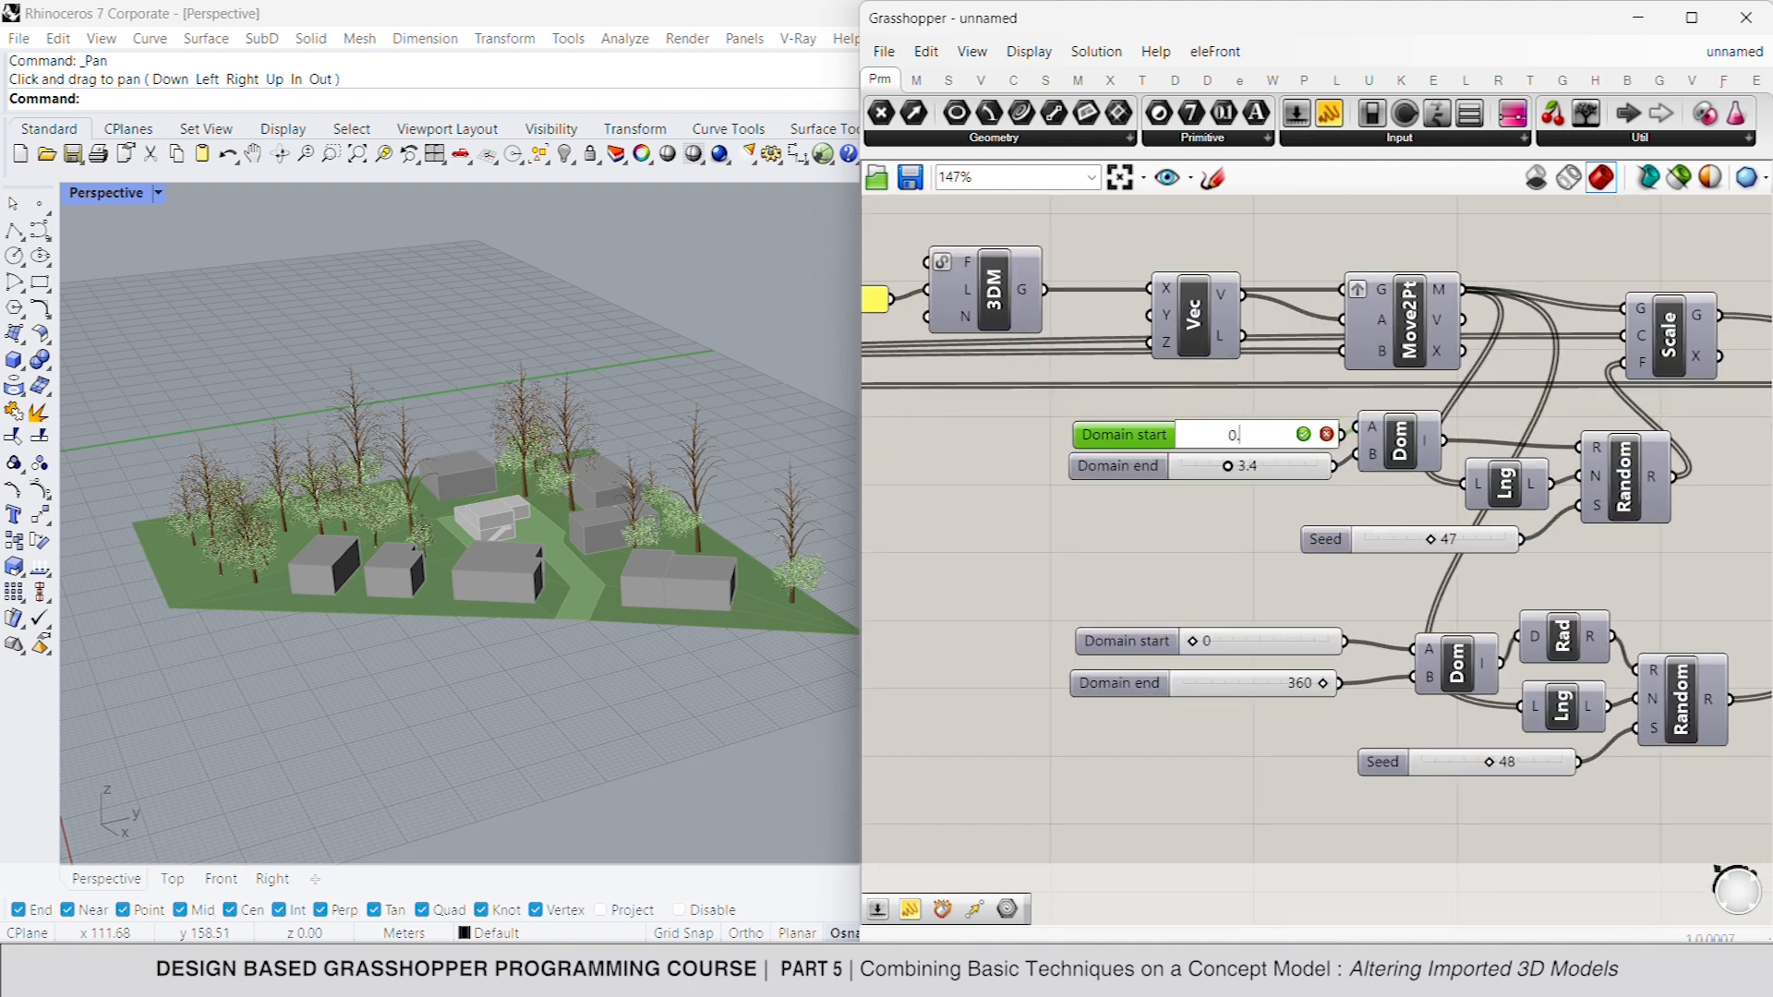
pyautogui.press('Return')
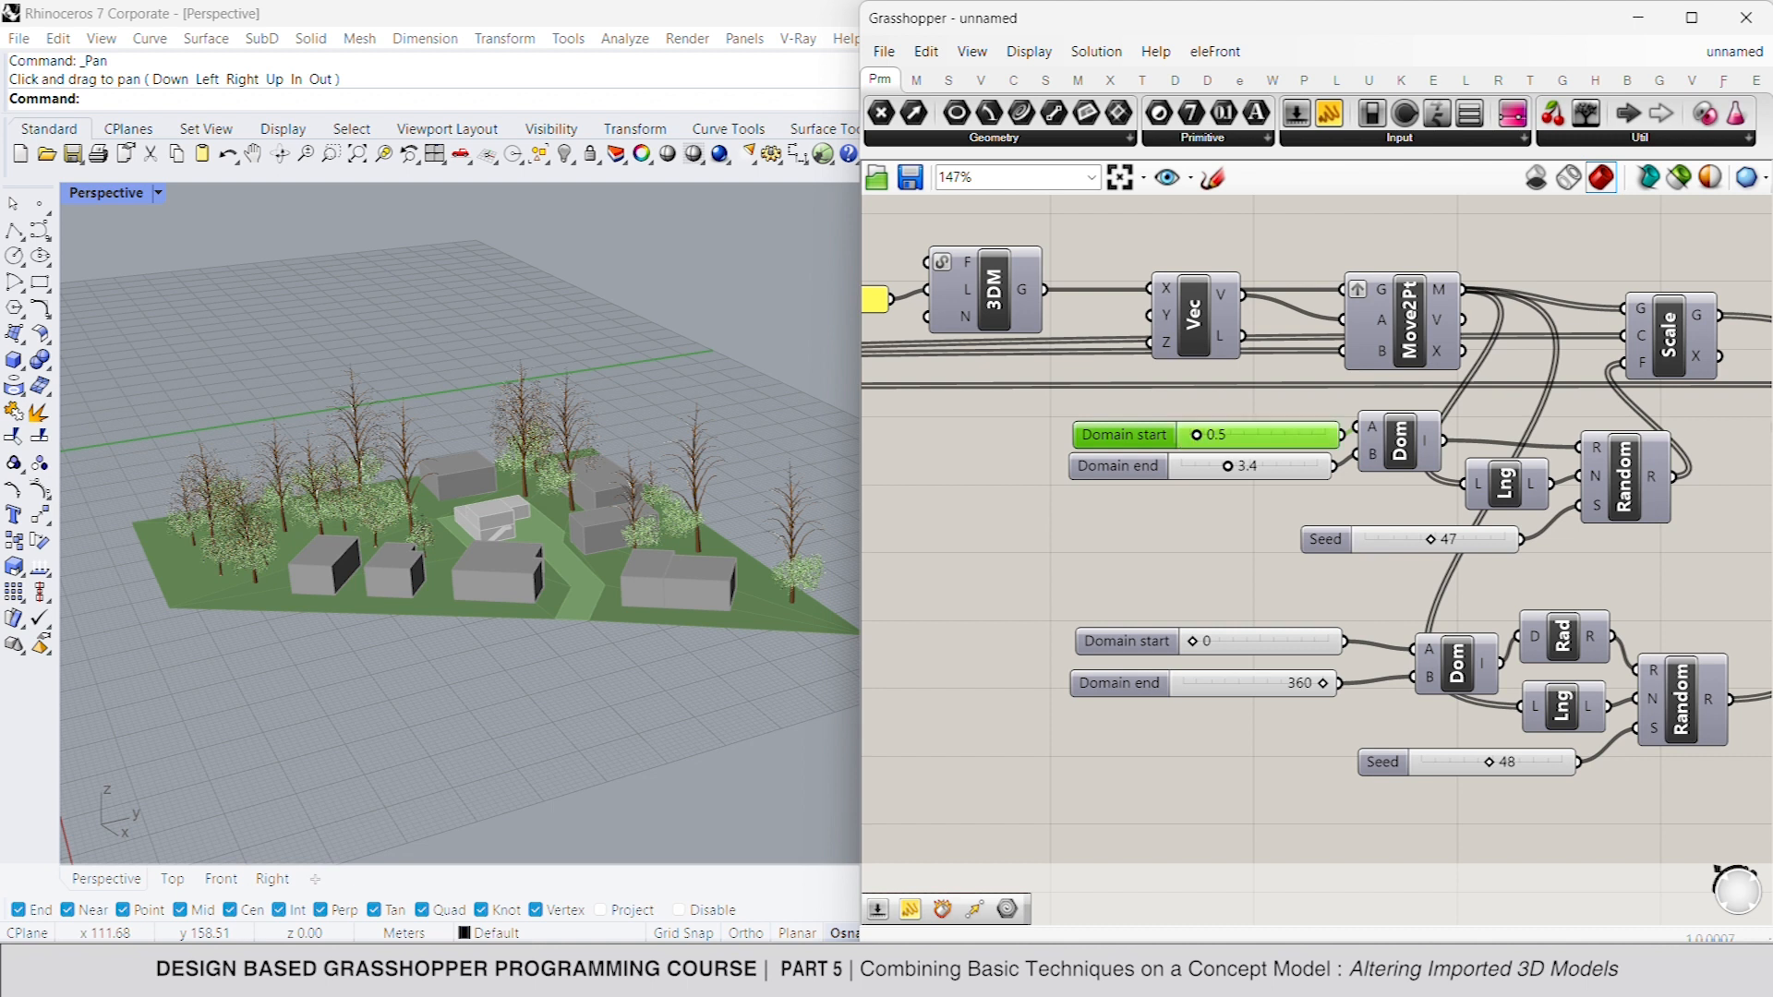
pyautogui.doubleClick(1282, 464)
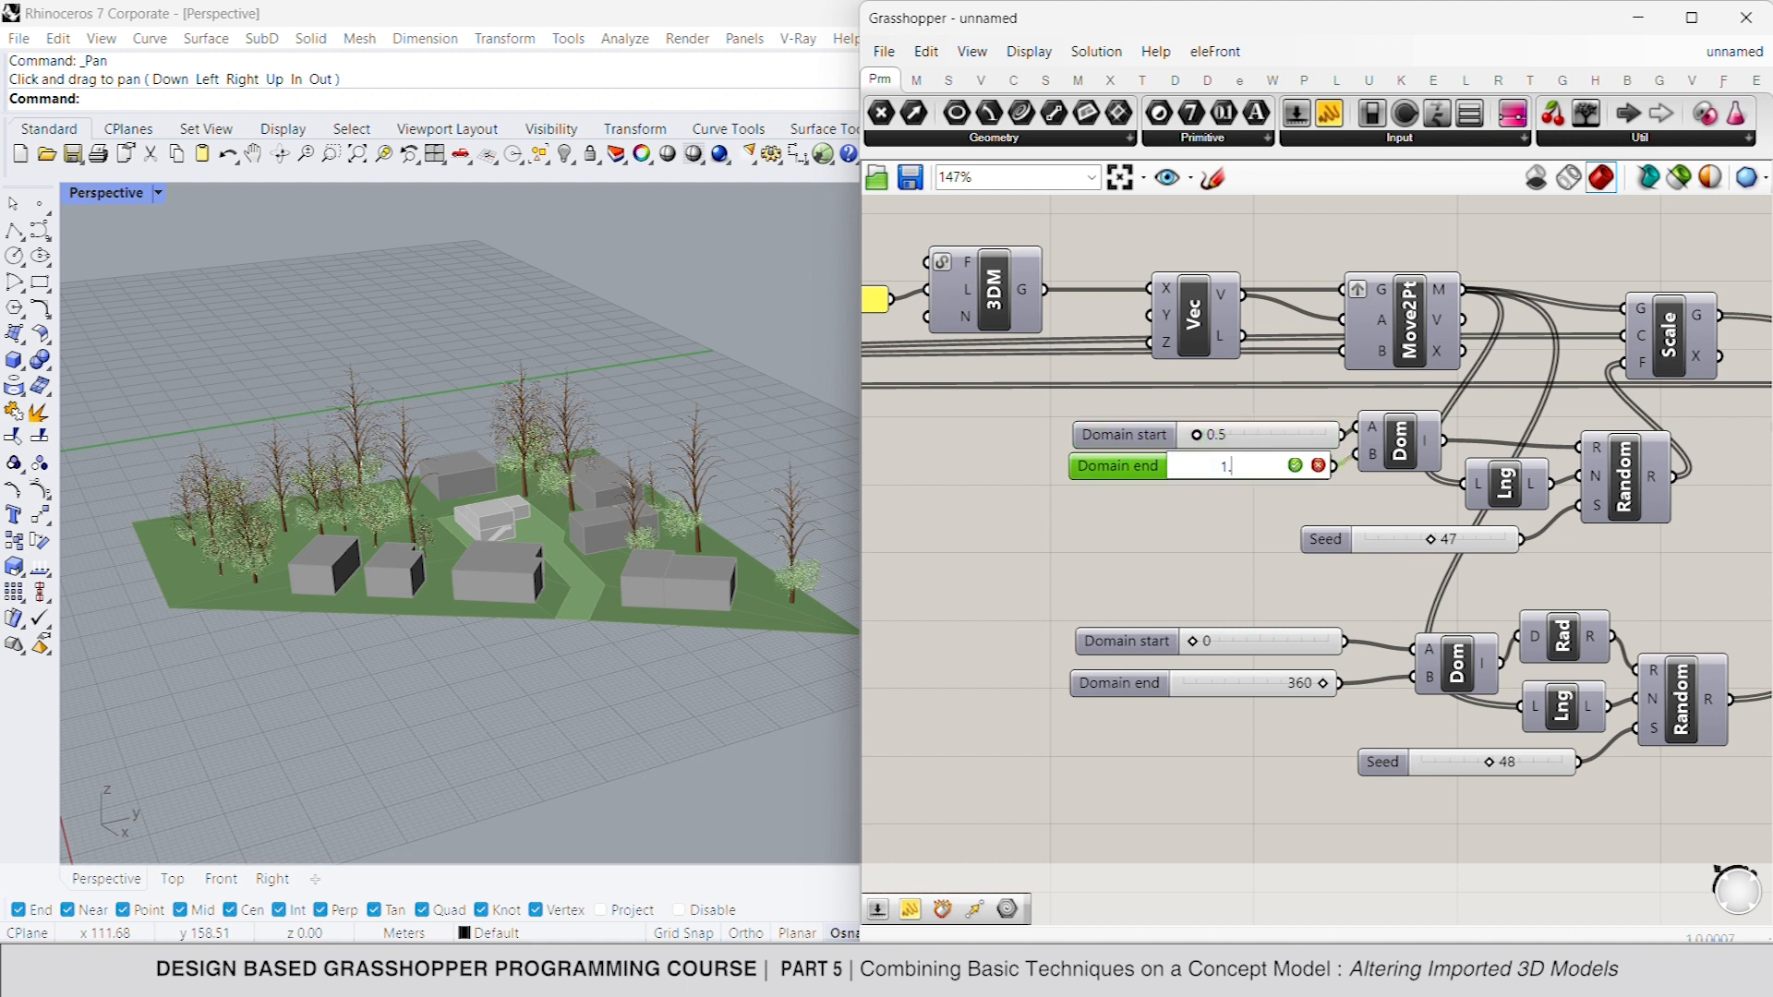
pyautogui.press('Return')
# - Duplicate the trunk panel, 3DM, Factor slider and Scale components, placing the copy above the second tree's leaves definition
pyautogui.scroll(-5, 1230, 475)
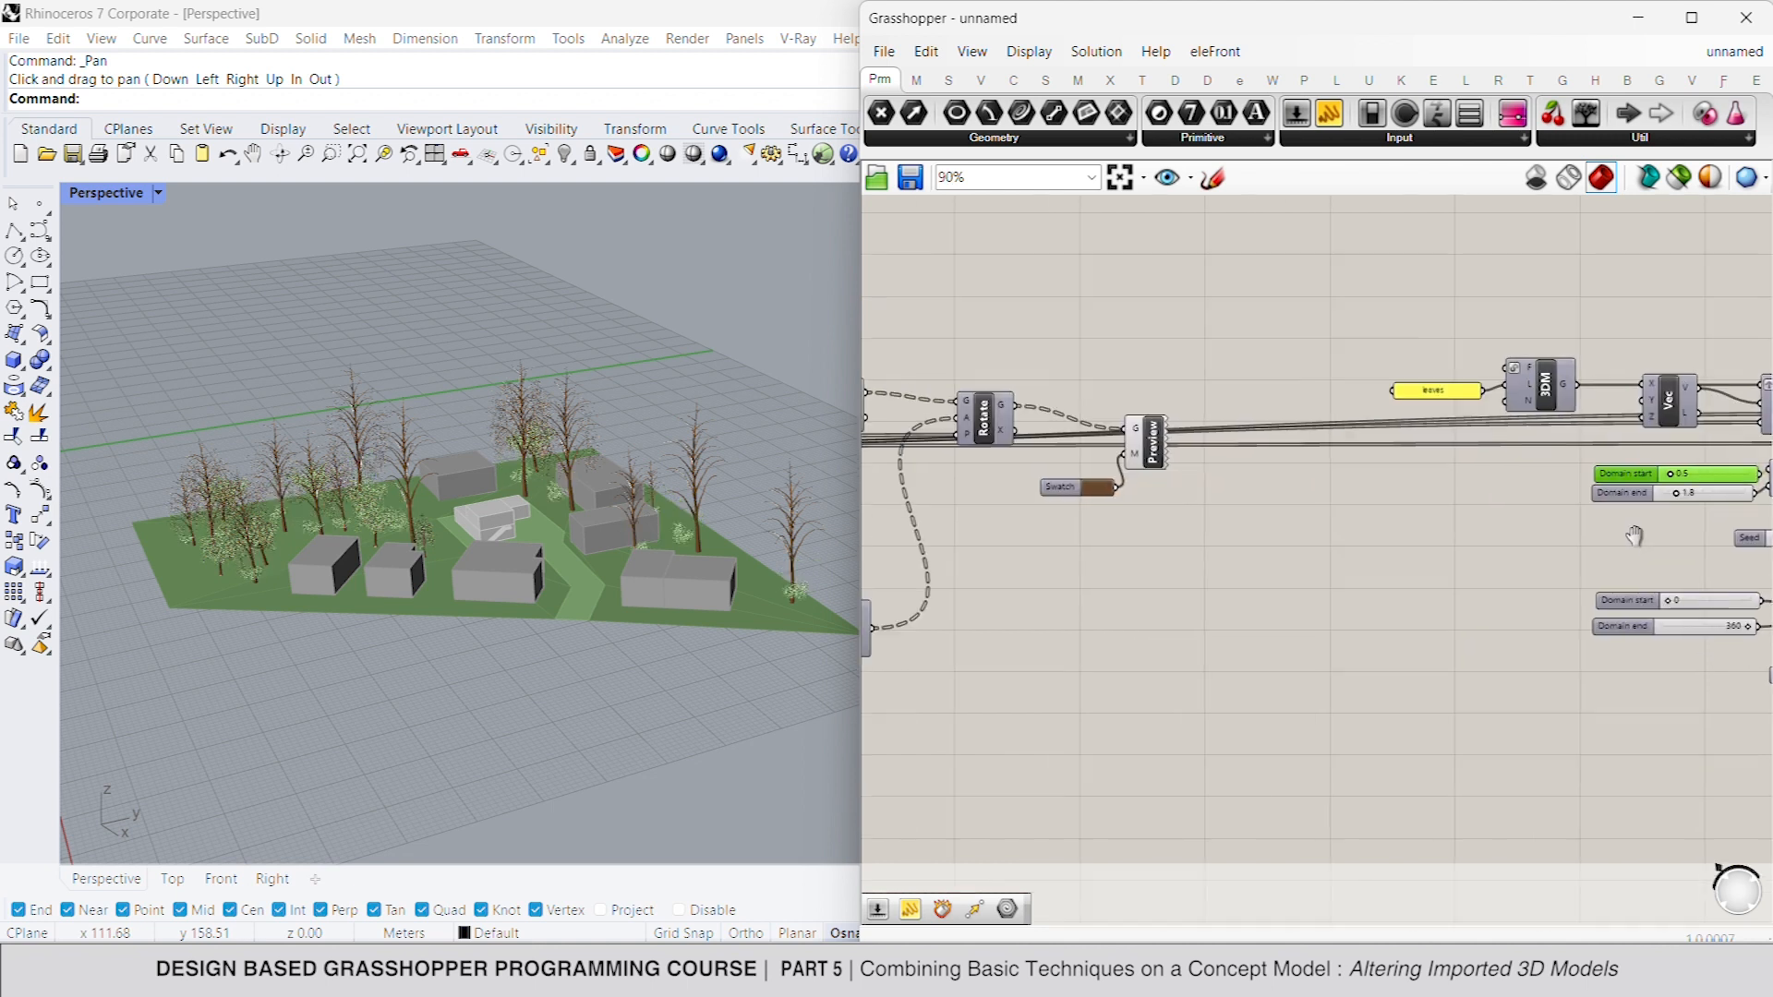
pyautogui.scroll(4, 1230, 475)
pyautogui.moveTo(1302, 369); pyautogui.dragTo(1053, 526)
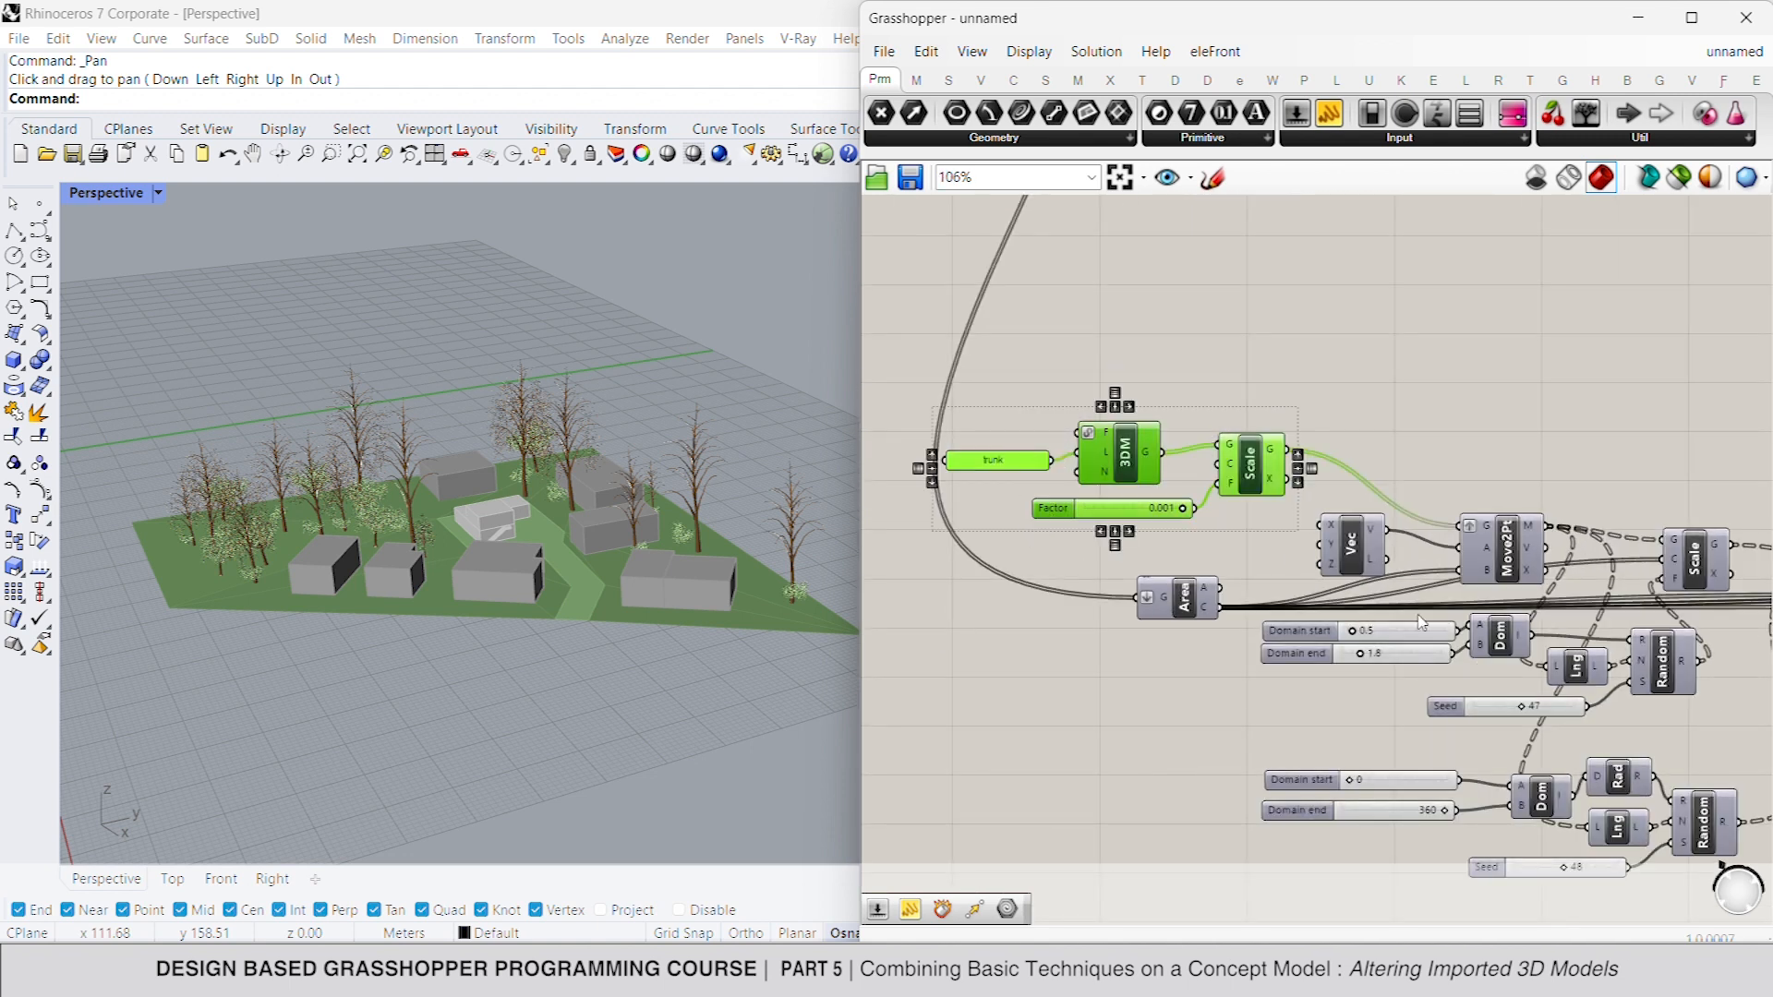
pyautogui.scroll(-5, 1080, 383)
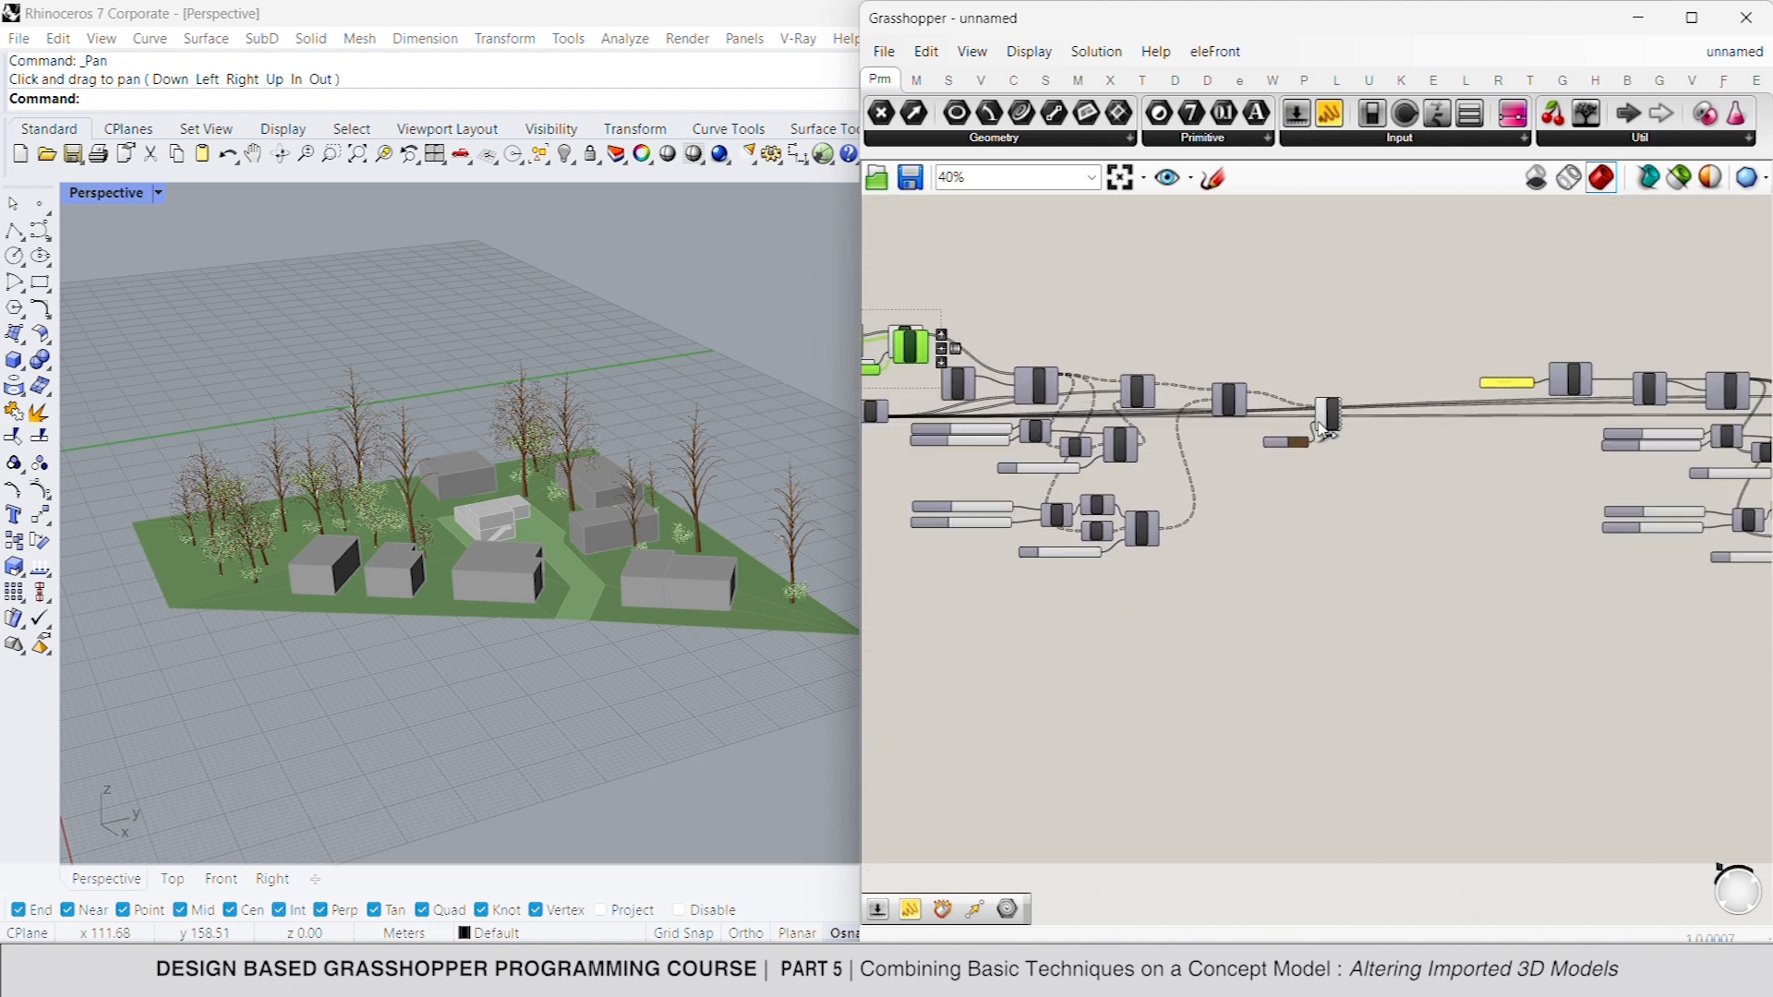
pyautogui.moveTo(1069, 379); pyautogui.dragTo(1522, 338)
pyautogui.scroll(6, 1498, 351)
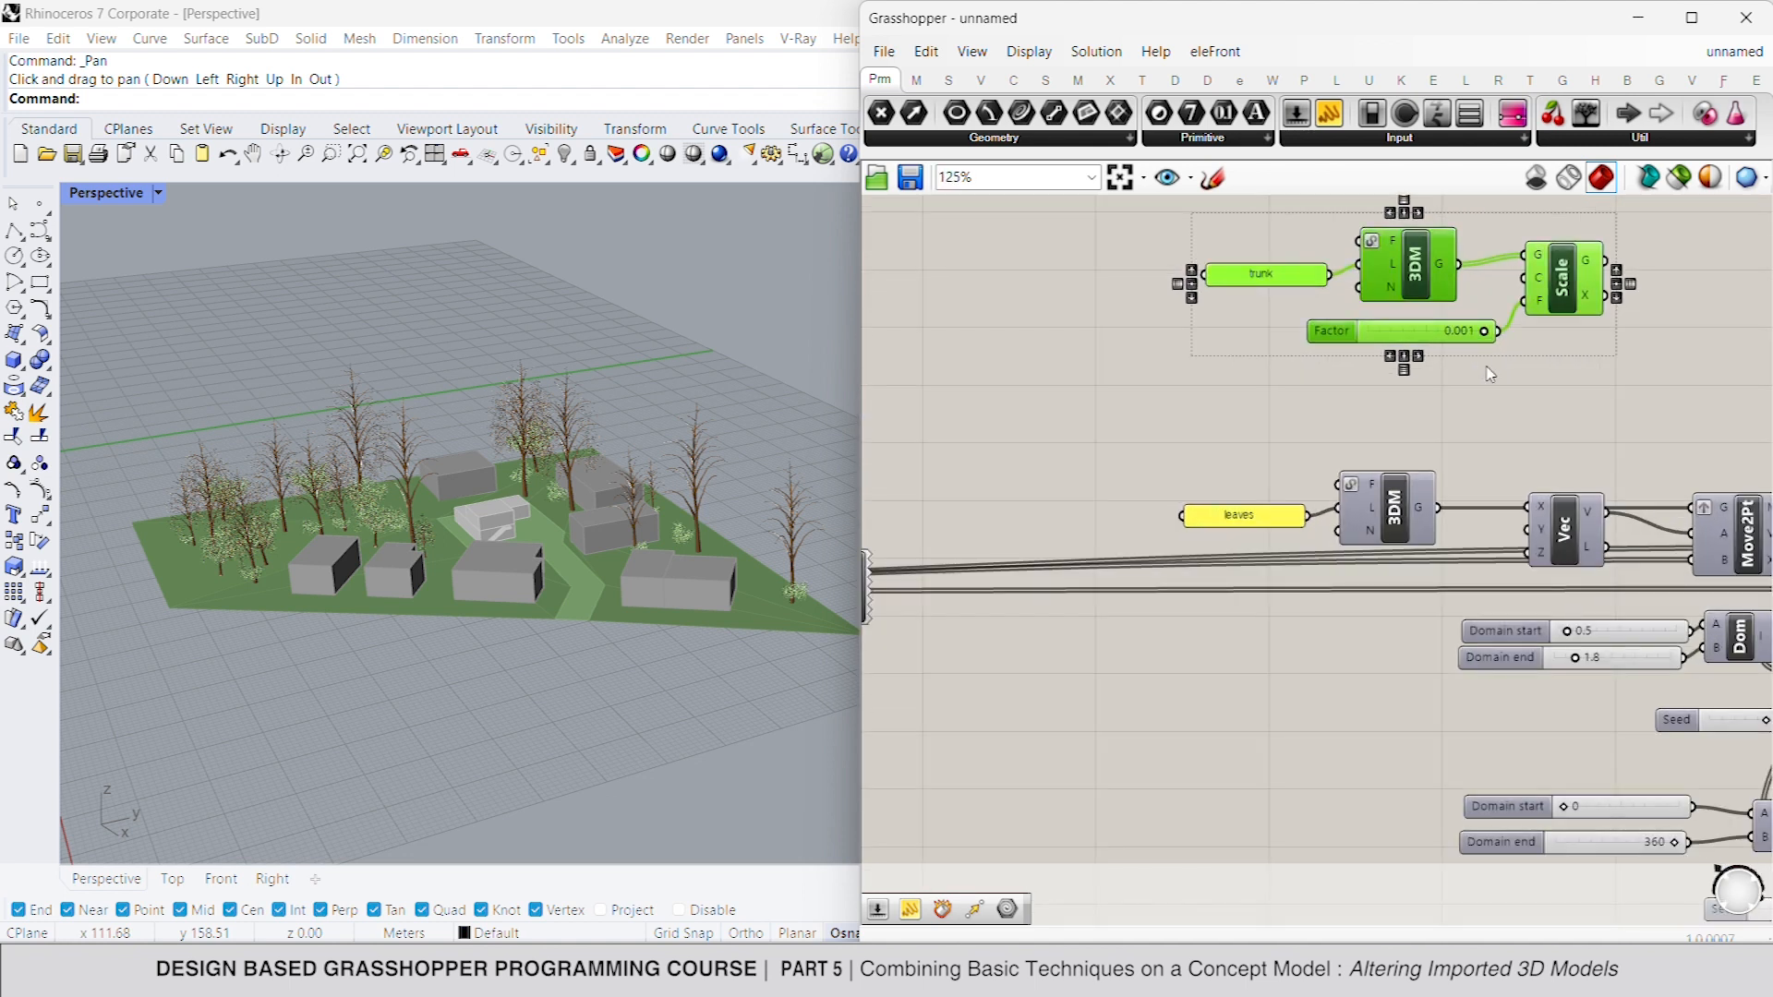
pyautogui.moveTo(1489, 375); pyautogui.dragTo(1385, 447, button='right')
pyautogui.click(1355, 455)
# - Connect the leaves panel to the copied 3DM component's L input and delete the copied trunk panel
pyautogui.moveTo(1252, 338); pyautogui.dragTo(1202, 589)
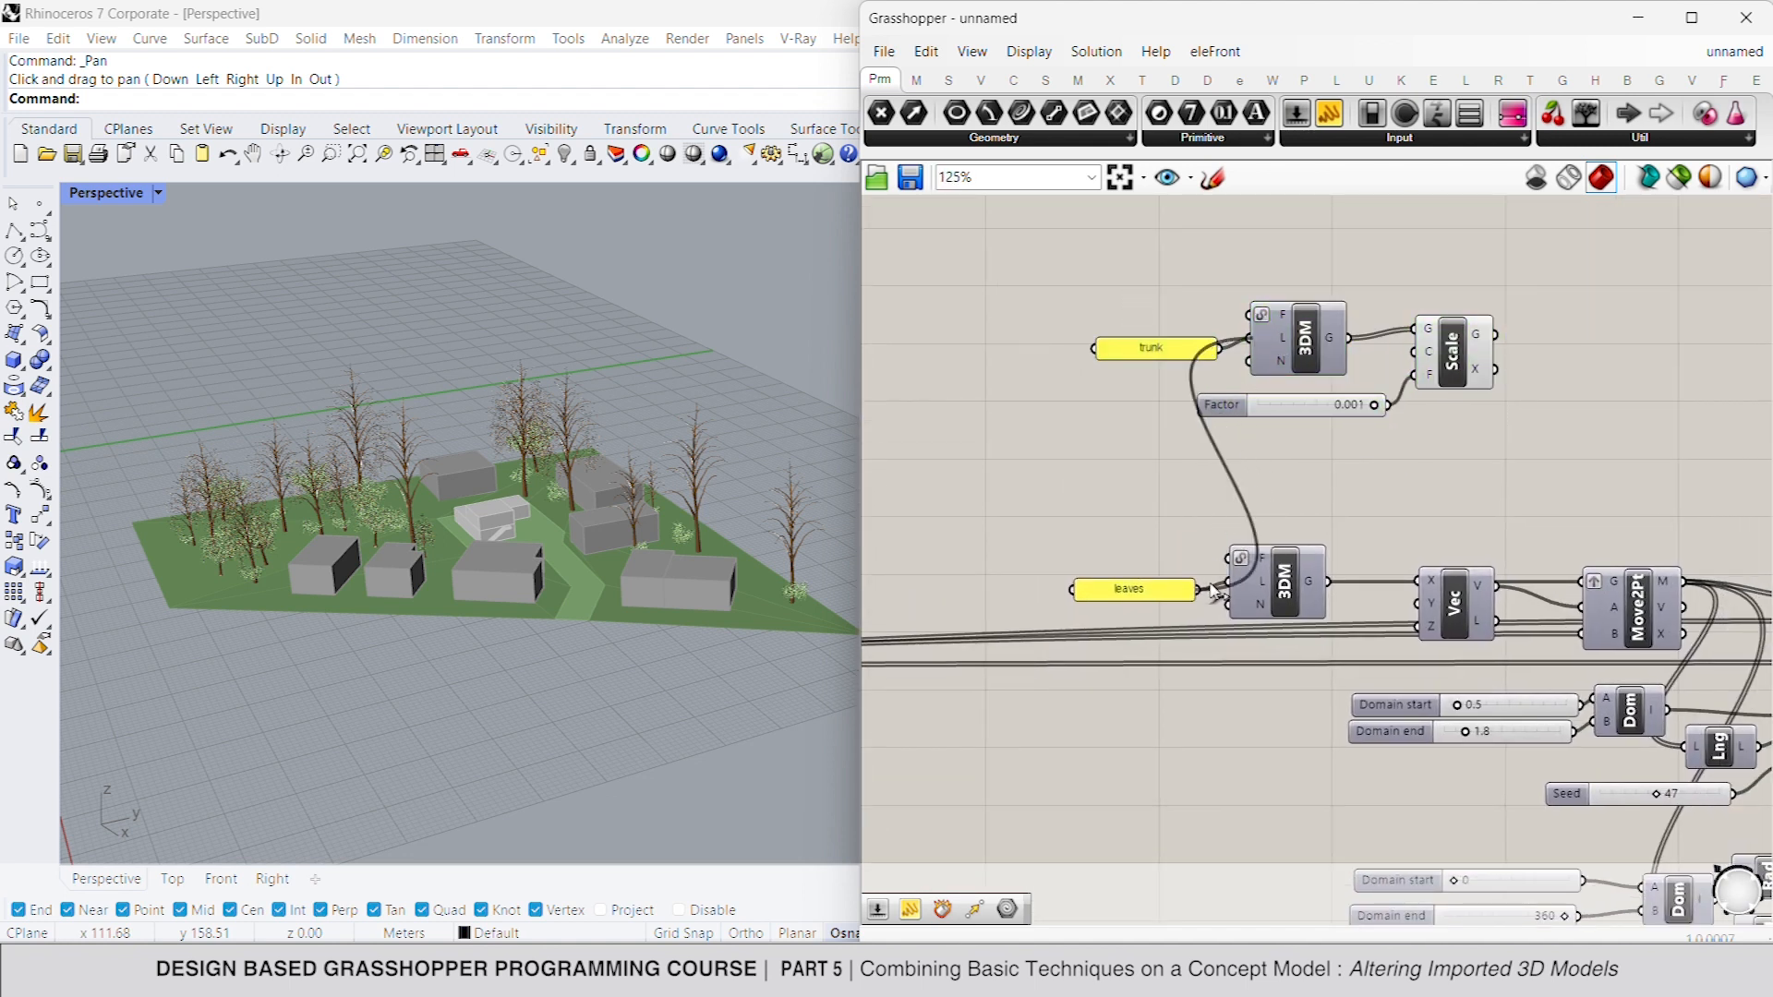
pyautogui.click(1163, 358)
pyautogui.press('Delete')
# - Connect the copied Scale's G output to the leaves Move2Pt's G input and delete the old leaves 3DM component
pyautogui.moveTo(1495, 335); pyautogui.dragTo(1582, 582)
pyautogui.click(1309, 592)
pyautogui.press('Delete')
# - Move the copied 3DM, Factor slider and Scale down near Move2Pt and place the leaves panel beside the 3DM
pyautogui.moveTo(1551, 257); pyautogui.dragTo(1228, 471)
pyautogui.moveTo(1451, 345); pyautogui.dragTo(1474, 491)
pyautogui.click(1326, 417)
pyautogui.moveTo(1148, 593); pyautogui.dragTo(1201, 484)
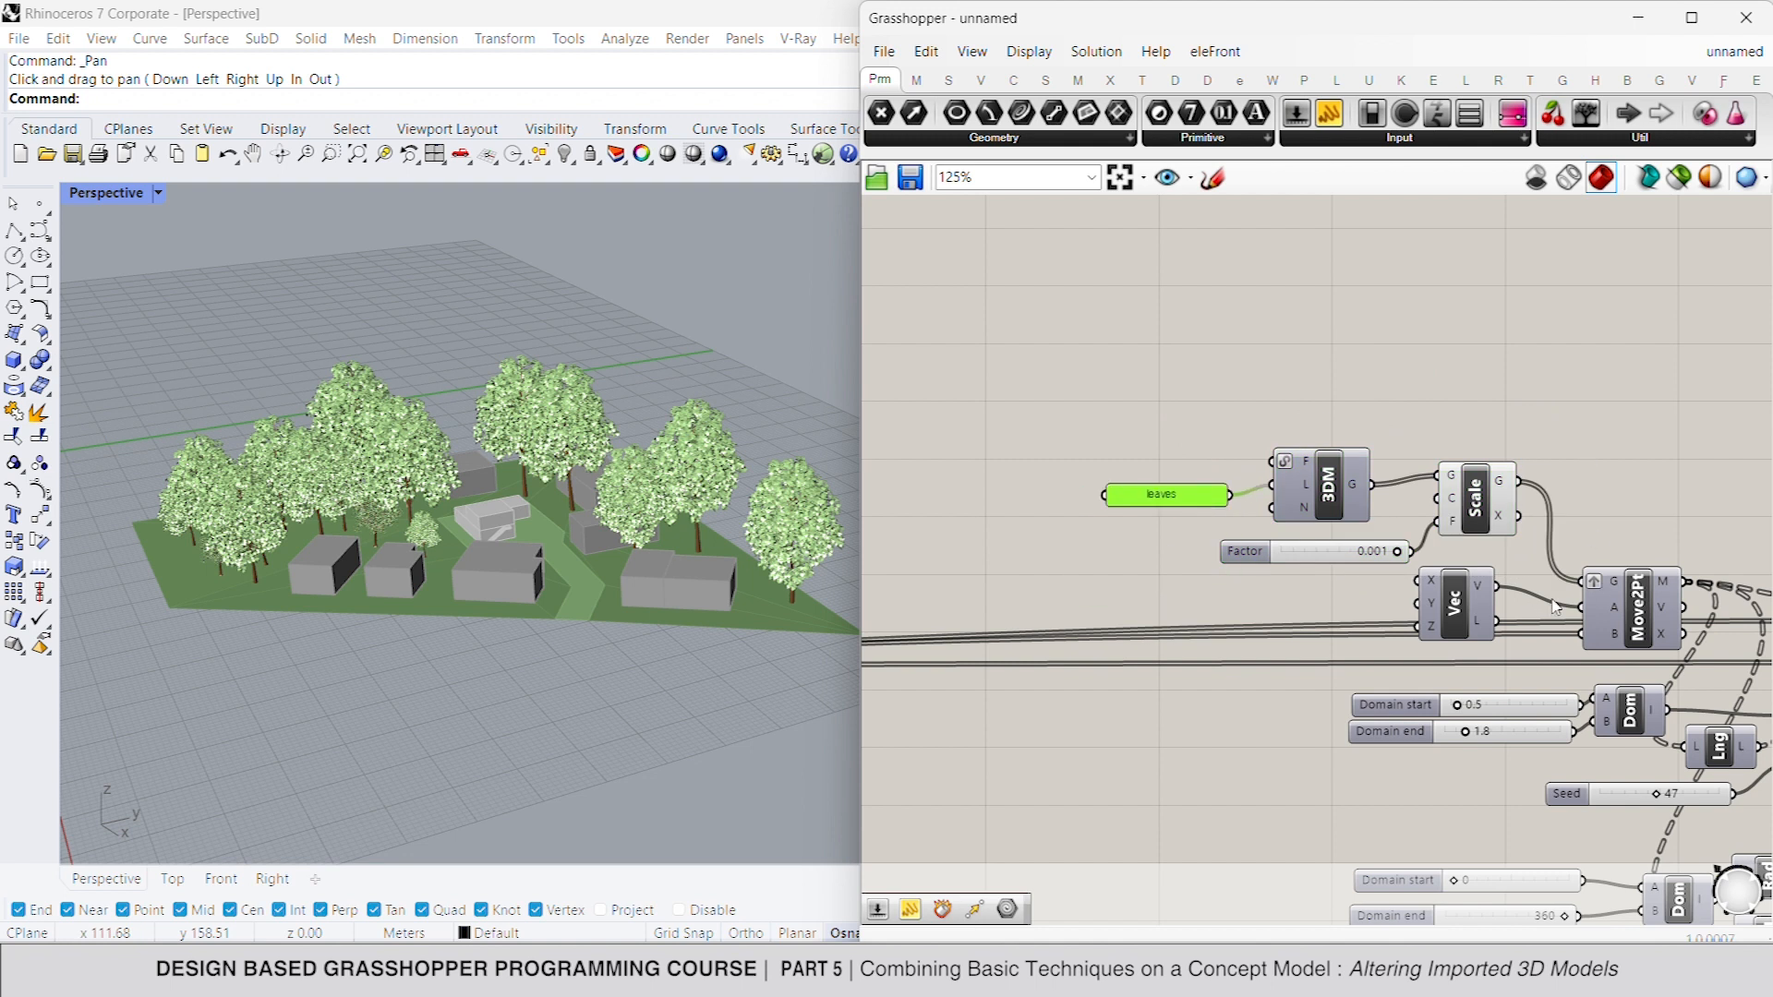
# - Set the random scale Seed to 42 in both the leaves and trunk definitions of the second tree
pyautogui.scroll(3, 1556, 607)
pyautogui.moveTo(1455, 639); pyautogui.dragTo(1448, 644)
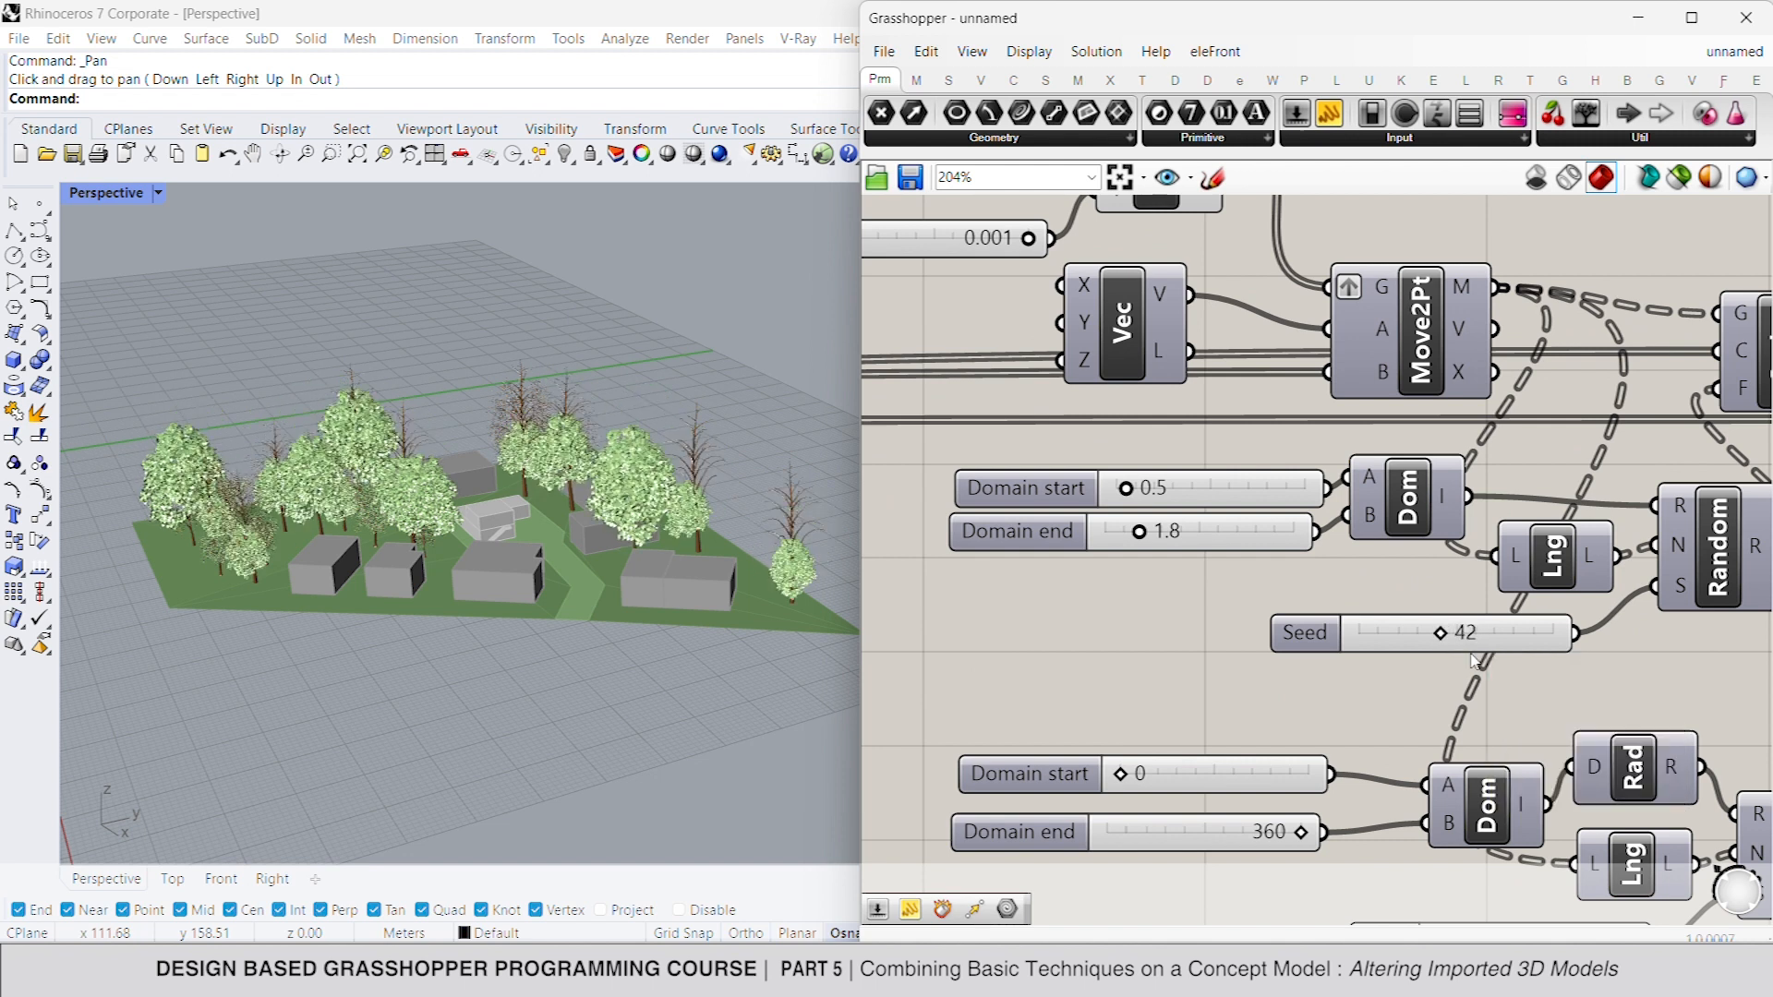
pyautogui.scroll(-5, 1467, 636)
pyautogui.scroll(4, 1468, 629)
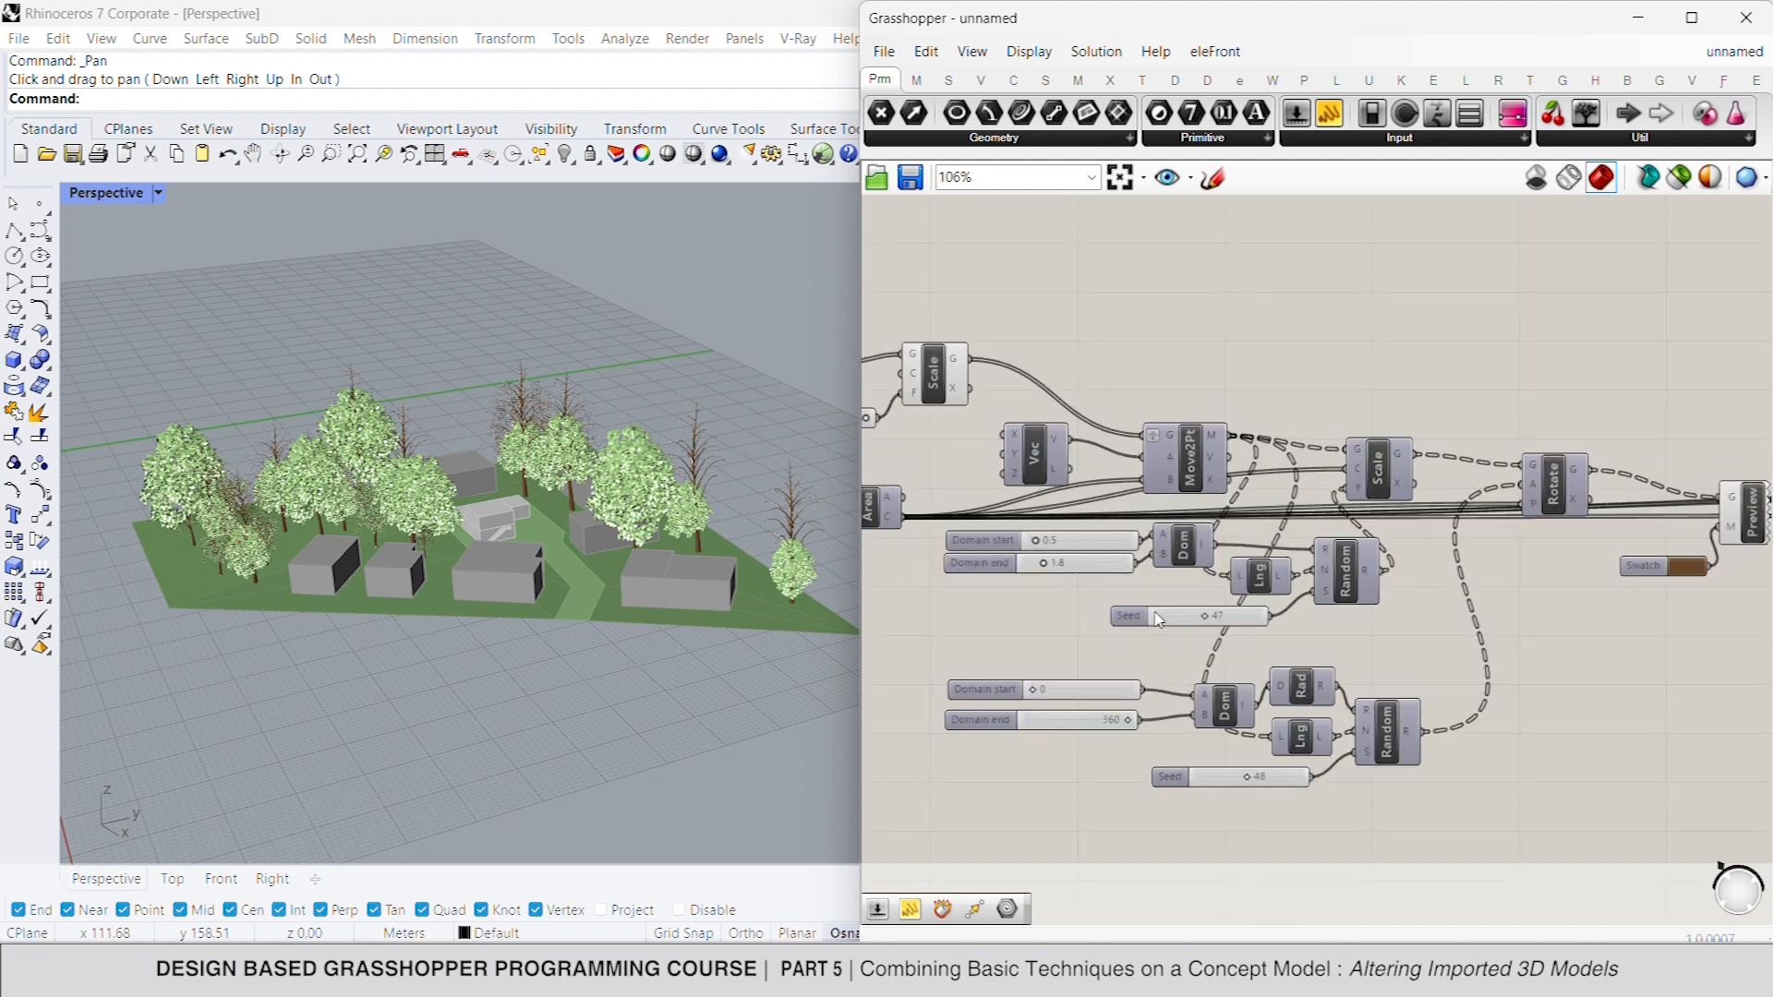
pyautogui.doubleClick(1248, 618)
pyautogui.write('4')
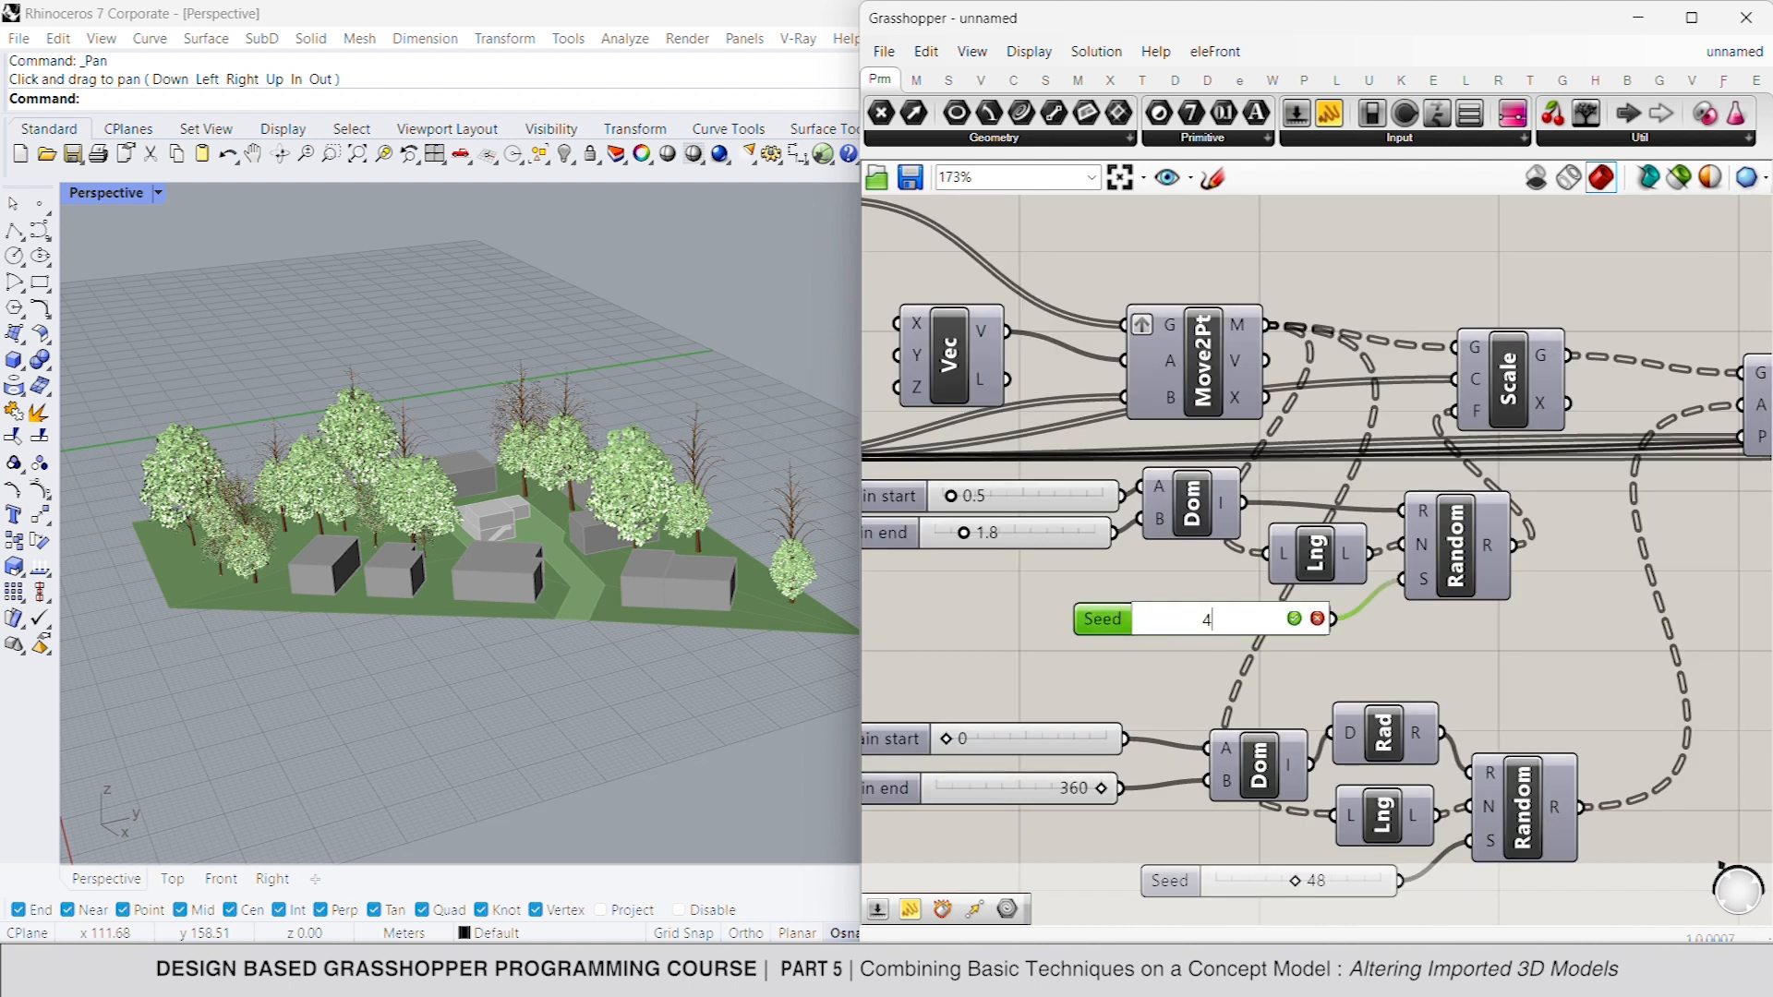
pyautogui.write('2')
pyautogui.press('Return')
# - Set the random rotation Seed to 40 in both the trunk and leaves definitions of the second tree
pyautogui.scroll(-2, 1339, 571)
pyautogui.moveTo(1325, 766); pyautogui.dragTo(1253, 641, button='right')
pyautogui.scroll(3, 1254, 641)
pyautogui.moveTo(1230, 712); pyautogui.dragTo(1218, 716)
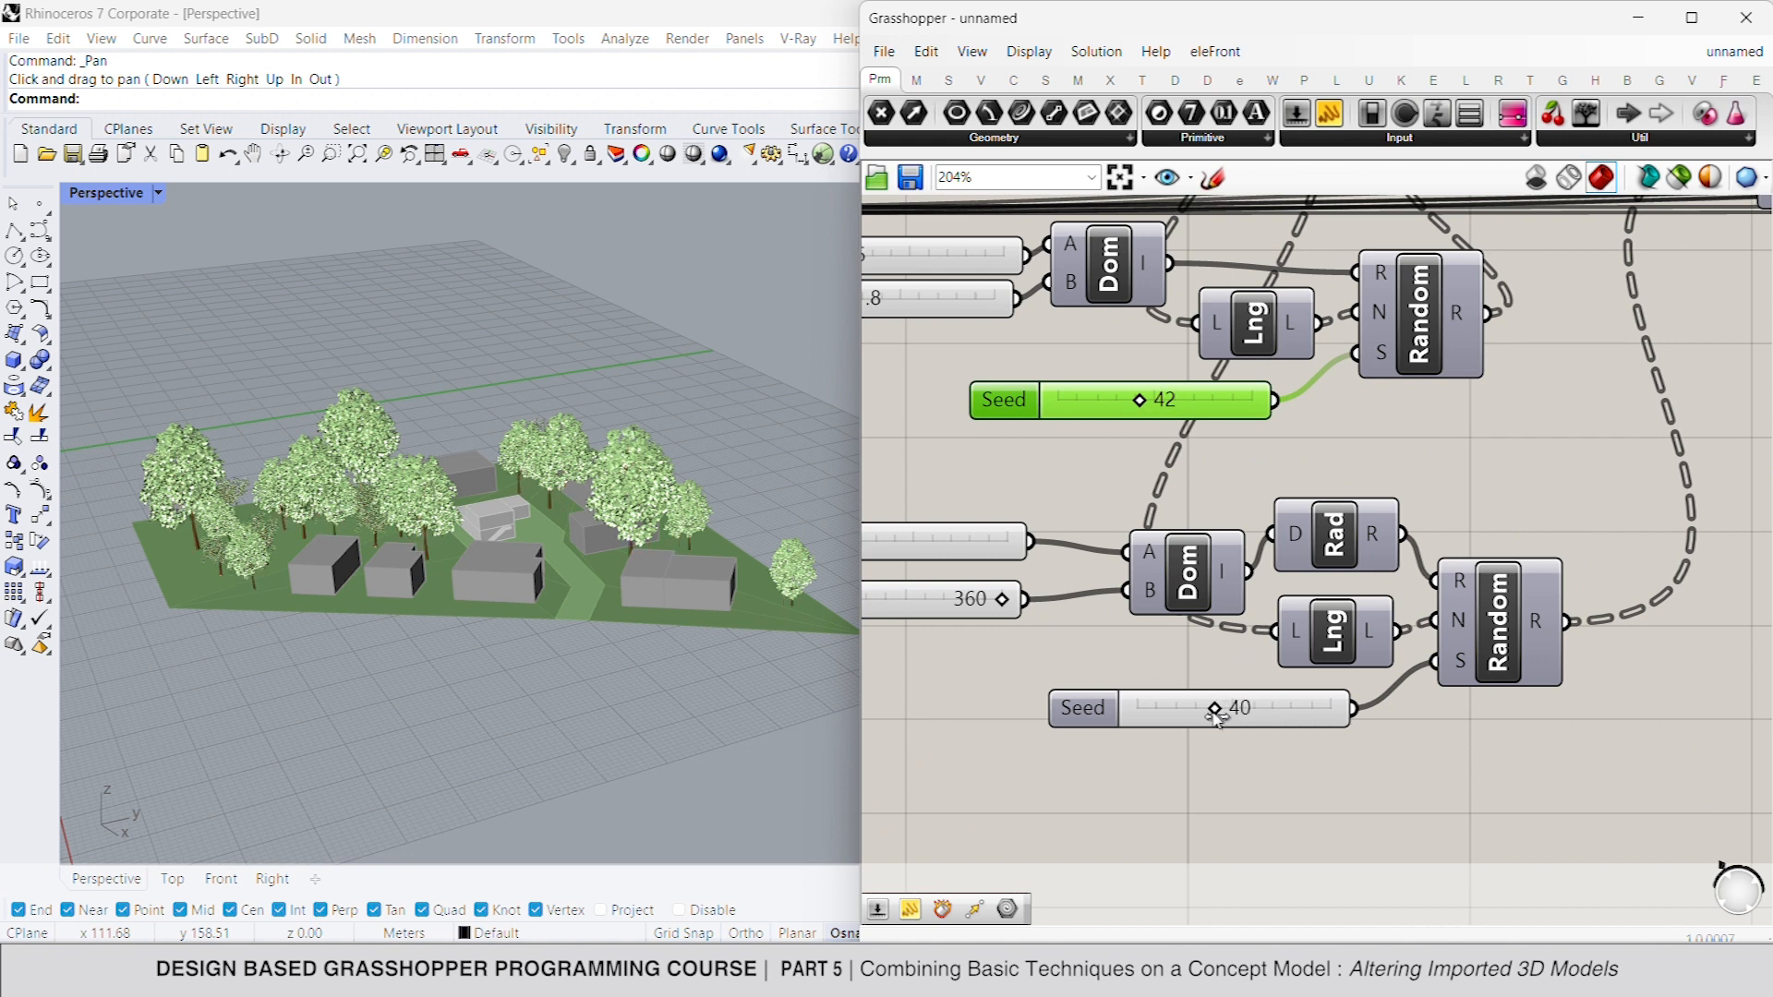
pyautogui.scroll(-9, 1217, 717)
pyautogui.moveTo(1630, 700); pyautogui.dragTo(1316, 673, button='right')
pyautogui.scroll(8, 1590, 672)
pyautogui.doubleClick(1543, 677)
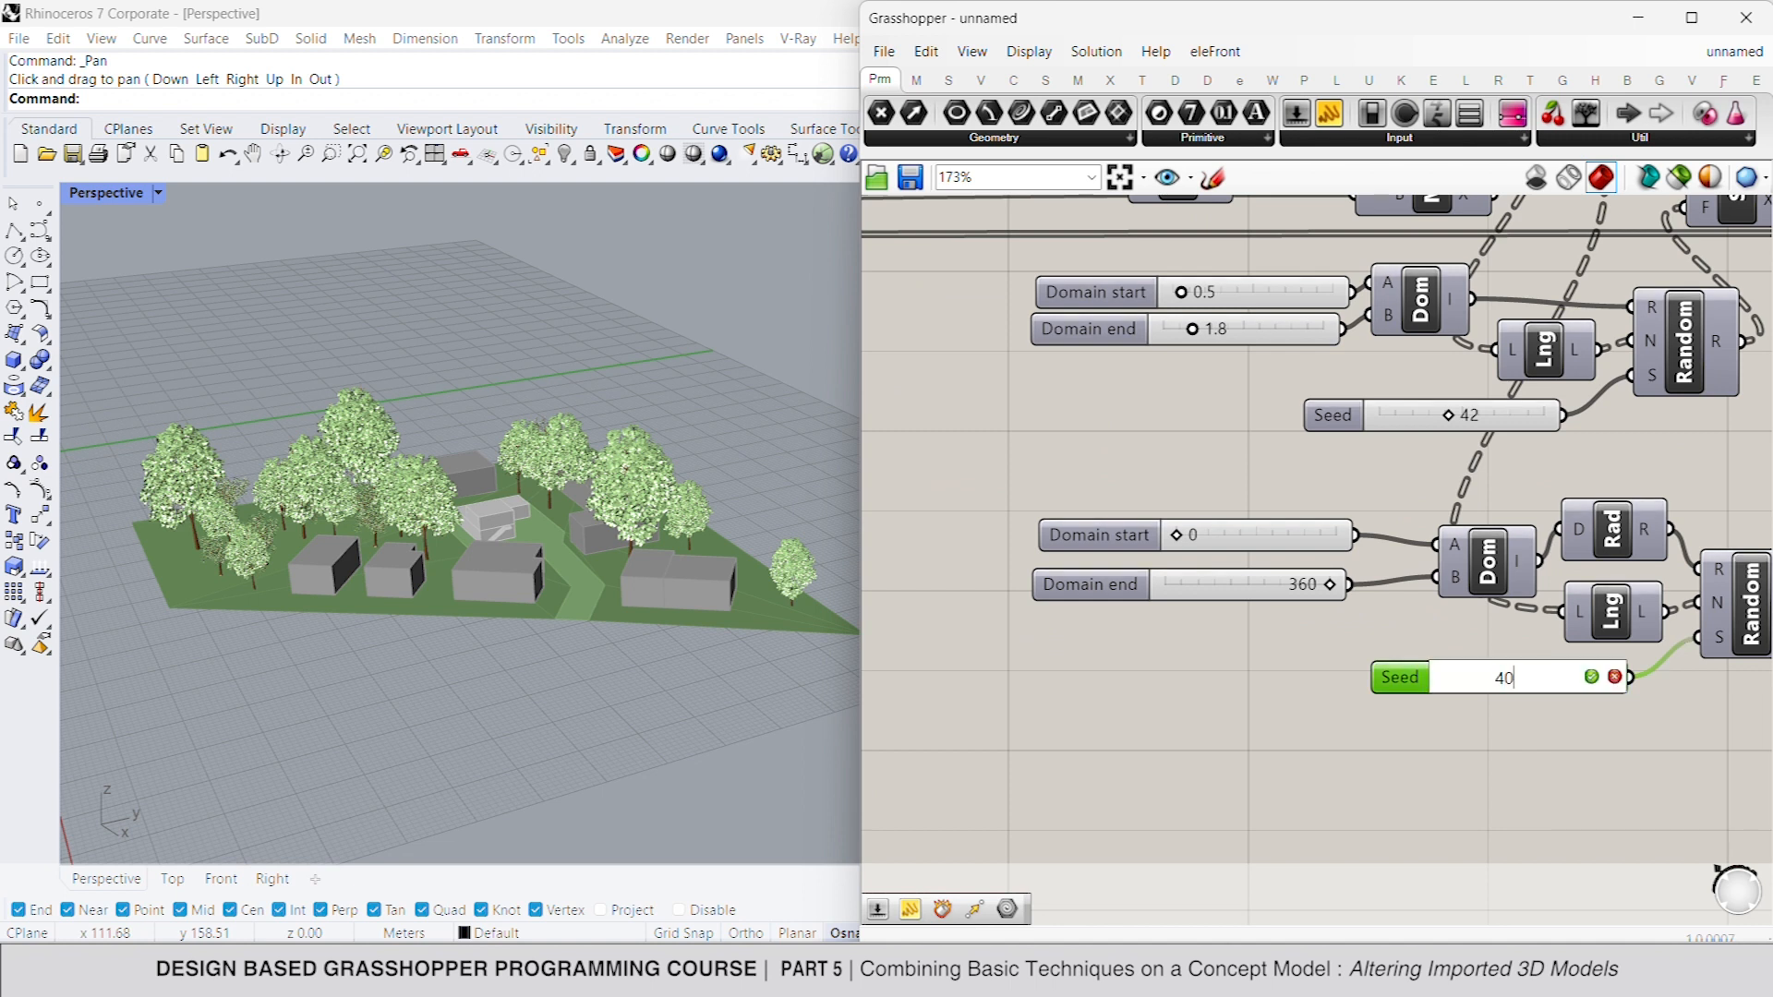
pyautogui.press('Return')
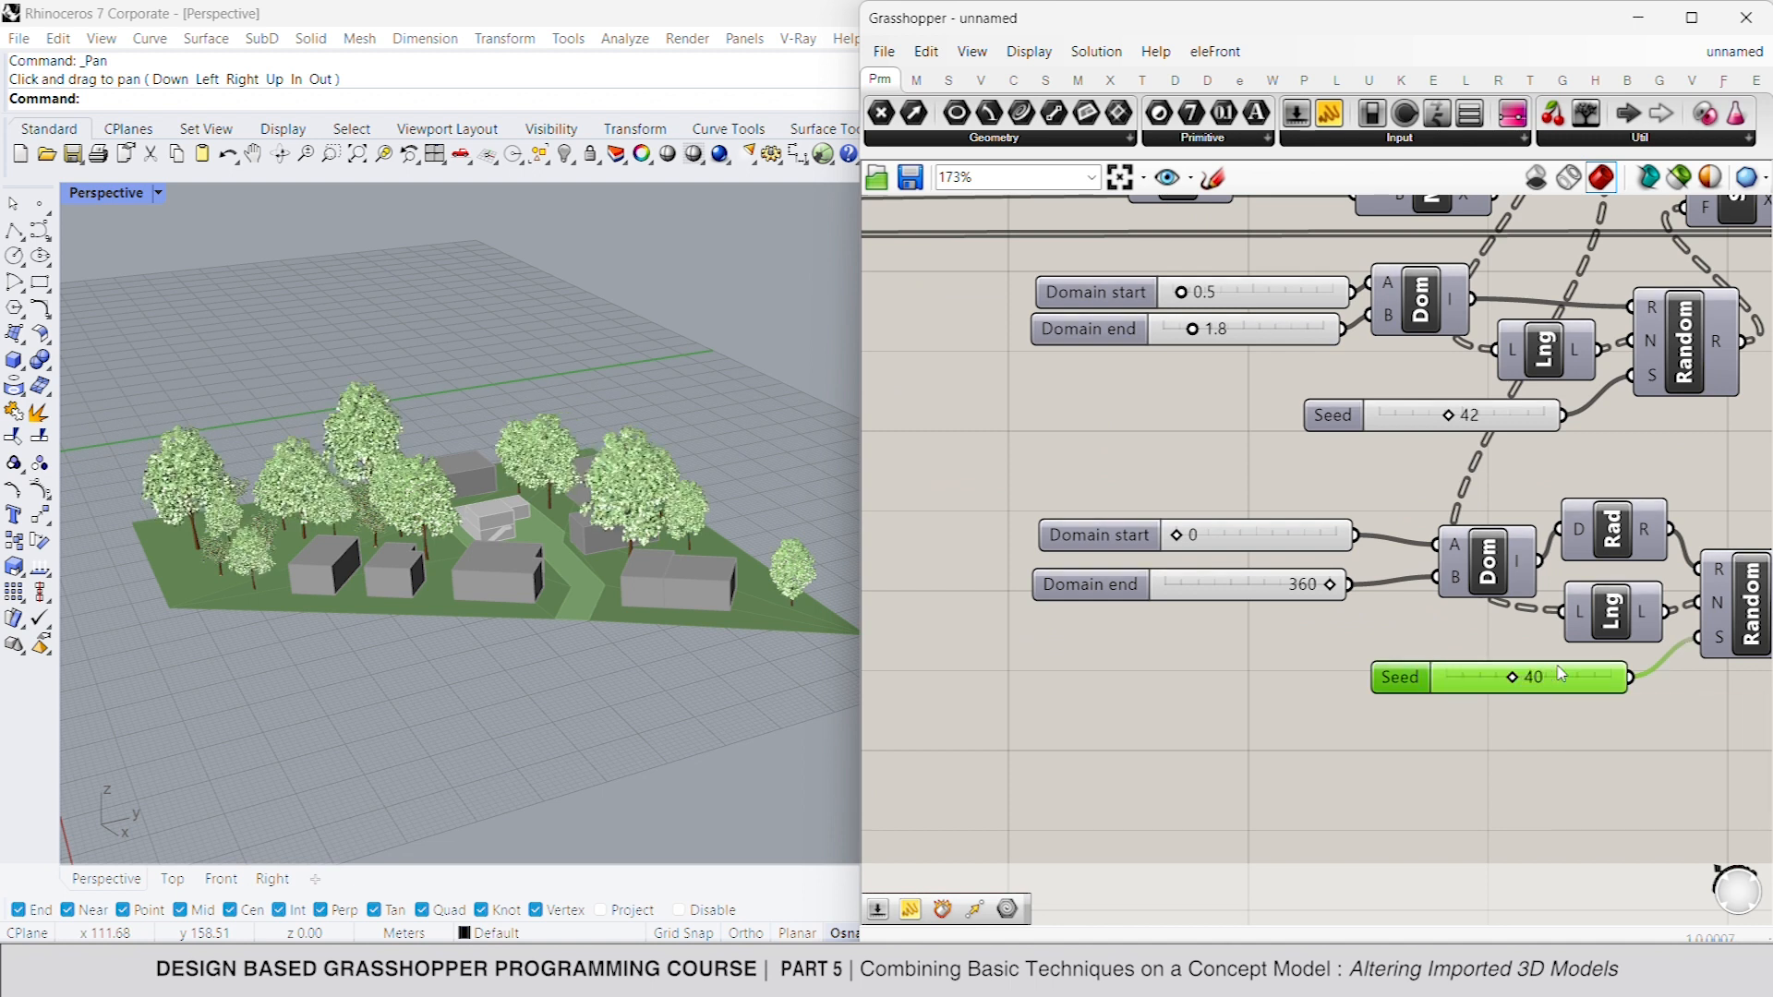
# - Change the second tree's leaves swatch to a more saturated green with hue 96°, saturation 47 and value 62
pyautogui.scroll(-5, 1541, 677)
pyautogui.scroll(3, 1420, 531)
pyautogui.click(1417, 531)
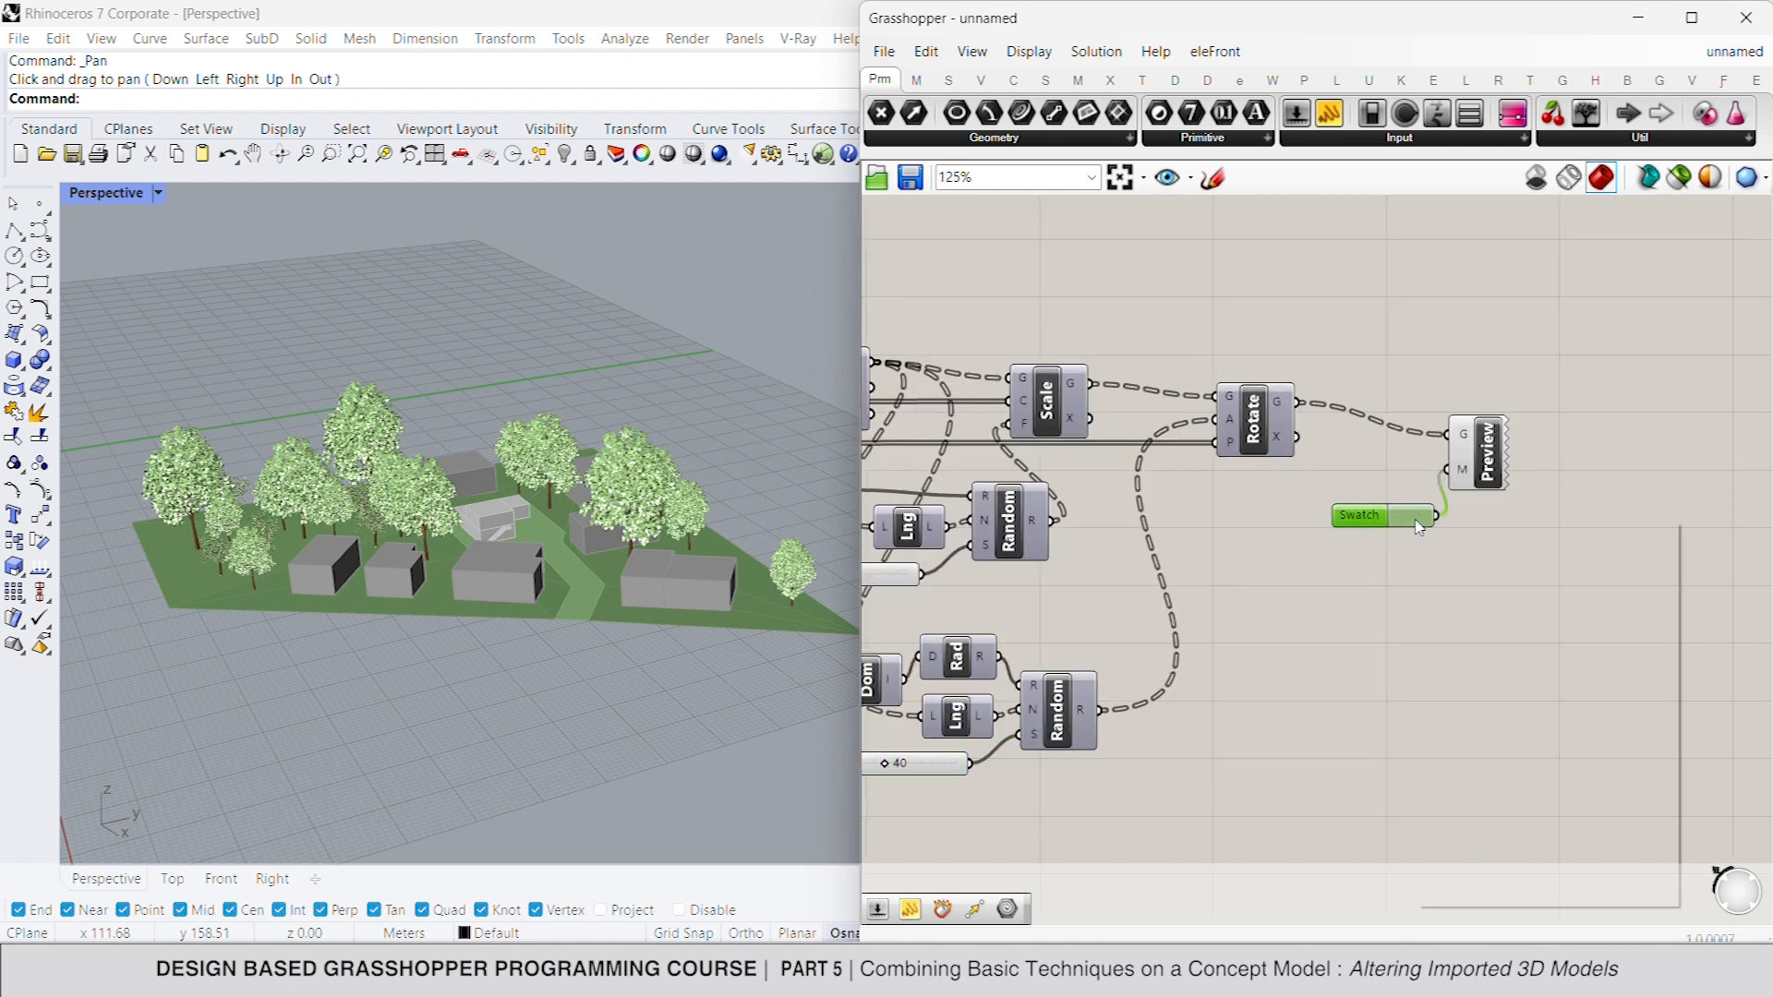
pyautogui.click(1512, 637)
pyautogui.moveTo(1512, 637)
pyautogui.mouseDown()
pyautogui.moveTo(1547, 623)
pyautogui.moveTo(1533, 637)
pyautogui.mouseUp()
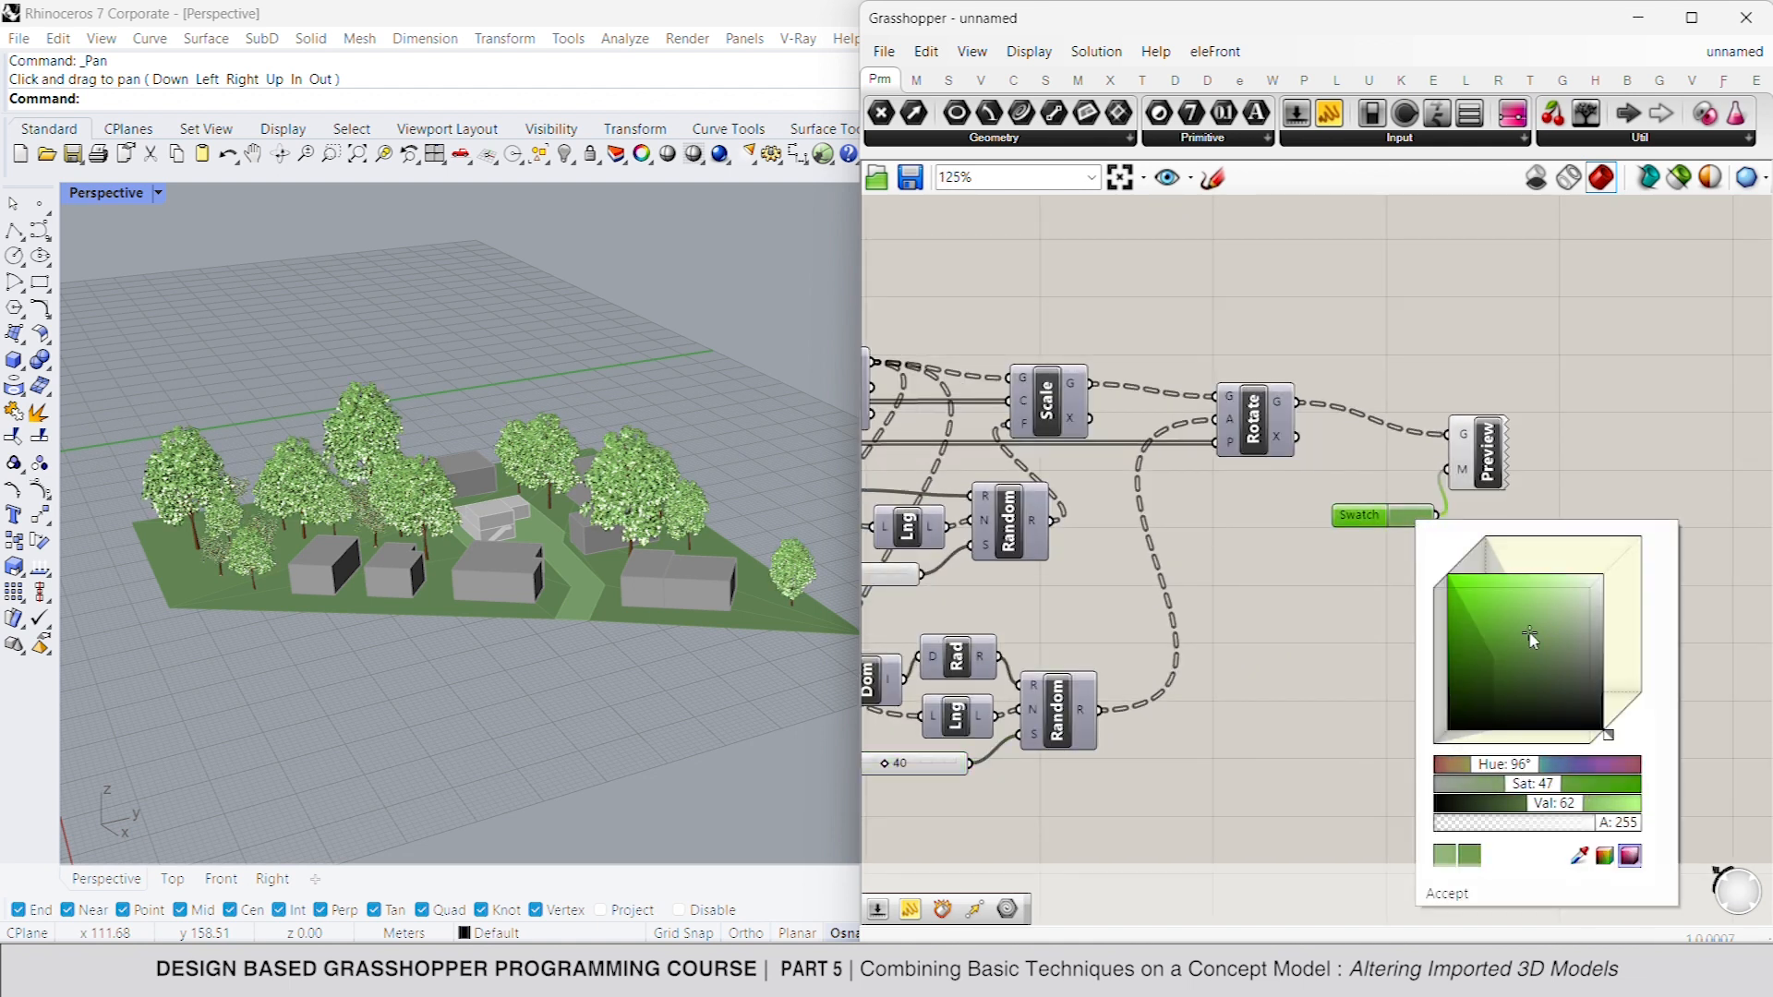
pyautogui.scroll(-5, 1267, 662)
pyautogui.moveTo(1159, 606); pyautogui.dragTo(1504, 609, button='right')
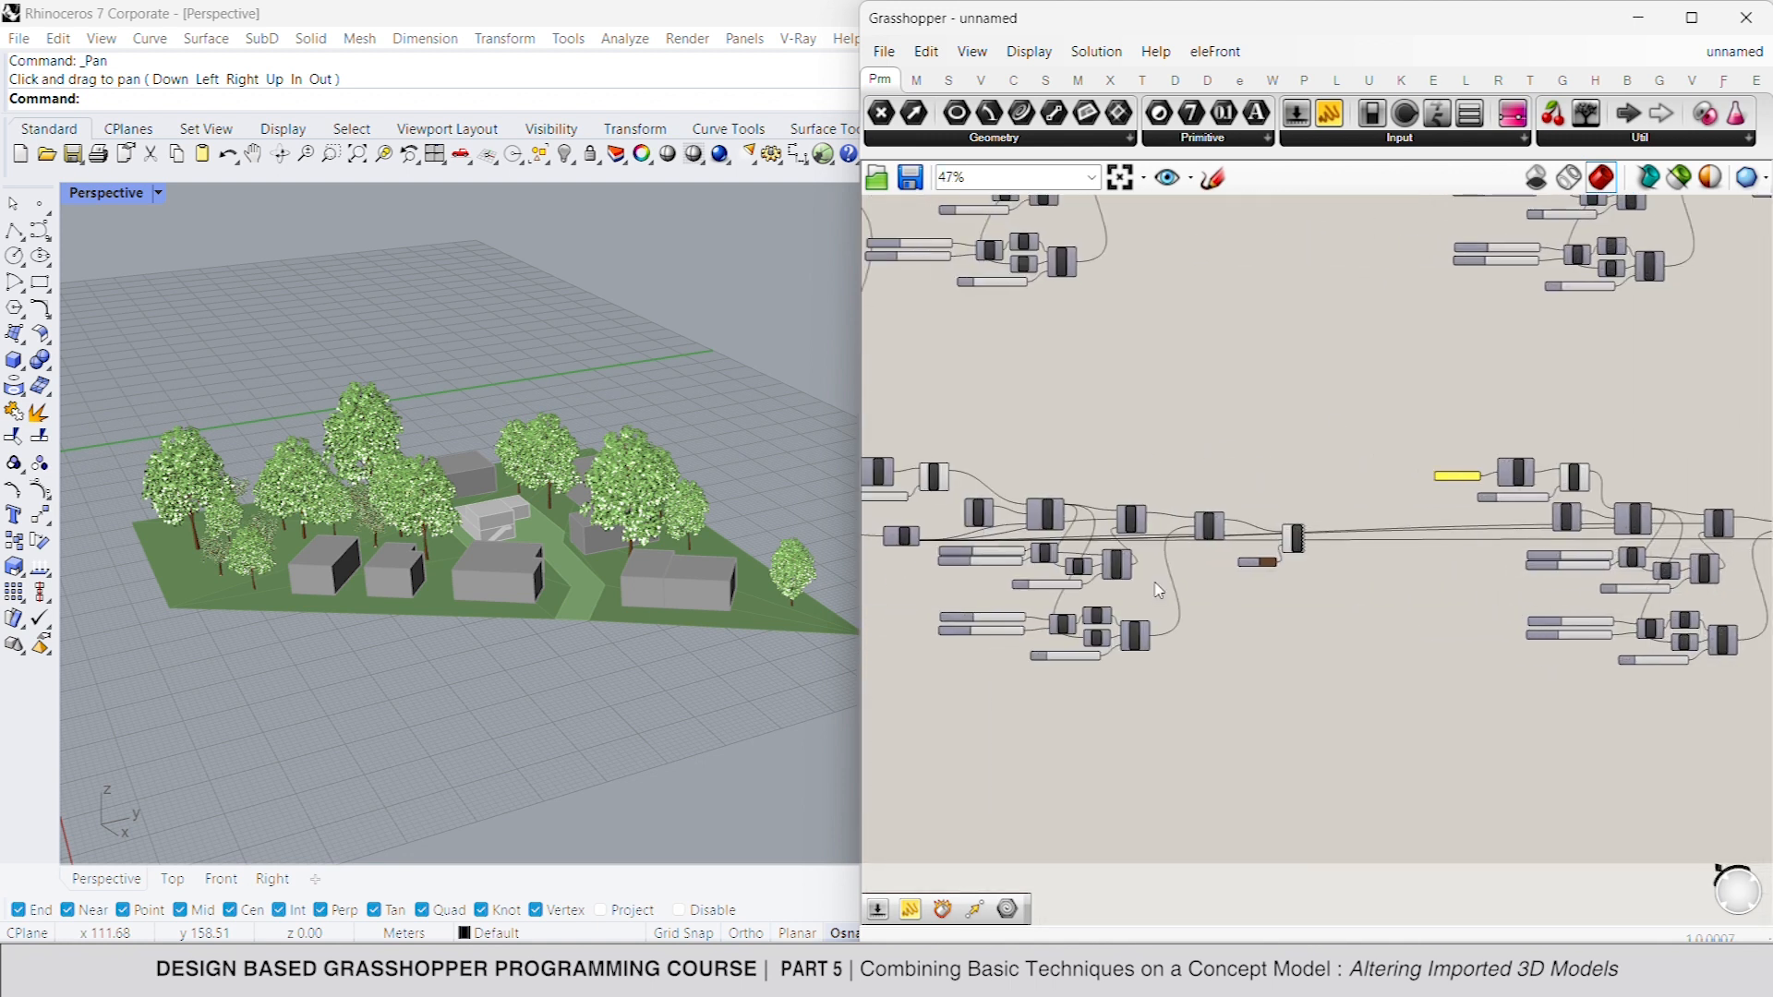
# - Change the second tree's trunk swatch to a lighter brown
pyautogui.scroll(2, 1199, 584)
pyautogui.moveTo(1202, 585); pyautogui.dragTo(1329, 585, button='right')
pyautogui.scroll(4, 1429, 543)
pyautogui.click(1423, 551)
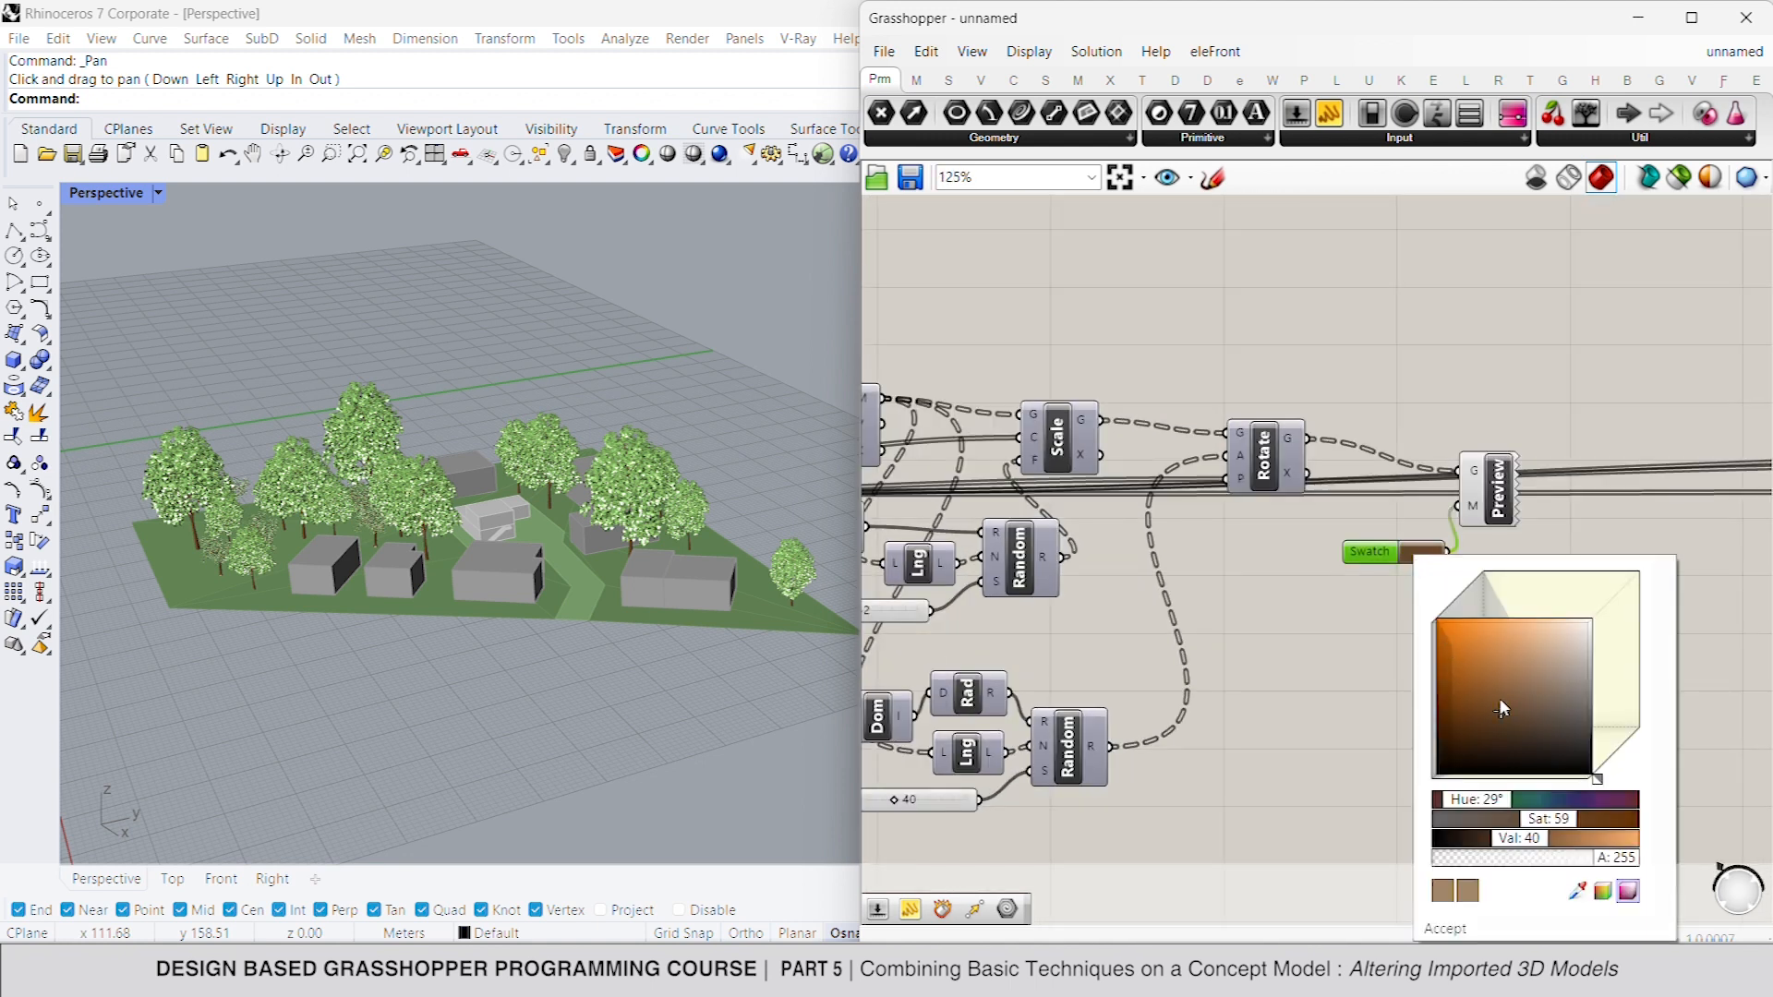
pyautogui.click(1199, 704)
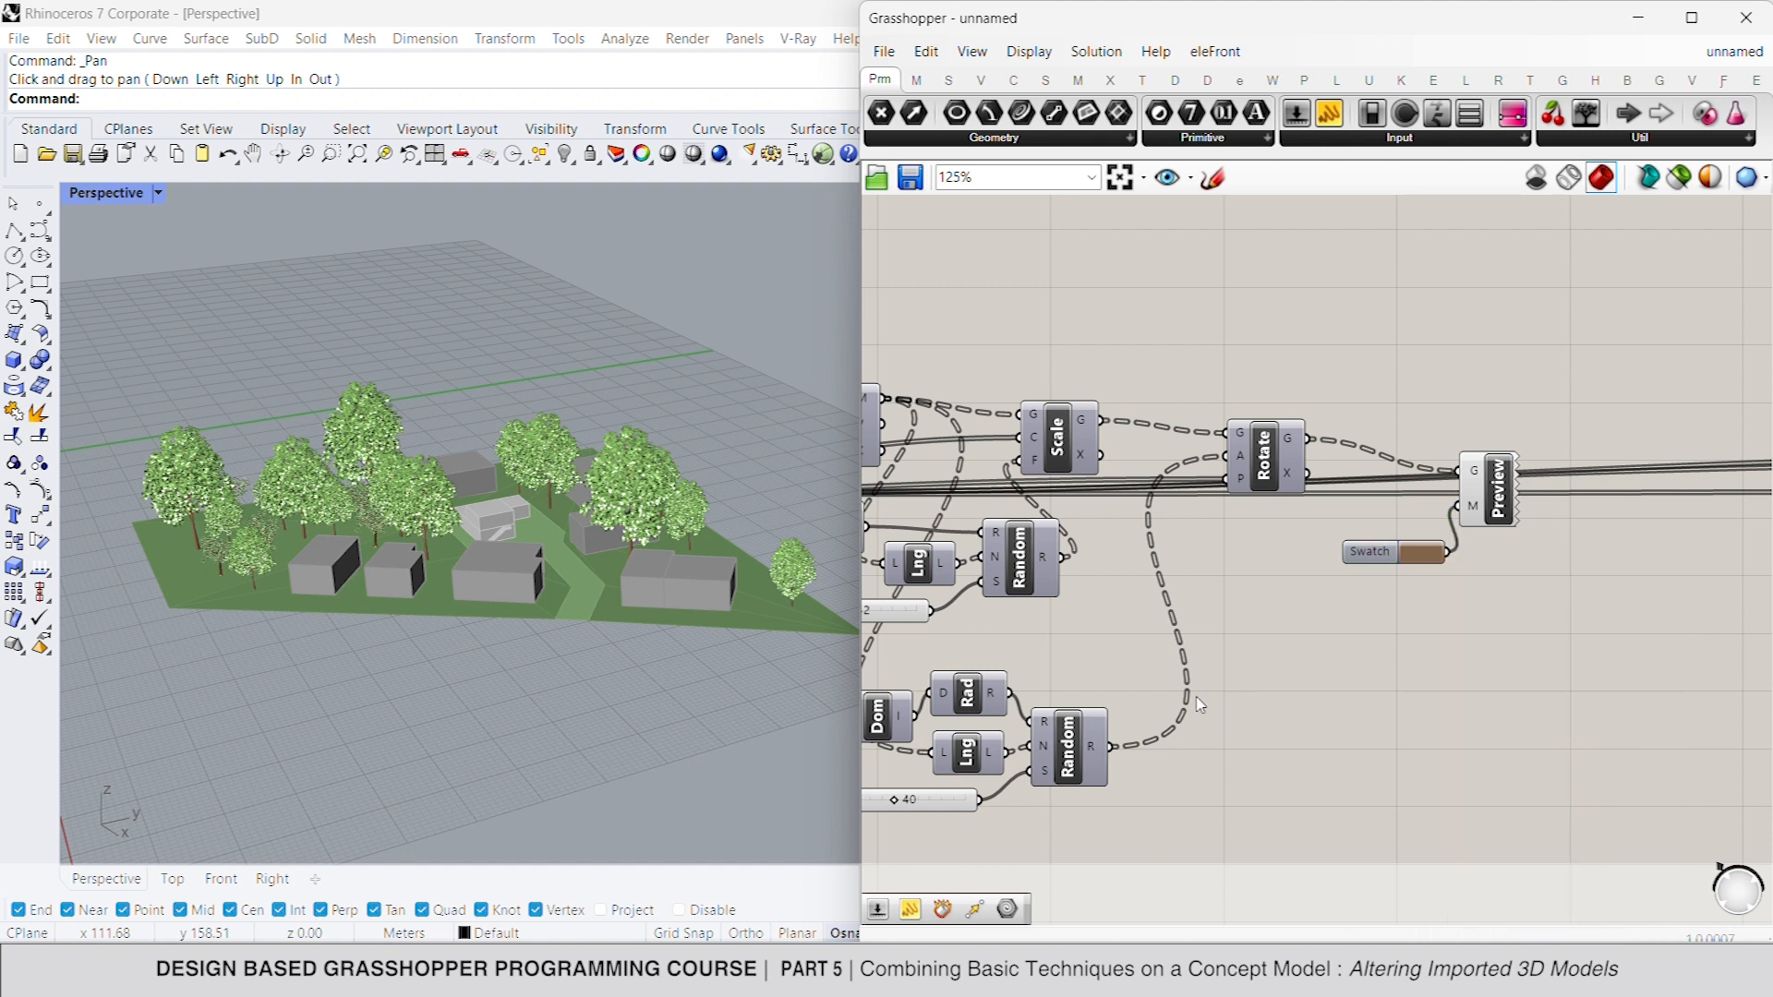
# - Examine both tree types, their colours and their placement around the buildings from several close and distant angles in the Rhino perspective view
pyautogui.scroll(5, 688, 424)
pyautogui.scroll(5, 566, 559)
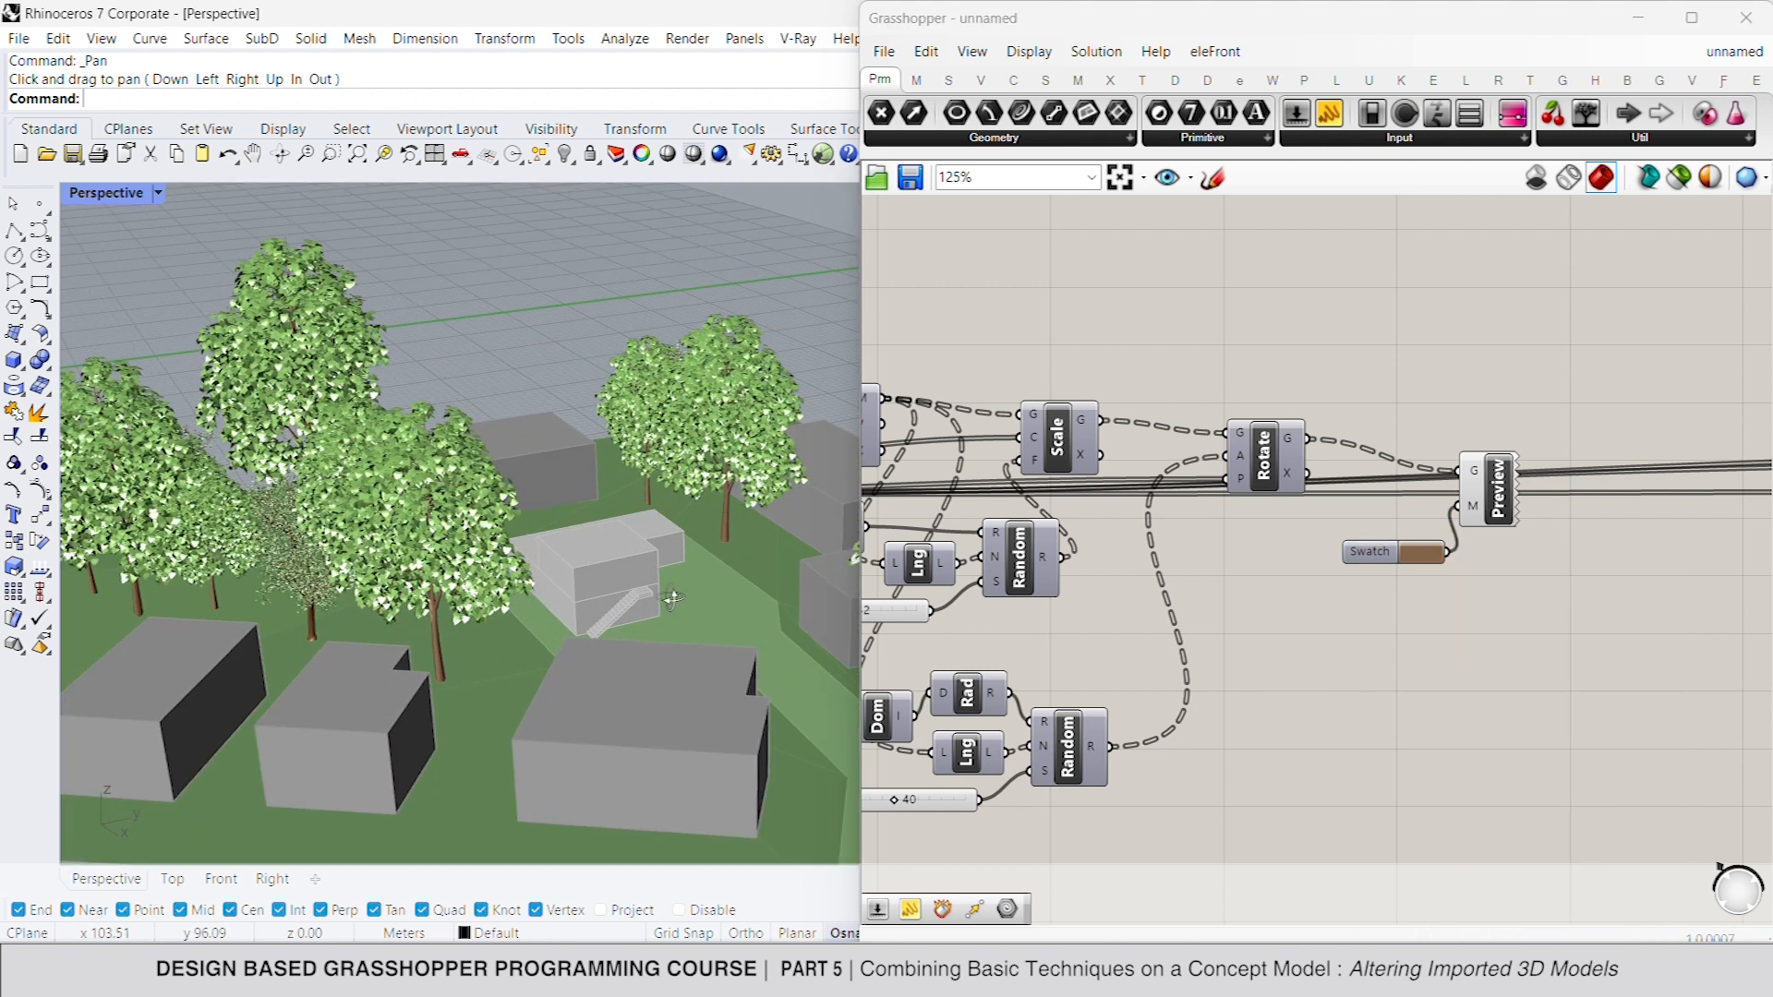
pyautogui.scroll(10, 565, 559)
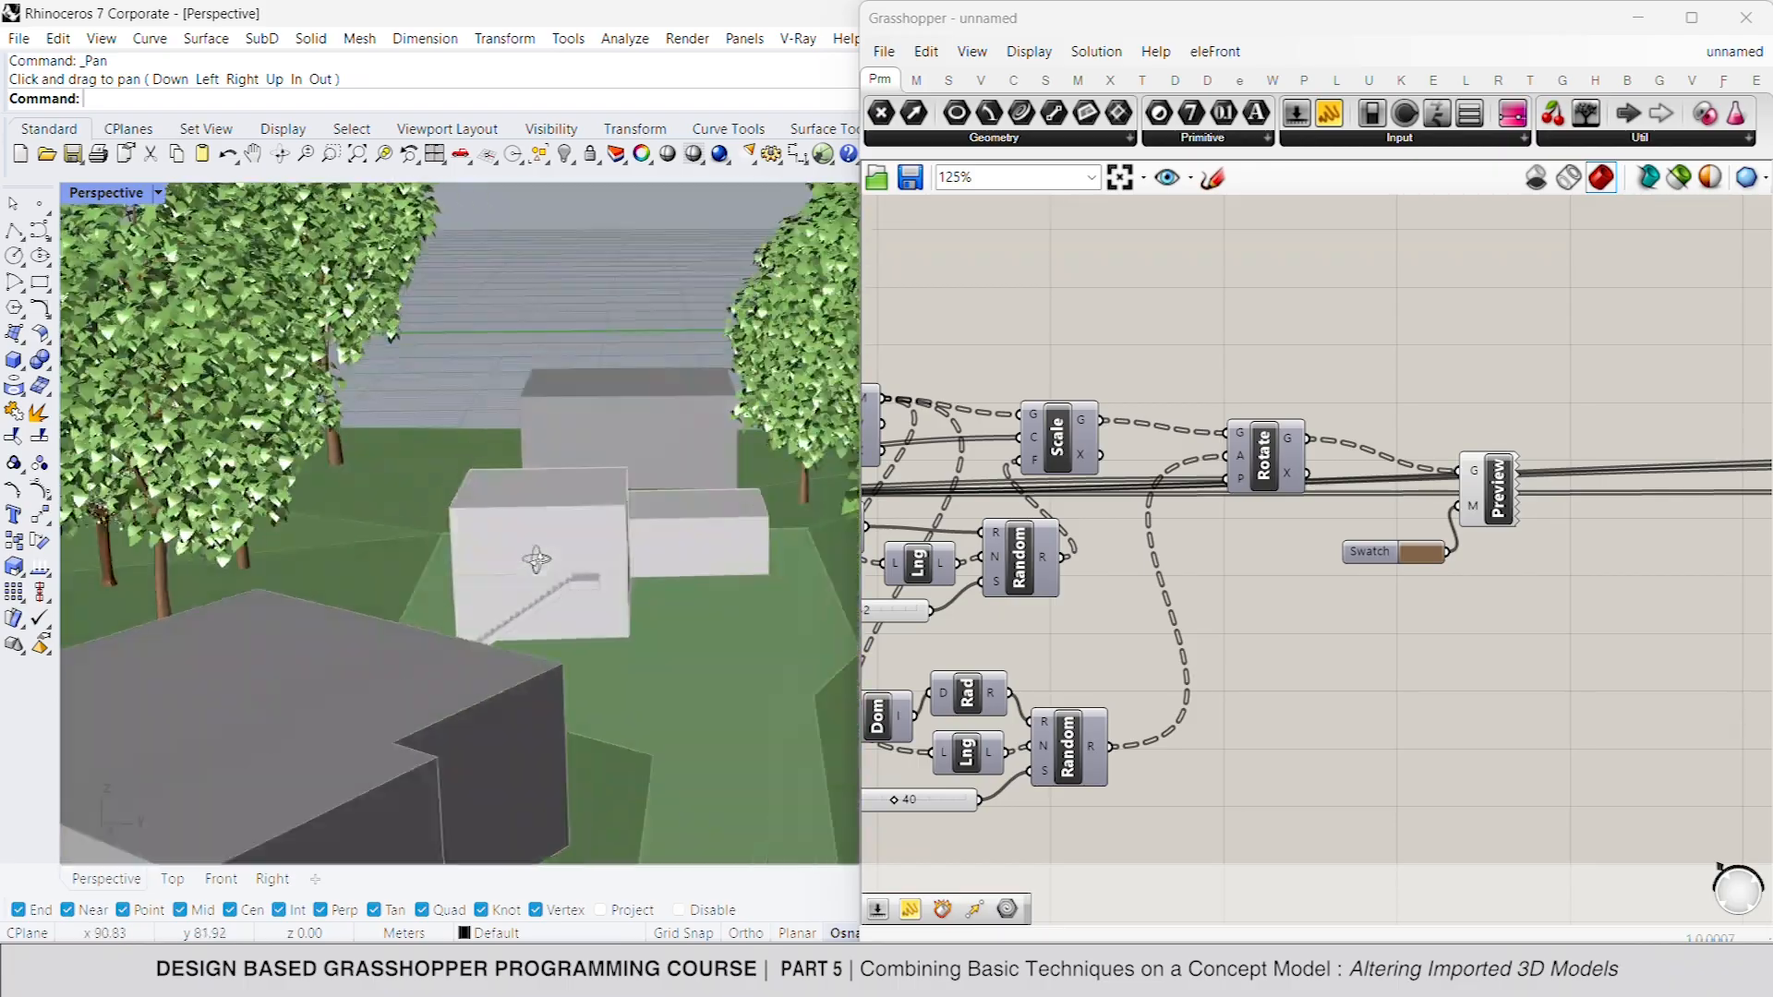
pyautogui.scroll(10, 656, 560)
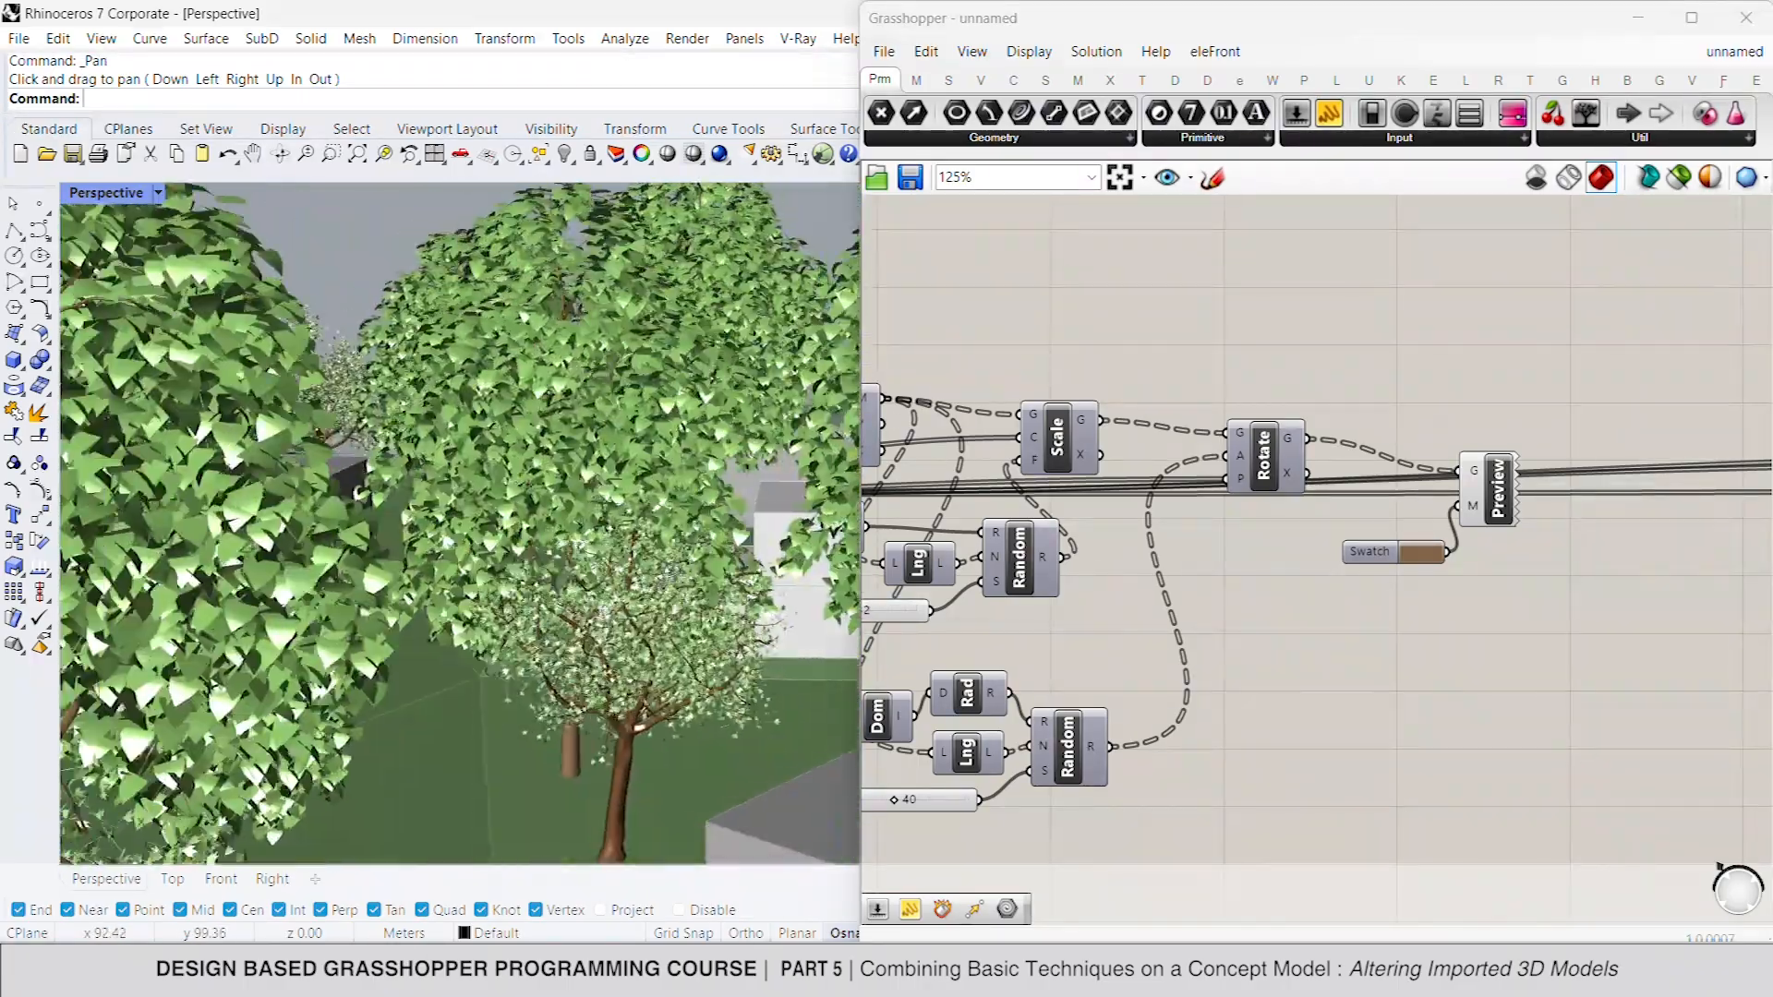
pyautogui.scroll(10, 568, 582)
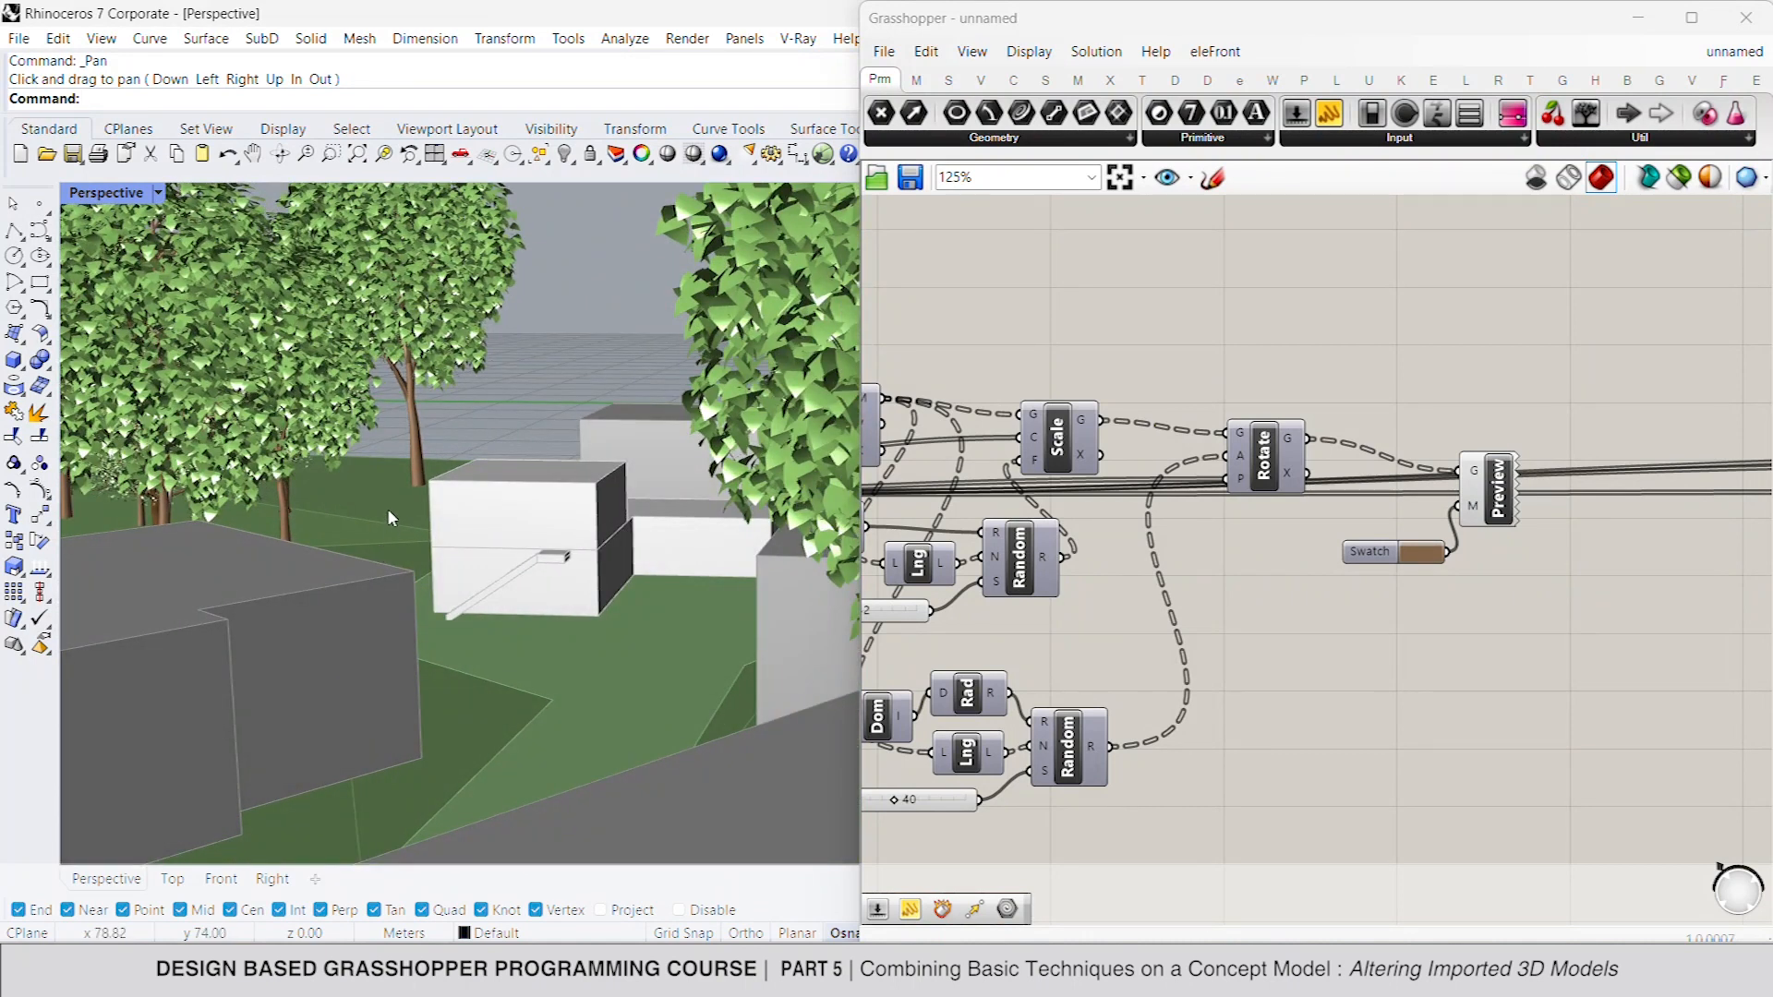
pyautogui.scroll(-10, 388, 517)
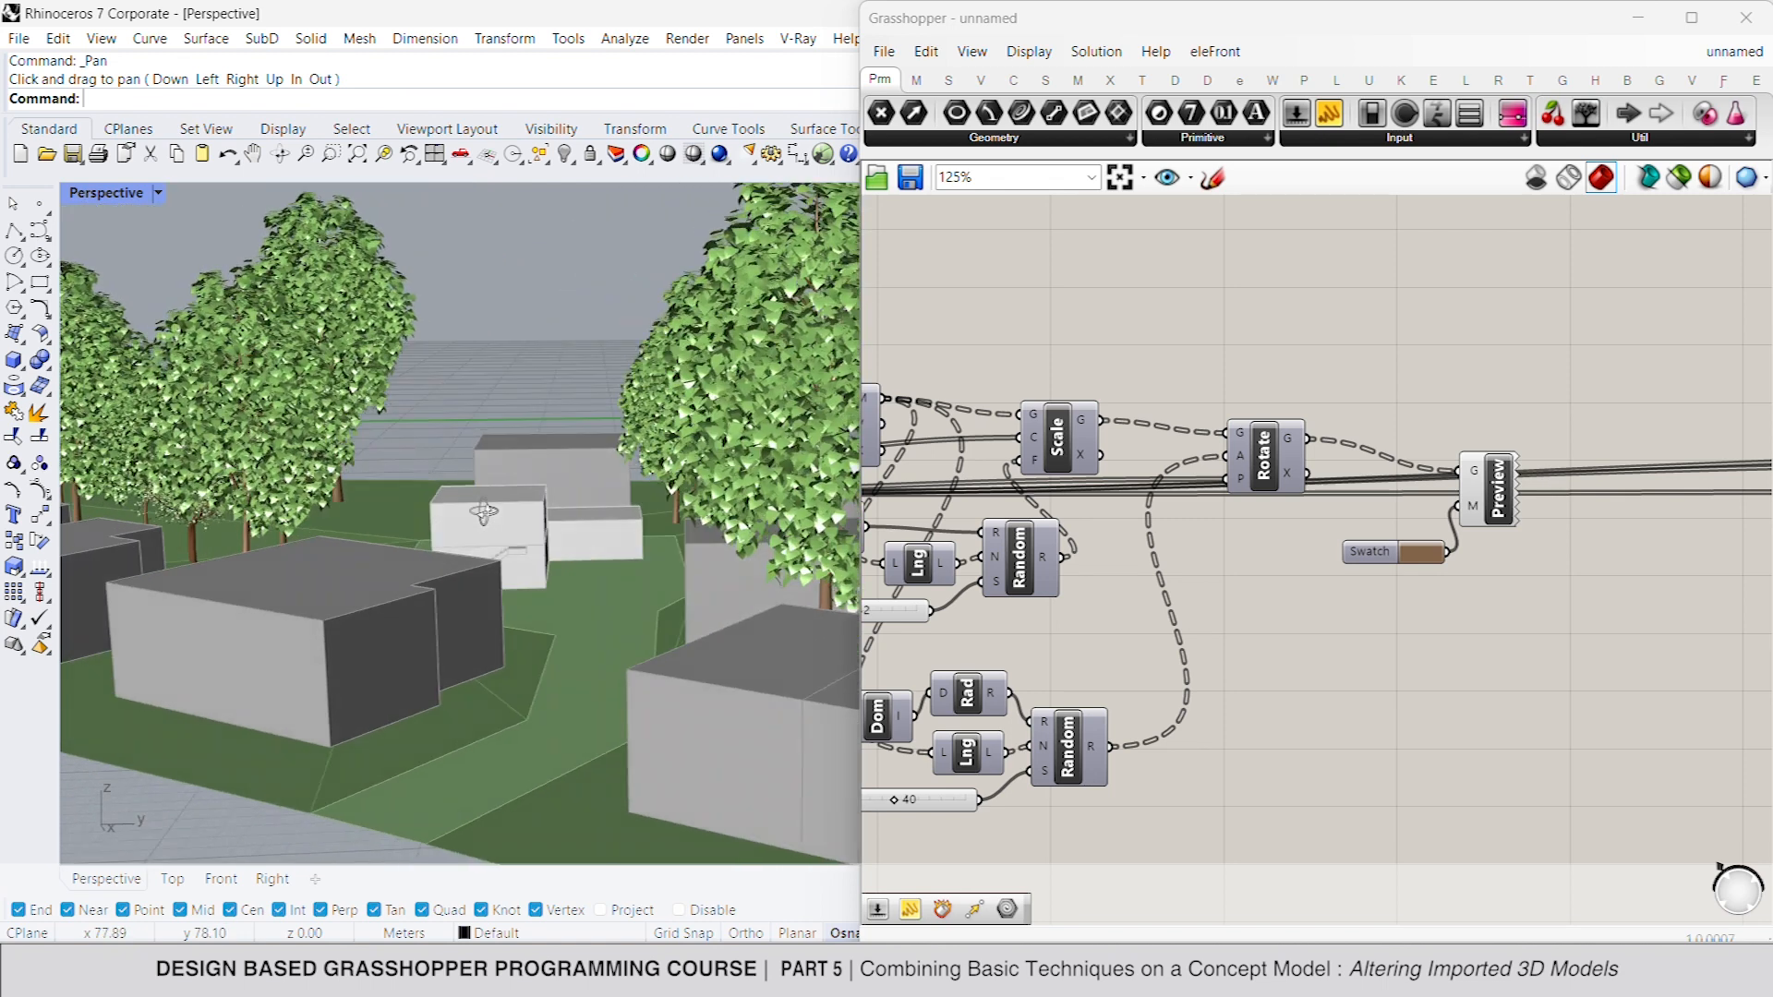
pyautogui.scroll(10, 519, 544)
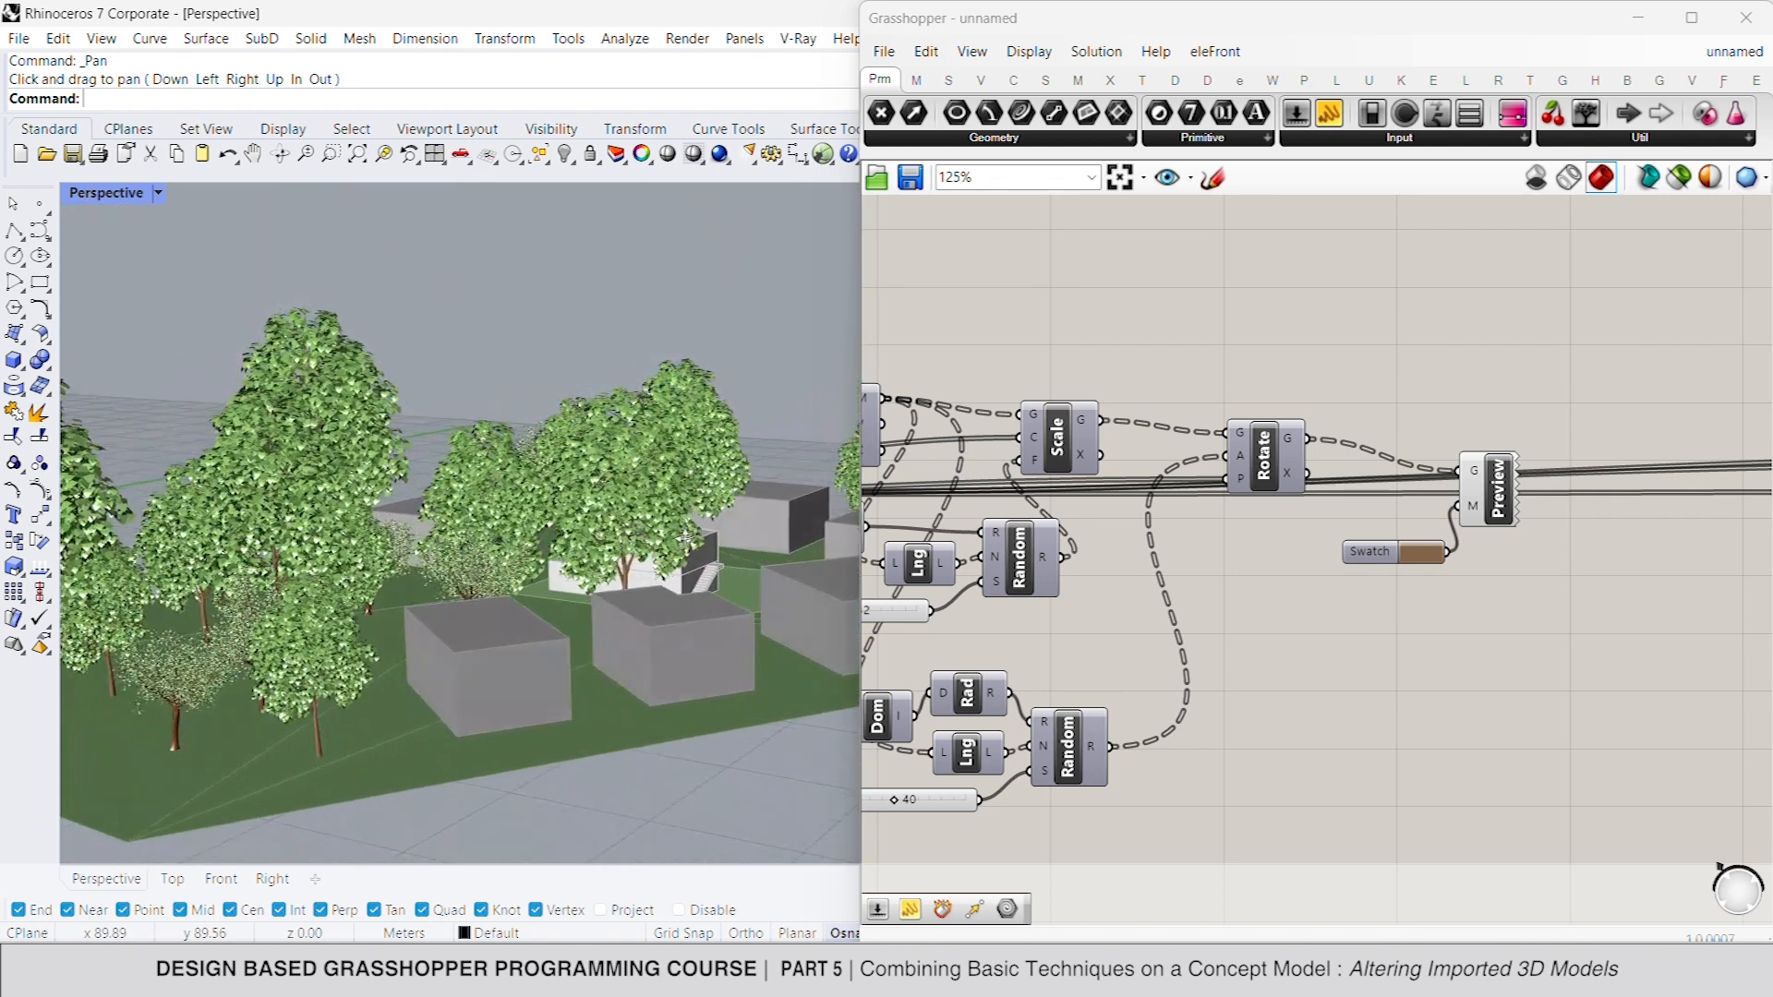
pyautogui.scroll(8, 635, 595)
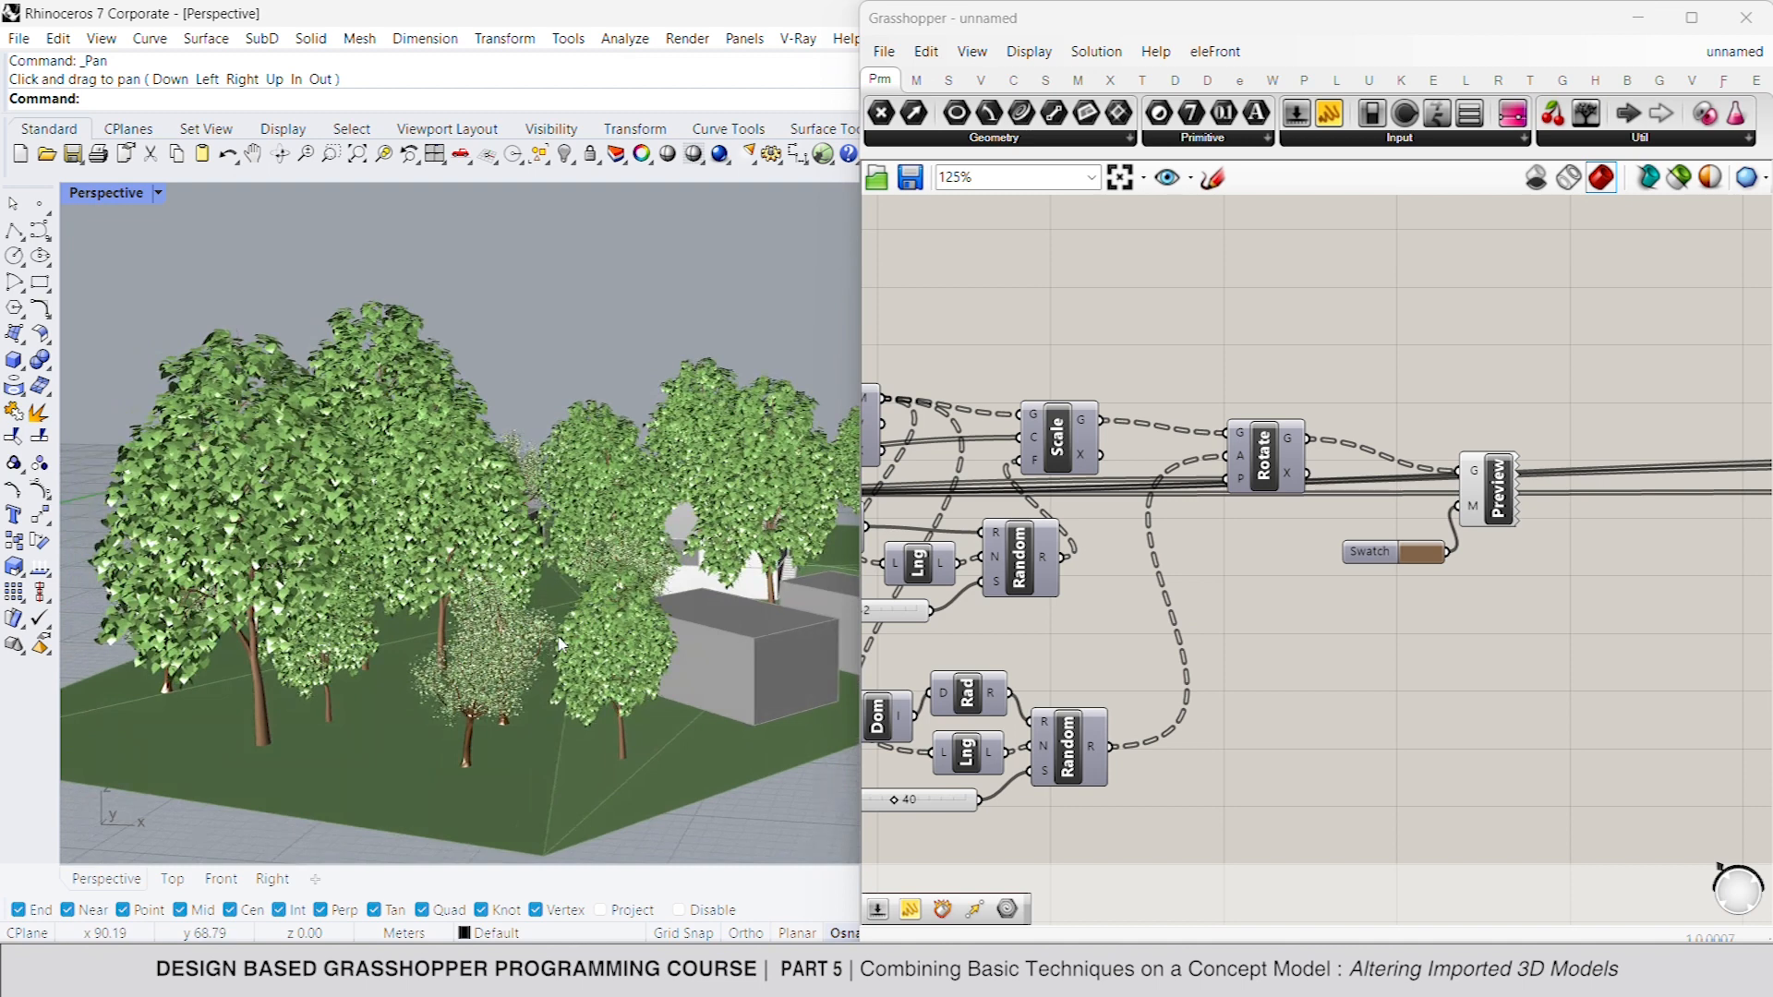
pyautogui.scroll(3, 595, 622)
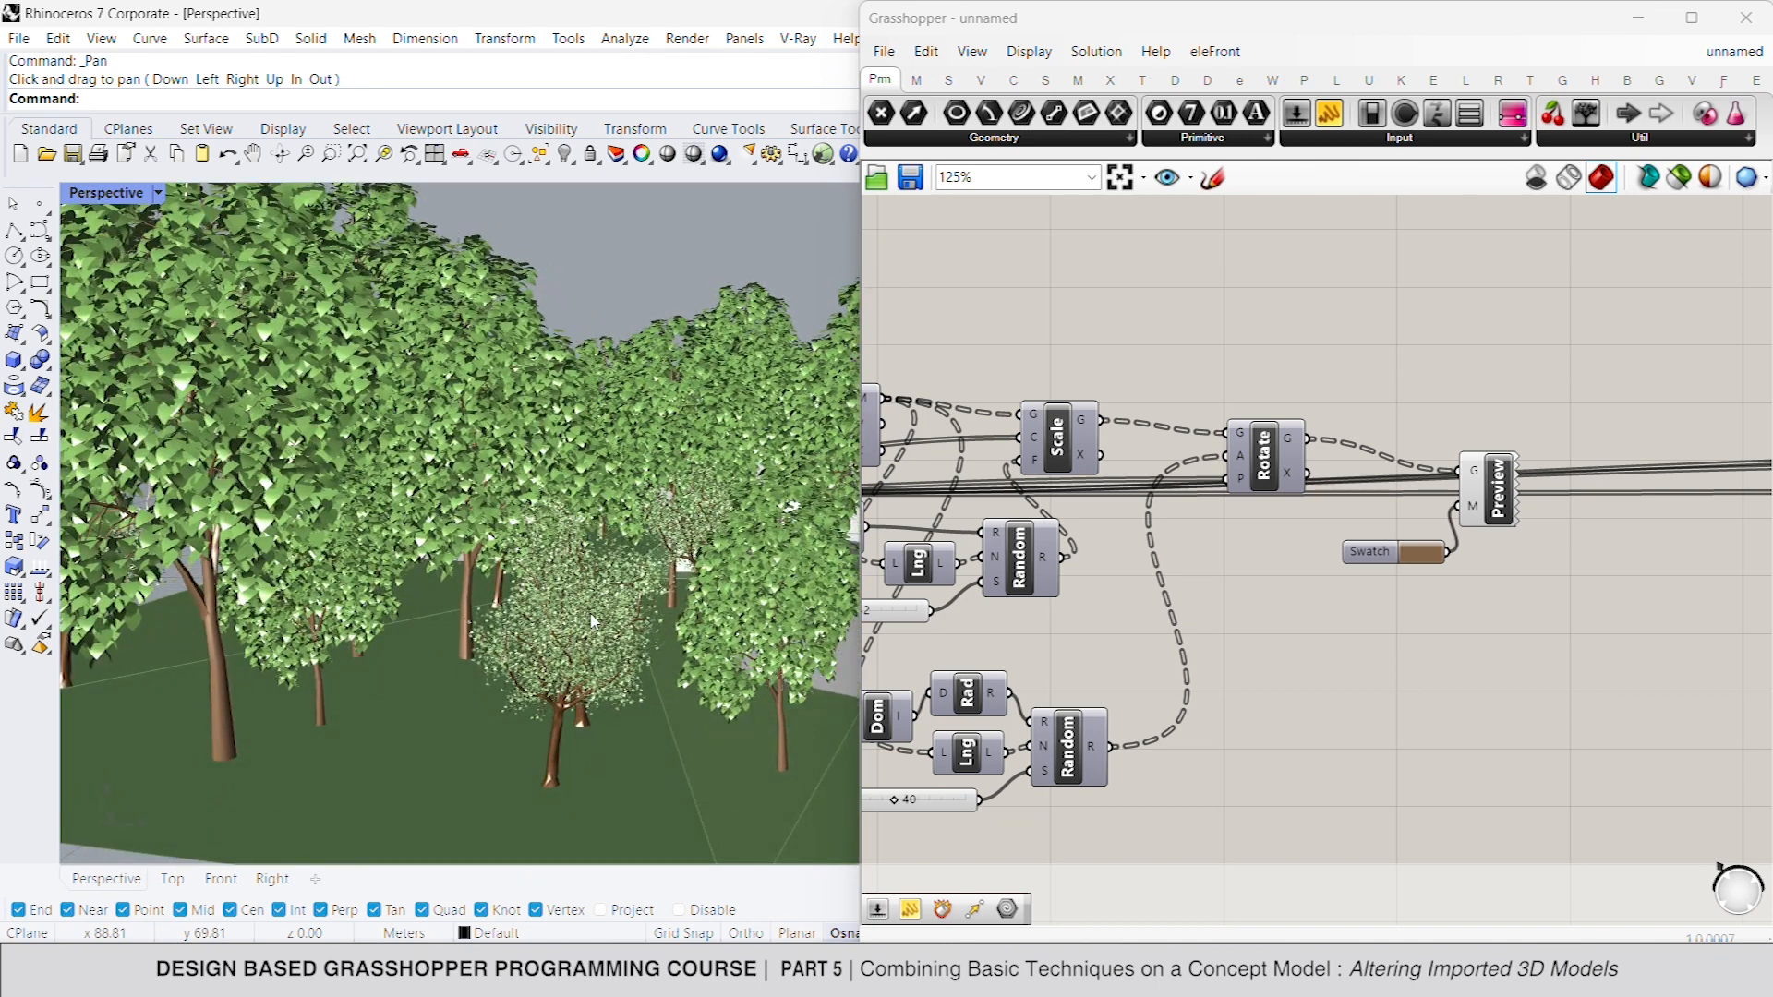
pyautogui.scroll(-8, 612, 610)
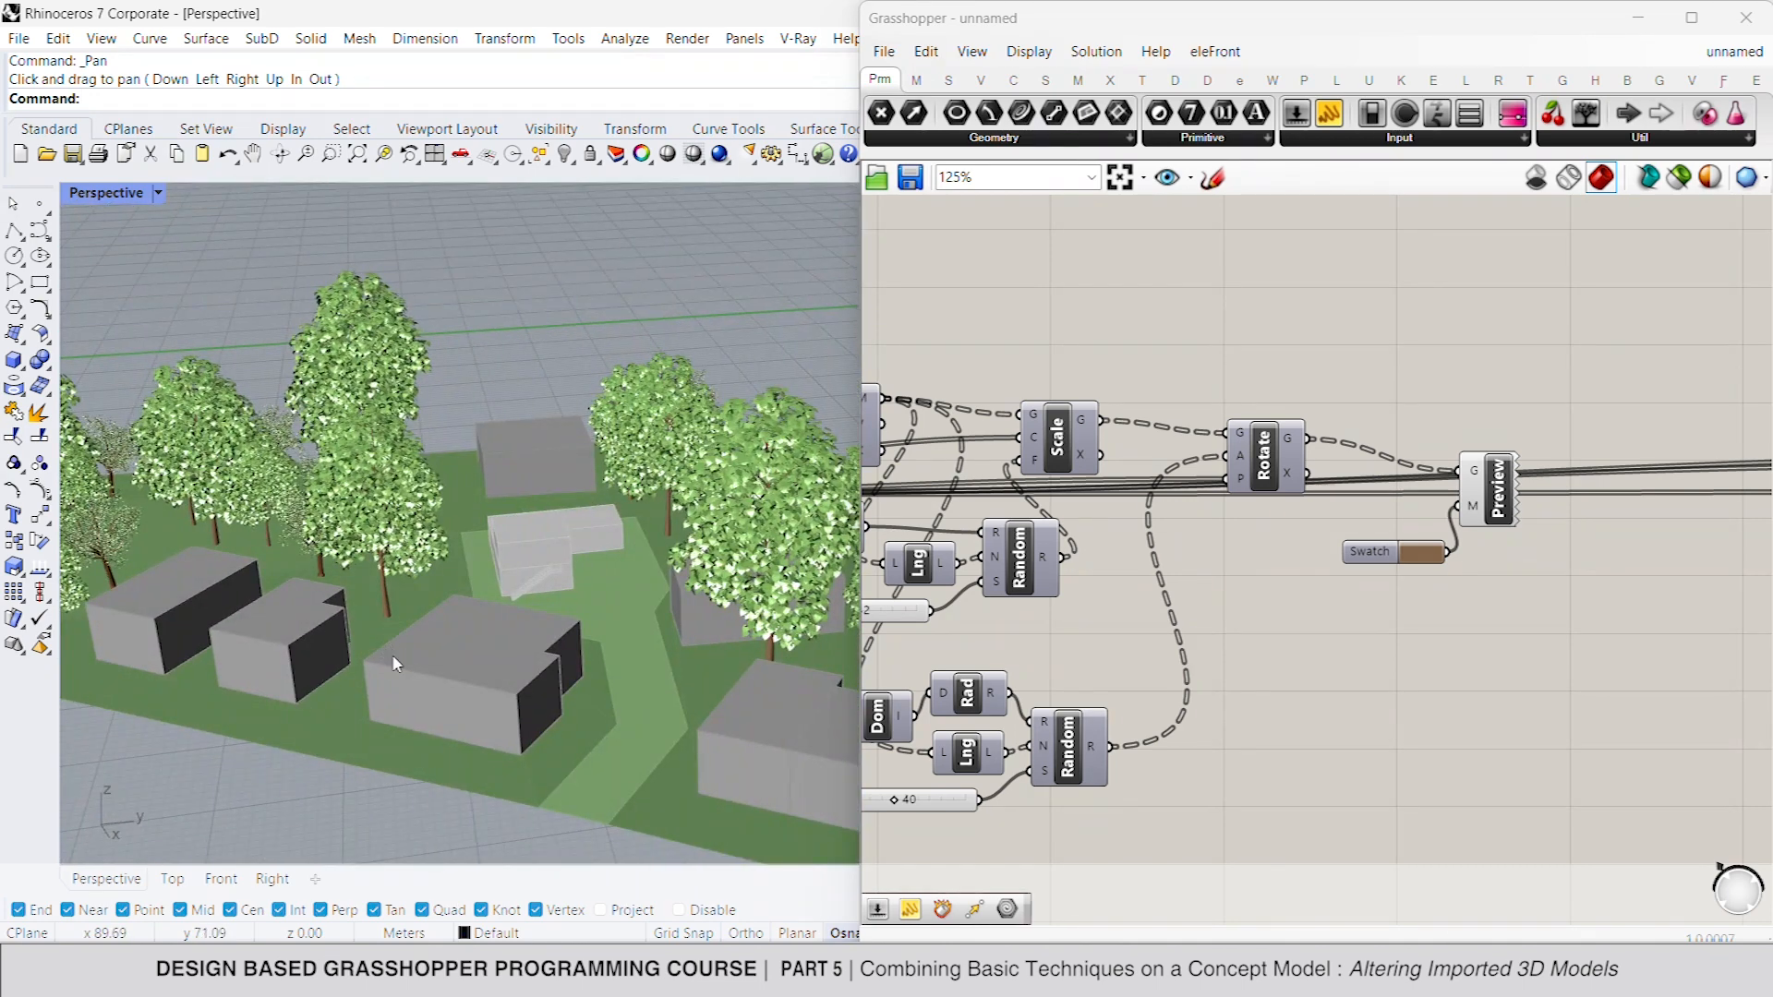